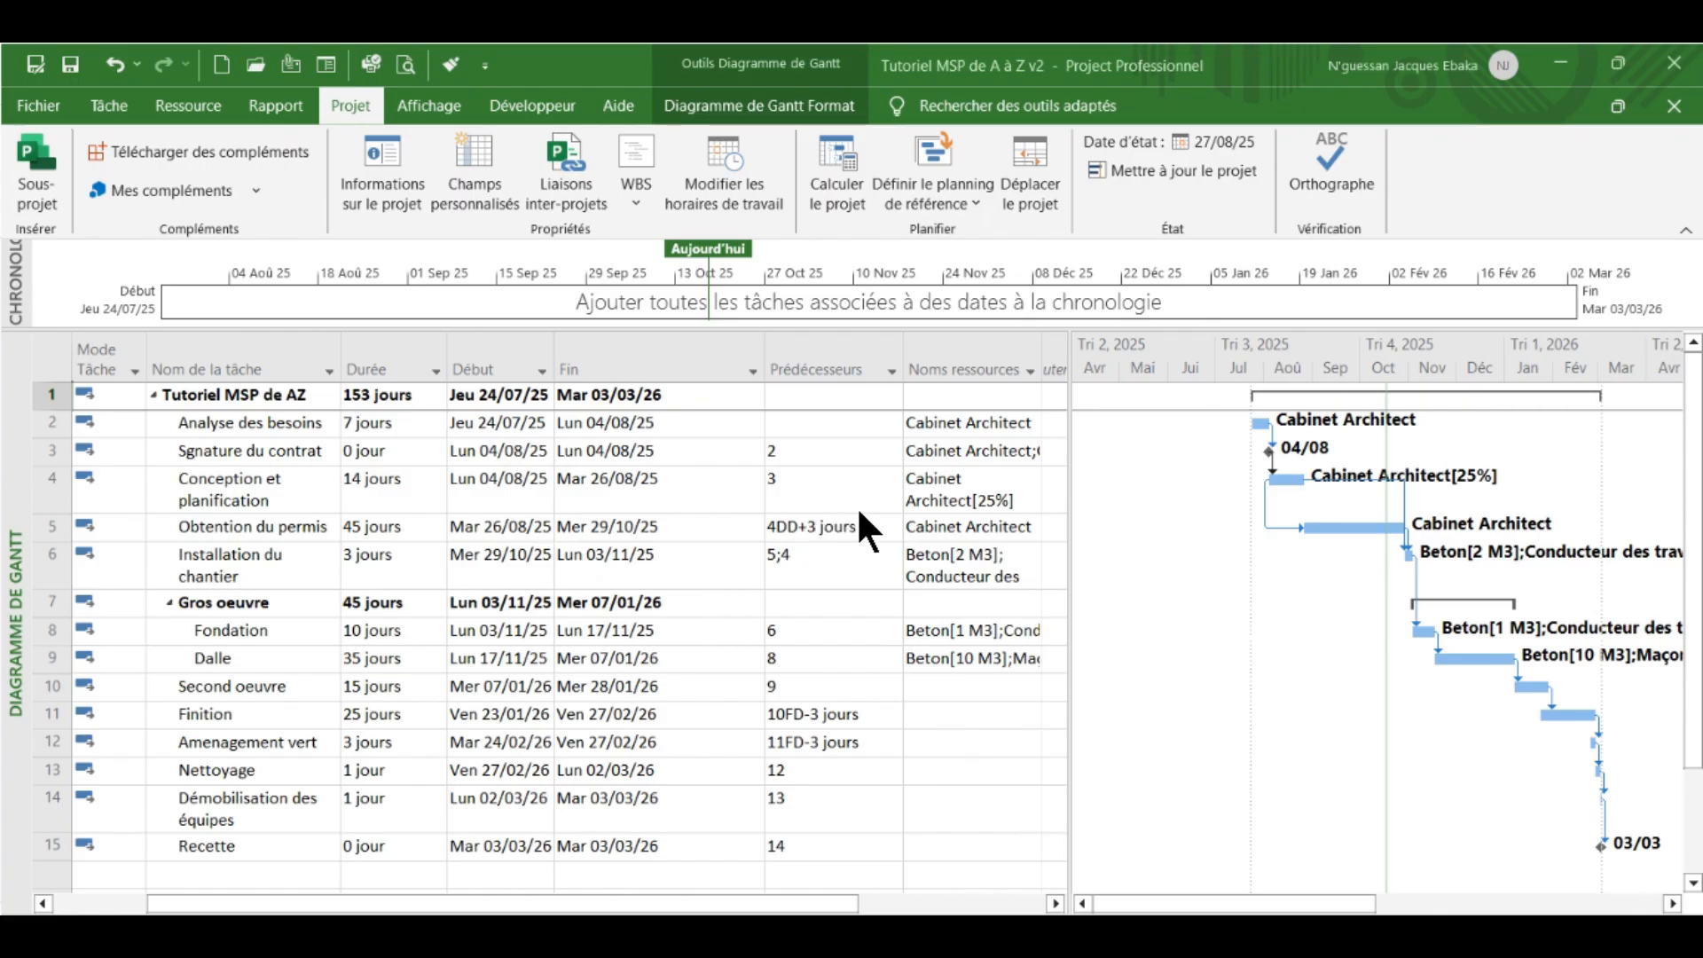
- Indent the tasks from Finition to Recette so they become subtasks of Second oeuvre
scroll(685, 628, "down", 2)
scroll(908, 593, "up", 1)
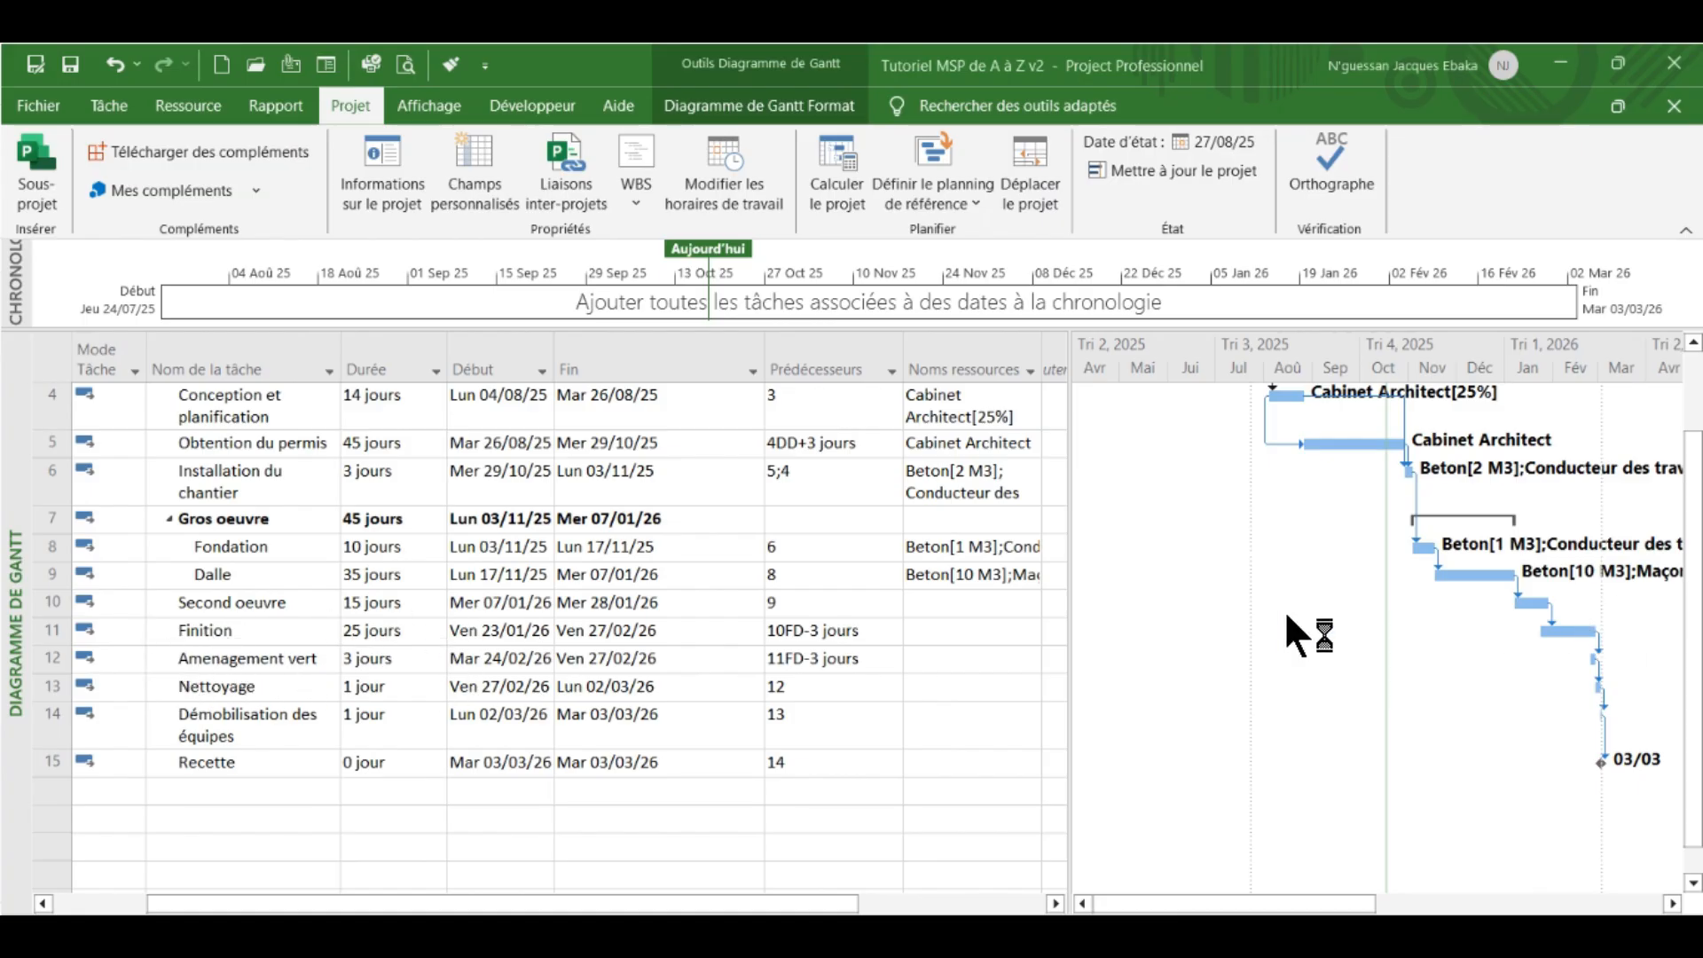
left_click(659, 635)
left_click(800, 605)
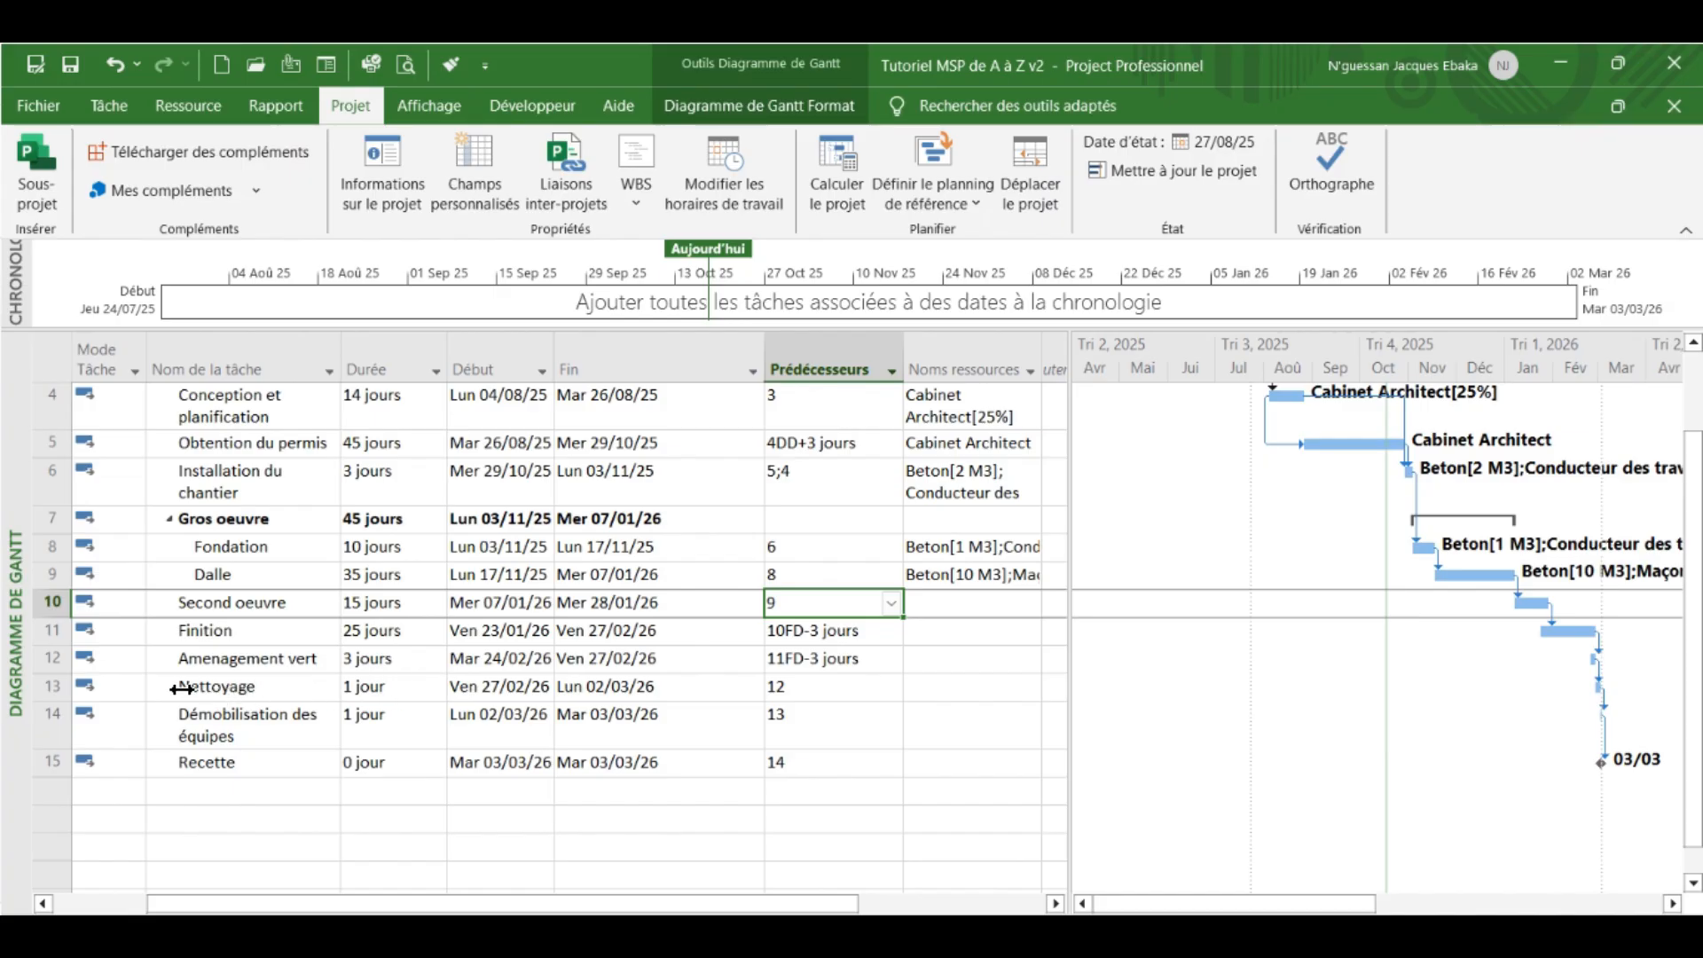
left_click_drag(202, 645, 220, 752)
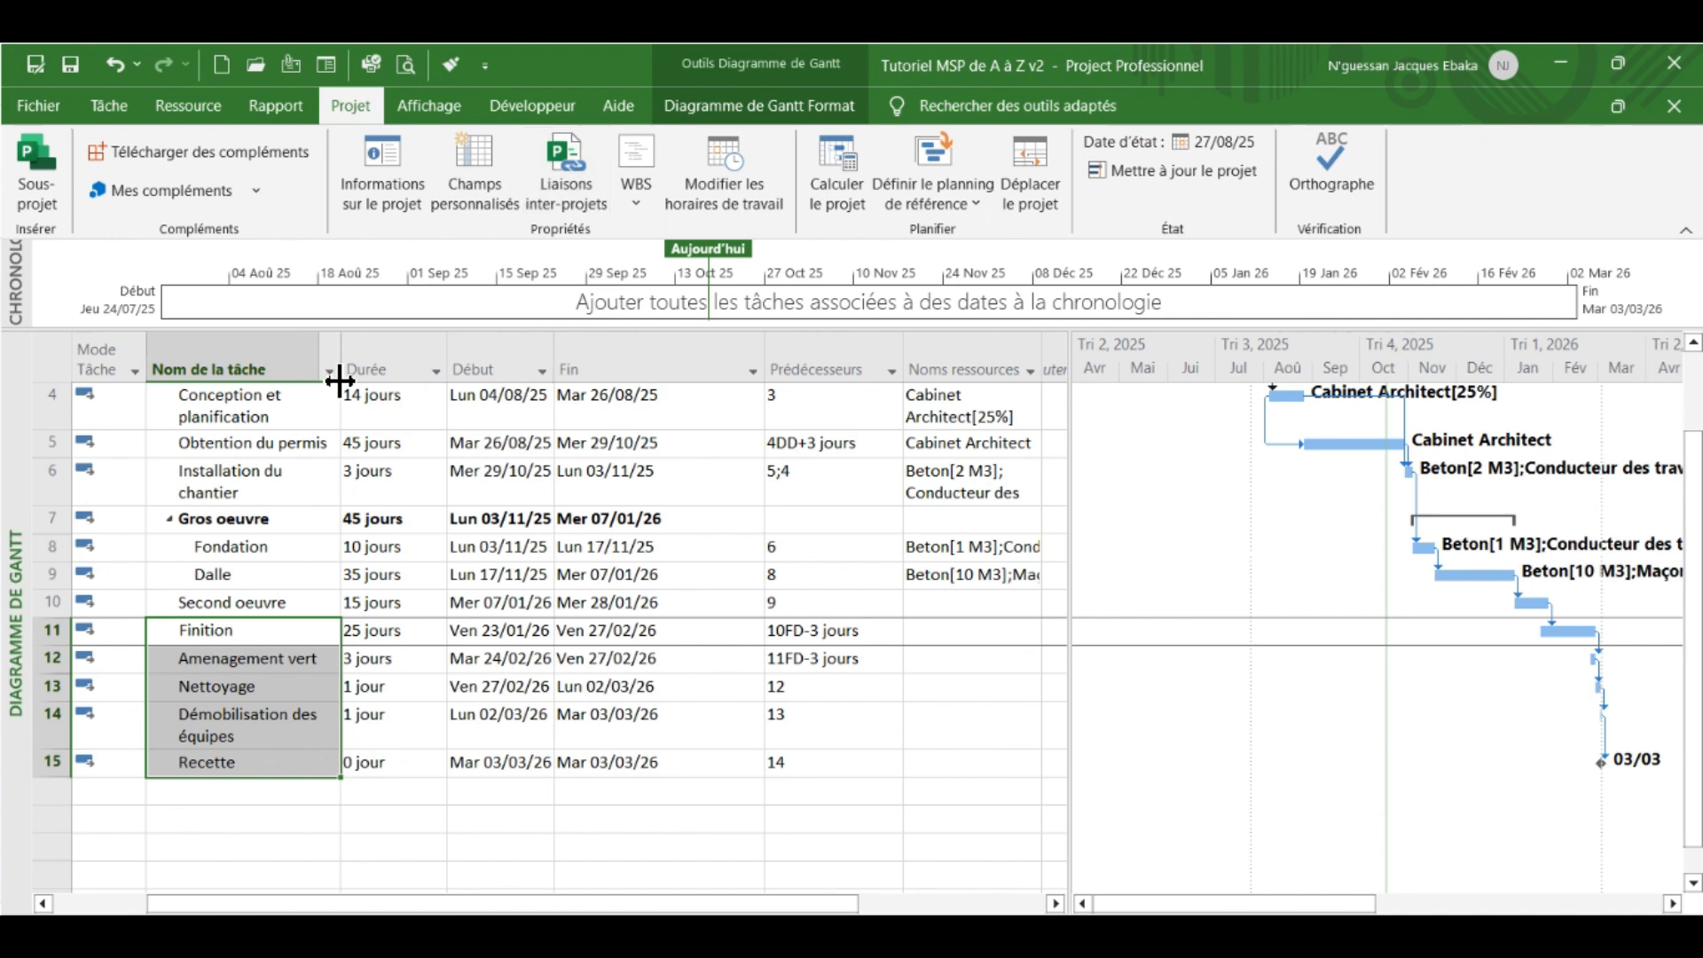
left_click(107, 109)
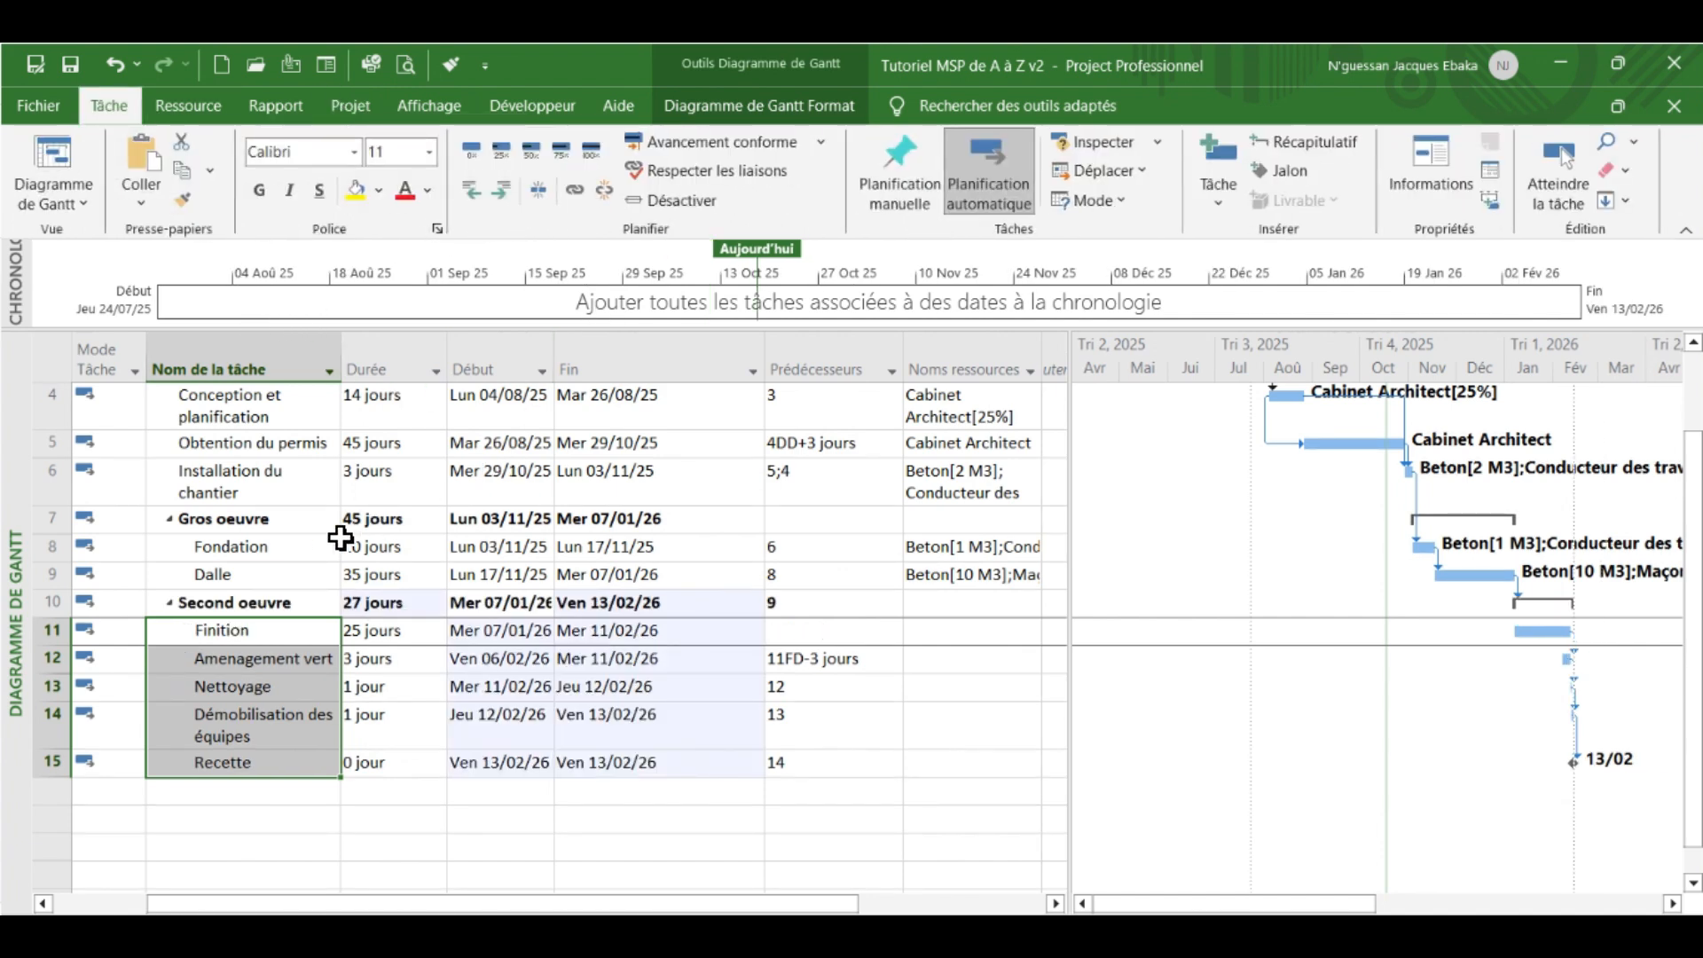
- Insert a summary task above Analyse des besoins and name it Etudes de faisabilité
scroll(316, 661, "up", 1)
scroll(316, 661, "up", 1)
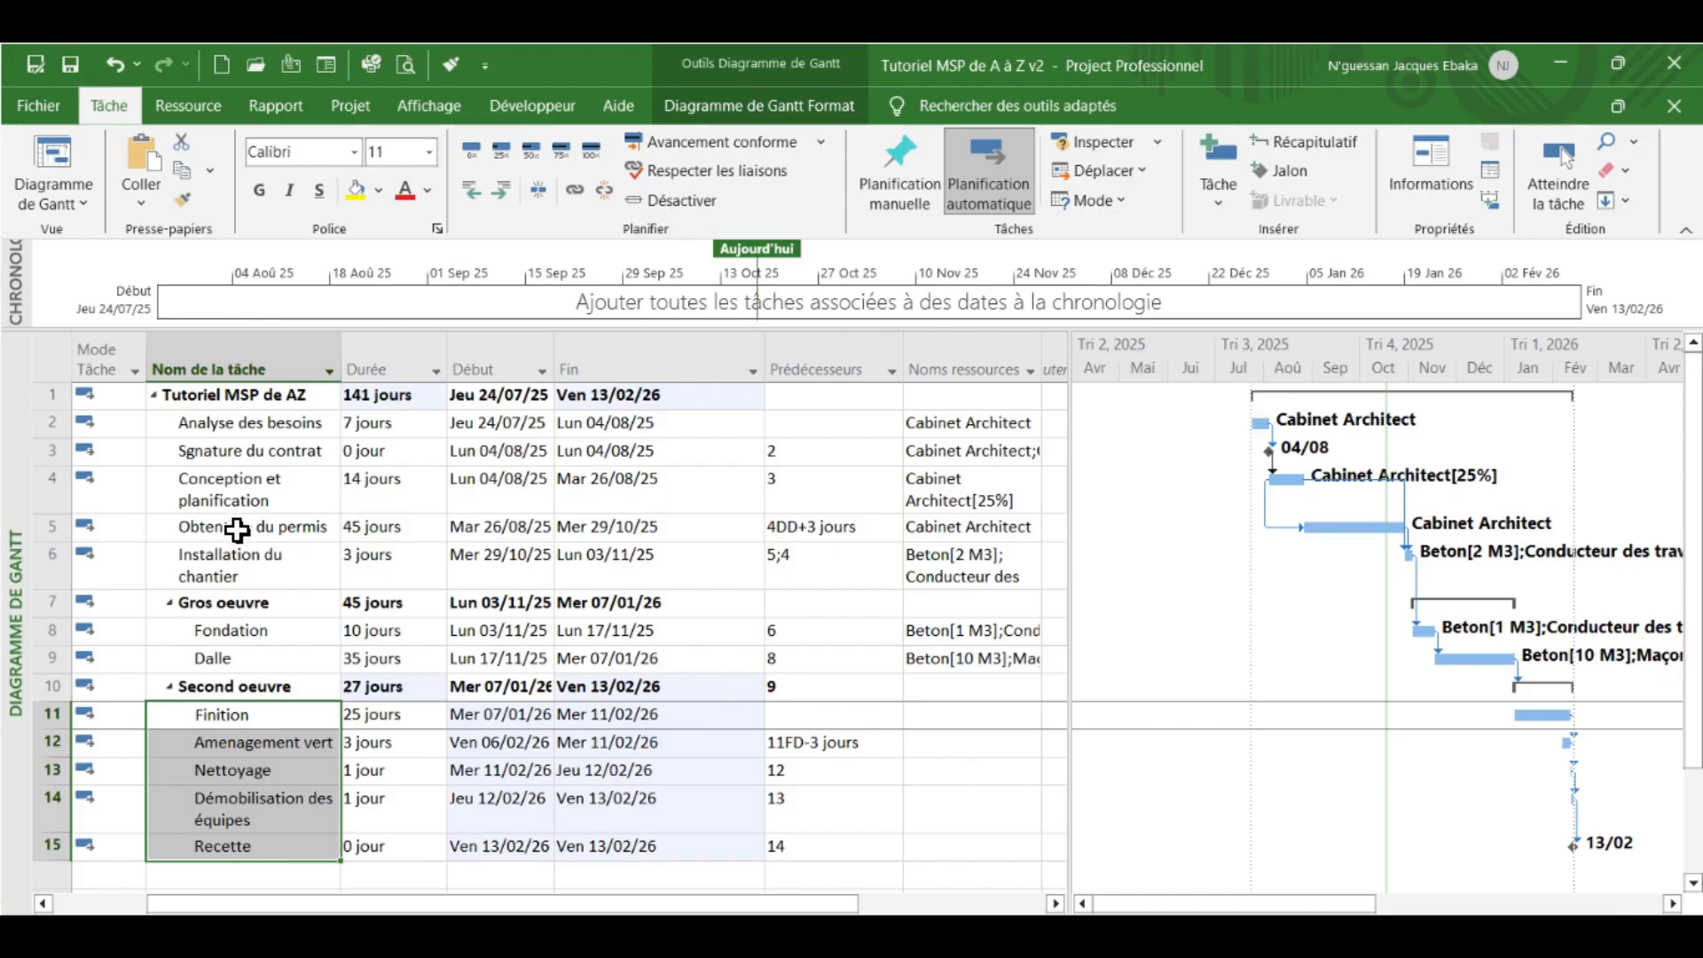
scroll(204, 709, "down", 2)
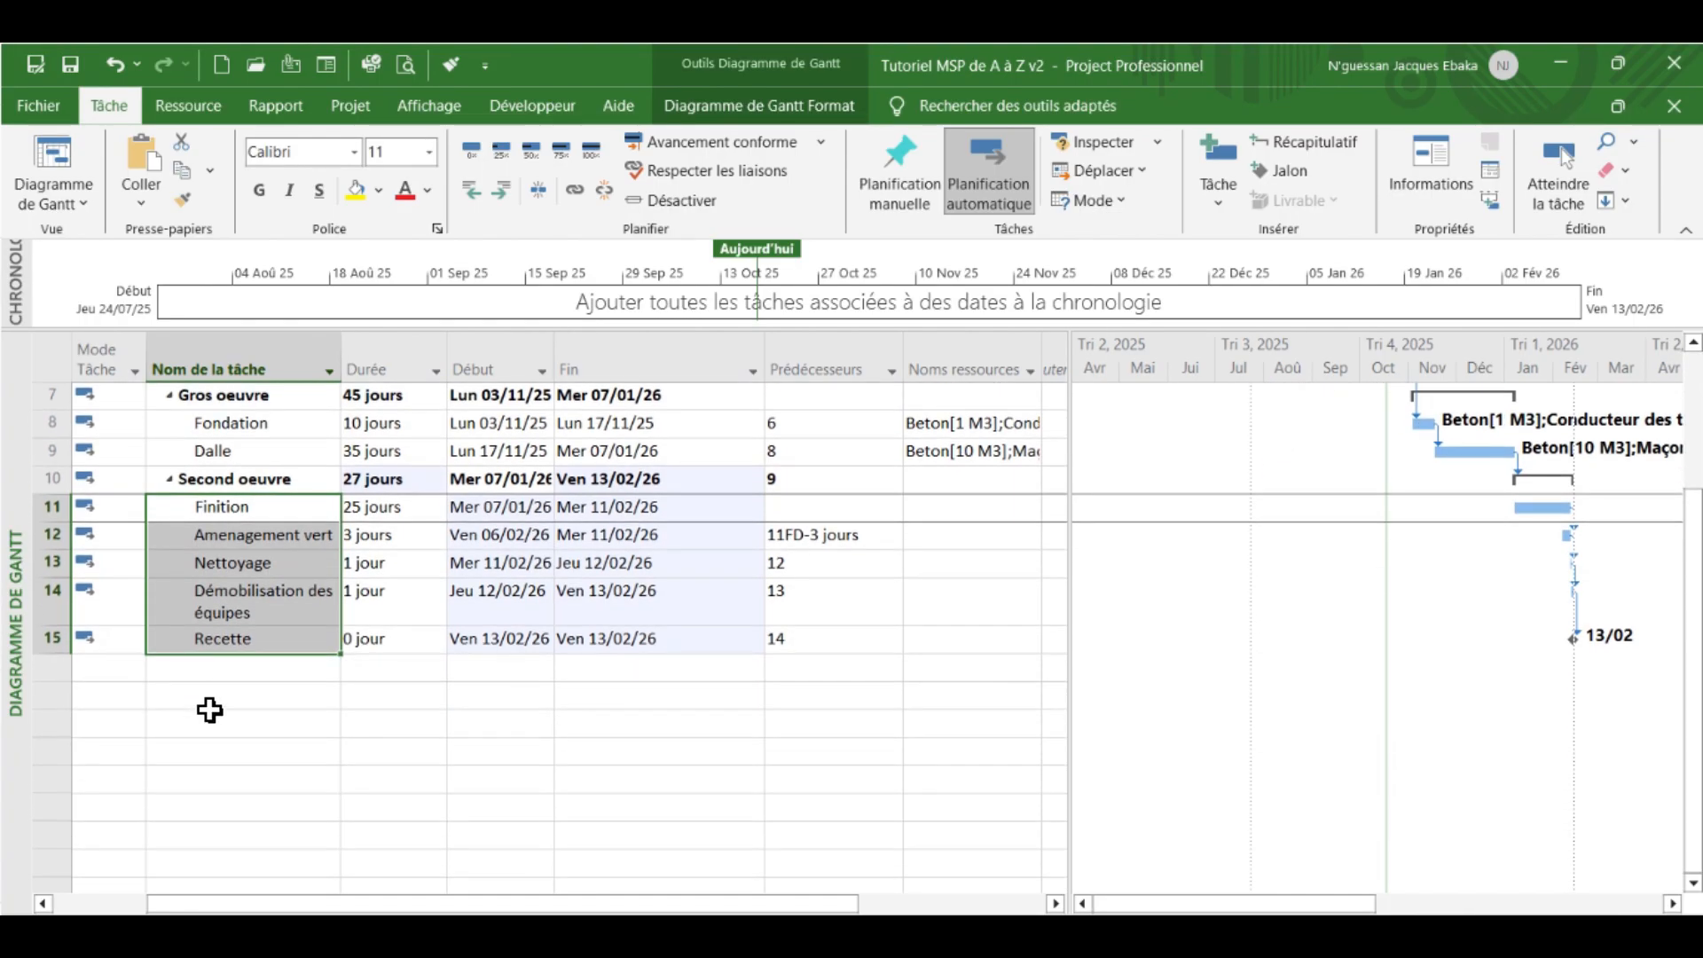
scroll(213, 710, "up", 2)
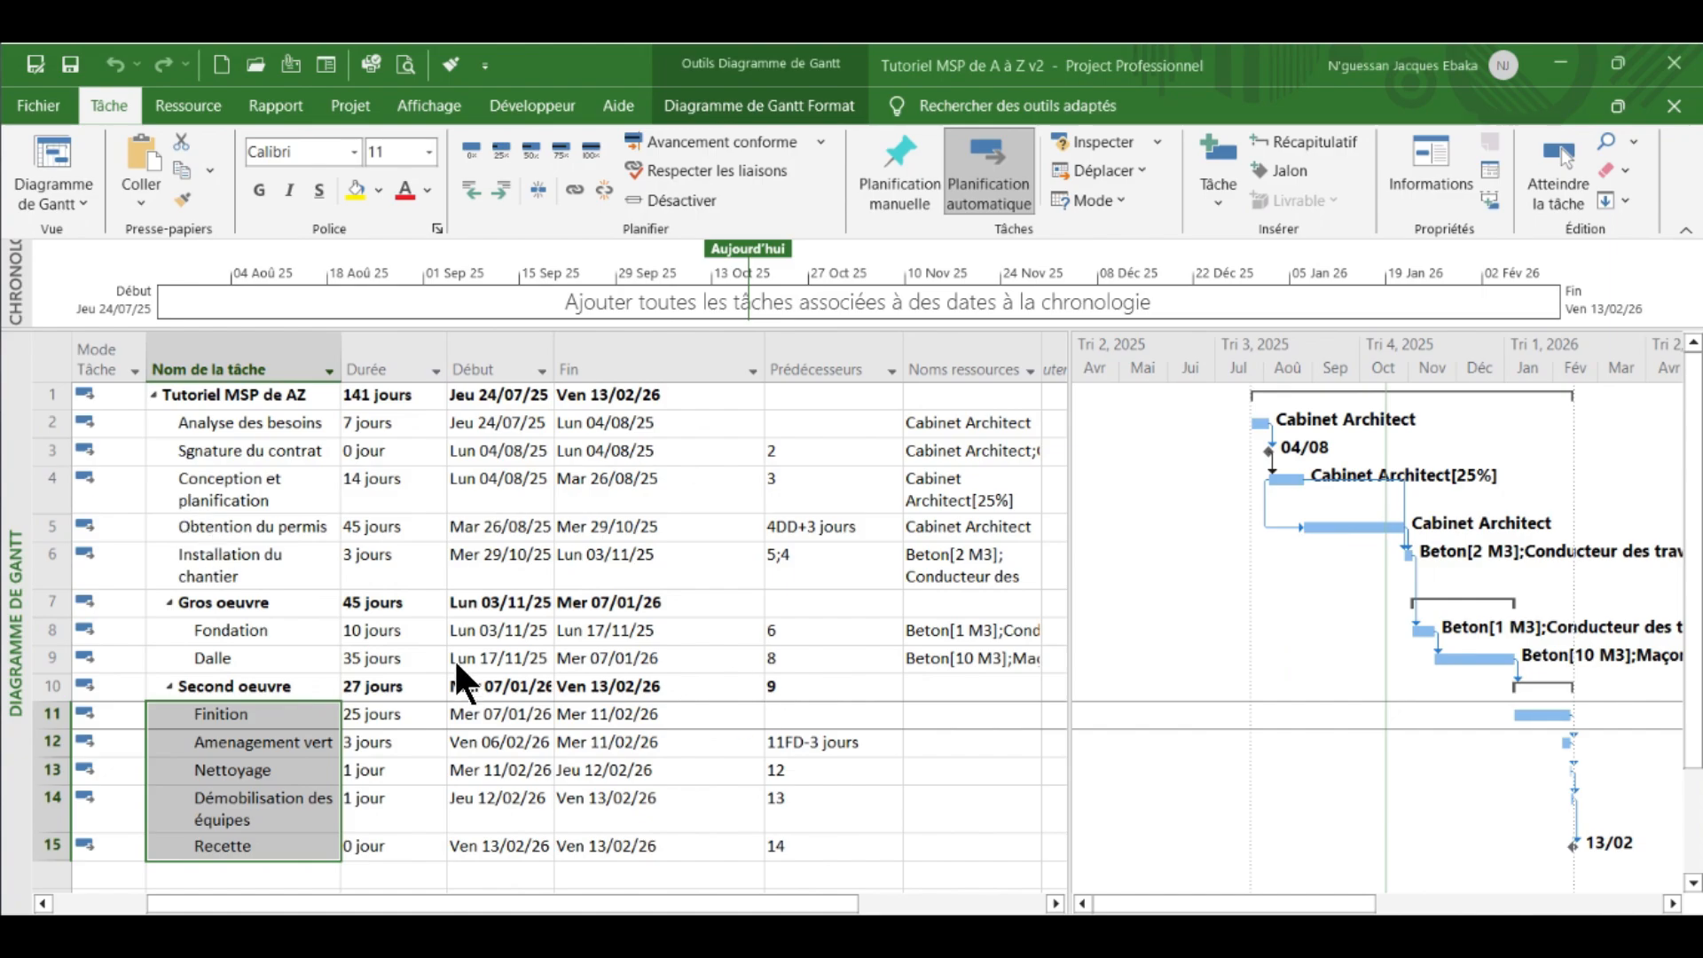
left_click(164, 423)
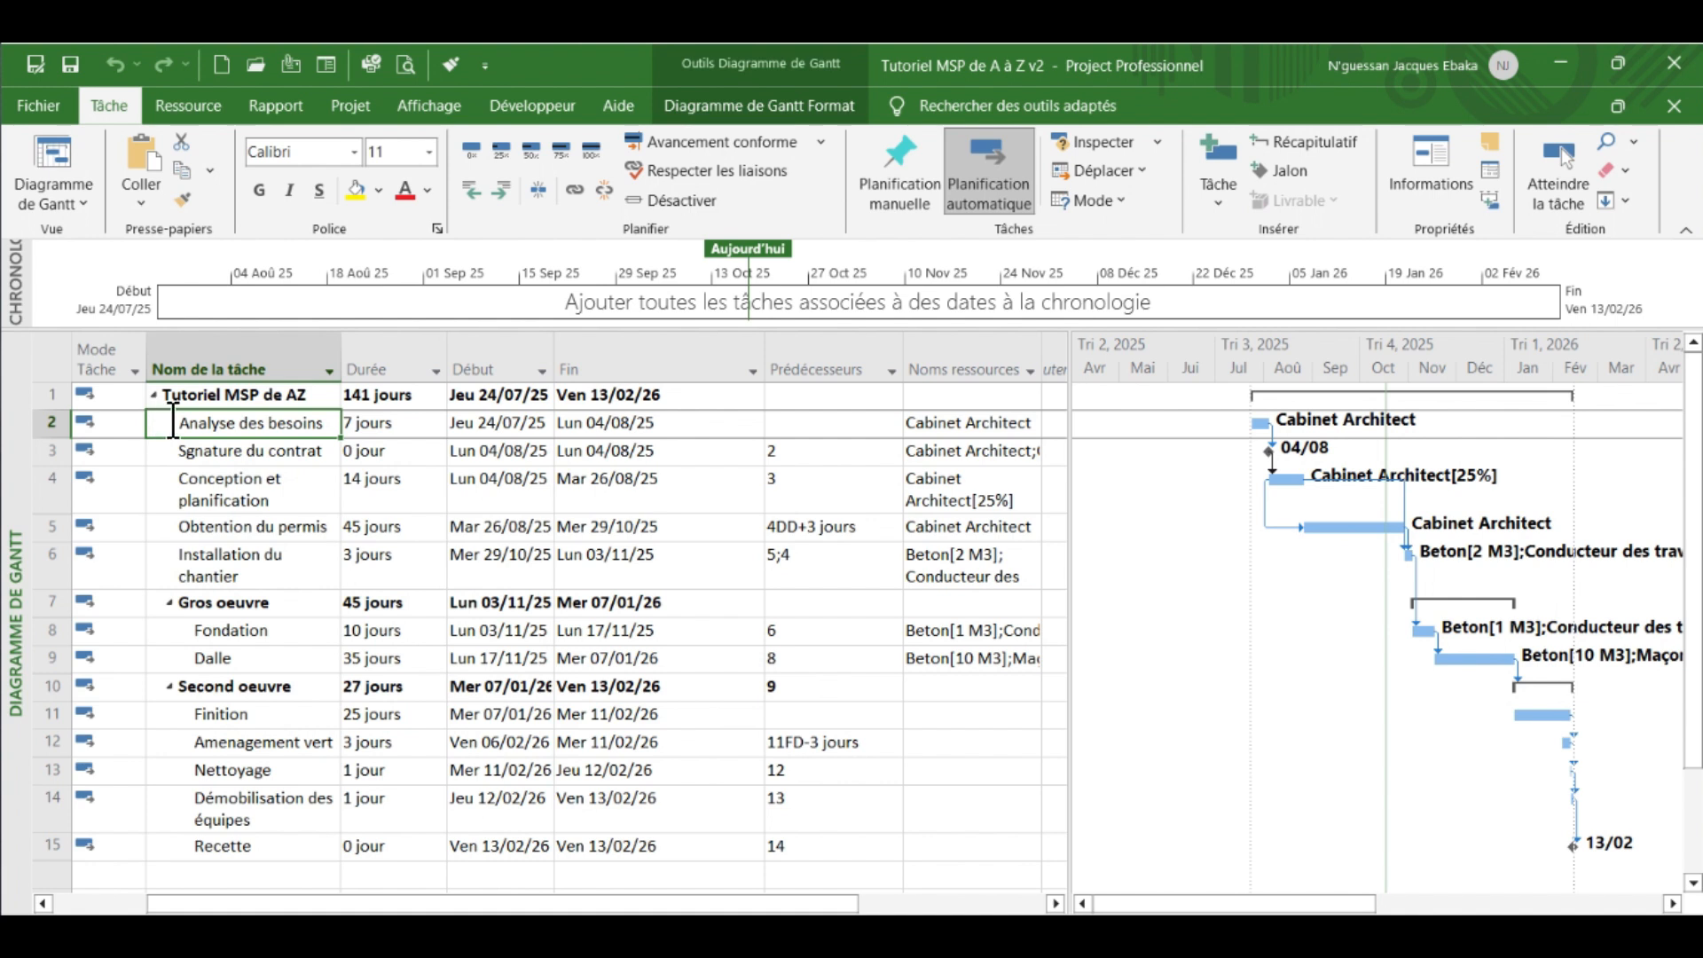
left_click(1279, 136)
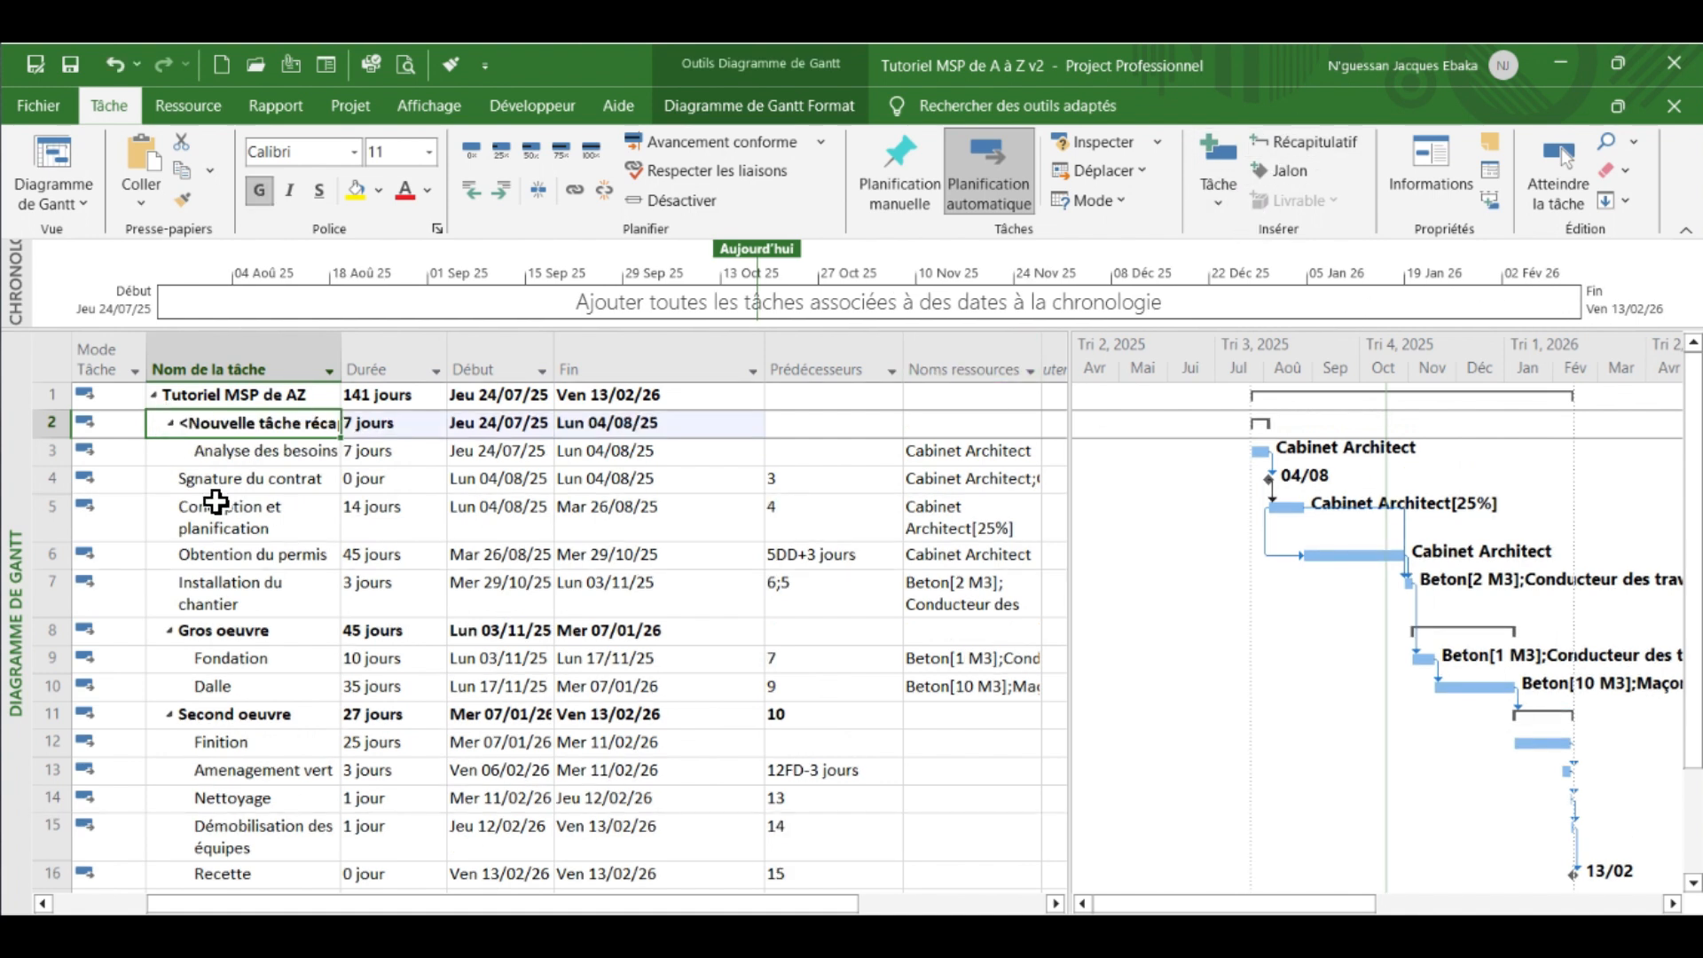
double_click(252, 424)
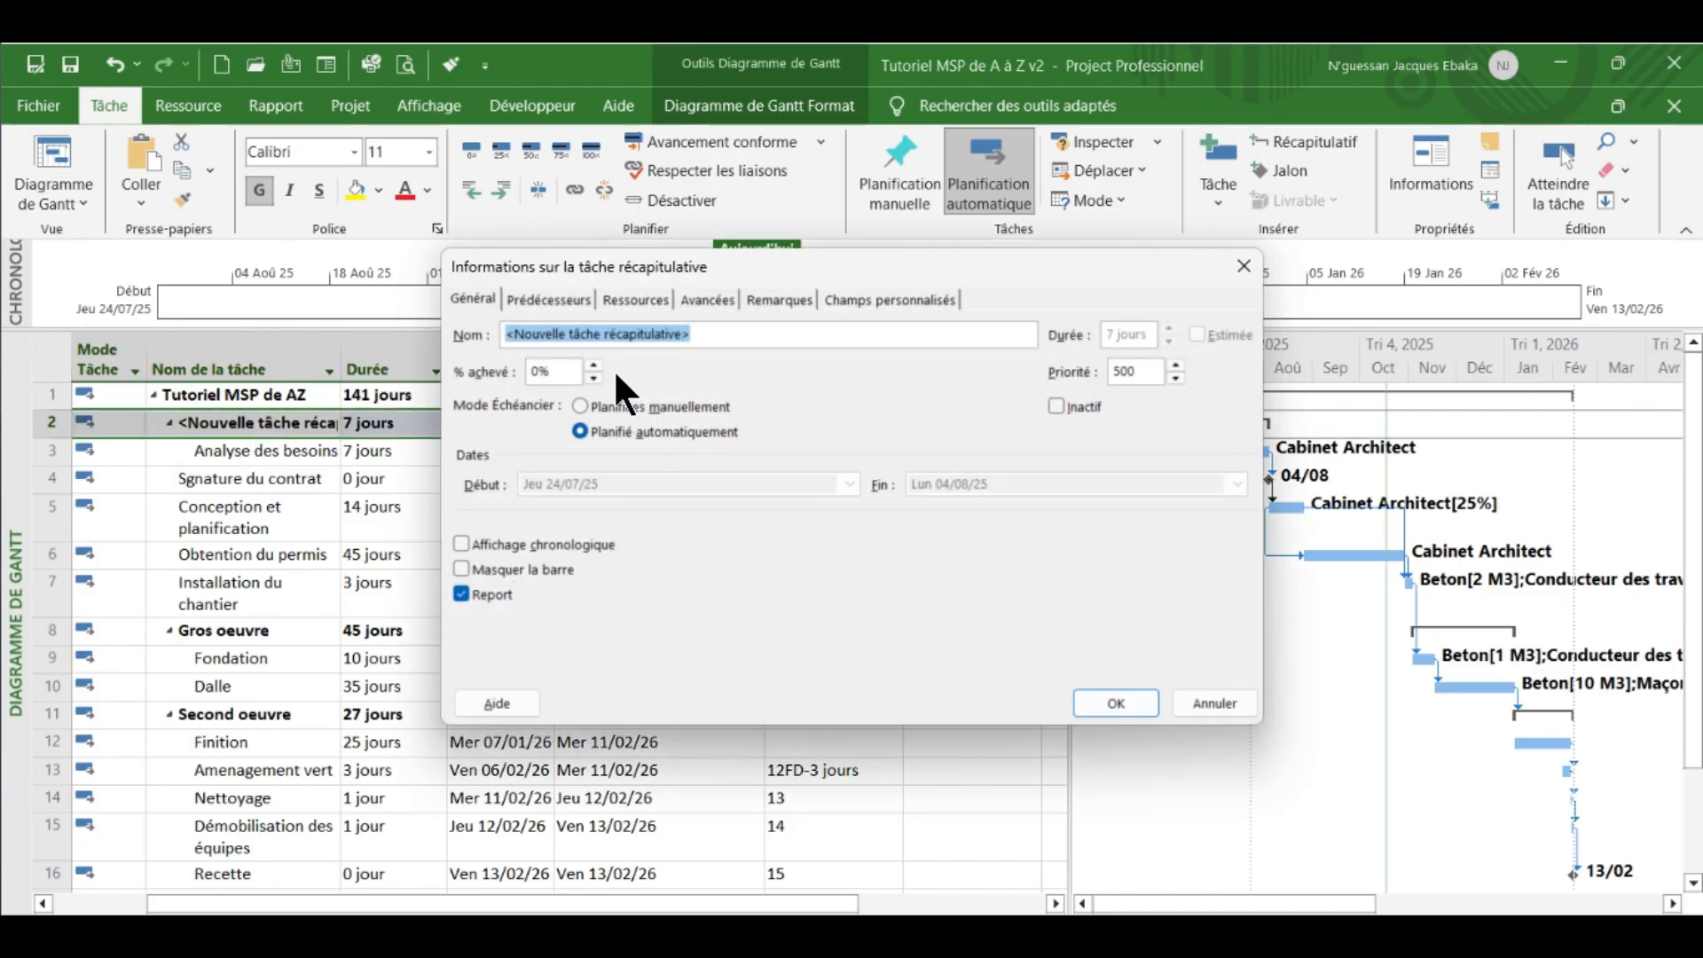
type("Etude de faisabilité")
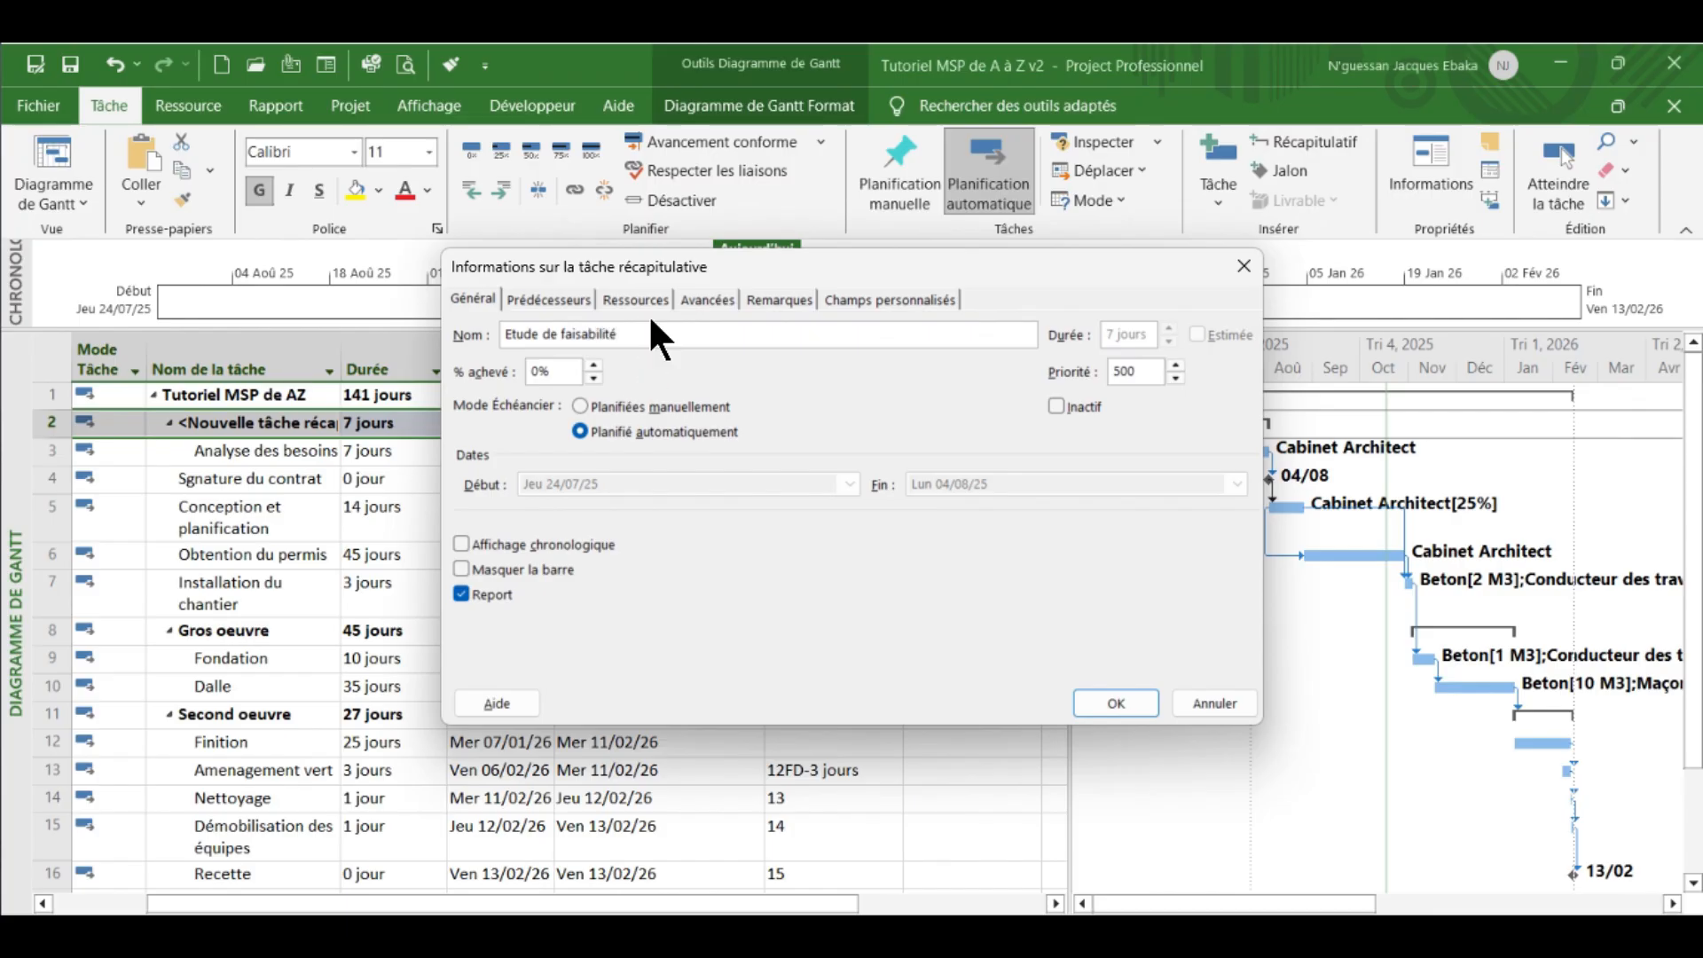
type("s")
left_click(1116, 705)
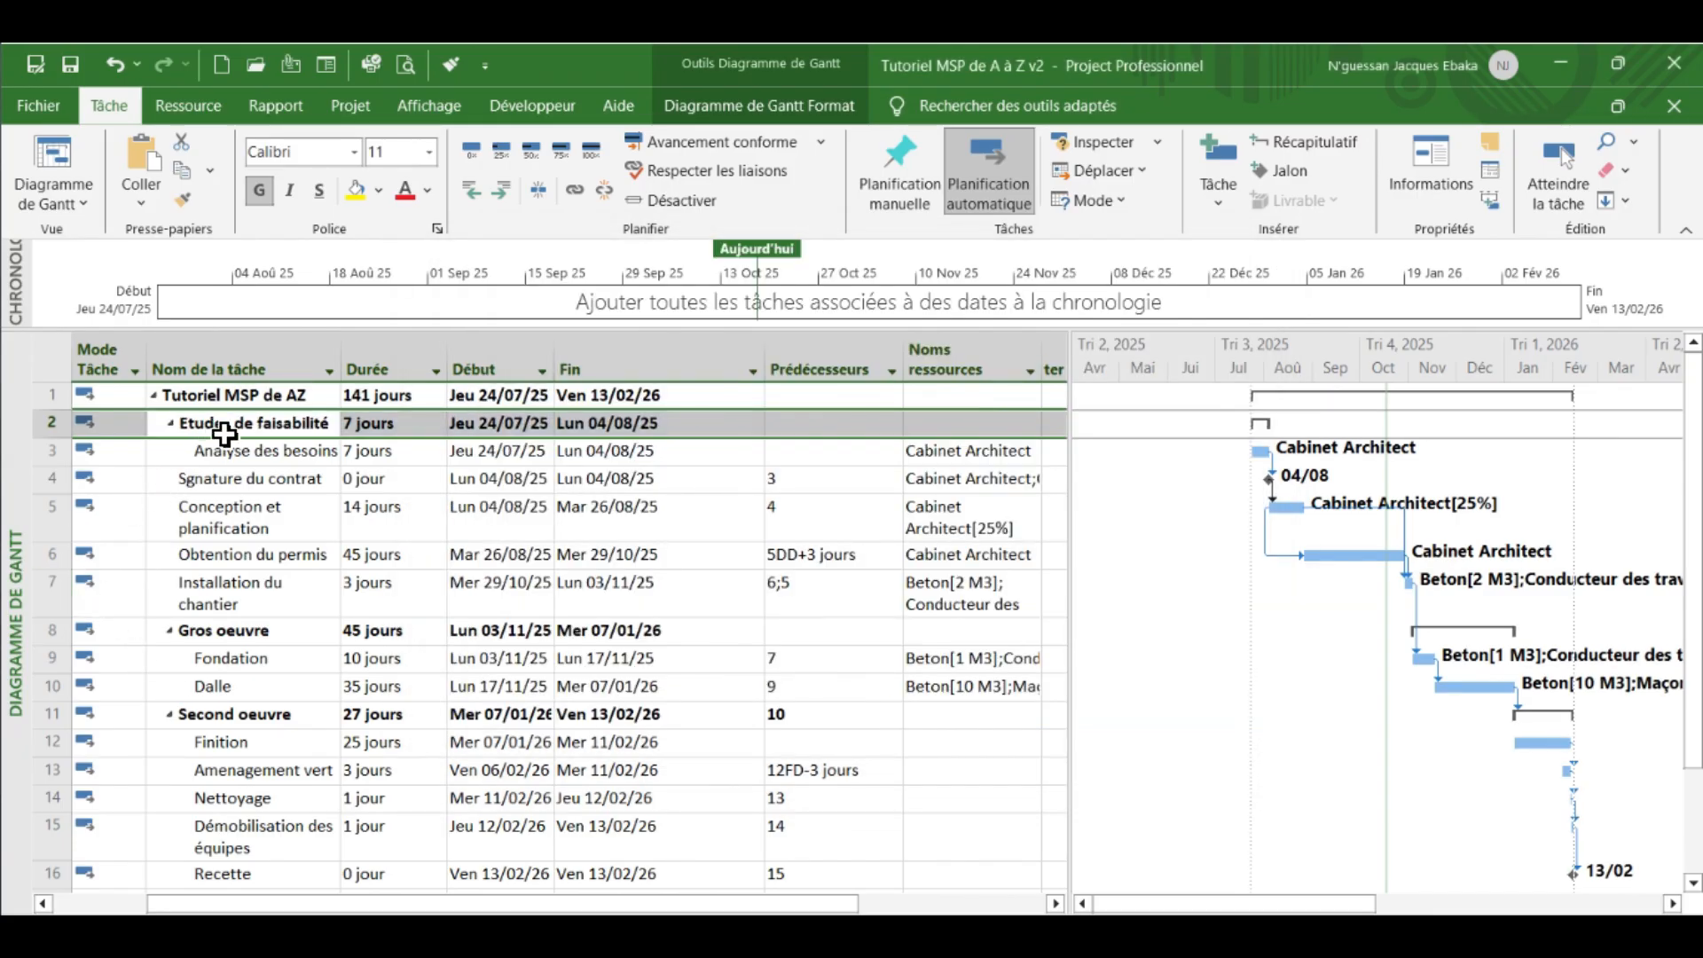
- Outdent Analyse des besoins by one level and raise Etudes de faisabilité to the top outline level
left_click_drag(200, 455, 208, 593)
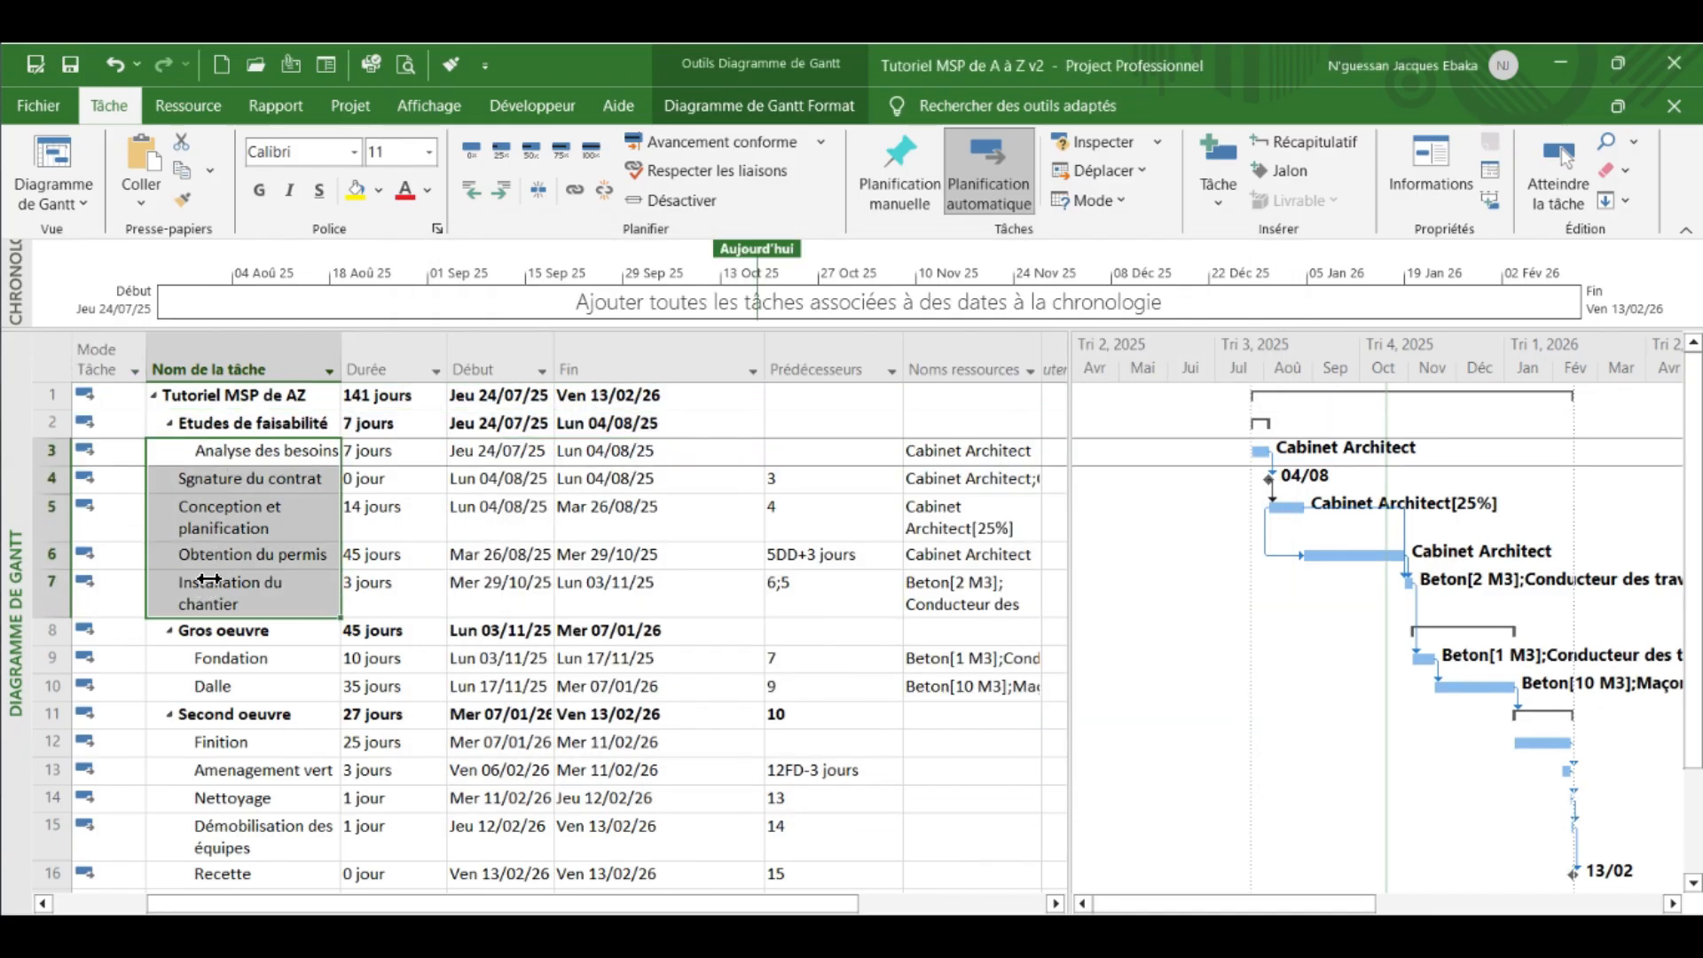
left_click(256, 451)
left_click(311, 554)
left_click(266, 451)
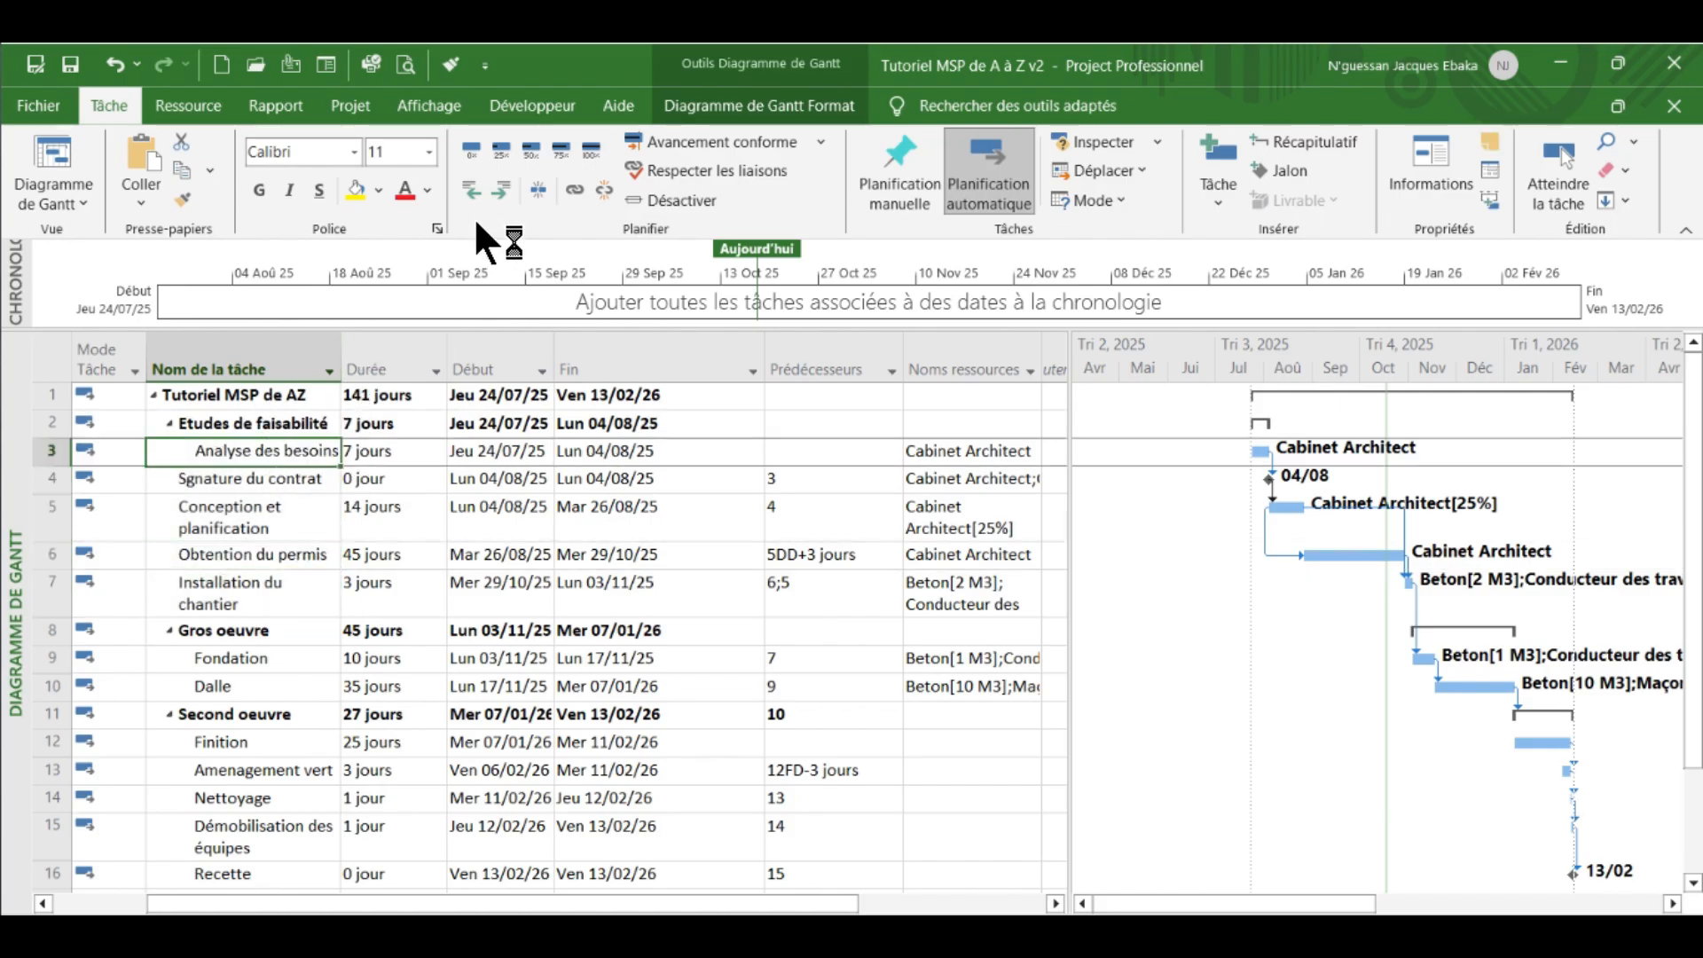
left_click(472, 189)
left_click(222, 422)
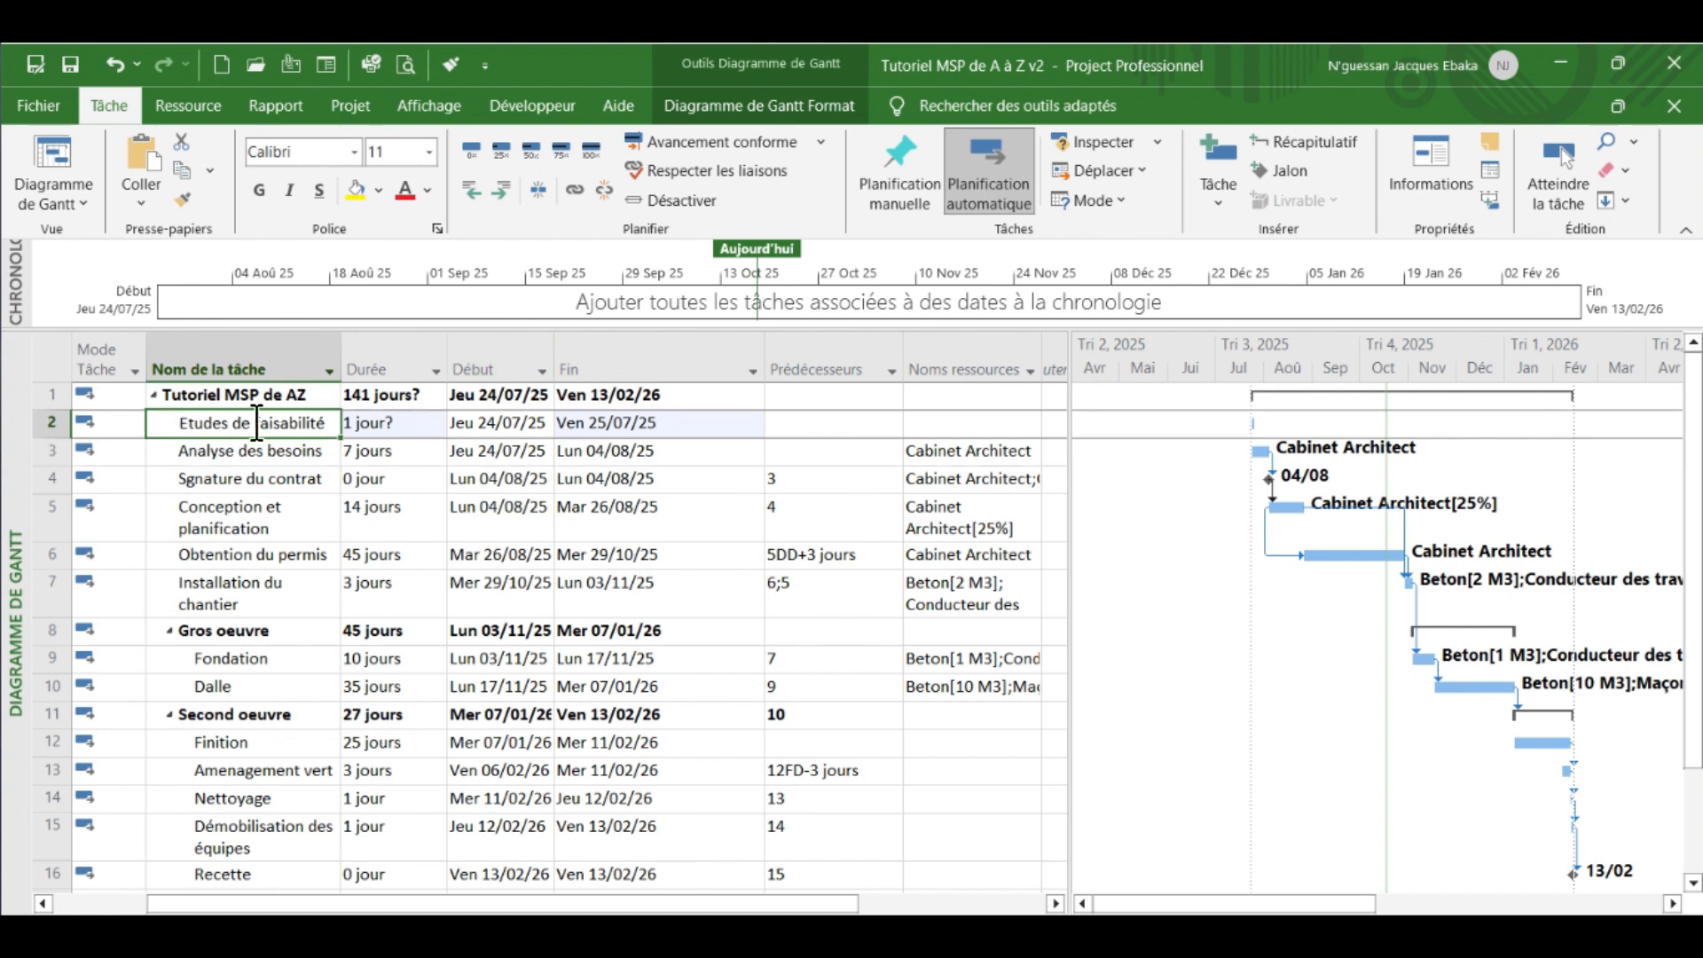
left_click(473, 189)
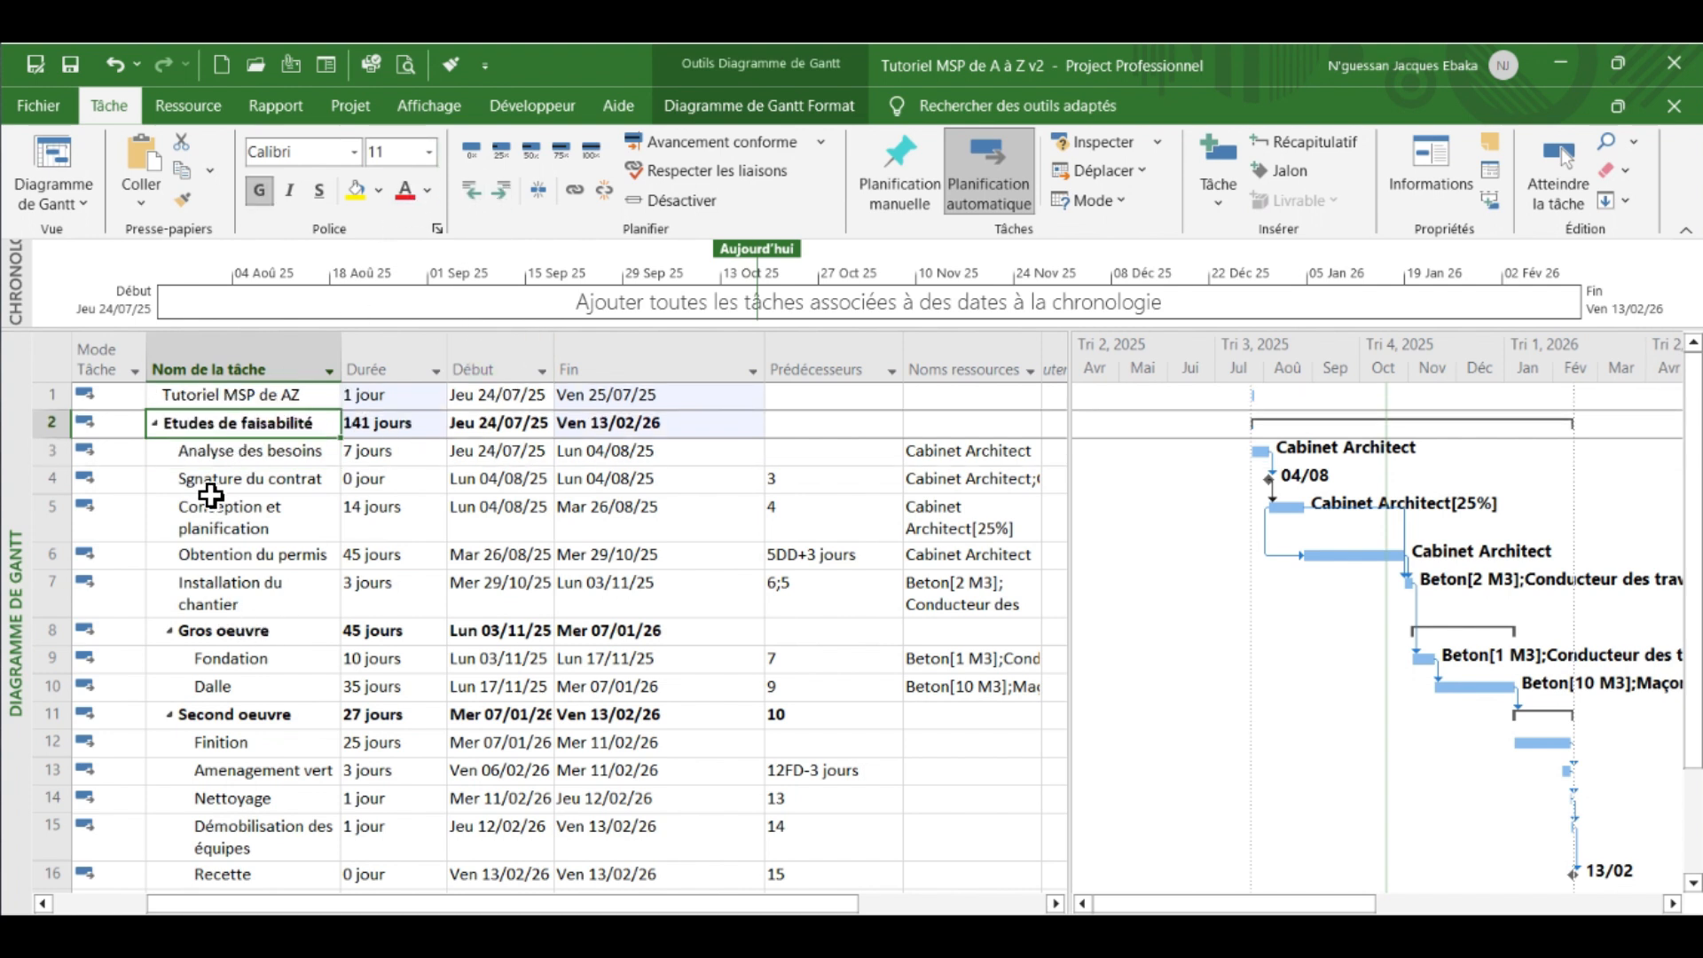
left_click(155, 431)
left_click(296, 559)
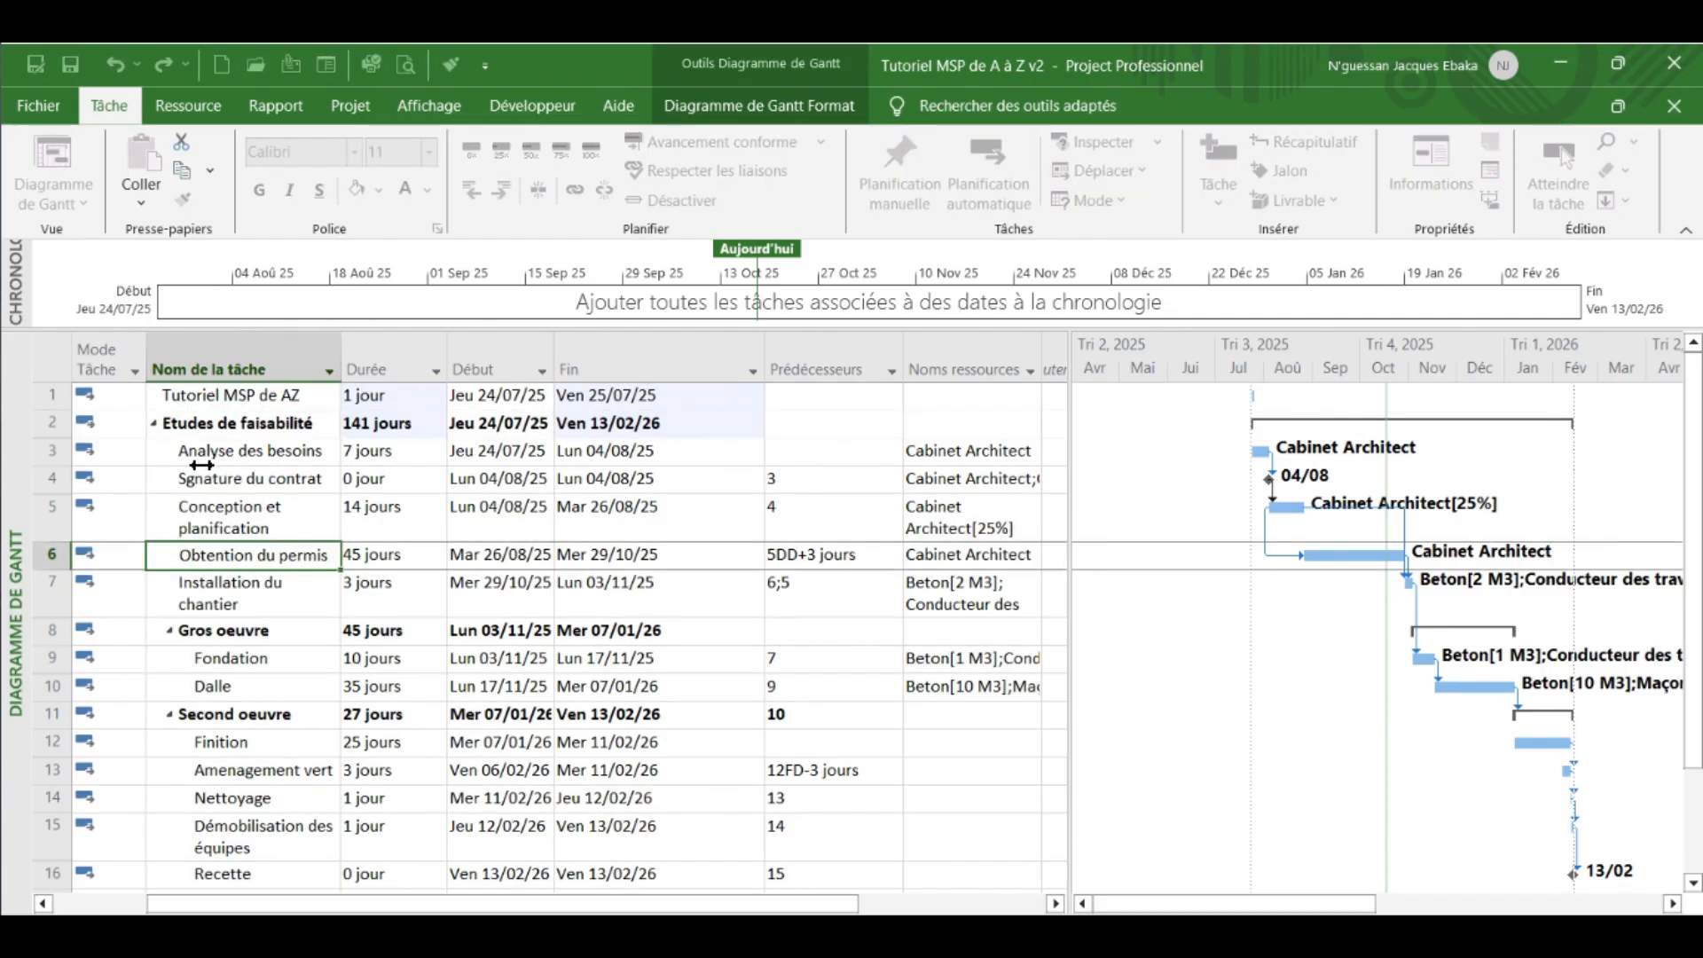
left_click(150, 429)
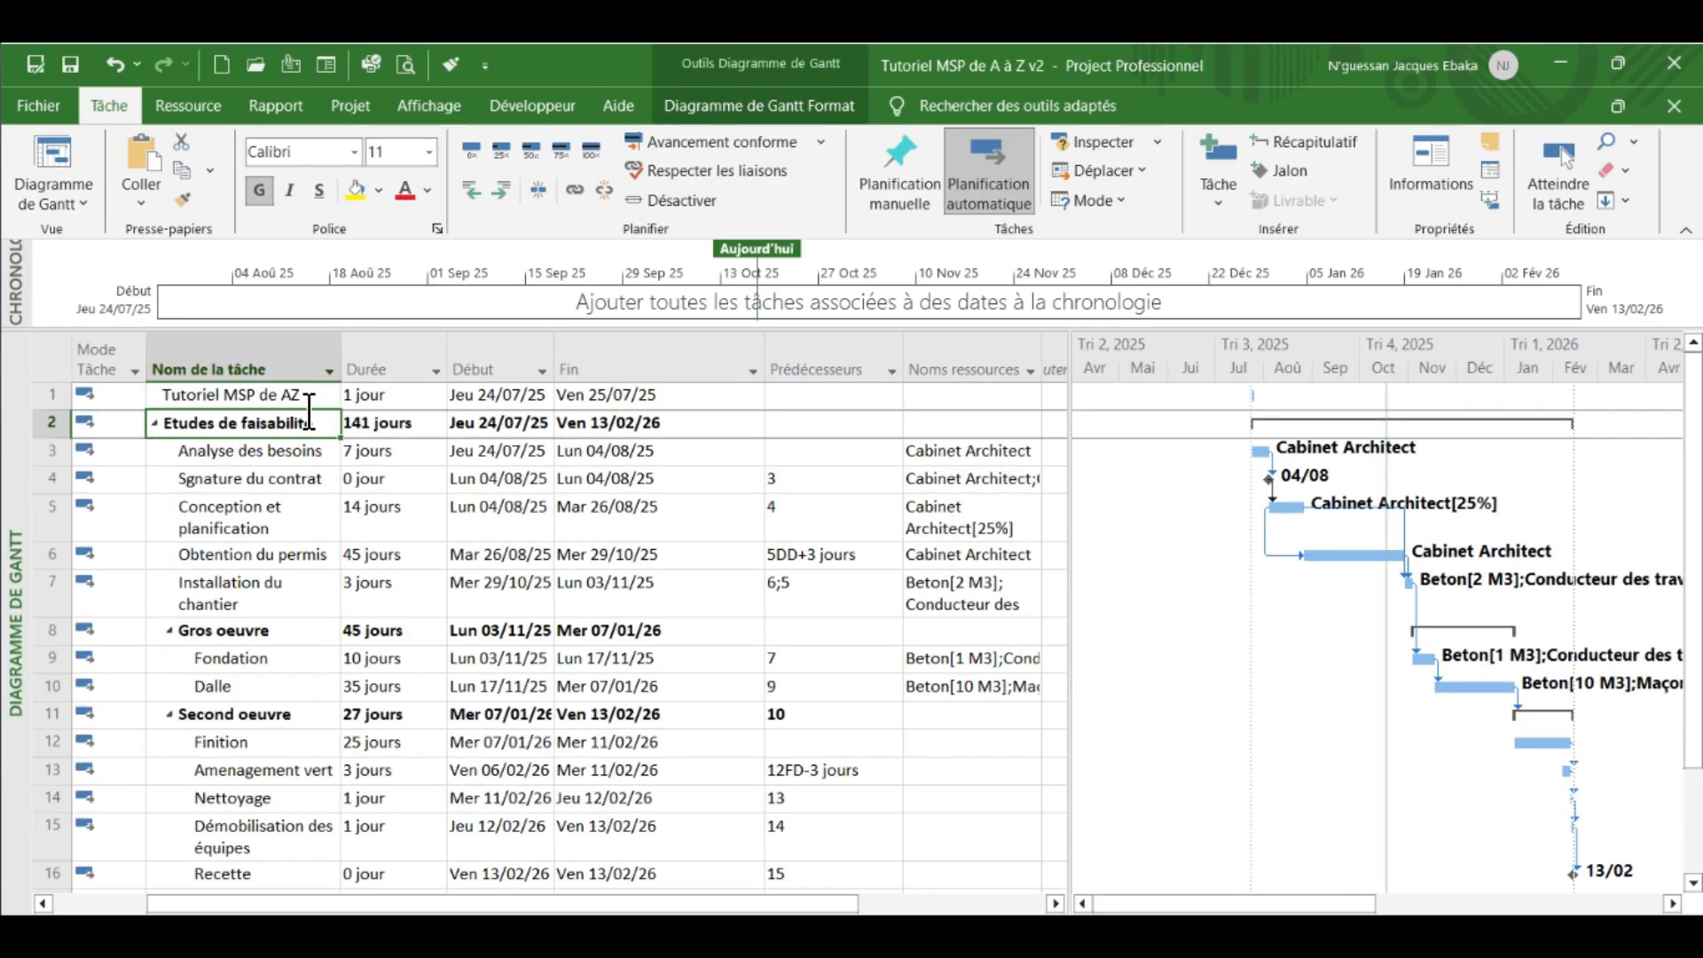
- Outdent the Gros oeuvre and Second oeuvre summary tasks to the top outline level
left_click(213, 630)
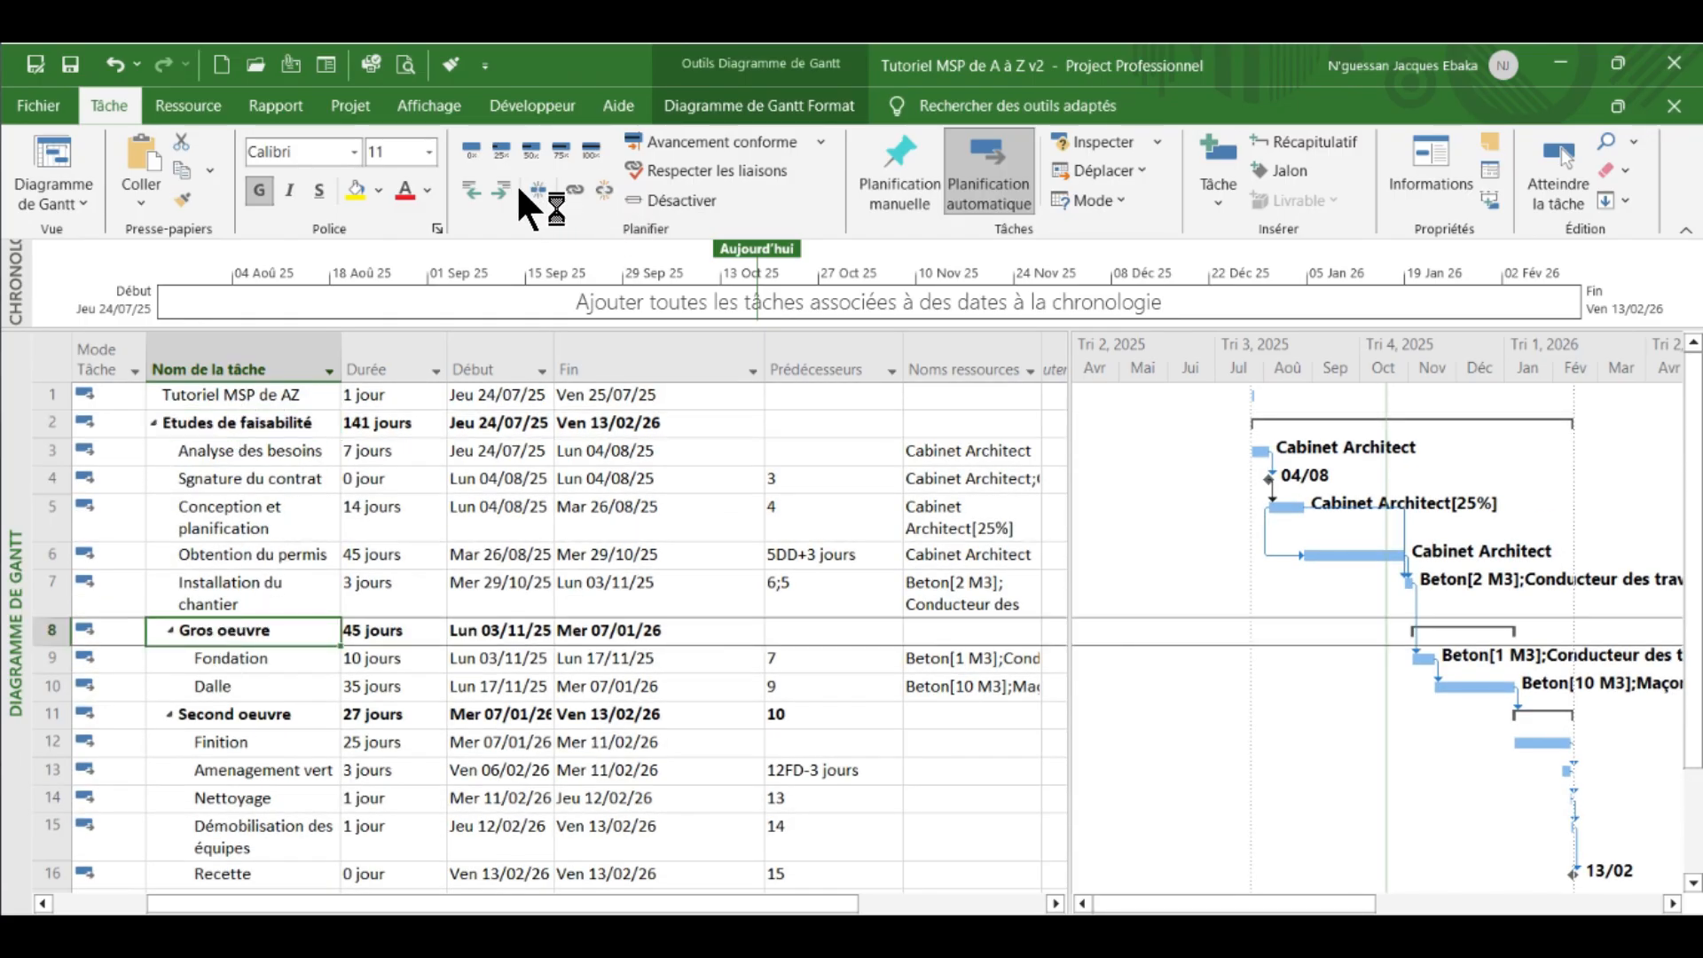
left_click(473, 190)
left_click(232, 714)
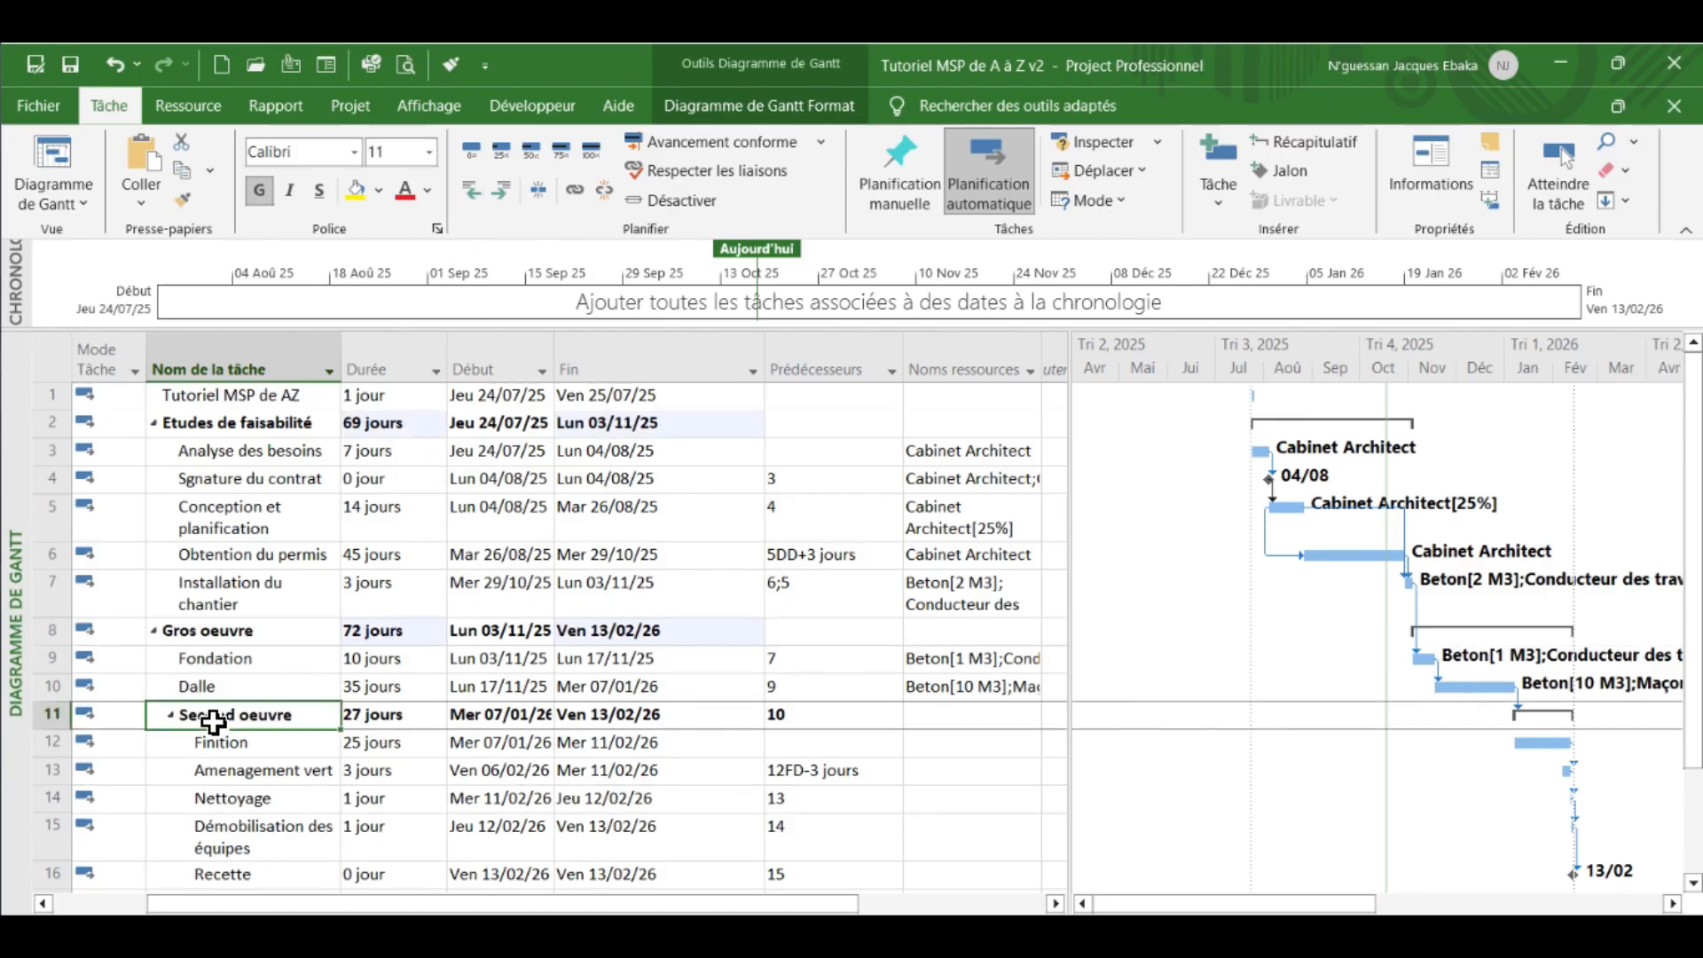
left_click(473, 190)
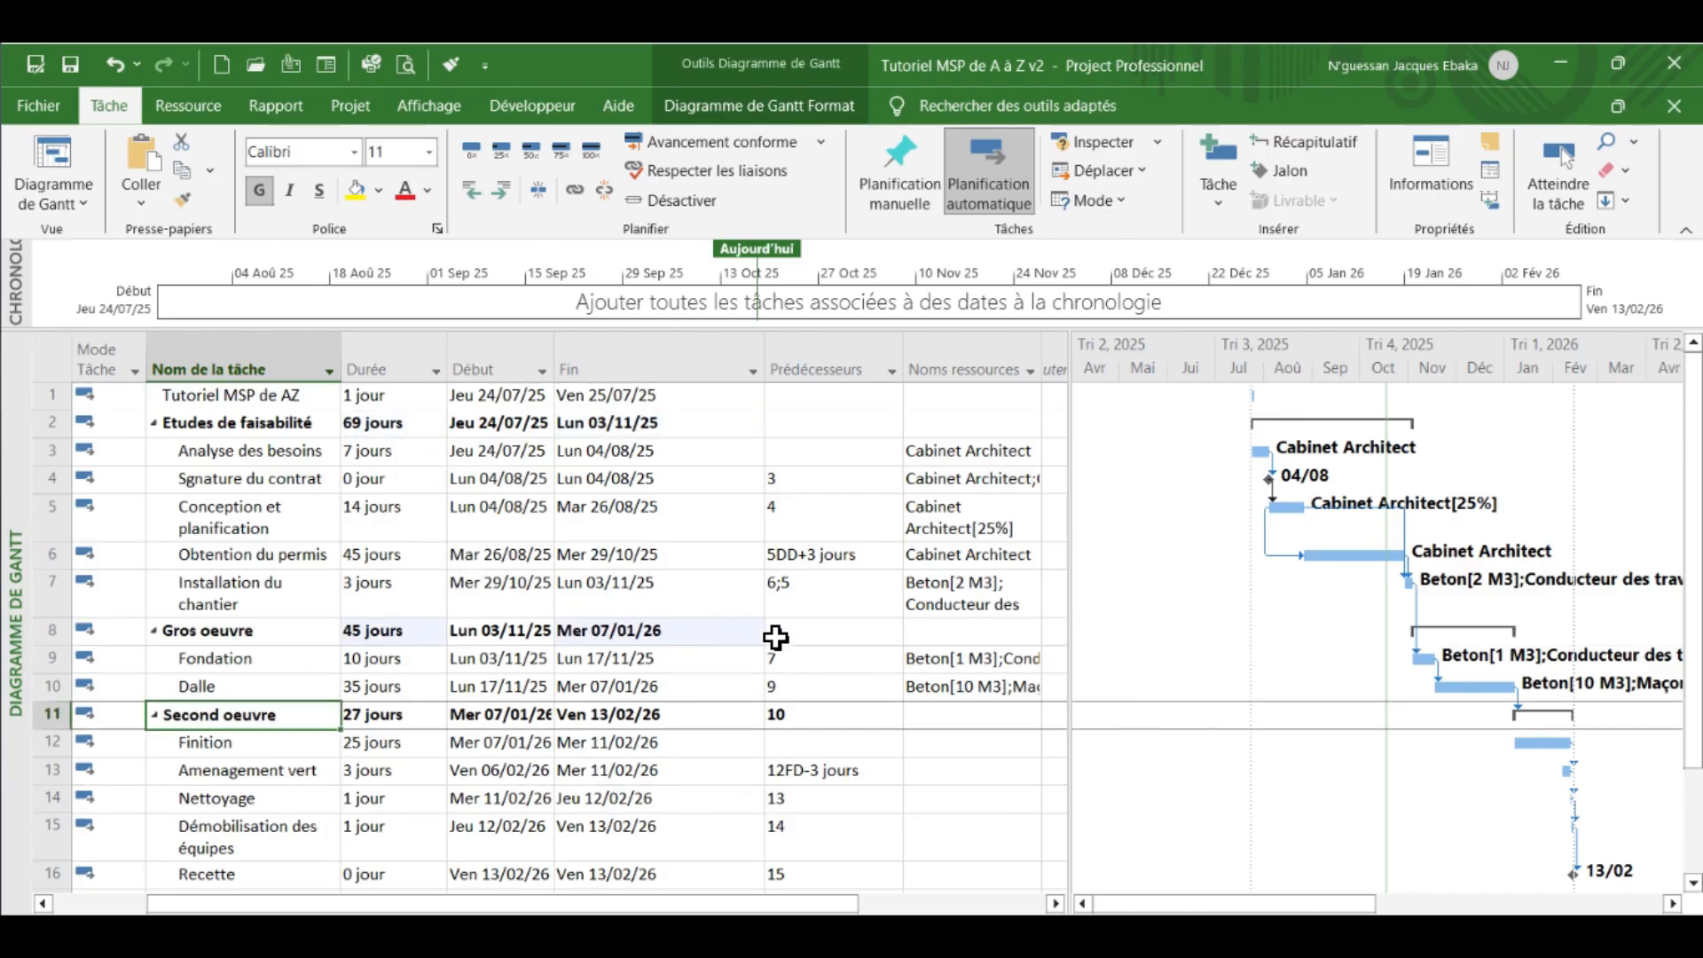
- Try to outdent the Tutoriel MSP de AZ task in the first row
scroll(334, 545, "down", 1)
scroll(293, 524, "up", 1)
left_click(182, 396)
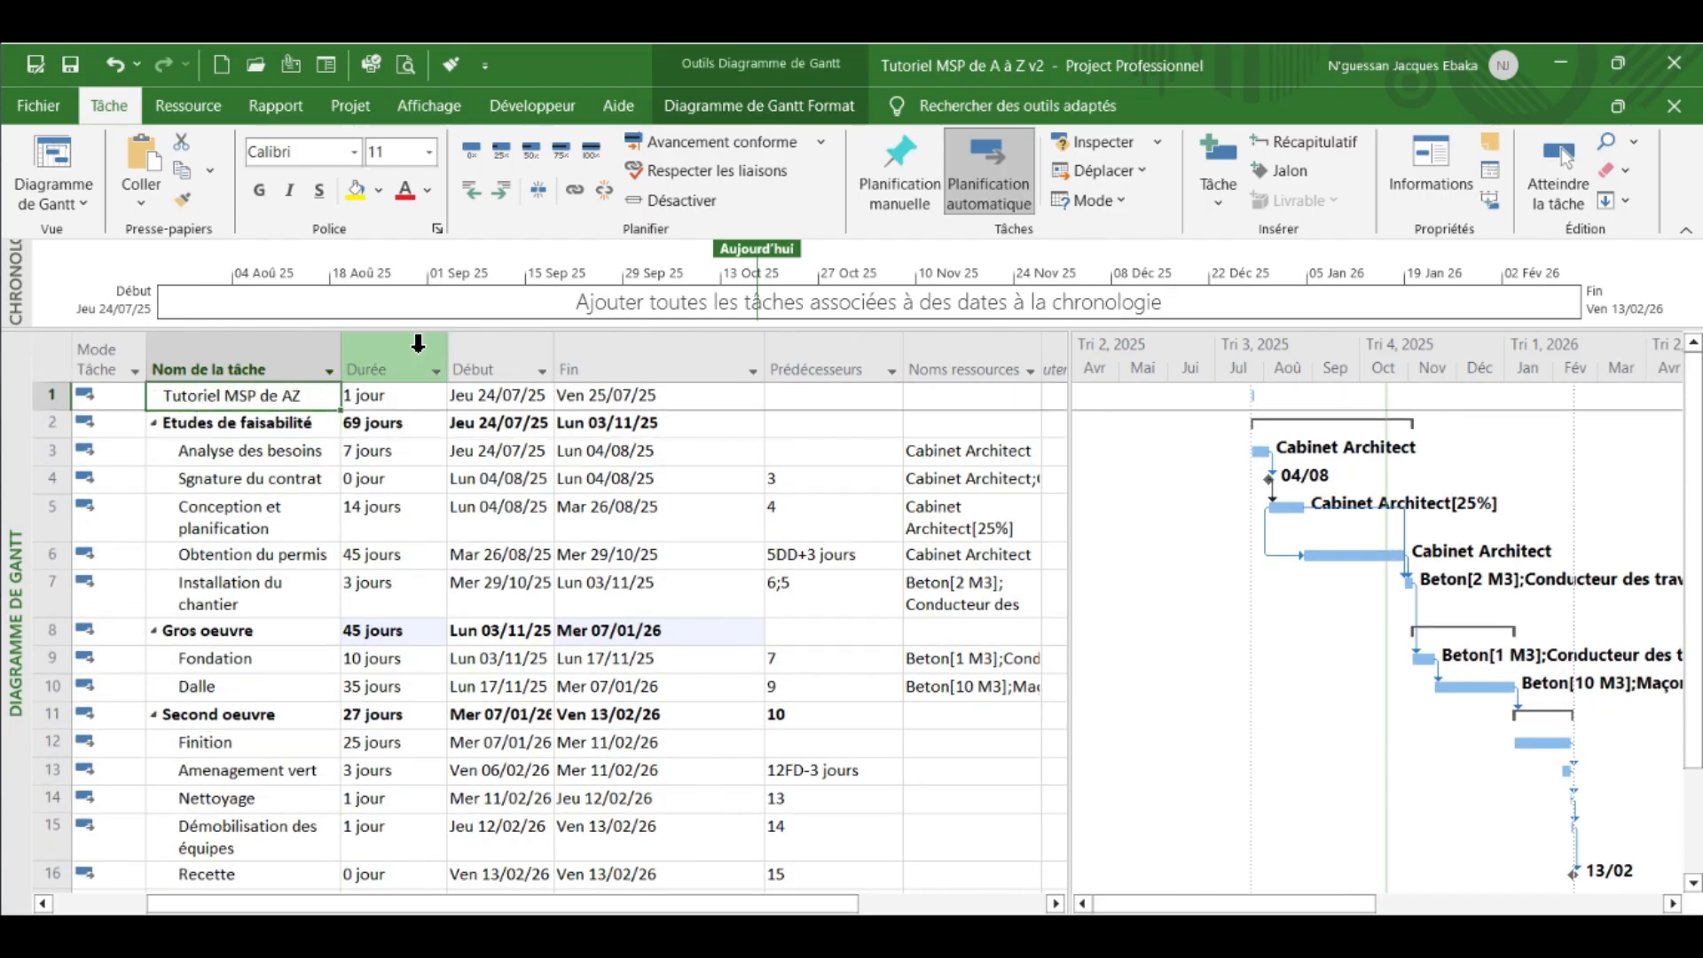
left_click(471, 192)
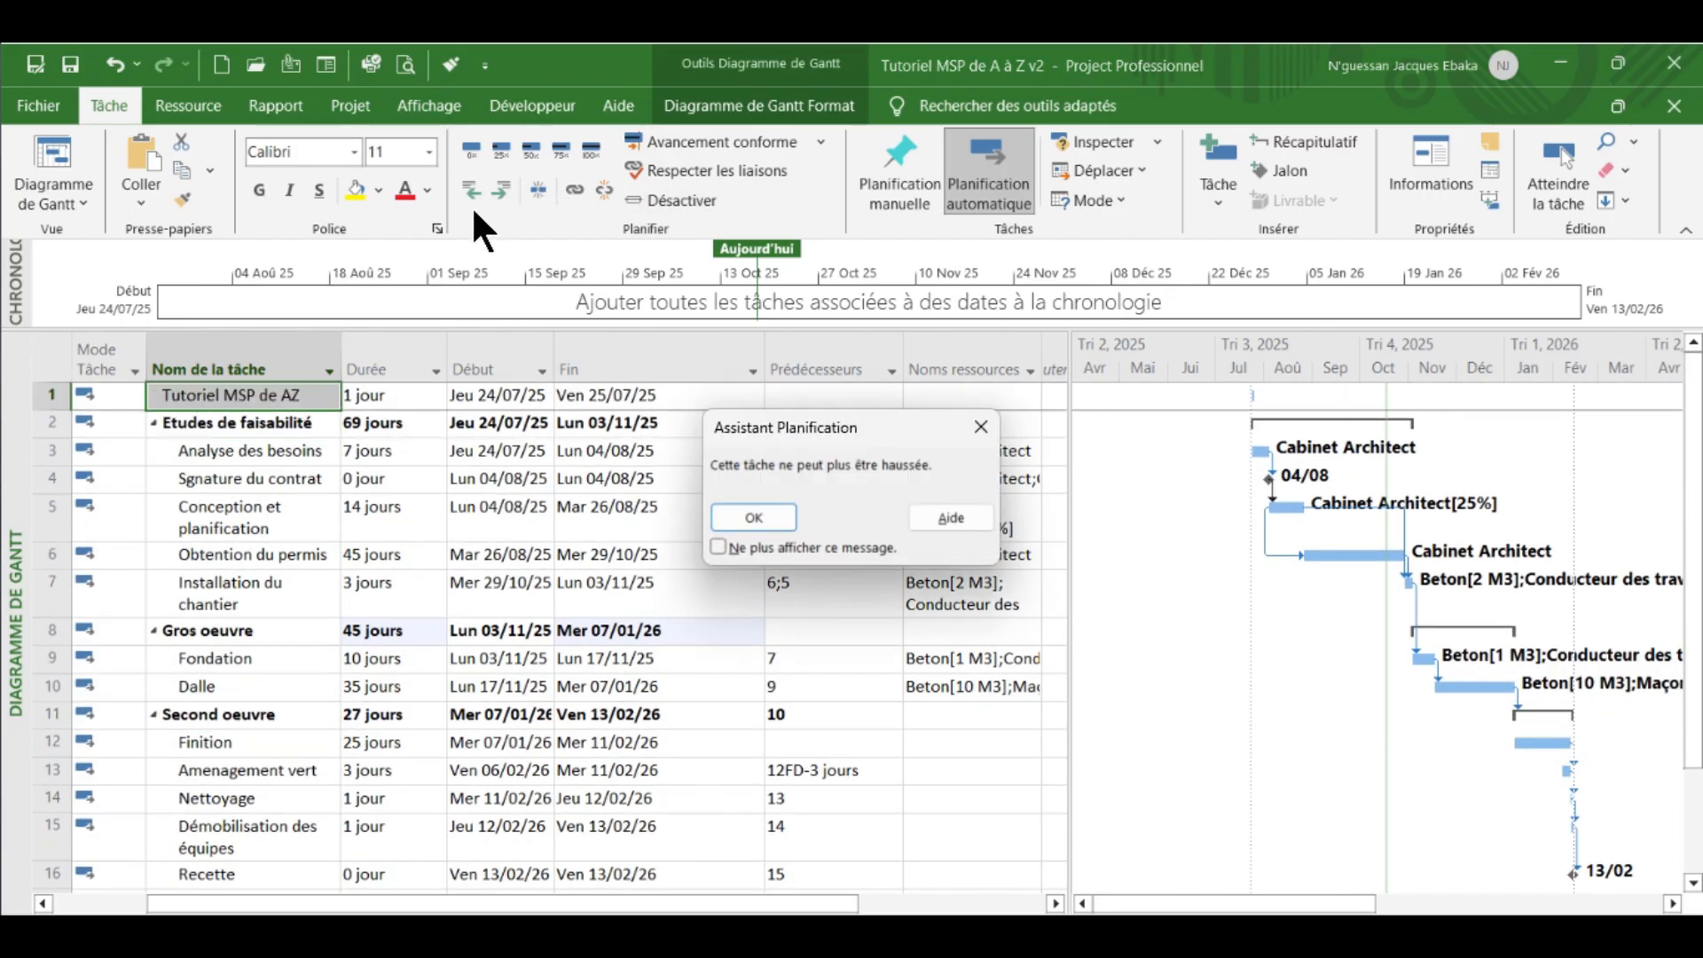
left_click(754, 517)
- Indent all tasks from Etudes de faisabilité to Recette under the Tutoriel MSP de AZ task
left_click_drag(204, 424, 248, 865)
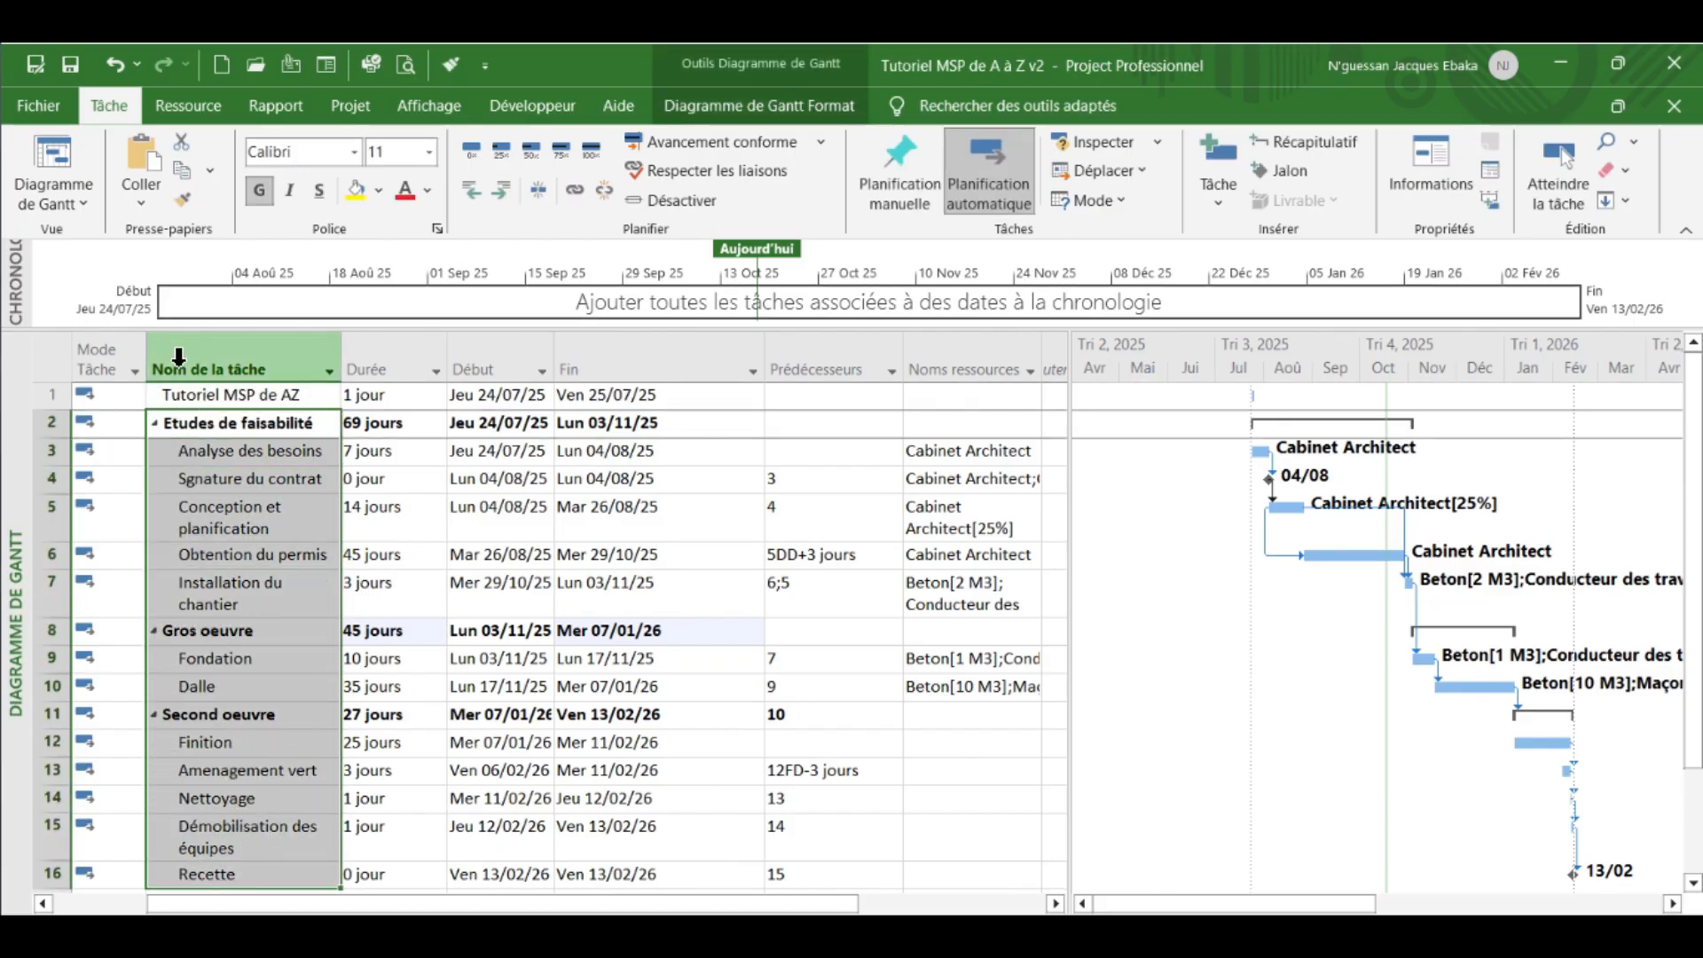
left_click(501, 190)
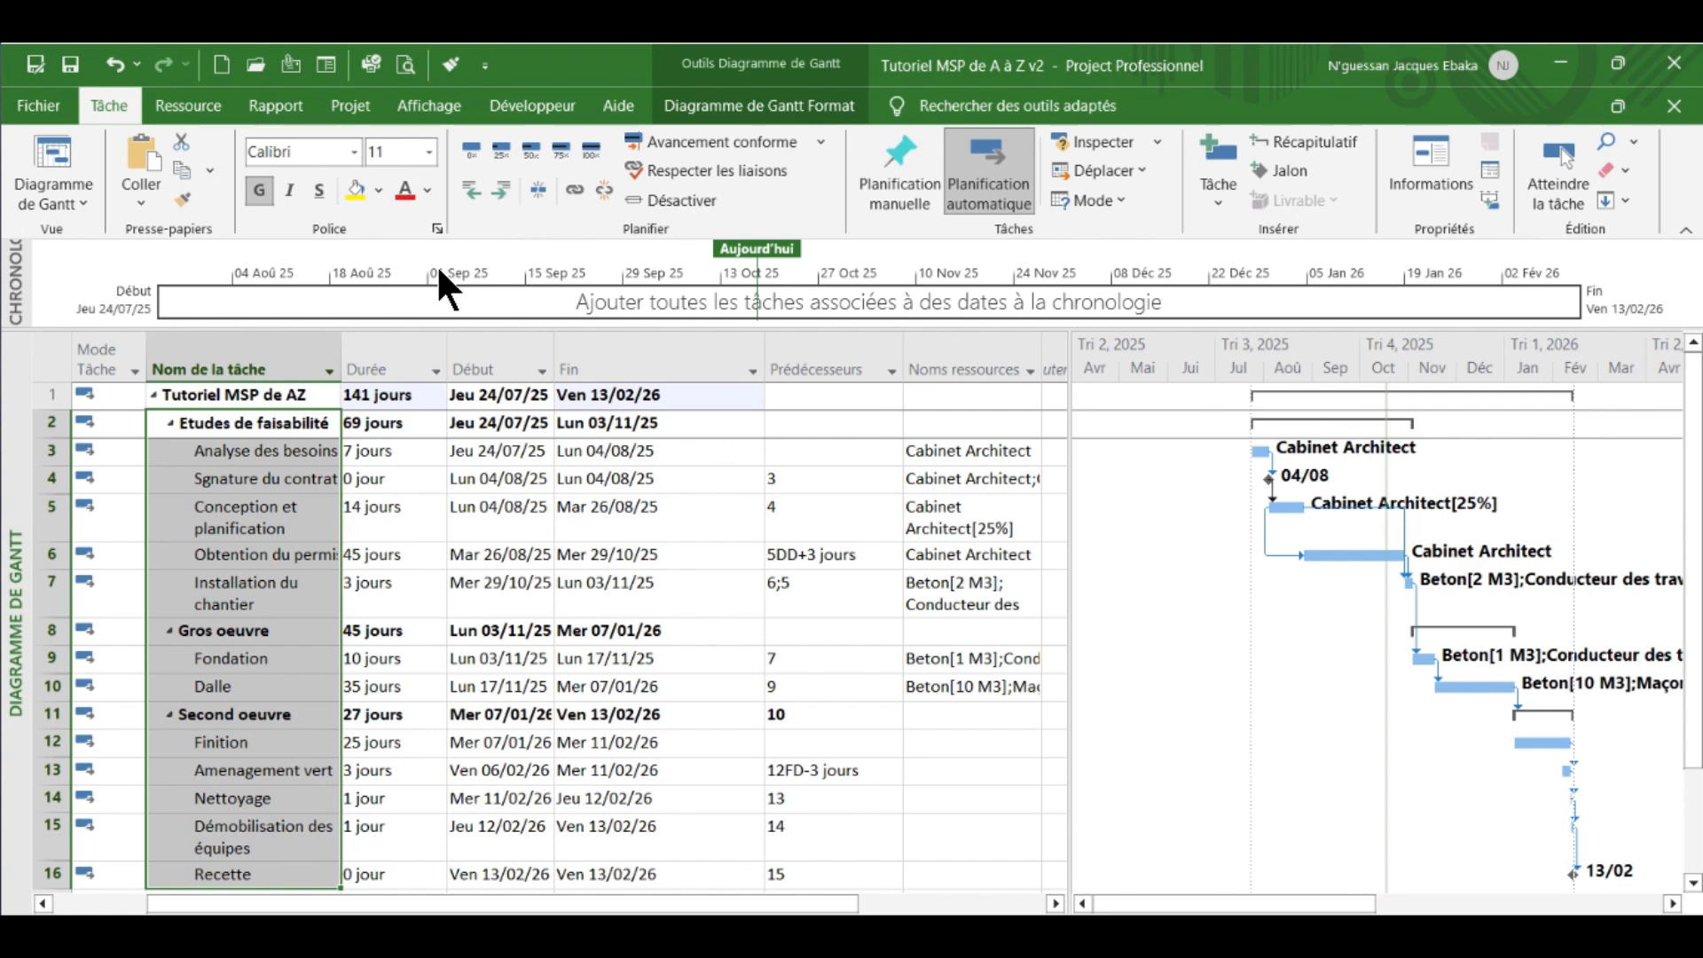
left_click(257, 659)
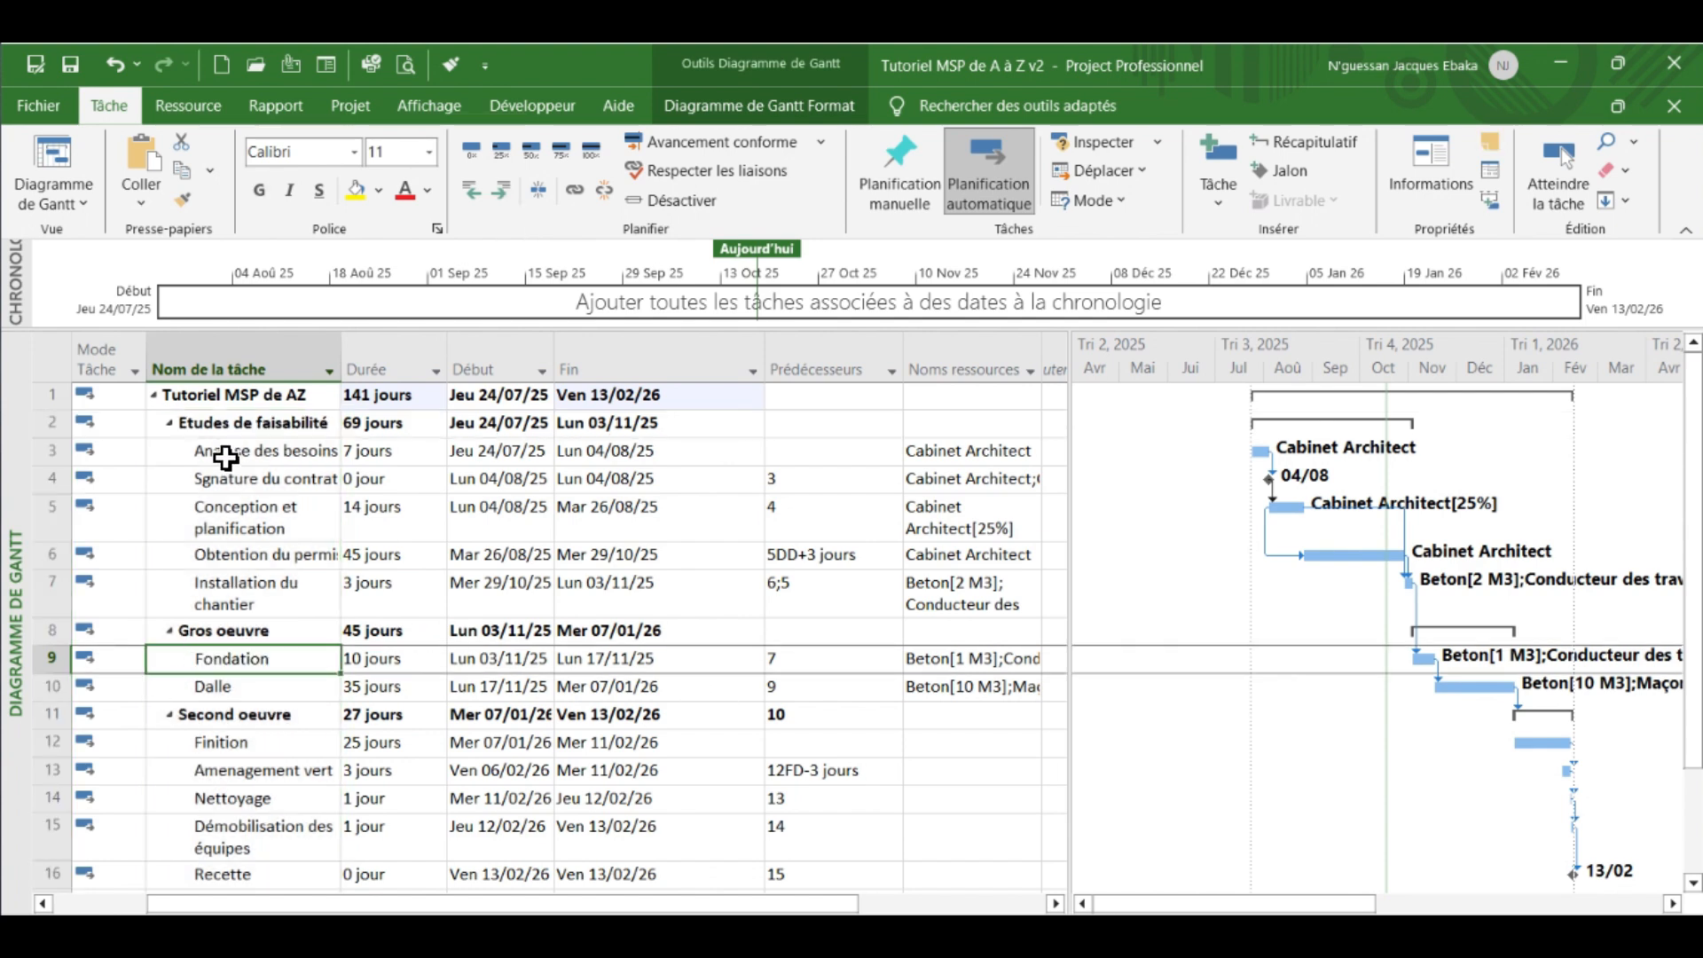
scroll(226, 458, "down", 1)
scroll(365, 654, "up", 1)
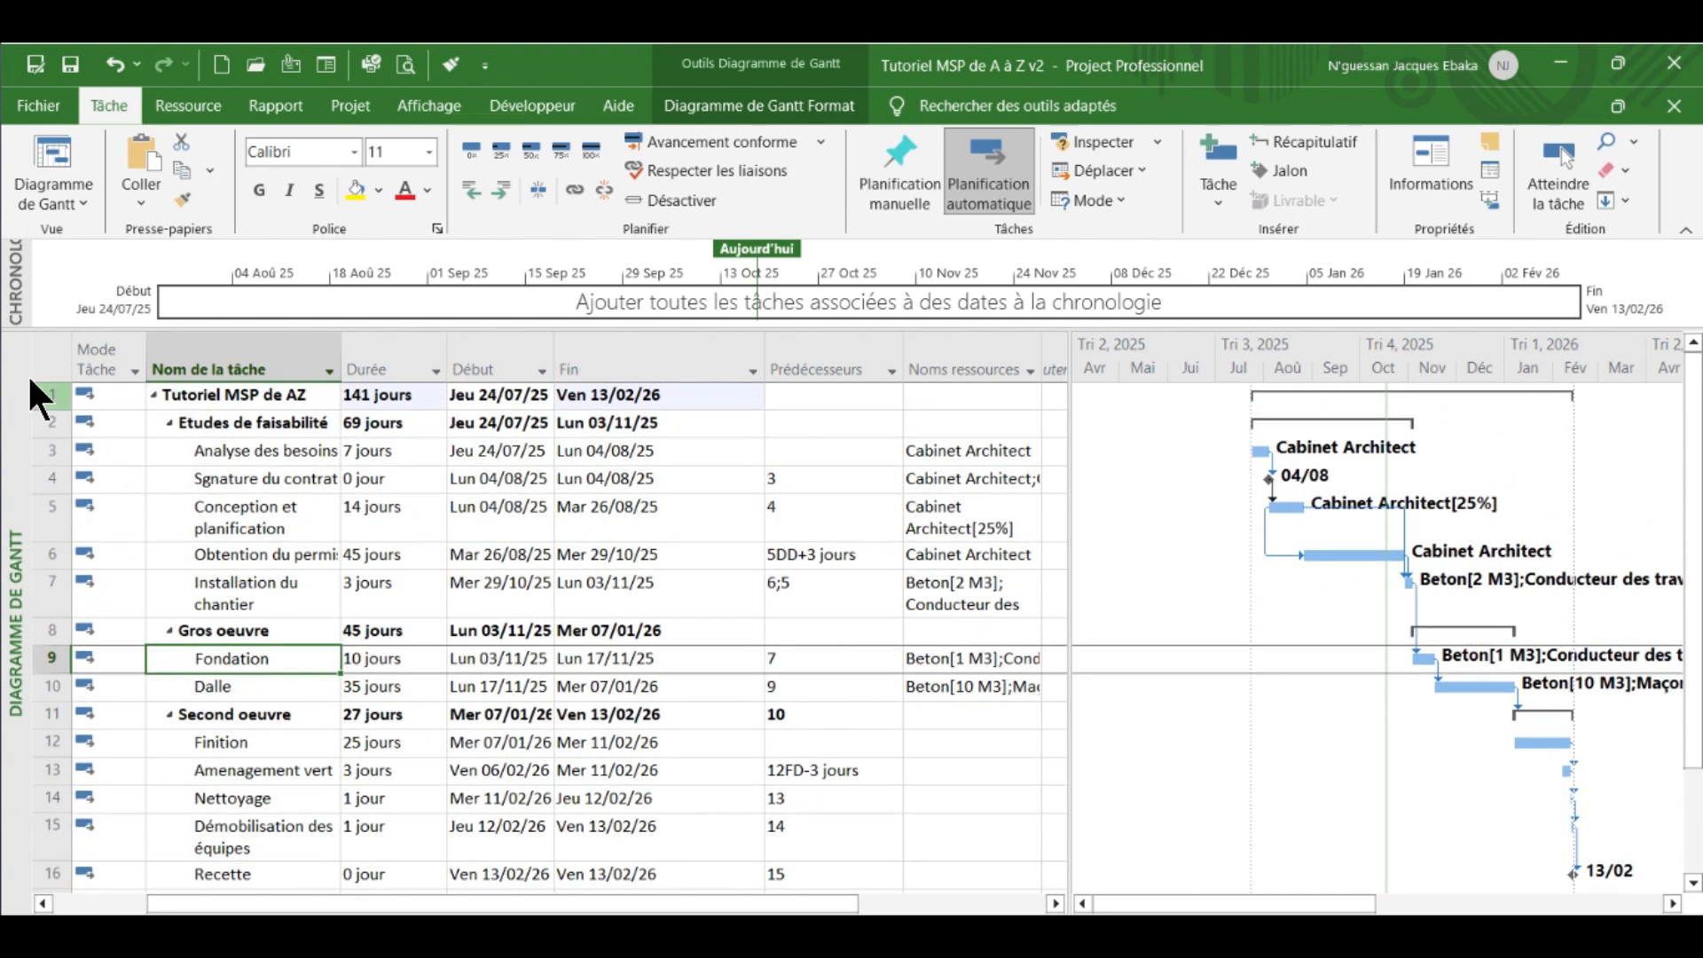
- Collapse the Etudes de faisabilité, Gros oeuvre and Second oeuvre summary tasks to hide their subtasks
left_click(170, 423)
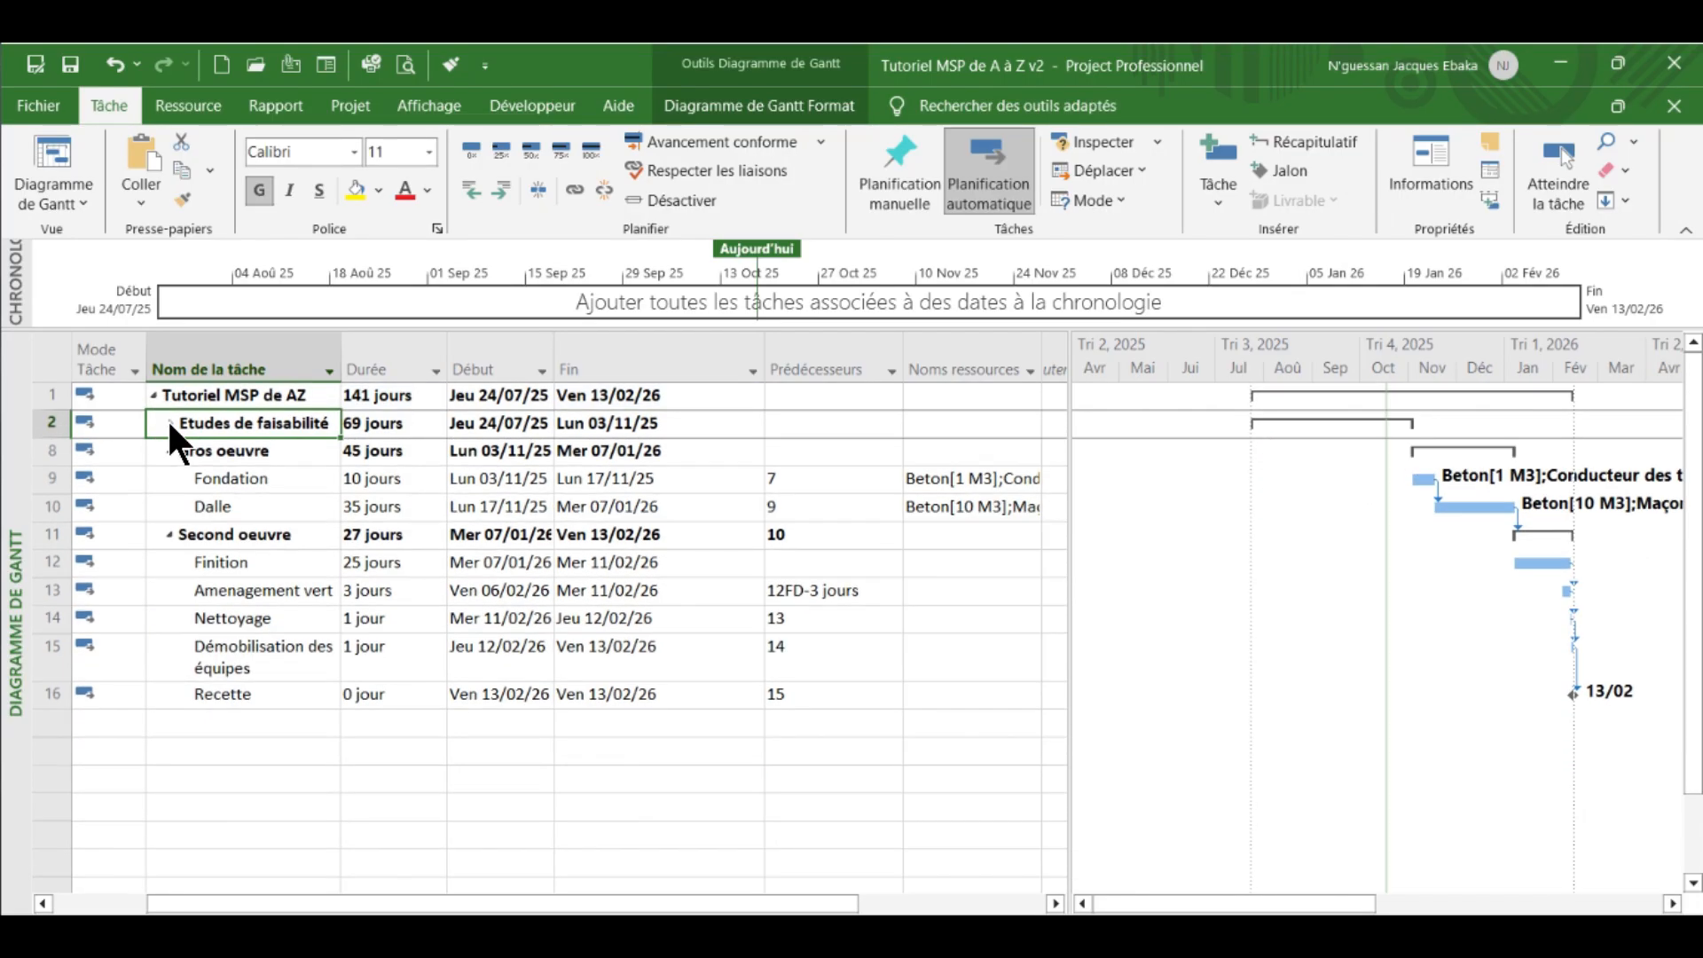
left_click(168, 451)
left_click(171, 477)
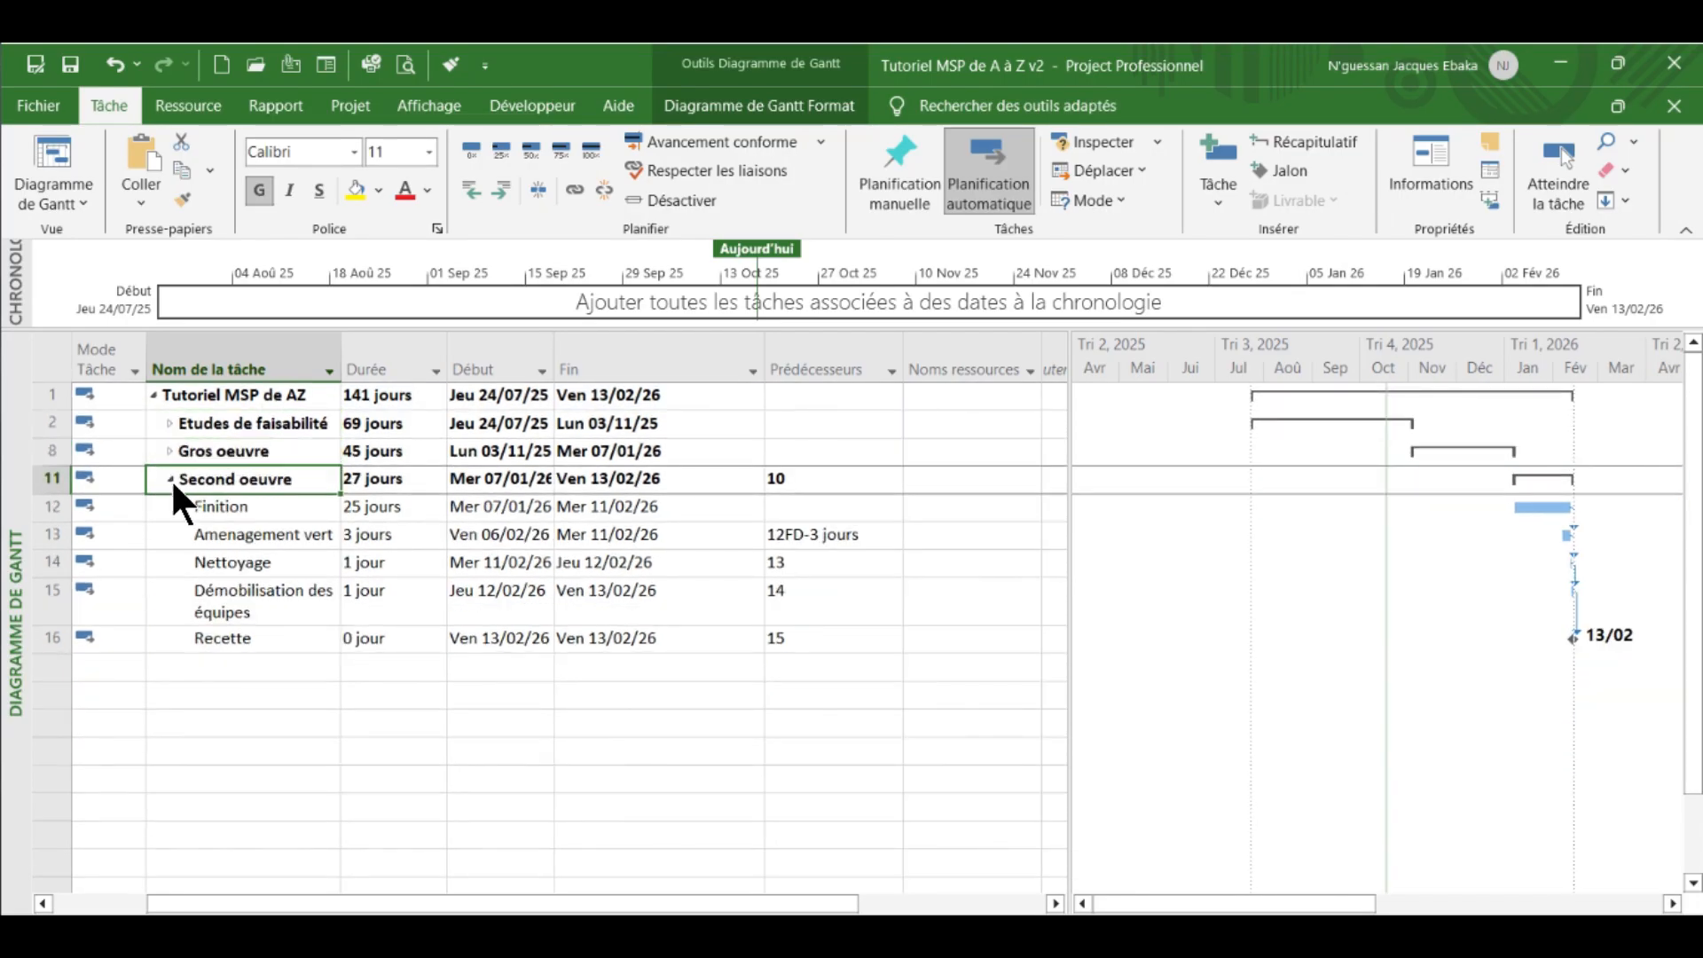
left_click(173, 483)
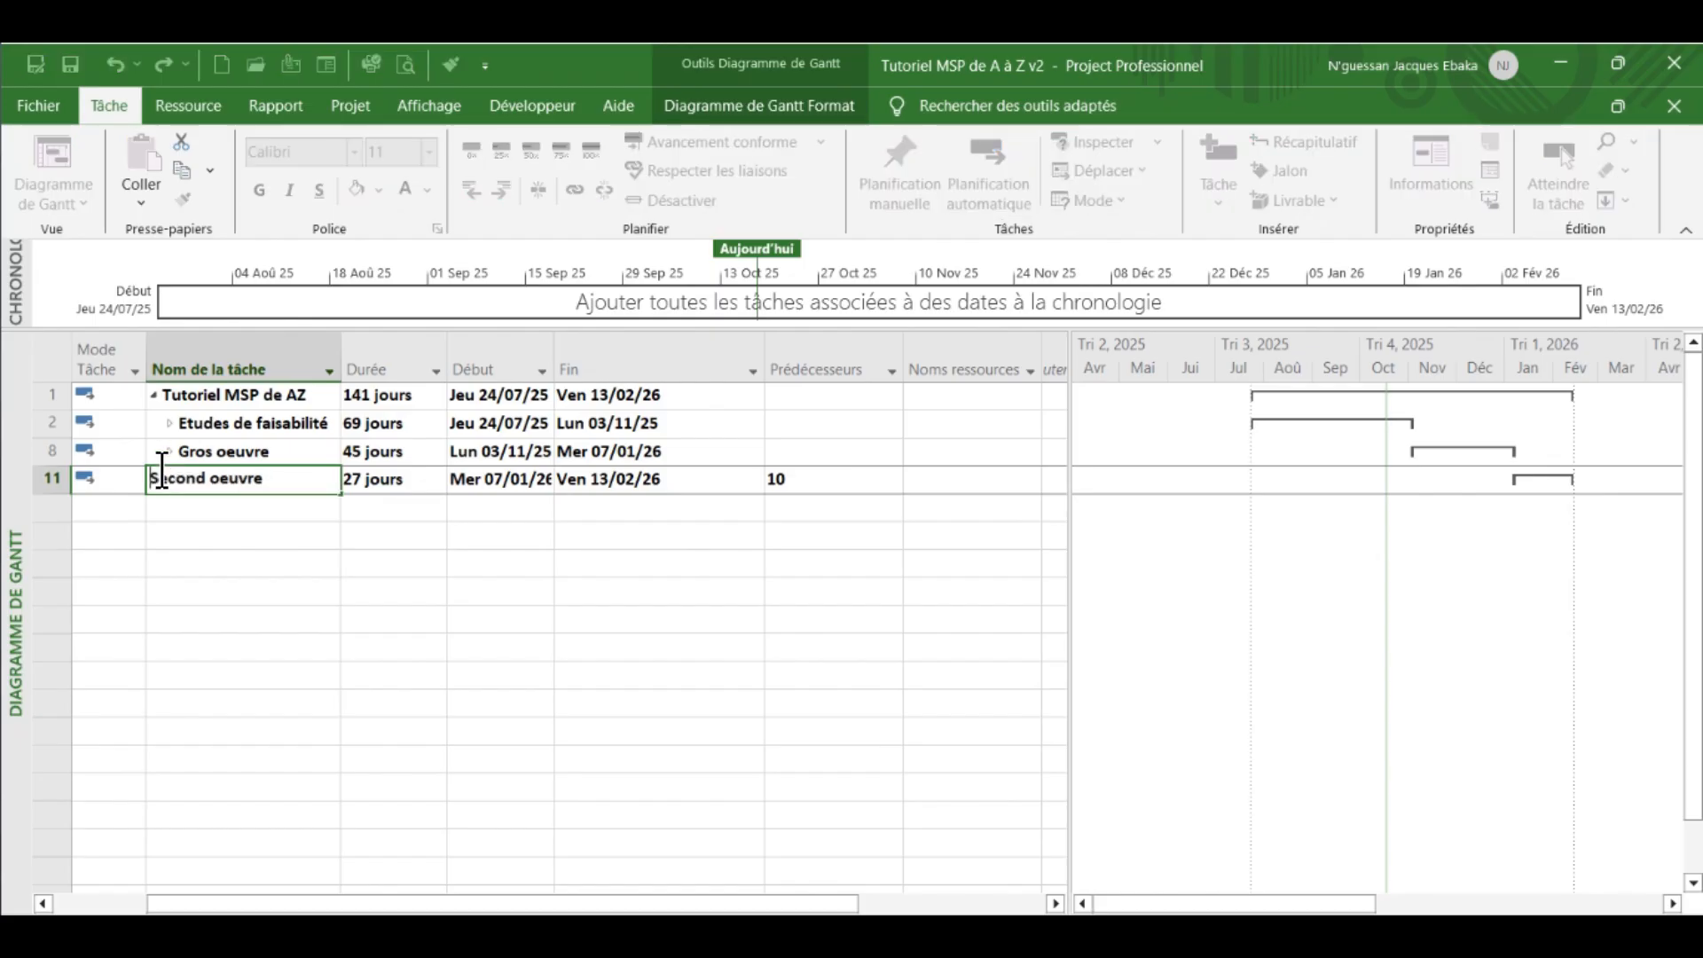
left_click(232, 586)
- Expand the Second oeuvre, Gros oeuvre and Etudes de faisabilité summary tasks to show their subtasks
left_click(170, 479)
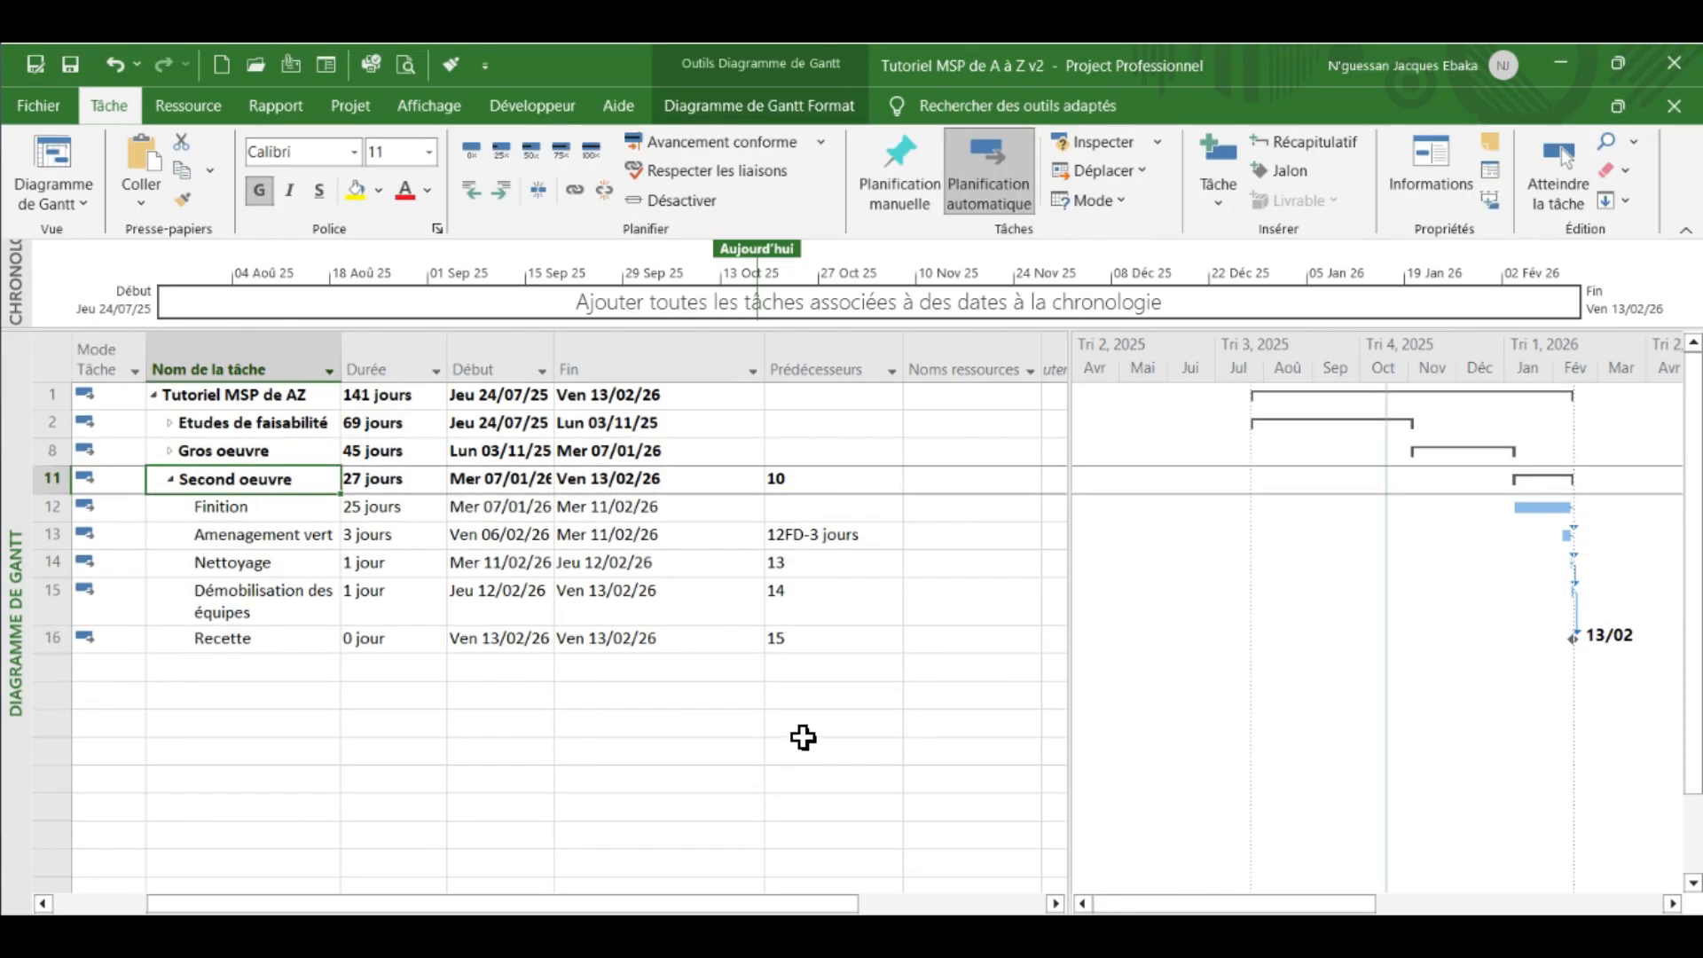
left_click(175, 449)
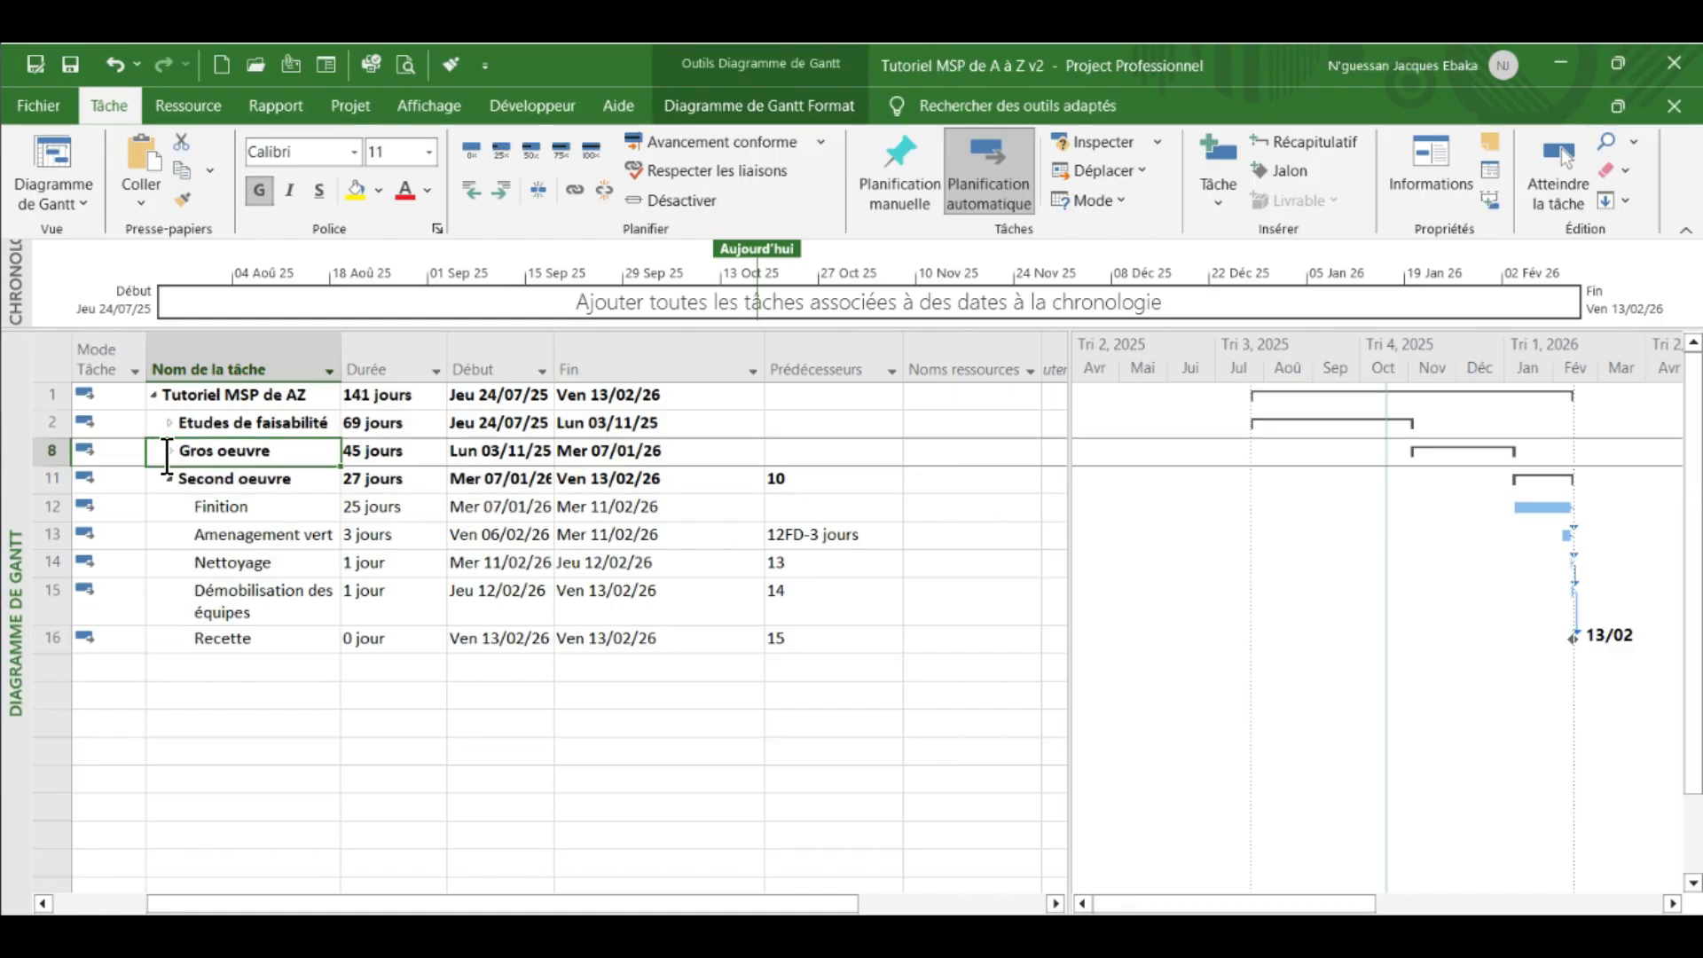
left_click(166, 454)
left_click(221, 597)
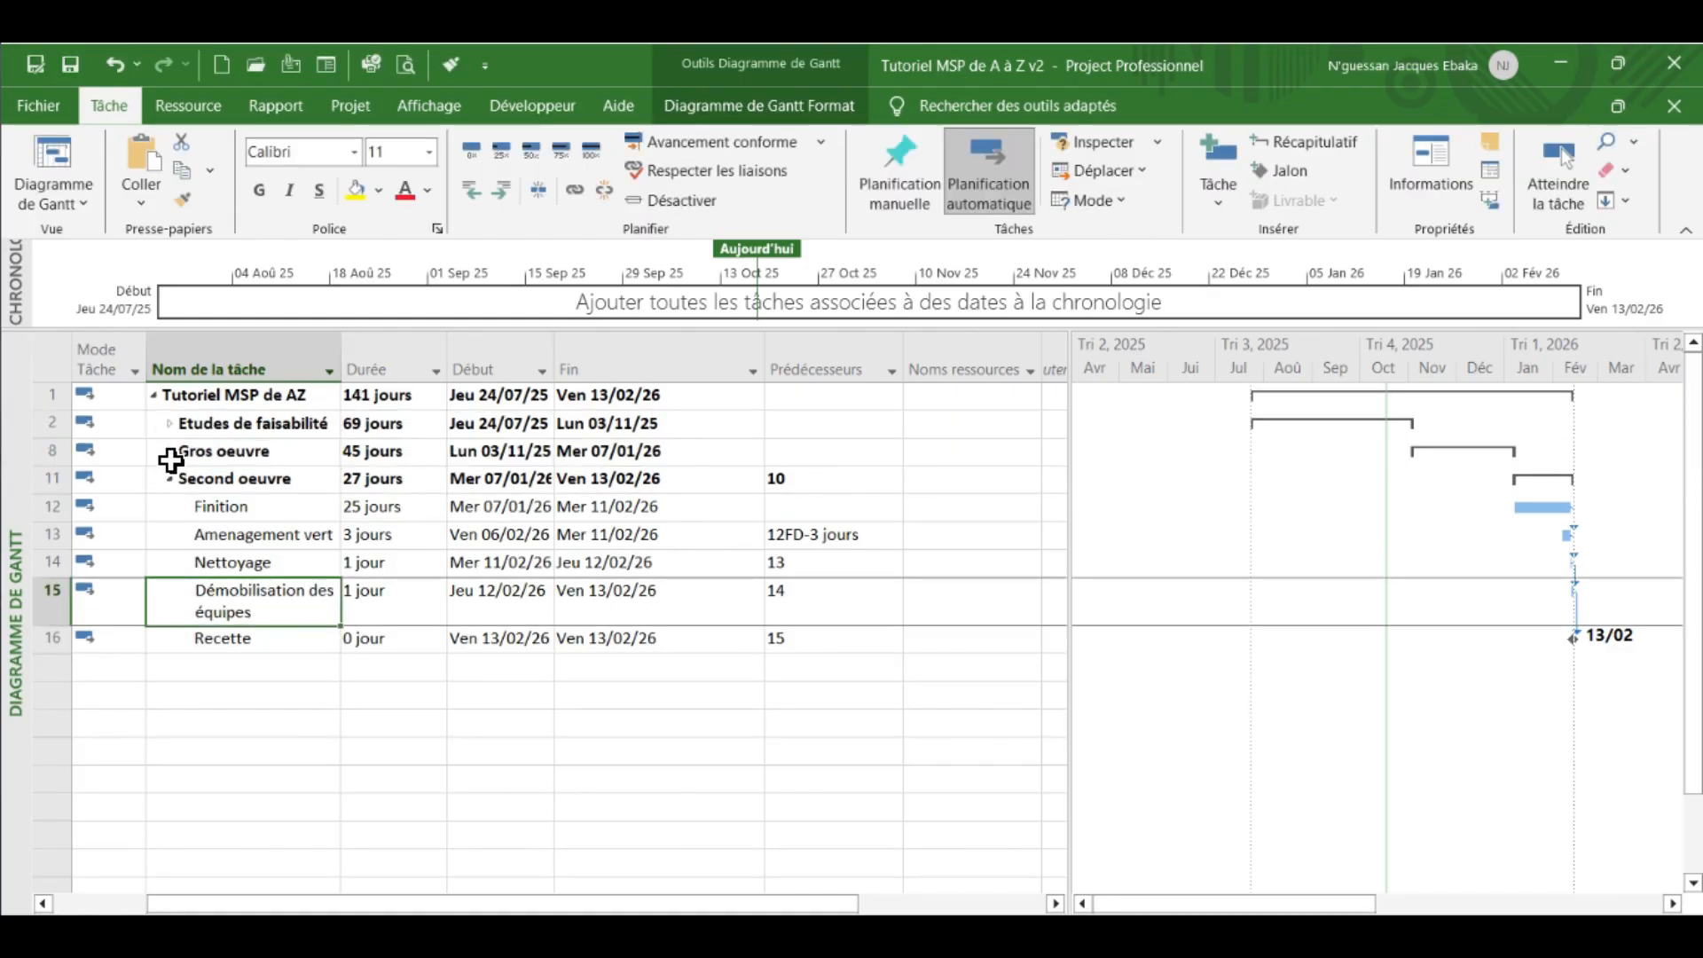
left_click(172, 458)
left_click(164, 424)
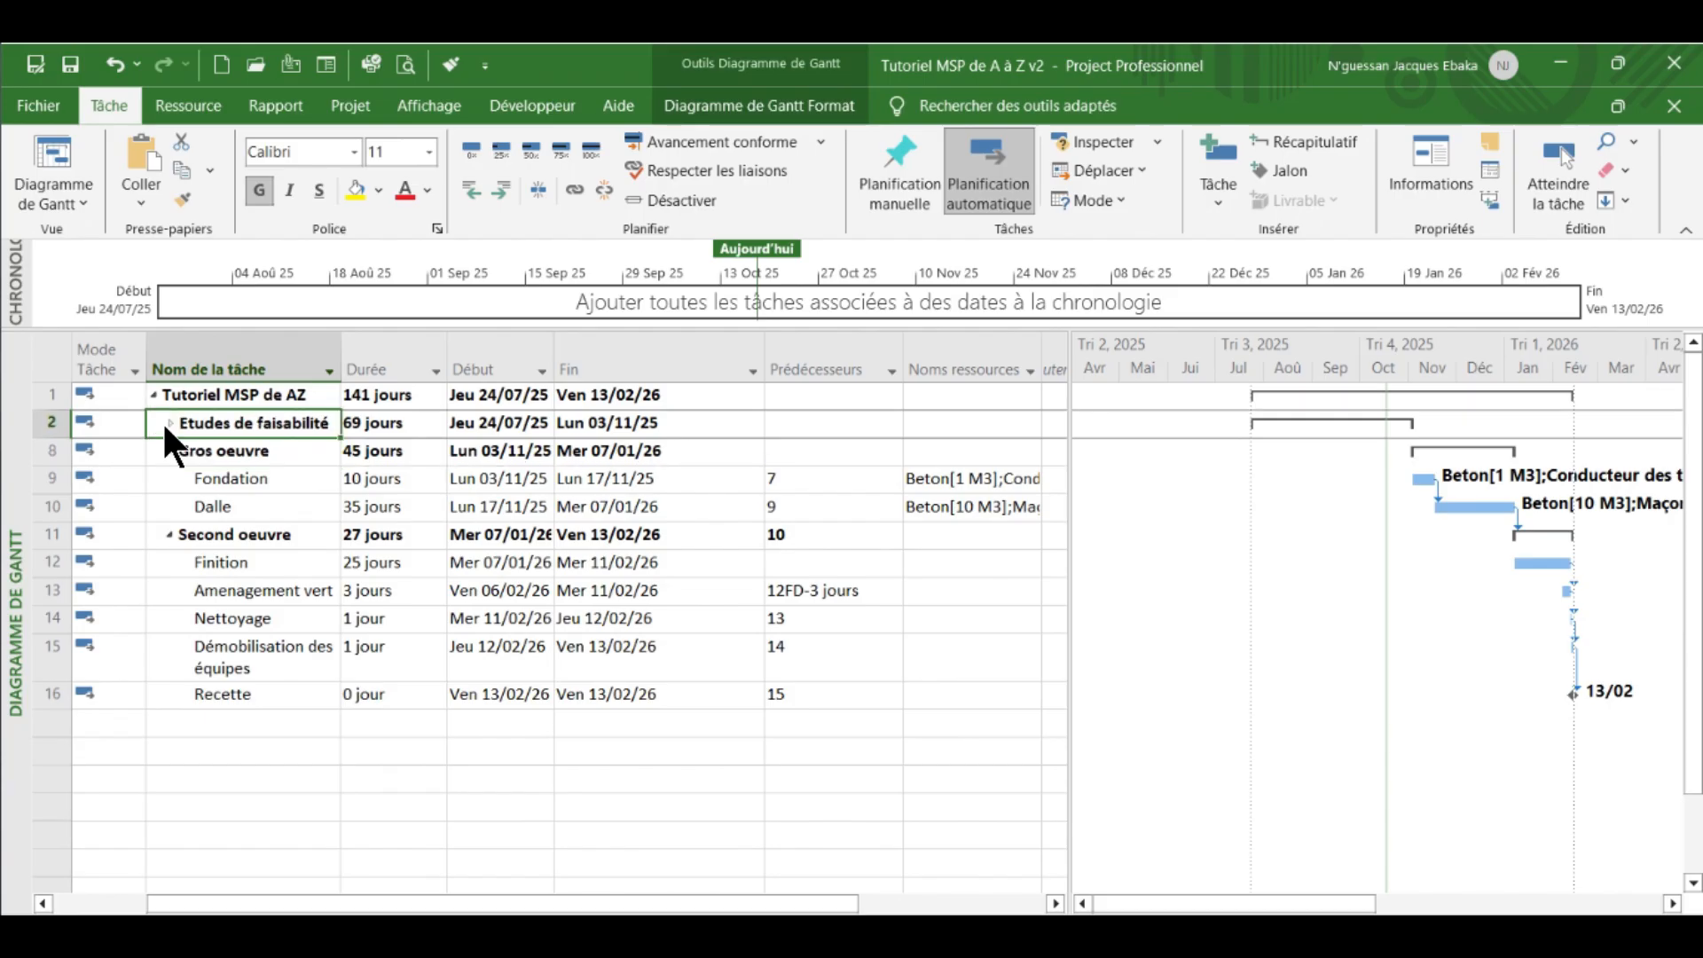
left_click(173, 432)
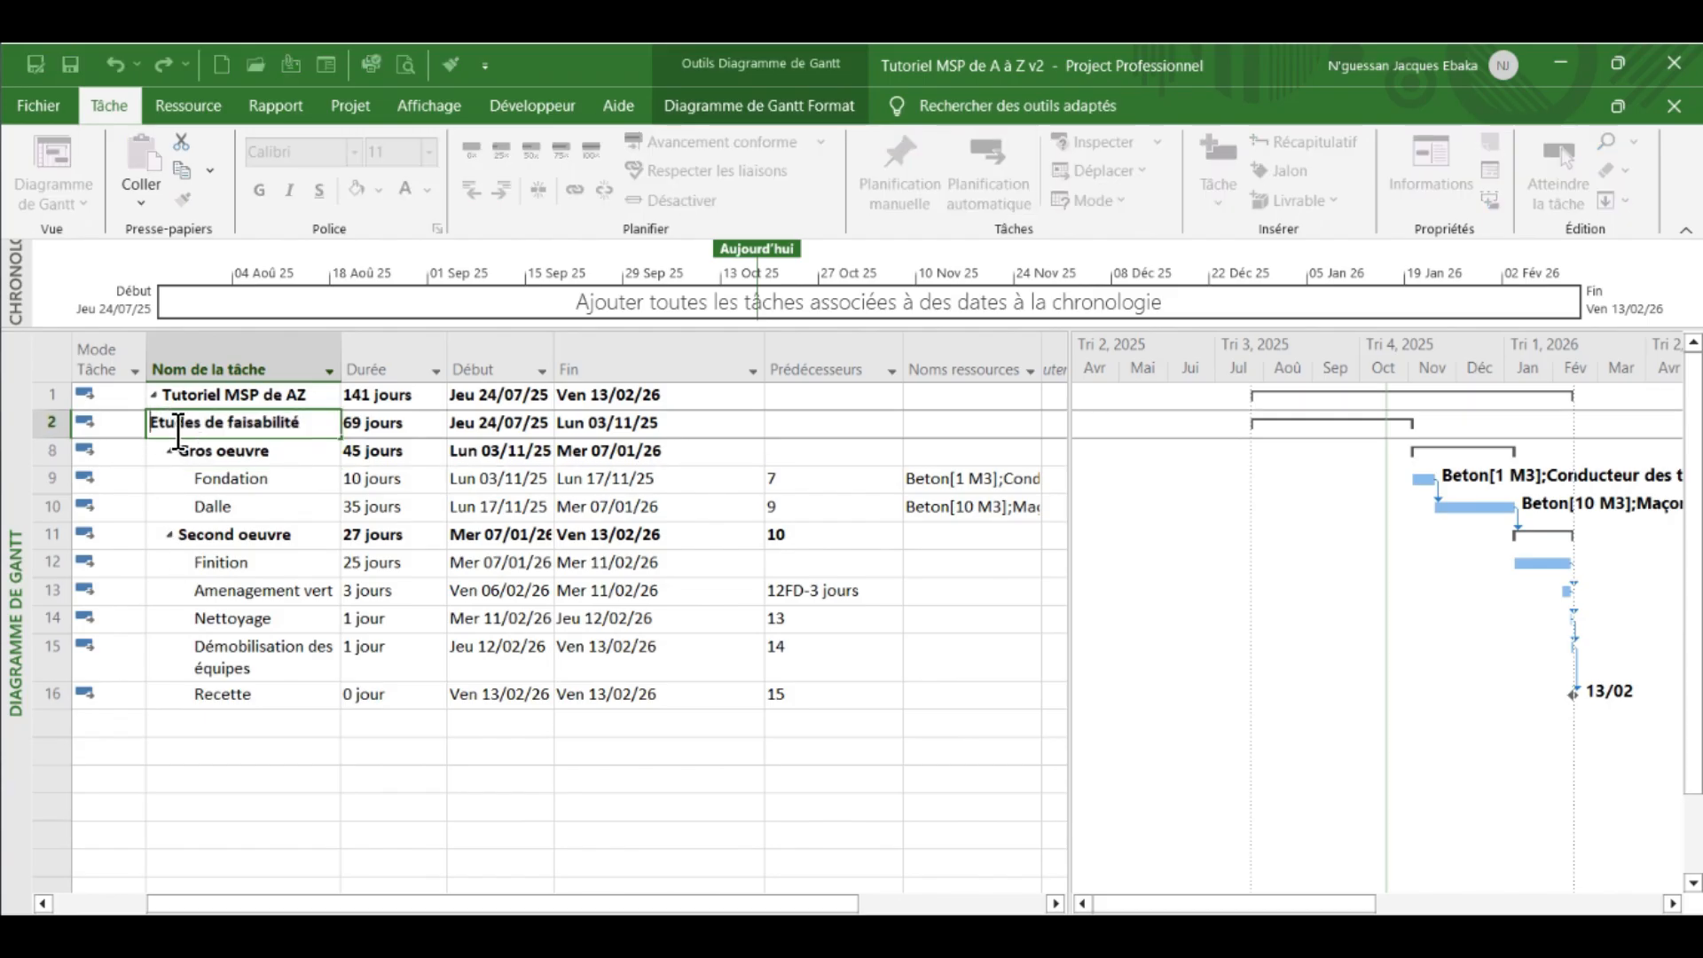
left_click(237, 684)
left_click(170, 423)
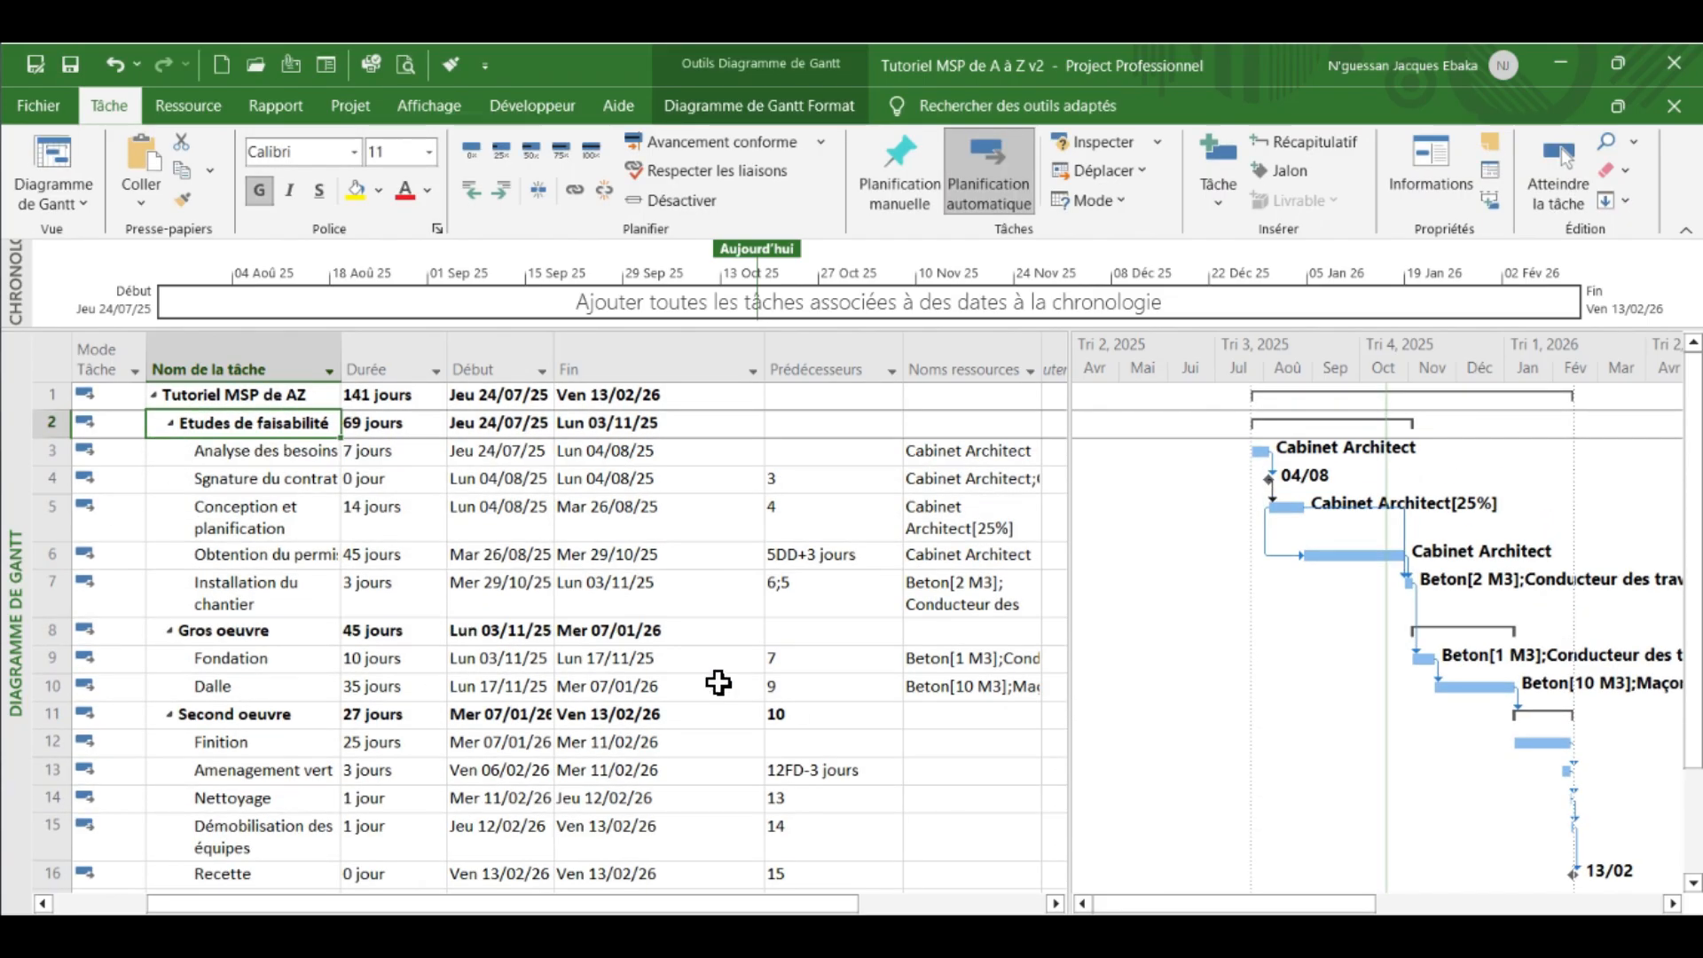
- Switch to the PDF Projet de construction Villa en Mod Projet and review its task table down to the Finition row
scroll(1053, 524, "down", 2)
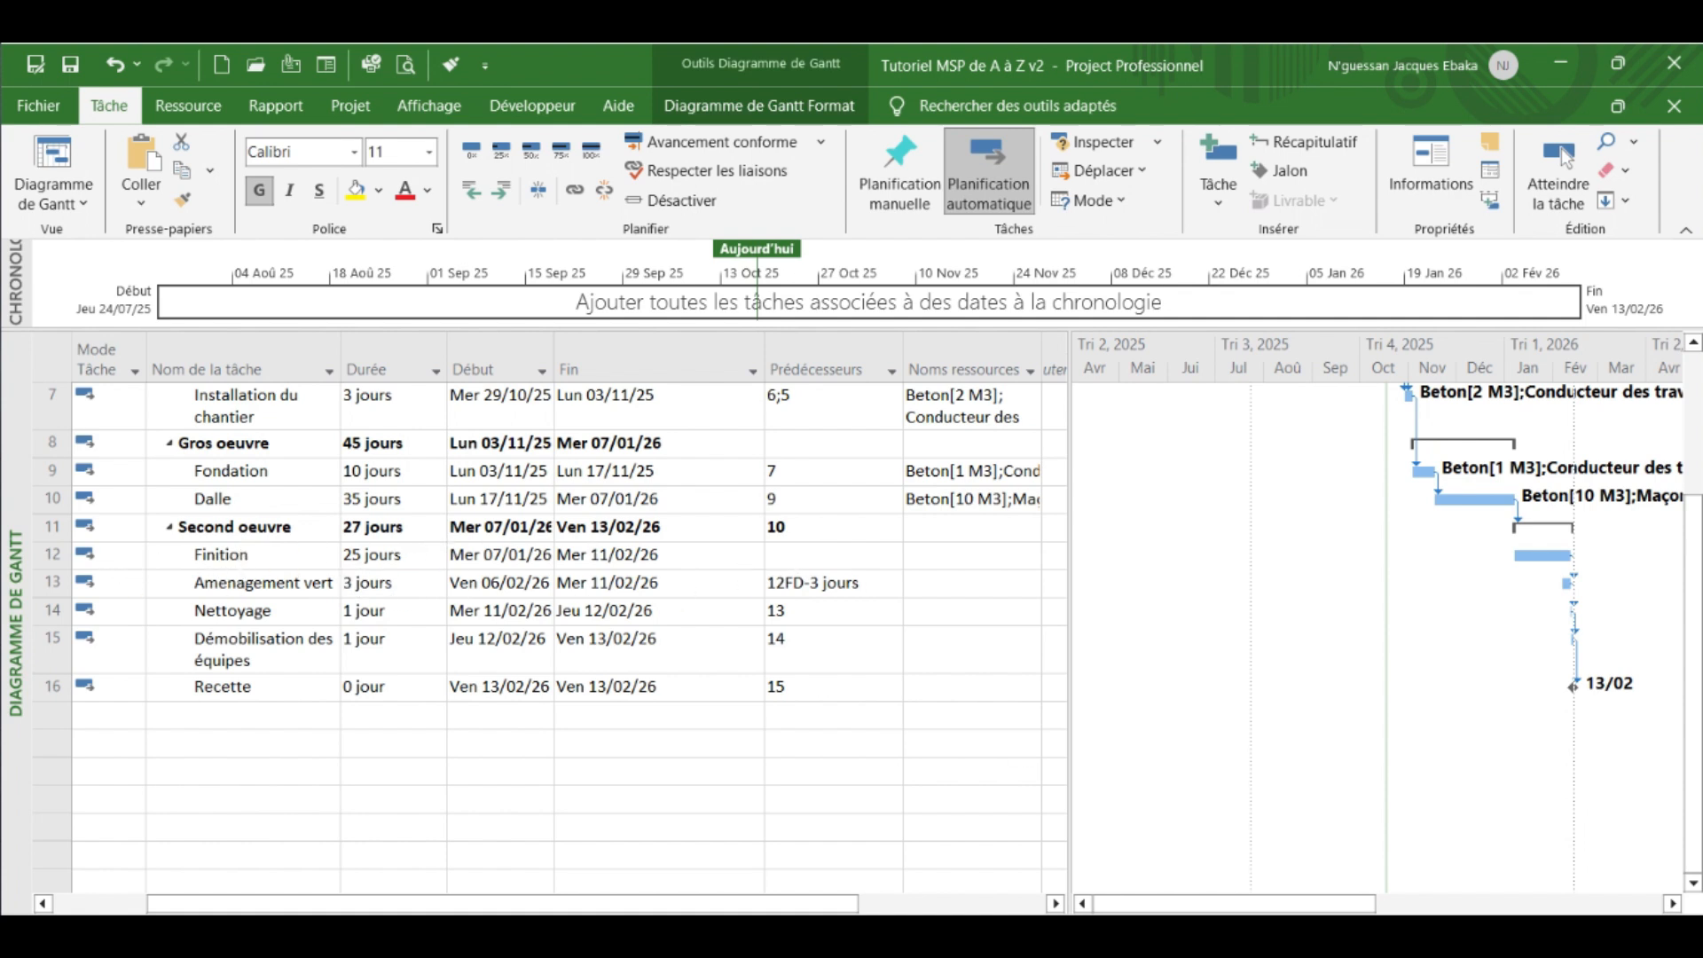
left_click(1129, 794)
scroll(1136, 550, "down", 5)
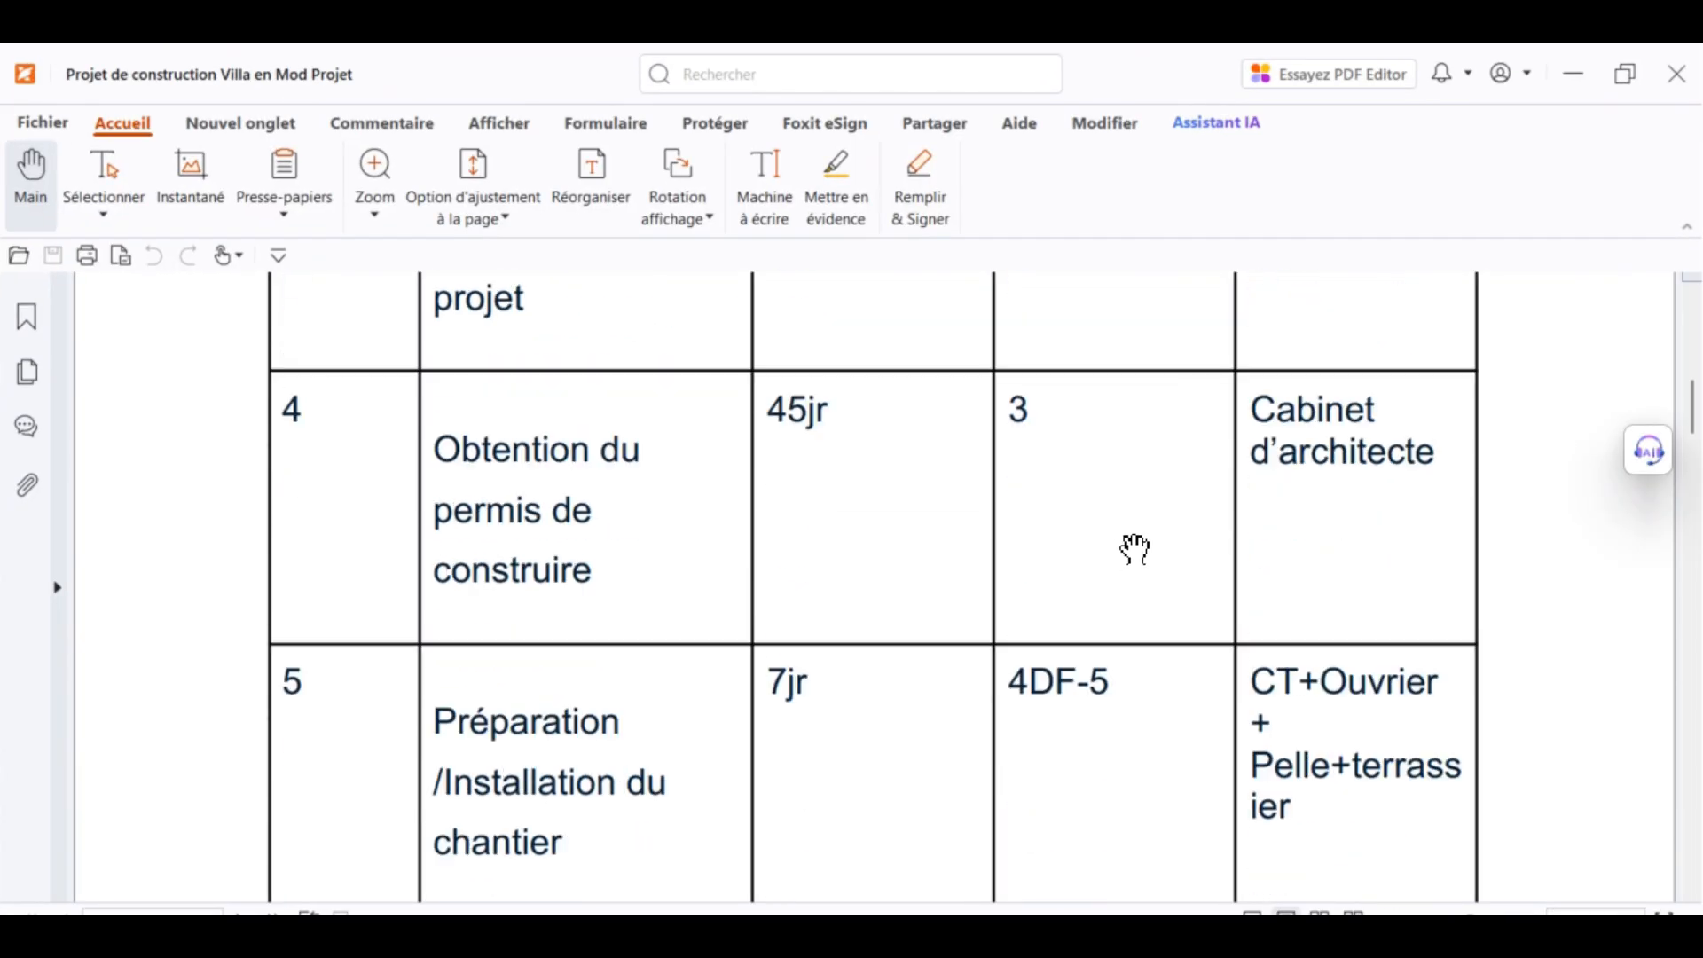
scroll(1135, 550, "down", 5)
scroll(1142, 557, "down", 10)
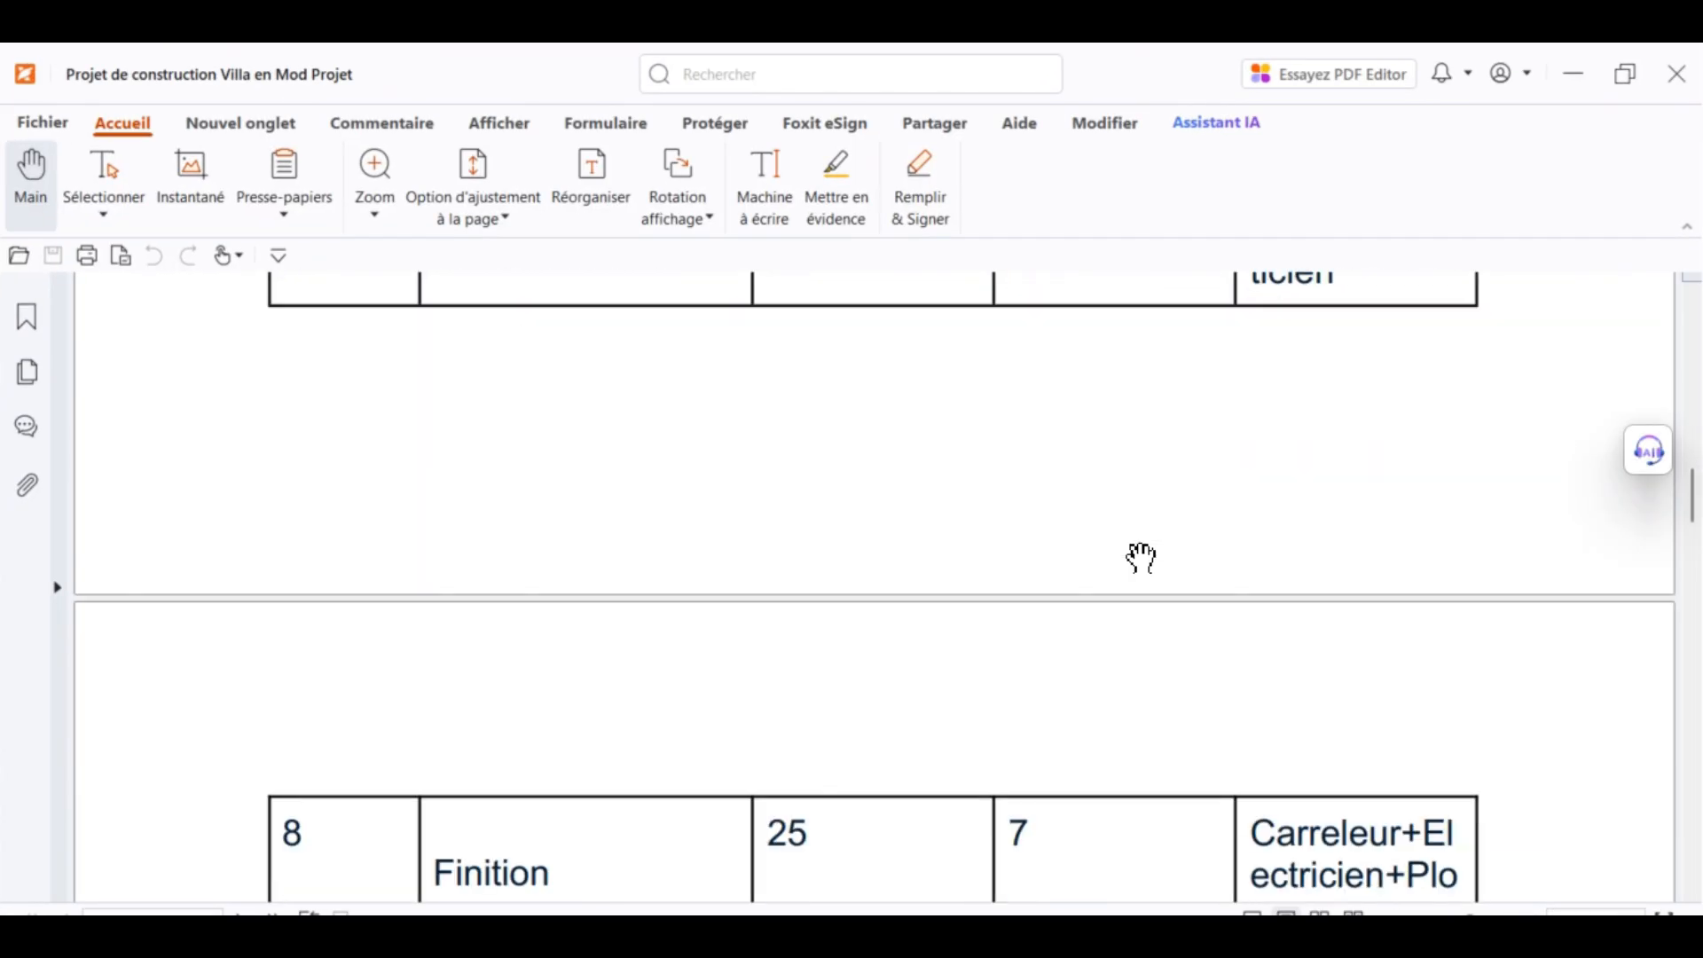
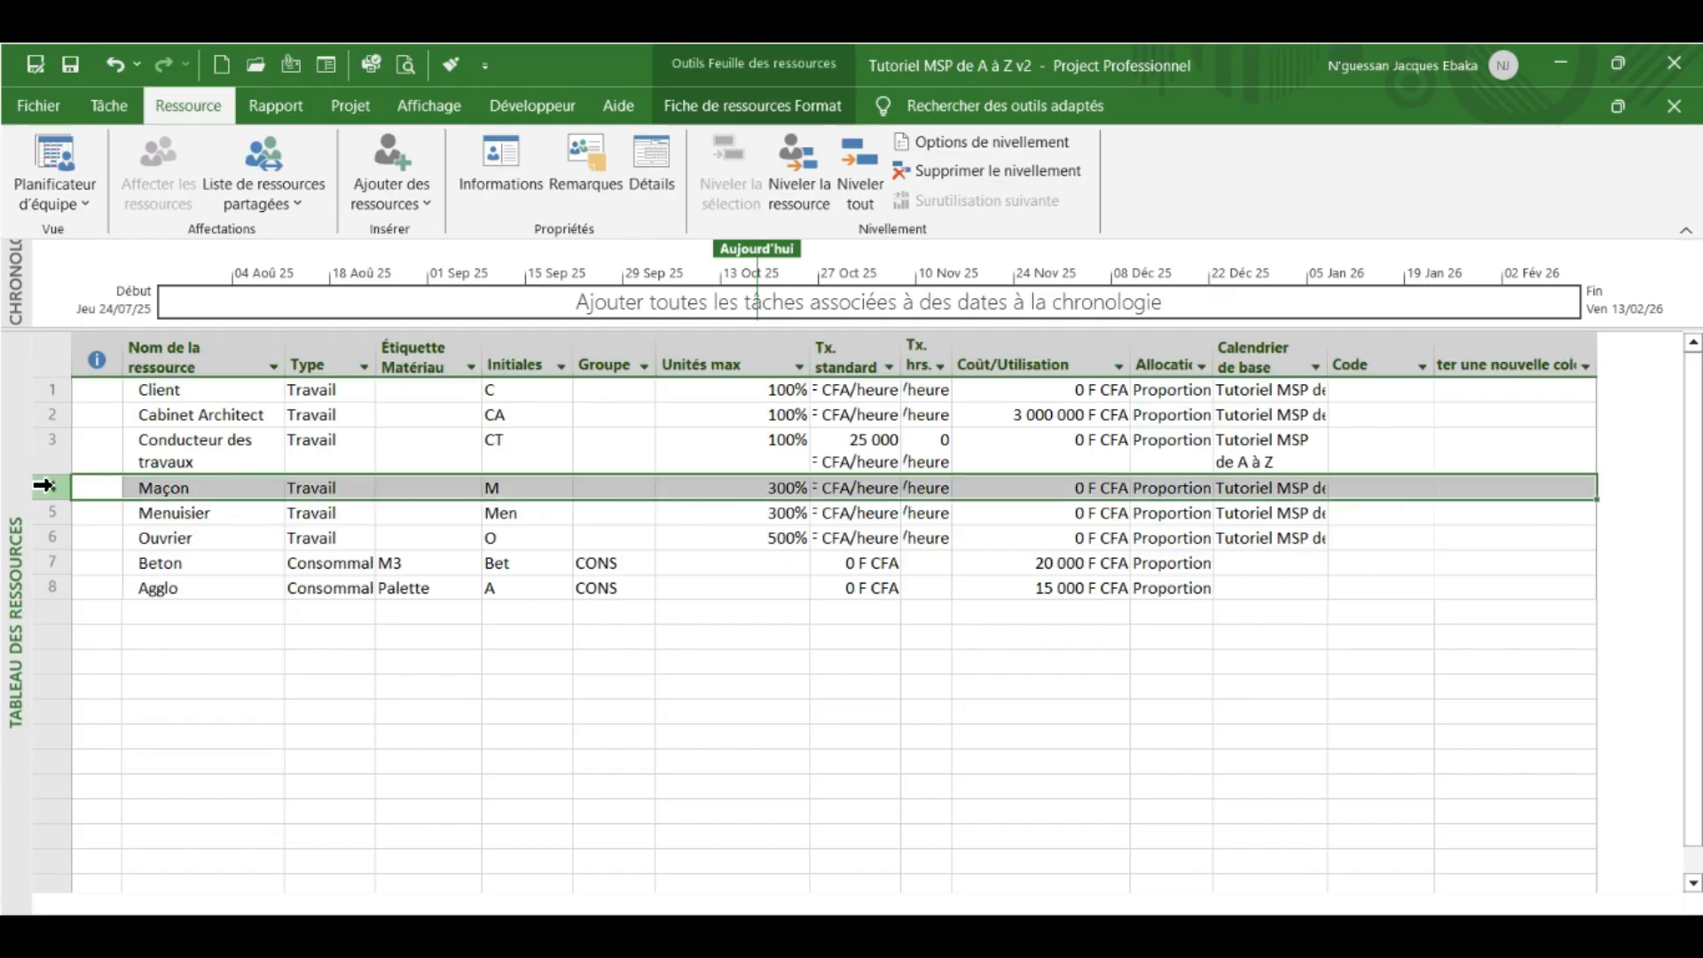
- Insert two blank resource rows above Maçon in the resource sheet
right_click(55, 487)
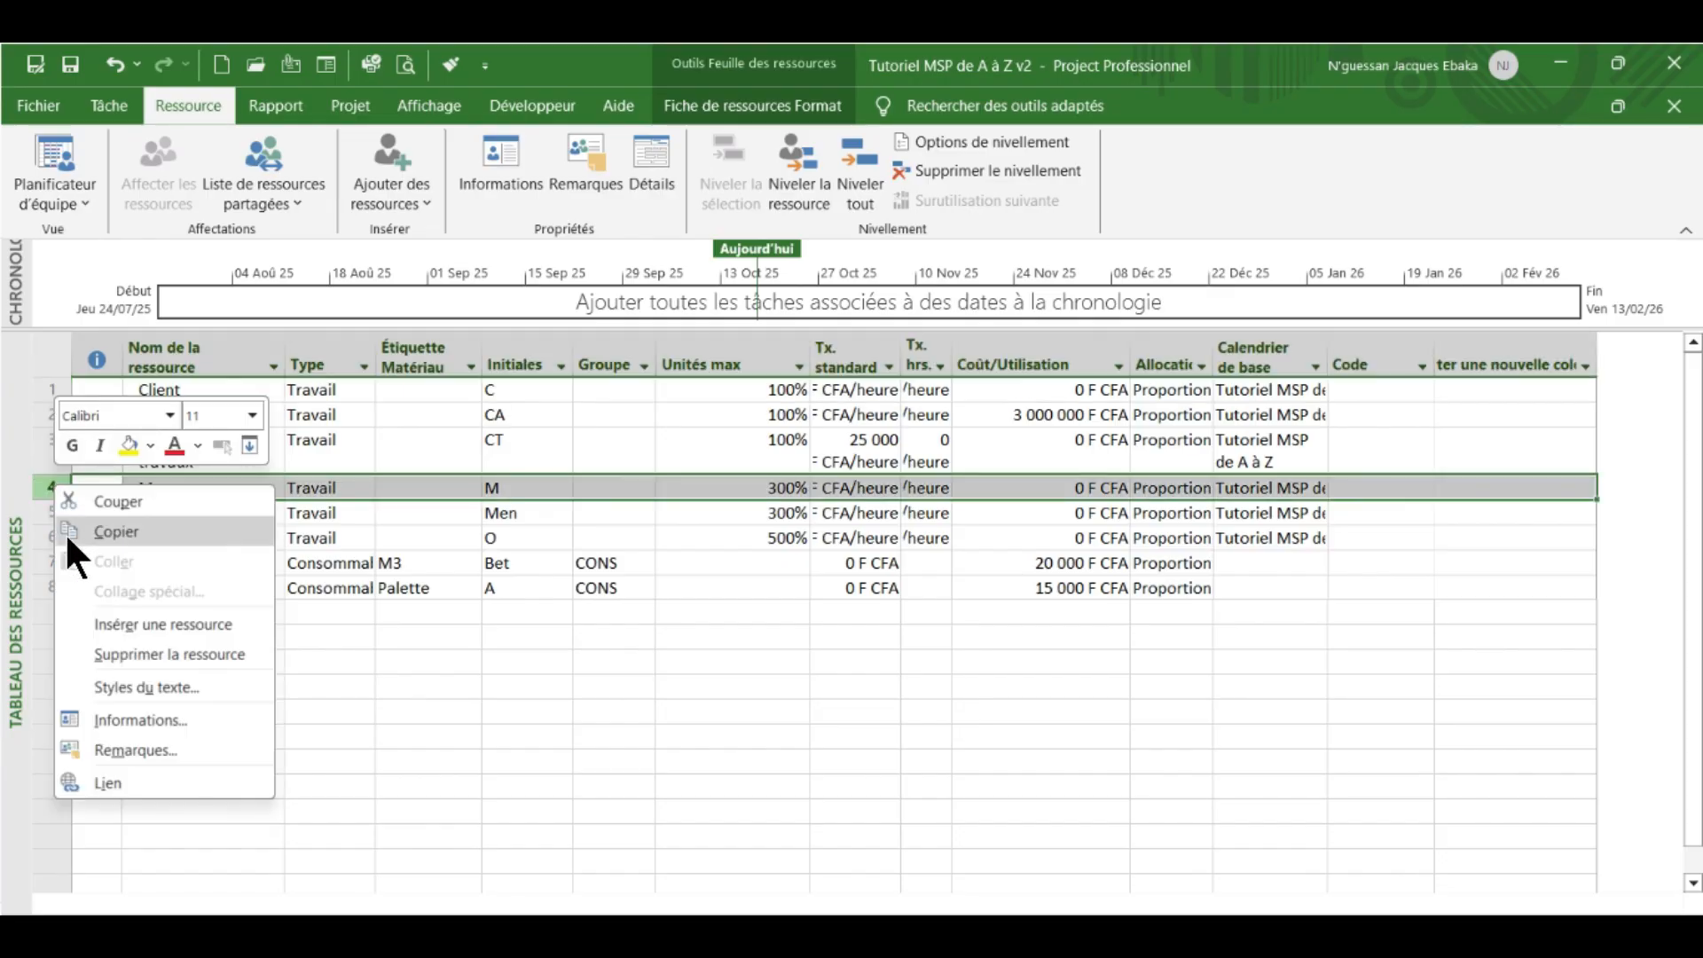
left_click(136, 624)
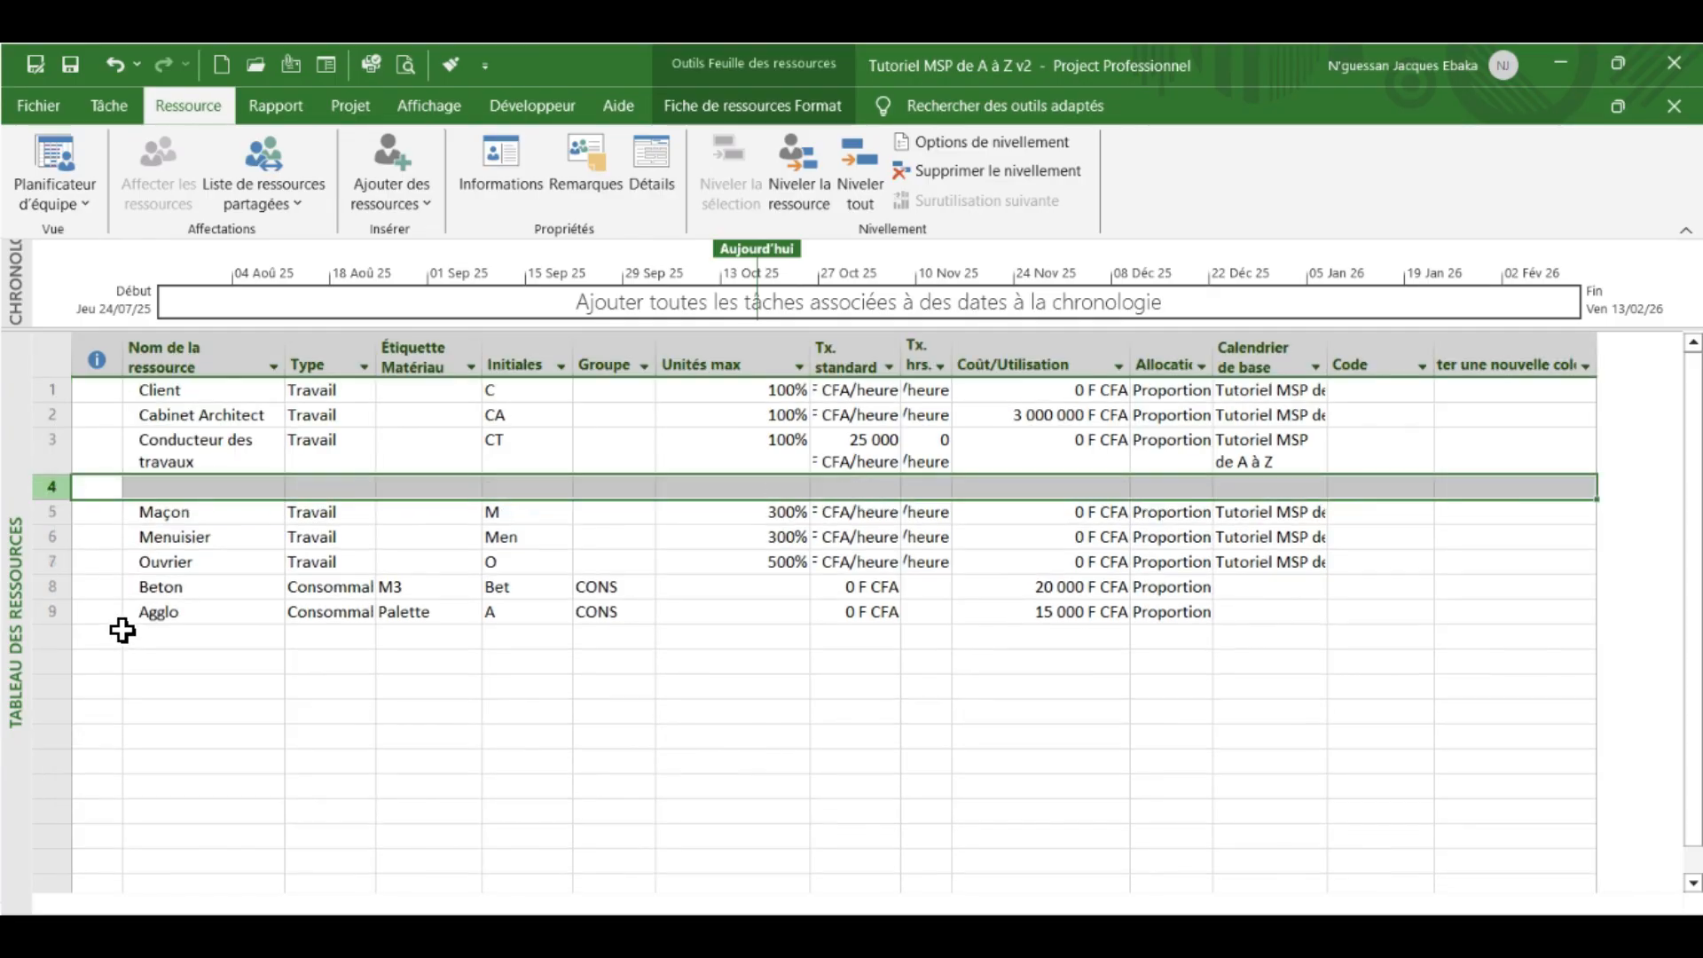
left_click(165, 711)
left_click(37, 484)
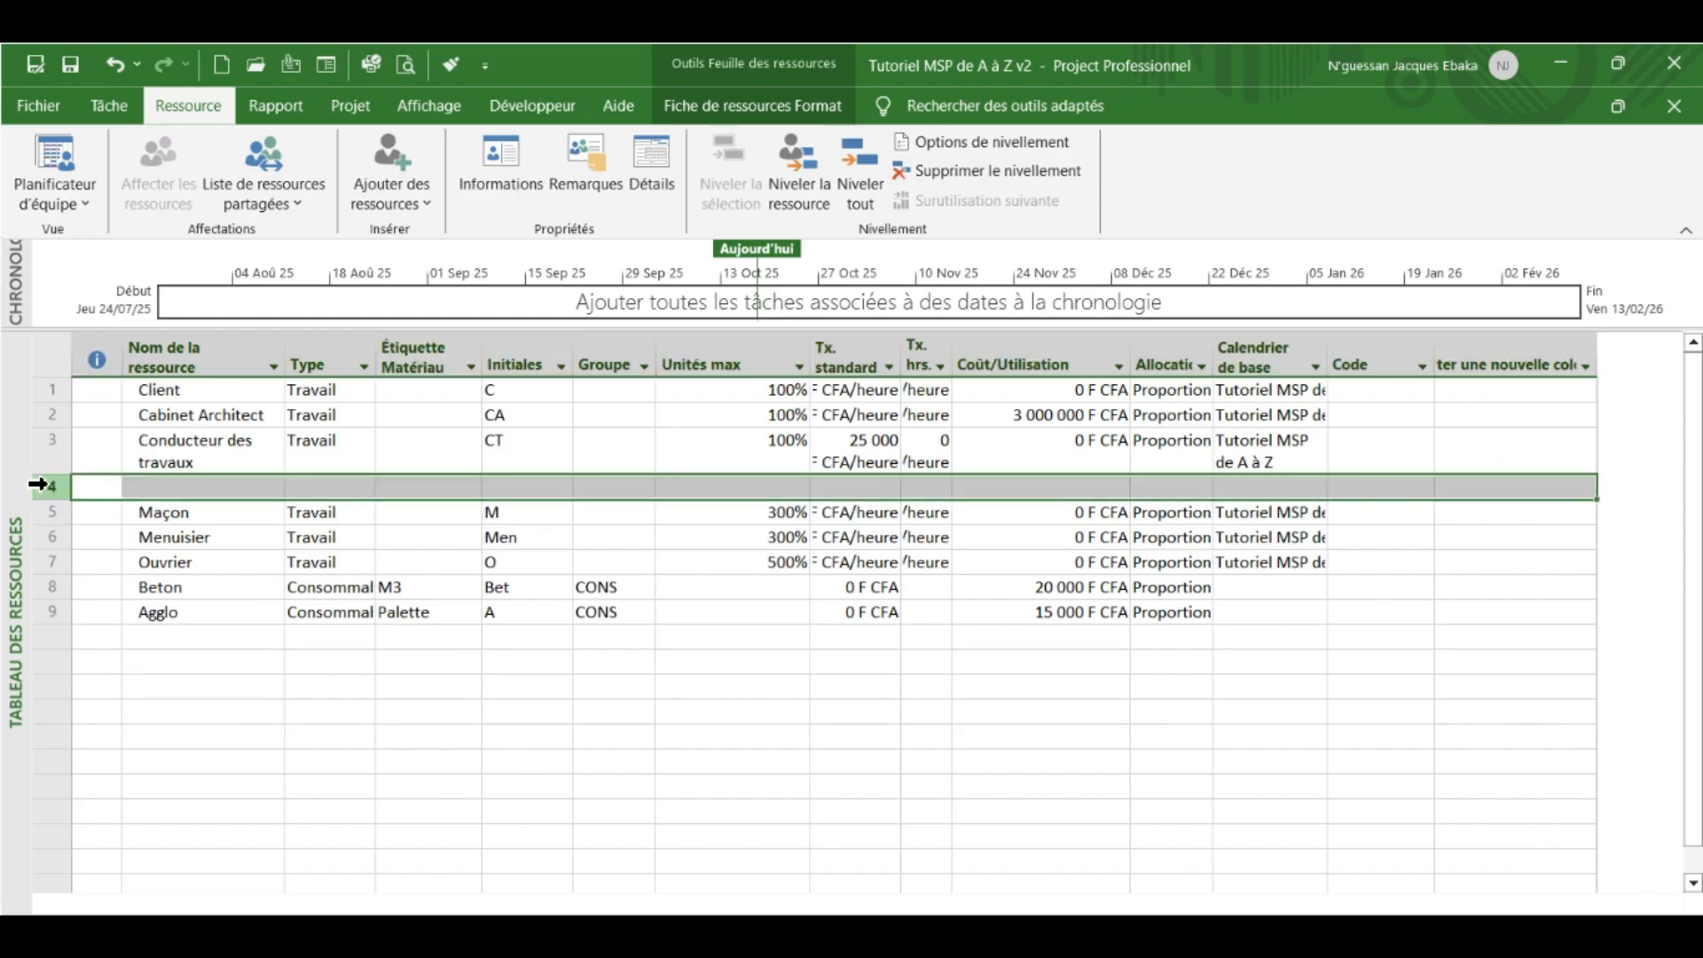
right_click(38, 484)
left_click(114, 621)
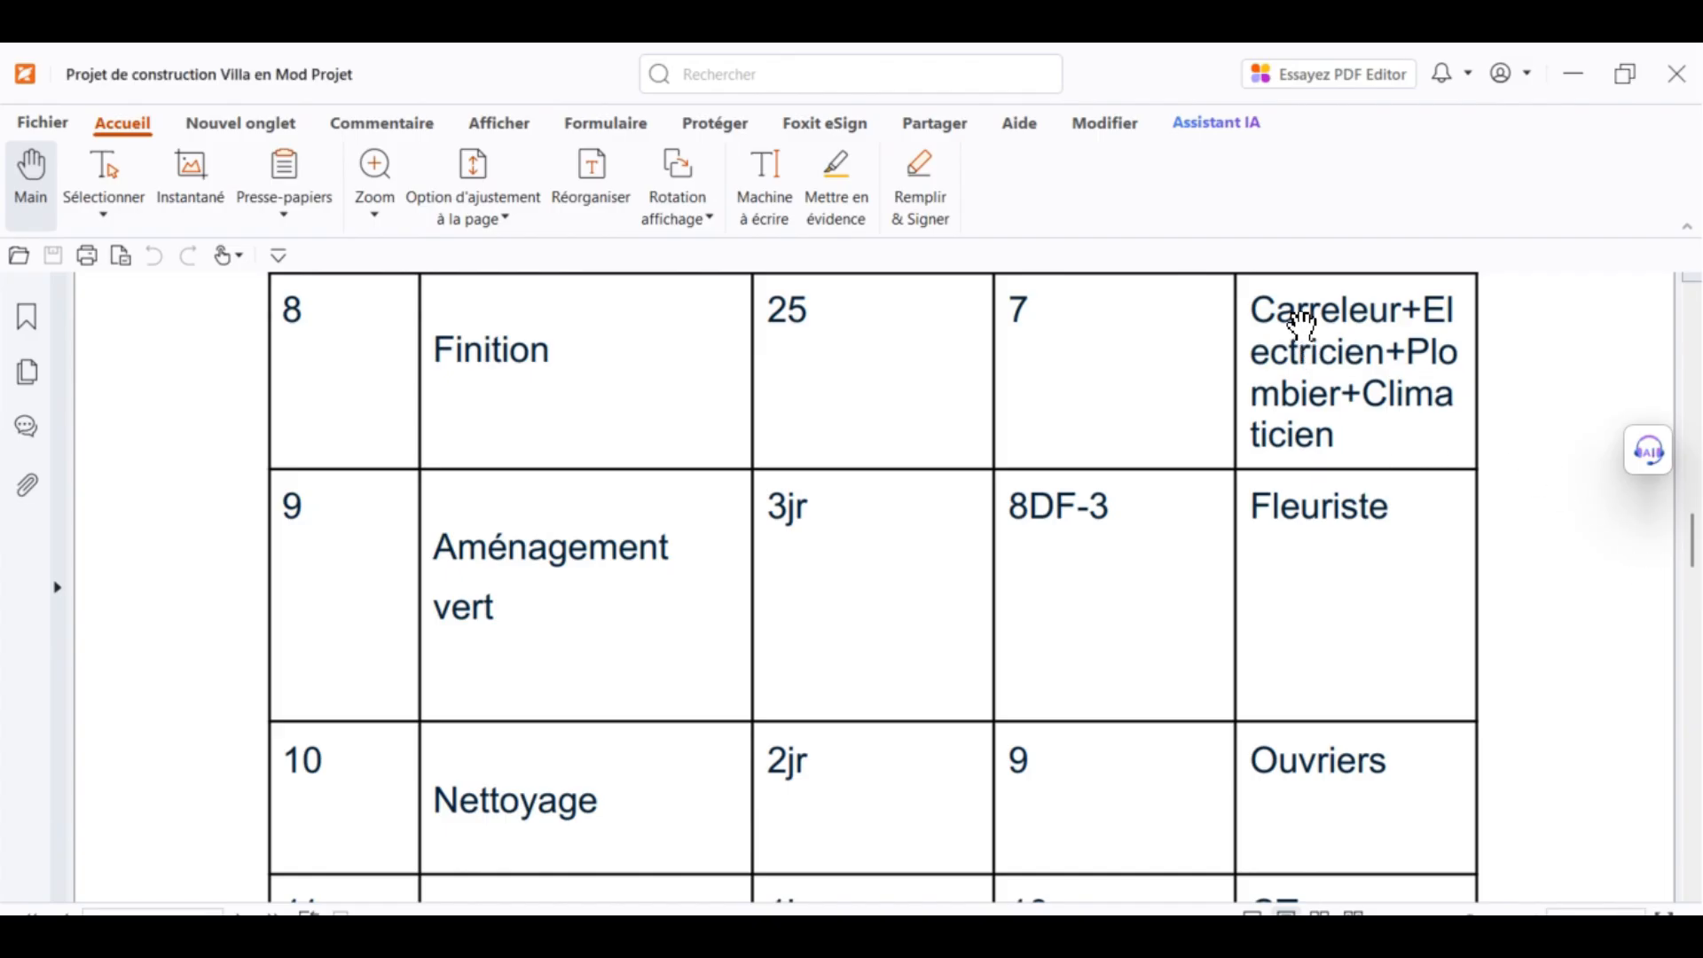
- Look up the first resource of the Finition task in the PDF and add Carreleur as a resource in row 4
left_click_drag(1251, 309, 1407, 325)
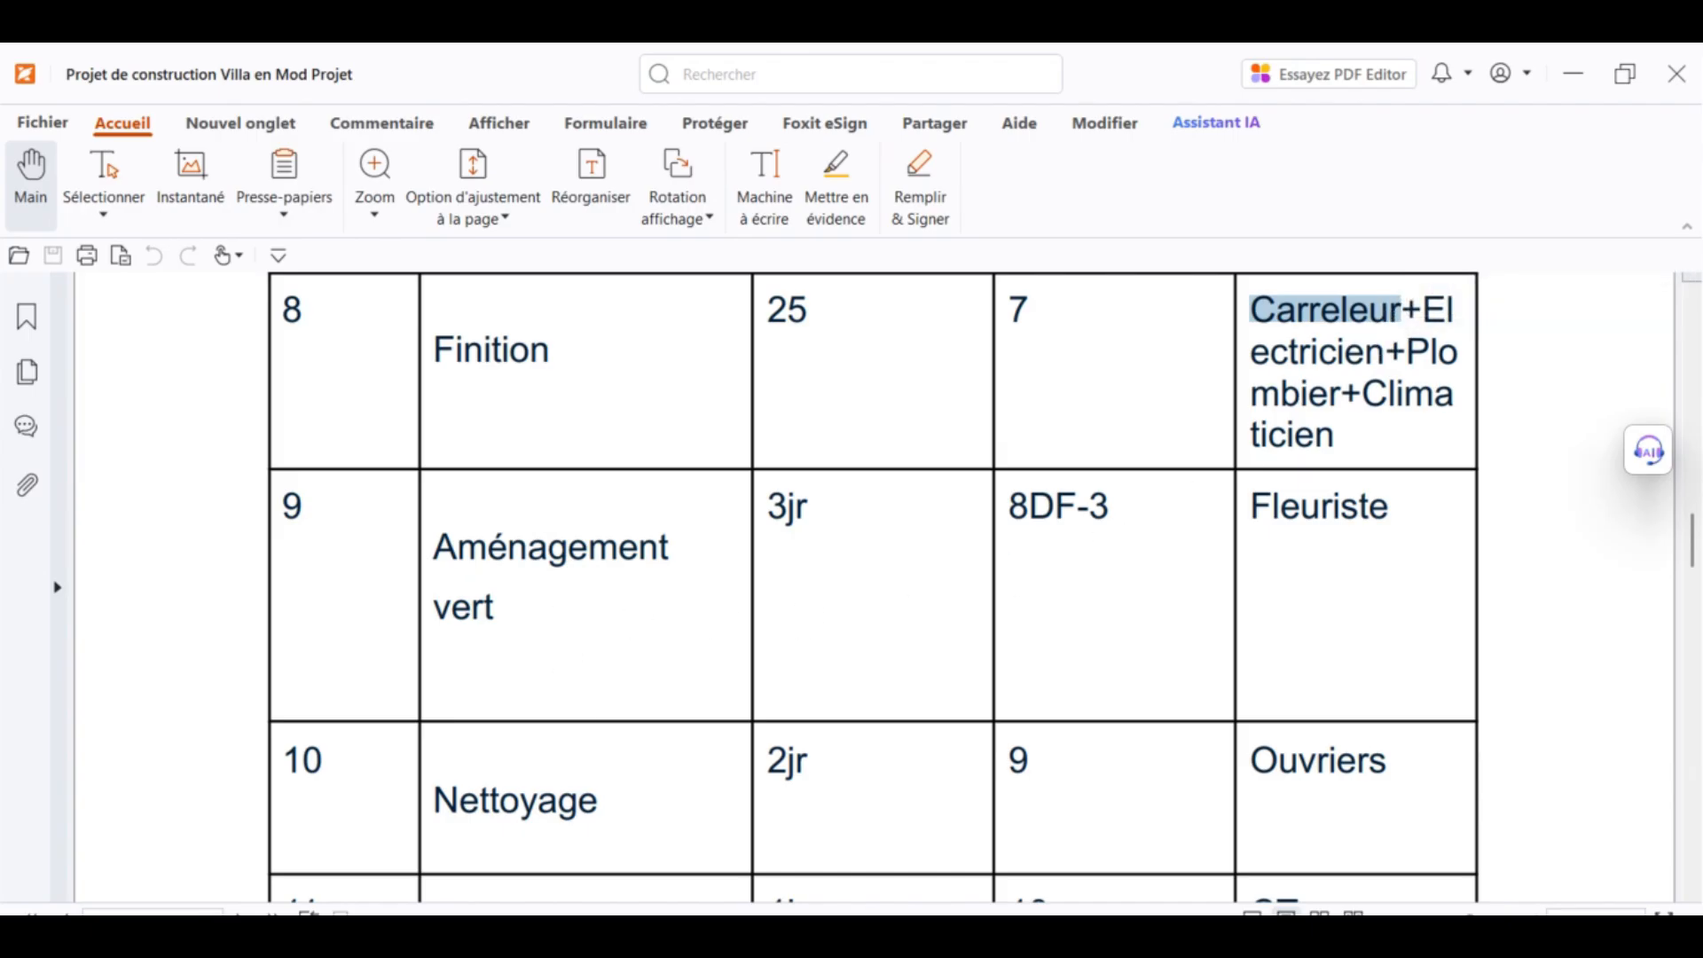
key("alt+Tab")
double_click(169, 486)
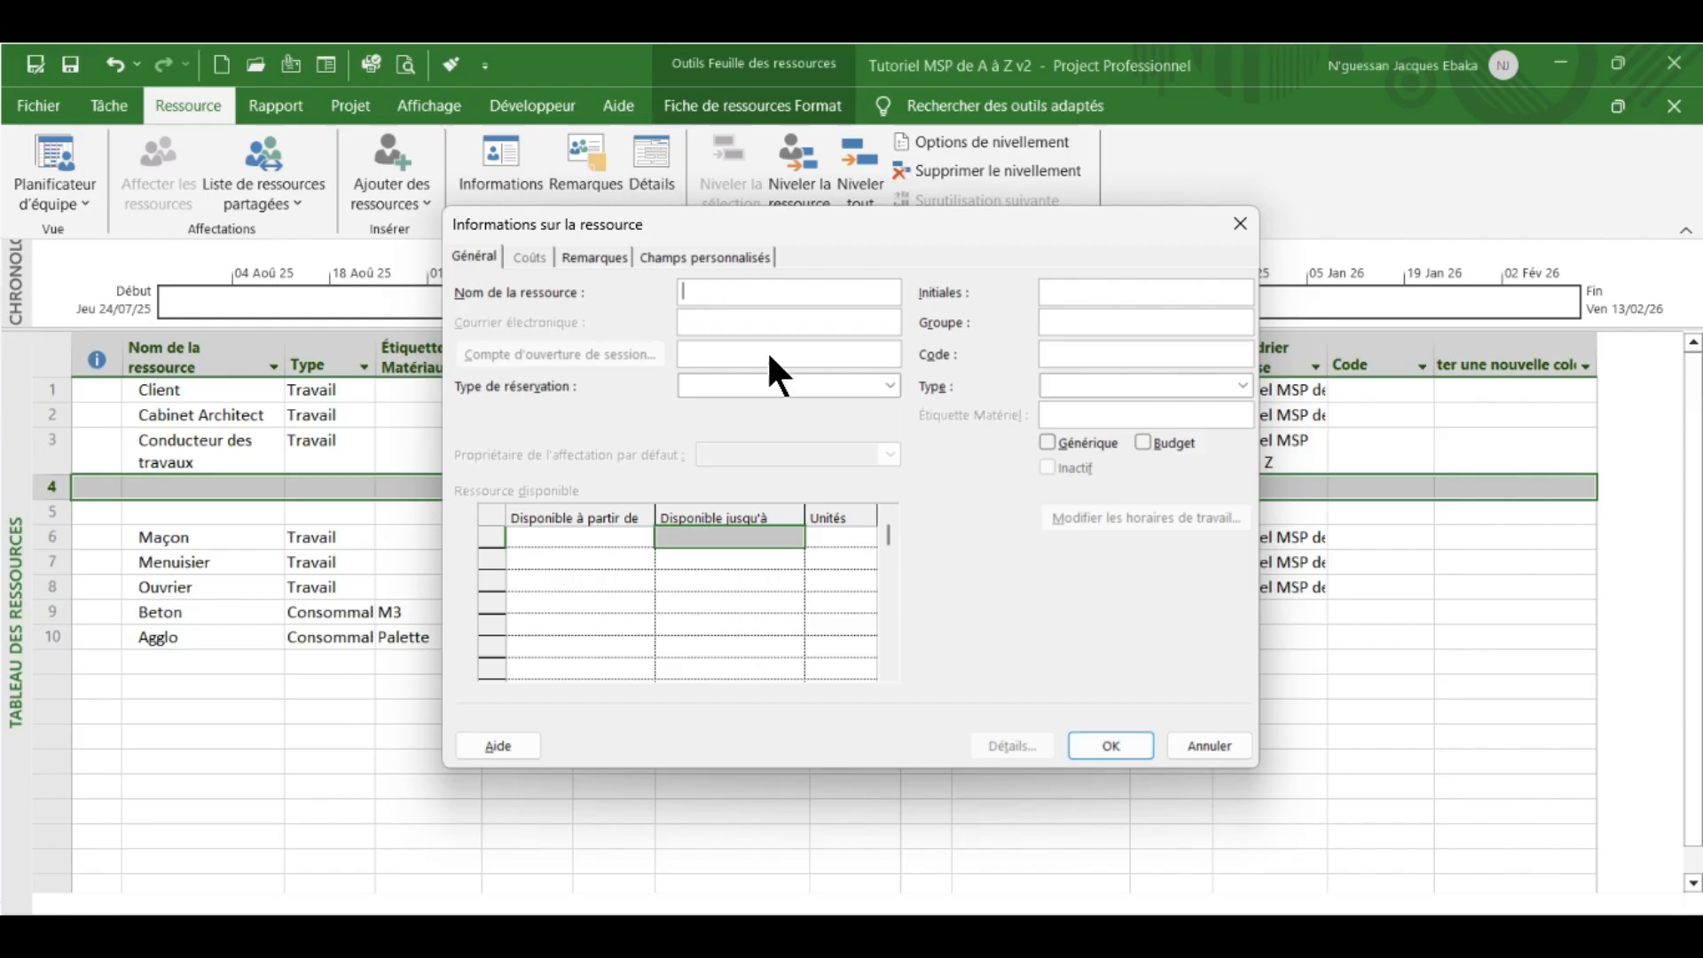
left_click(1099, 745)
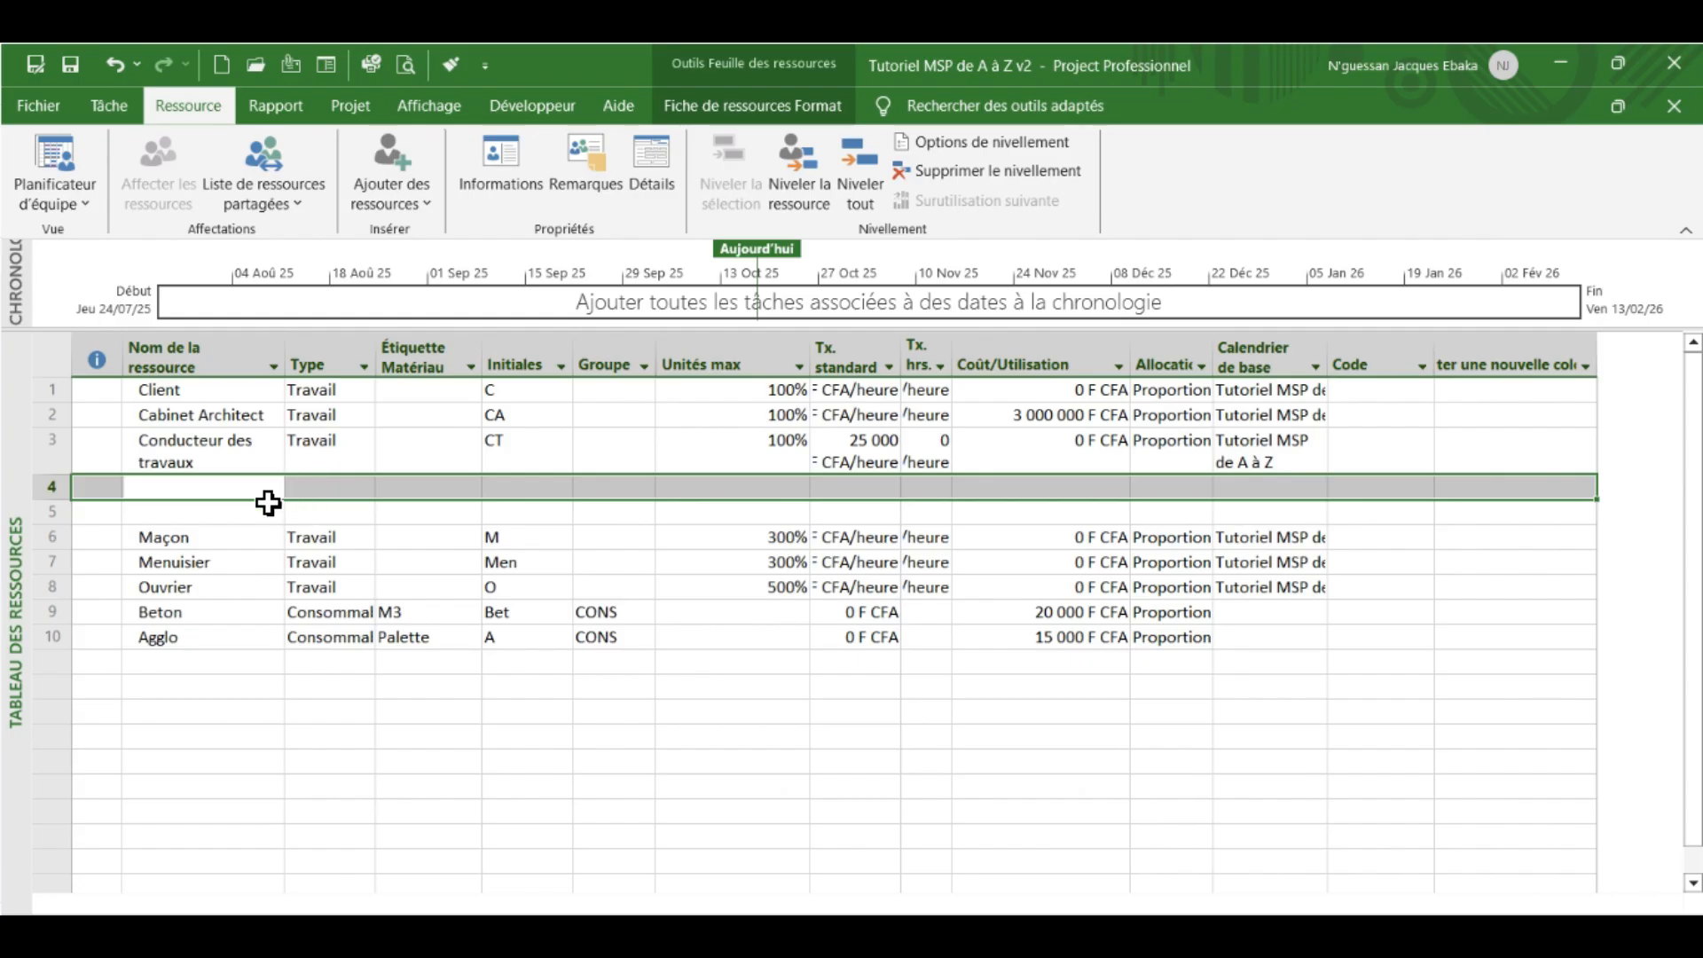
type("Carre")
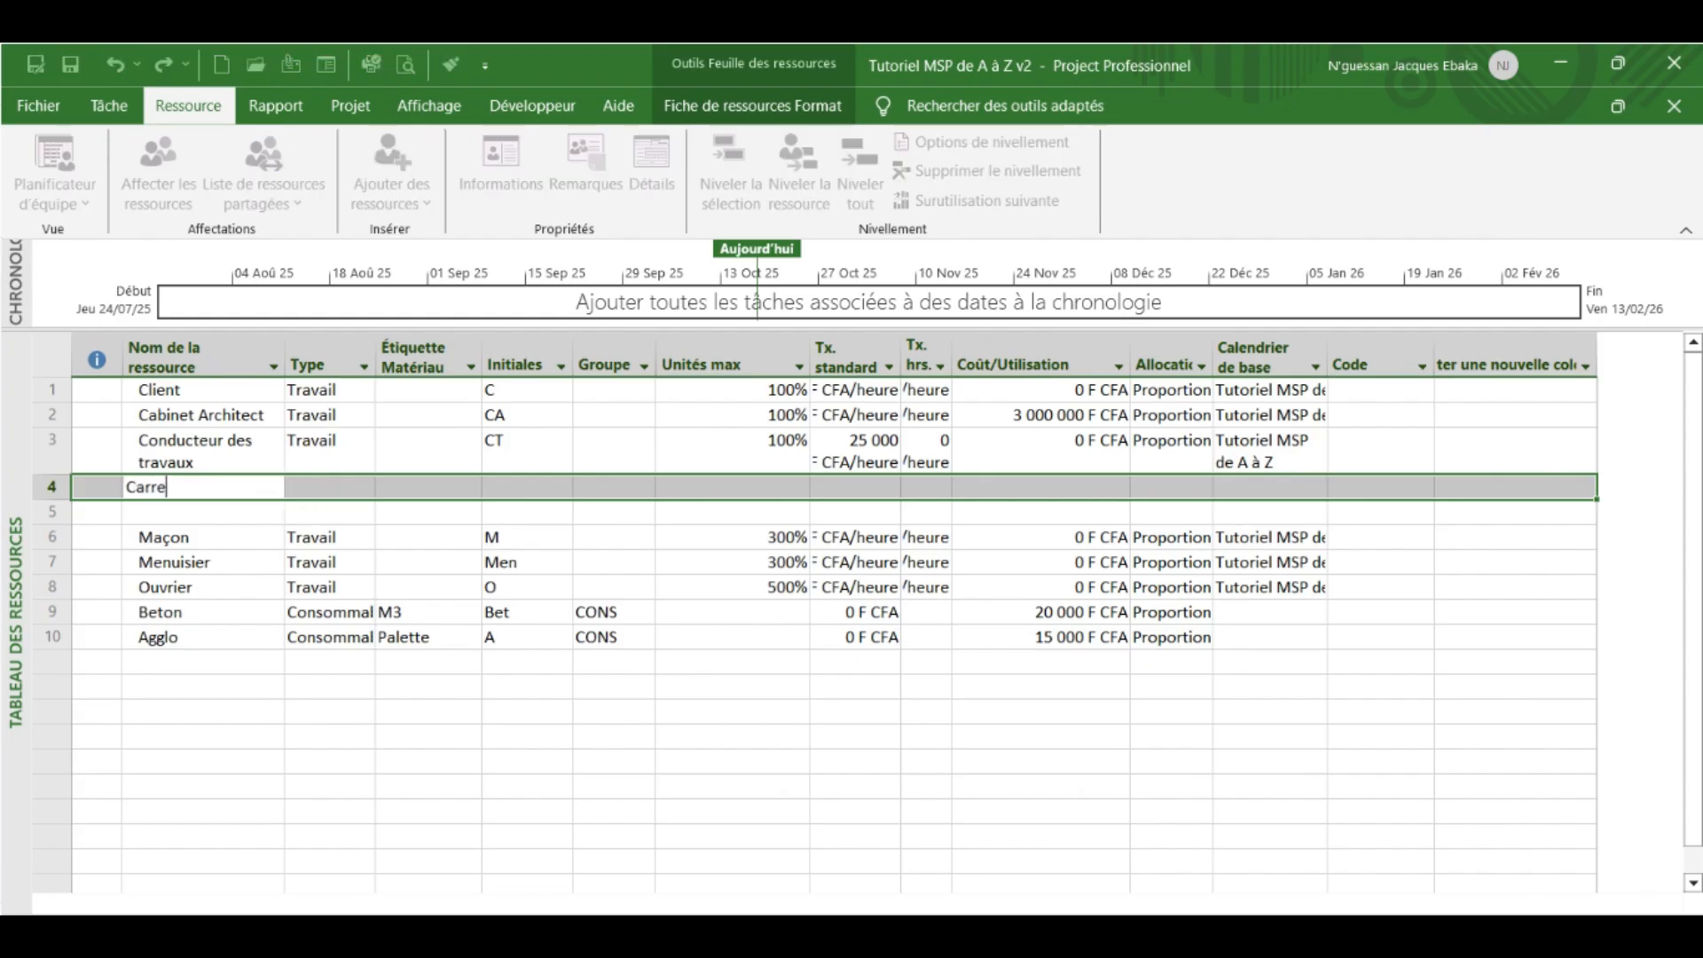
type("leur")
left_click(333, 486)
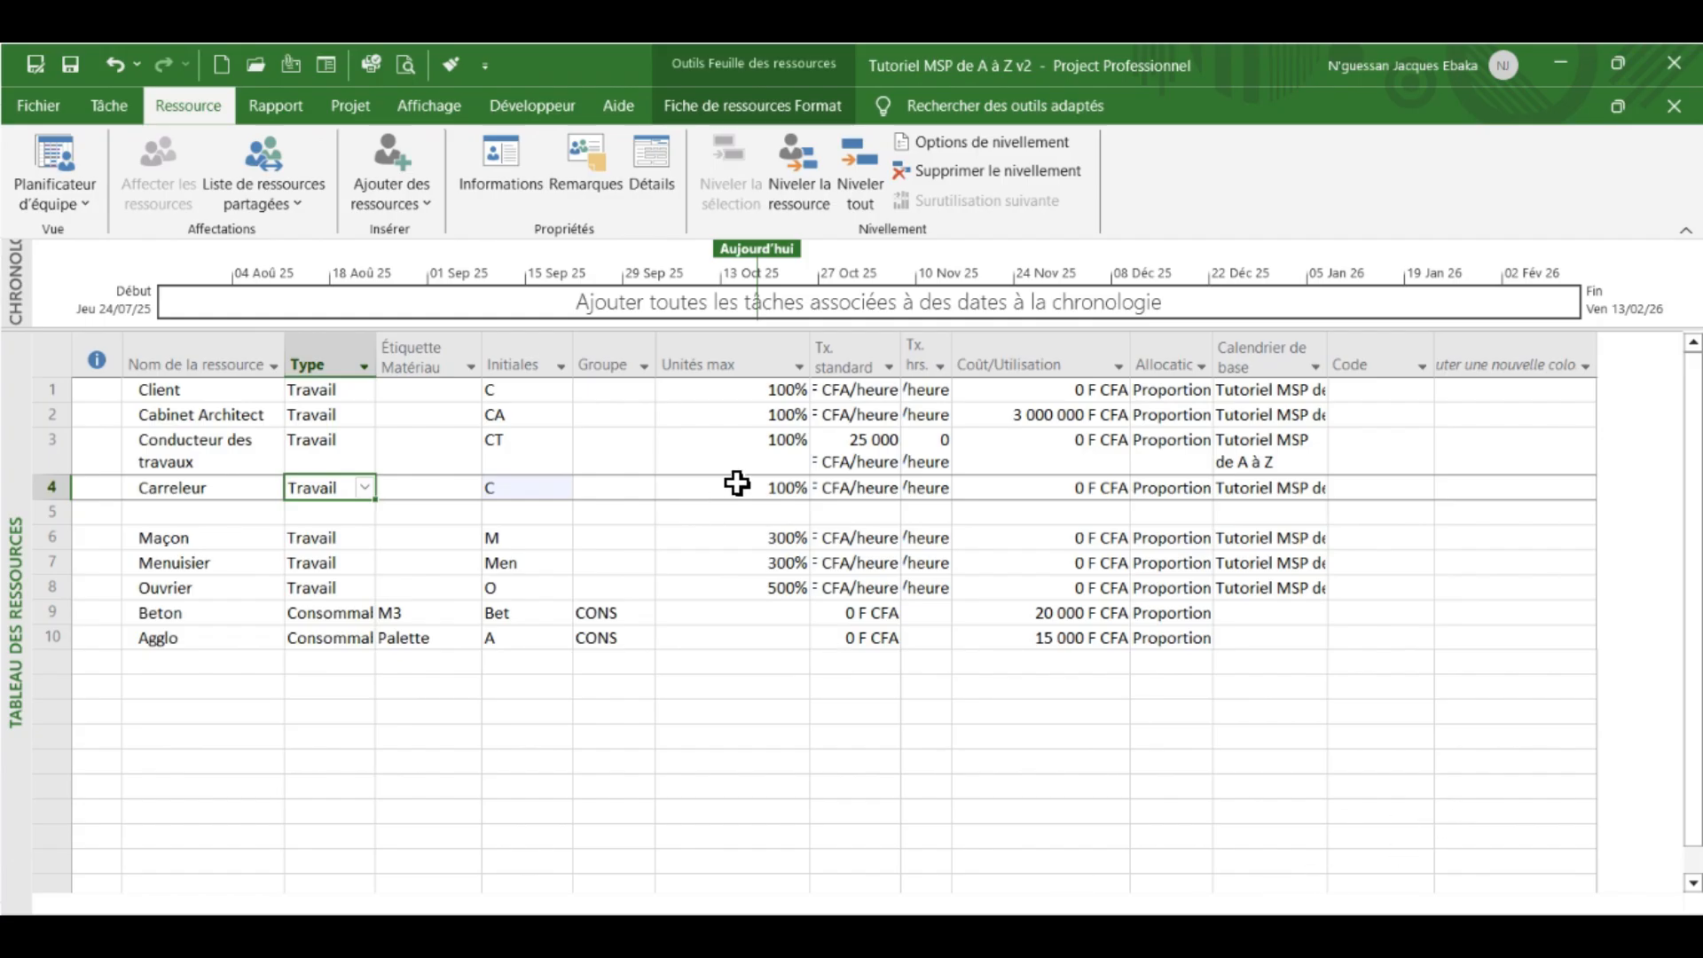
- Set the maximum units of the Carreleur resource to 500%
left_click(790, 489)
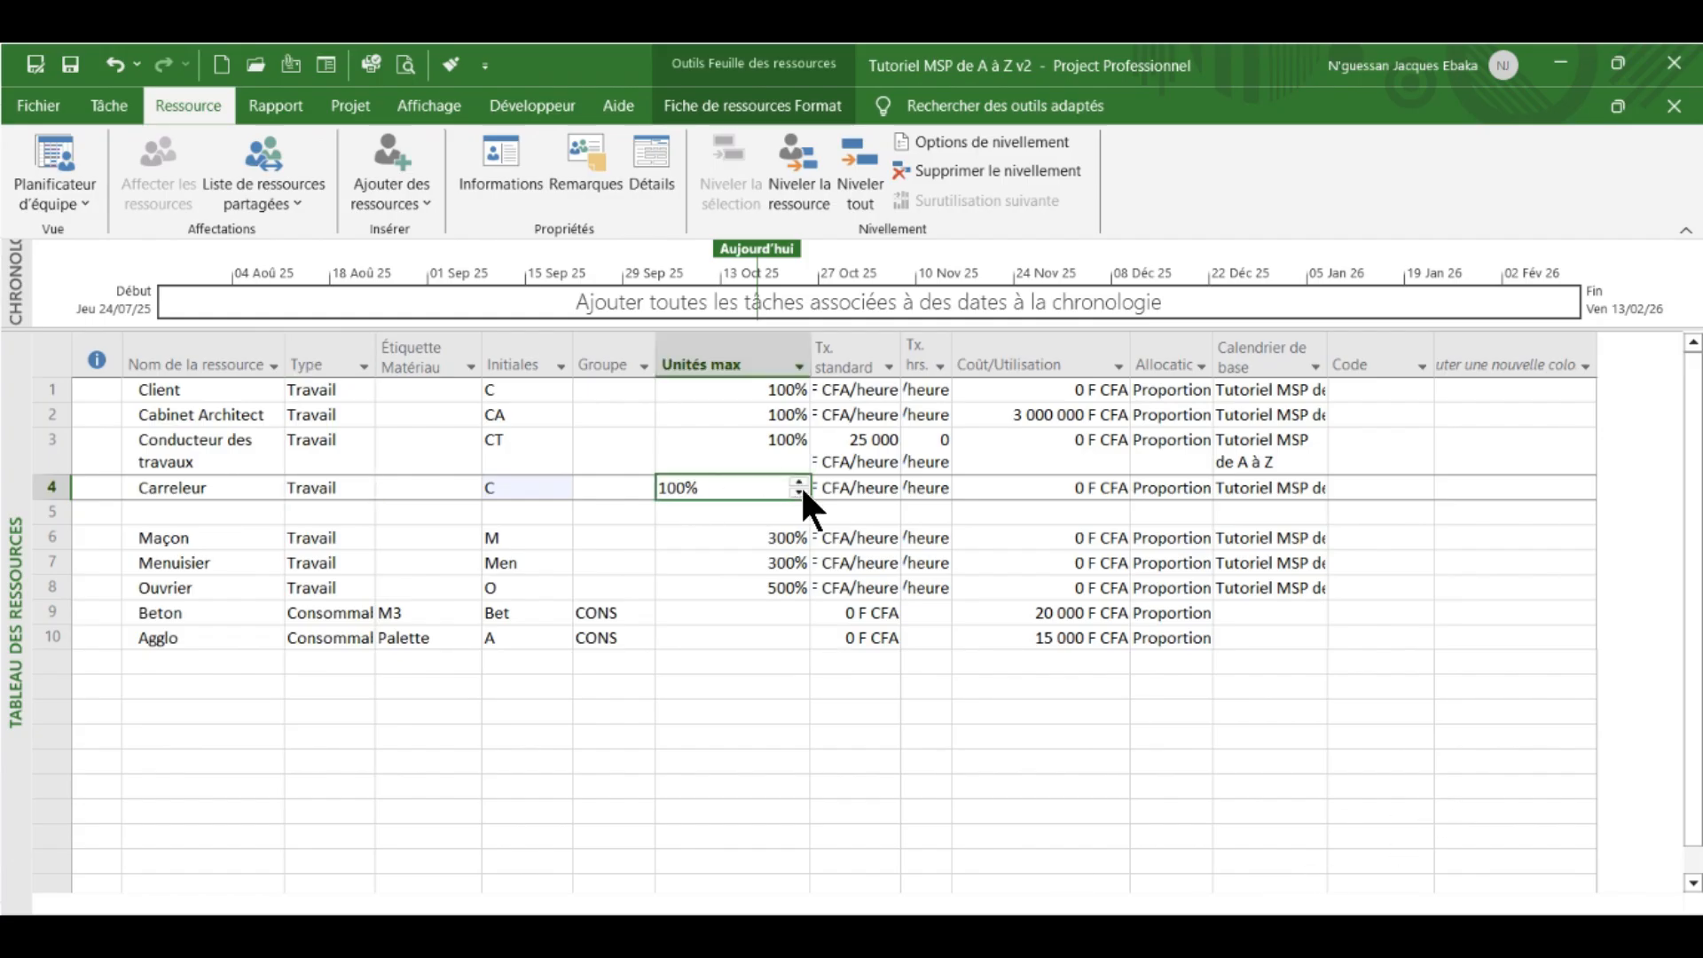
left_click(801, 483)
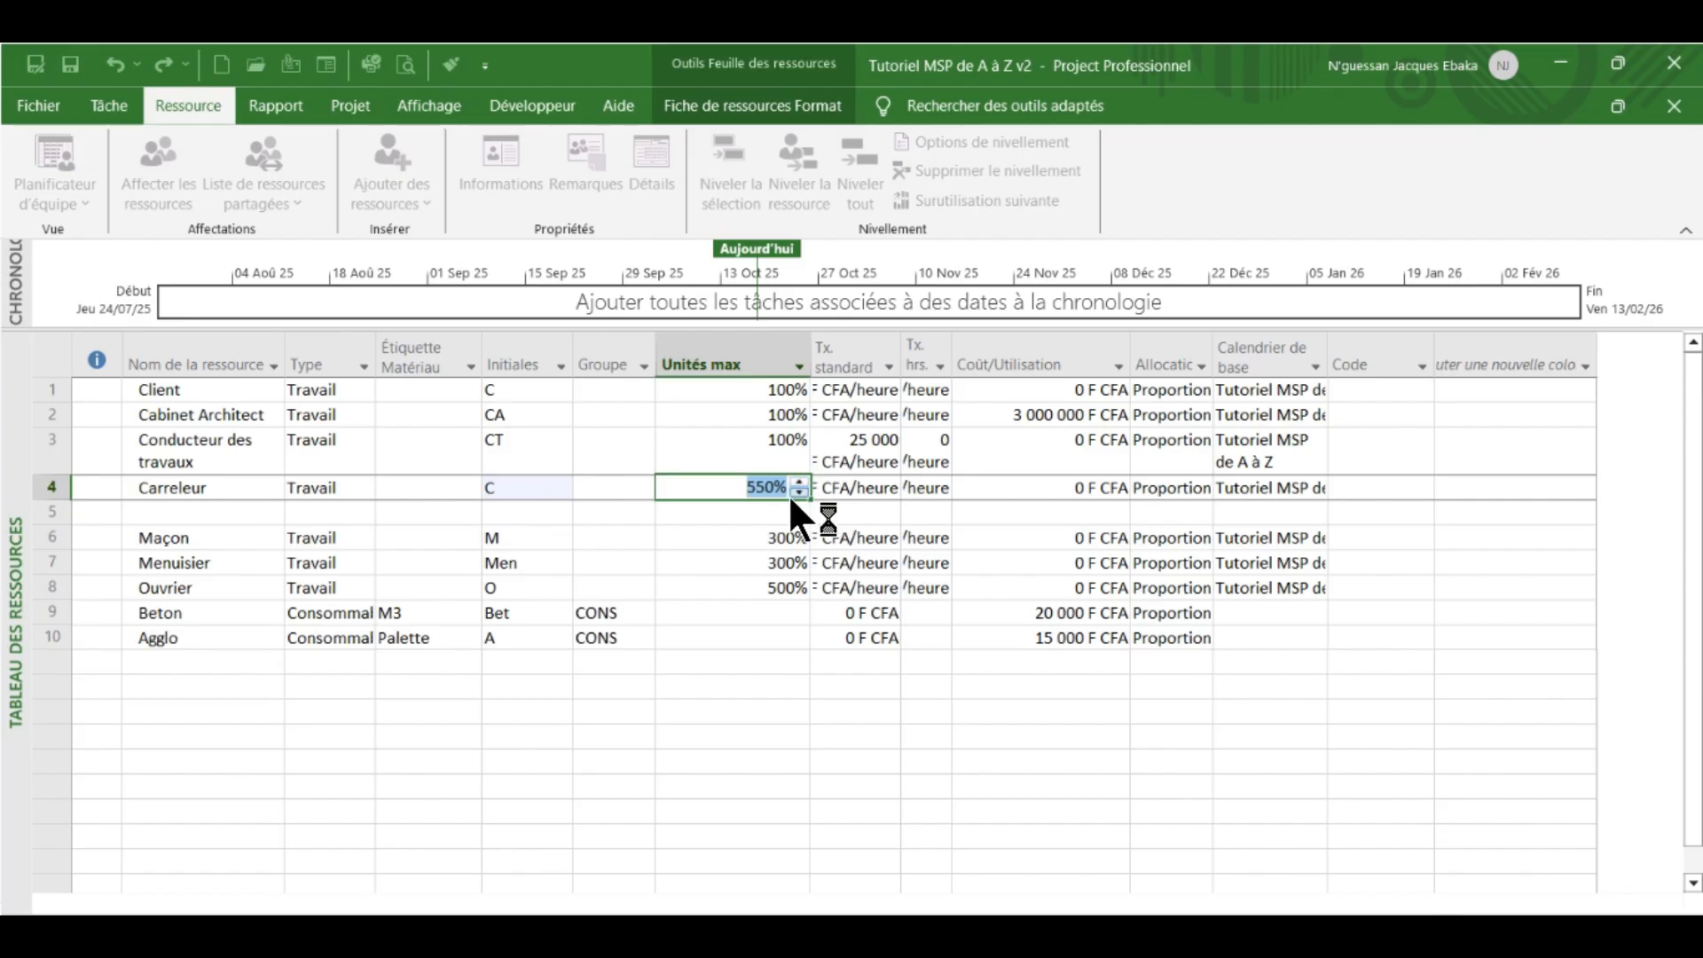
left_click(798, 492)
- Check the Finition resources in the PDF and add Electricien in row 5 with maximum units of 300%
left_click(193, 512)
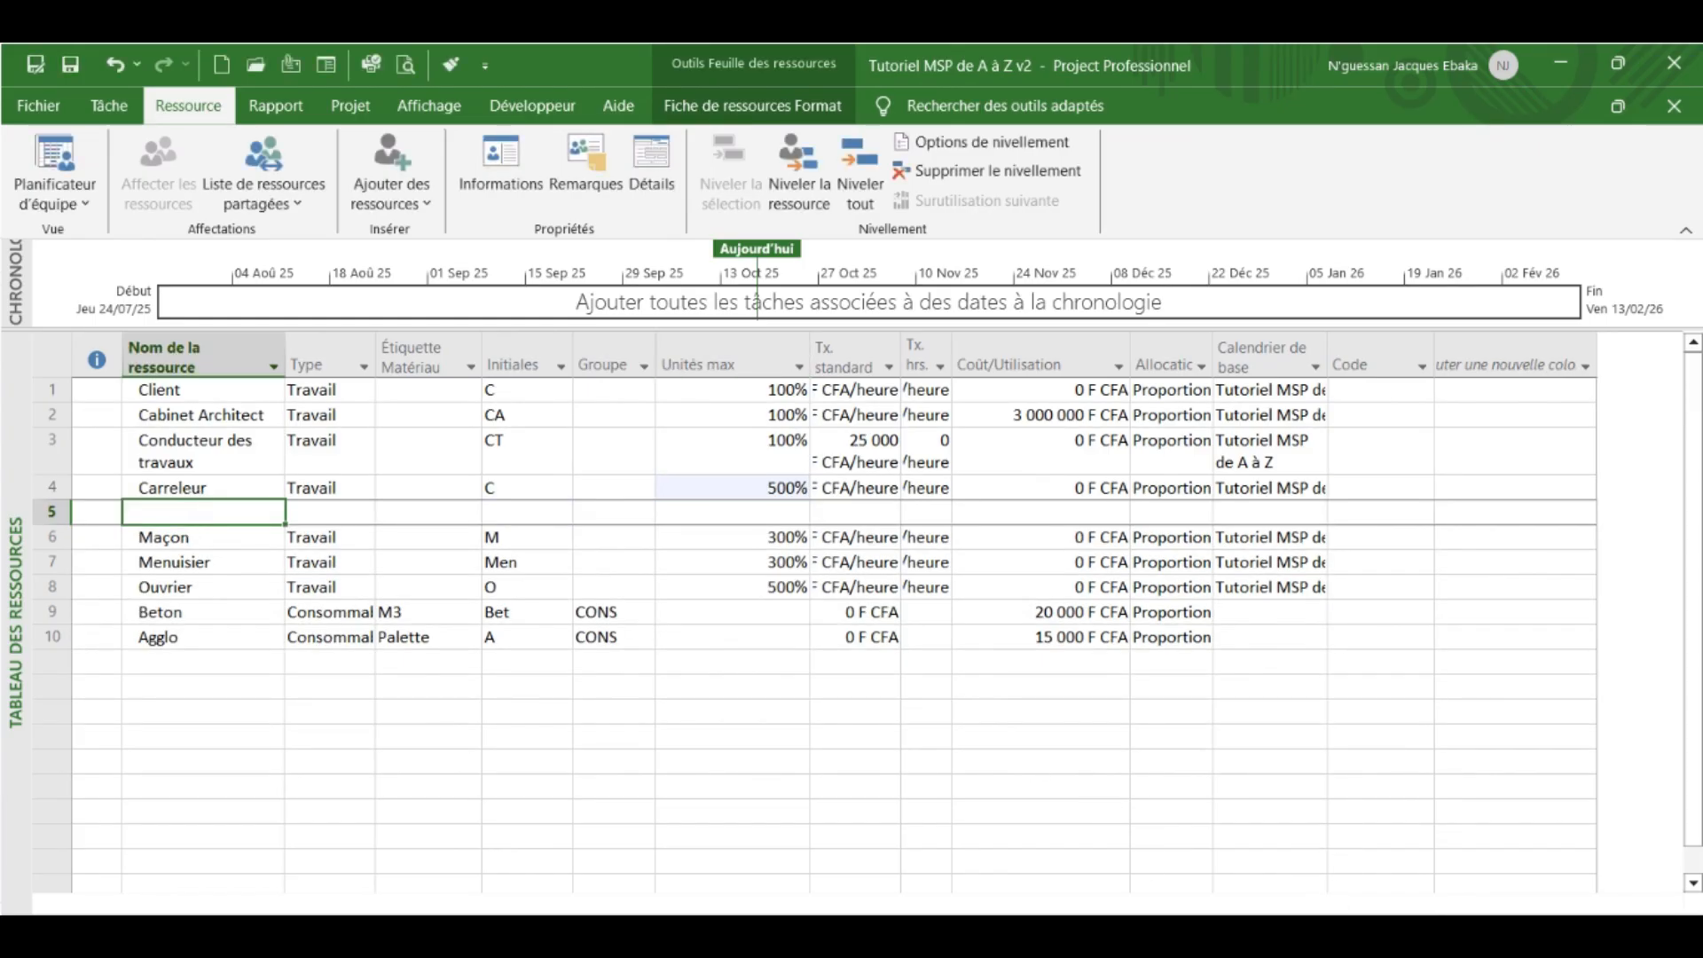
key("alt+Tab")
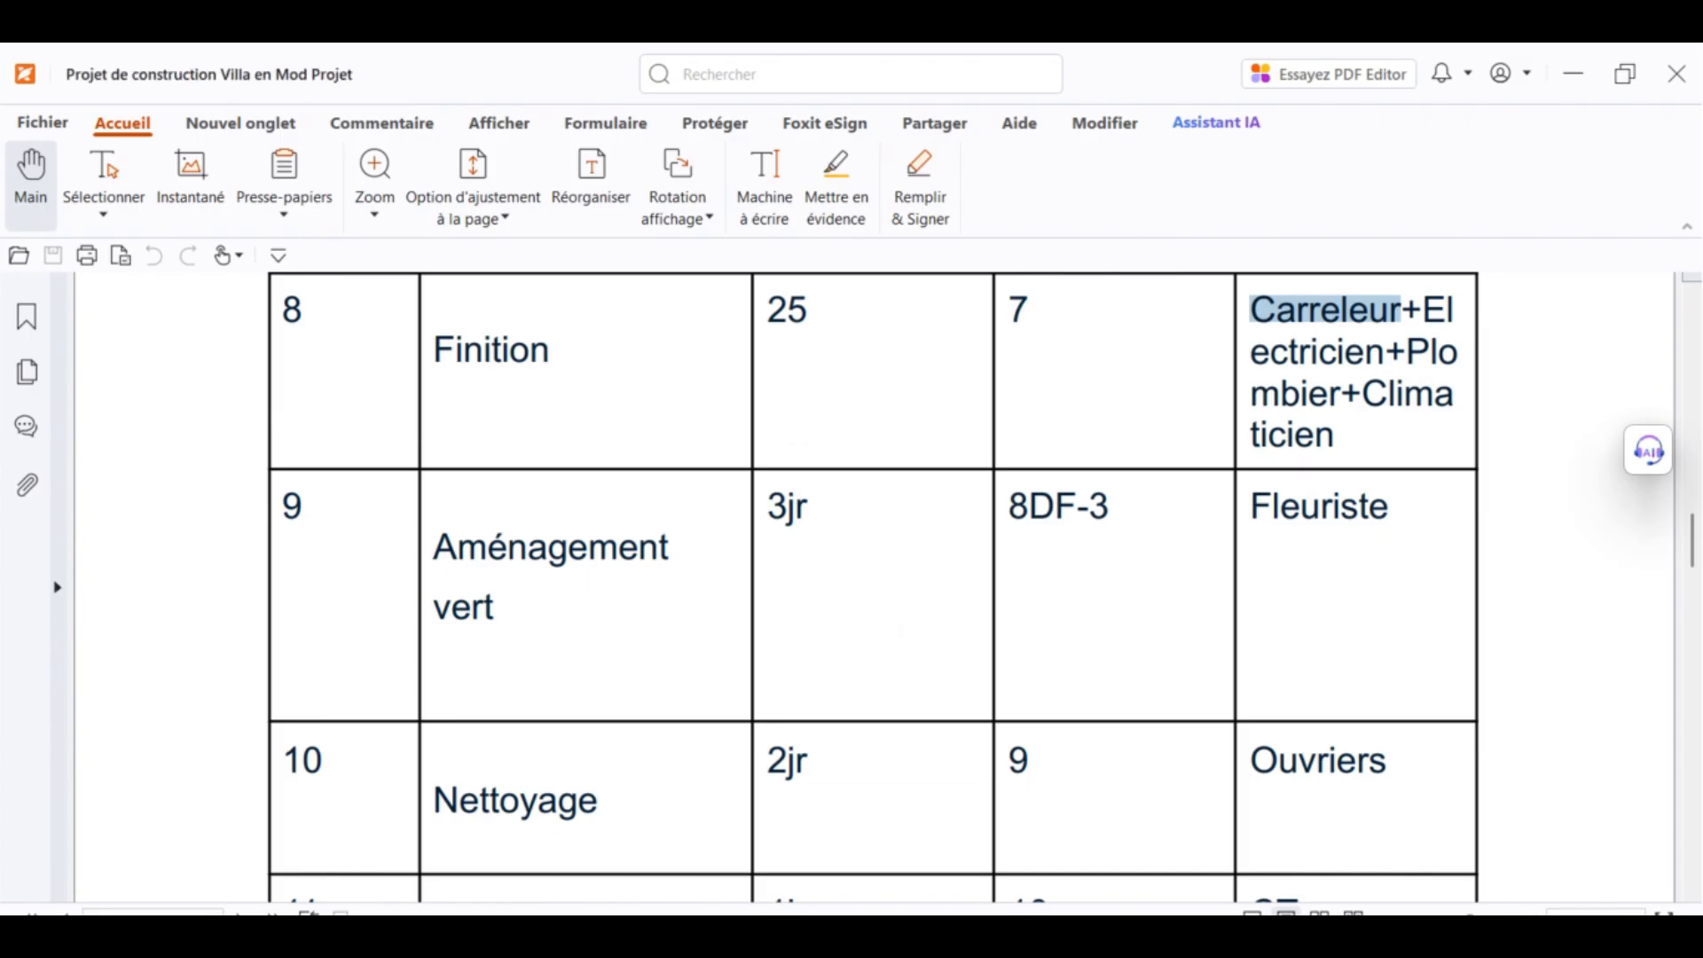
key("alt+Tab")
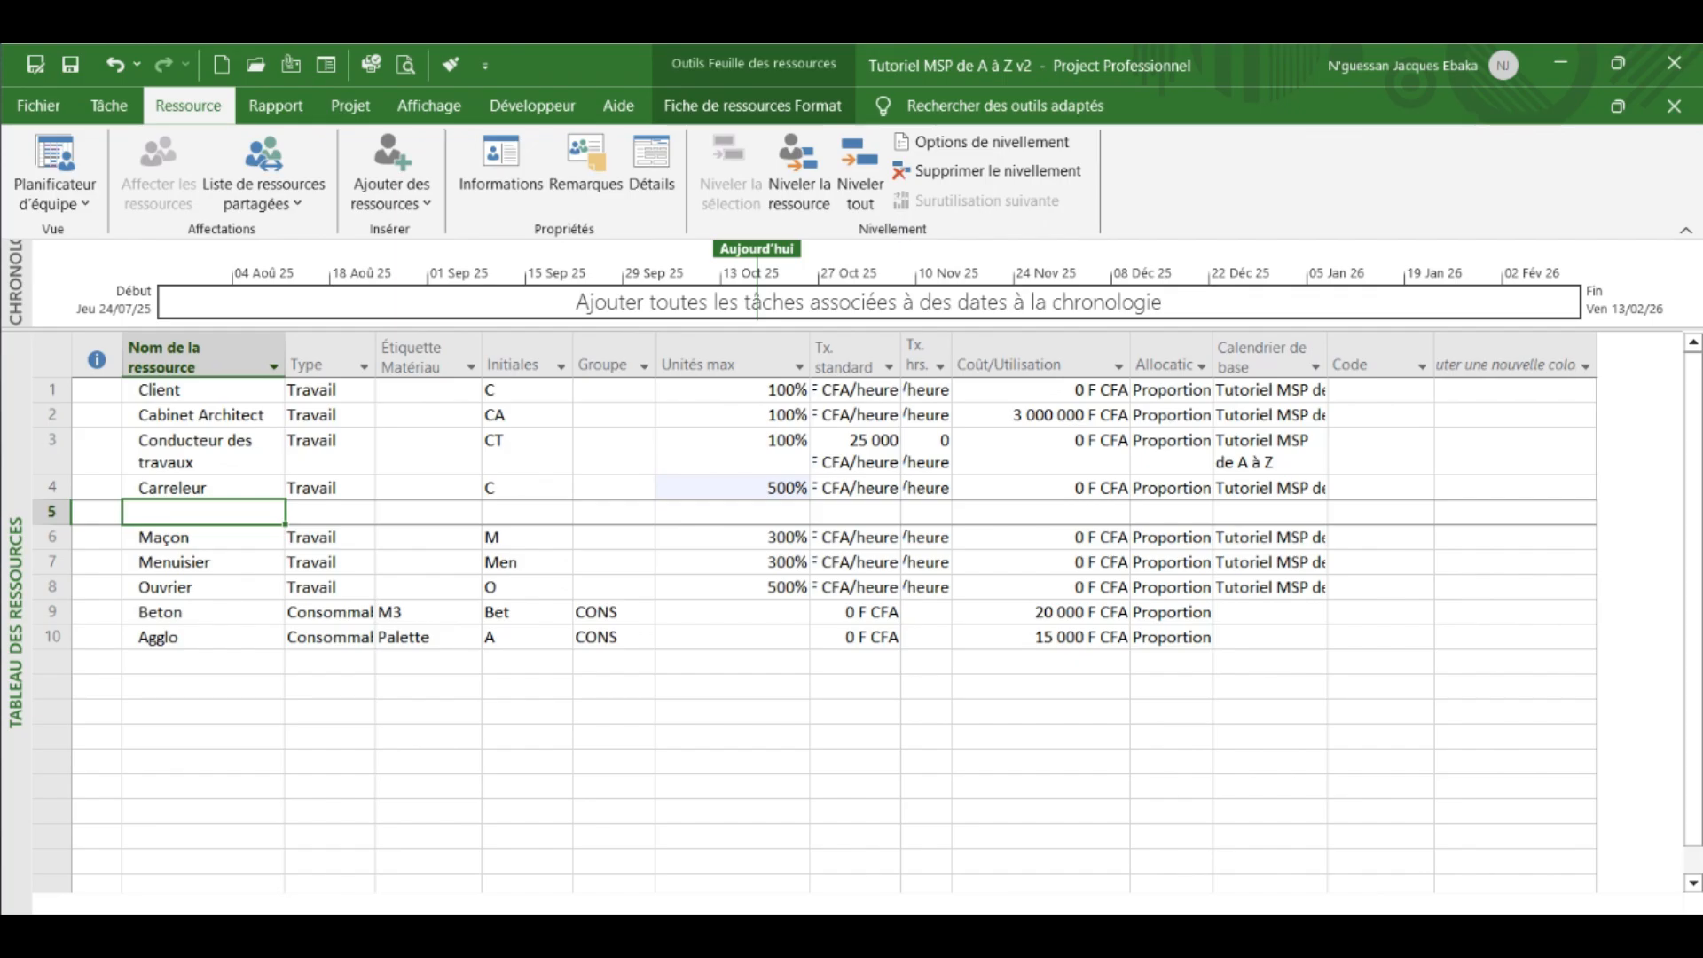
type("Ele")
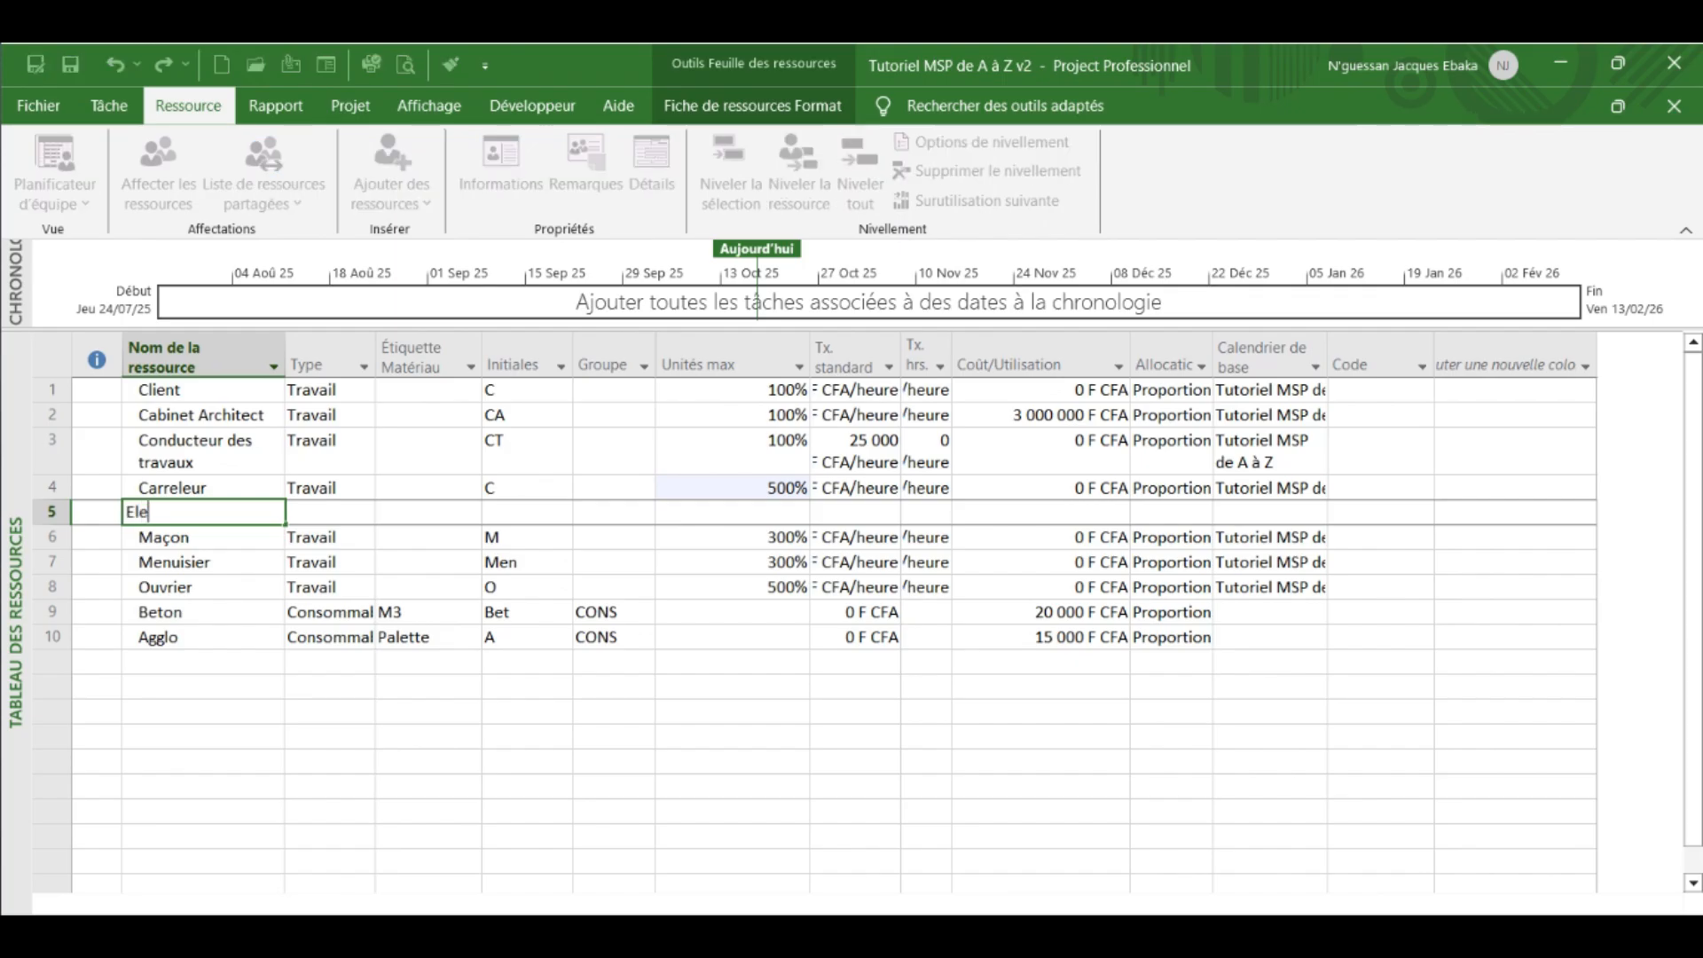
type("ctricien")
left_click(754, 512)
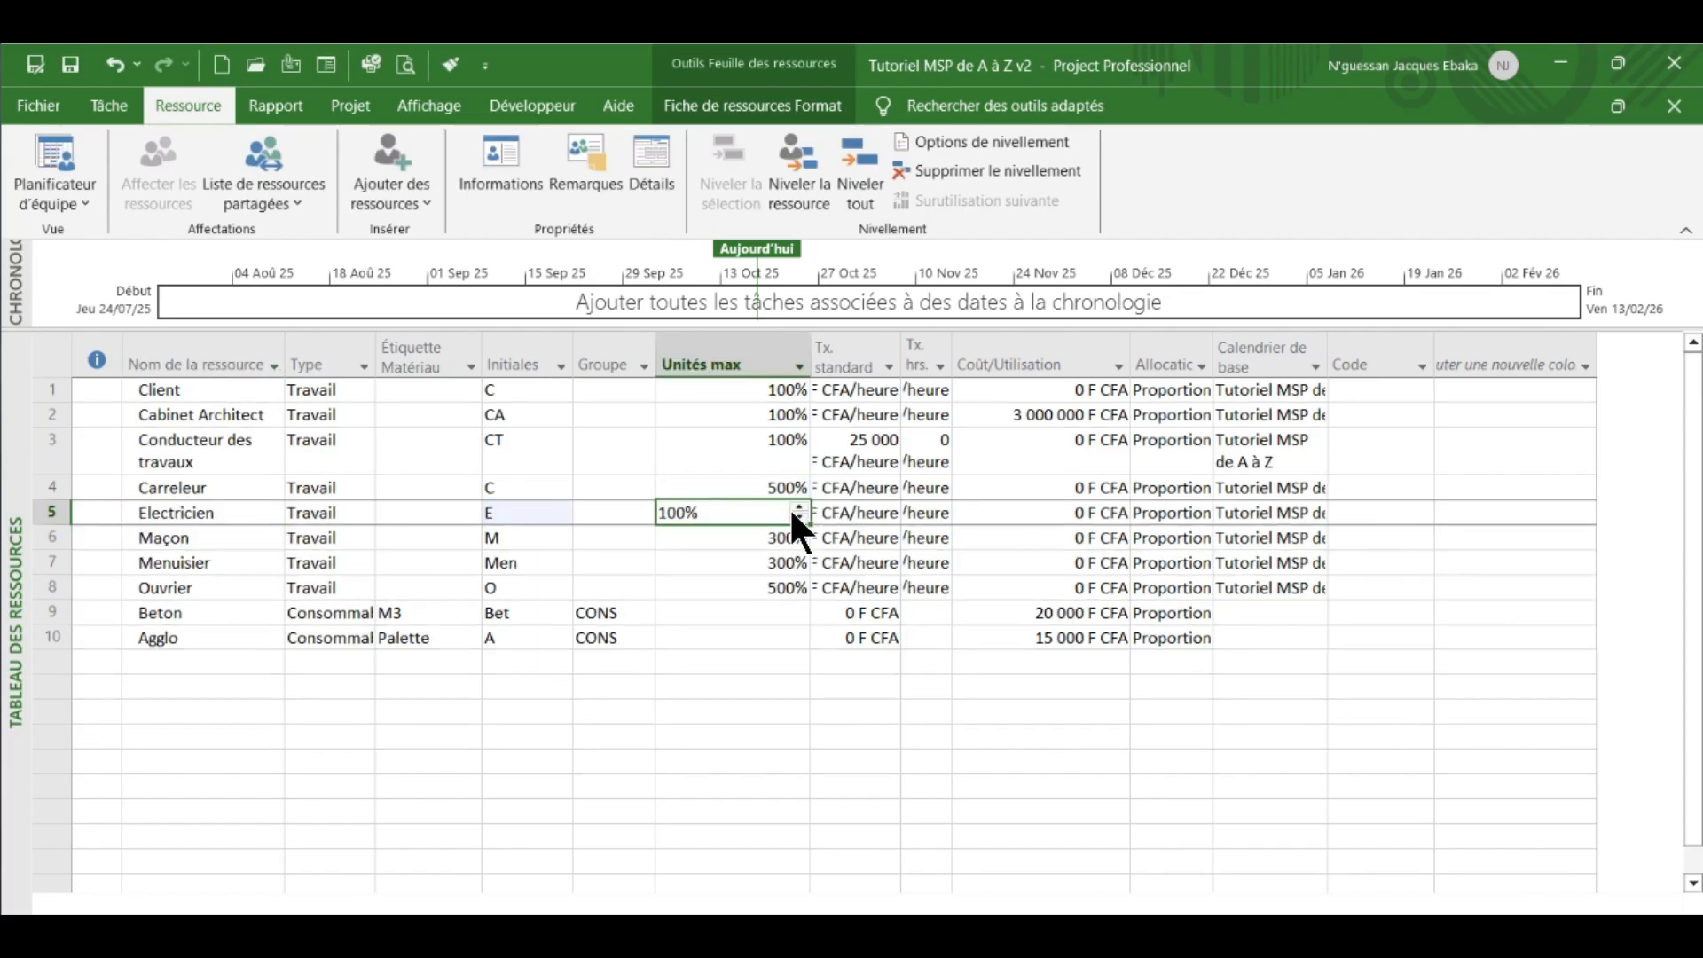
left_click(800, 509)
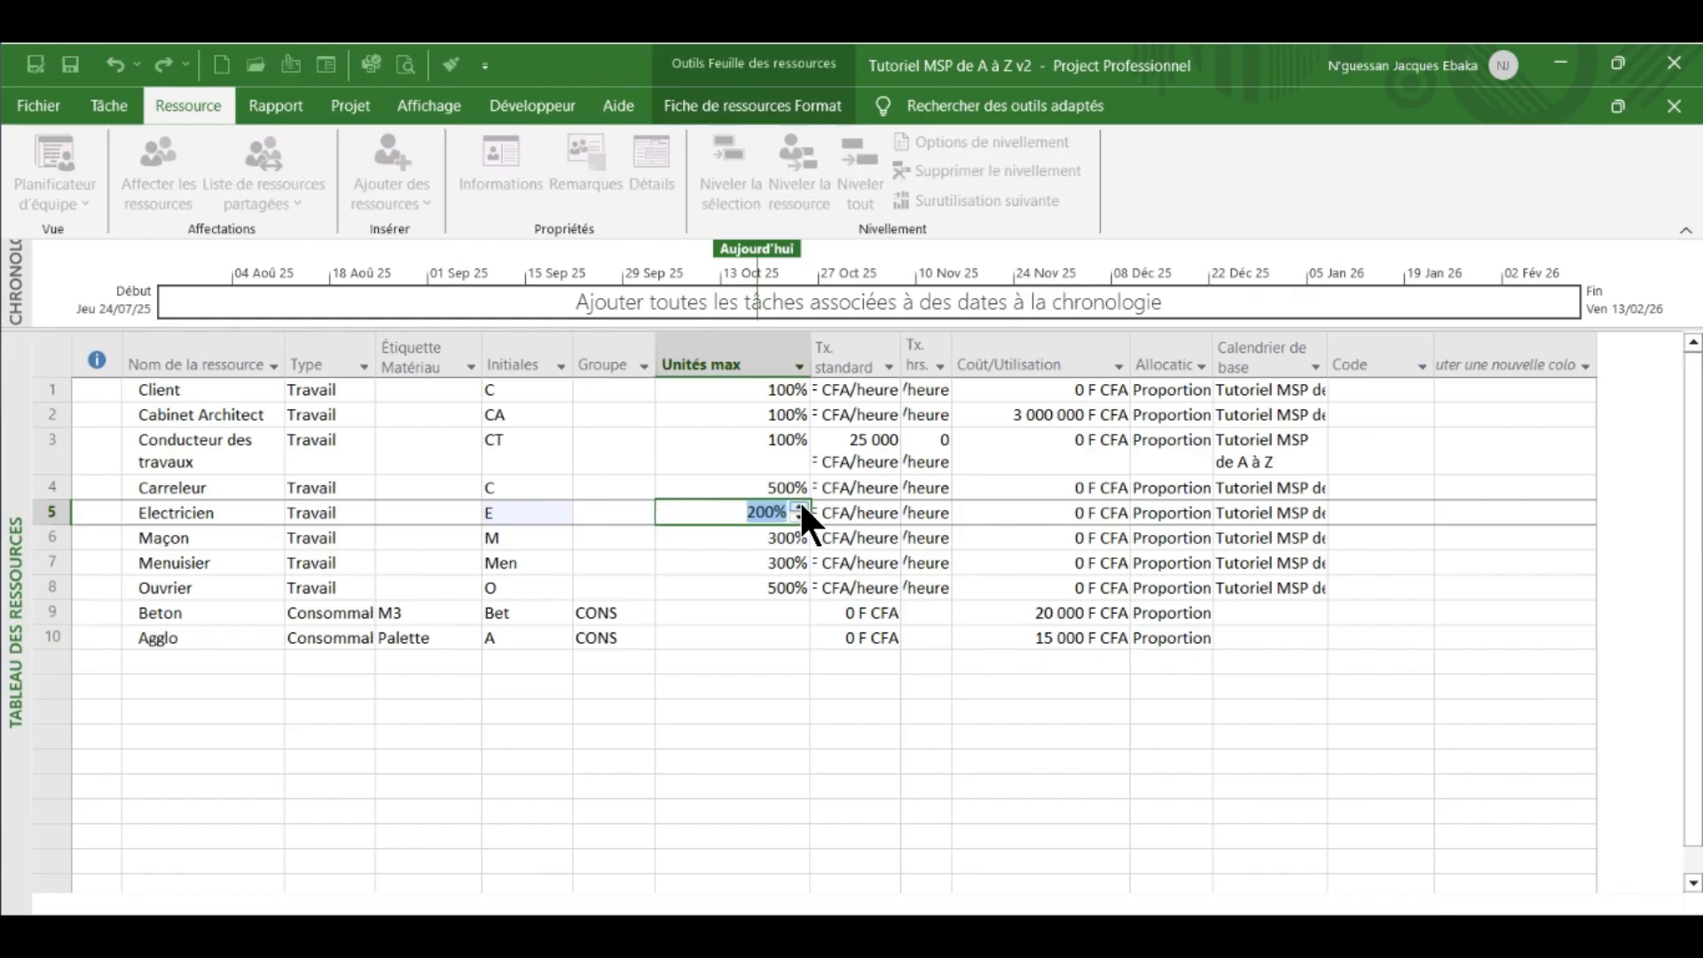
left_click(800, 507)
- Check the remaining Finition resources in the PDF and insert two blank resource rows above Electricien
key("alt+Tab")
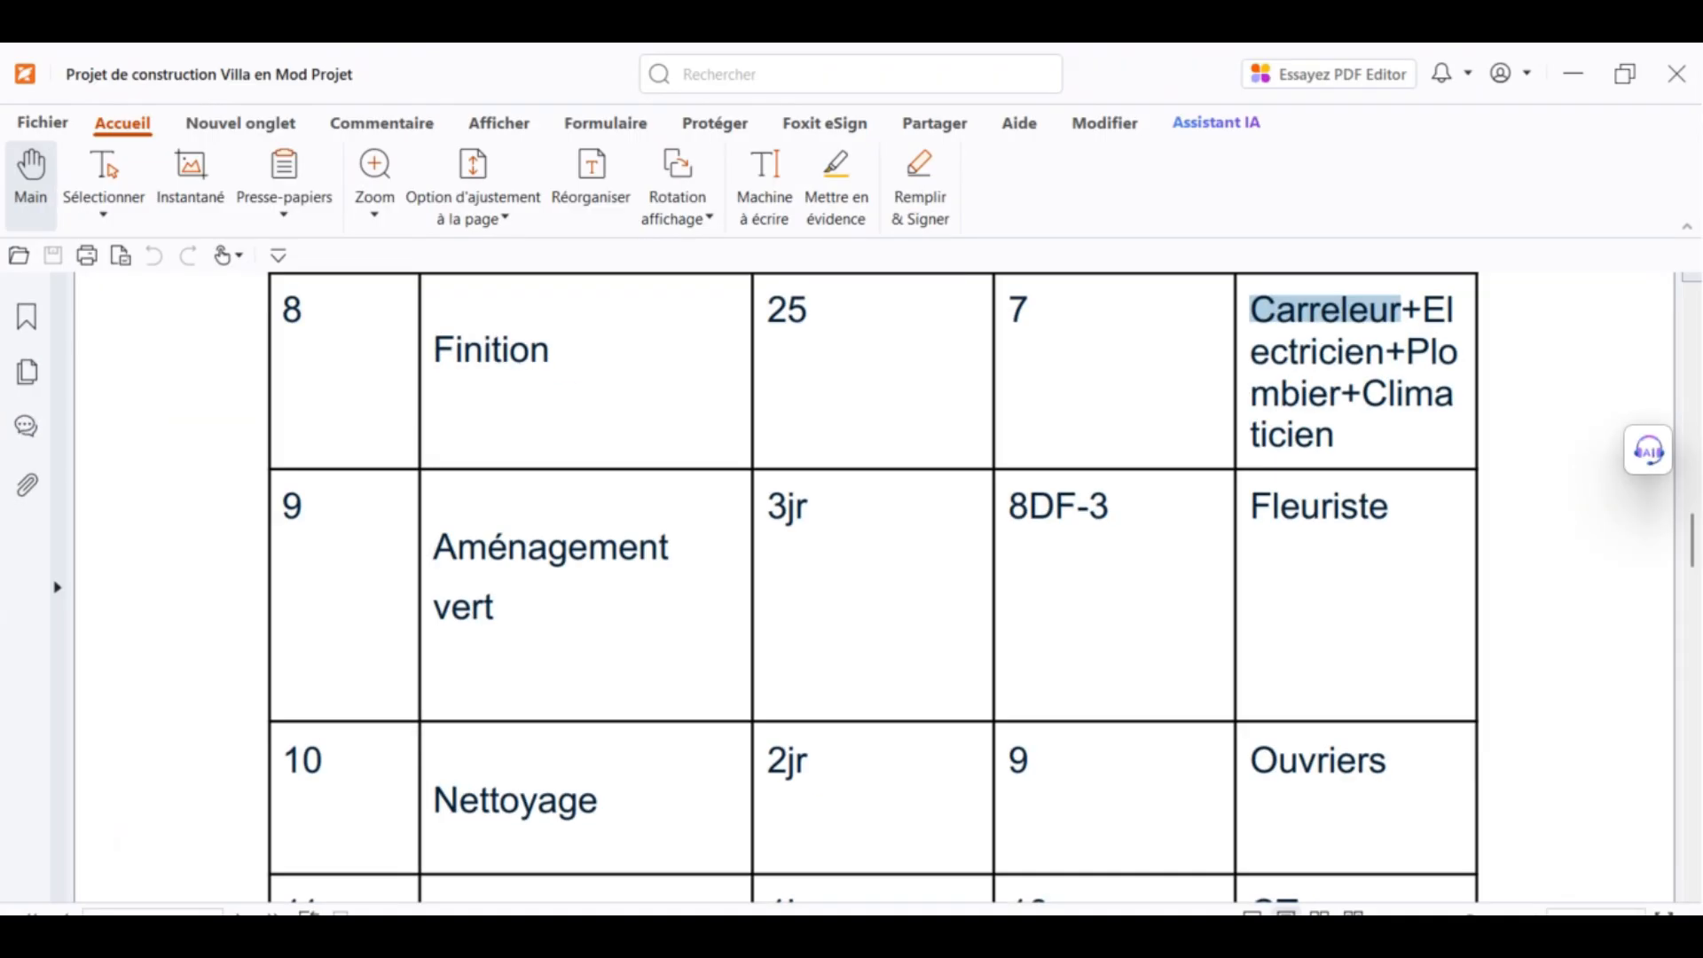
key("alt+Tab")
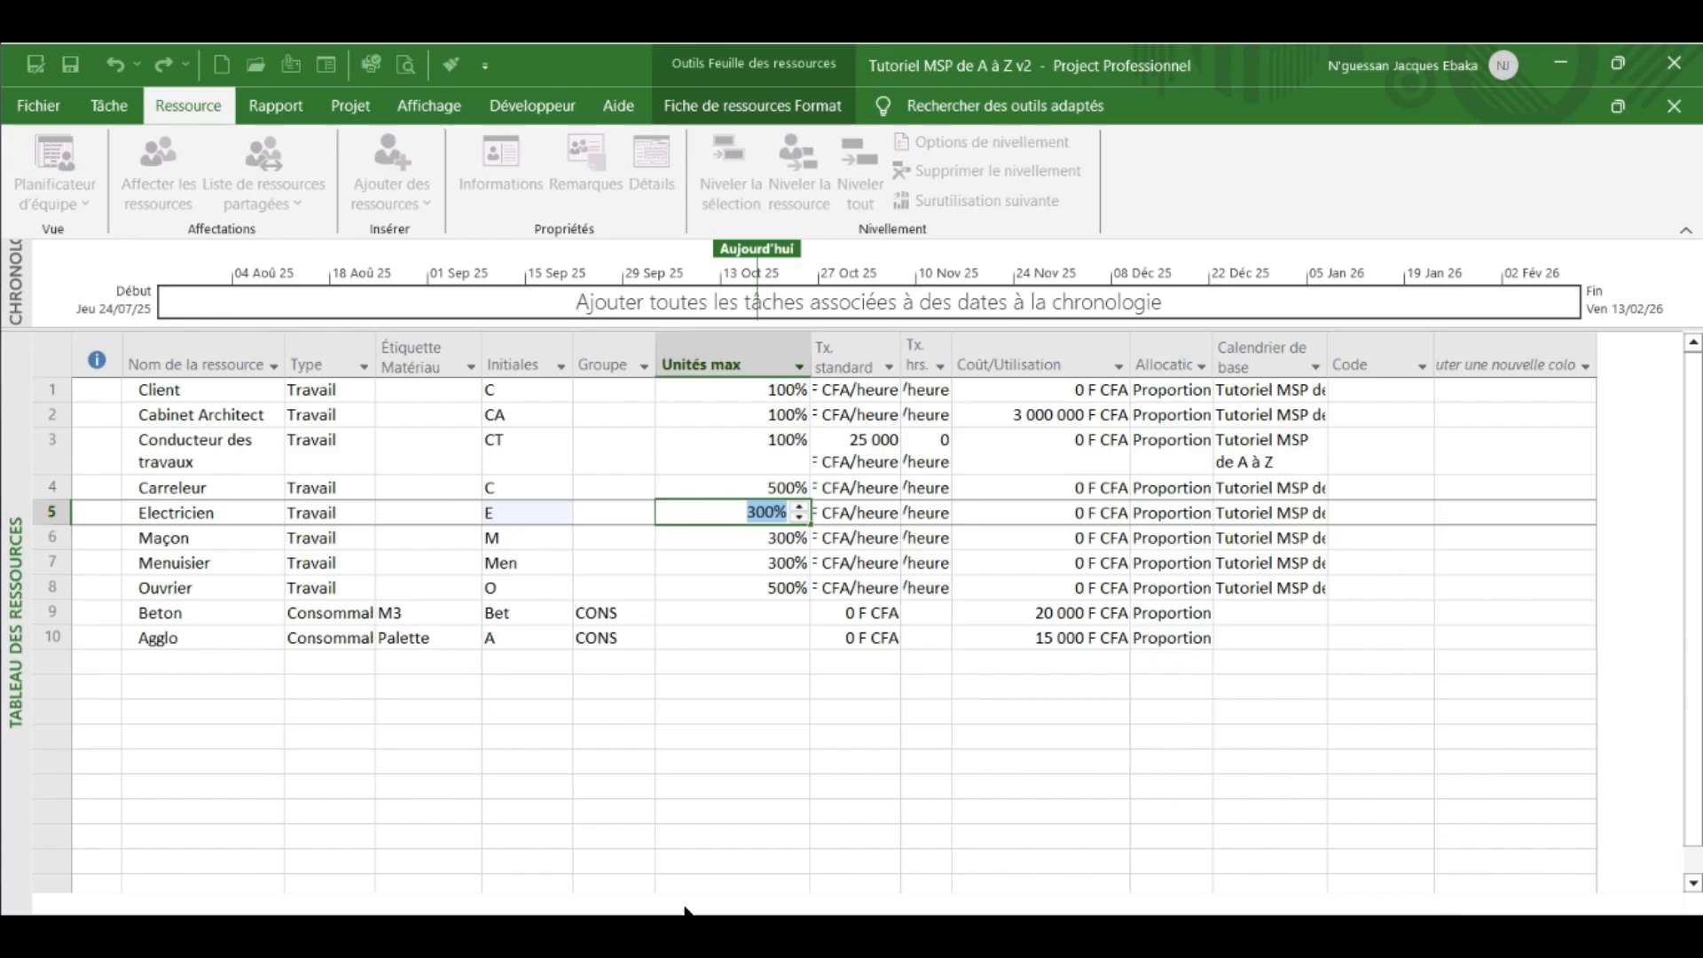
right_click(53, 513)
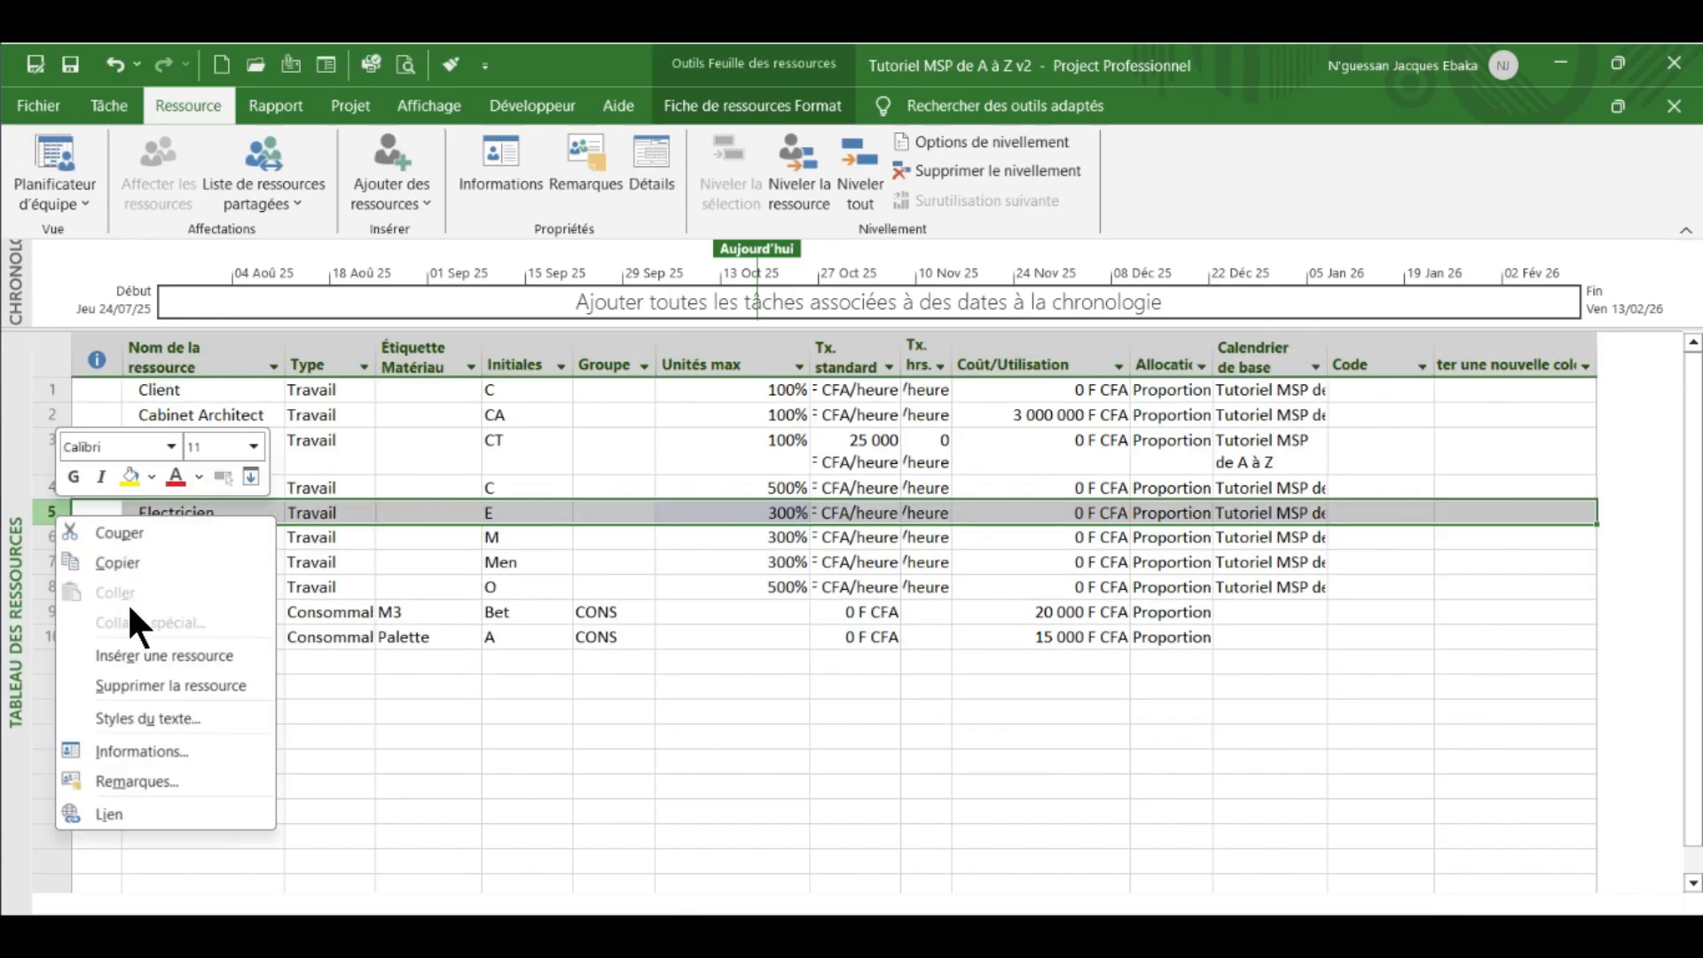
left_click(133, 655)
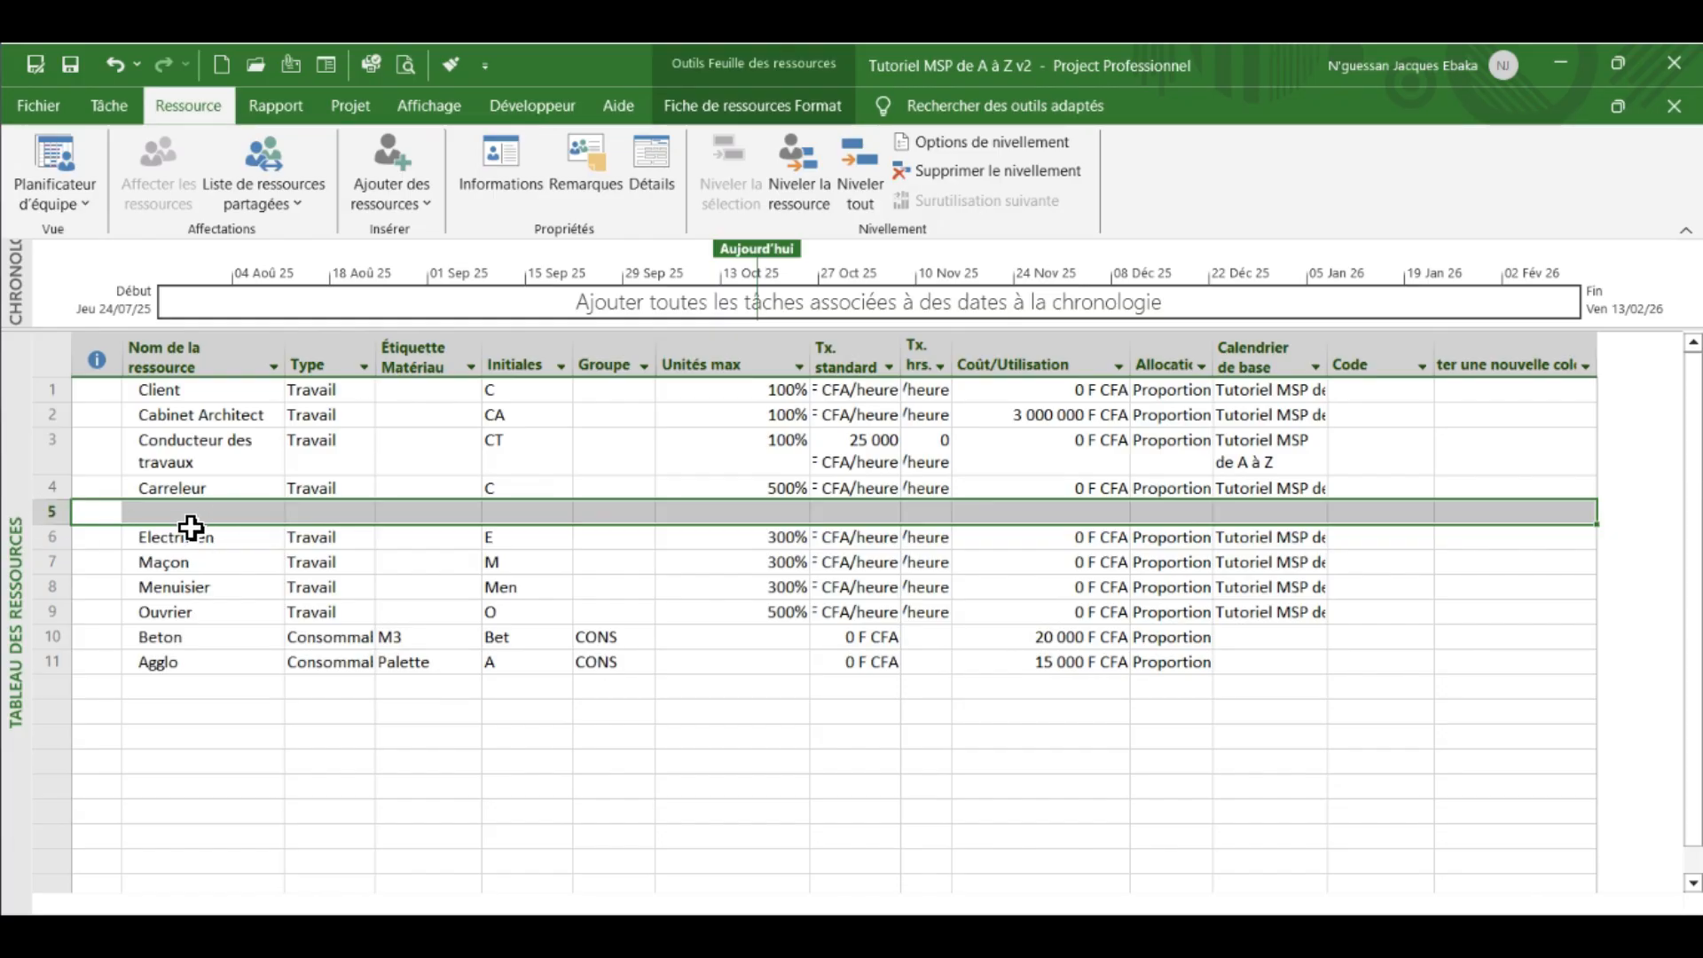
right_click(119, 509)
left_click(159, 647)
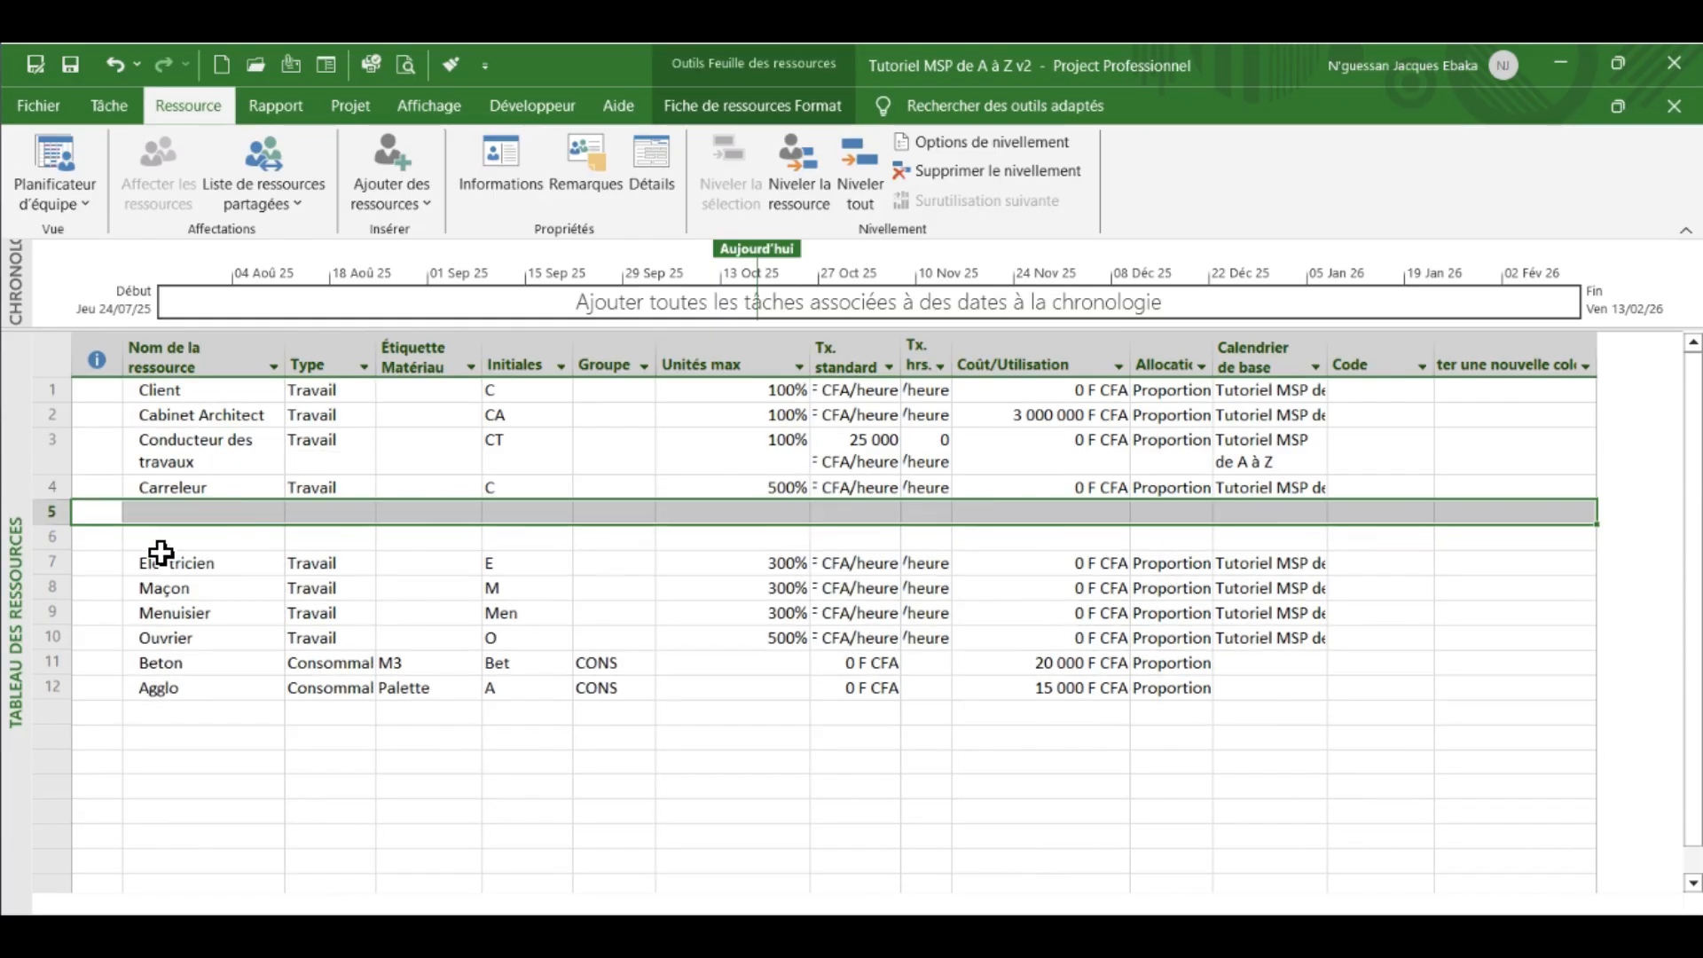
- Add the resource Plombier in row 5 with maximum units of 300%
left_click(178, 512)
type("P")
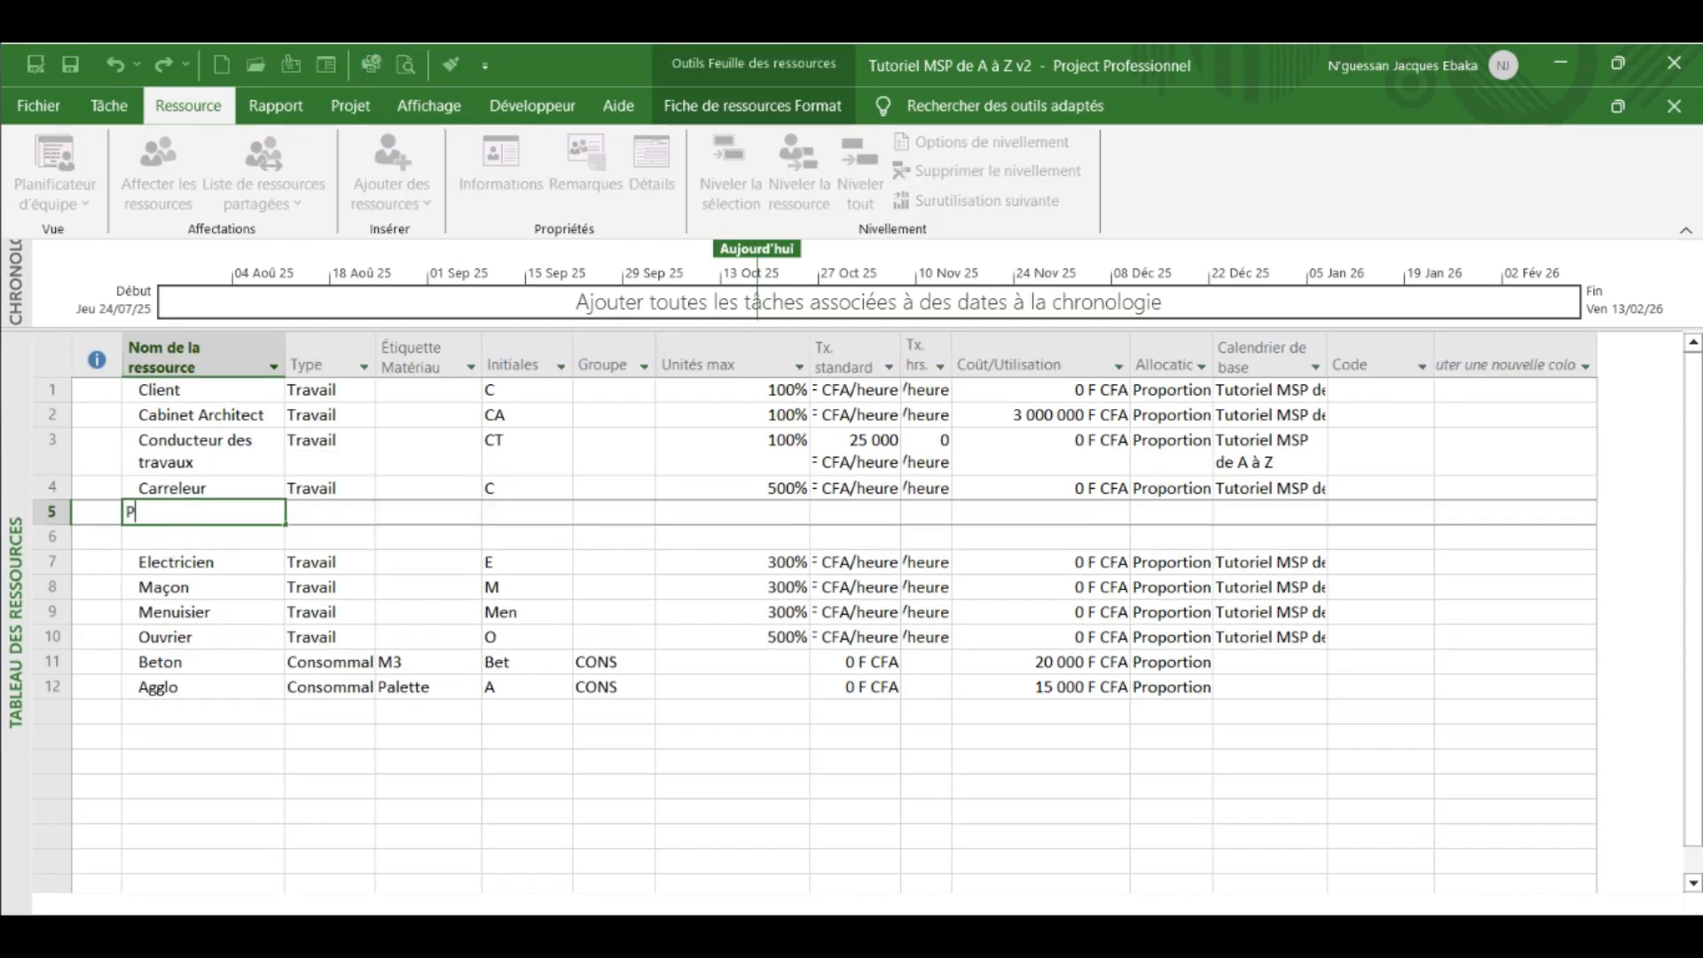
type("lombier")
left_click(800, 512)
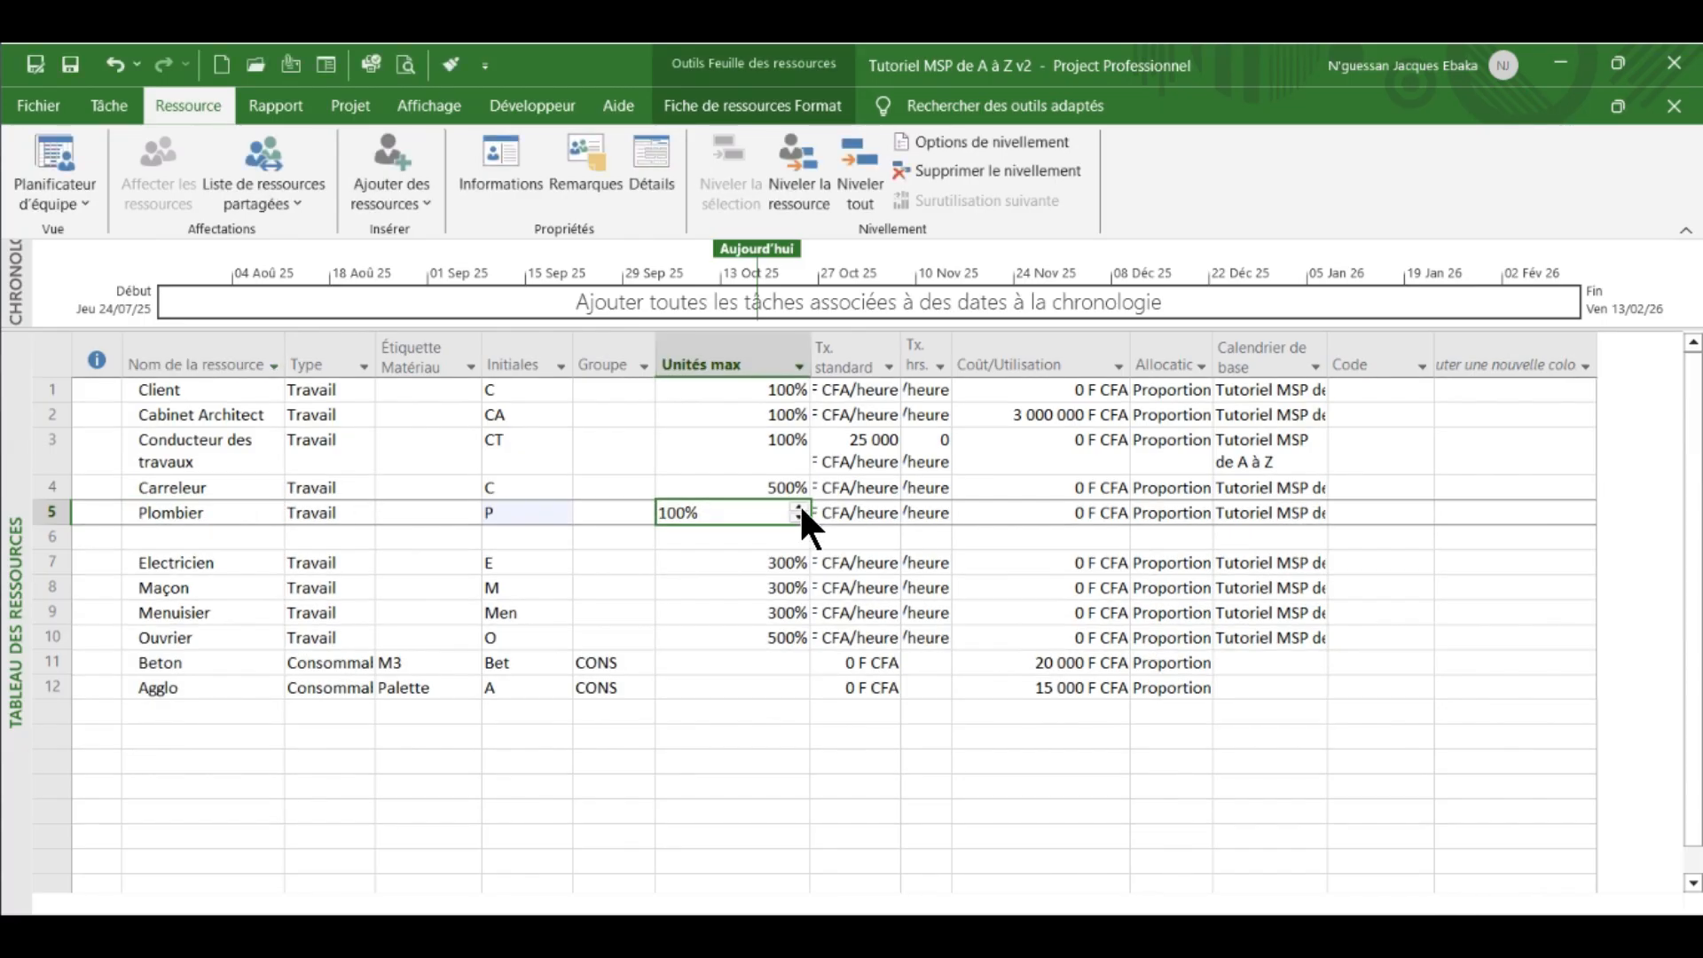
left_click(800, 507)
left_click(801, 508)
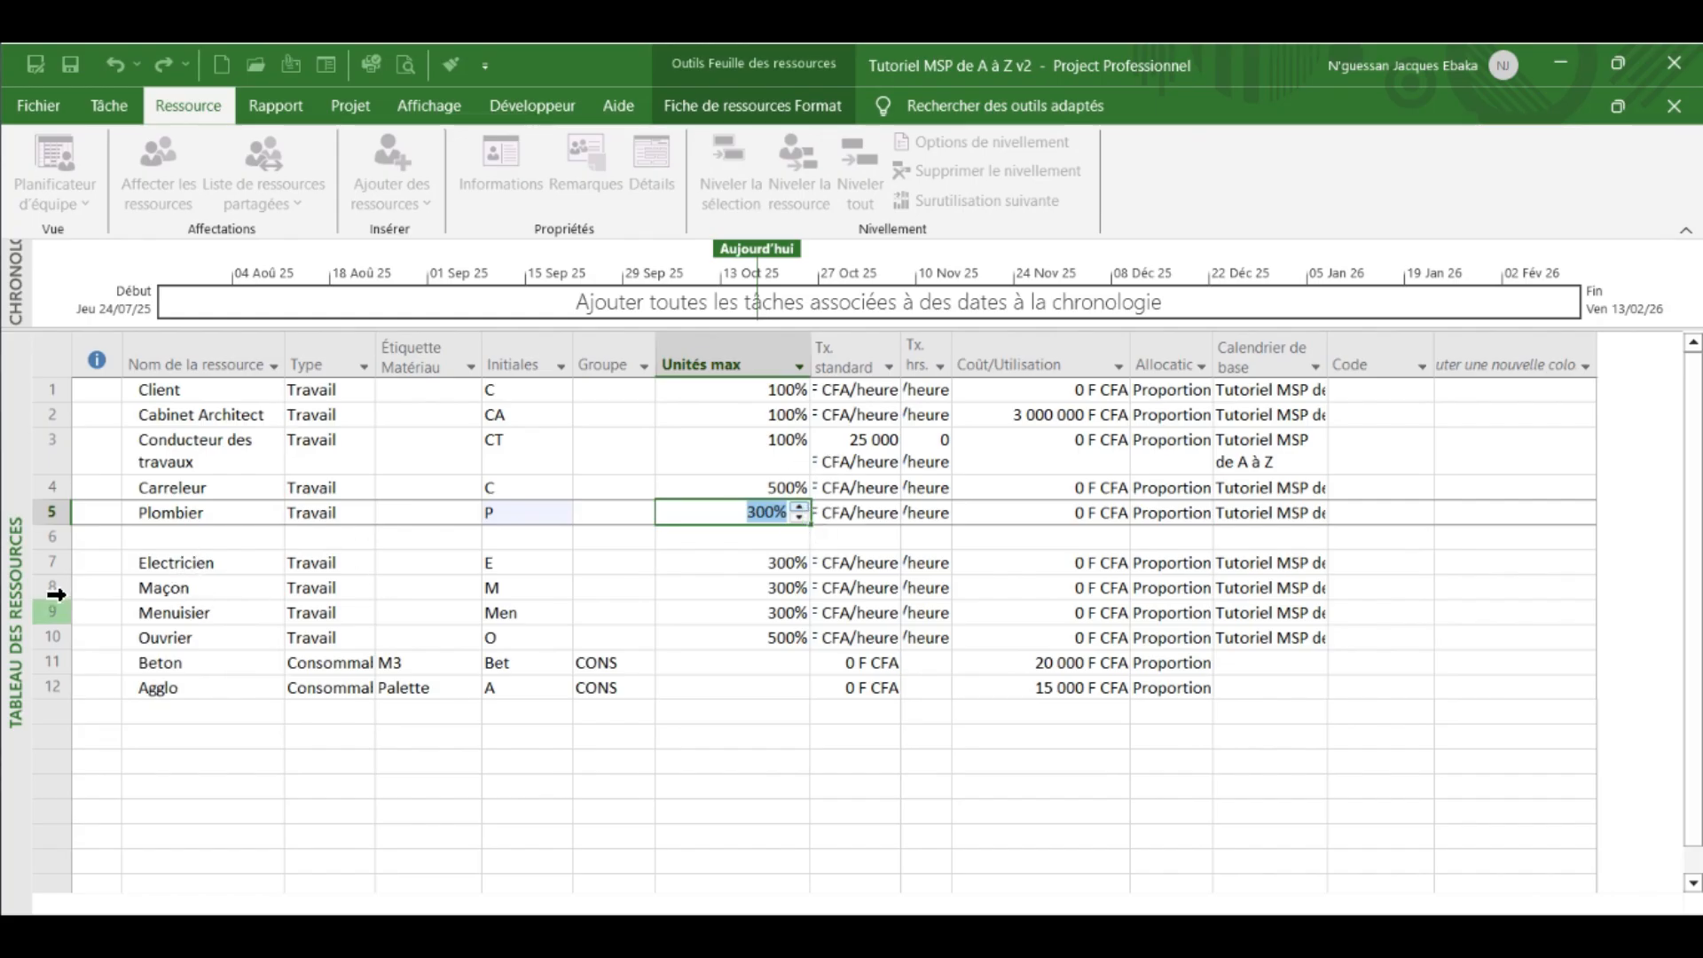
- Add the resource Climaticien in row 6 with maximum units of 300%
left_click(187, 538)
type("C")
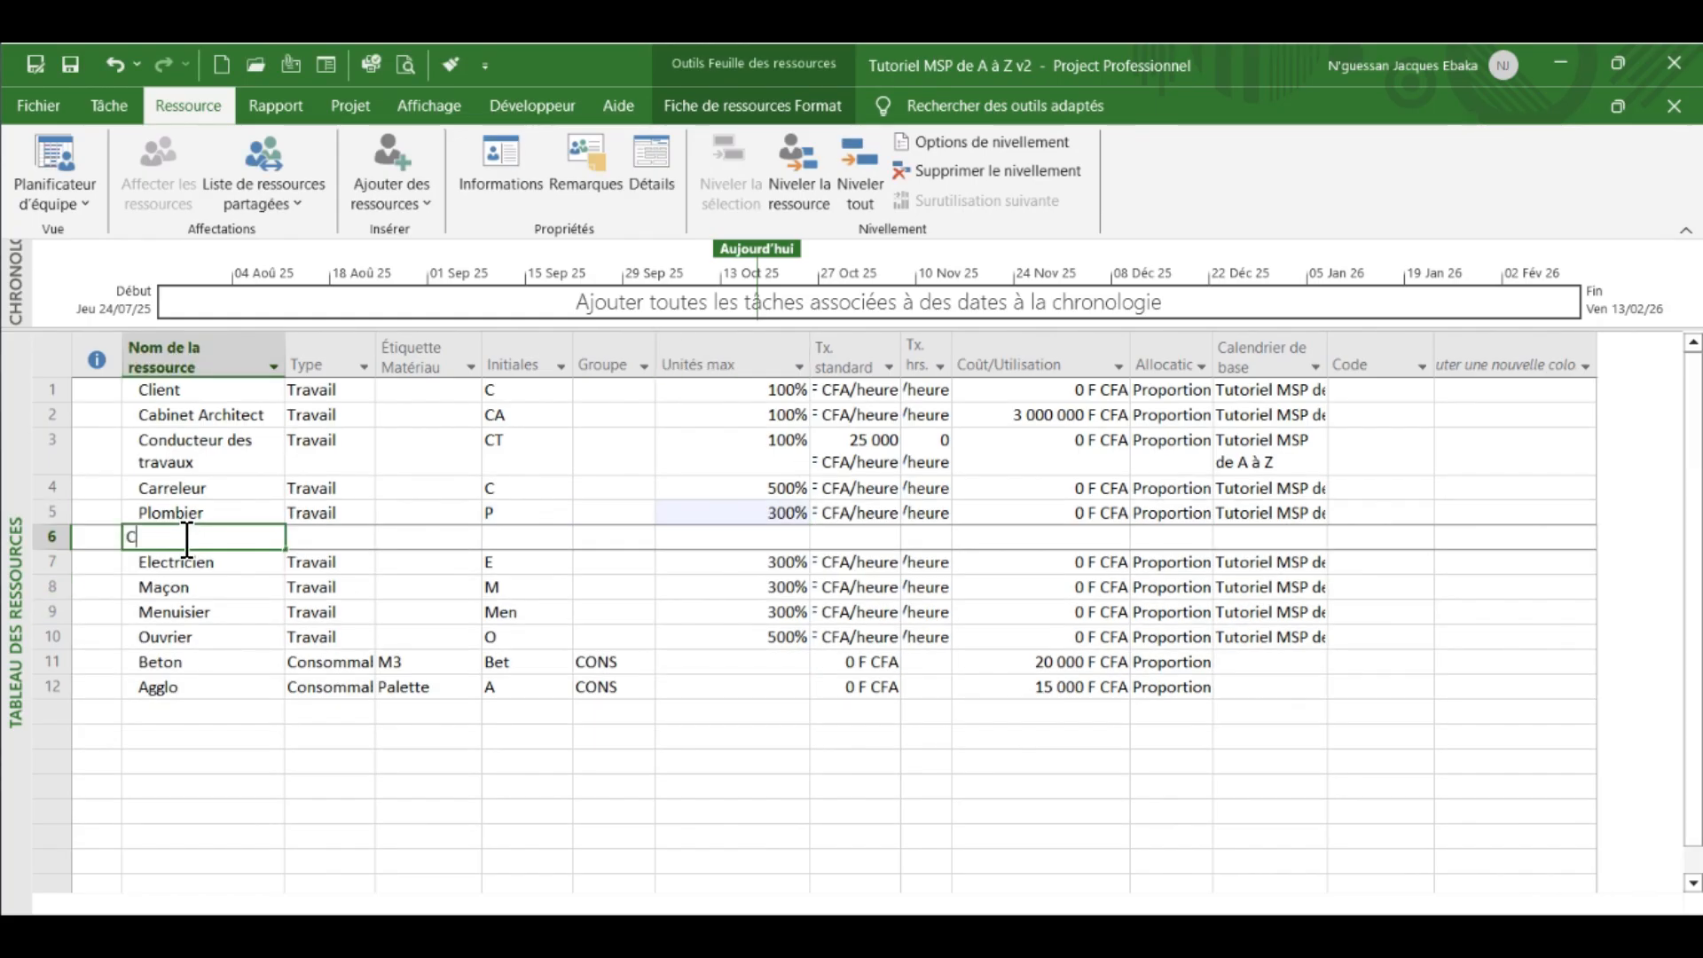
type("limaticien")
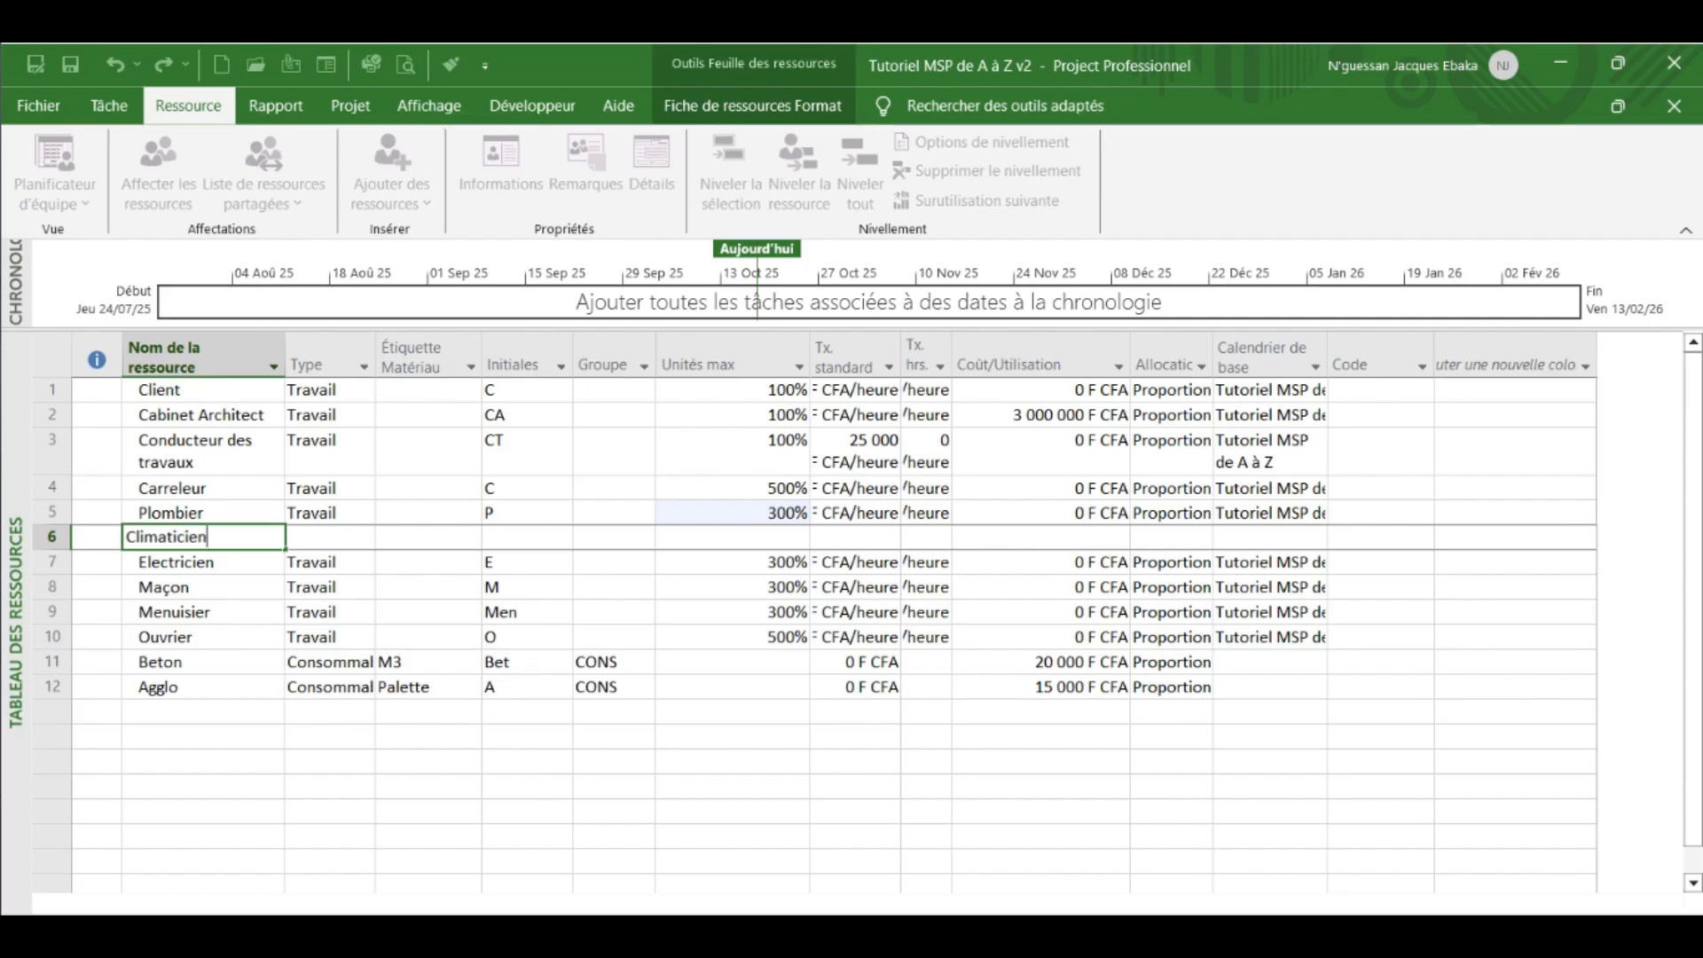
left_click(788, 537)
left_click(800, 533)
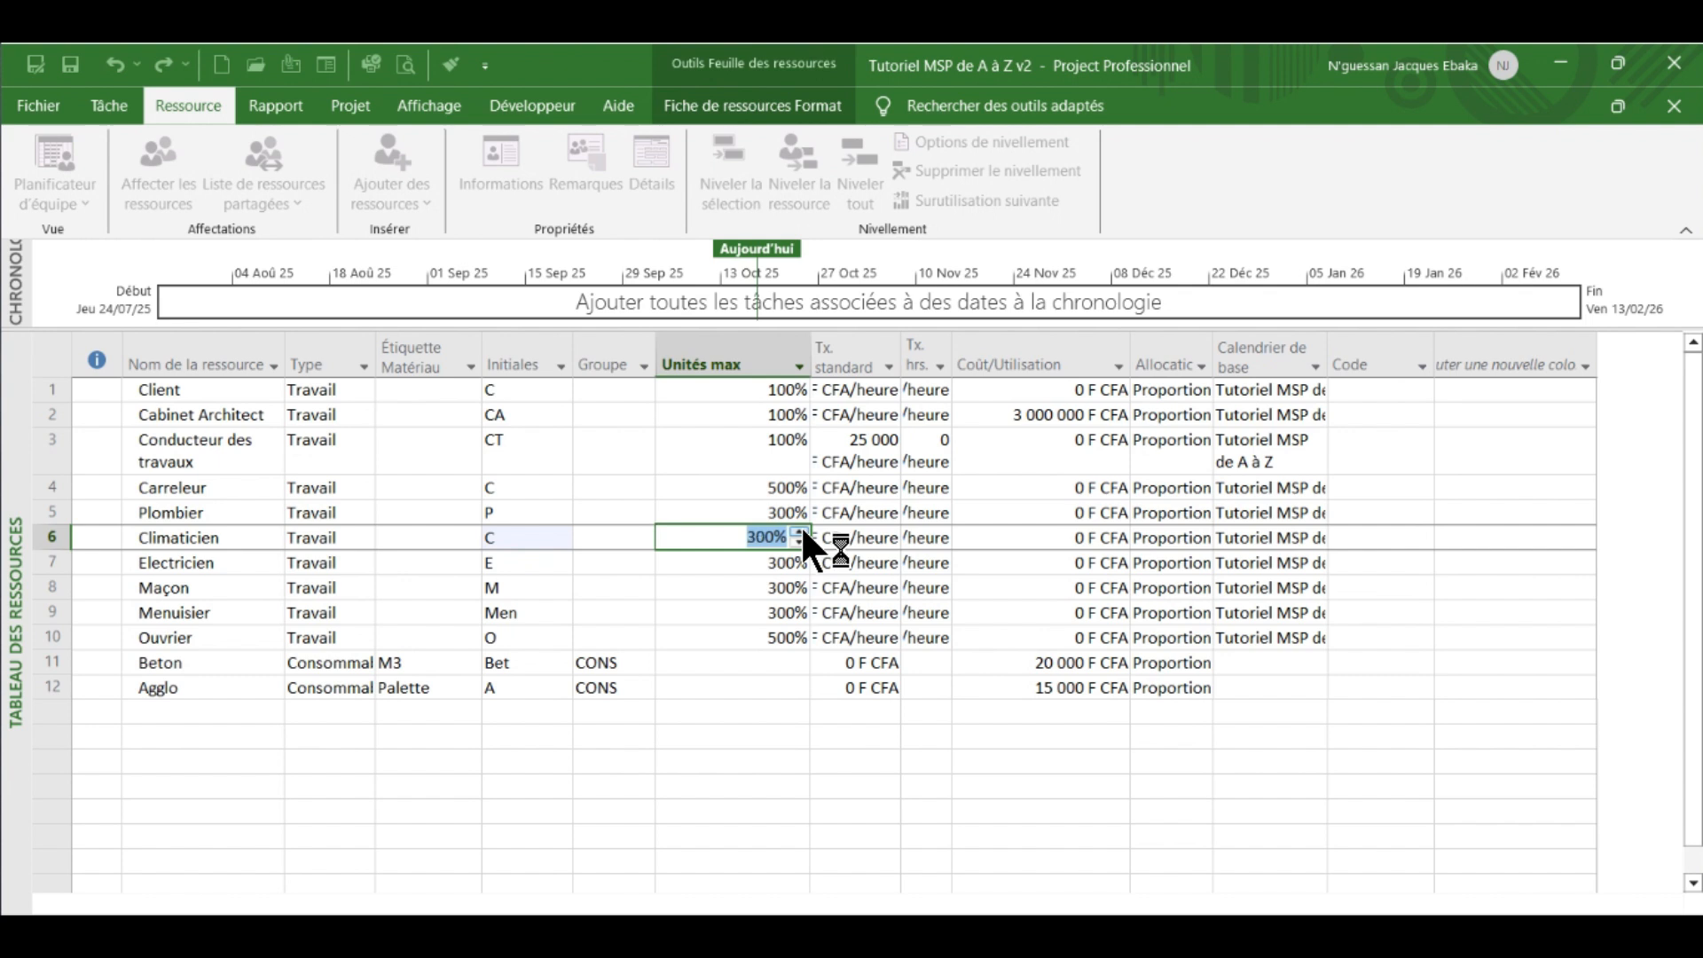
type("100%")
left_click(774, 757)
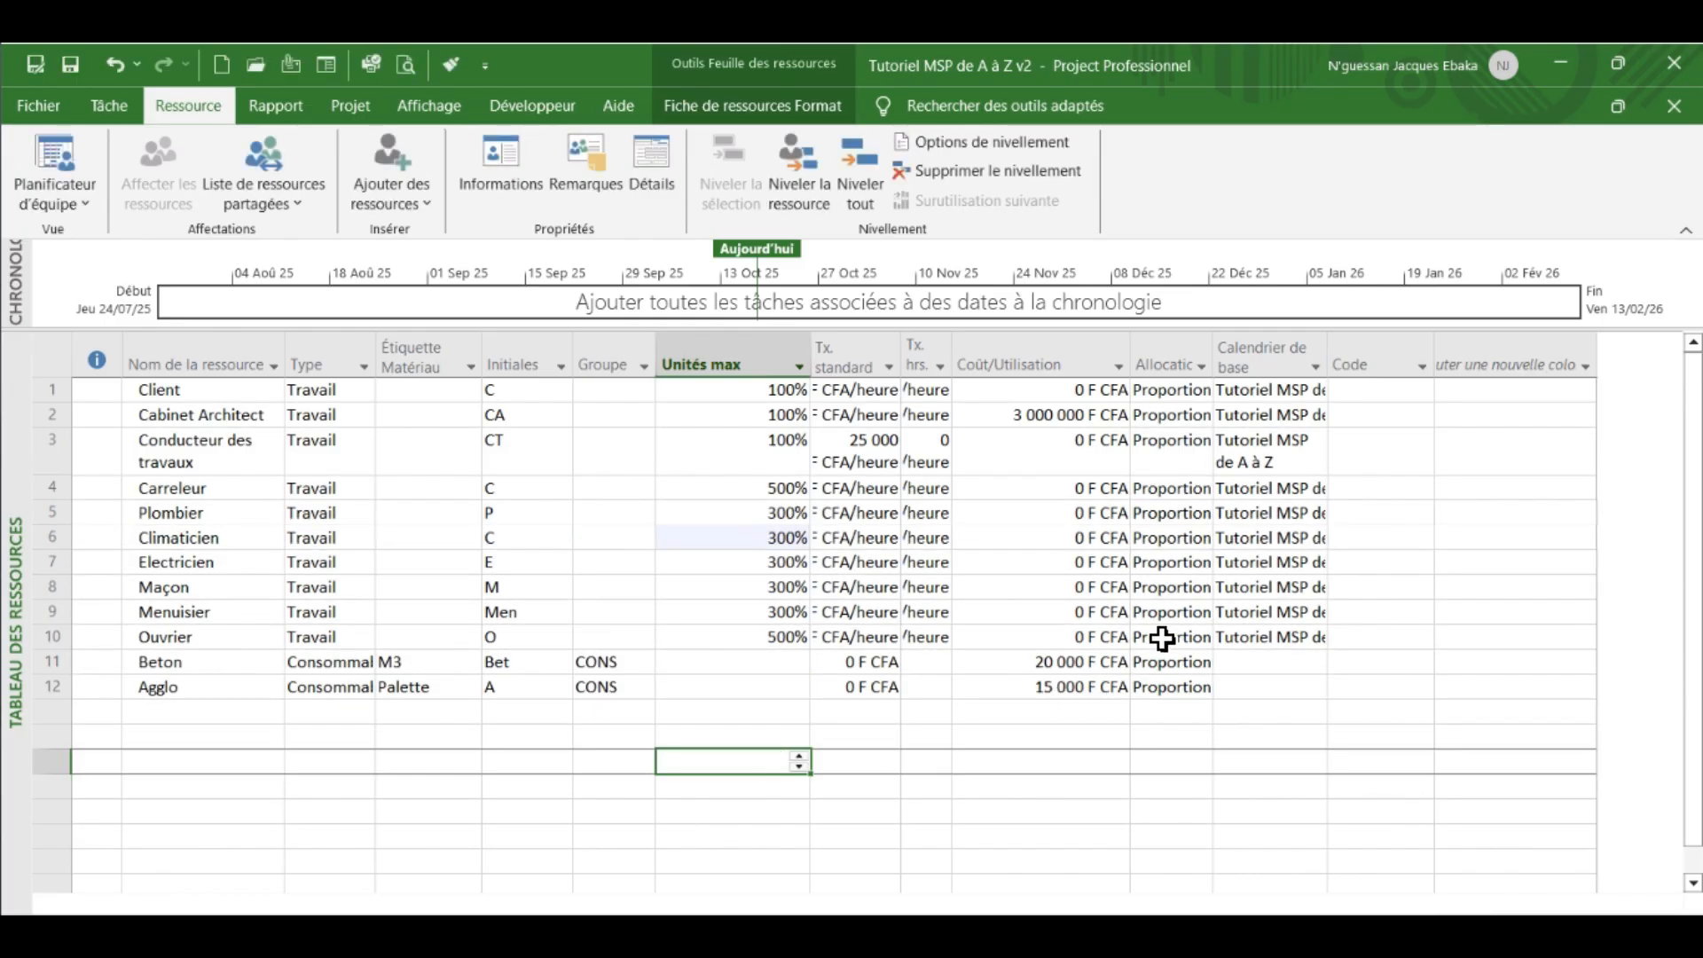
right_click(18, 449)
left_click(116, 522)
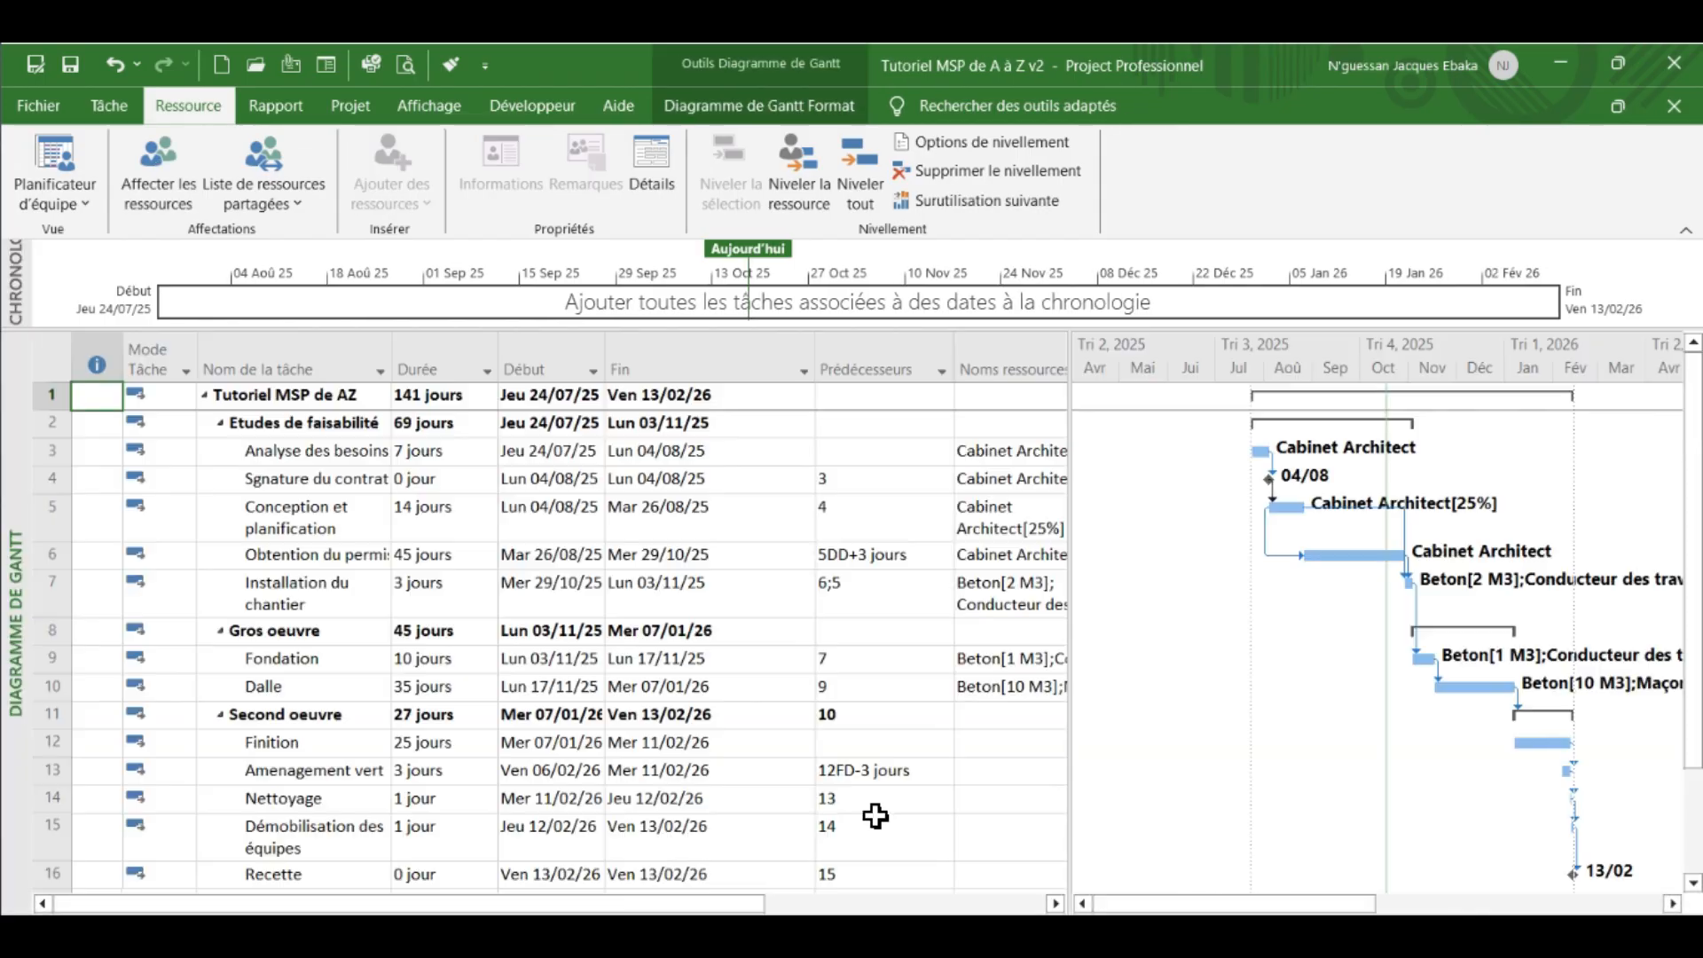
scroll(864, 597, "down", 3)
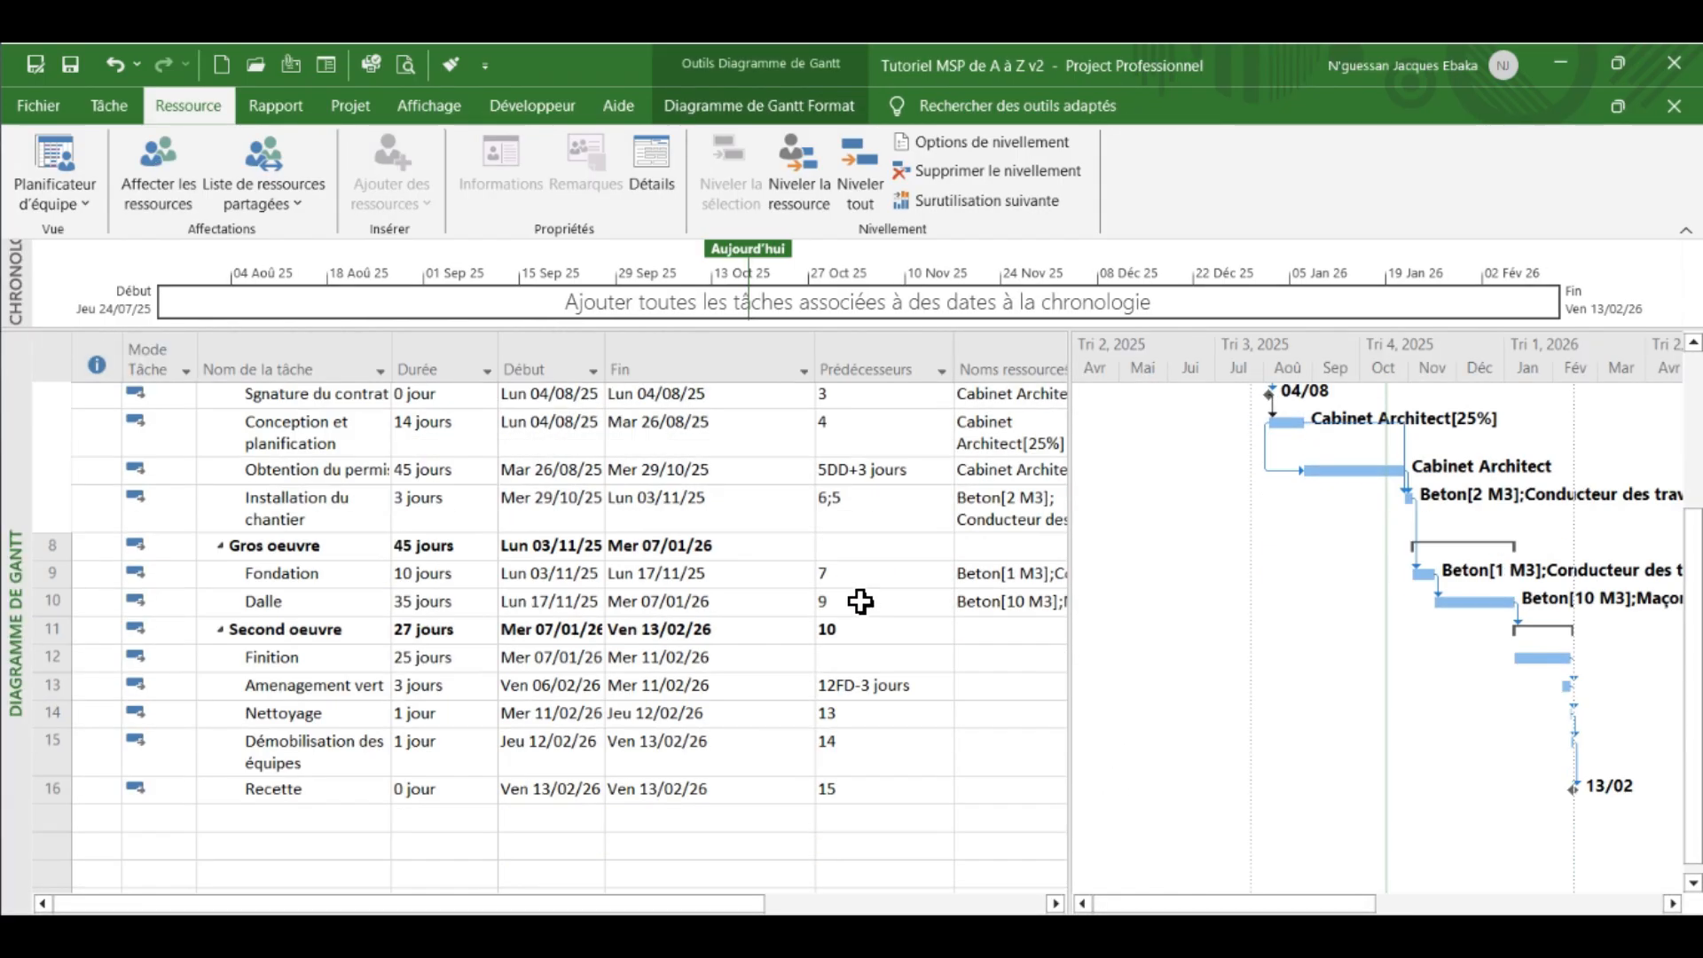
scroll(864, 601, "up", 2)
left_click(306, 667)
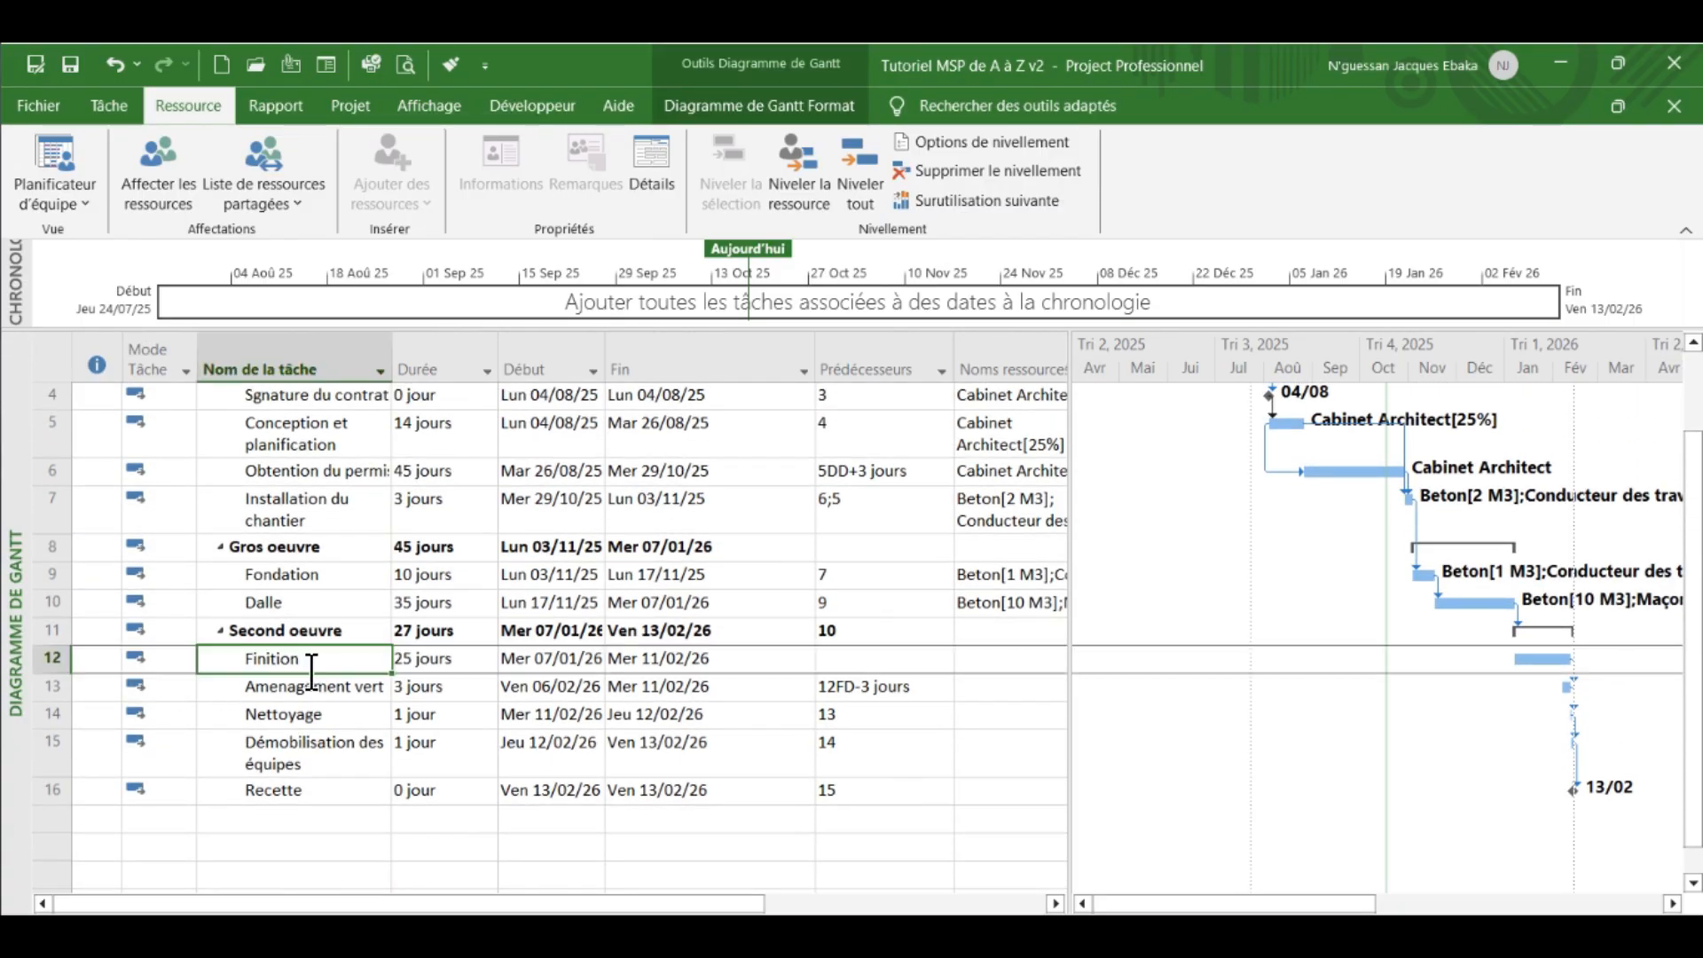
left_click(167, 204)
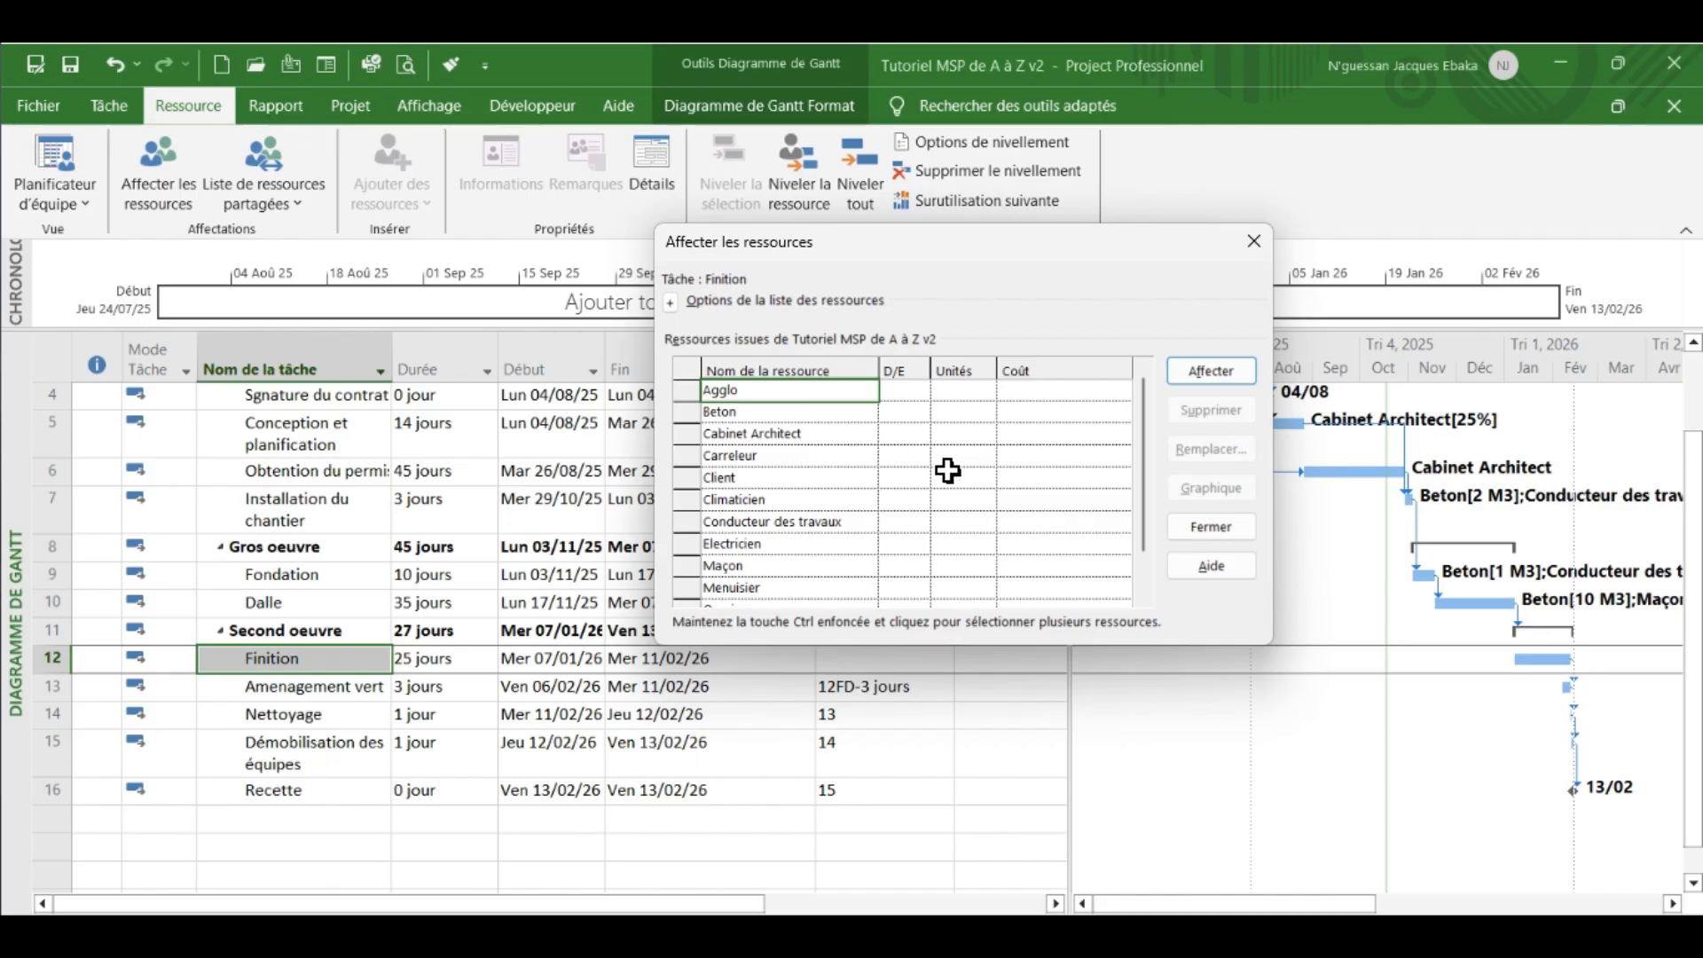
mouse_move(1142, 444)
left_mouse_down()
mouse_move(1146, 519)
mouse_move(1141, 470)
left_mouse_up()
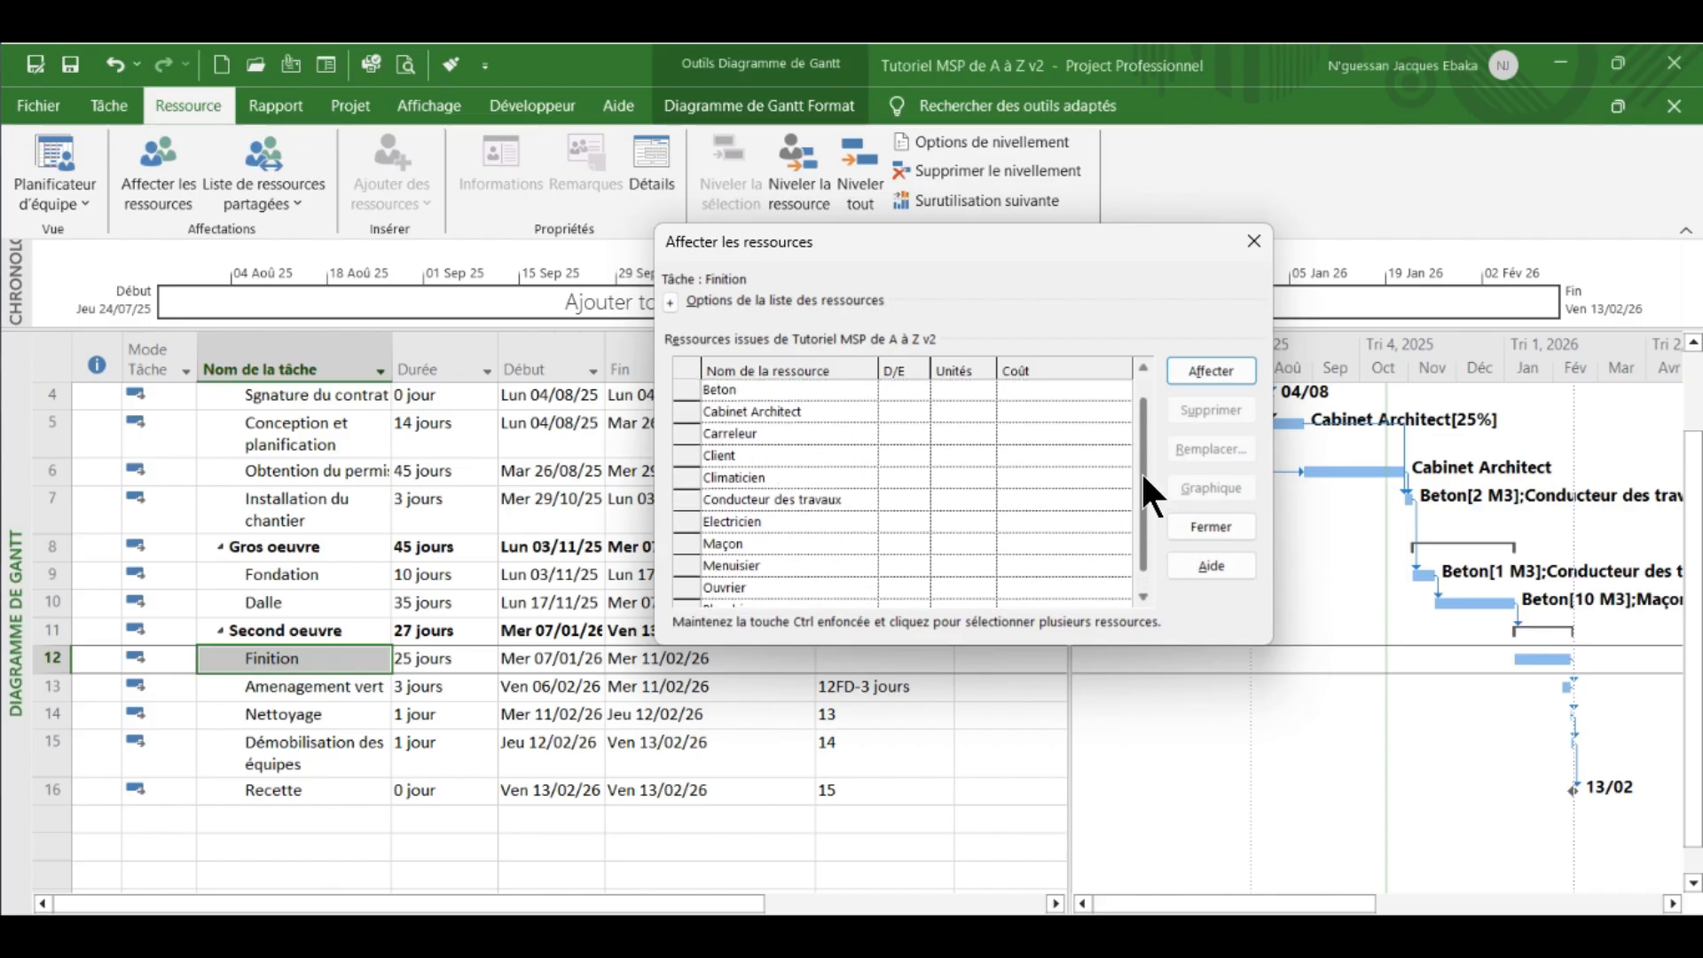
left_click(1253, 240)
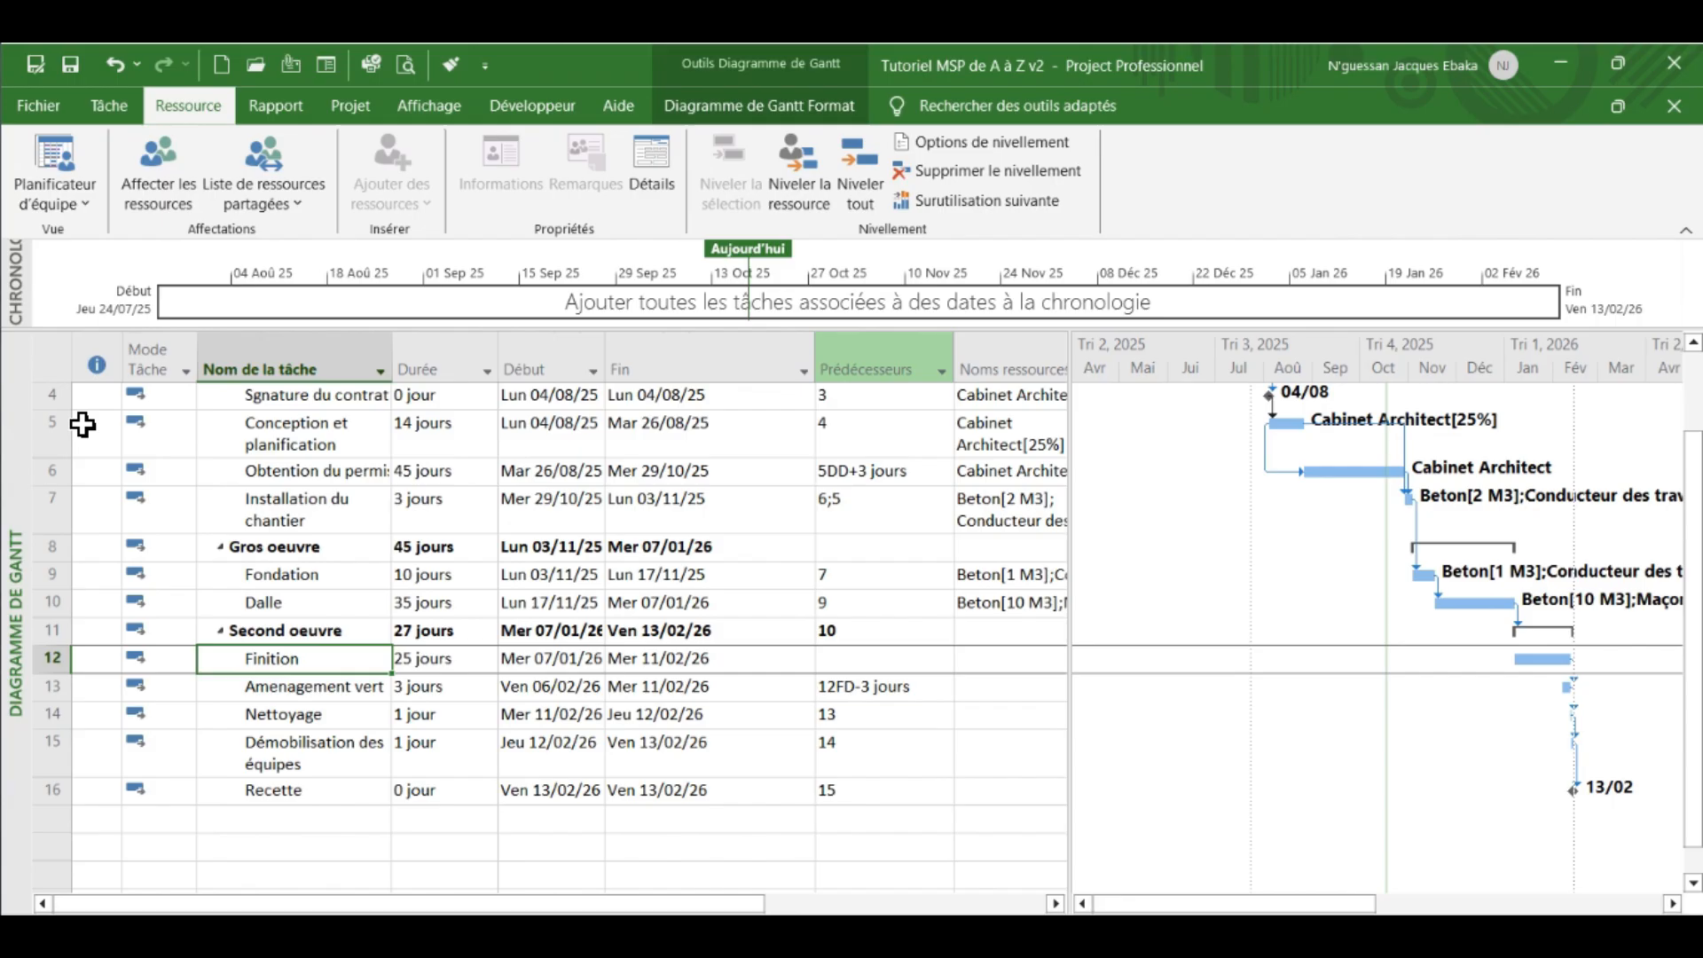
right_click(13, 480)
left_click(36, 811)
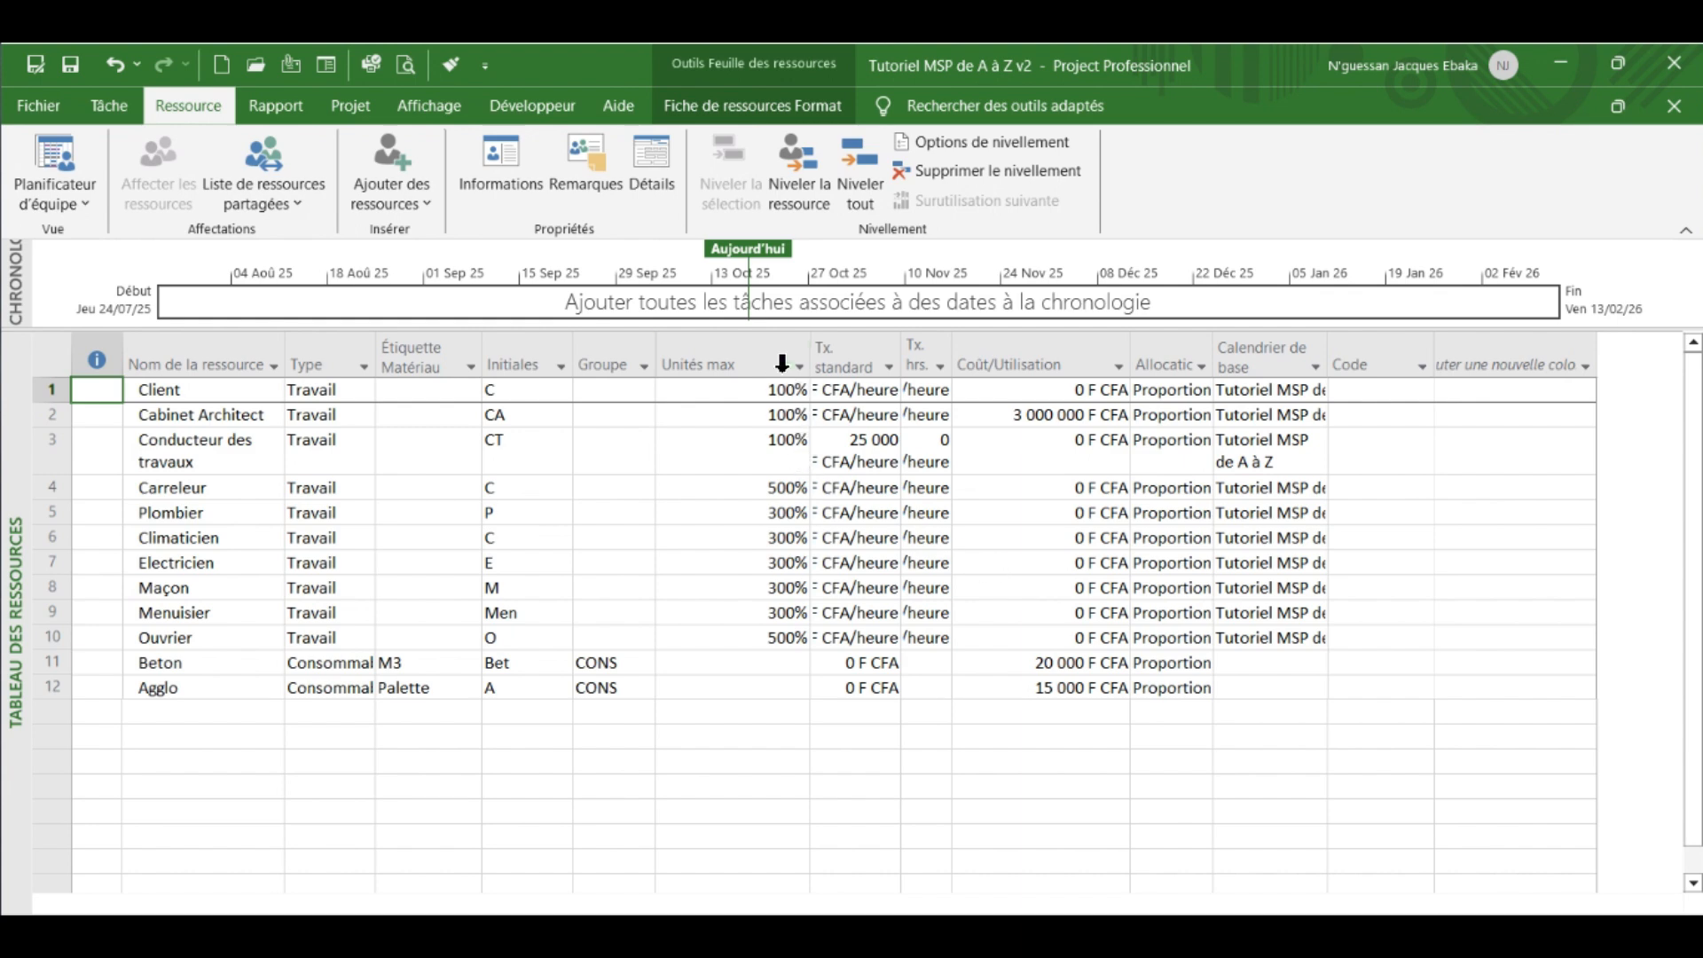
- Narrow the Unités max column, widen Tx. standard, and set Carreleur's standard rate to 10 000 F CFA/heure
left_click_drag(810, 354, 731, 388)
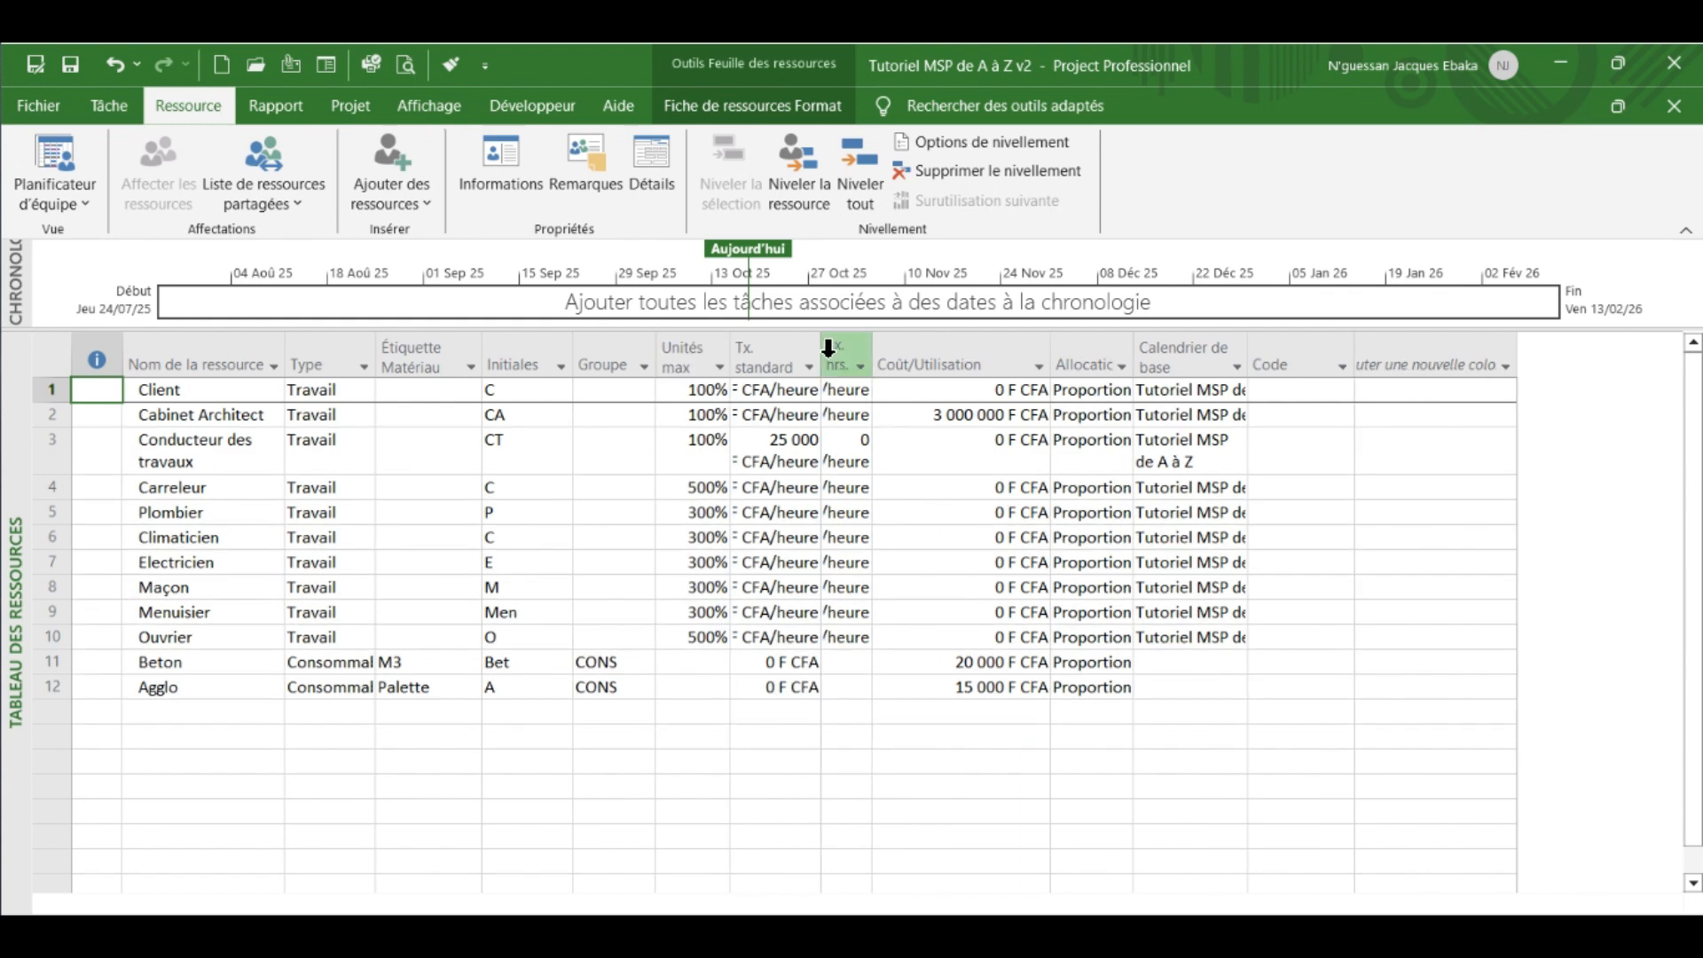
left_click_drag(821, 354, 940, 354)
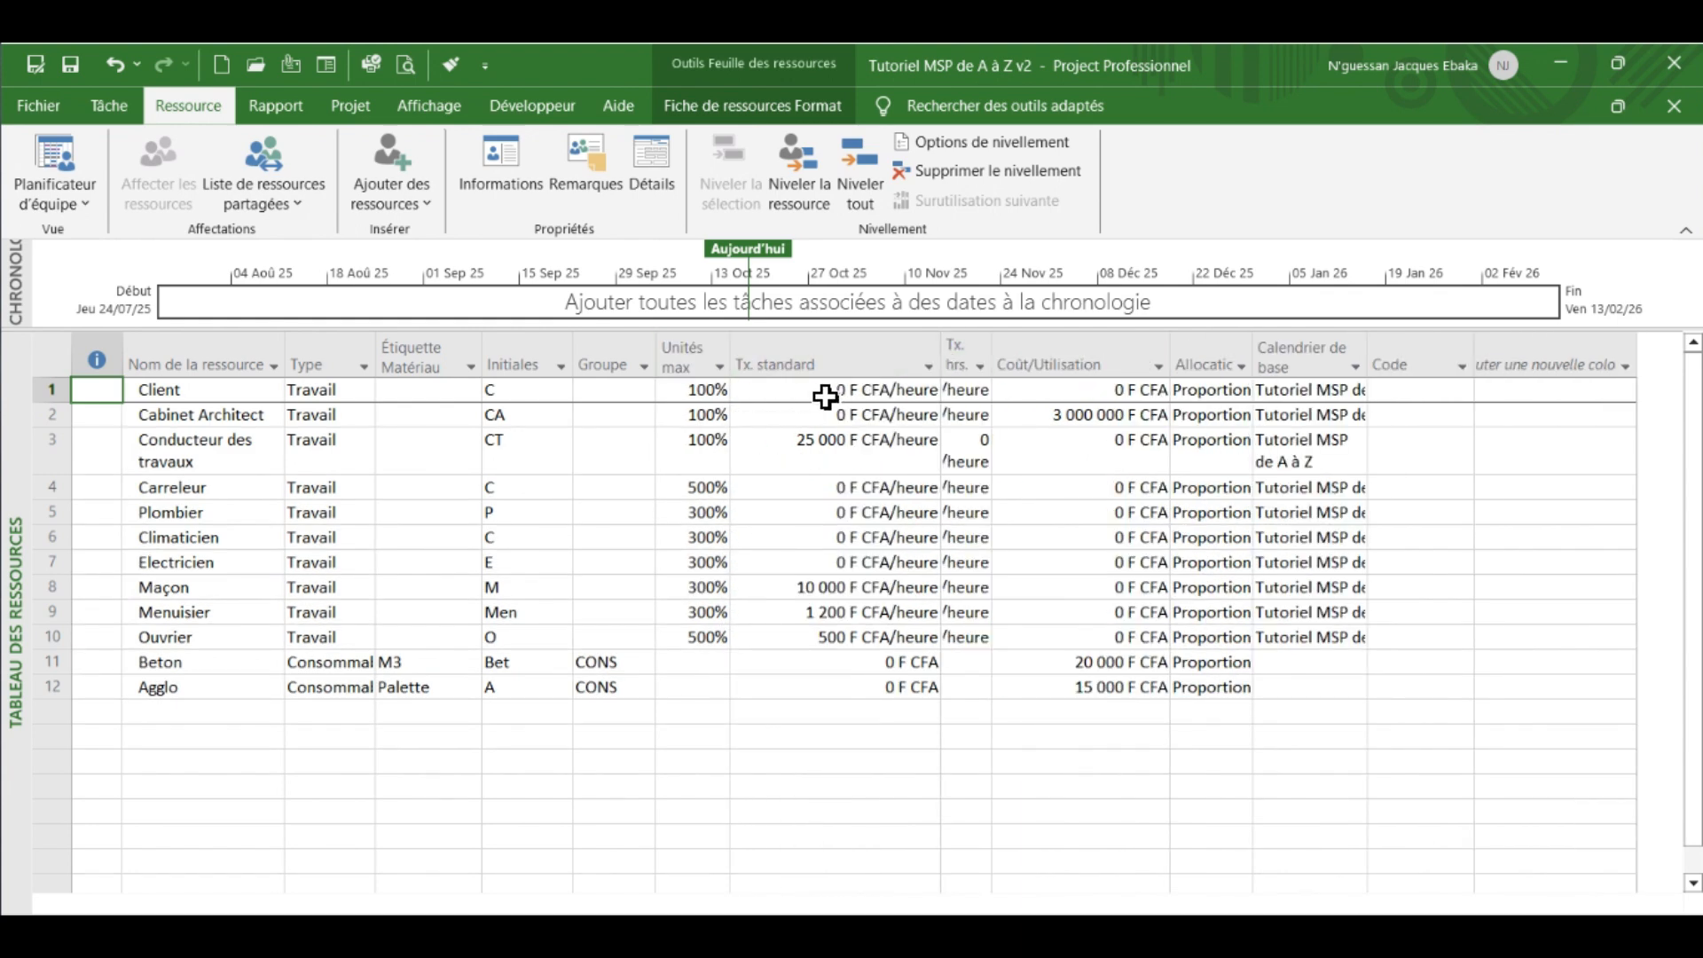
left_click(799, 490)
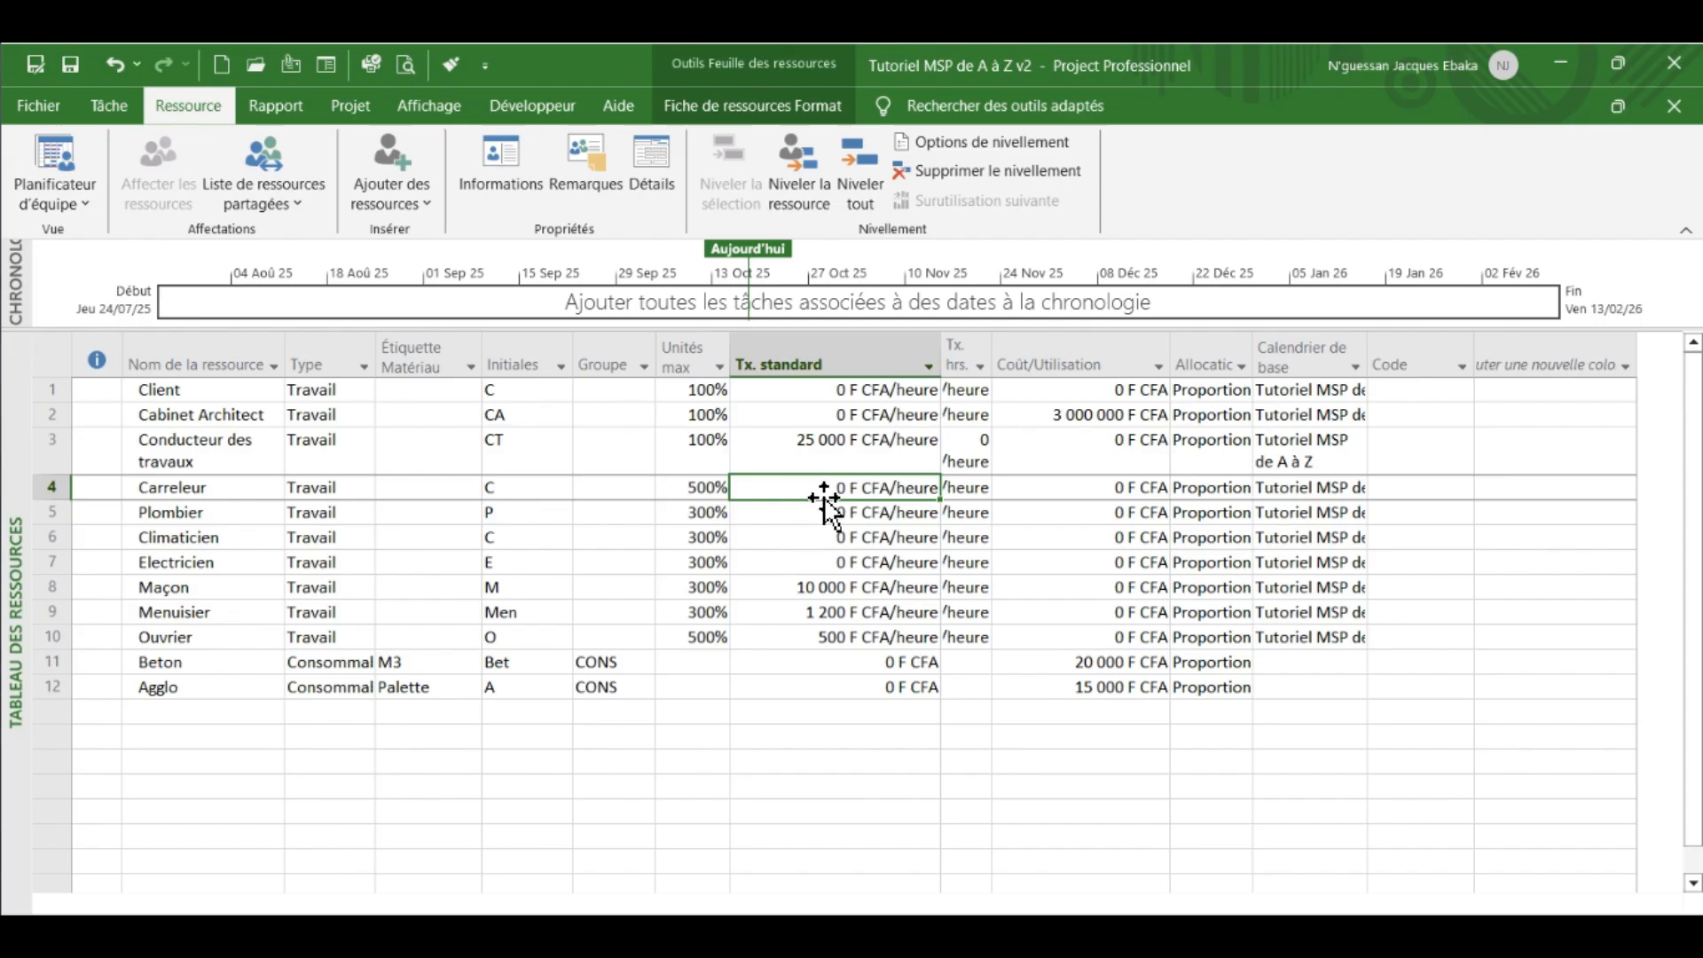
type("10000")
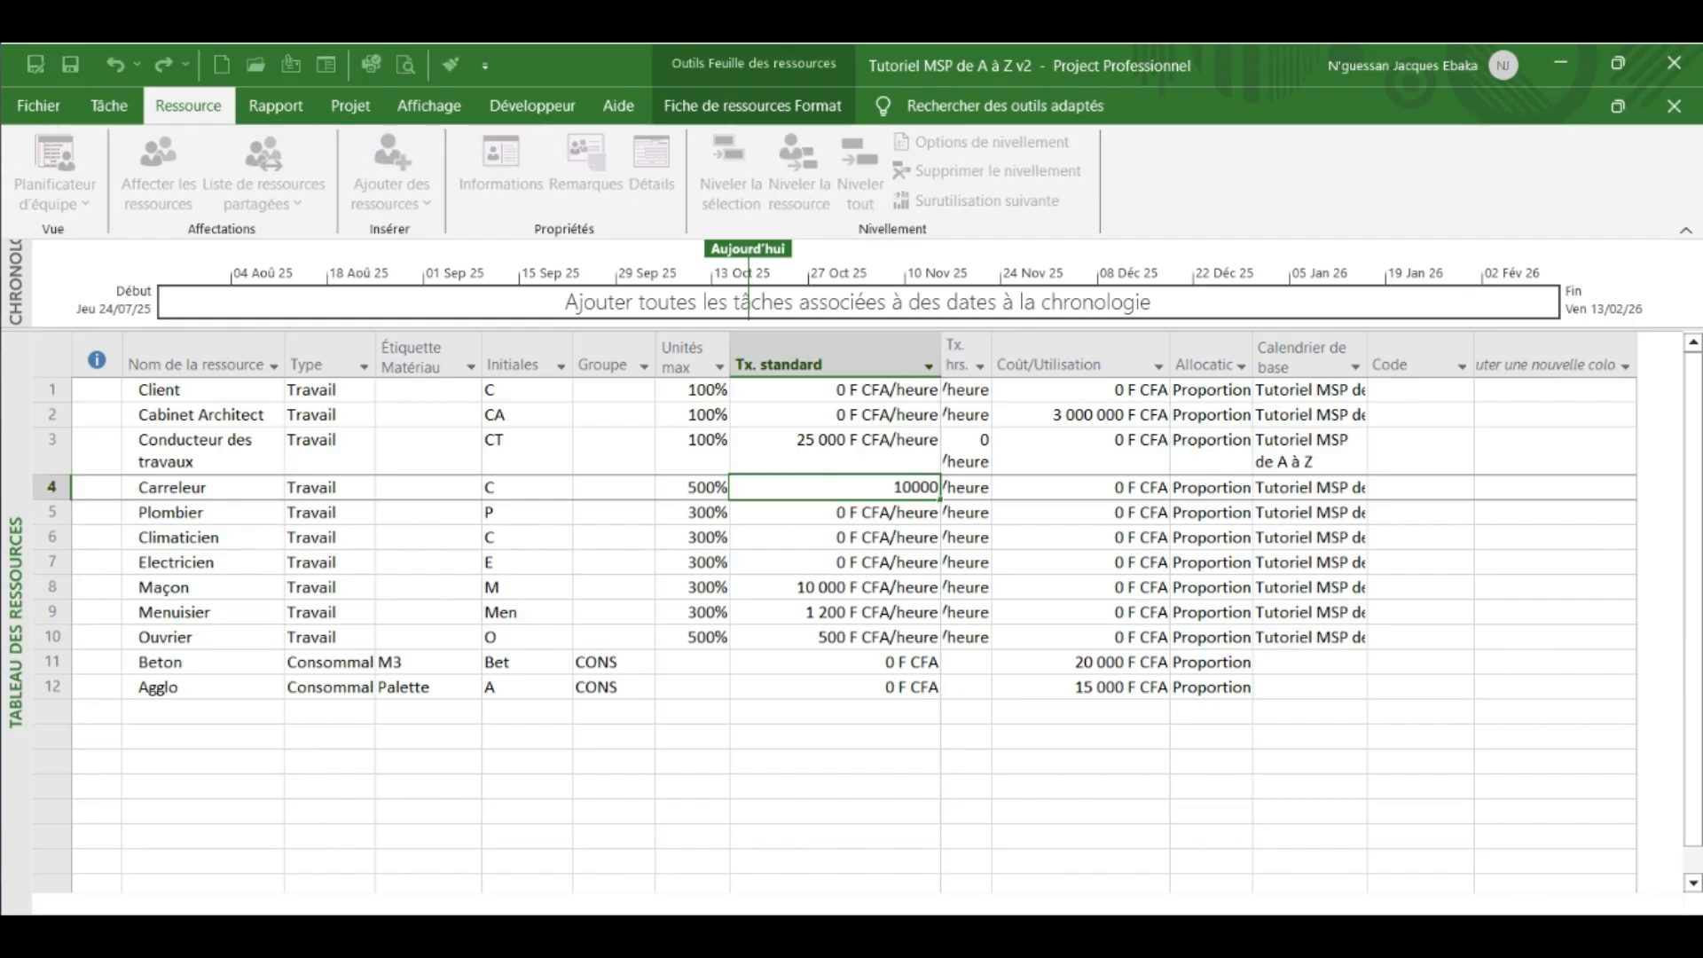
key("Return")
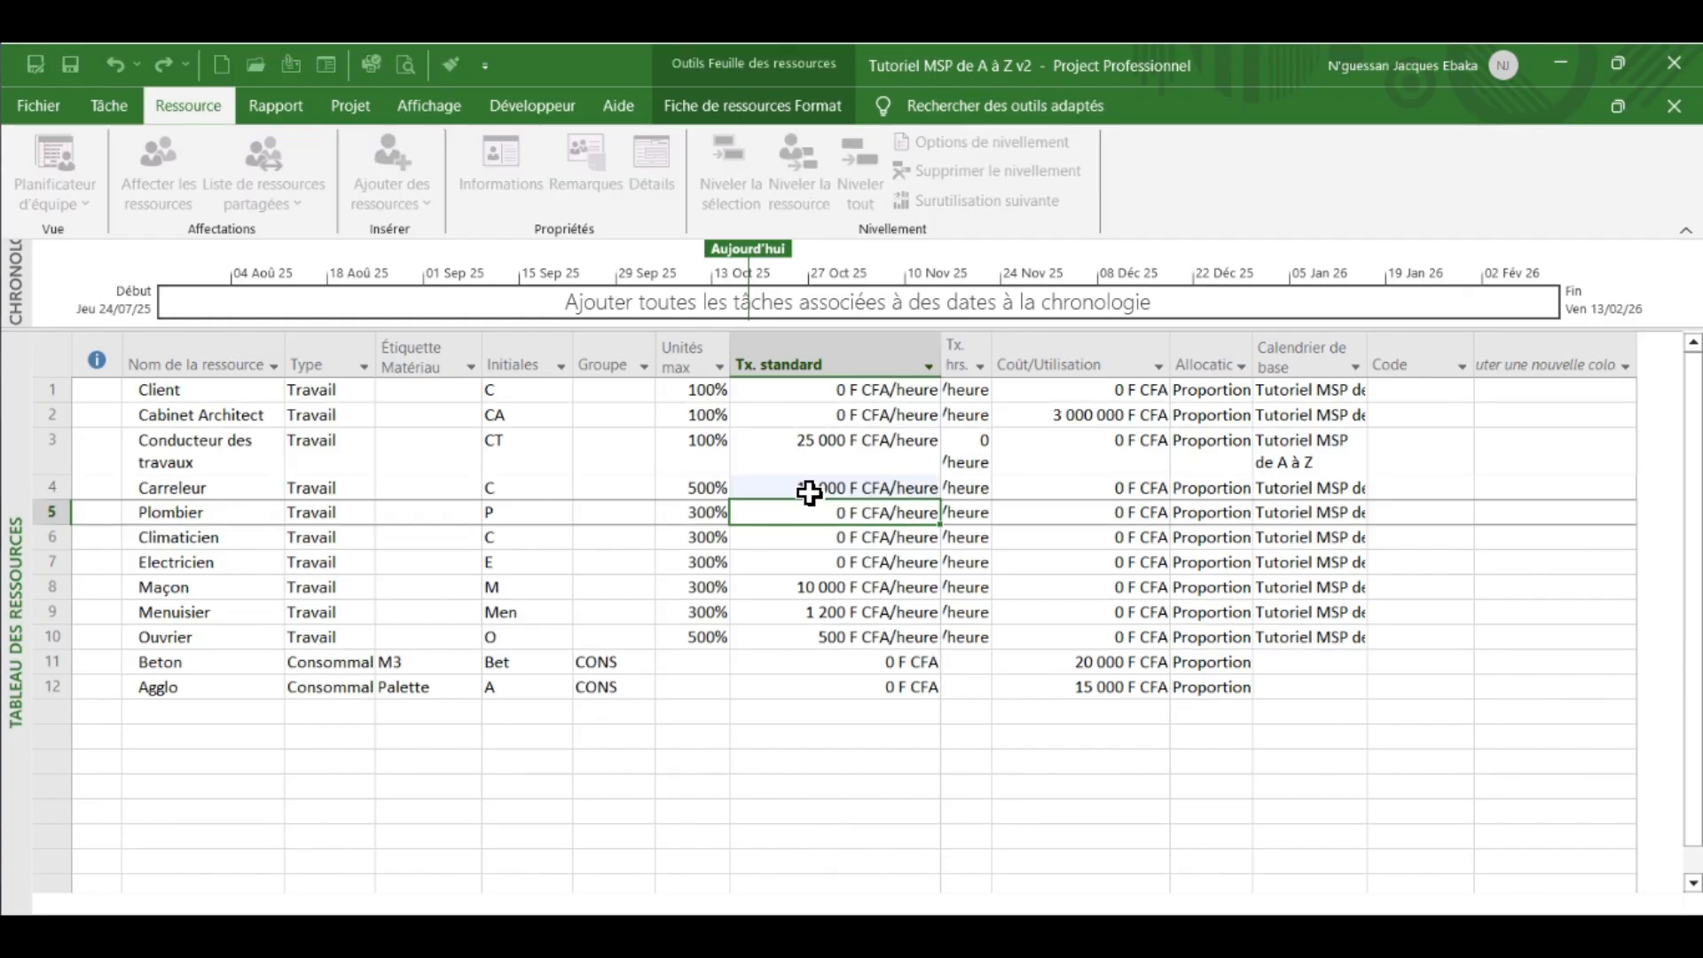
- Set the standard rates of Plombier, Climaticien and Electricien to 10 000 F CFA/heure each
key("BackSpace")
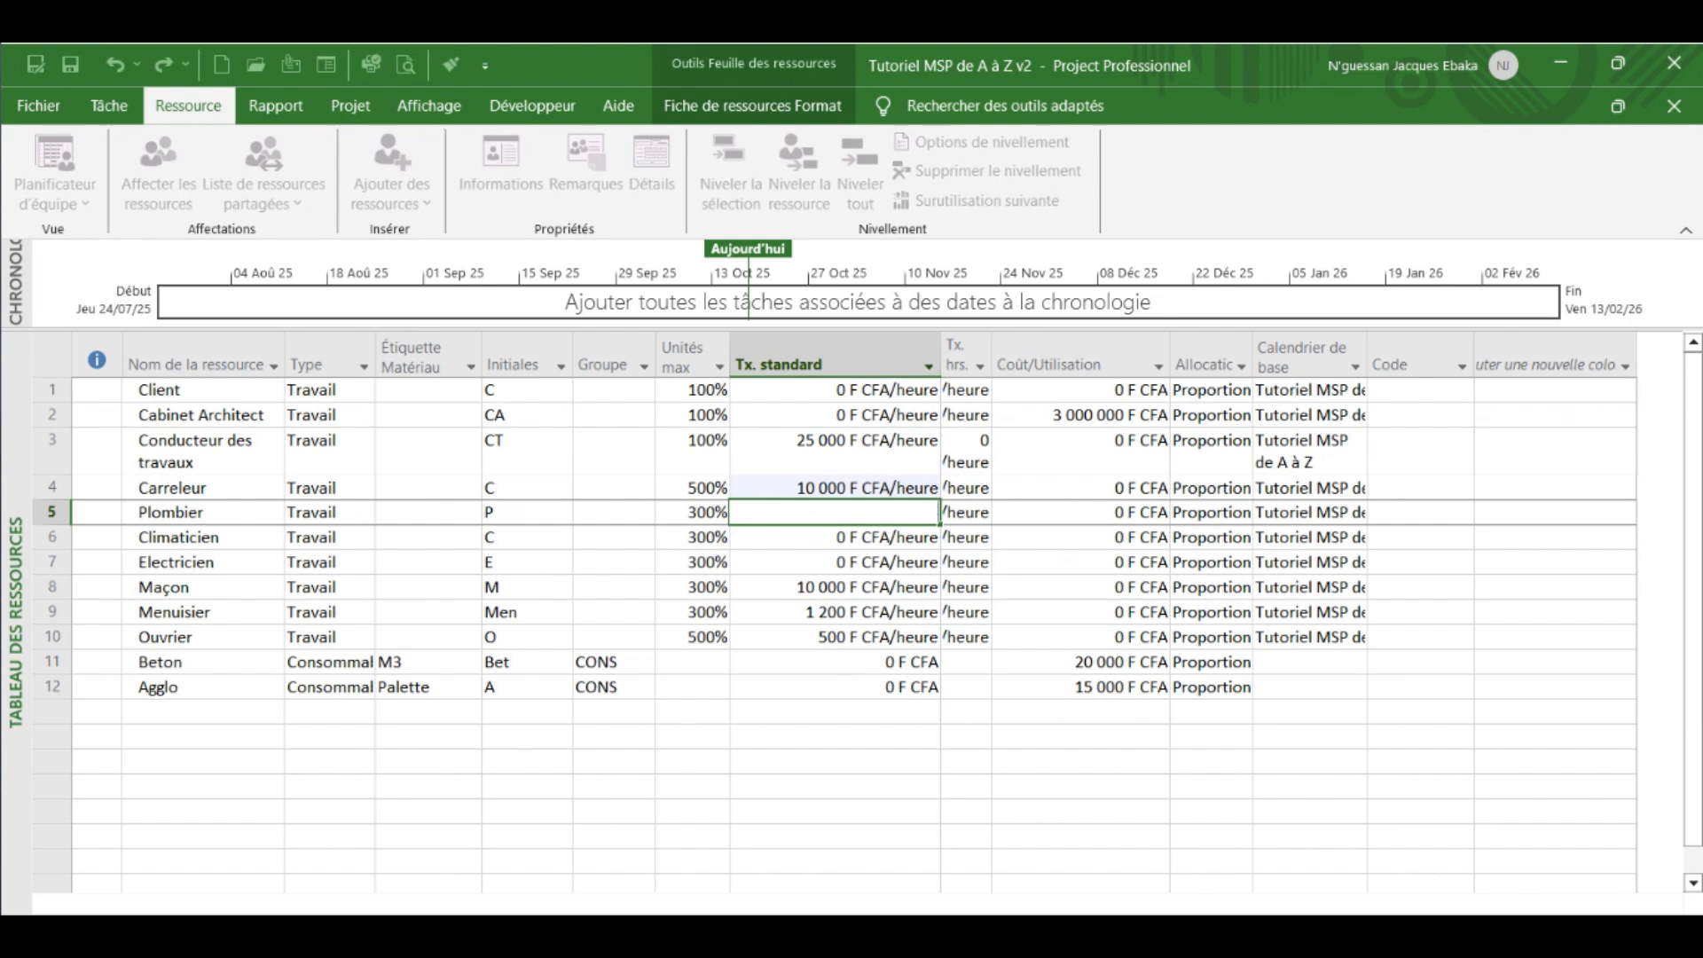
type("10000")
key("Return")
type("10000")
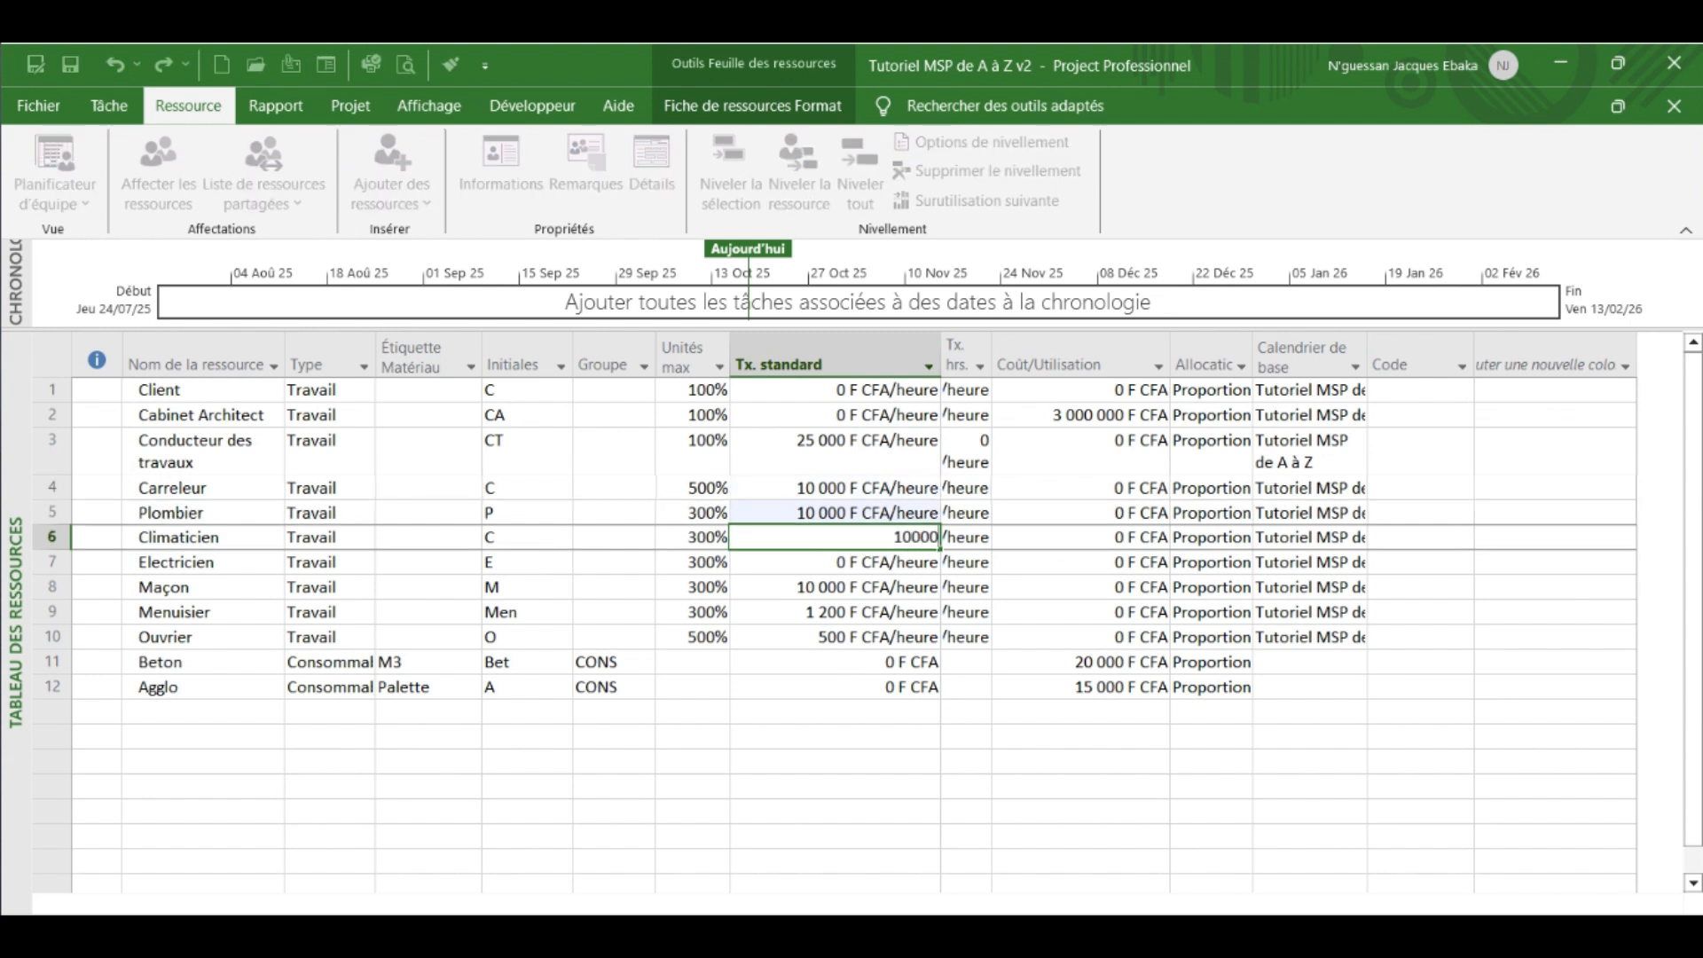
key("Return")
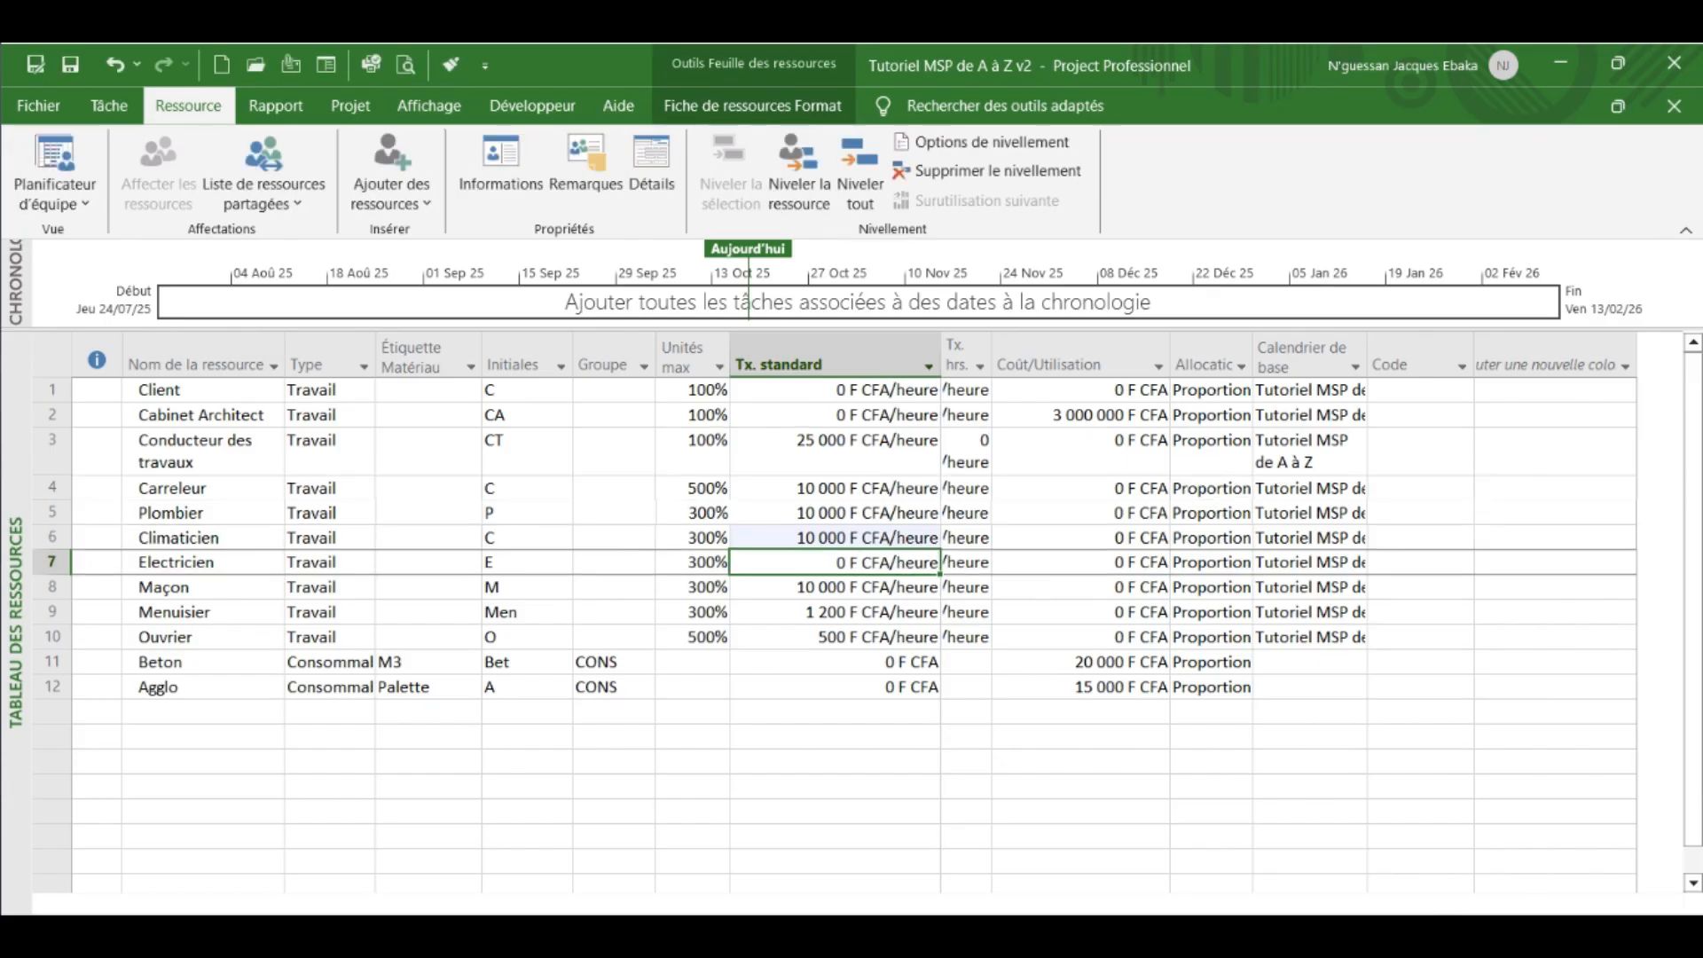
type("10000")
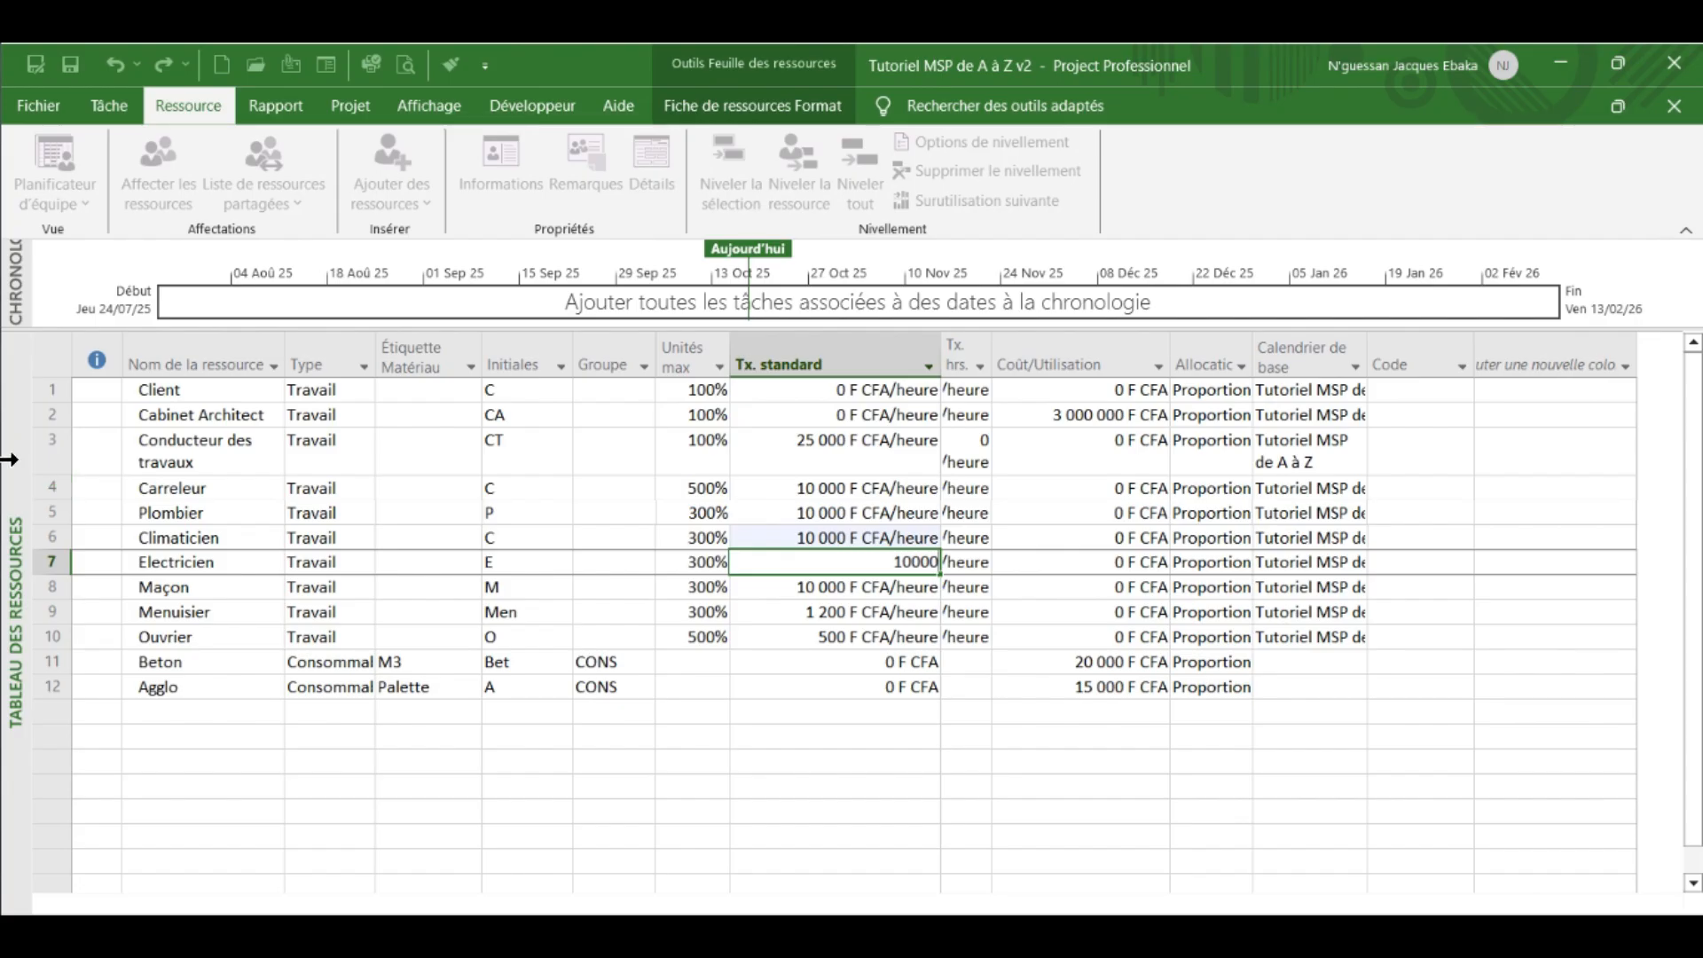
key("Escape")
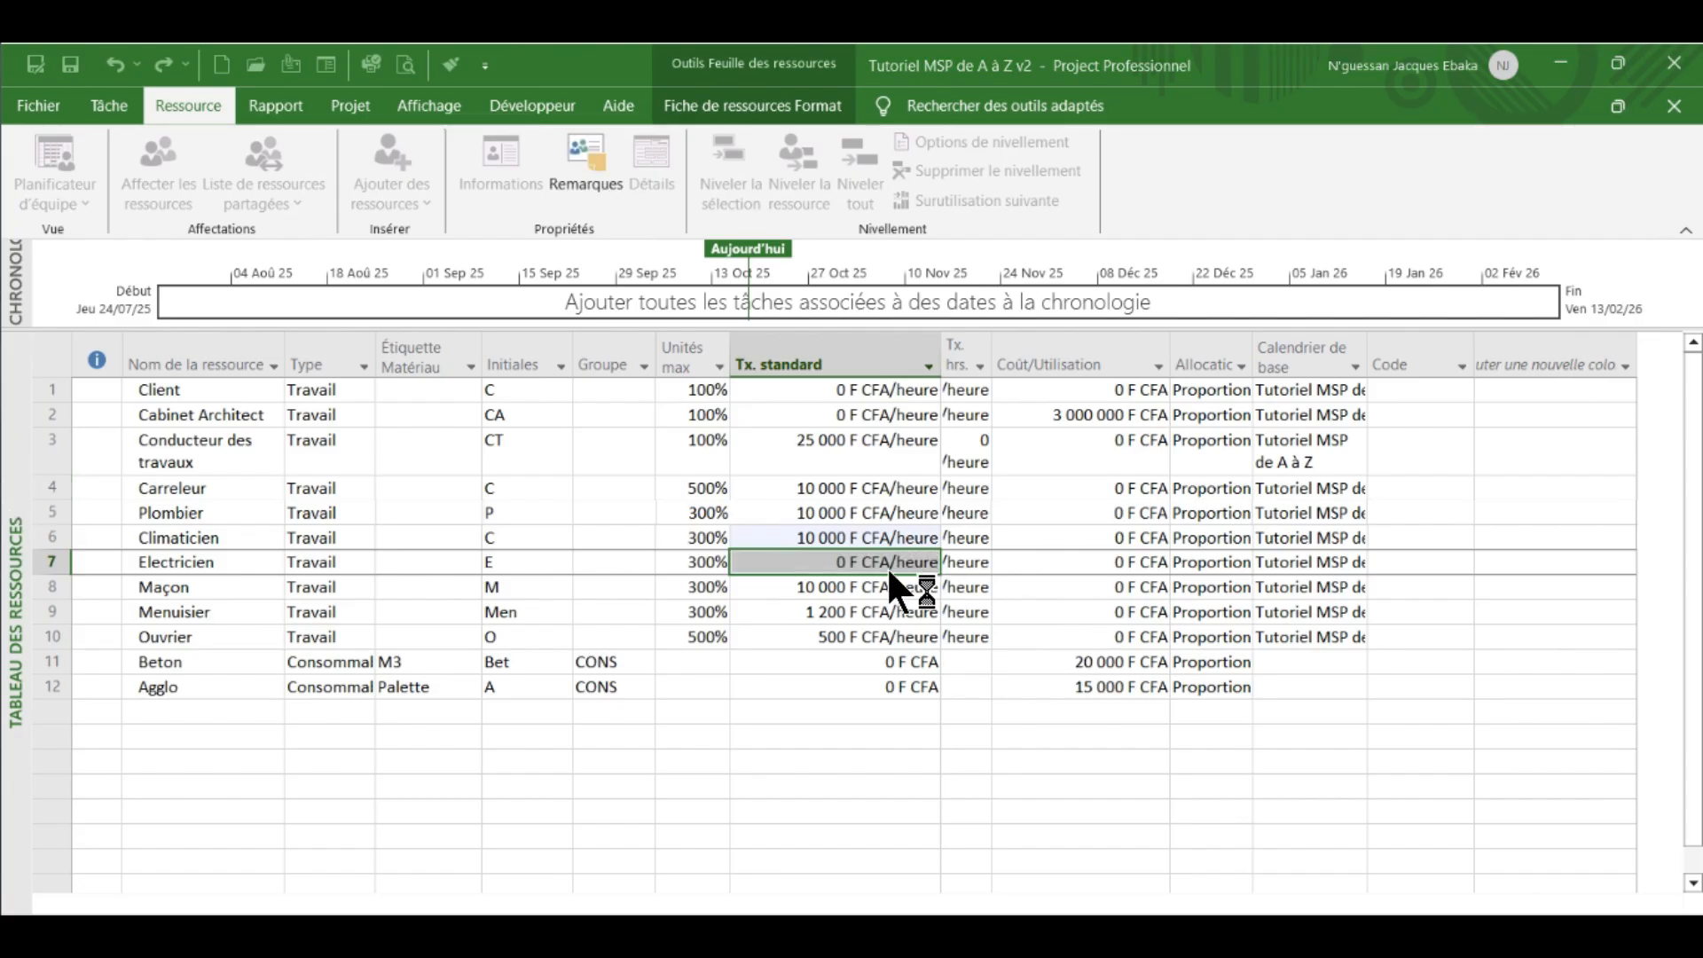
type("10000")
key("Return")
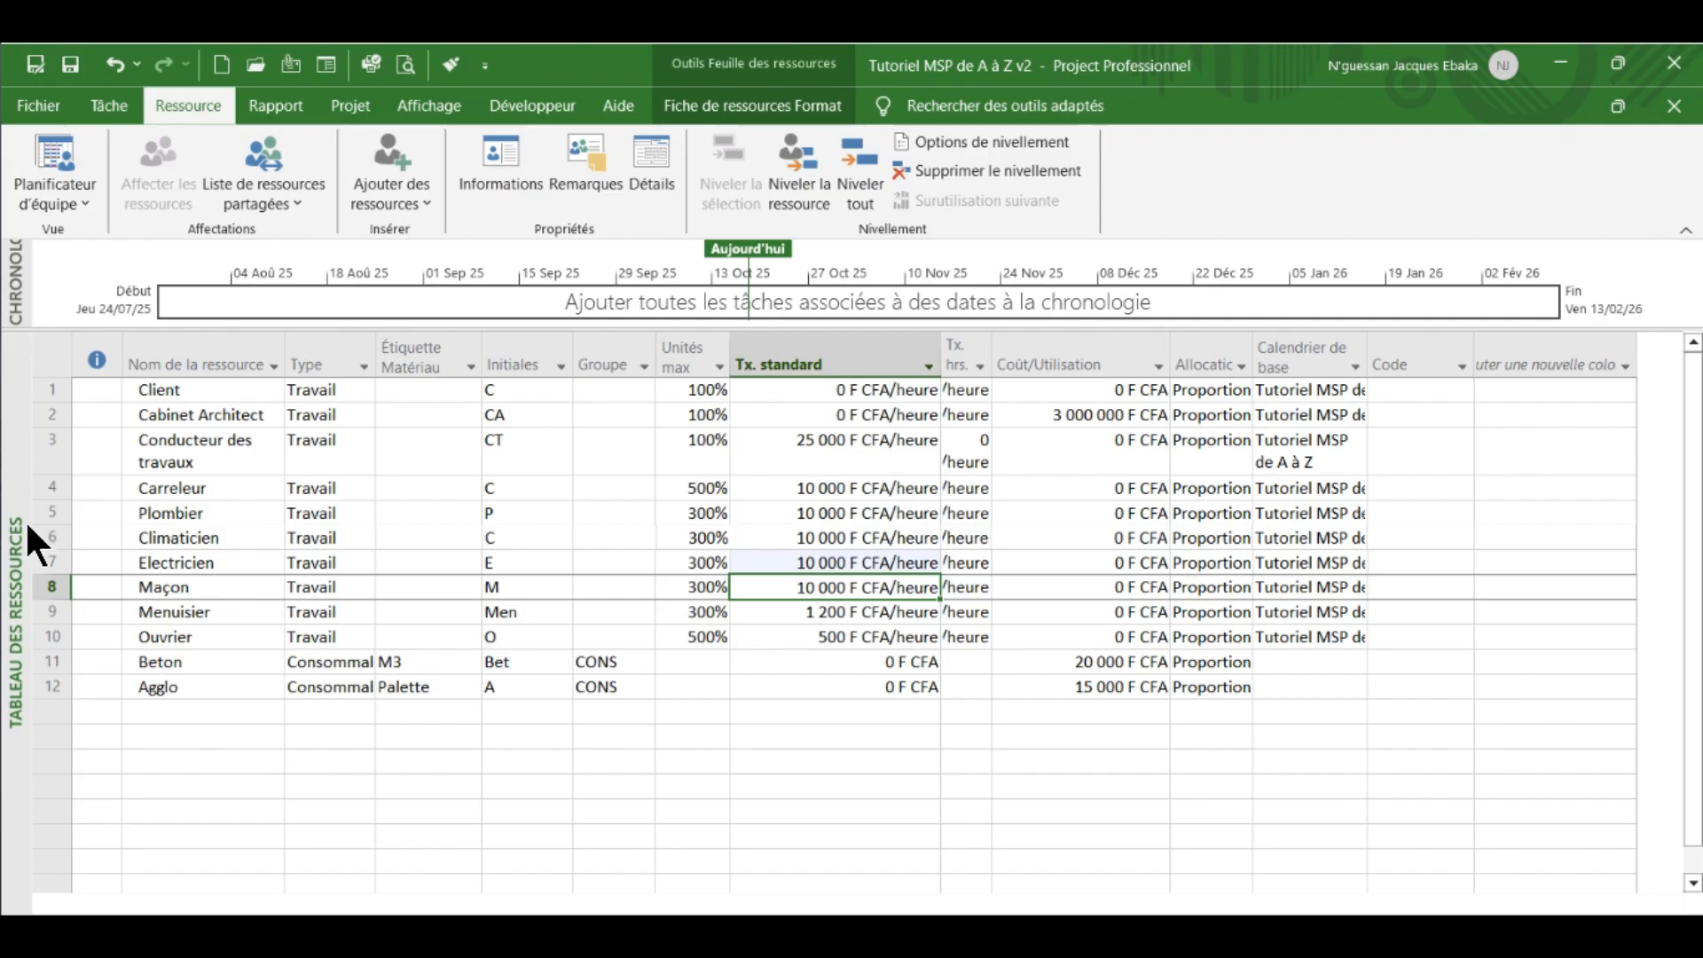
- Open resource assignment for the Finition task in the Gantt chart and check its required resources in the PDF
right_click(21, 454)
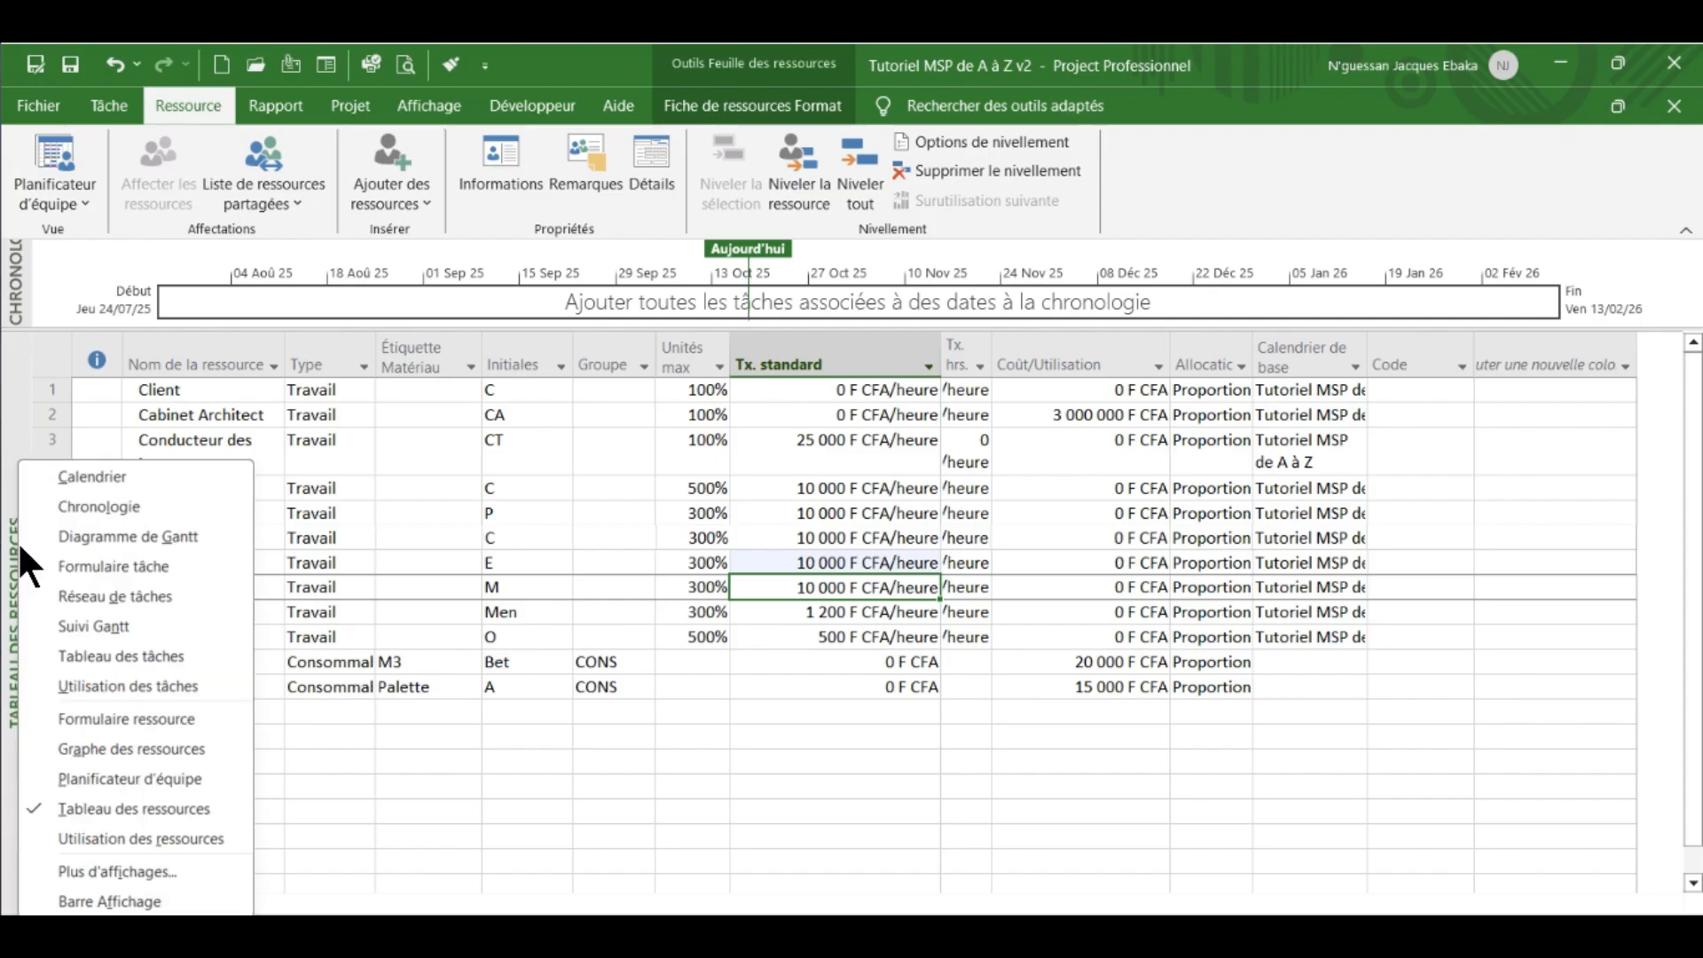
left_click(37, 538)
scroll(1153, 630, "down", 3)
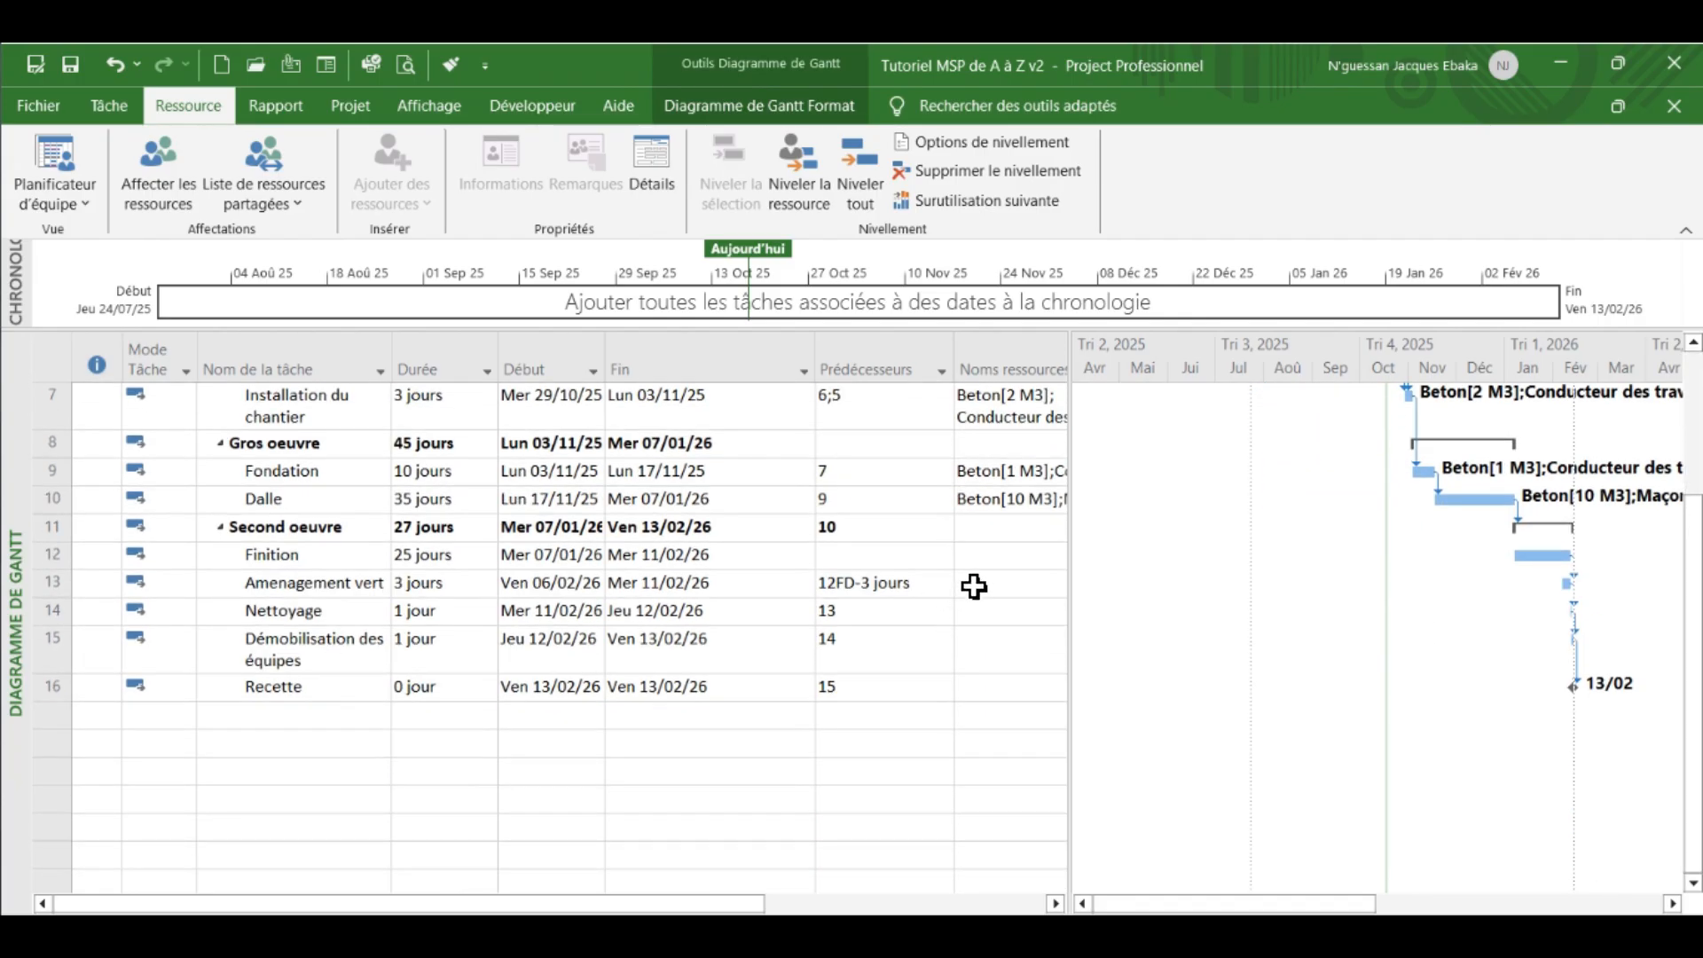
left_click(271, 554)
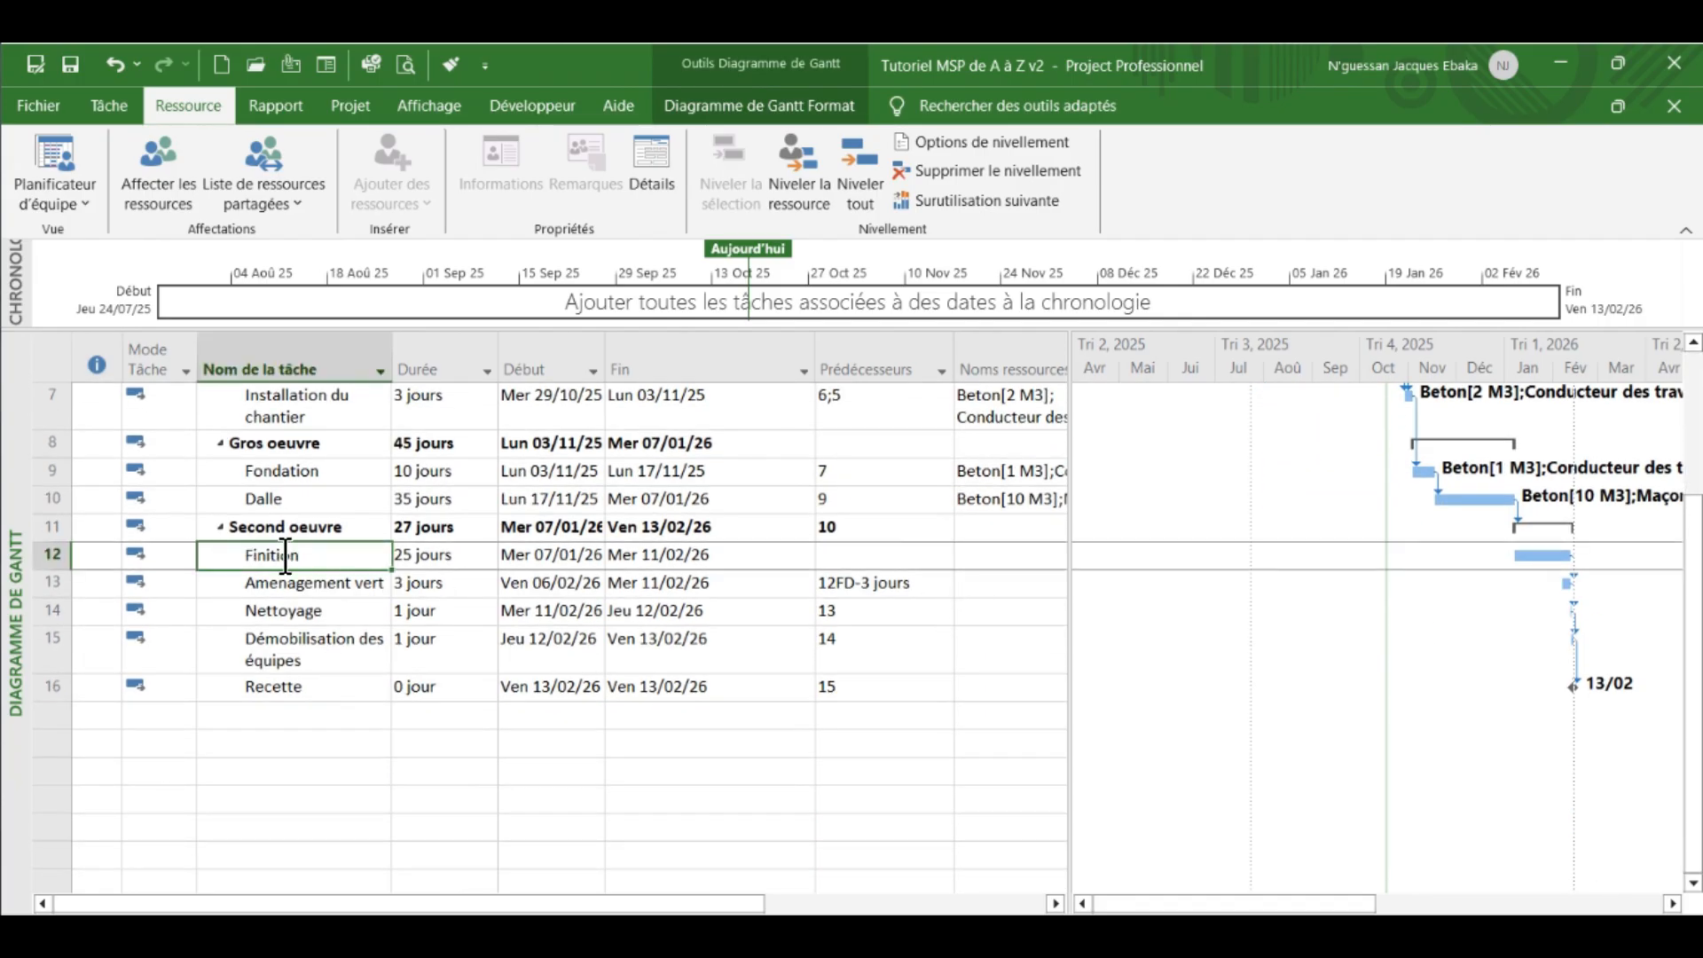
left_click(160, 200)
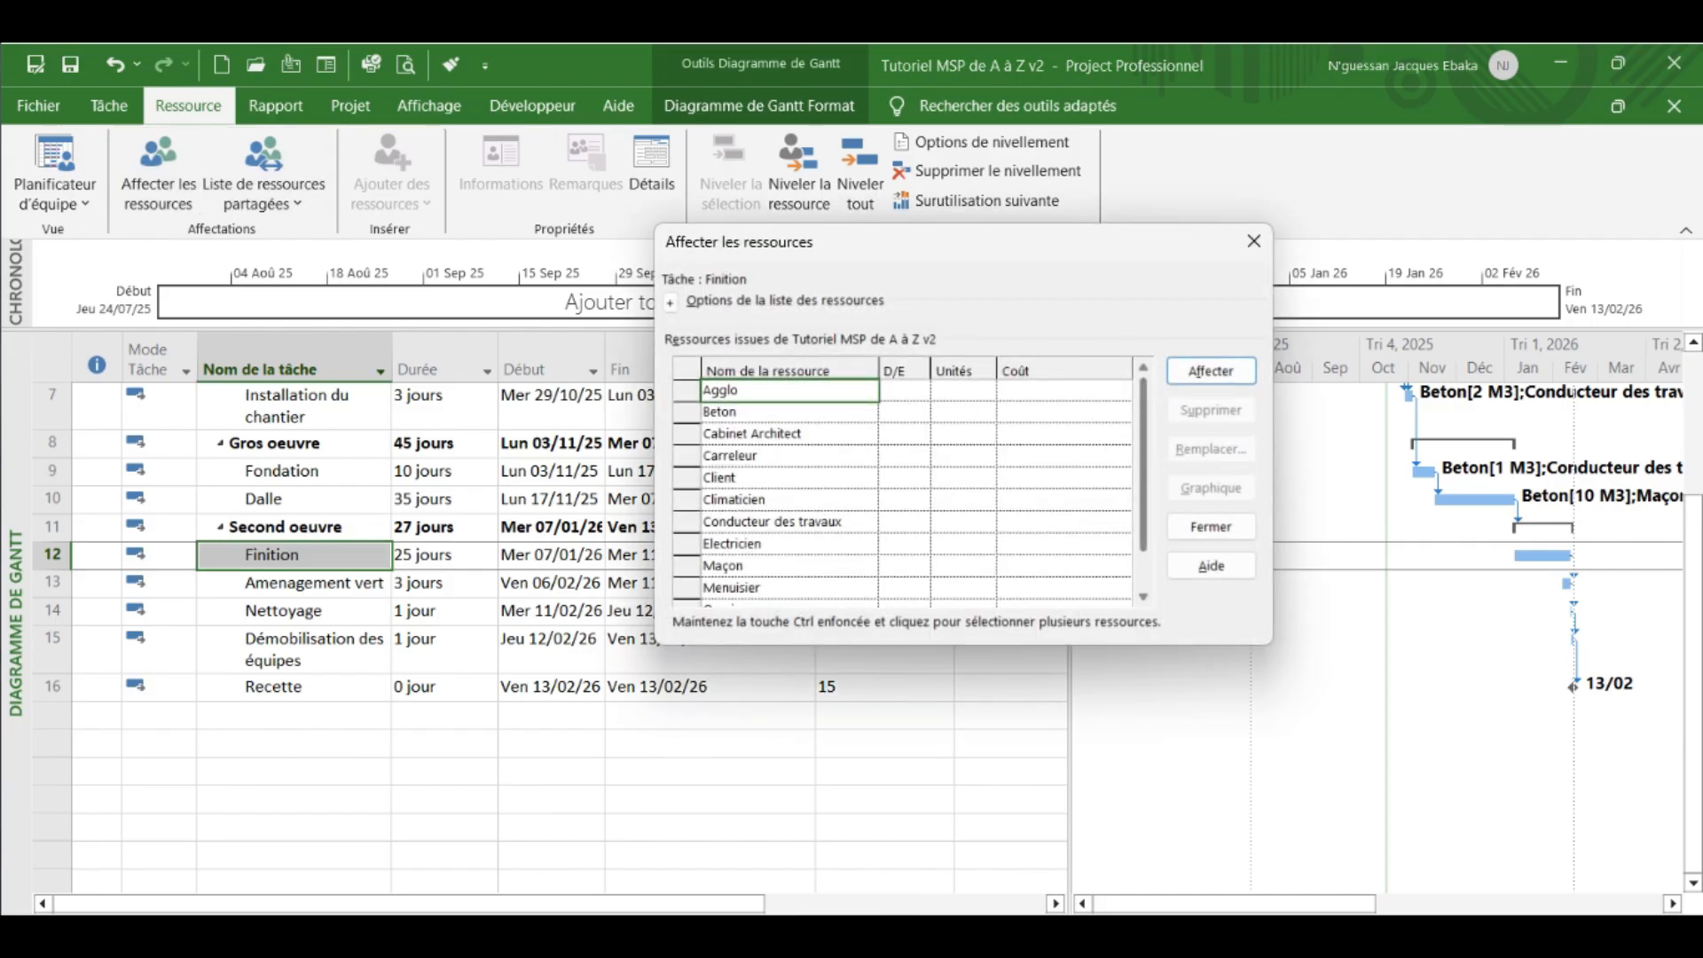
key("alt+Tab")
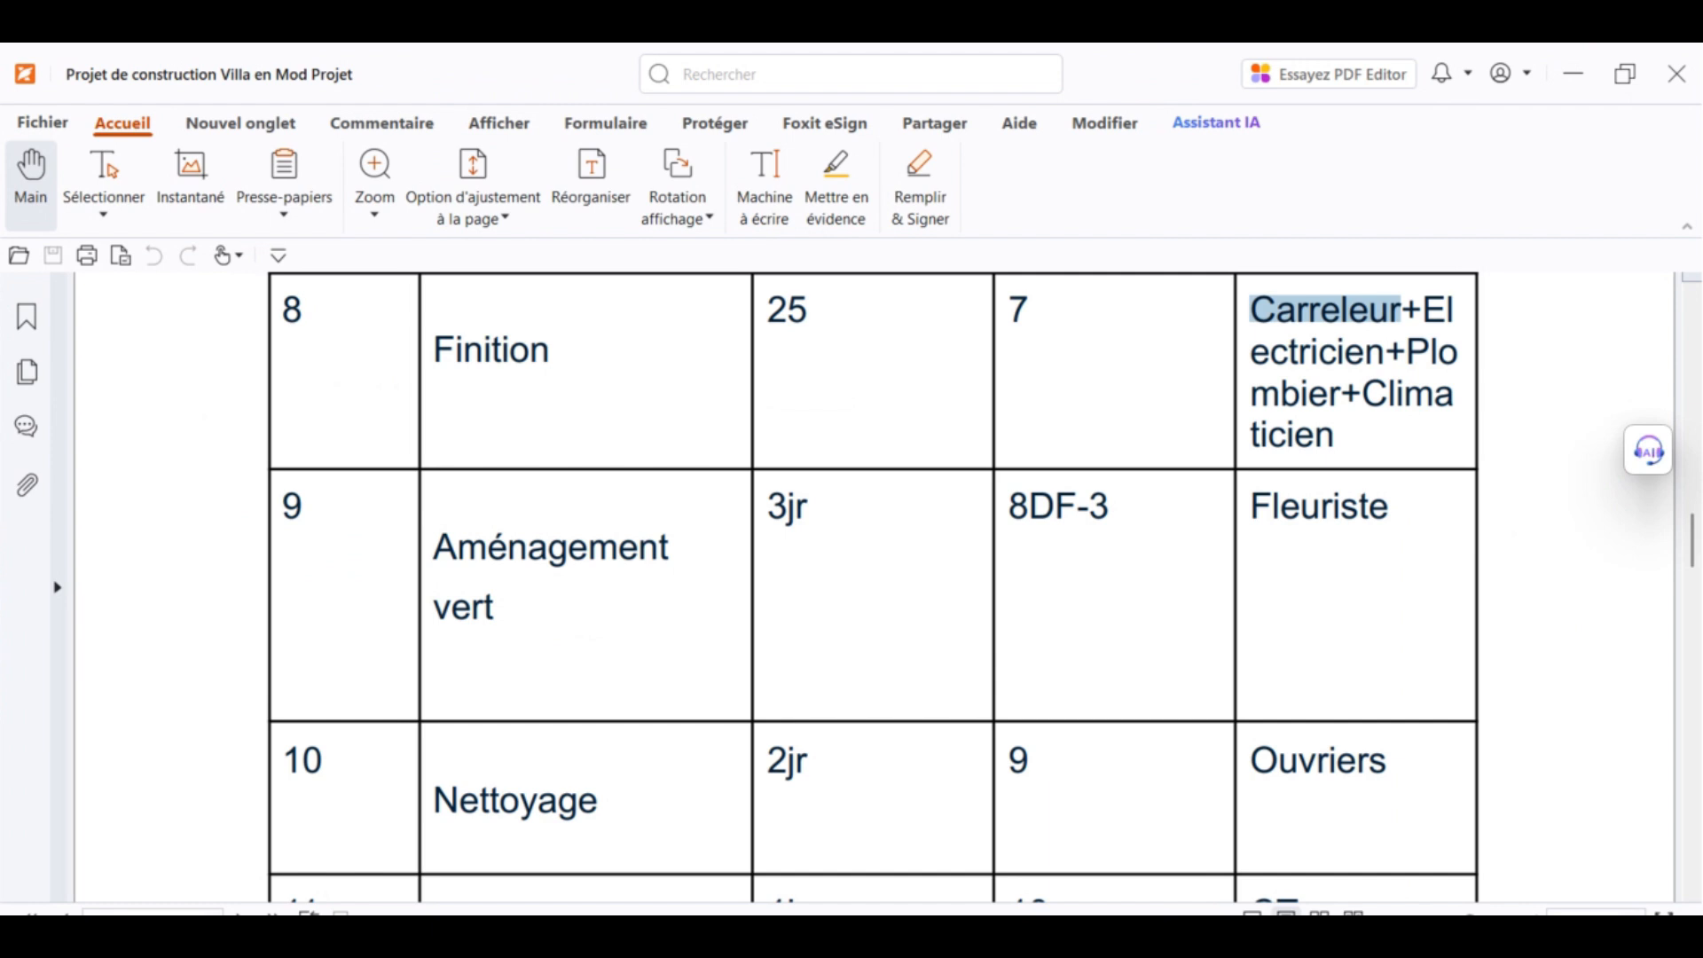
left_click(1184, 936)
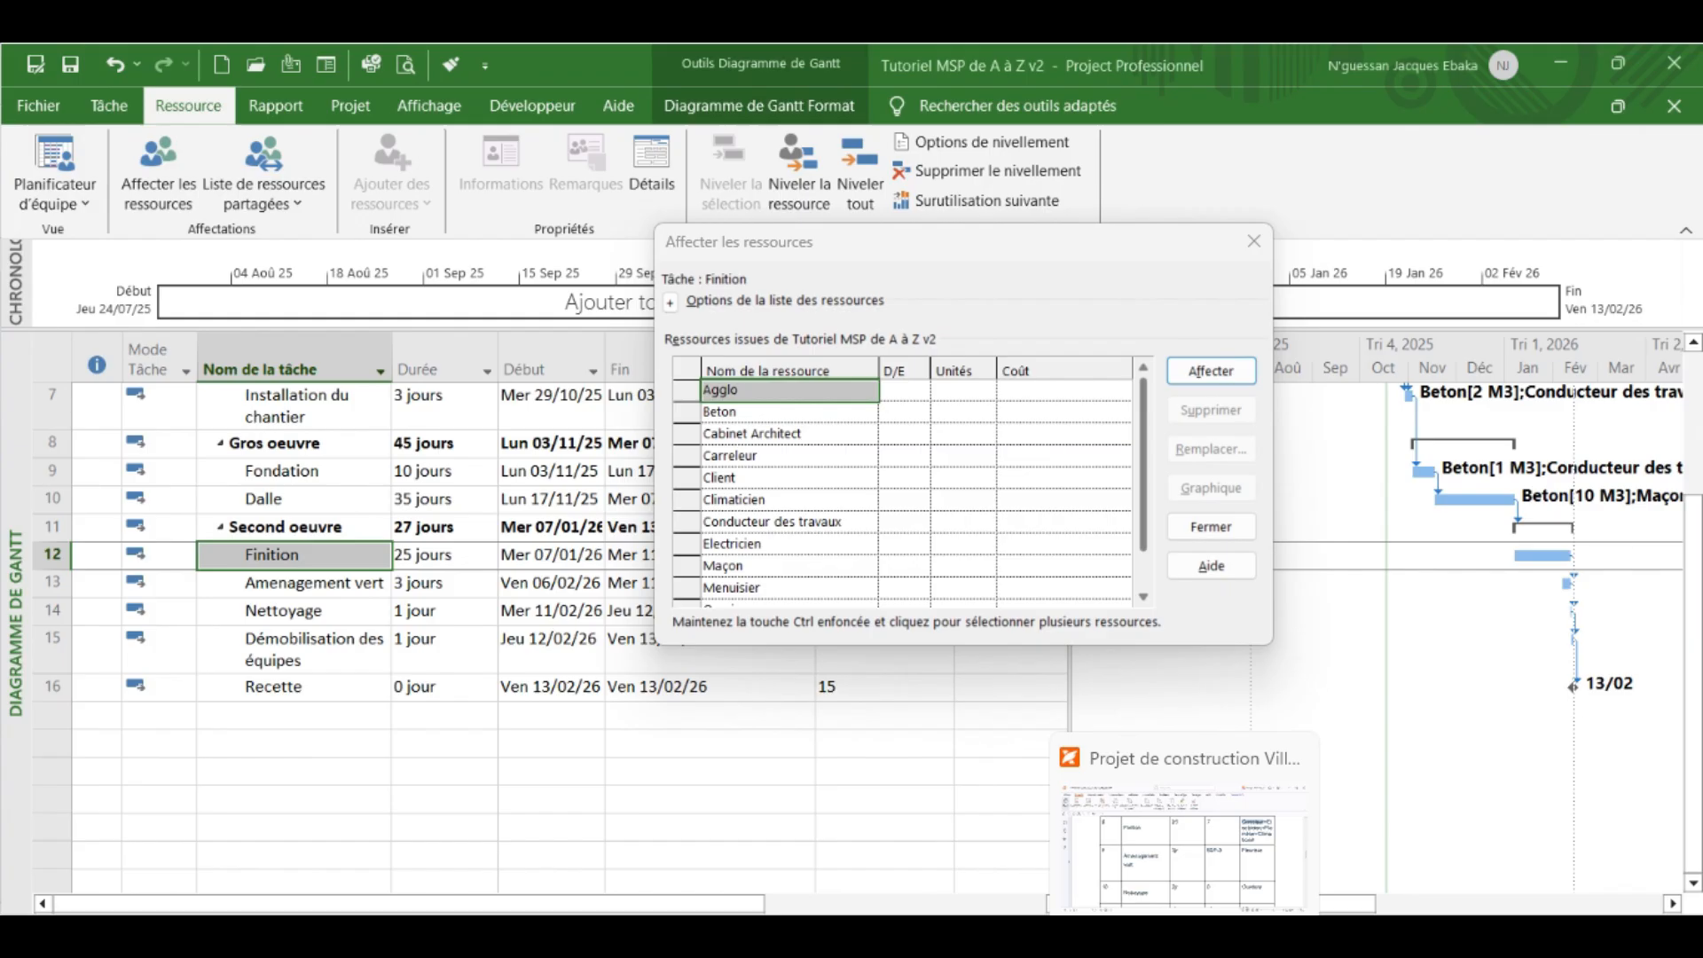
- Assign Carreleur to the Finition task with 500% units
left_click(759, 459)
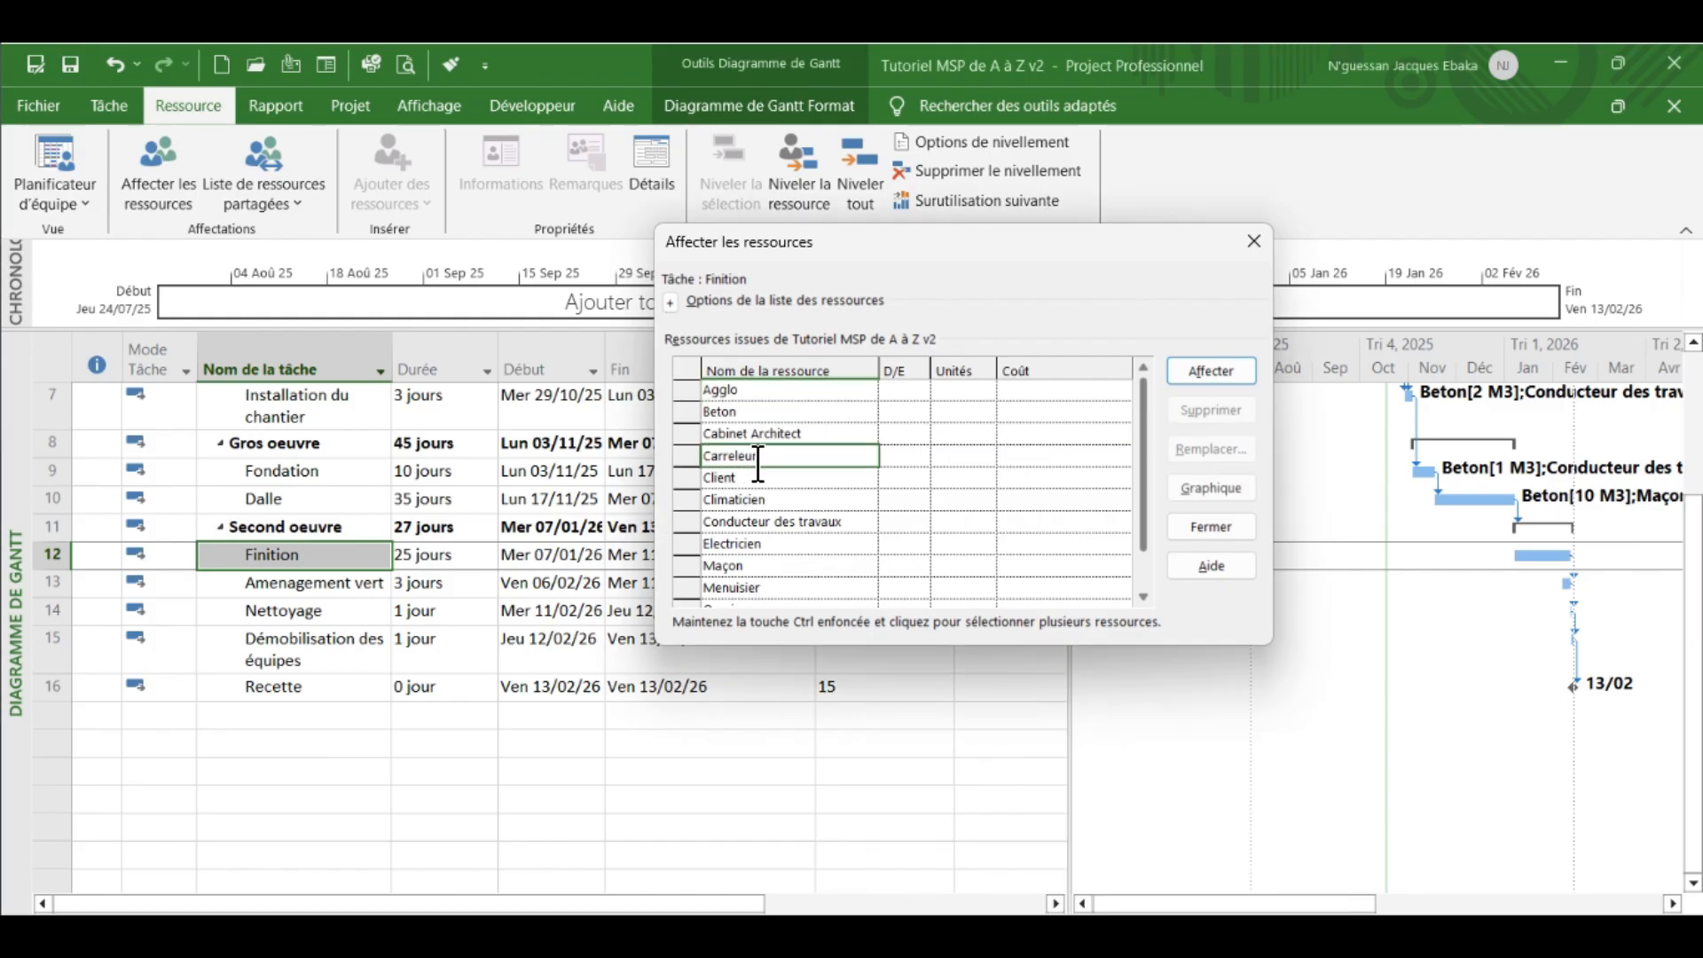
left_click(958, 456)
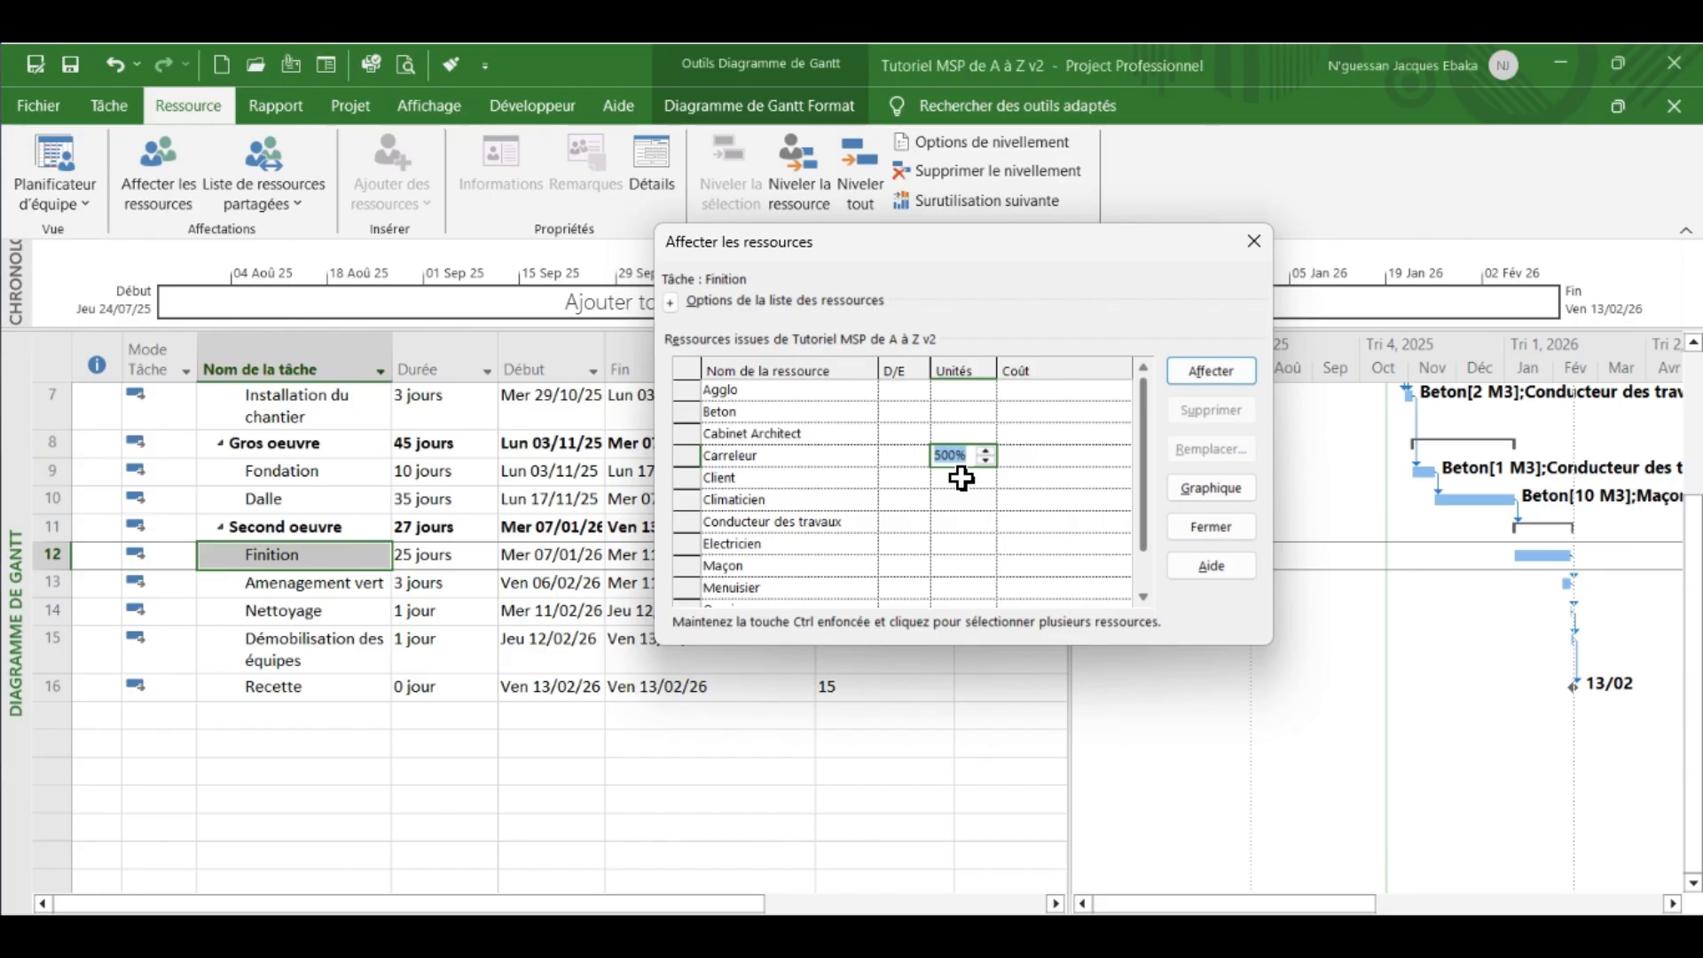
key("Return")
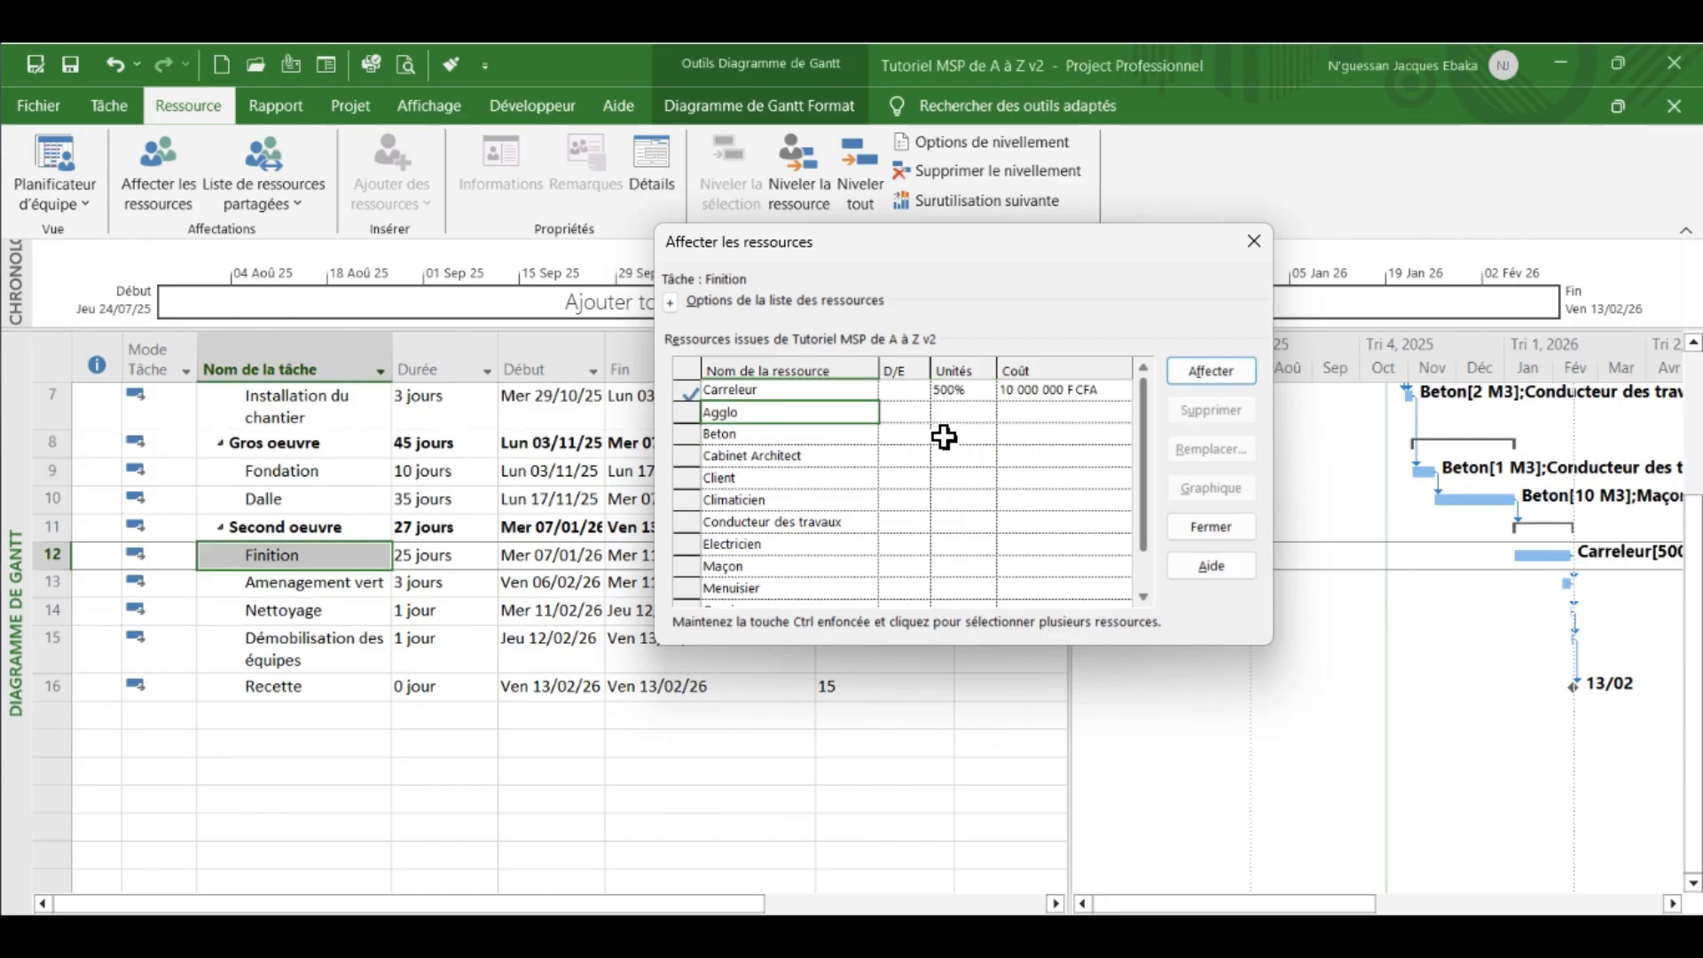
- Assign Climaticien with 200% units and Electricien with 100% units to the Finition task
left_click(994, 499)
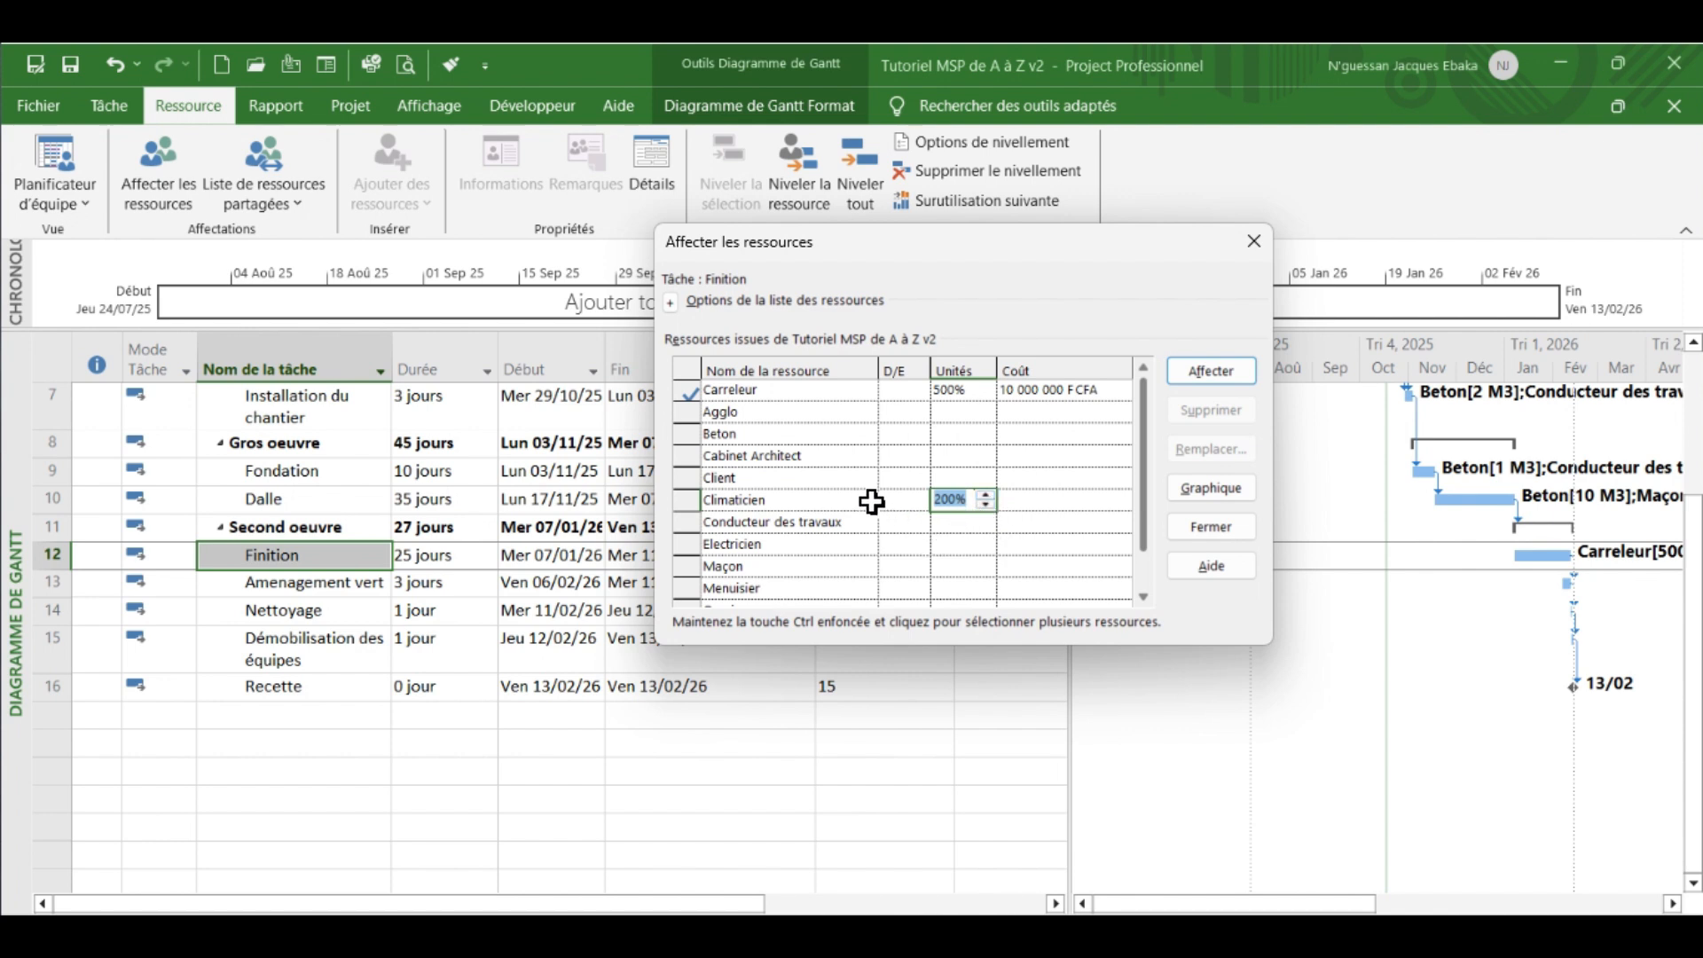
left_click(970, 544)
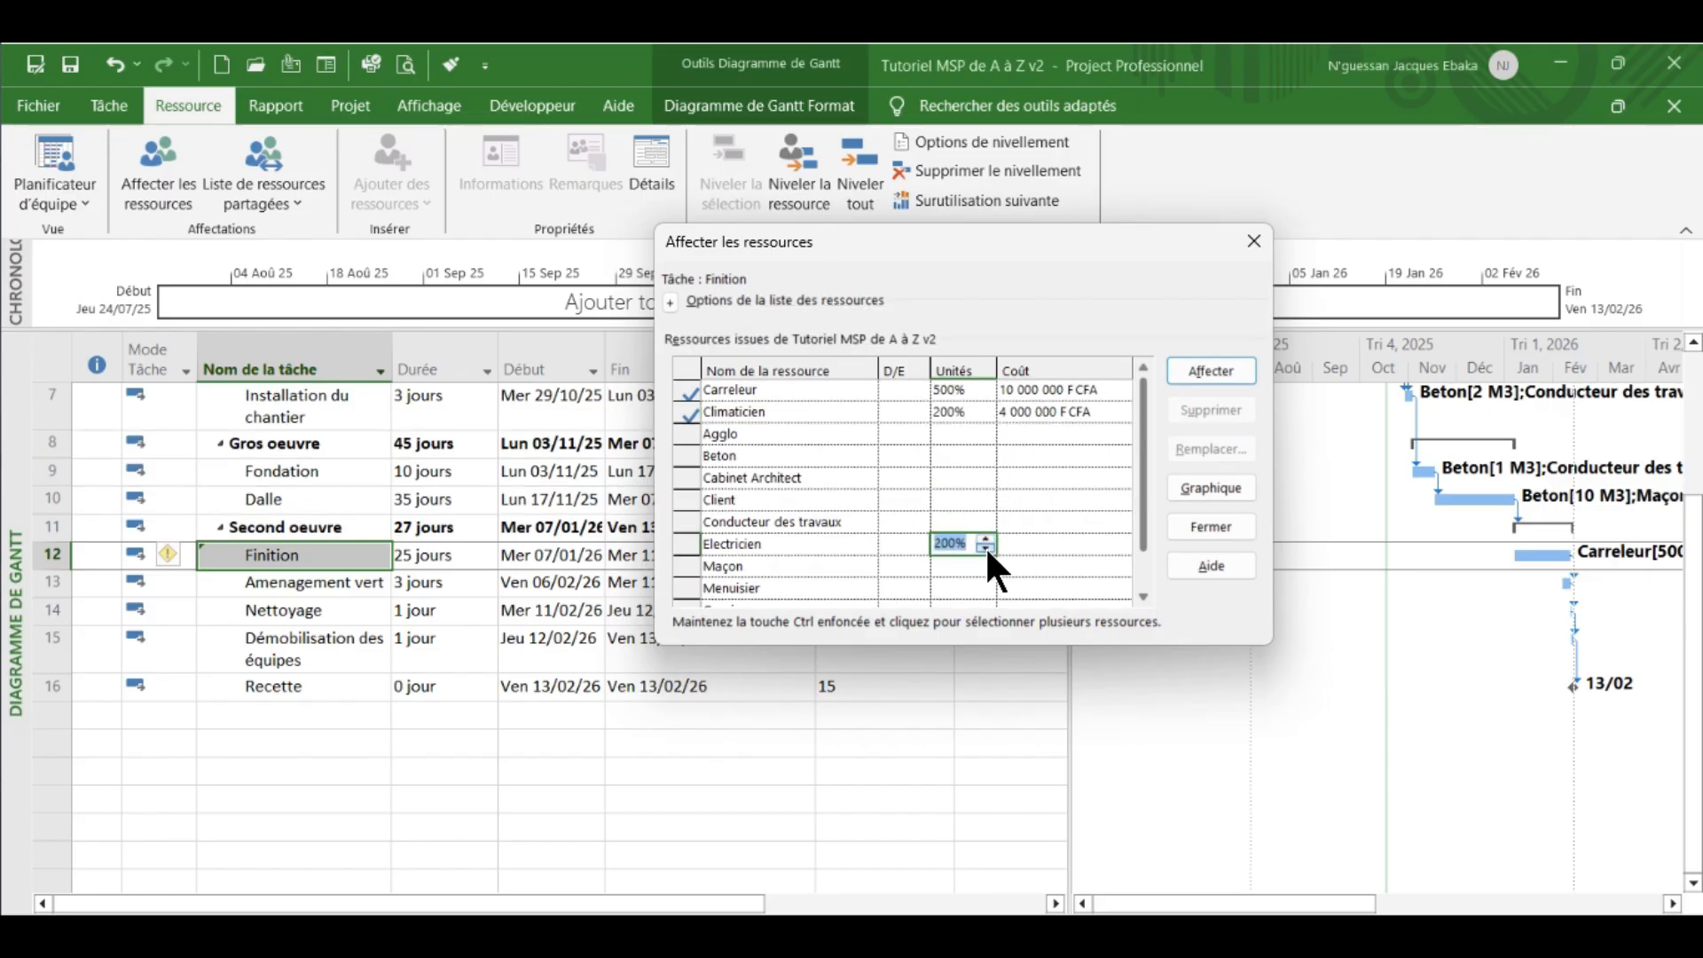
left_click_drag(1143, 526, 1144, 558)
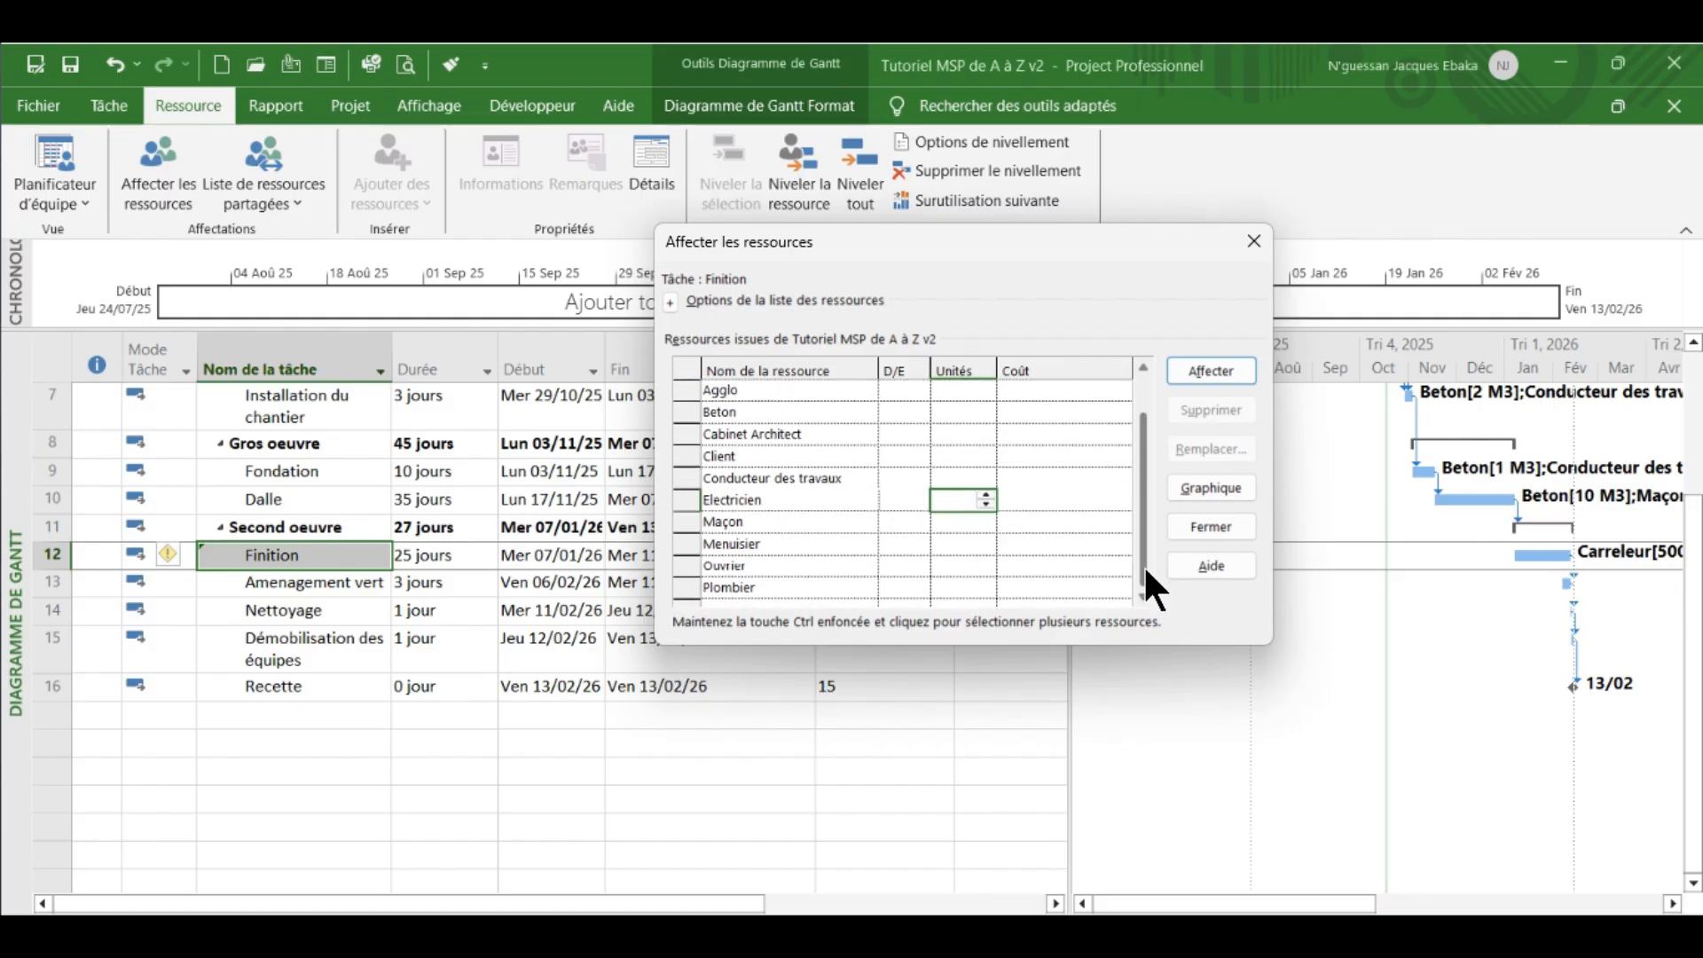
left_click(1226, 371)
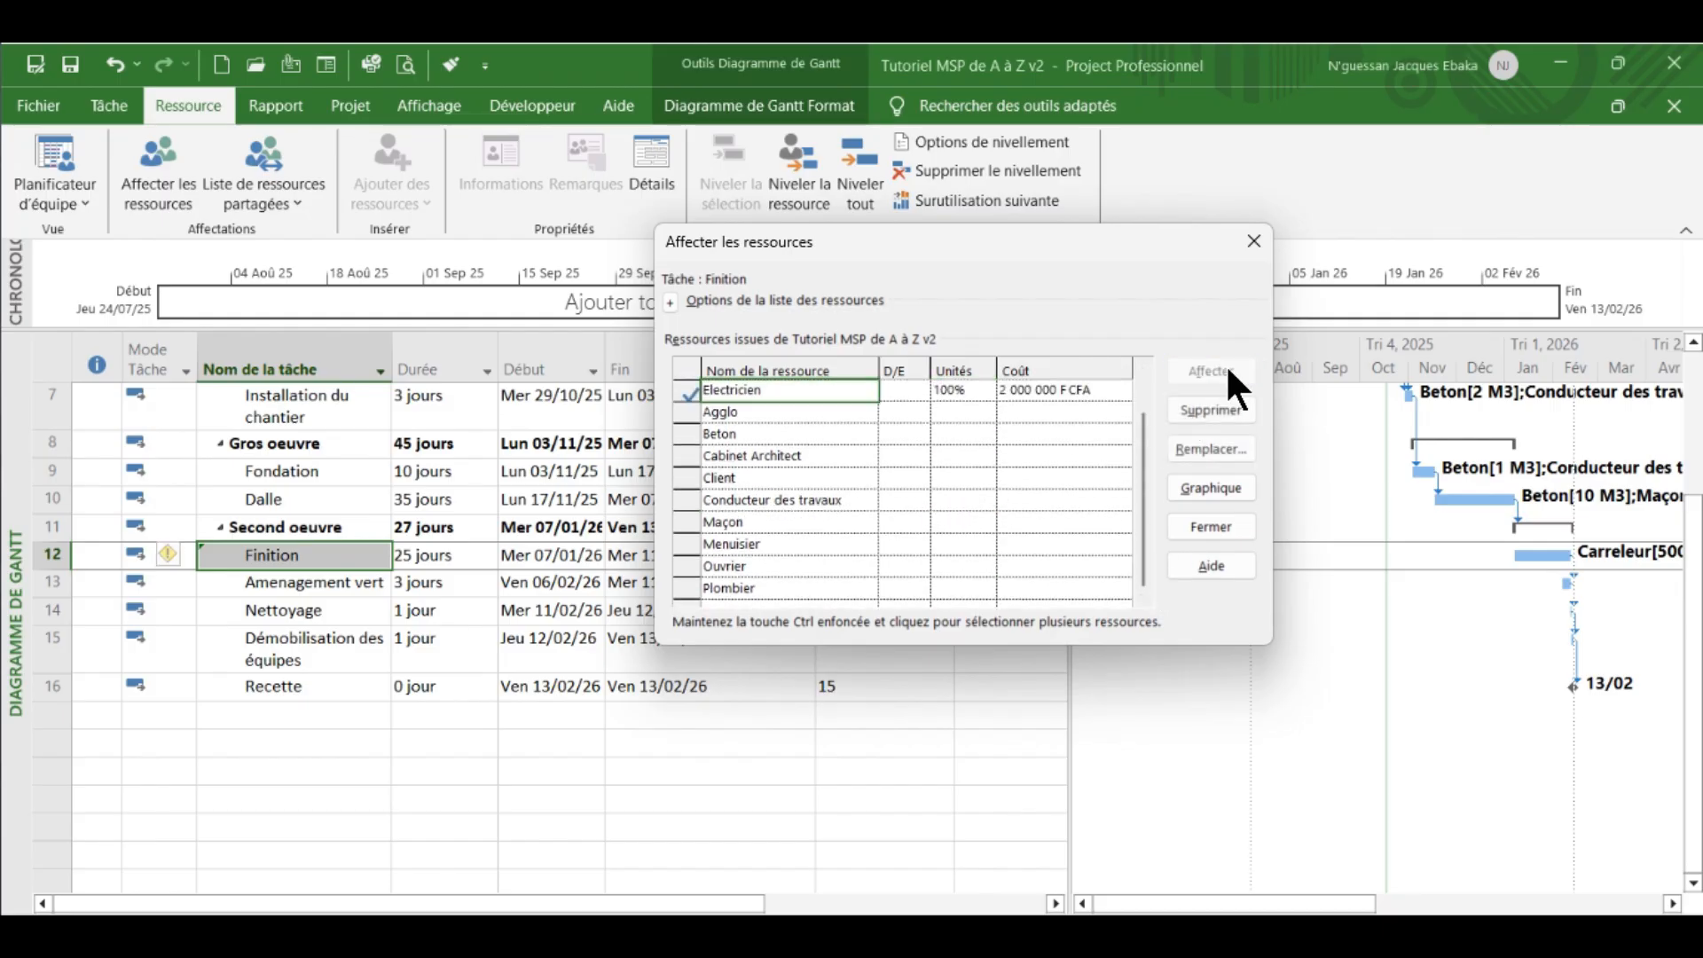
- Raise Electricien to 200% units on the Finition task and assign Plombier to it with 200% units
left_click(987, 390)
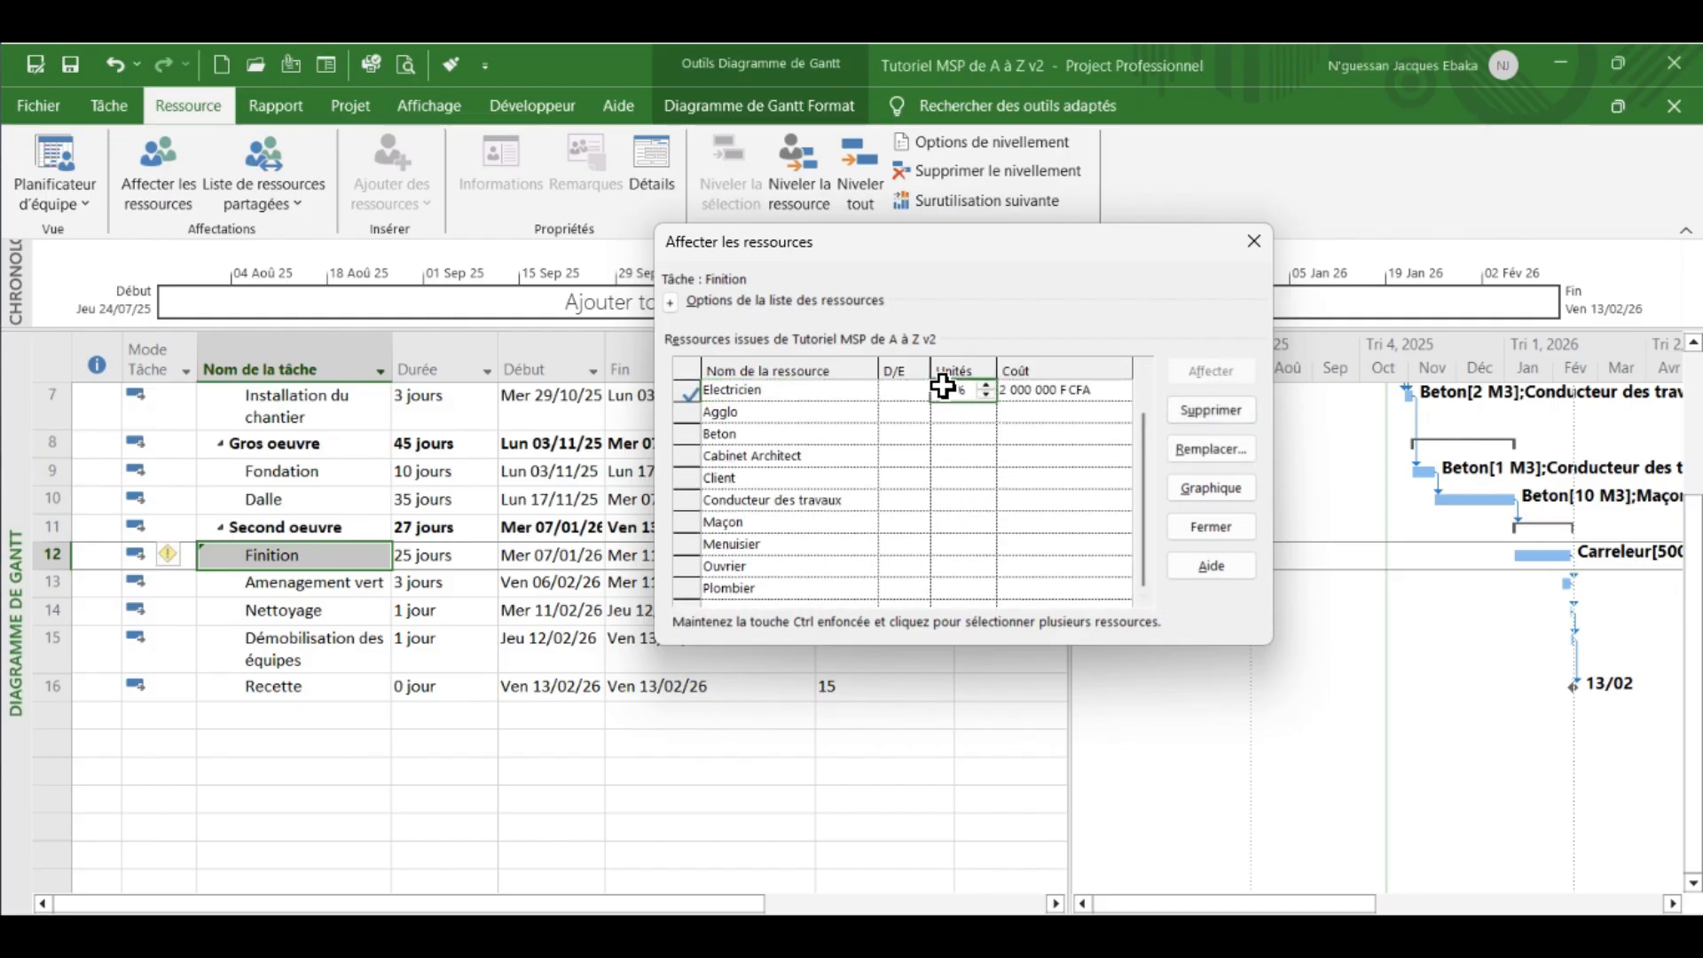
left_click(986, 385)
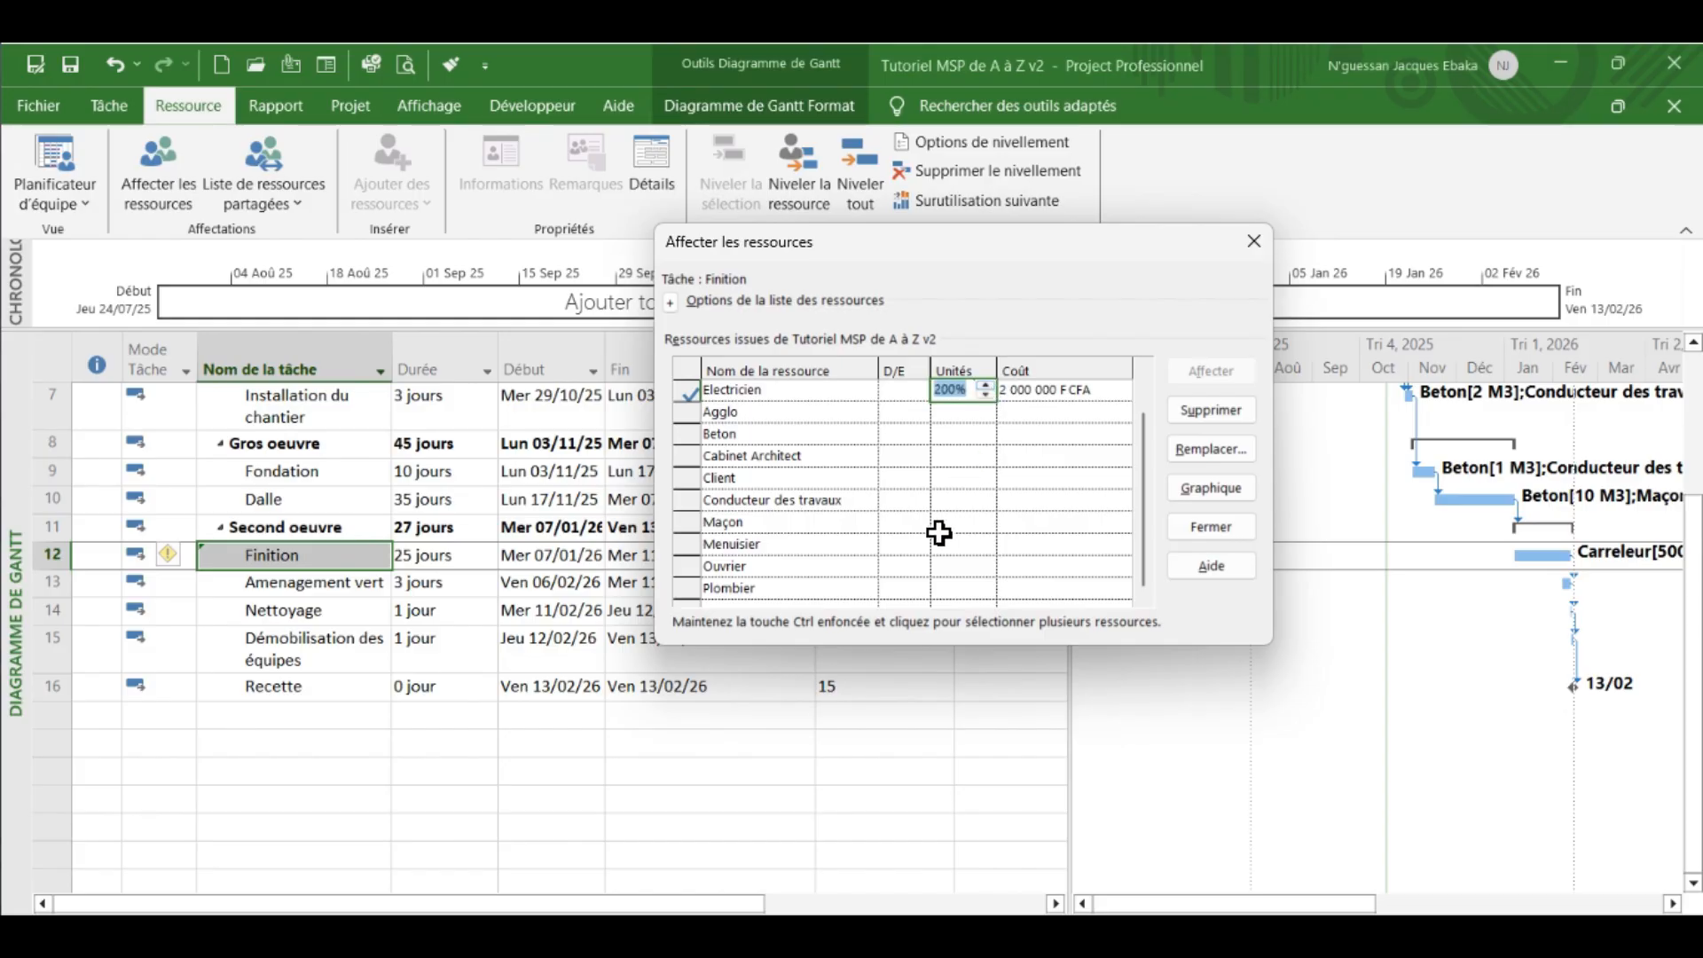
left_click(946, 589)
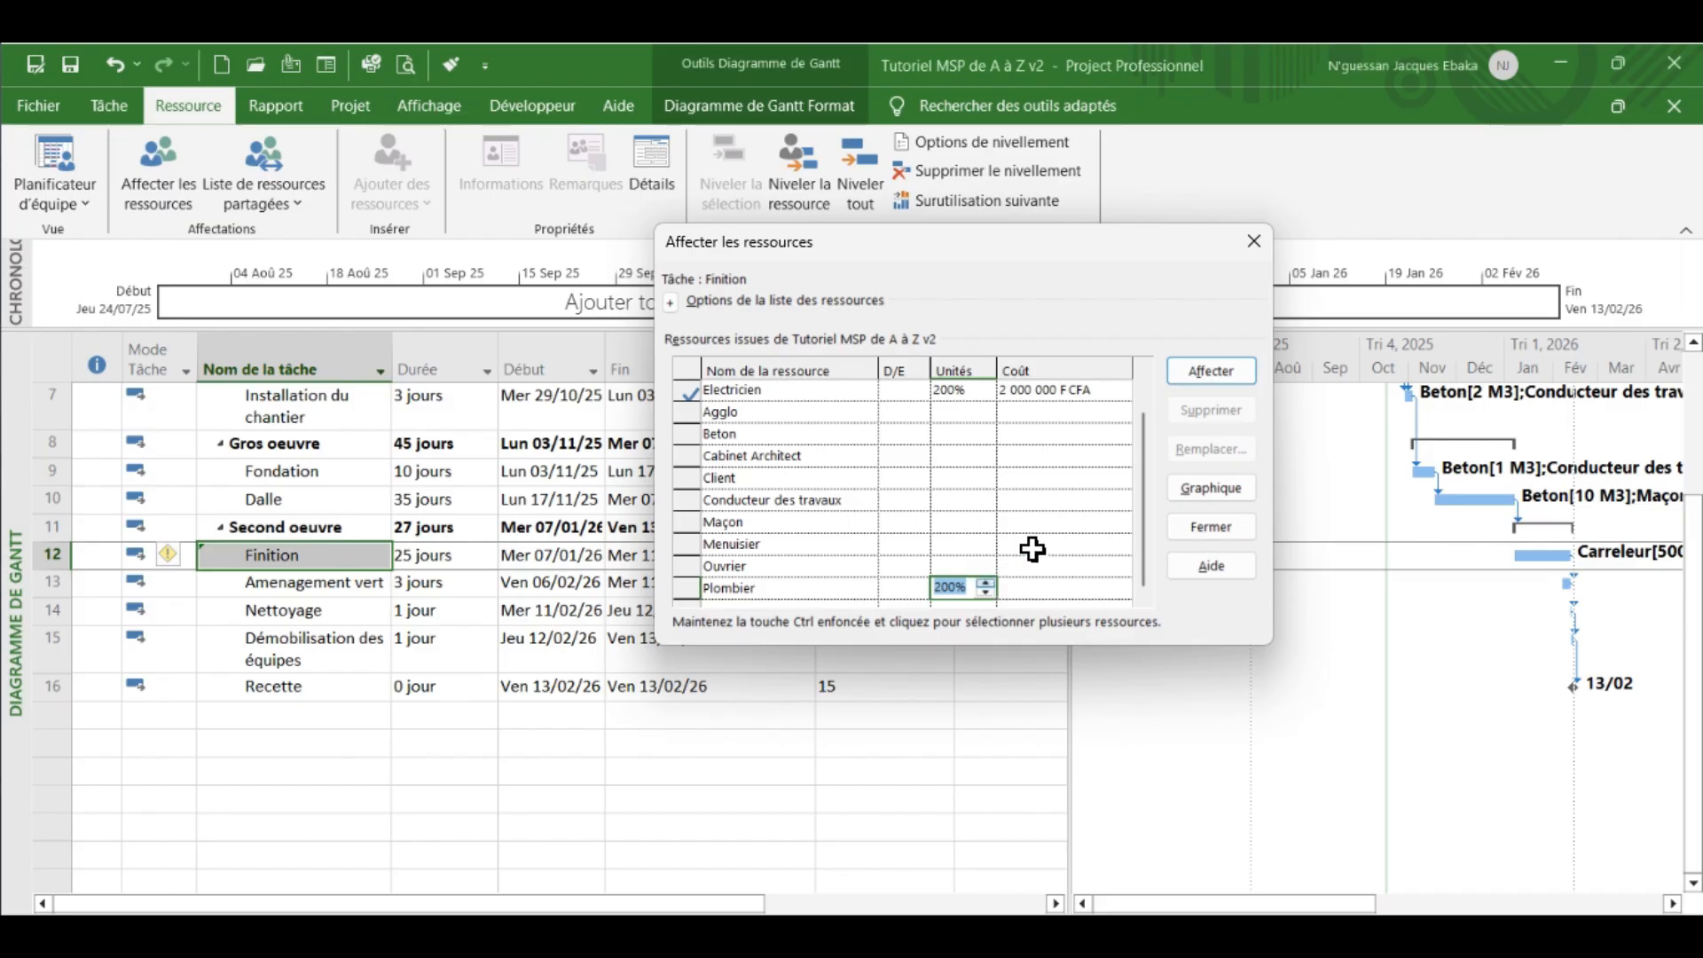
left_click(1178, 370)
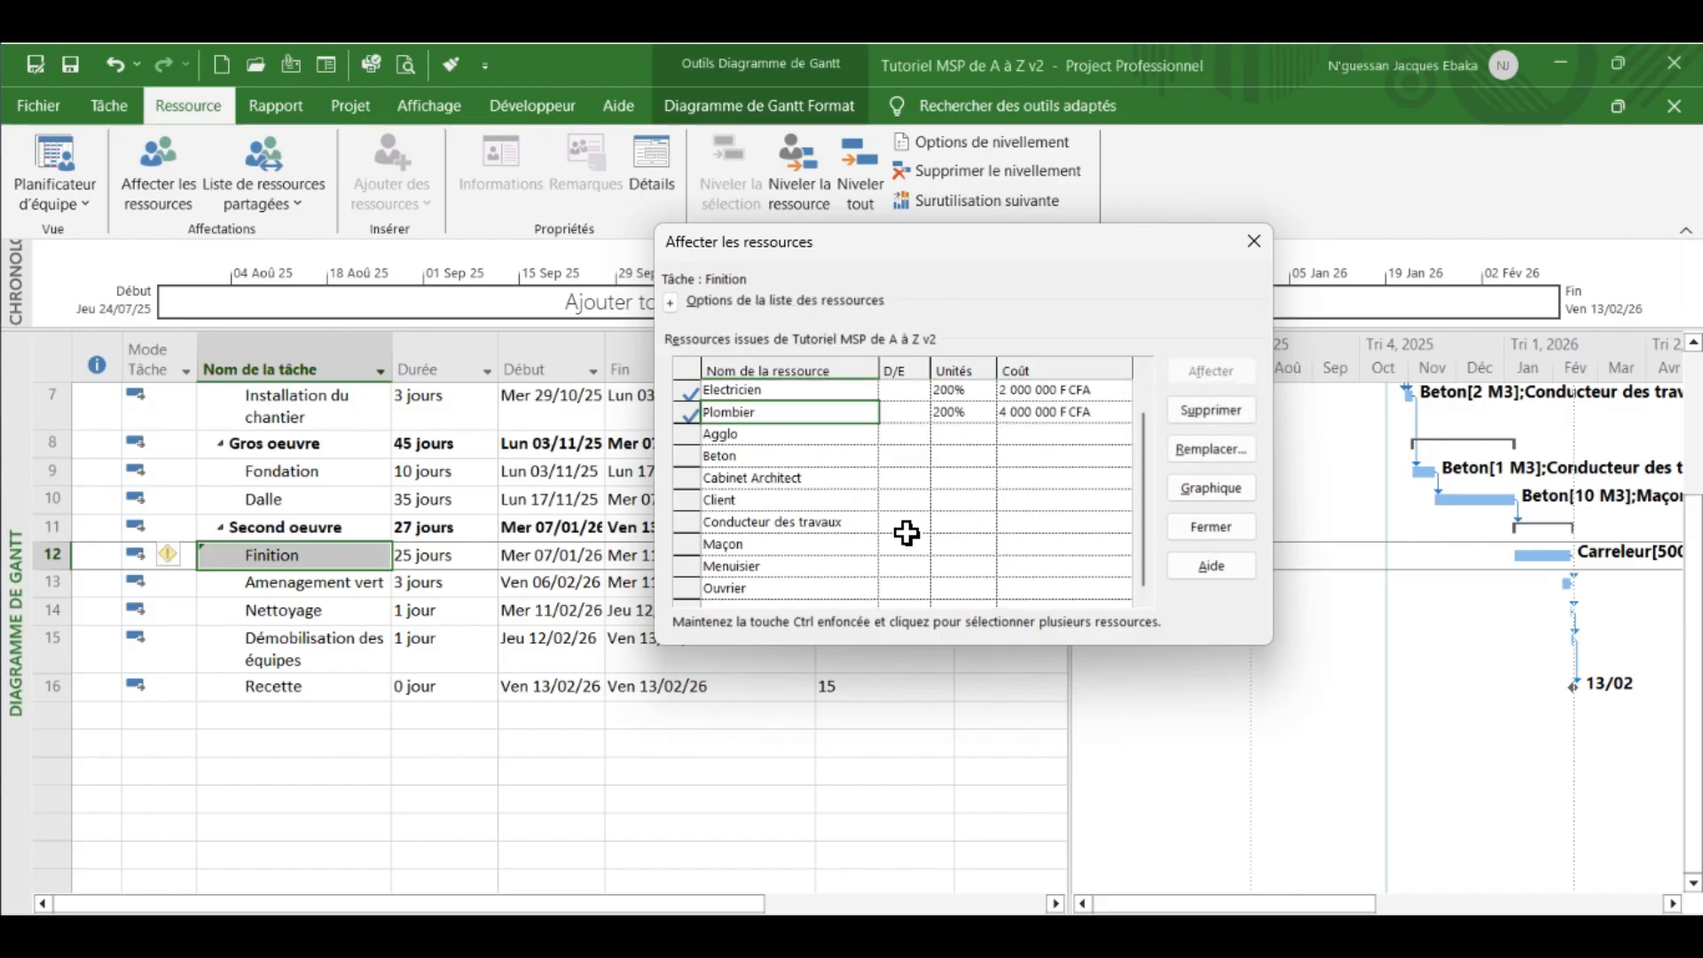
mouse_move(1144, 494)
left_mouse_down()
mouse_move(1145, 455)
mouse_move(1142, 507)
left_mouse_up()
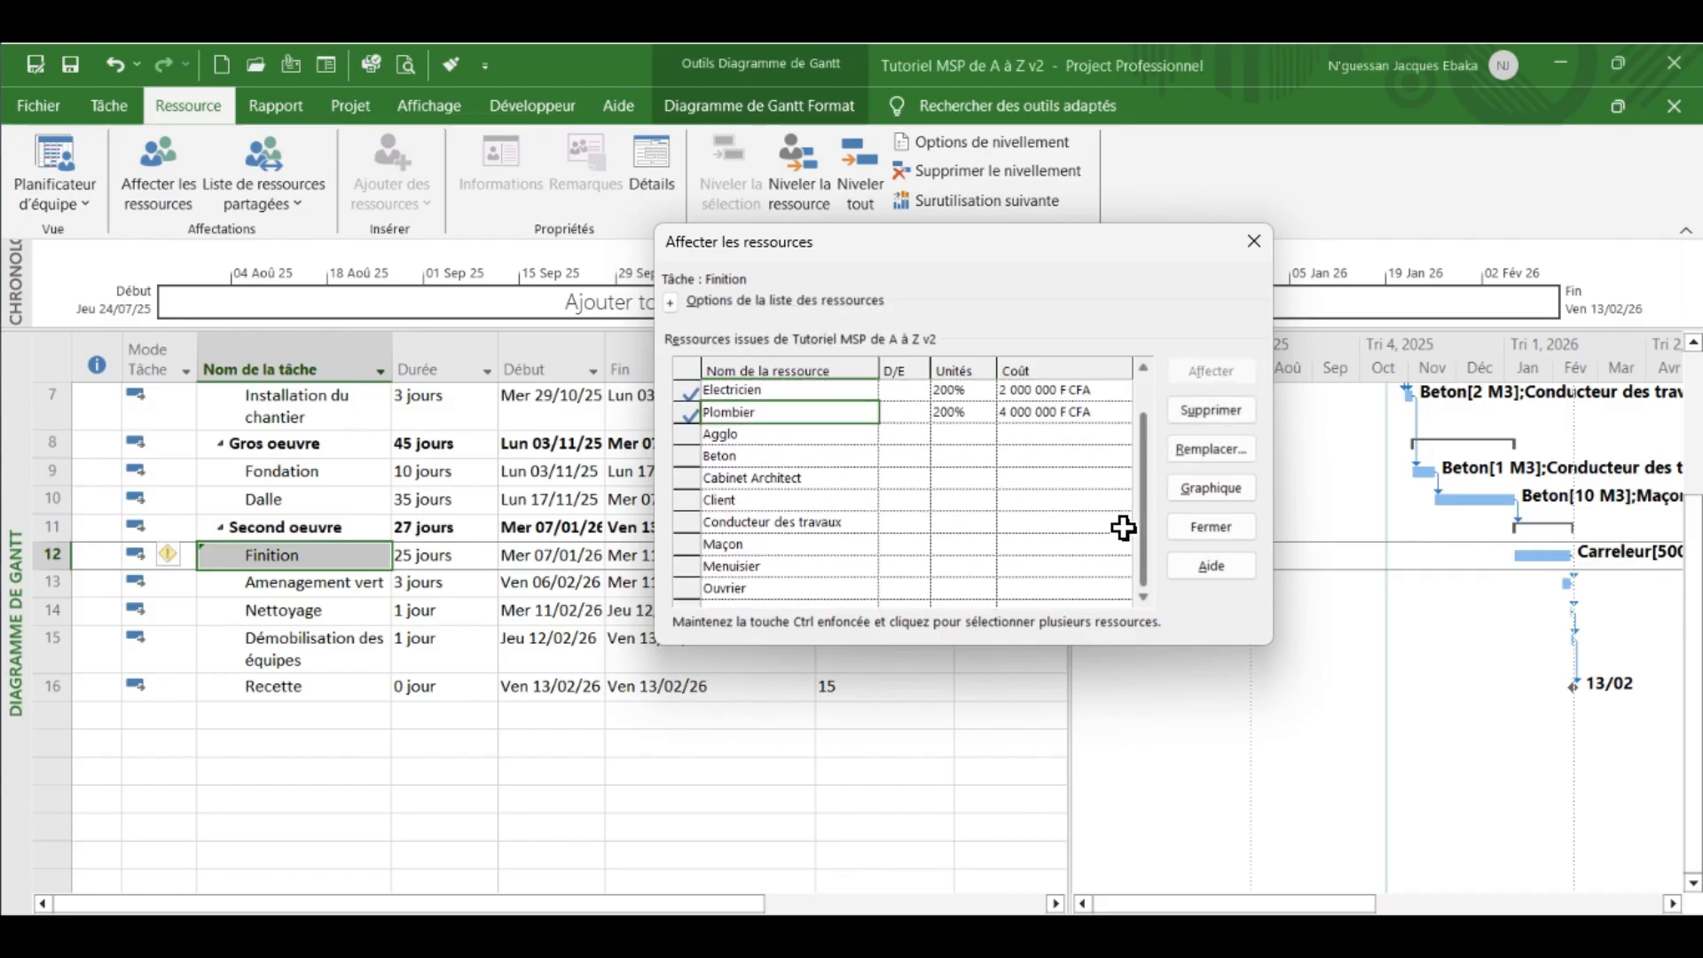
- Check the PDF for the resource required by the Amenagement vert task and look for it in the task's assignment list
left_click(302, 583)
left_click(1185, 847)
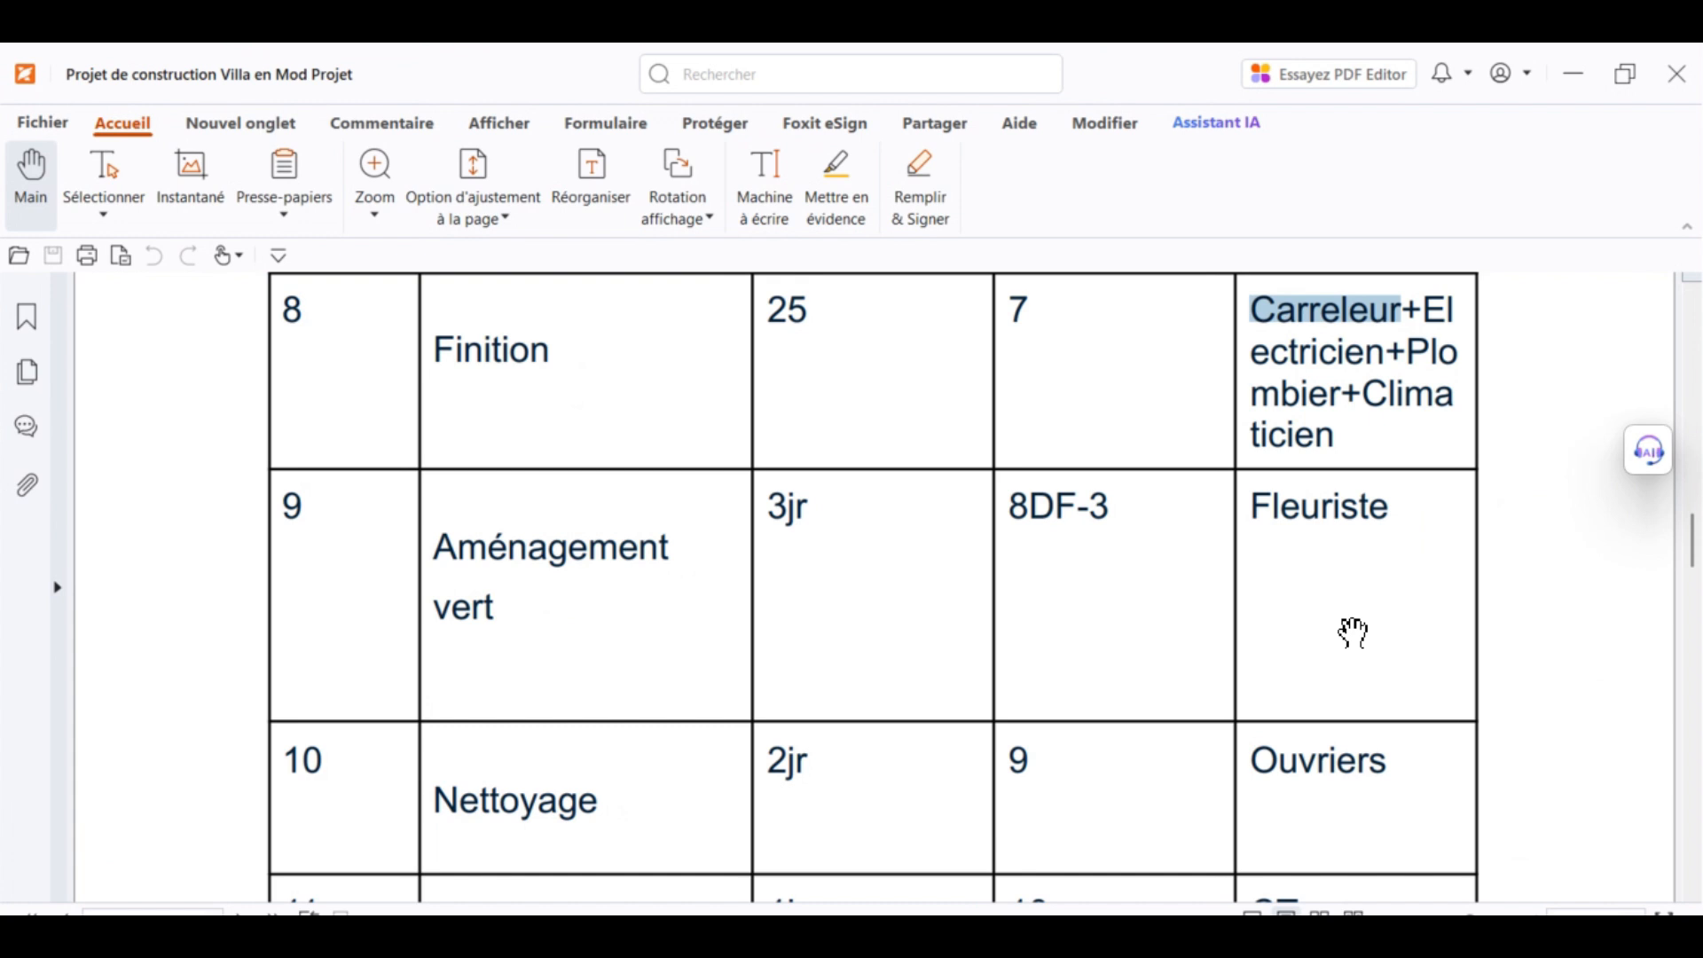
scroll(1354, 632, "down", 1)
key("alt+Tab")
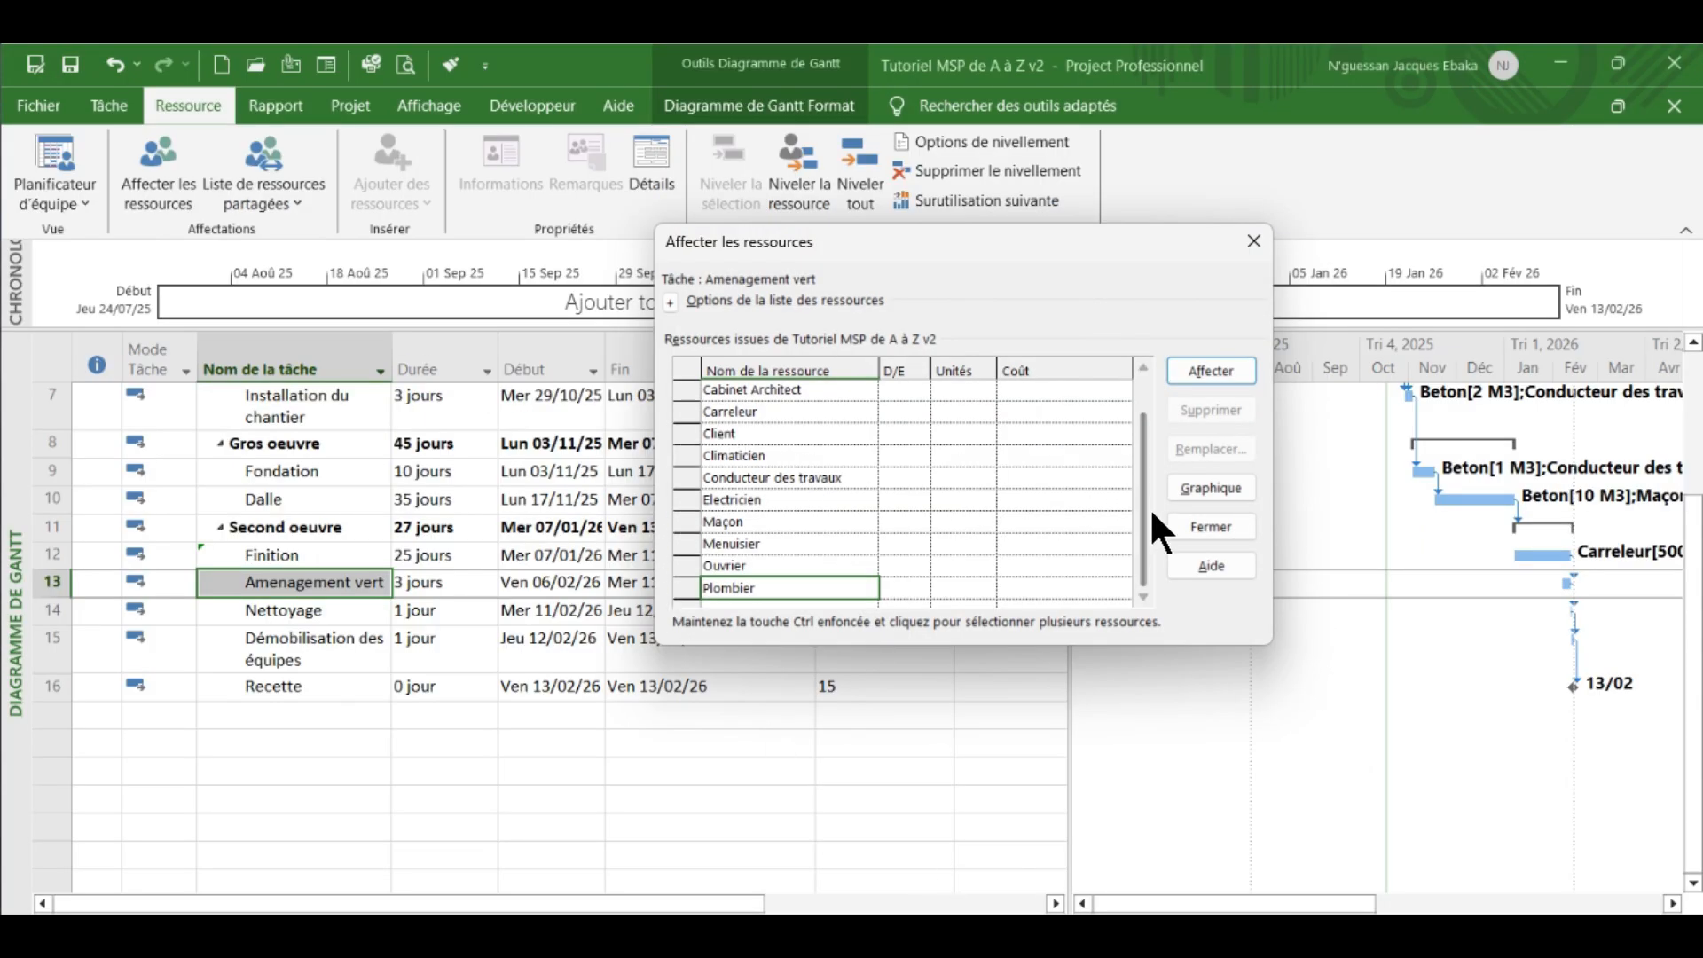
left_click_drag(1137, 518, 1142, 423)
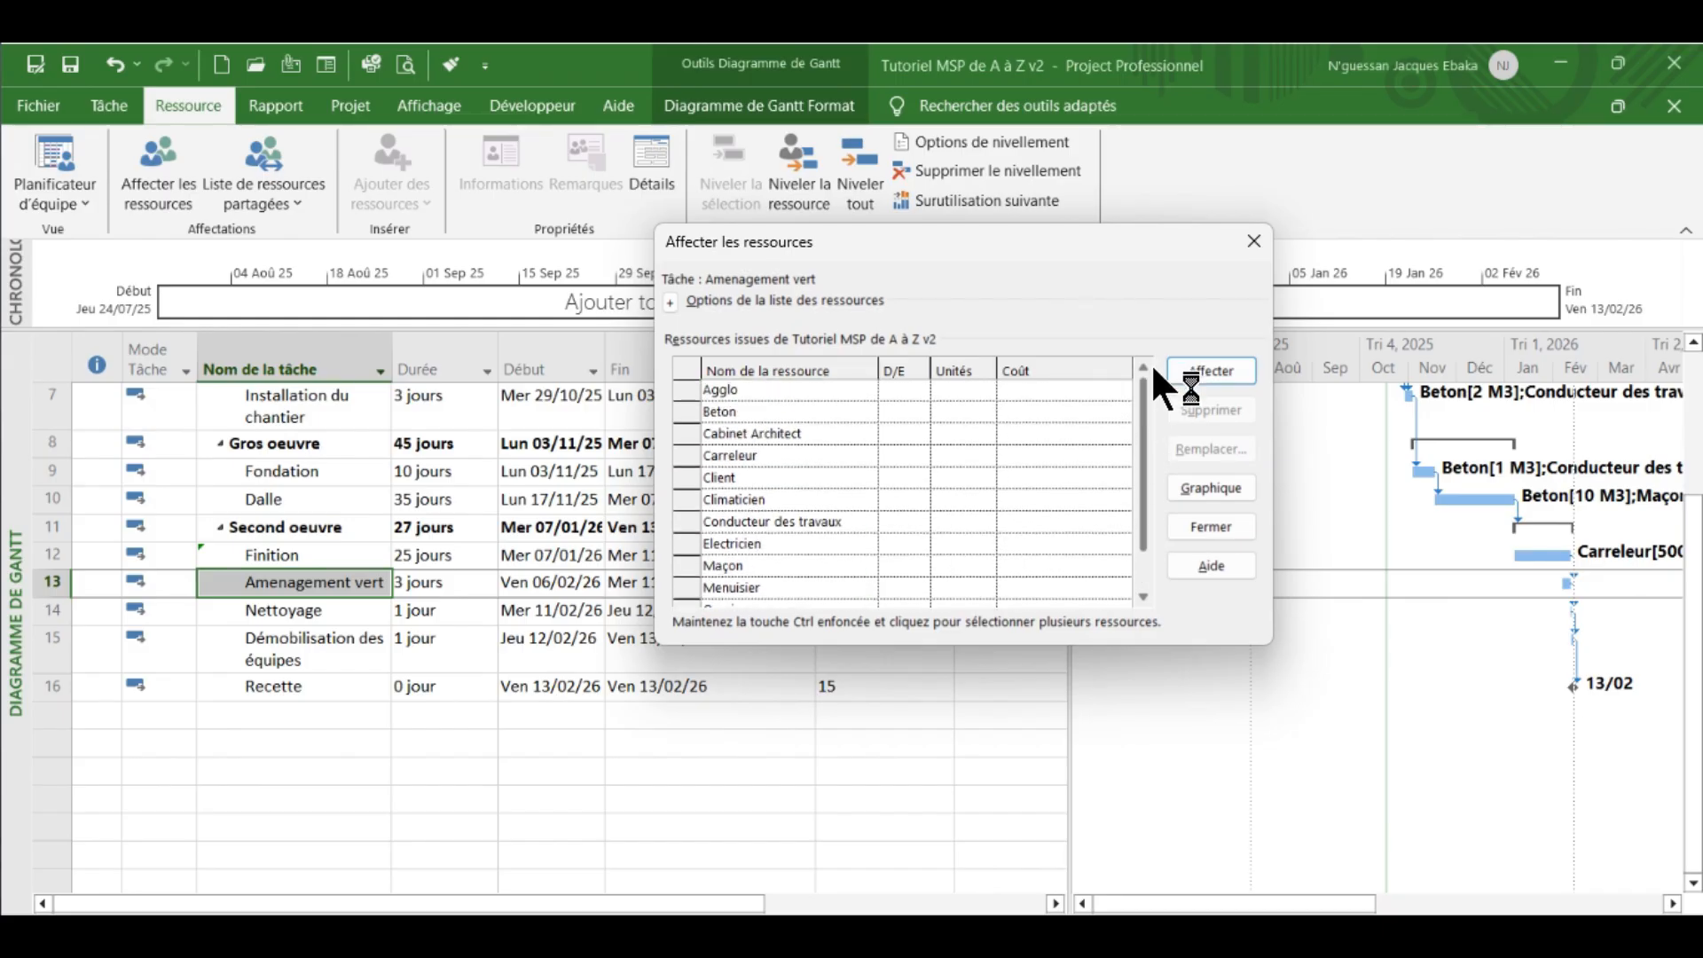
left_click_drag(1144, 493, 1142, 575)
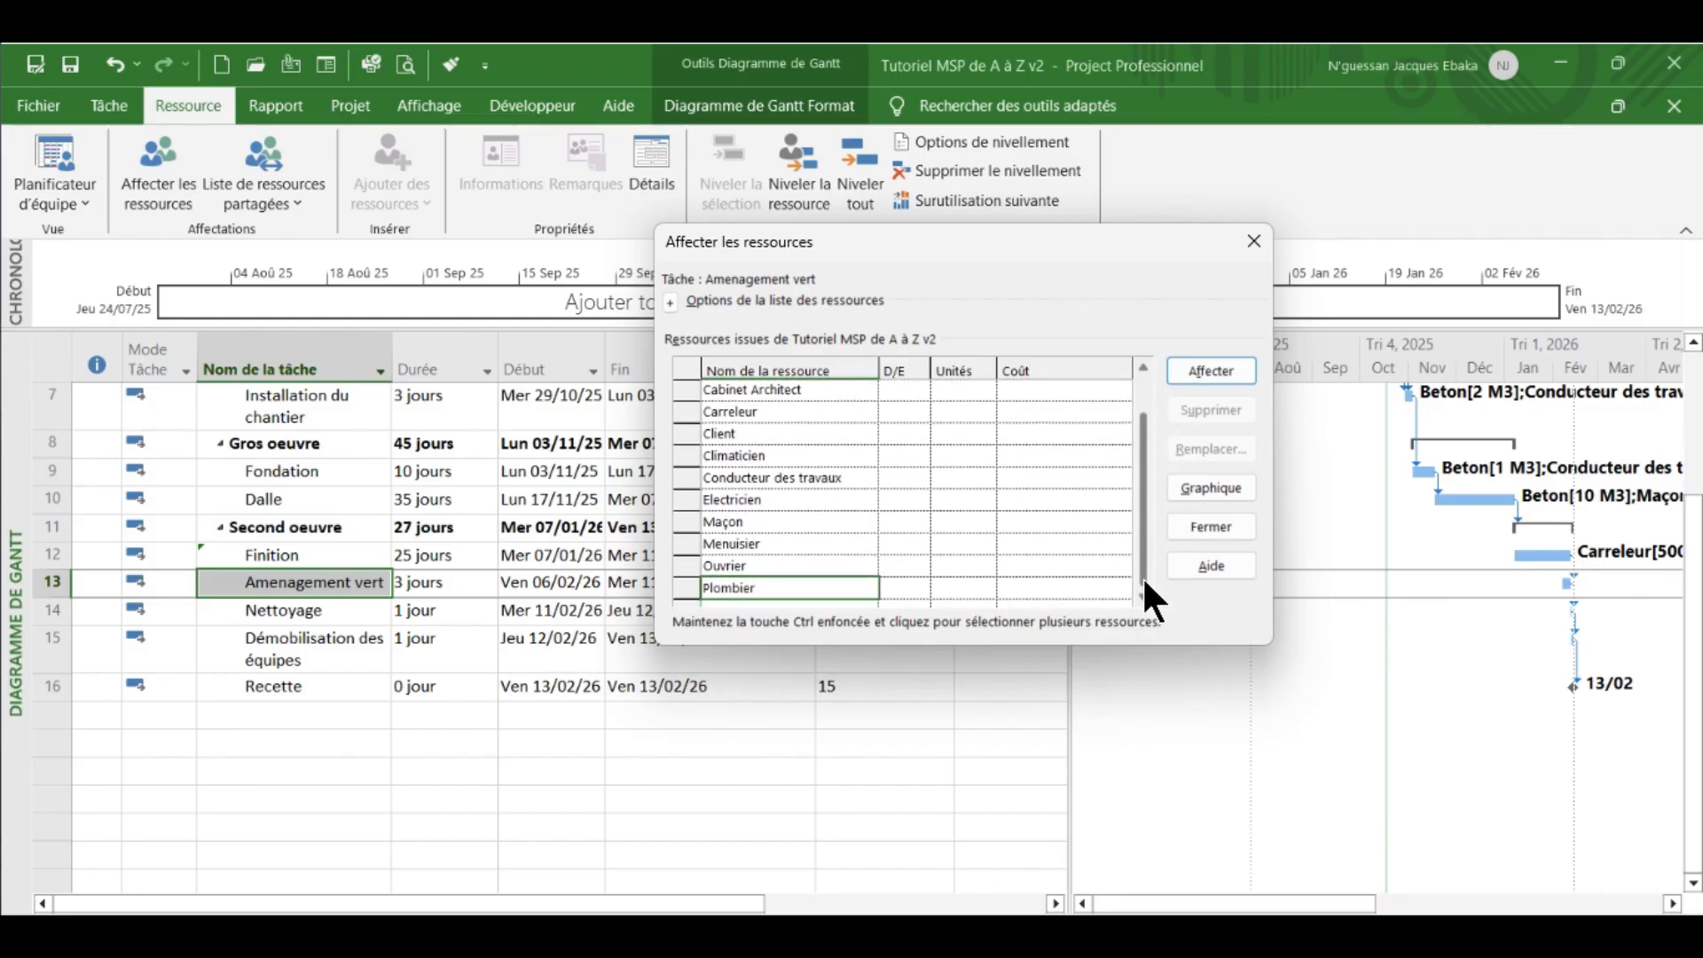
- Insert a blank resource row above Menuisier in the resource sheet
right_click(4, 469)
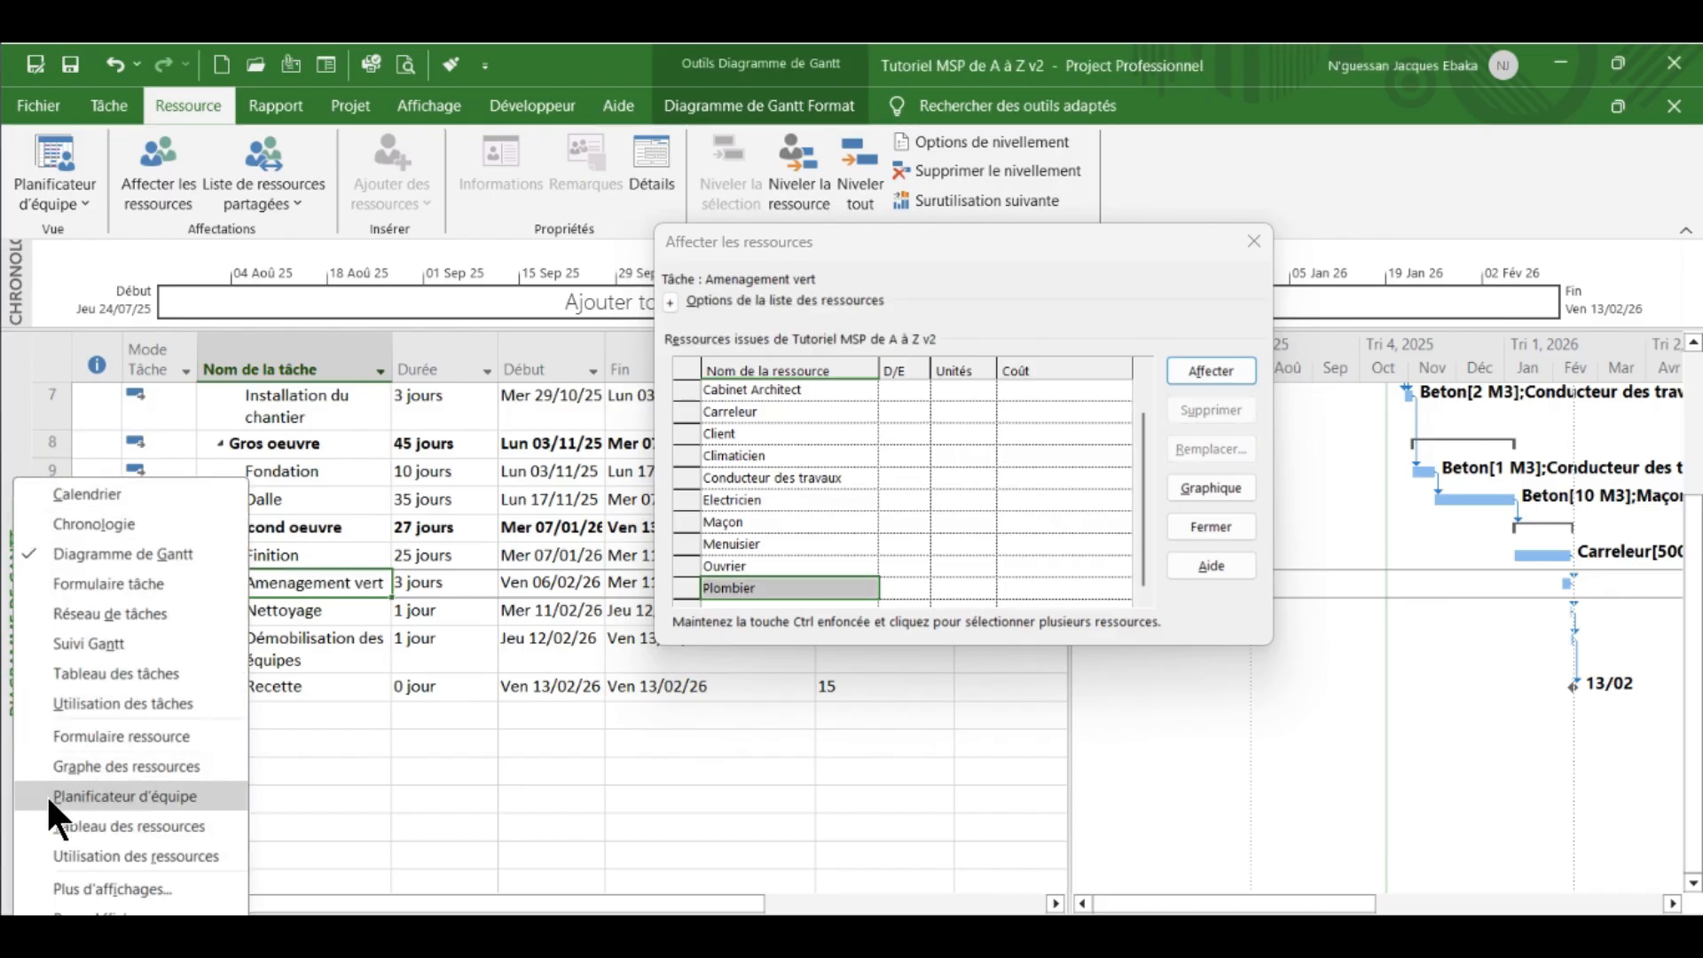
left_click(36, 824)
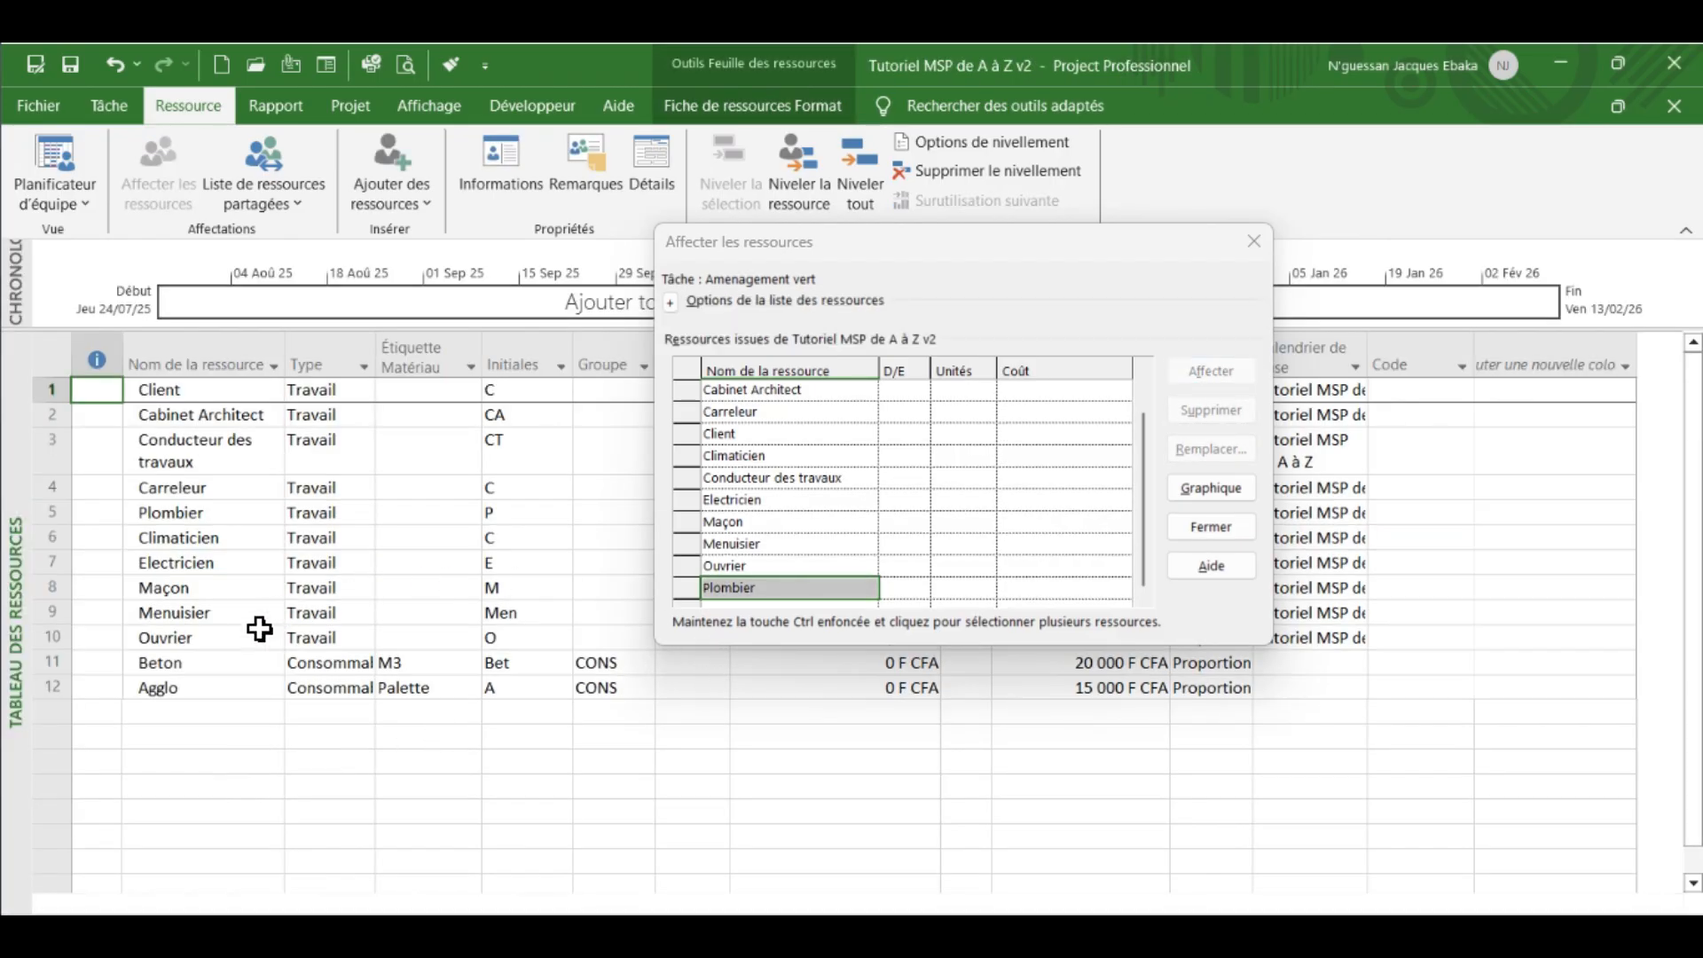
right_click(46, 608)
left_click(145, 758)
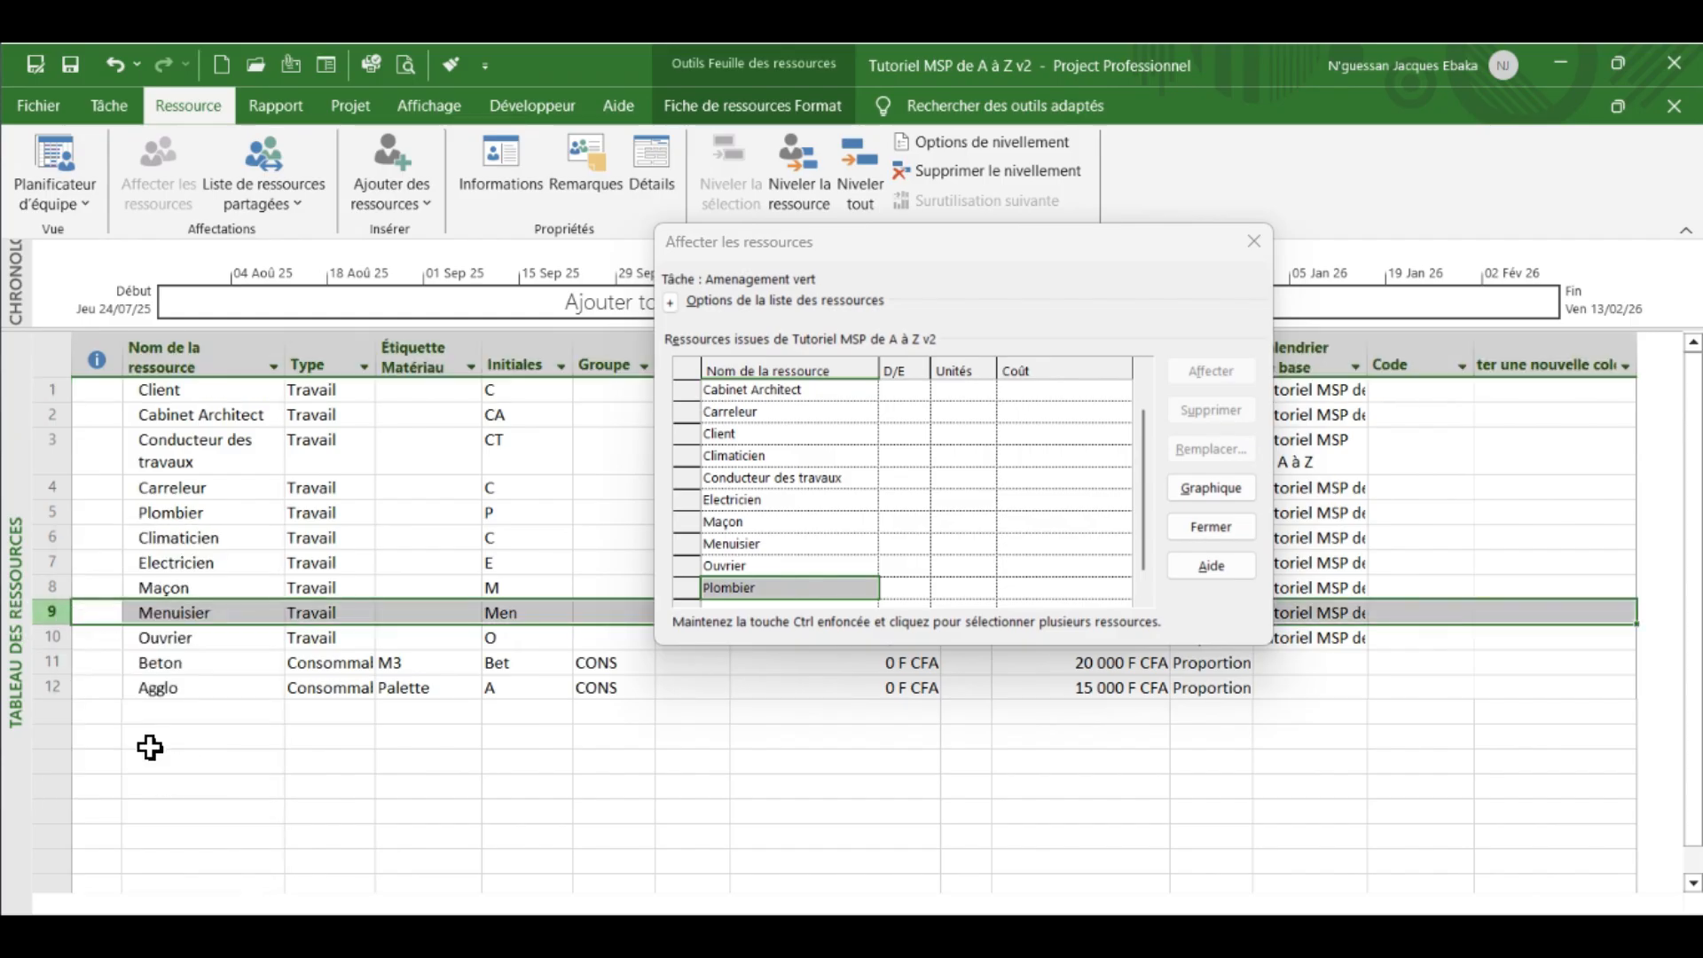
left_click(178, 608)
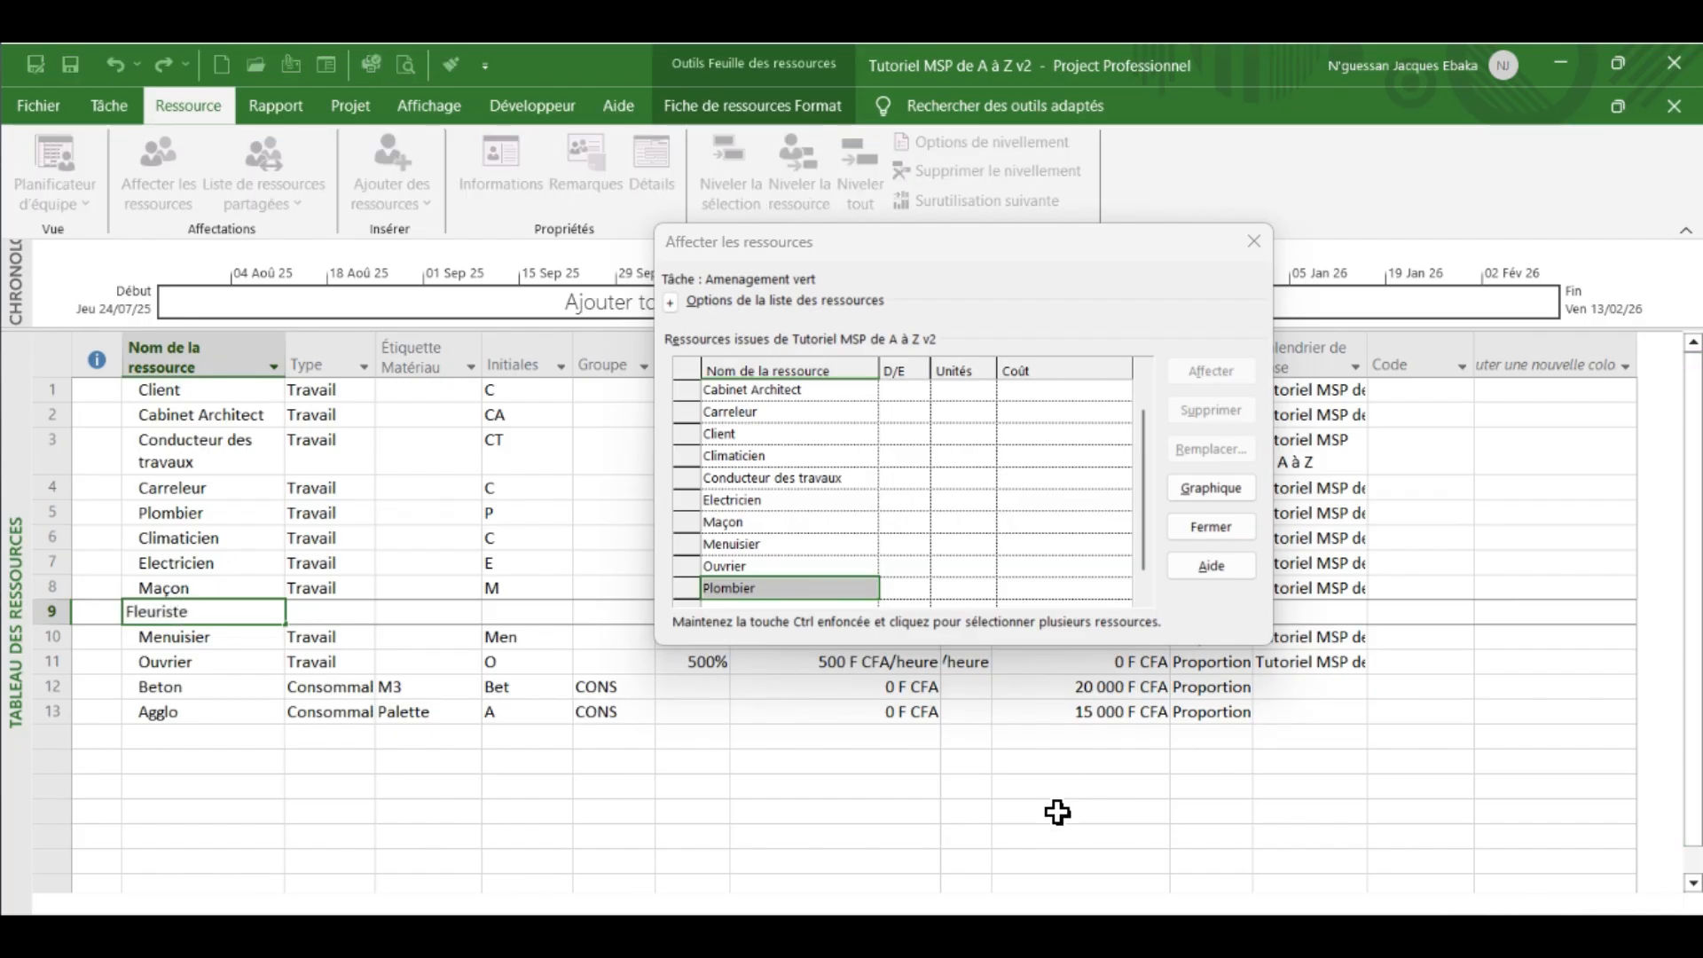
- Review the resources listed in the PDF's task table and the 2025 public holidays table
key("alt+Tab")
scroll(1408, 682, "down", 8)
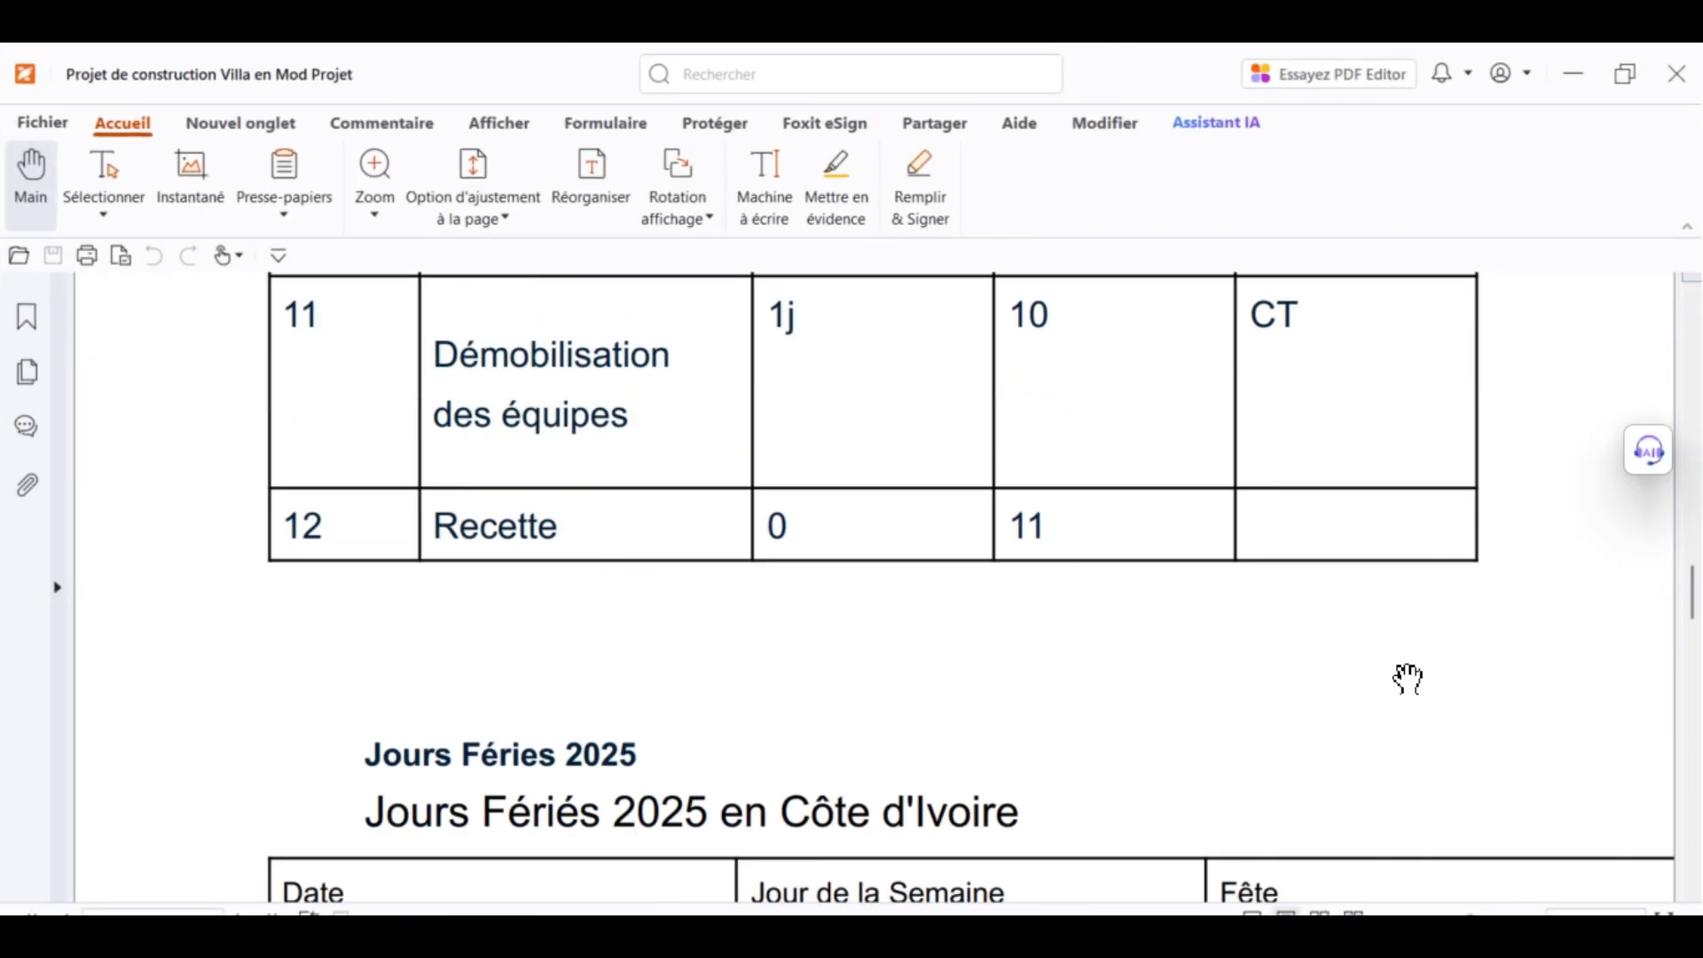
scroll(1408, 678, "down", 15)
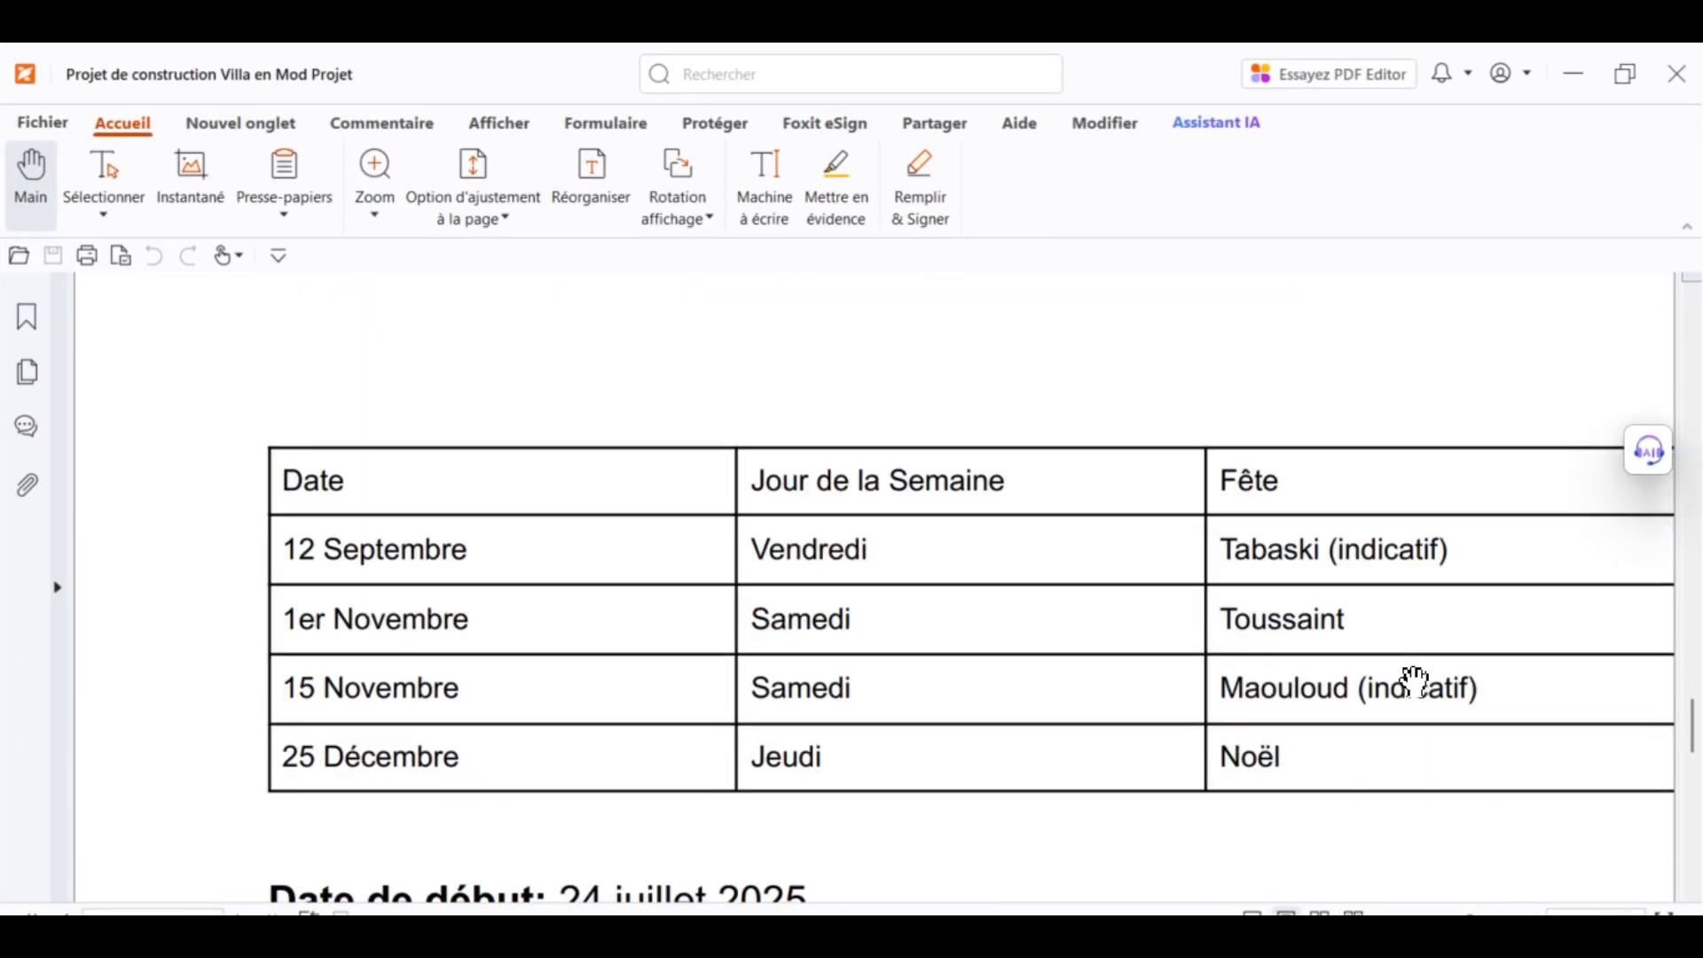
scroll(1416, 681, "up", 15)
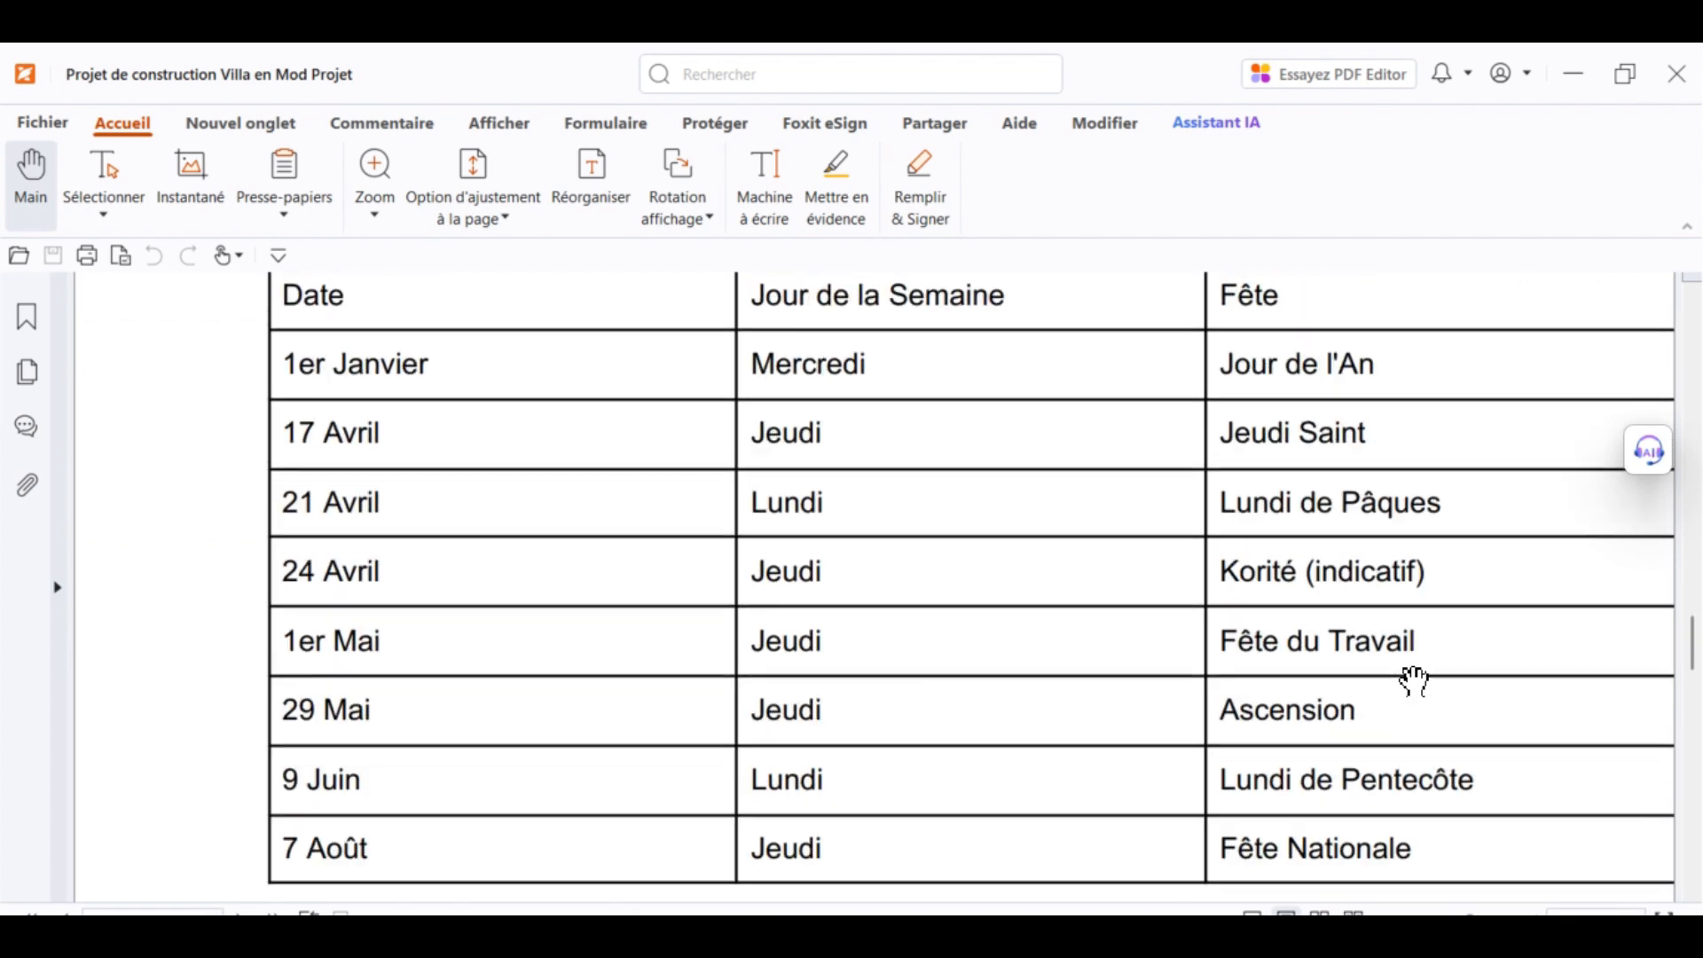
scroll(1415, 667, "up", 10)
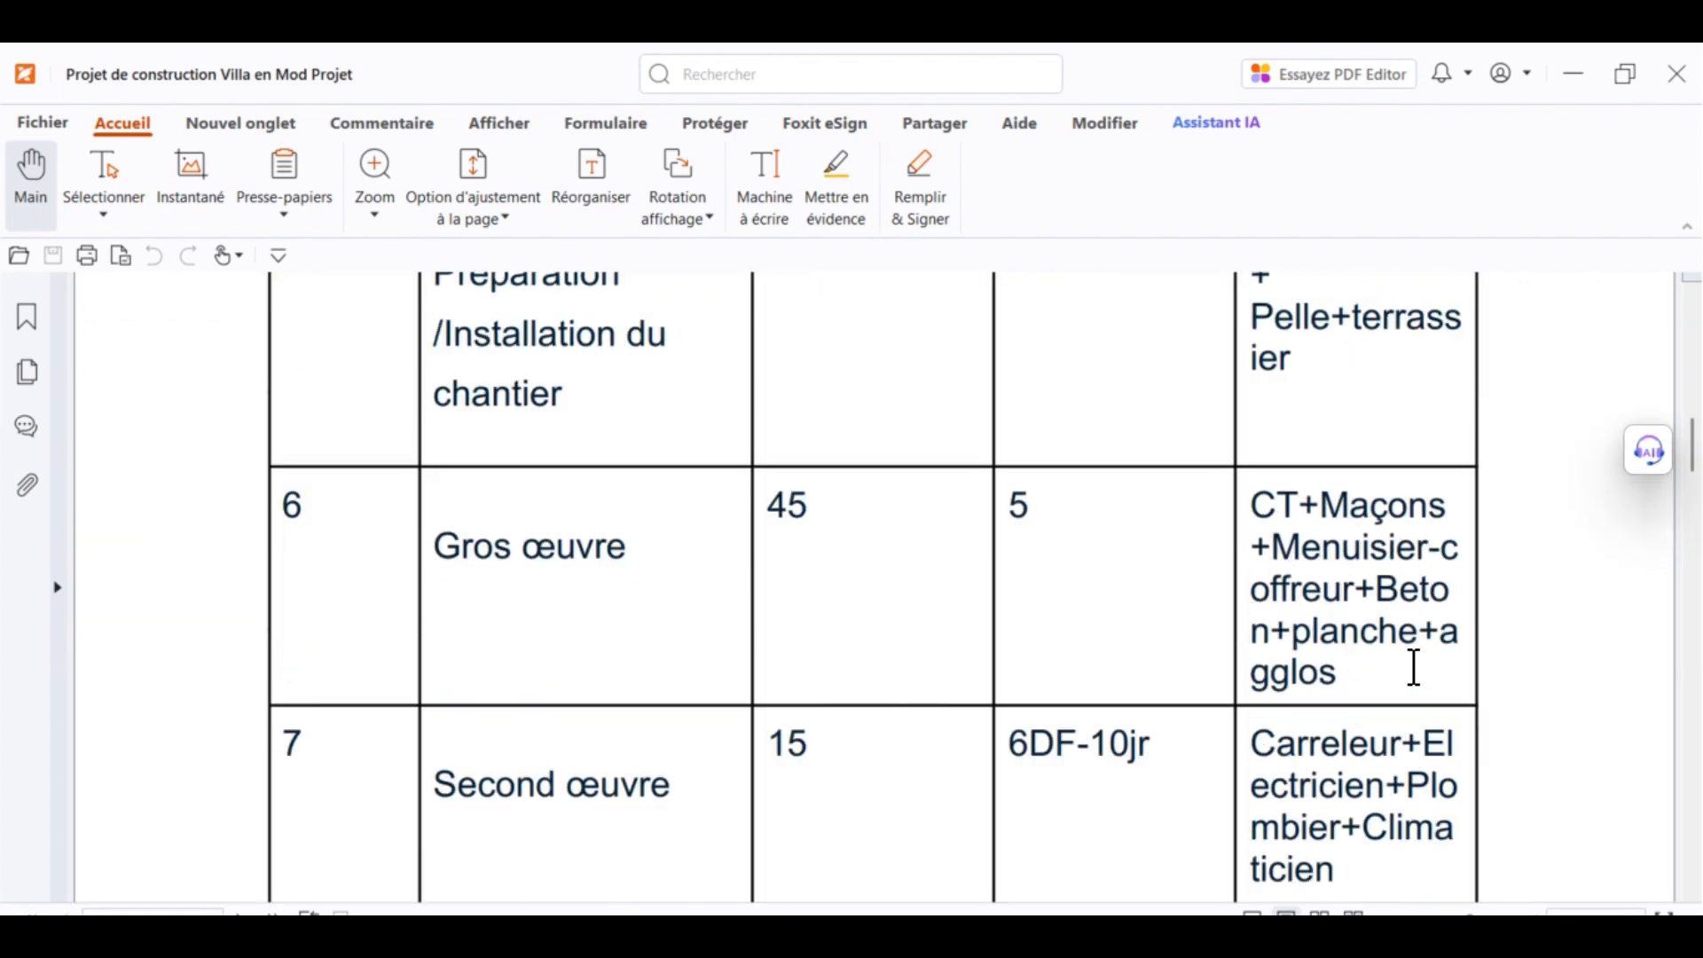
scroll(1417, 678, "down", 10)
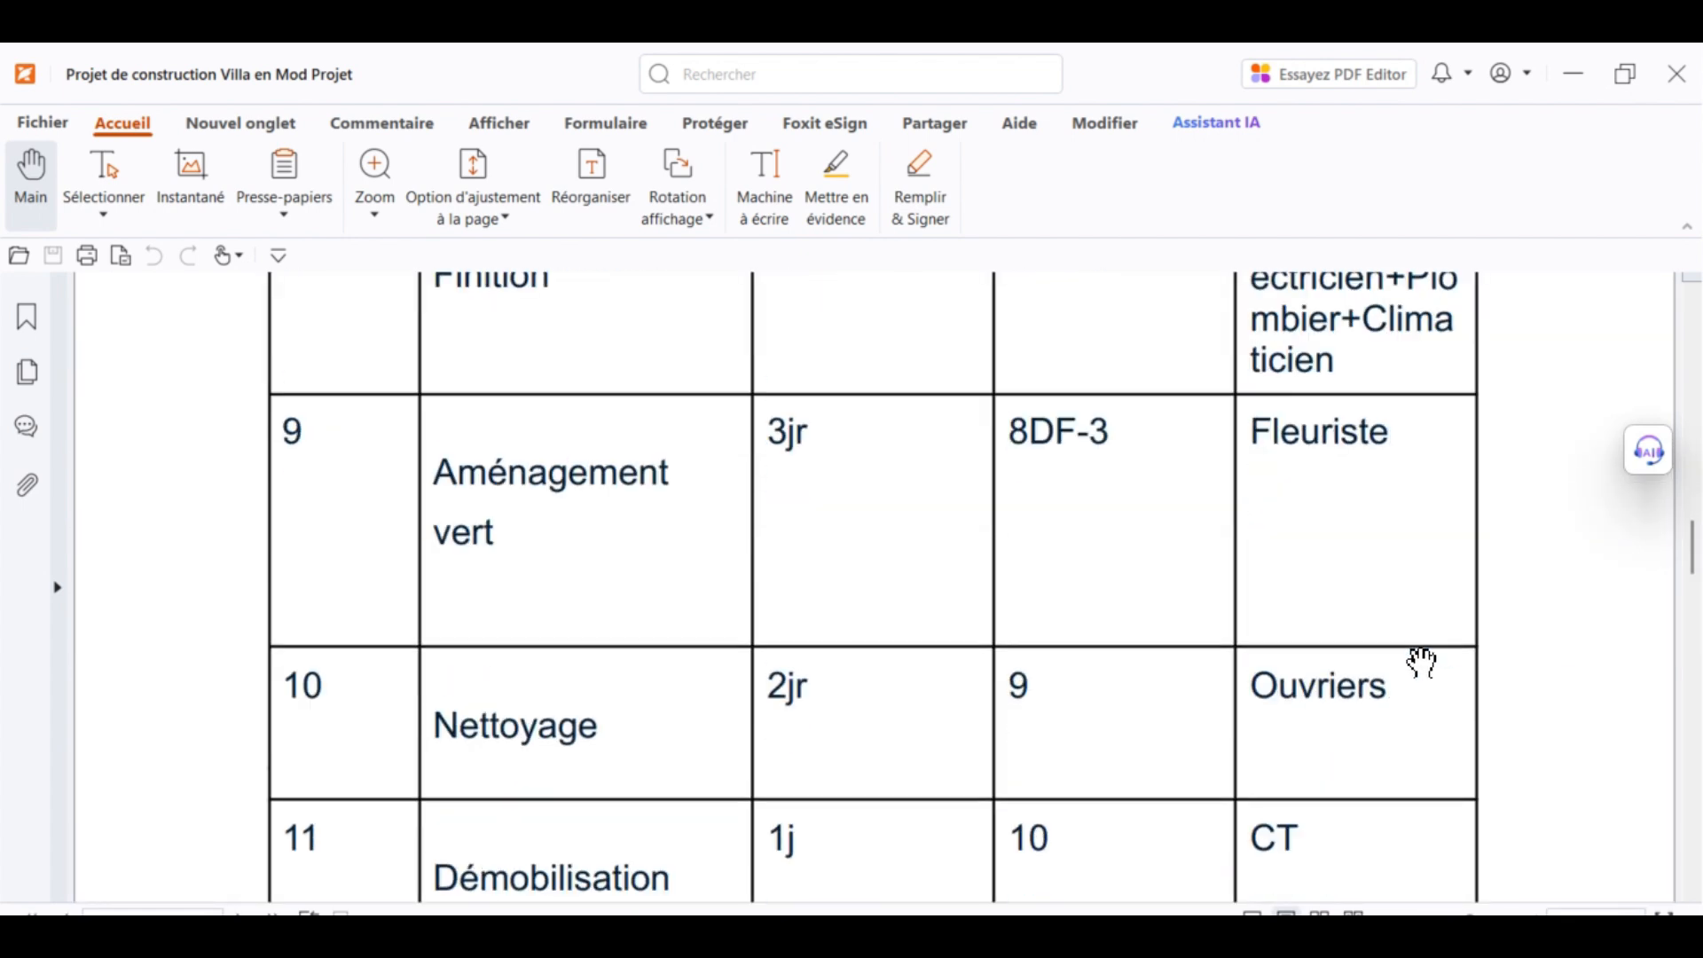
scroll(1423, 663, "down", 2)
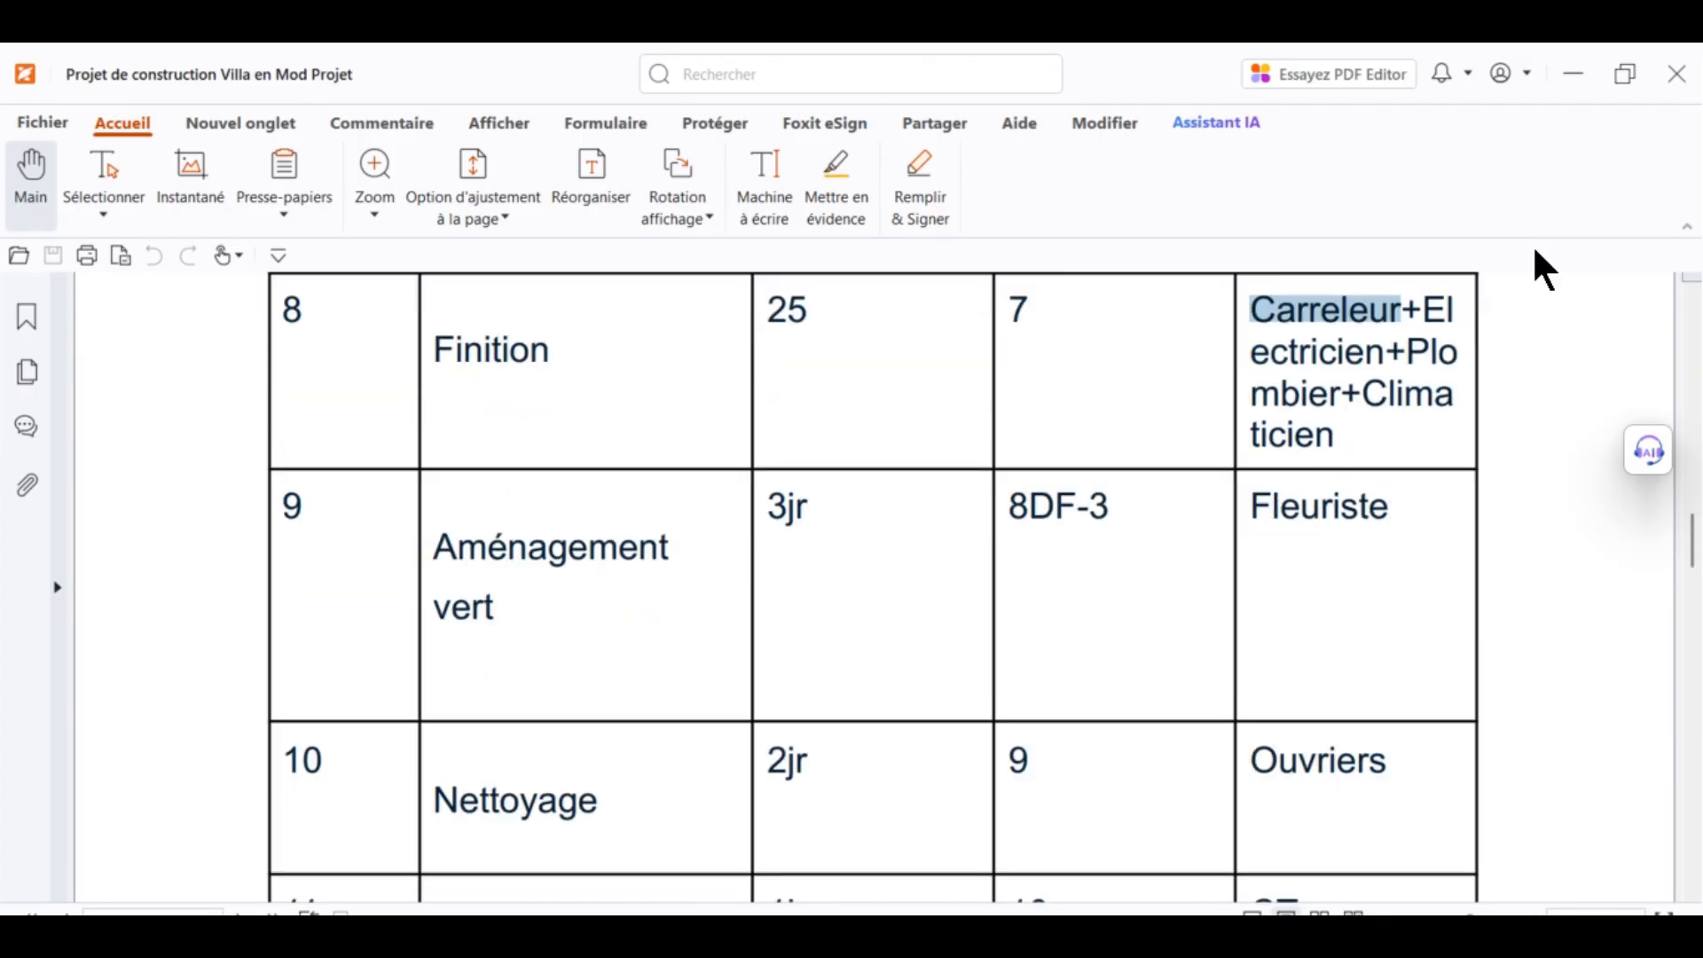
left_click(1570, 75)
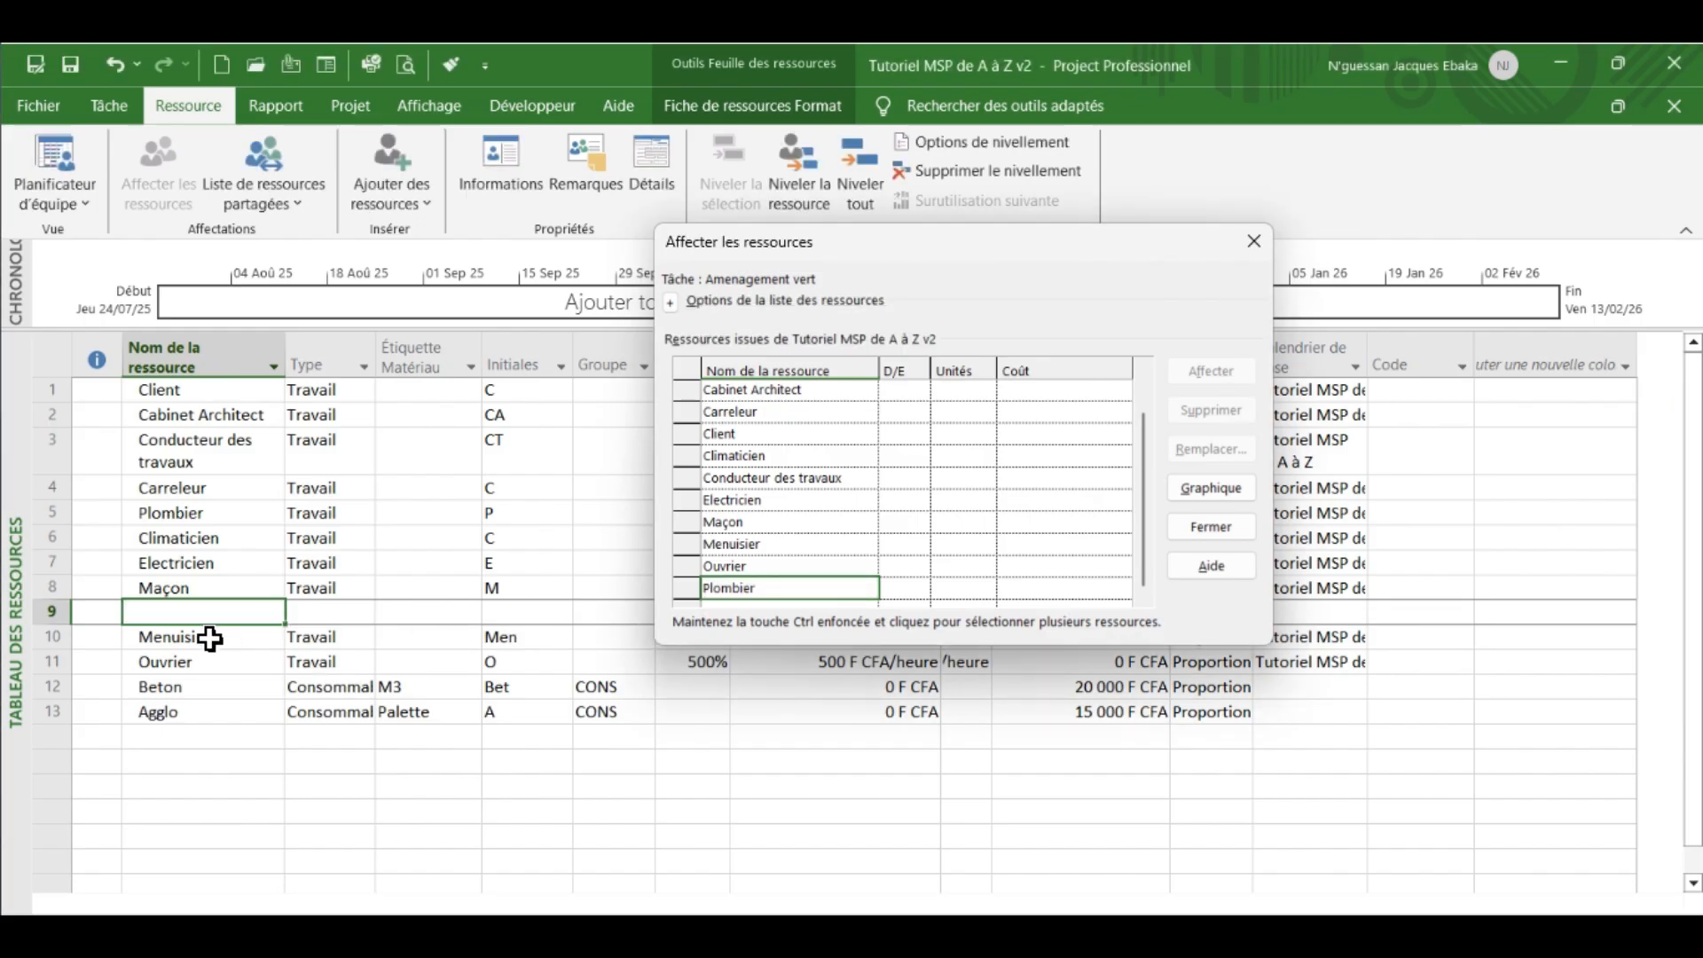
- Name the new resource above Menuisier Fleuriste and move the assignment dialog clear of the units and rate columns
left_click(171, 612)
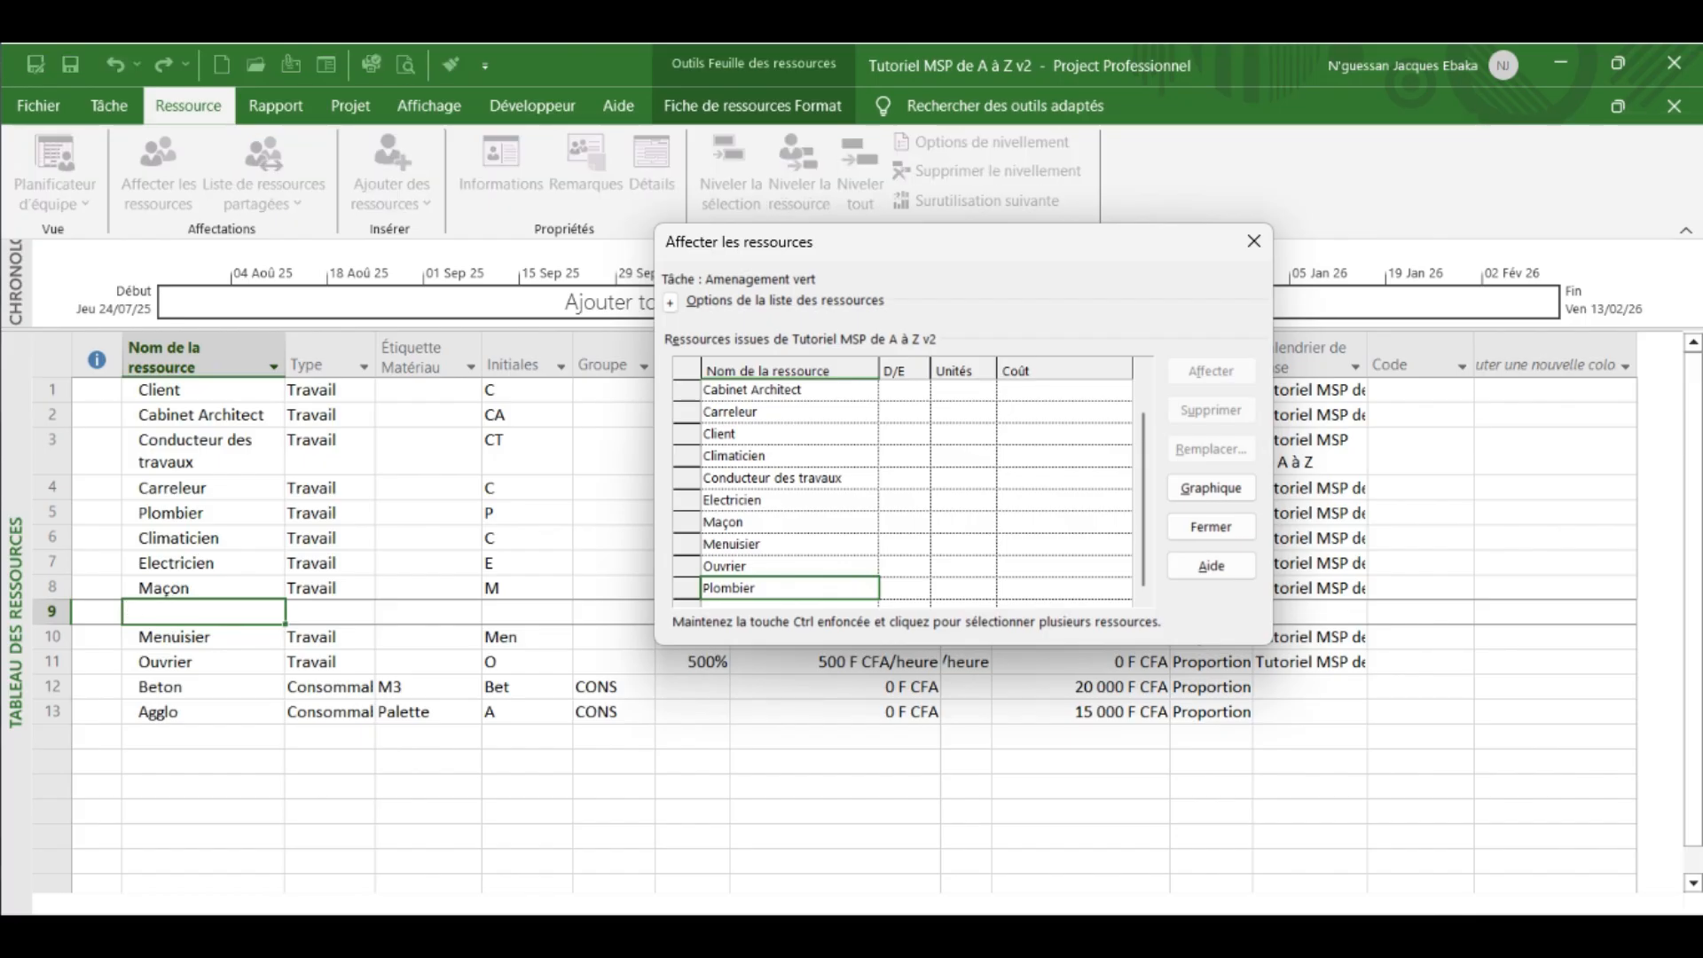
key("Return")
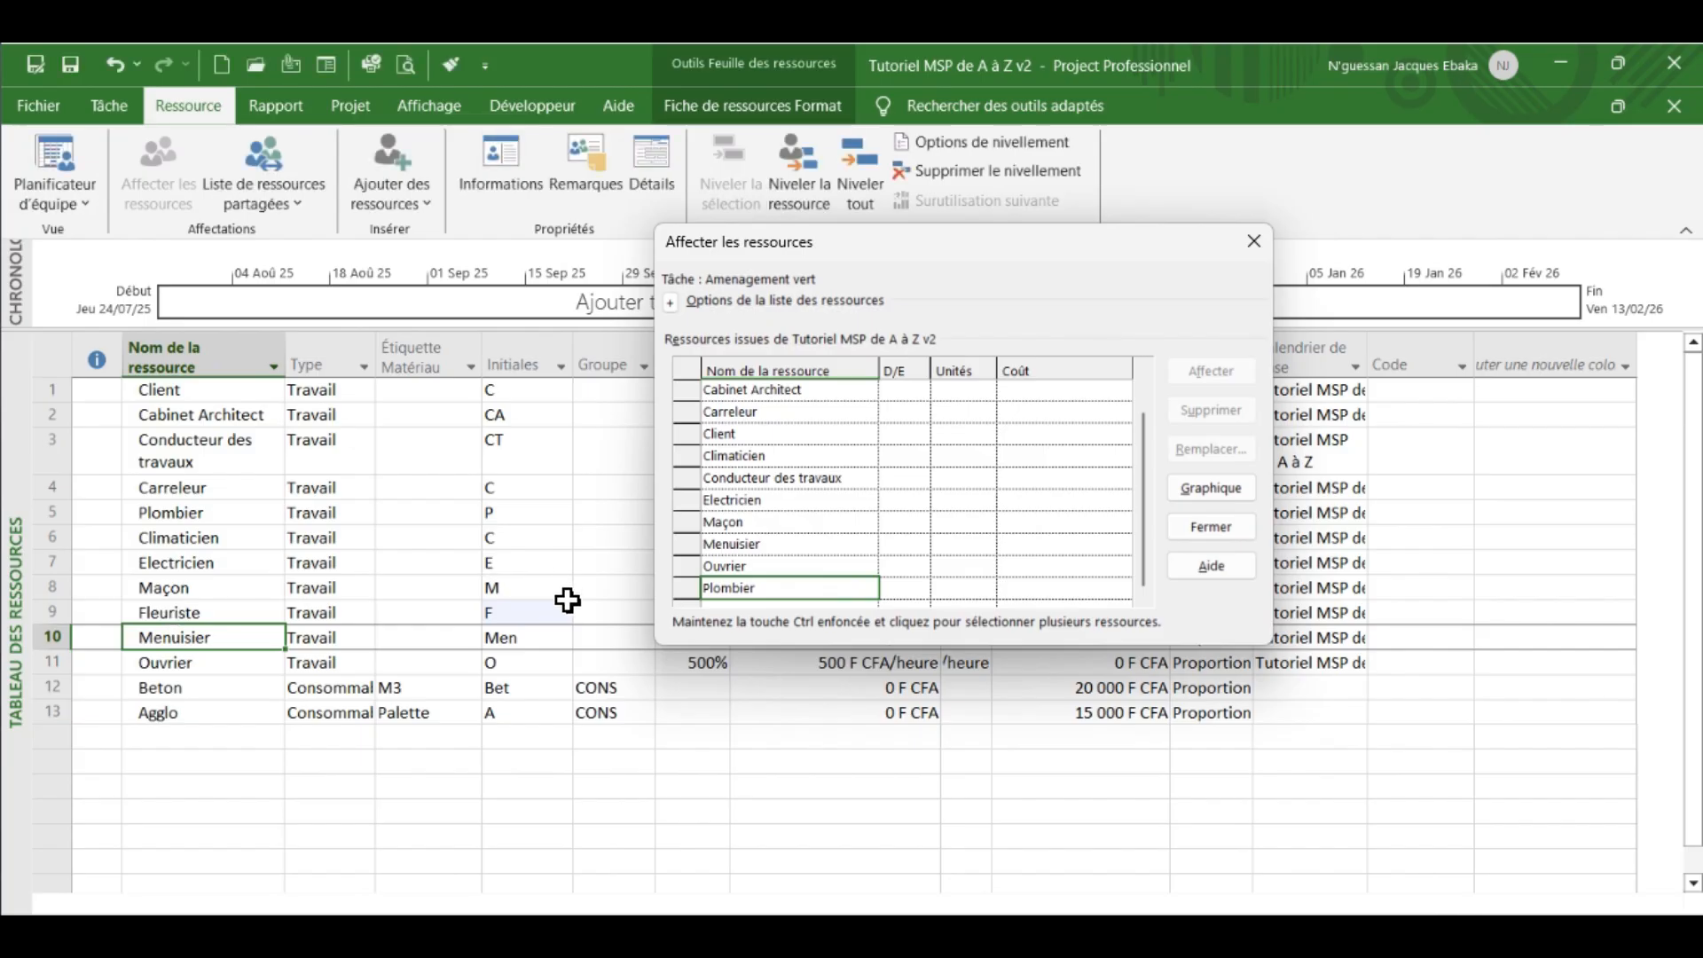
left_click_drag(979, 242, 1494, 210)
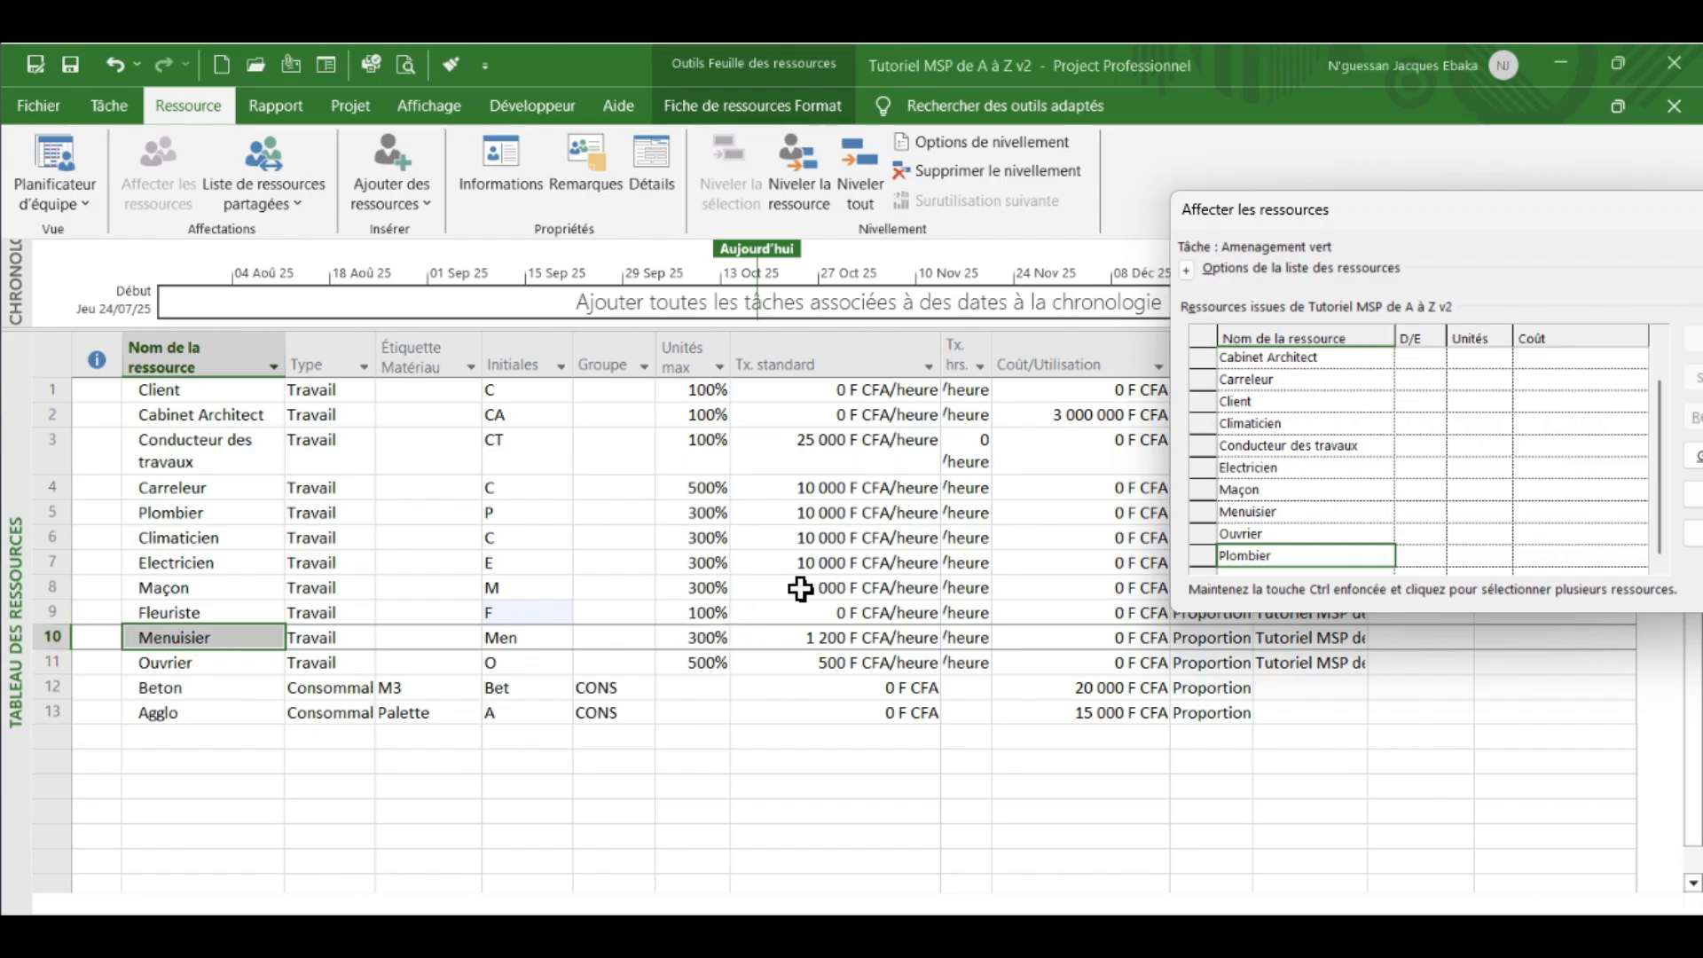
- Set Fleuriste's maximum units to 200%
left_click(844, 637)
left_click(696, 637)
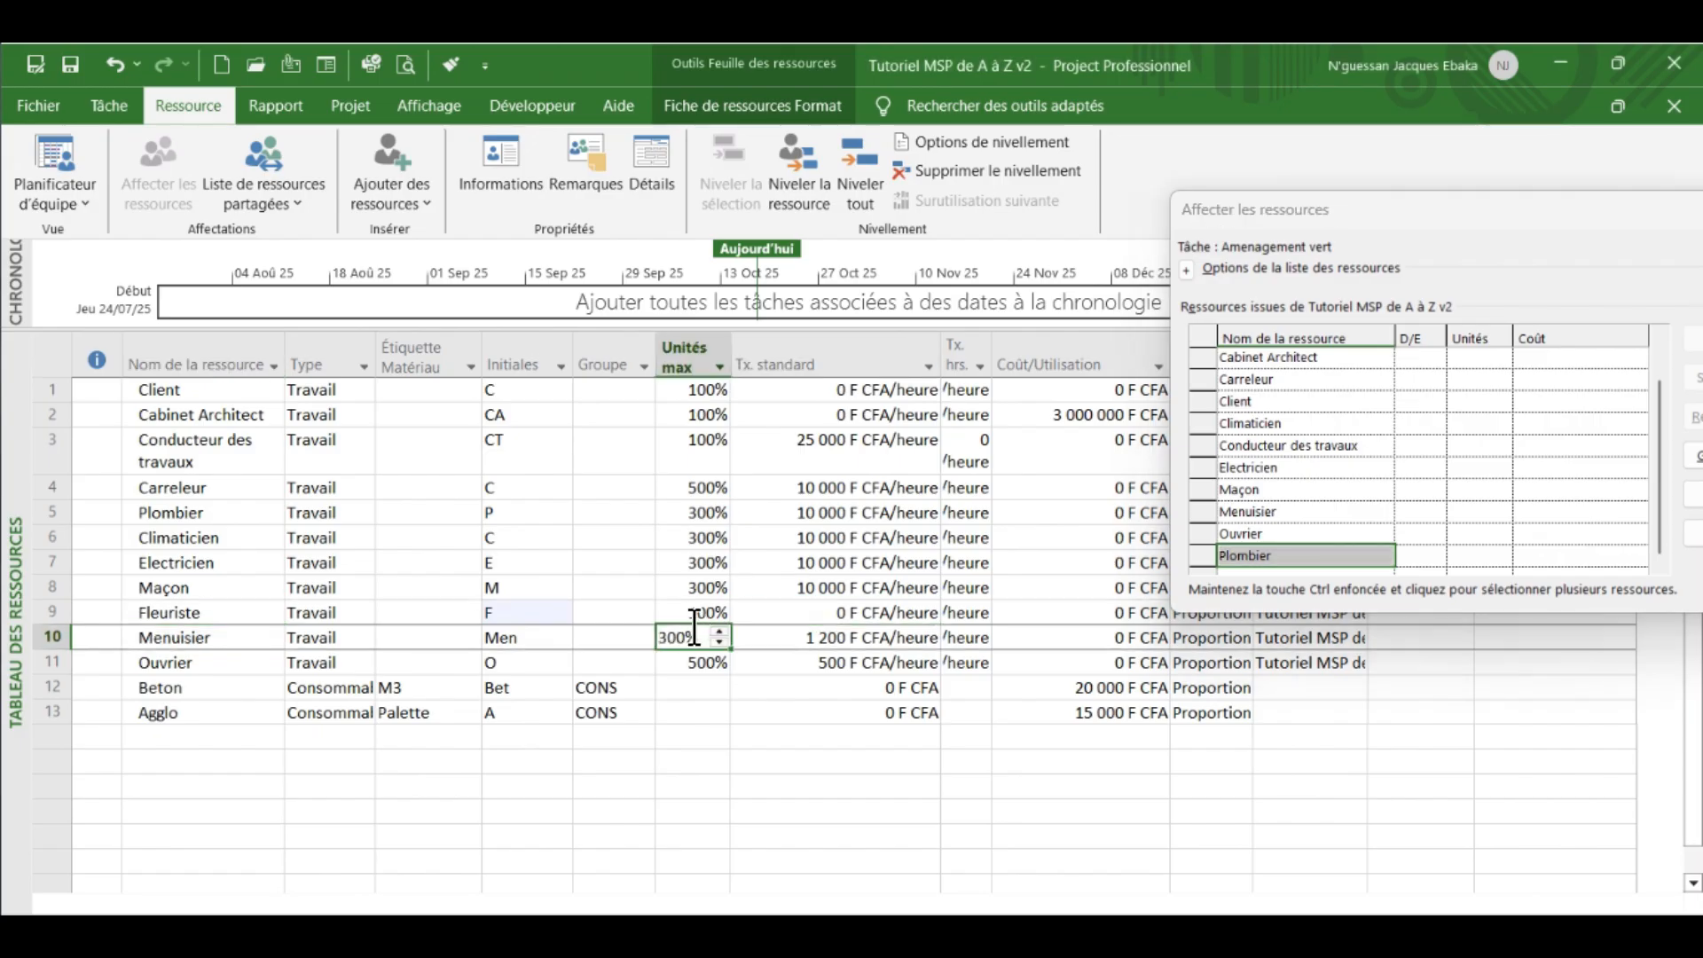
left_click(713, 609)
left_click(720, 603)
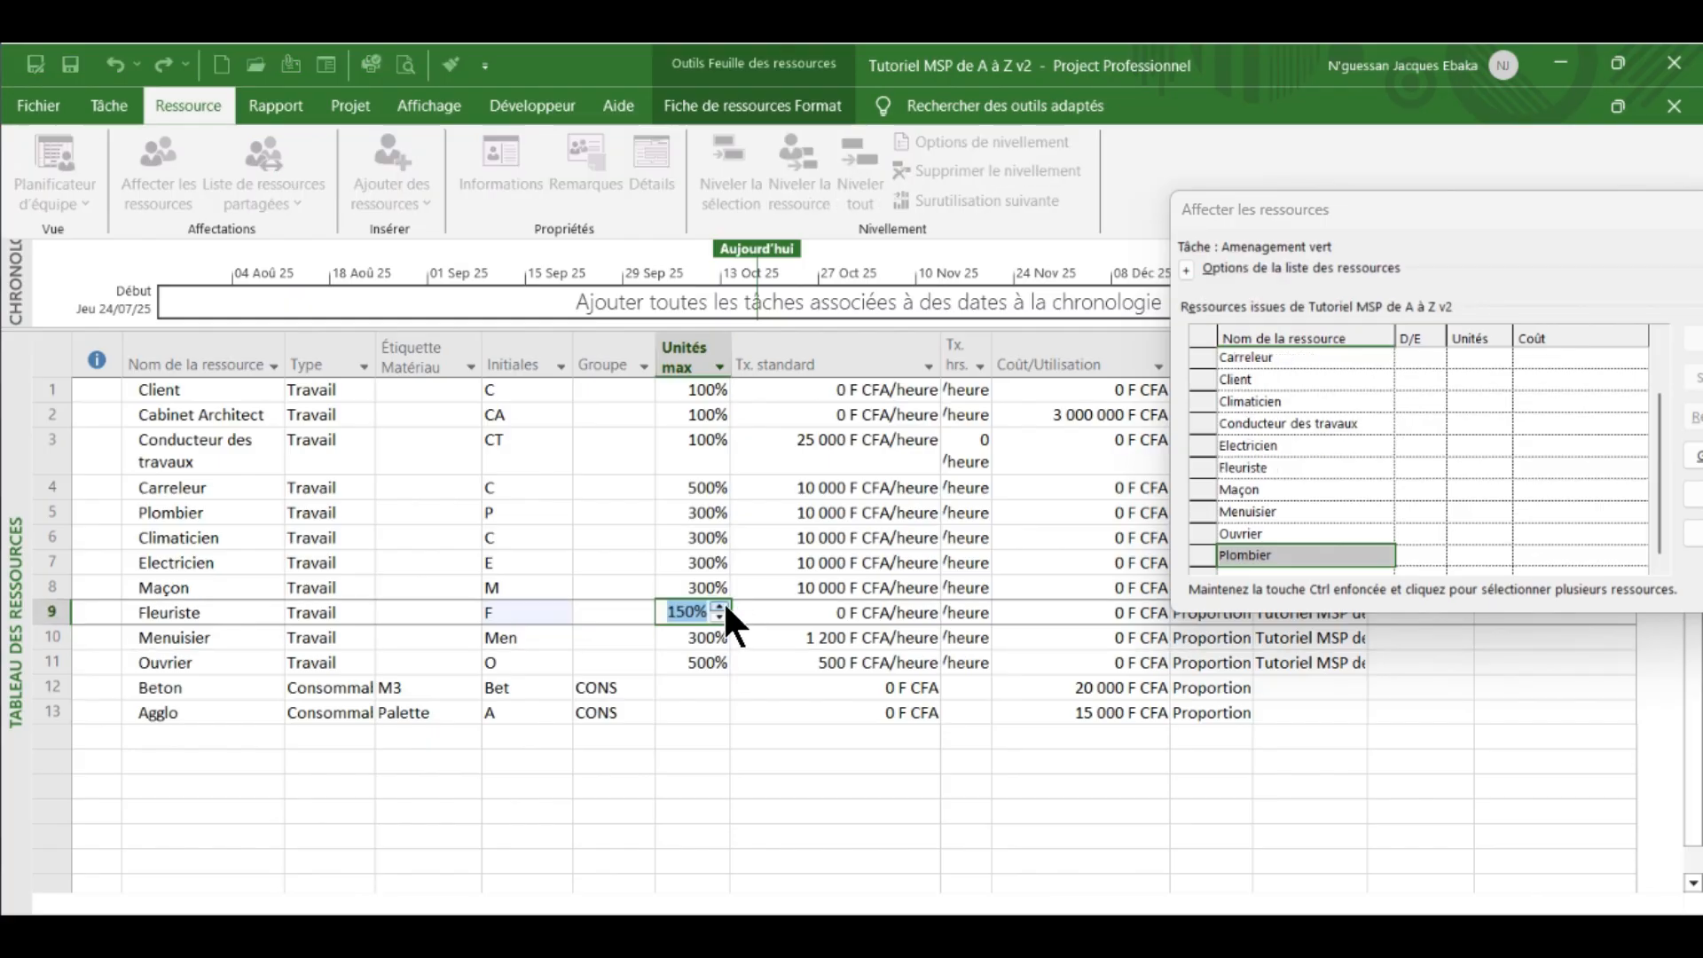
- Set Fleuriste's standard rate to 10 000 F CFA/heure
left_click(794, 613)
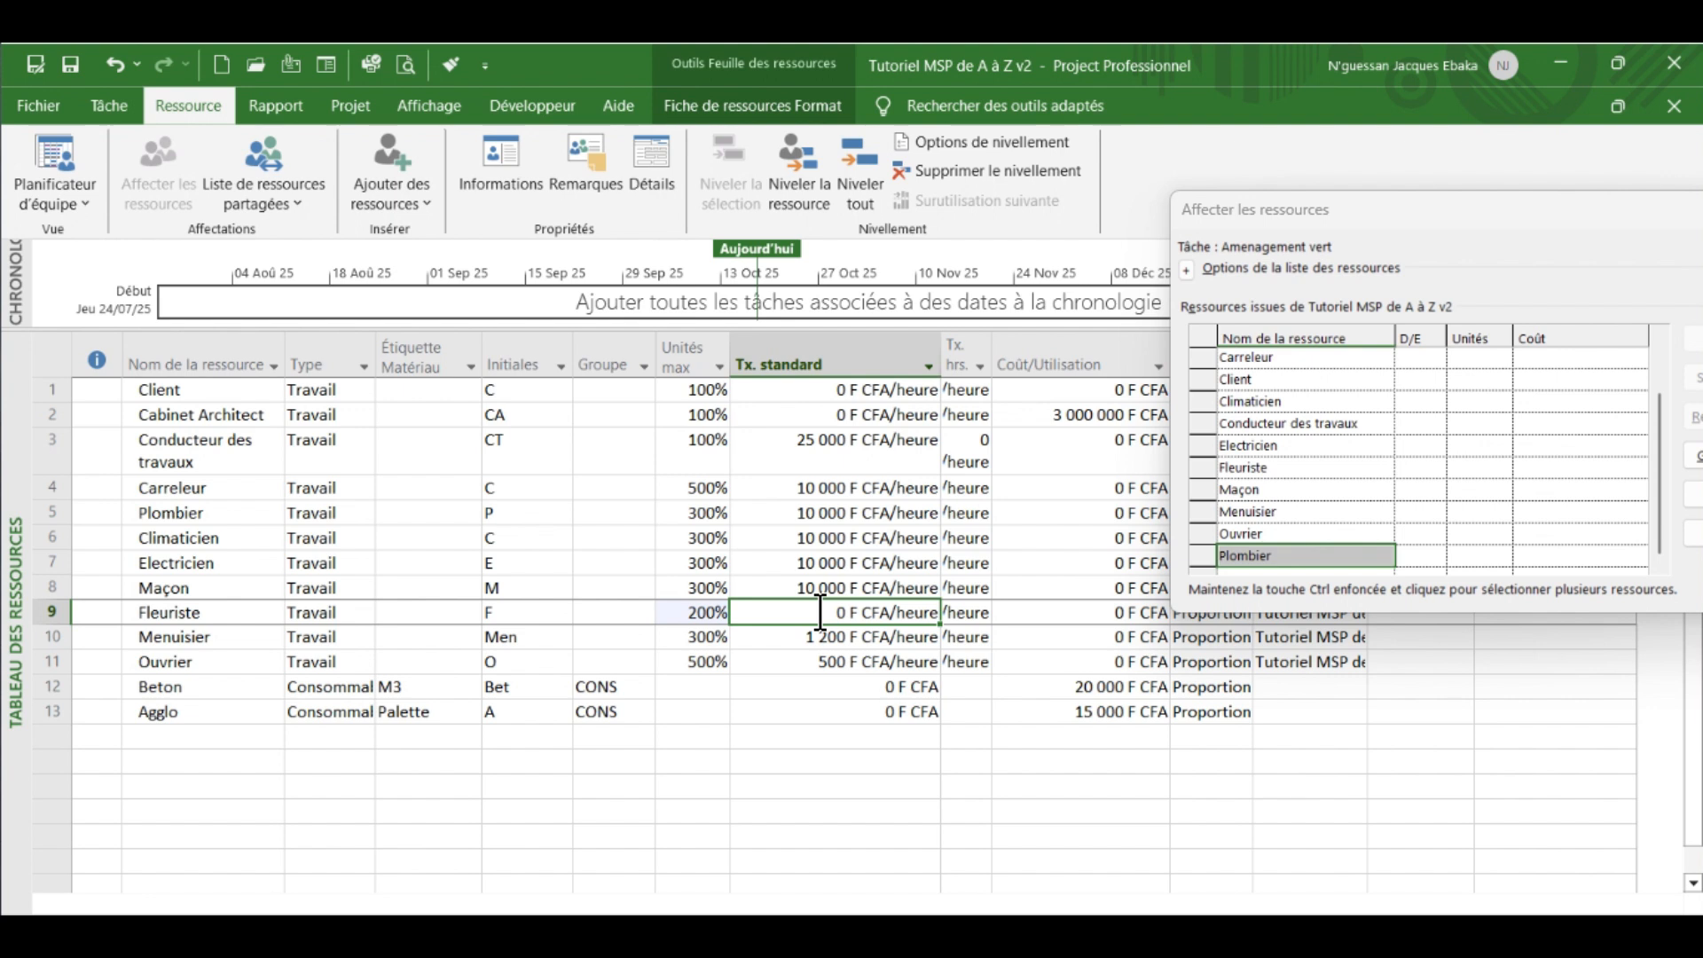
type("10 ")
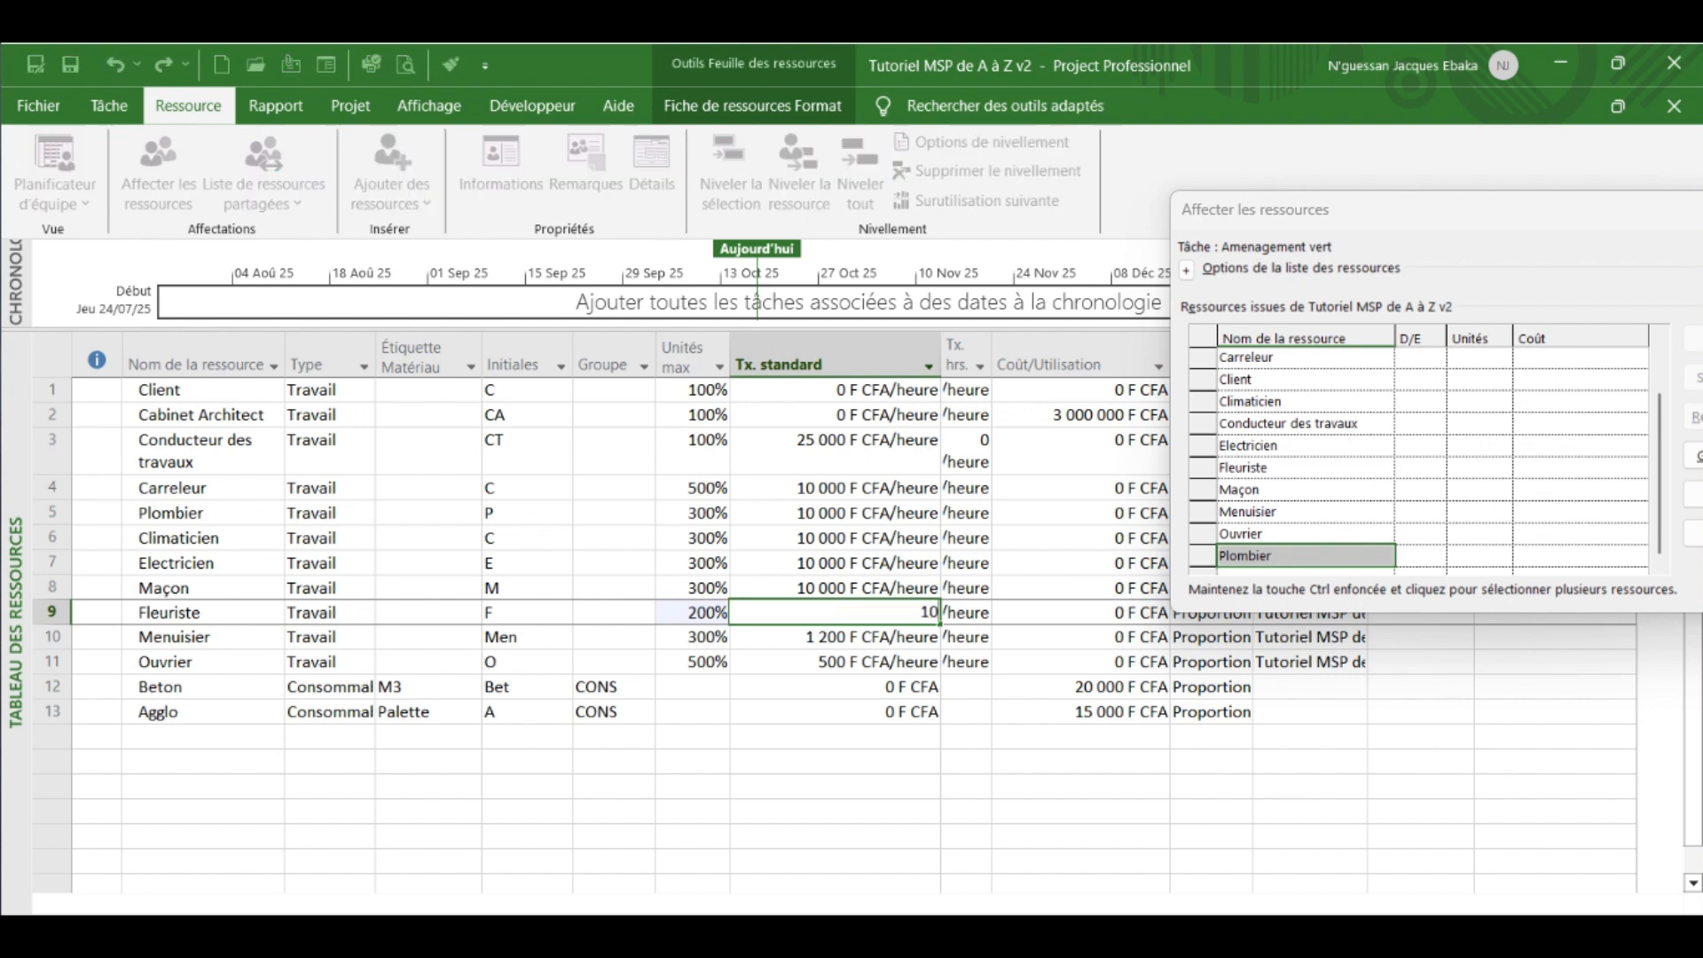
type("000")
key("Return")
- Dismiss the invalid rate entry for Menuisier and restore its standard rate to 1 200 F CFA/heure
key("BackSpace")
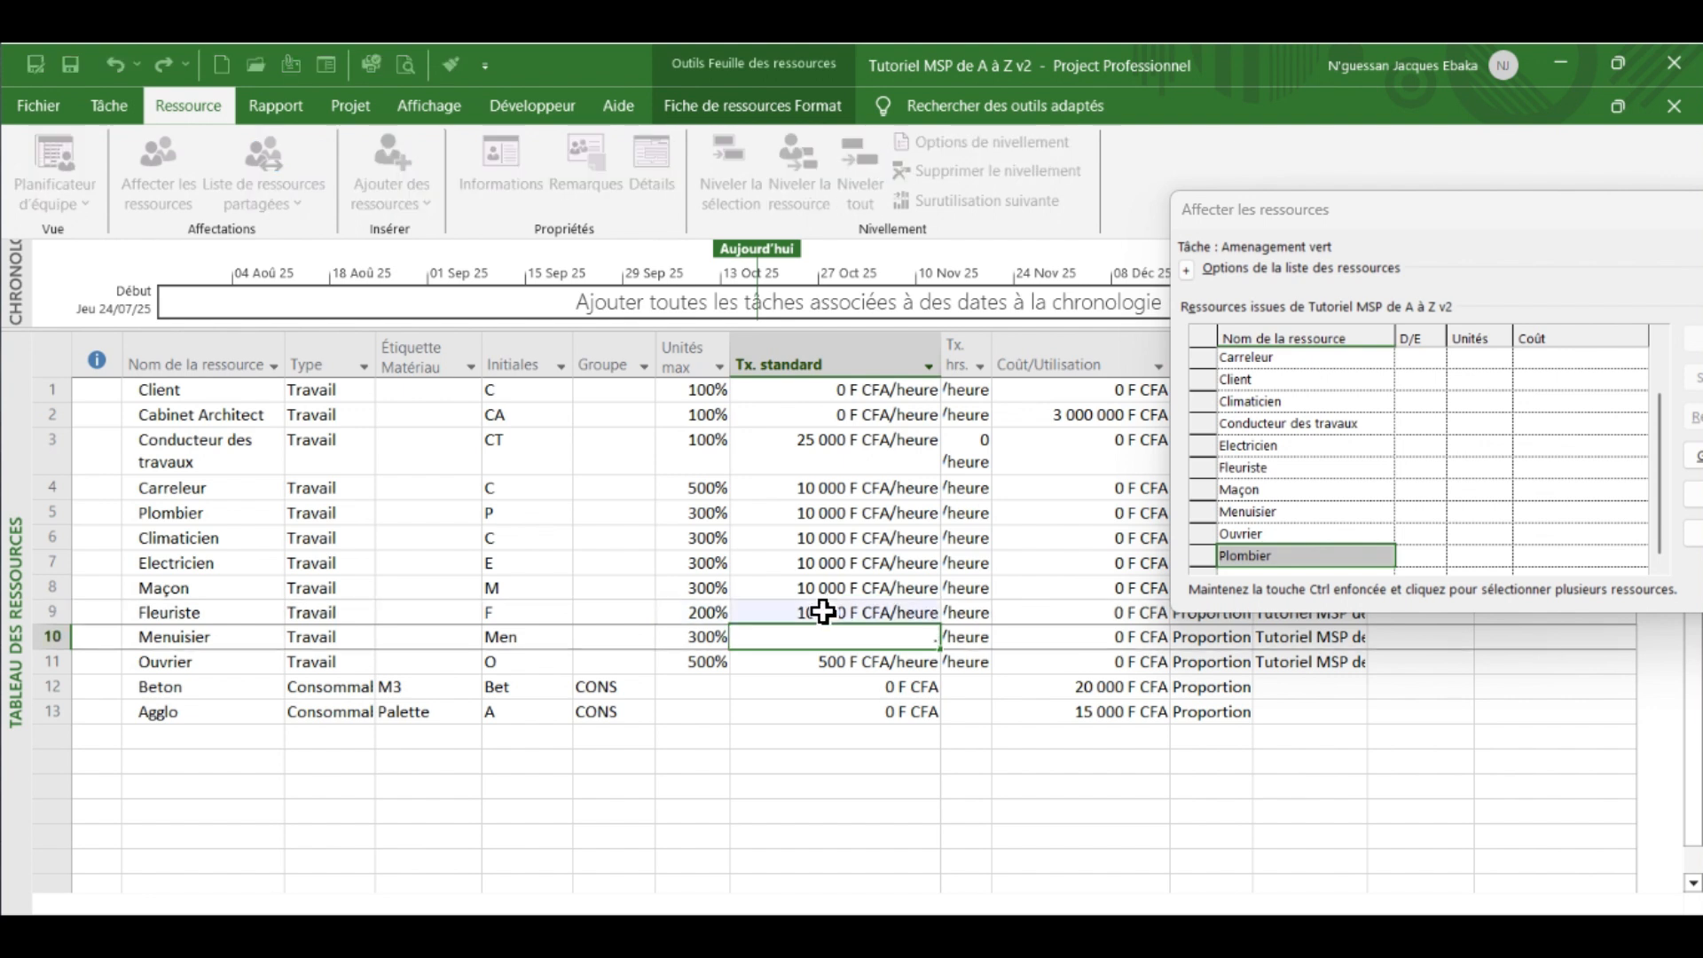
left_click(153, 809)
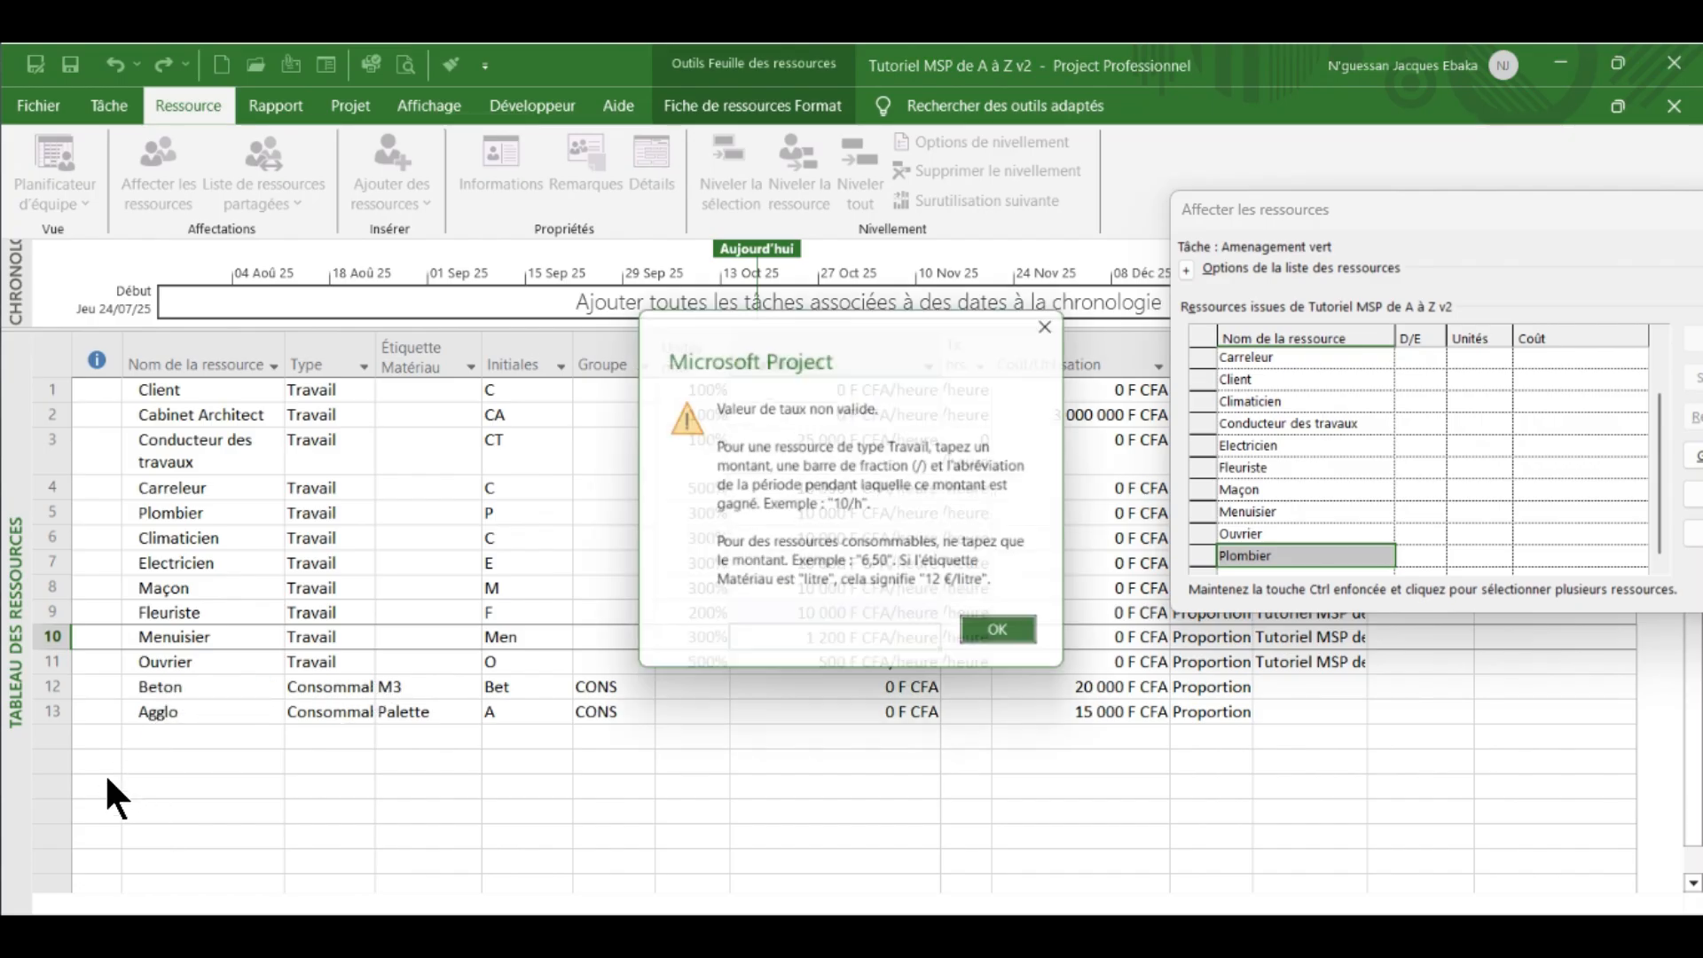
left_click(1056, 318)
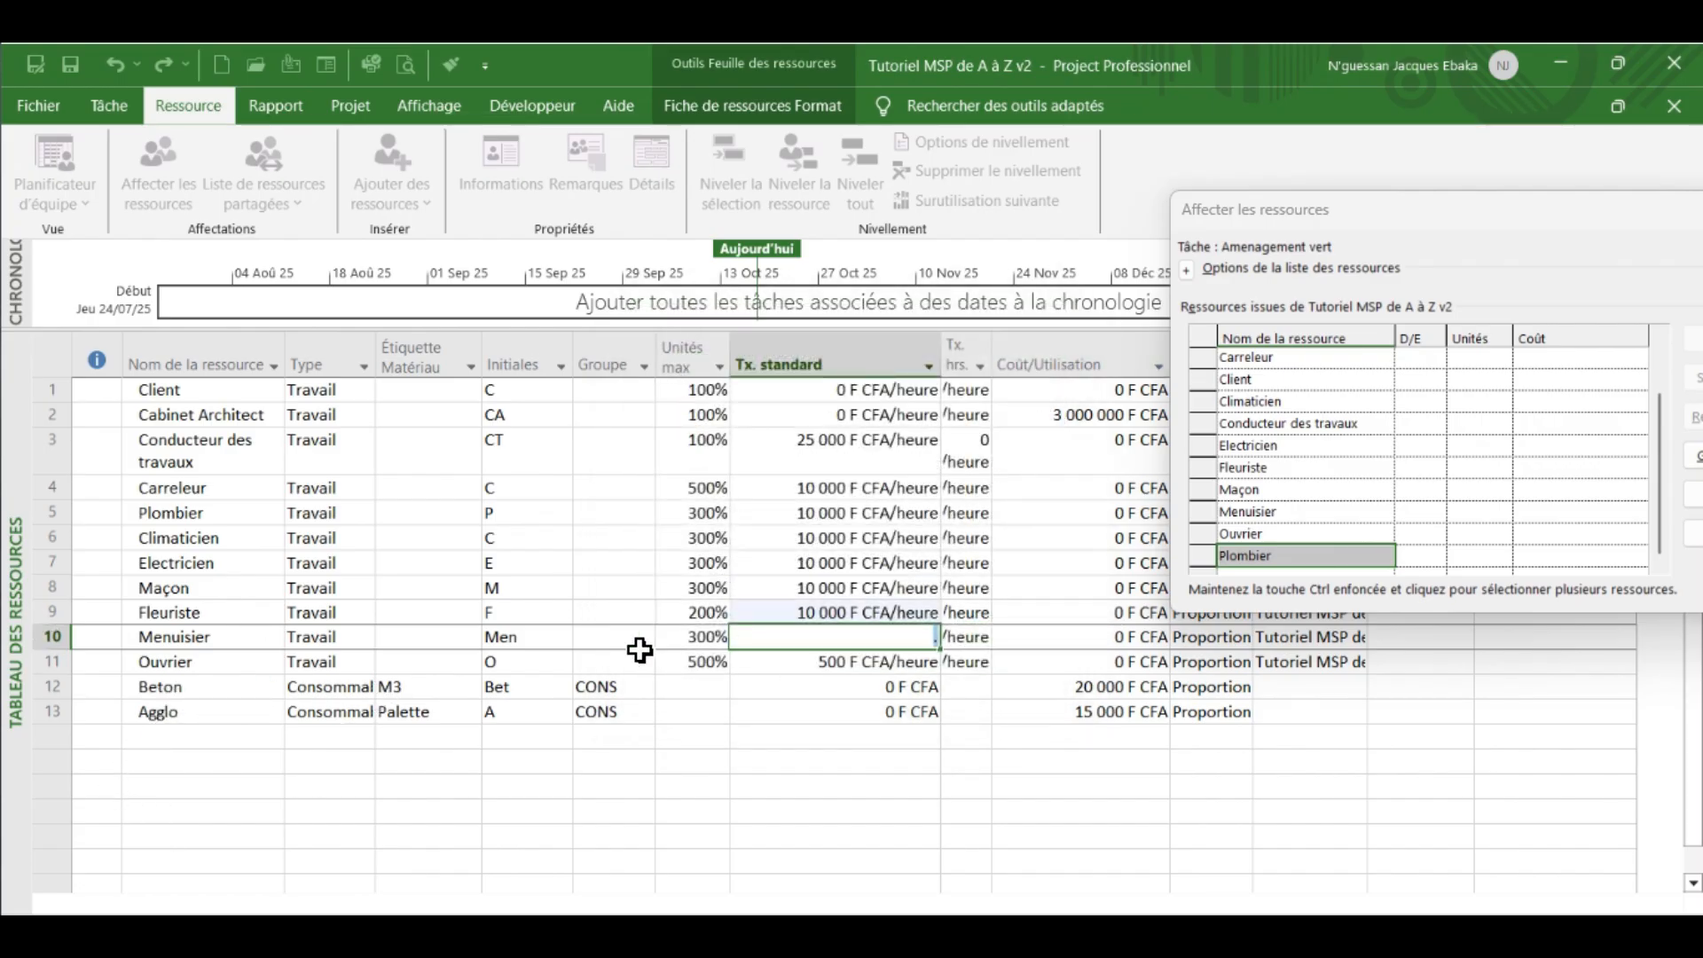
left_click(44, 513)
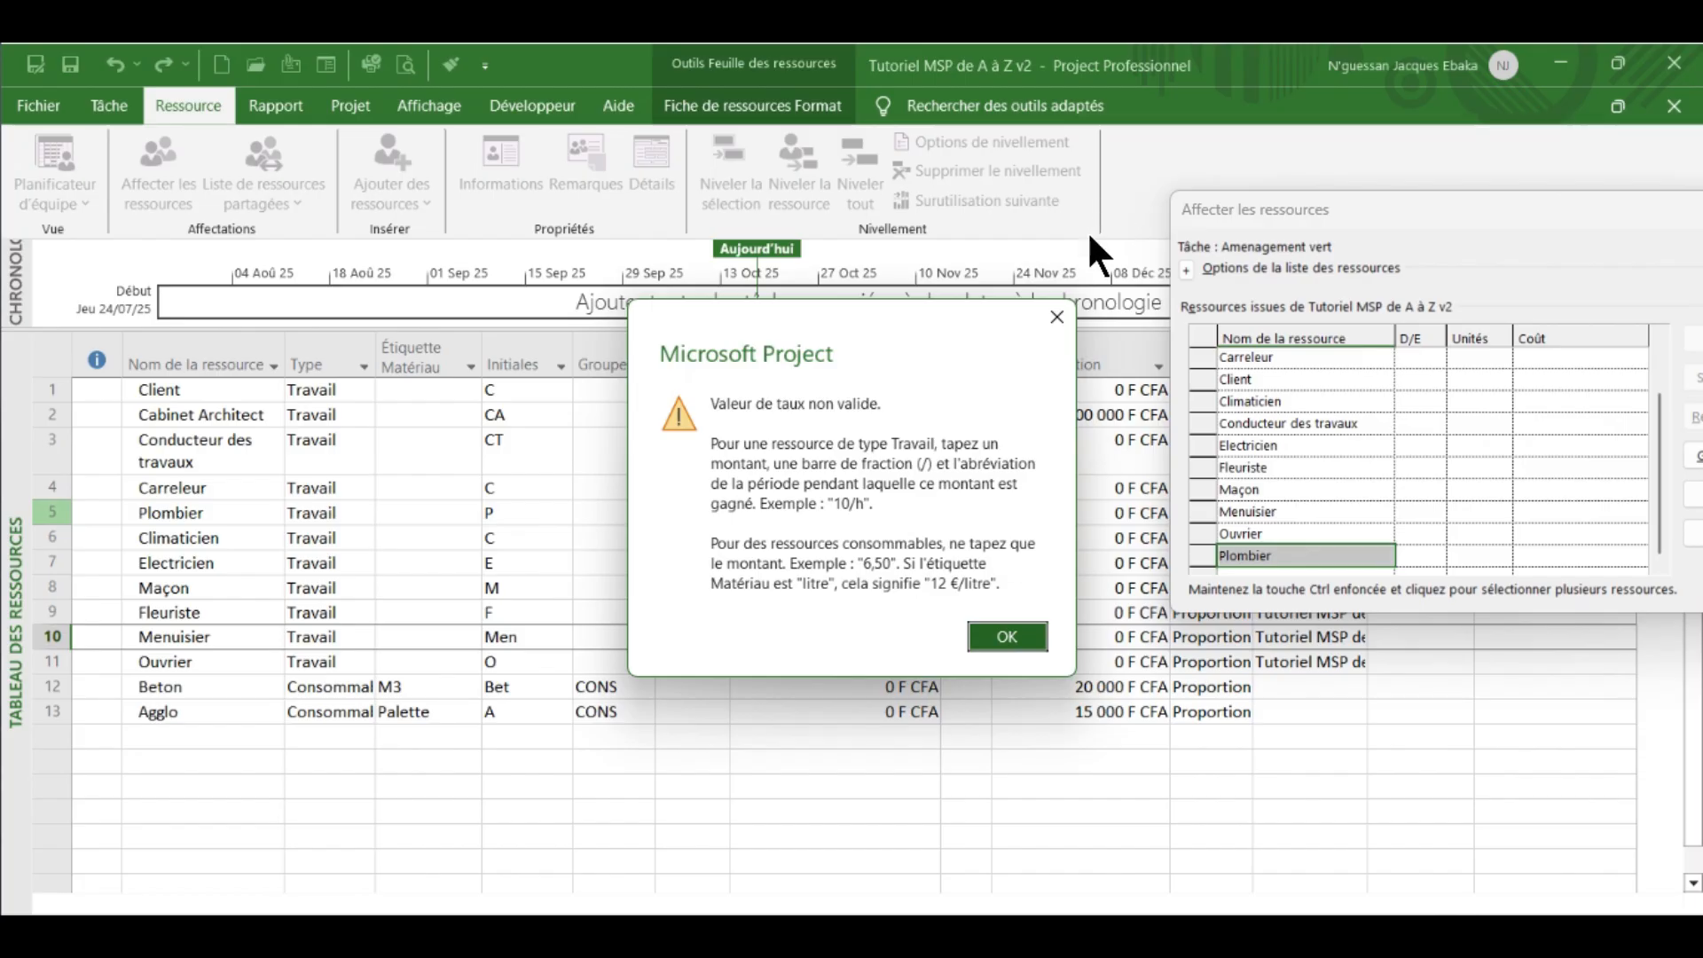
left_click(1059, 316)
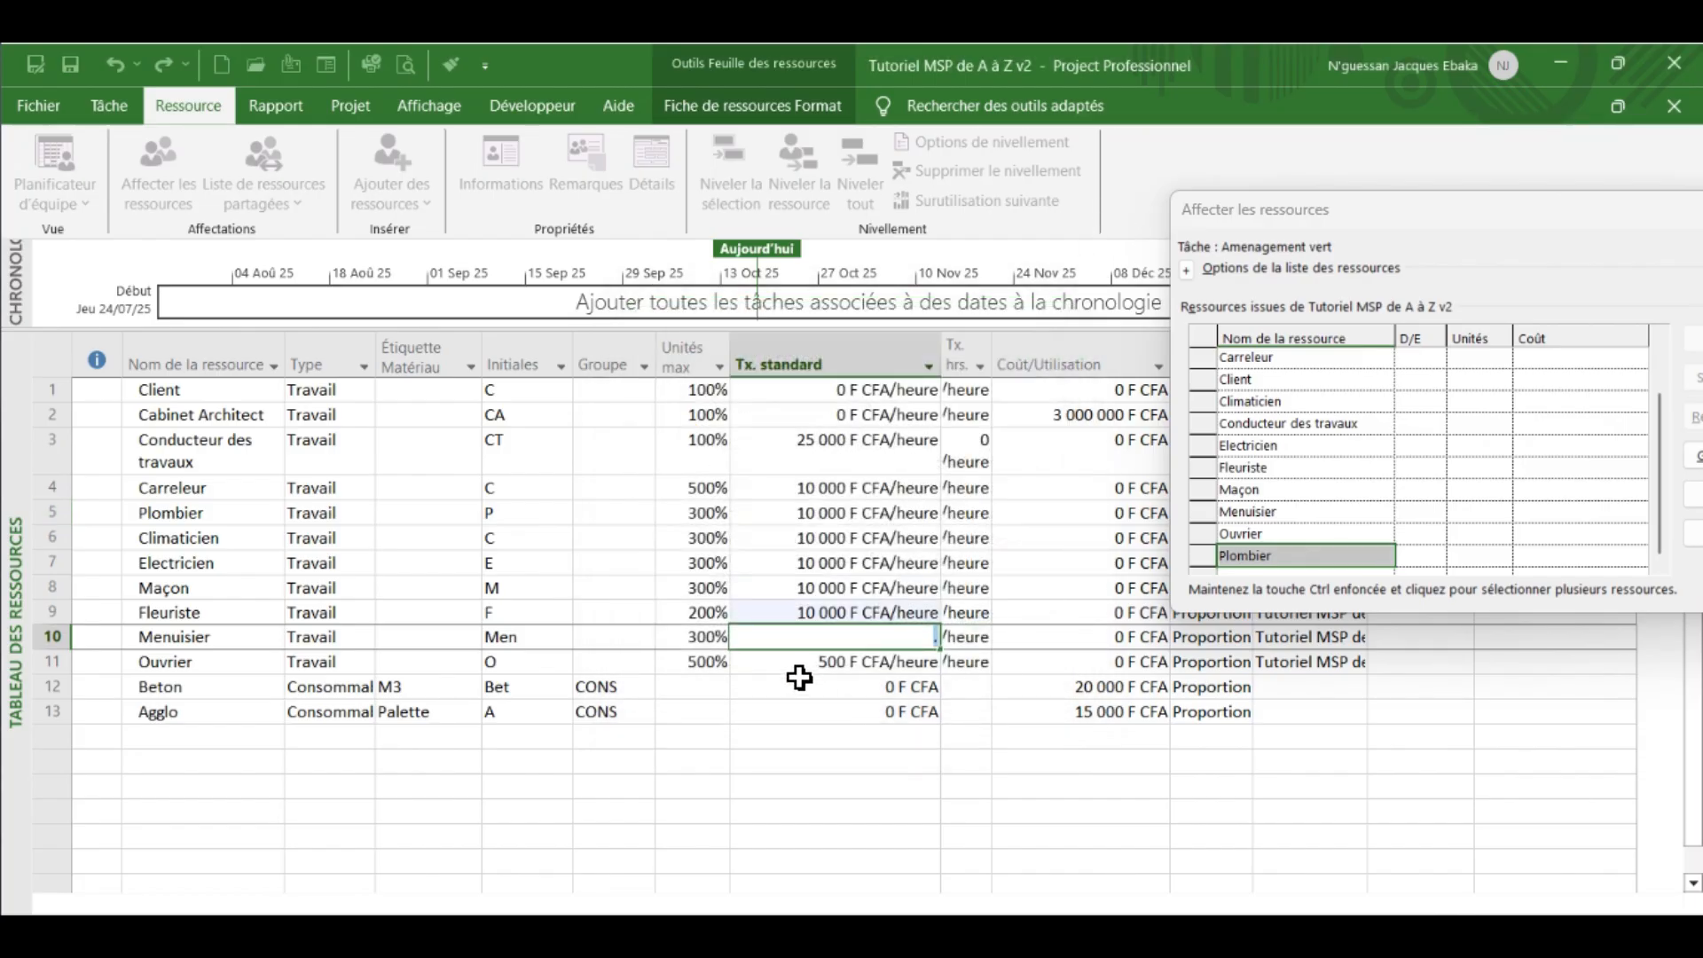
type("1200")
key("Return")
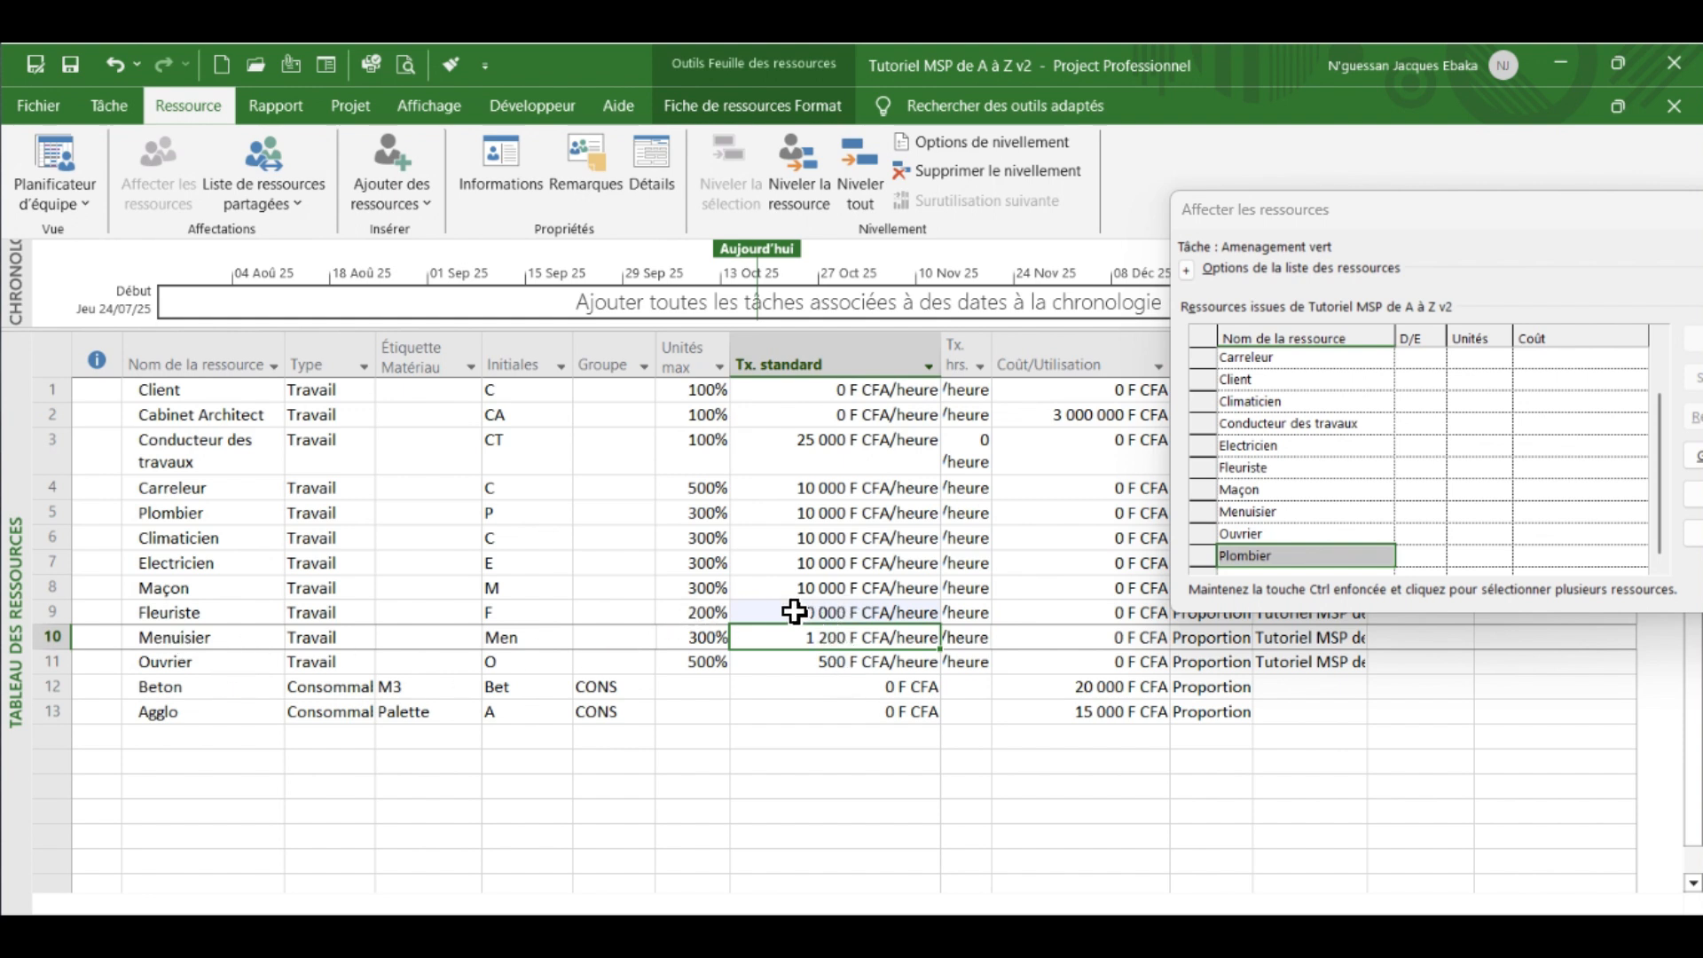
- Set the standard rates of Fleuriste, Maçon and Electricien to 1 200 F CFA/heure
left_click(796, 612)
type("1200")
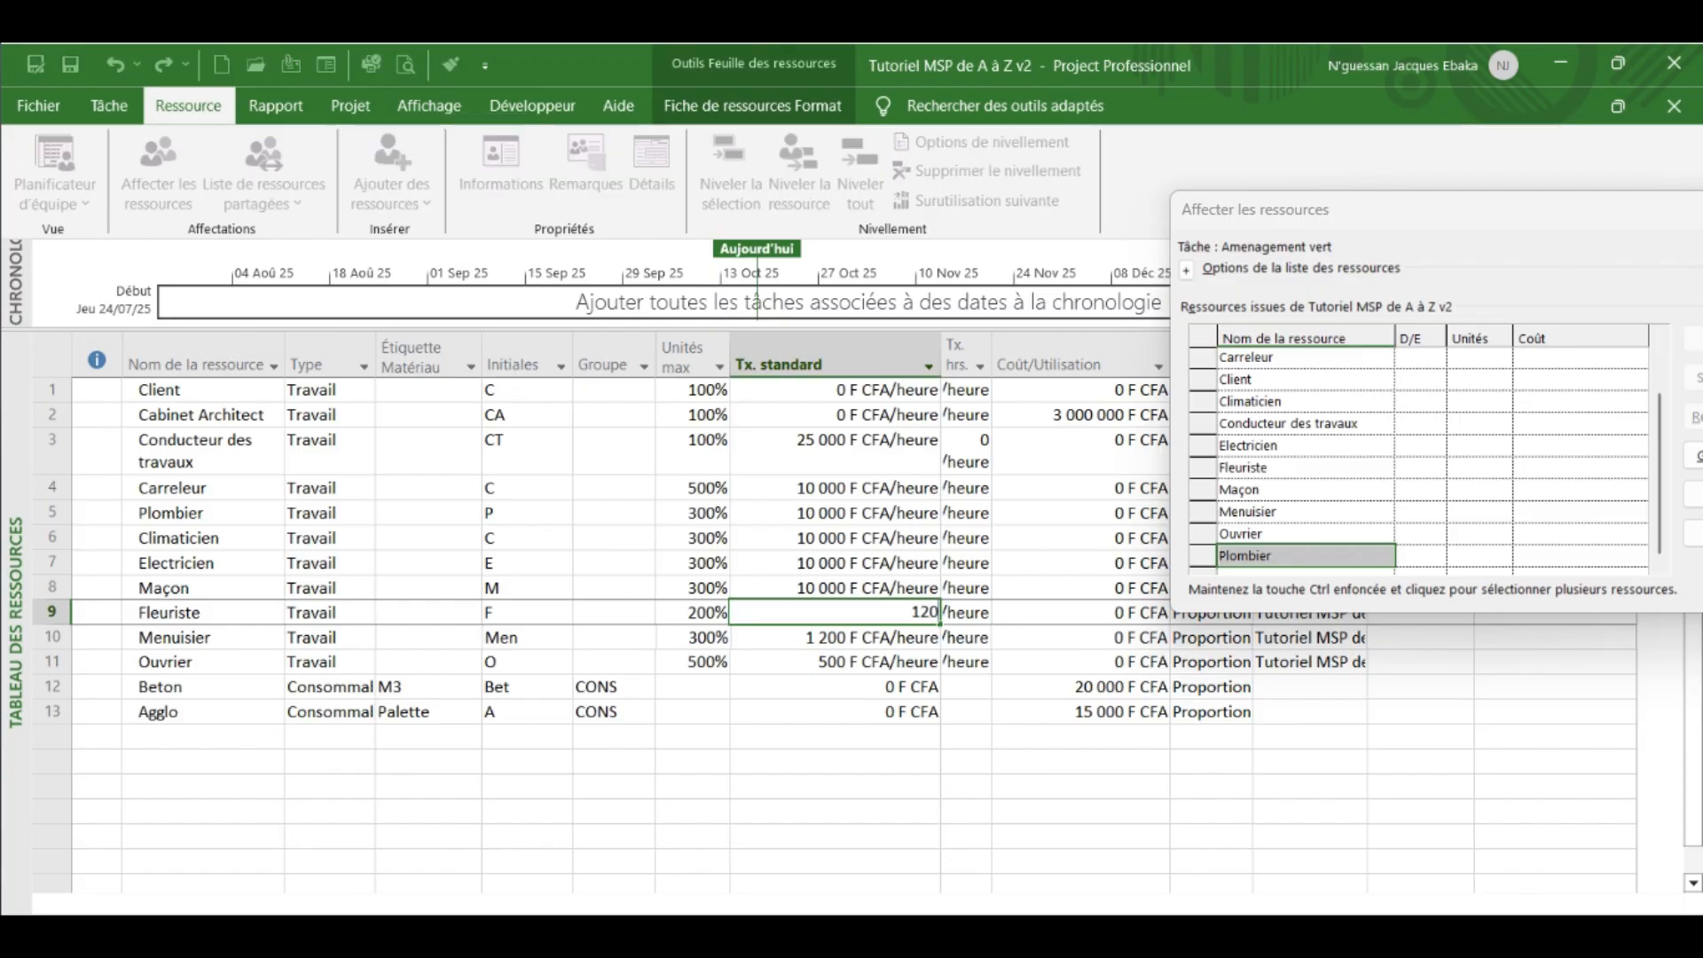
left_click(810, 590)
type("1200")
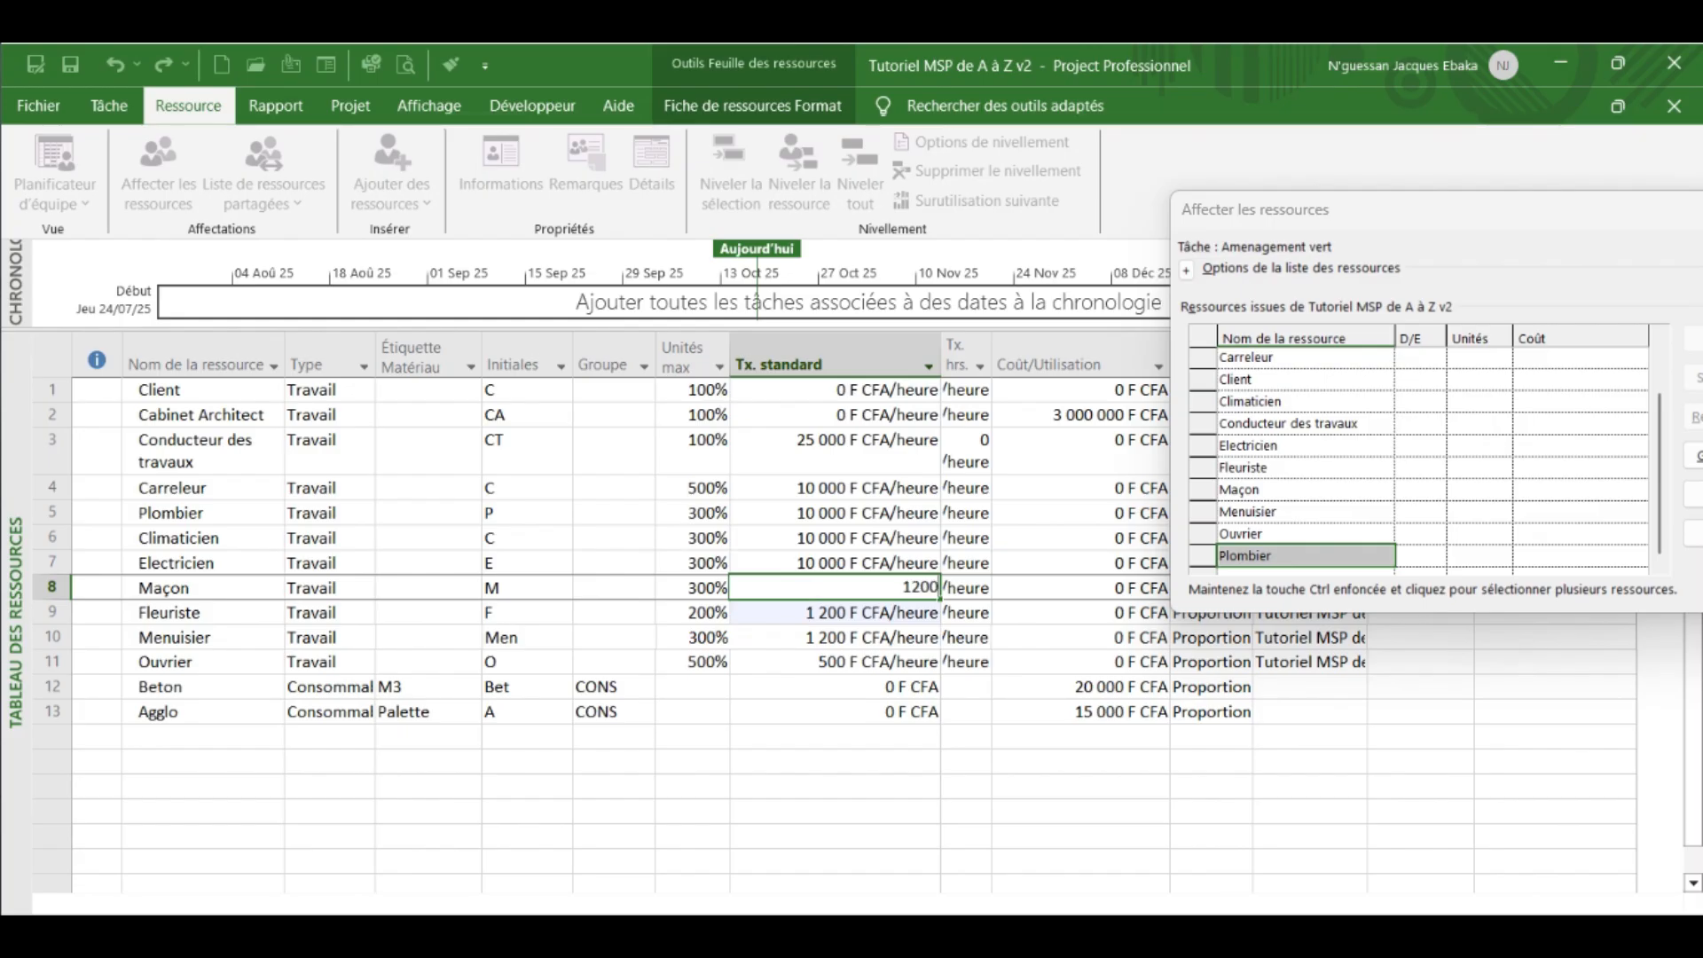
left_click(822, 563)
key("BackSpace")
type("1200")
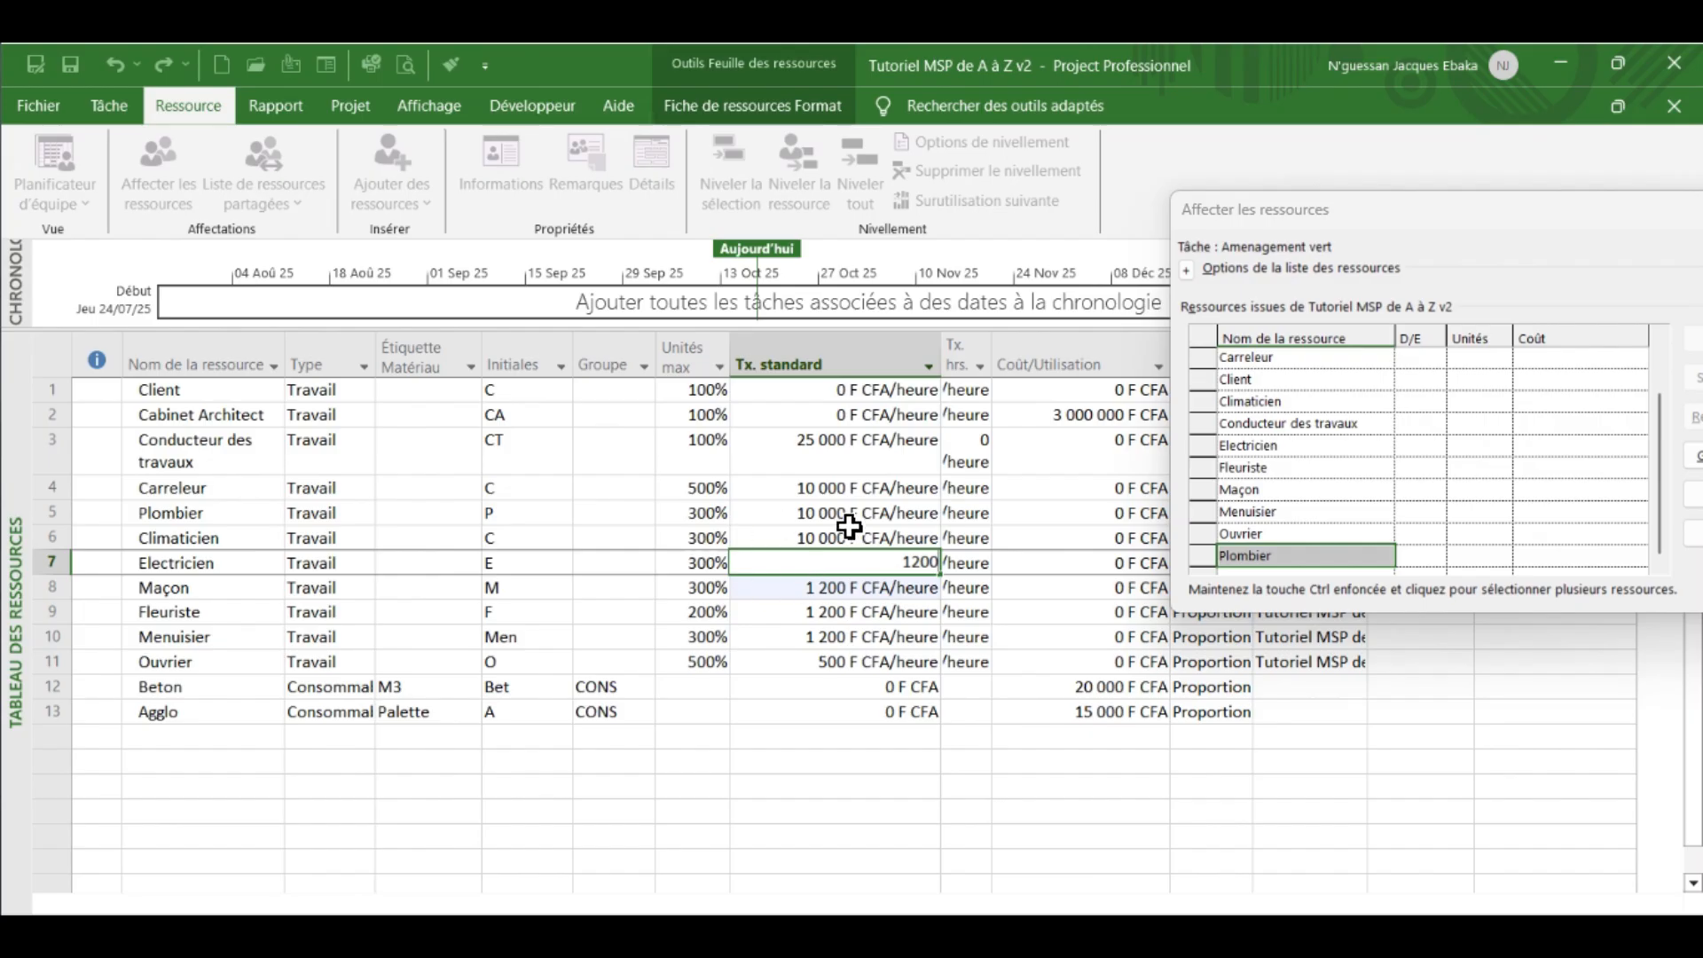
- Set the standard rates of Climaticien, Plombier and Carreleur to 1 200 F CFA/heure
left_click(810, 537)
type("12")
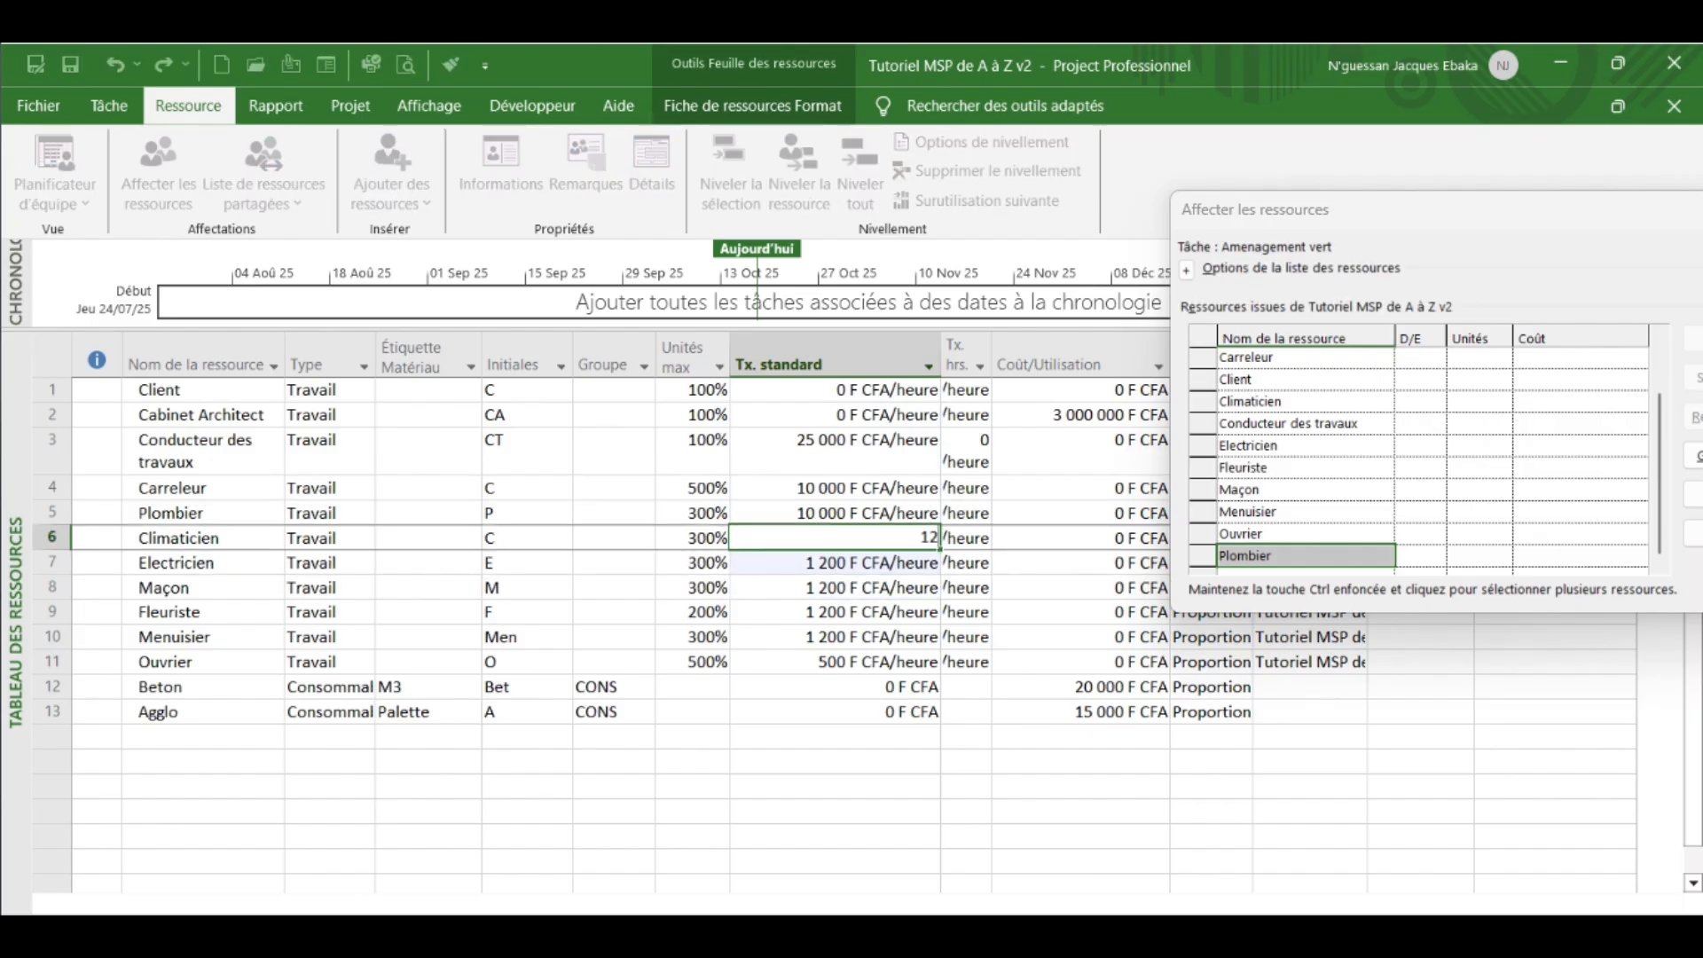
type("00")
left_click(793, 513)
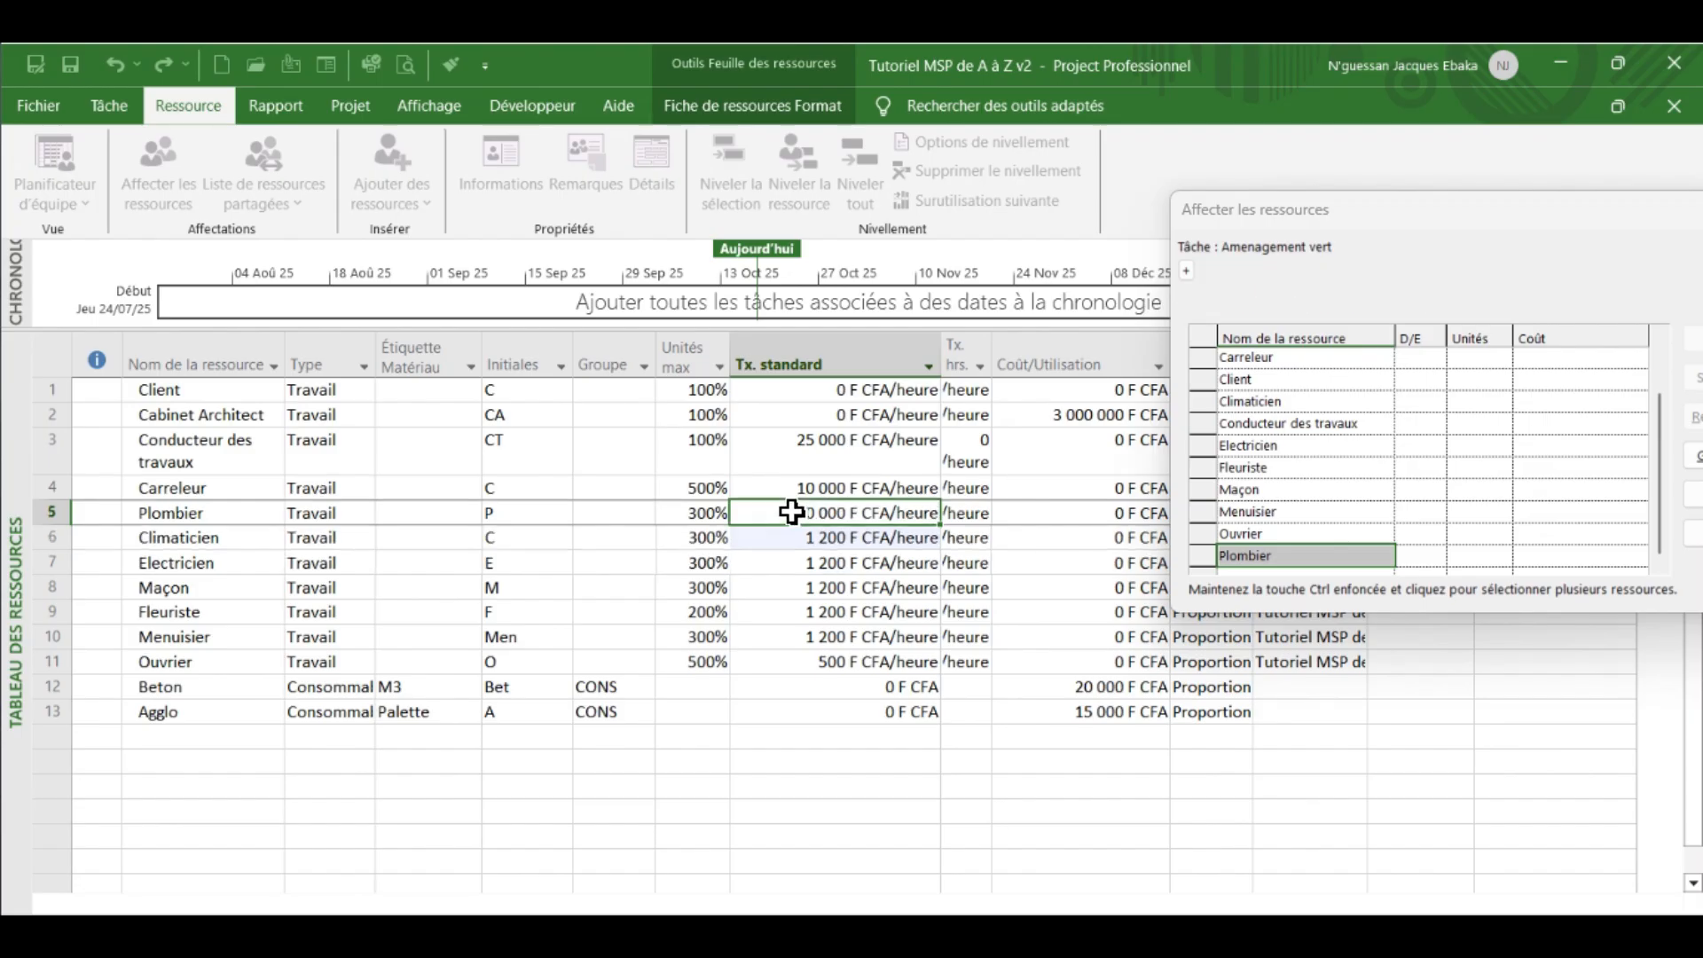
type("1200")
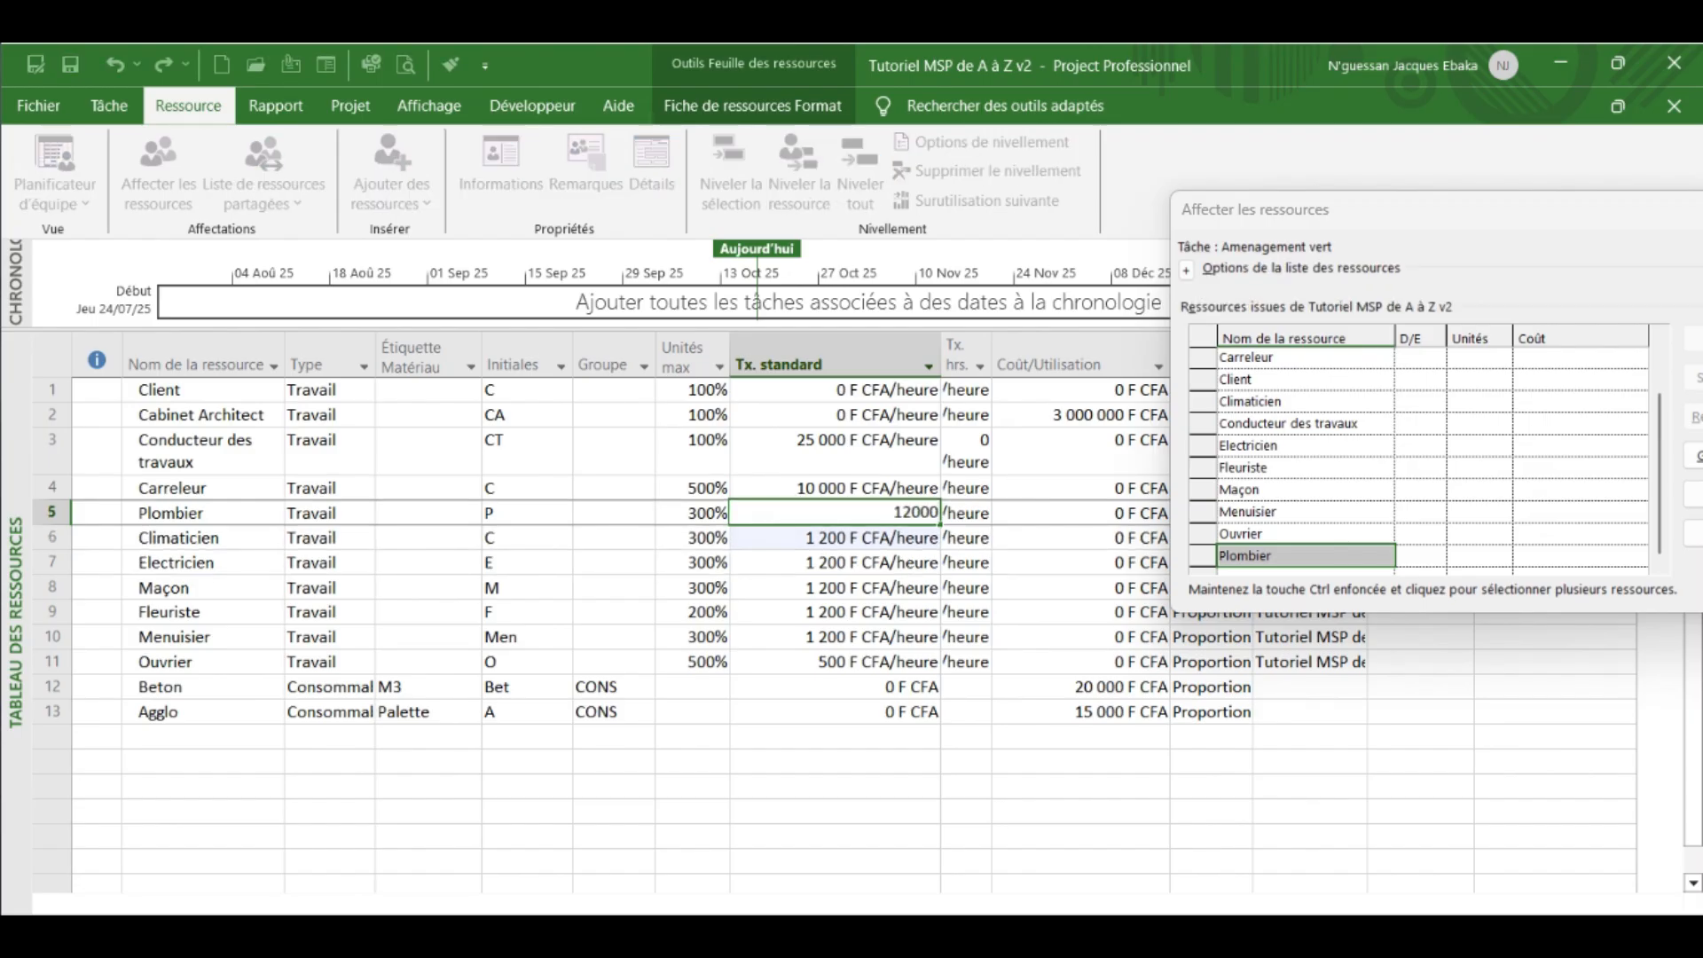
left_click(792, 489)
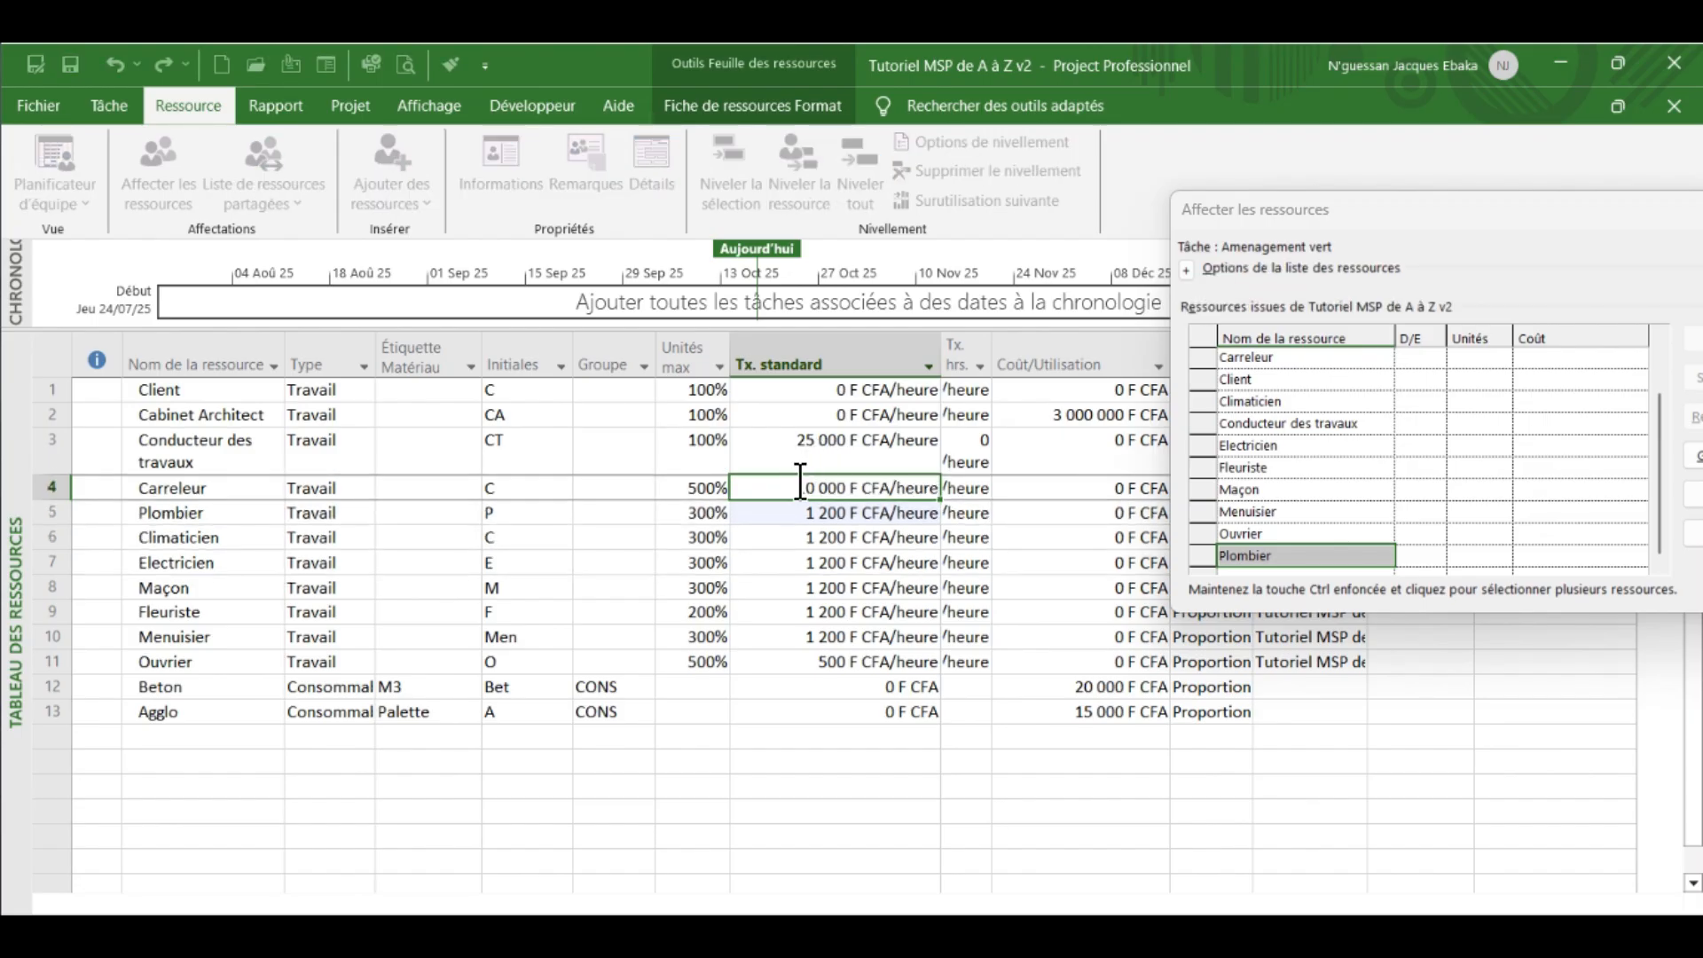
type("120")
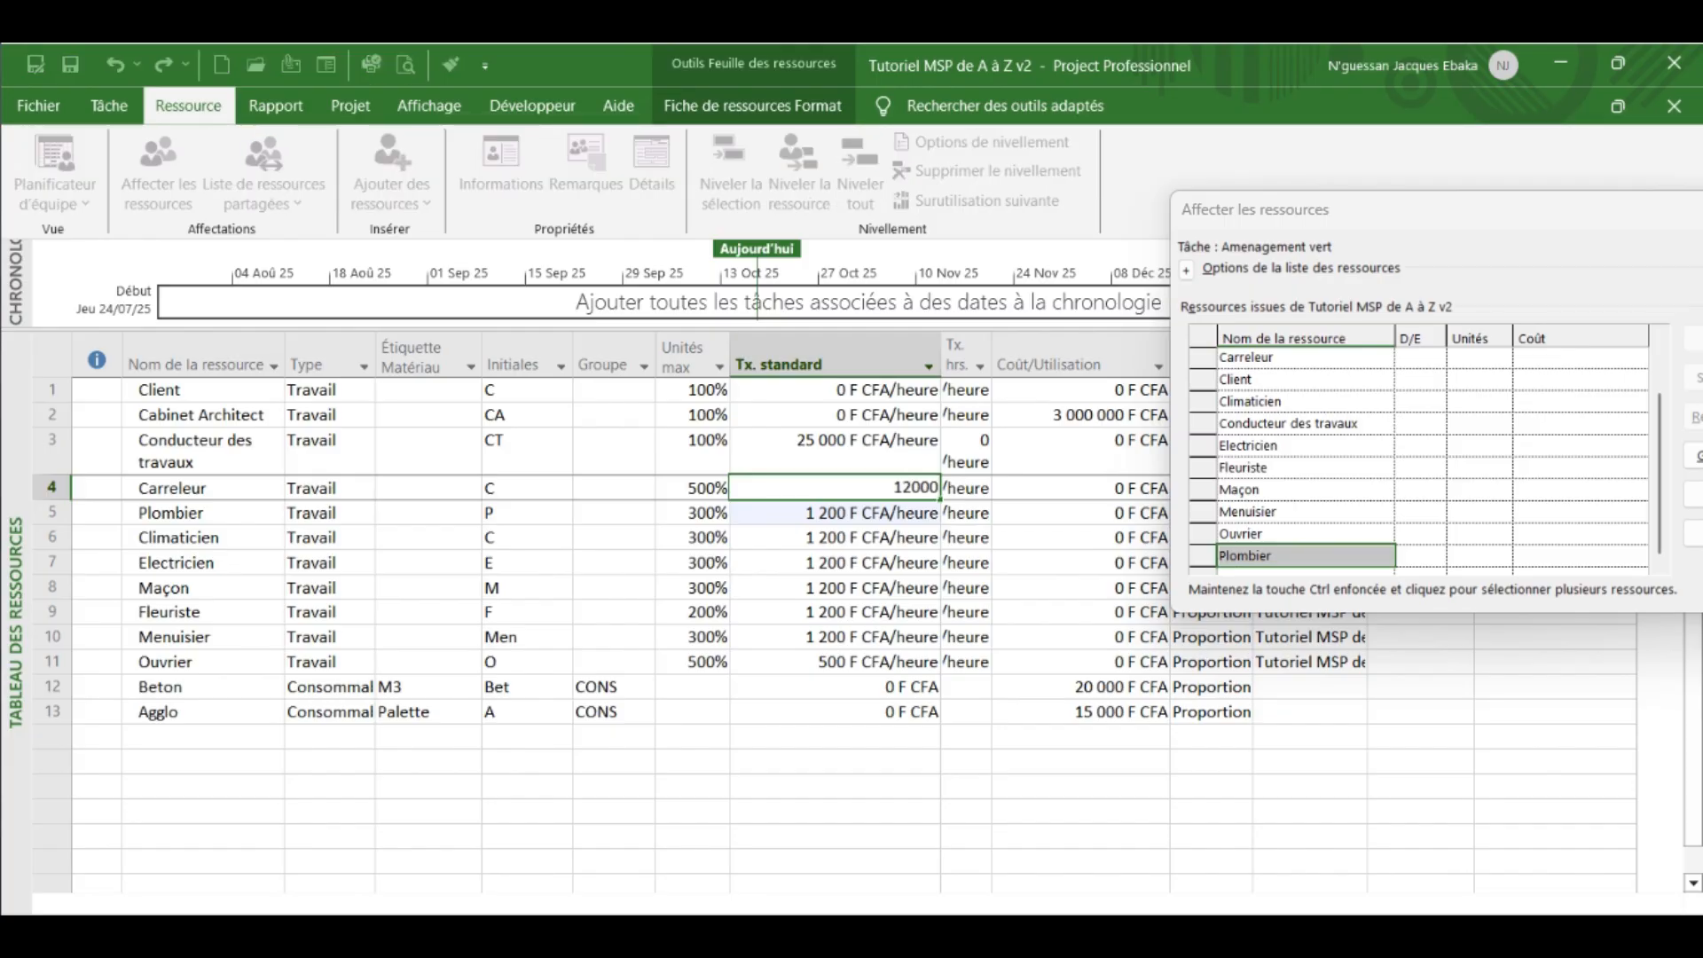
type("00")
key("Return")
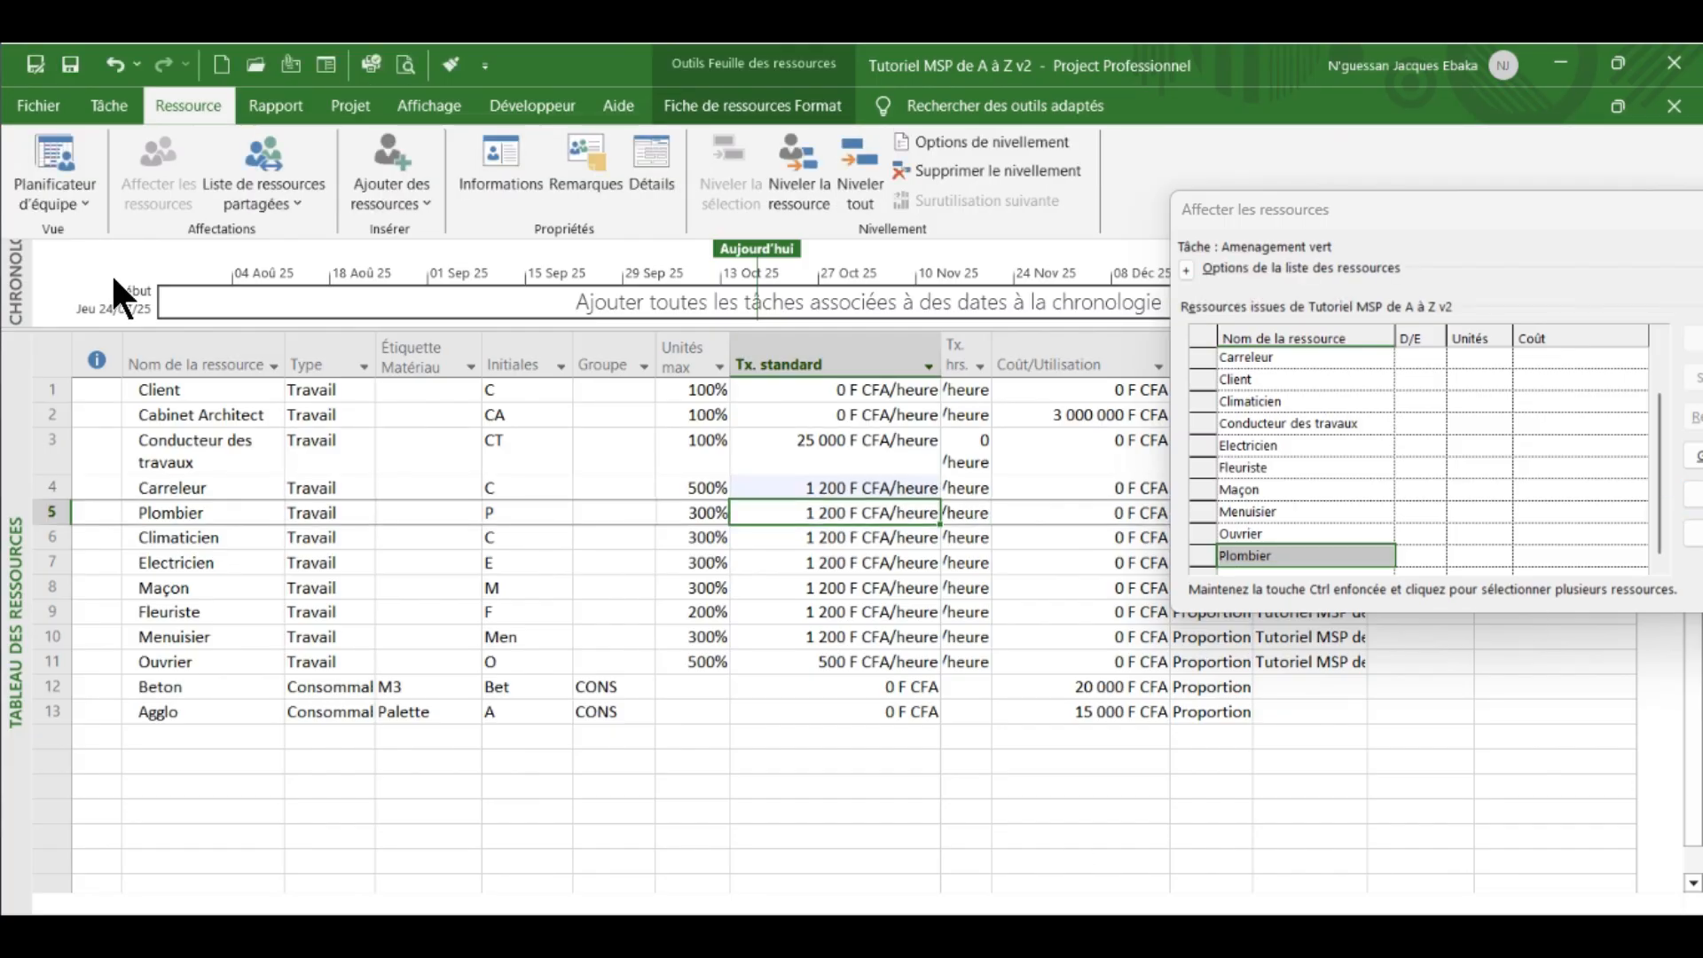
- Shift the resource assignment dialog fully into reach and switch from the resource sheet to the Diagramme de Gantt view
left_click_drag(1397, 226, 1326, 251)
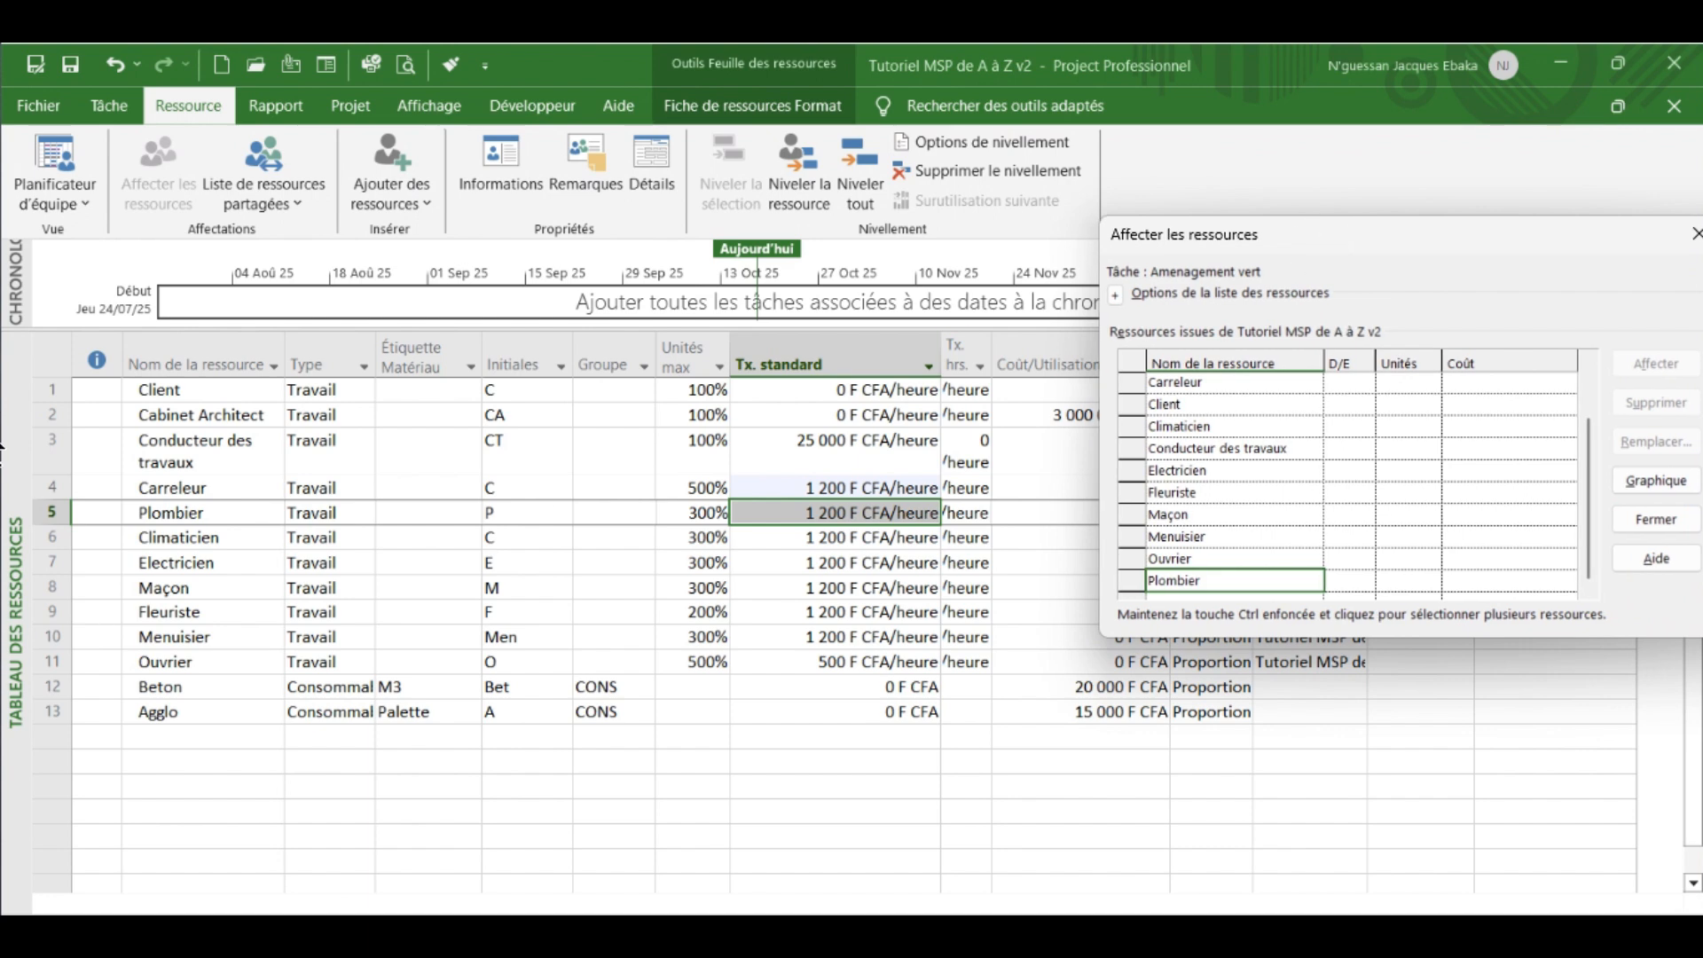
right_click(15, 487)
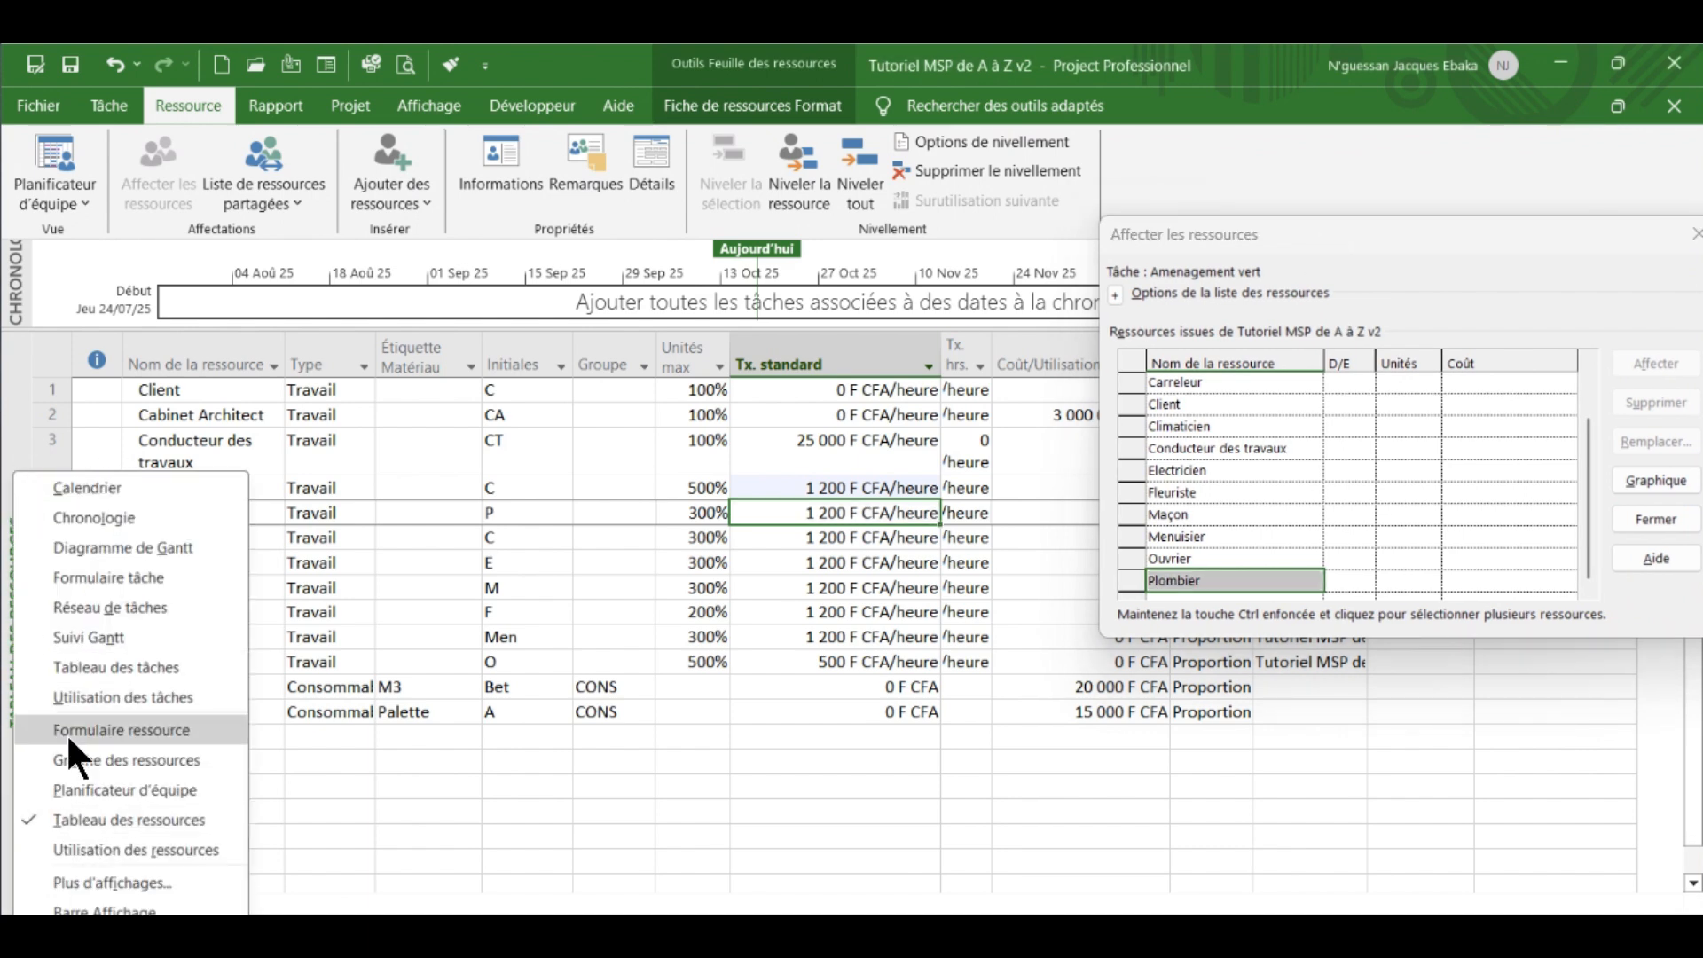
left_click(28, 551)
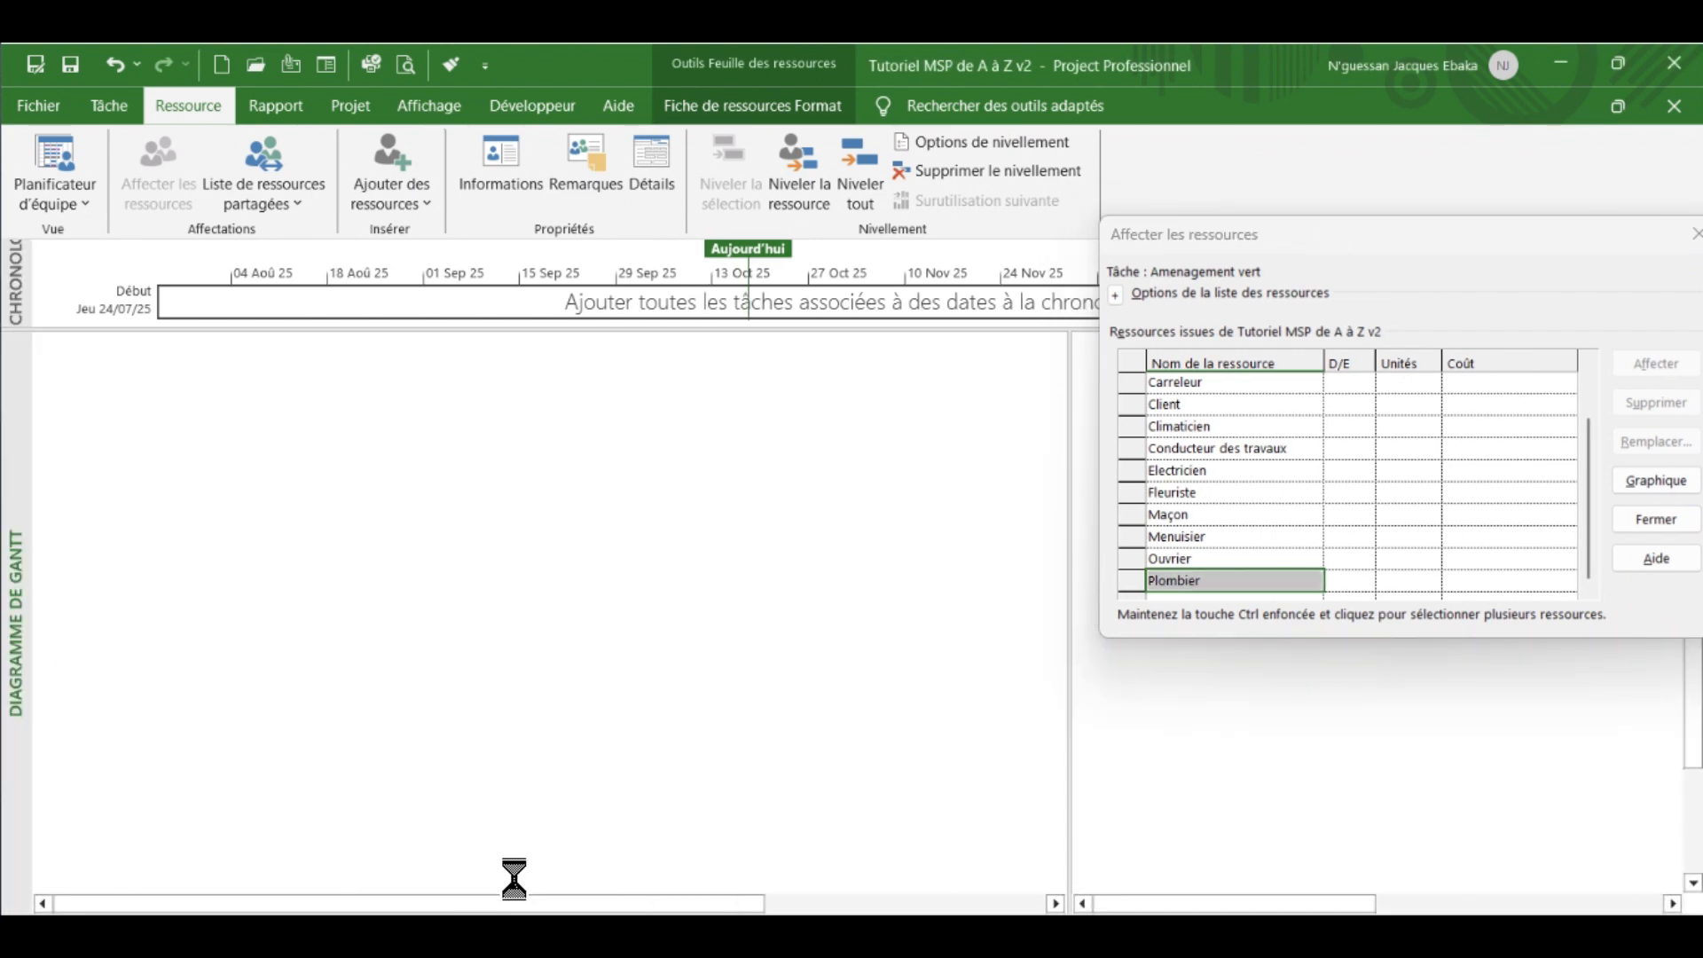
- Assign Fleuriste at 200% units to the Amenagement vert task
scroll(855, 604, "down", 2)
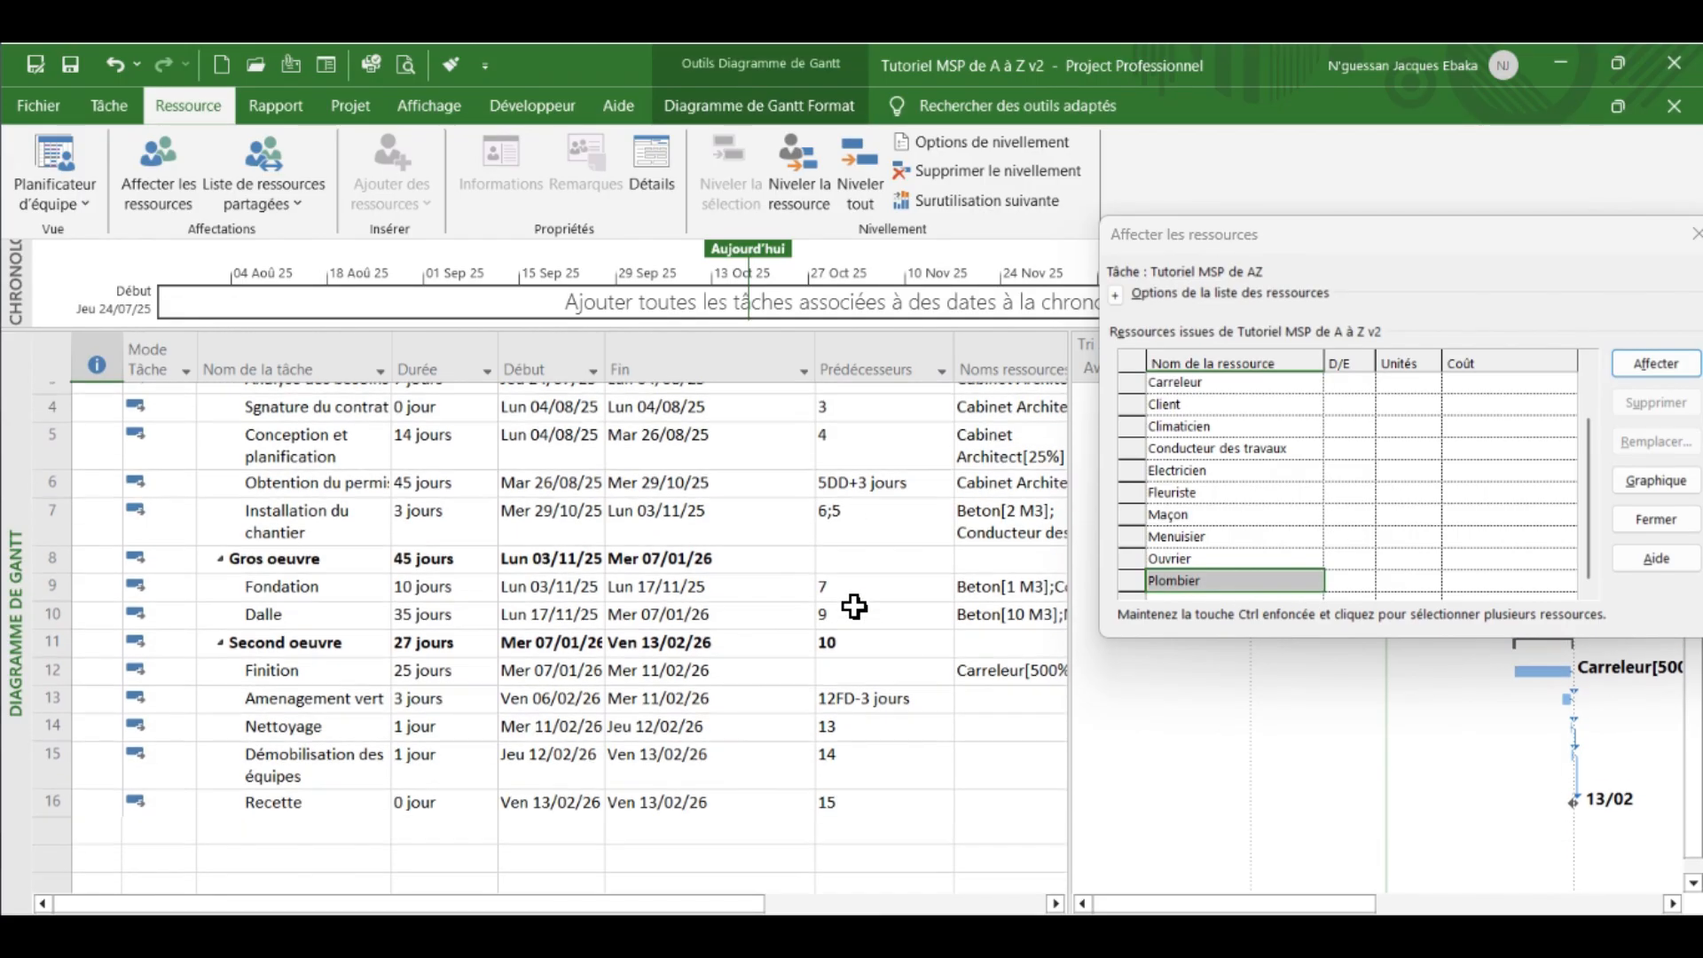
scroll(828, 624, "up", 1)
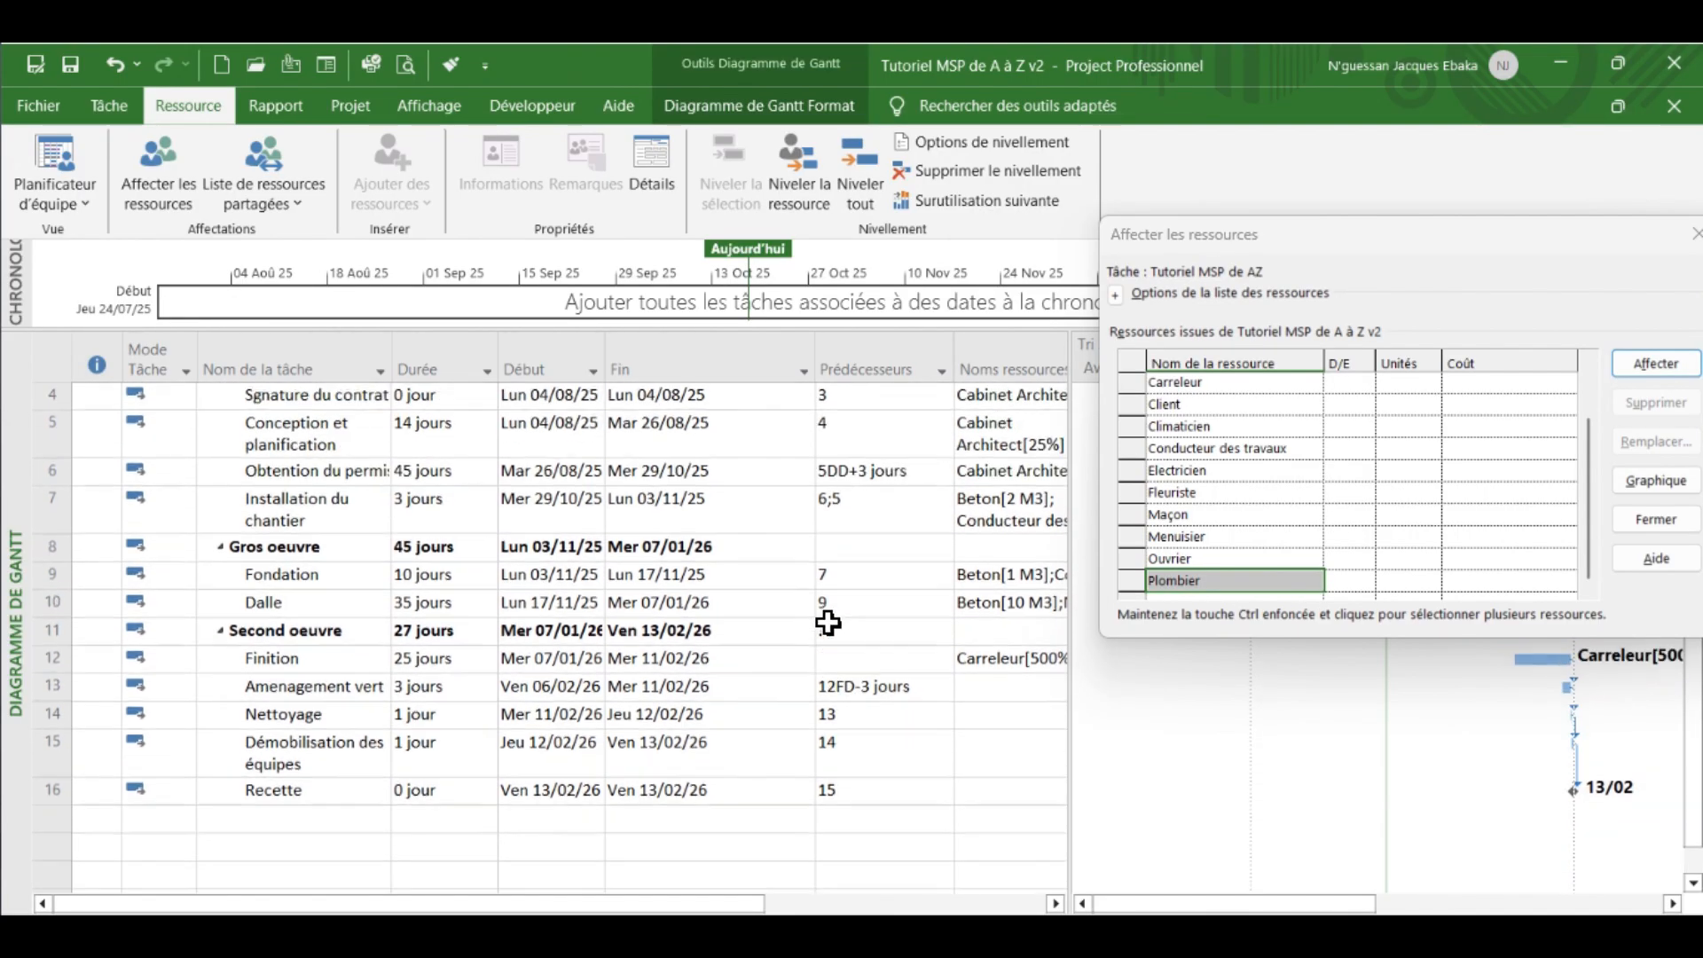
left_click(327, 688)
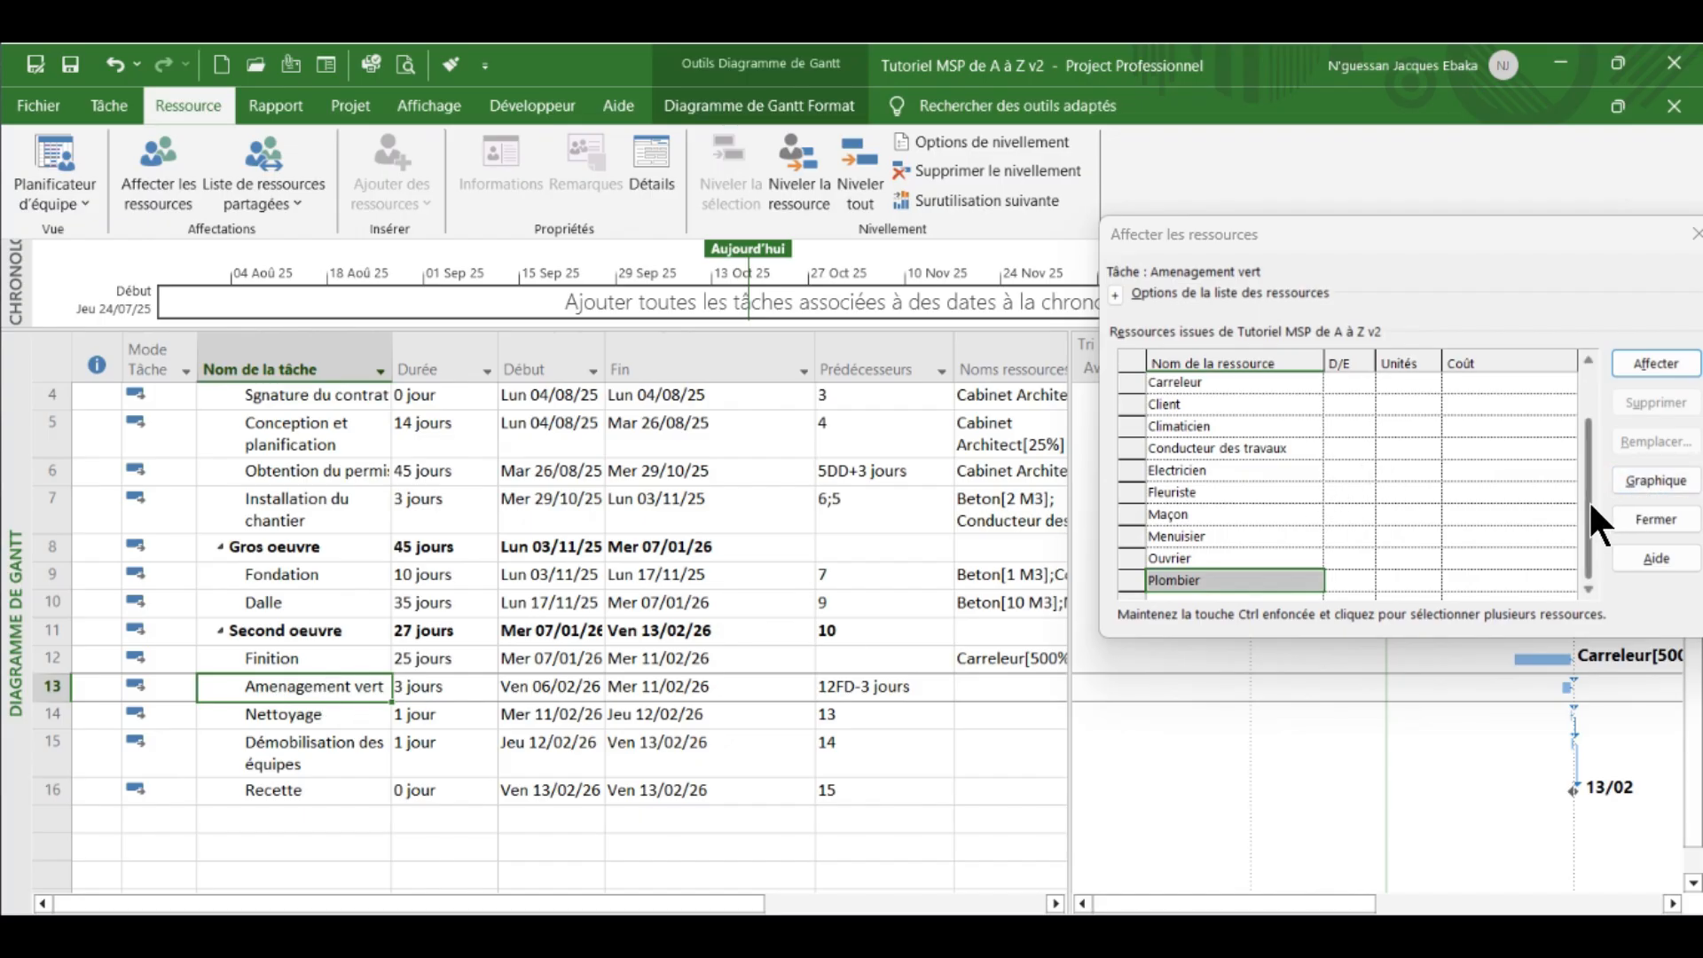
left_click(1207, 514)
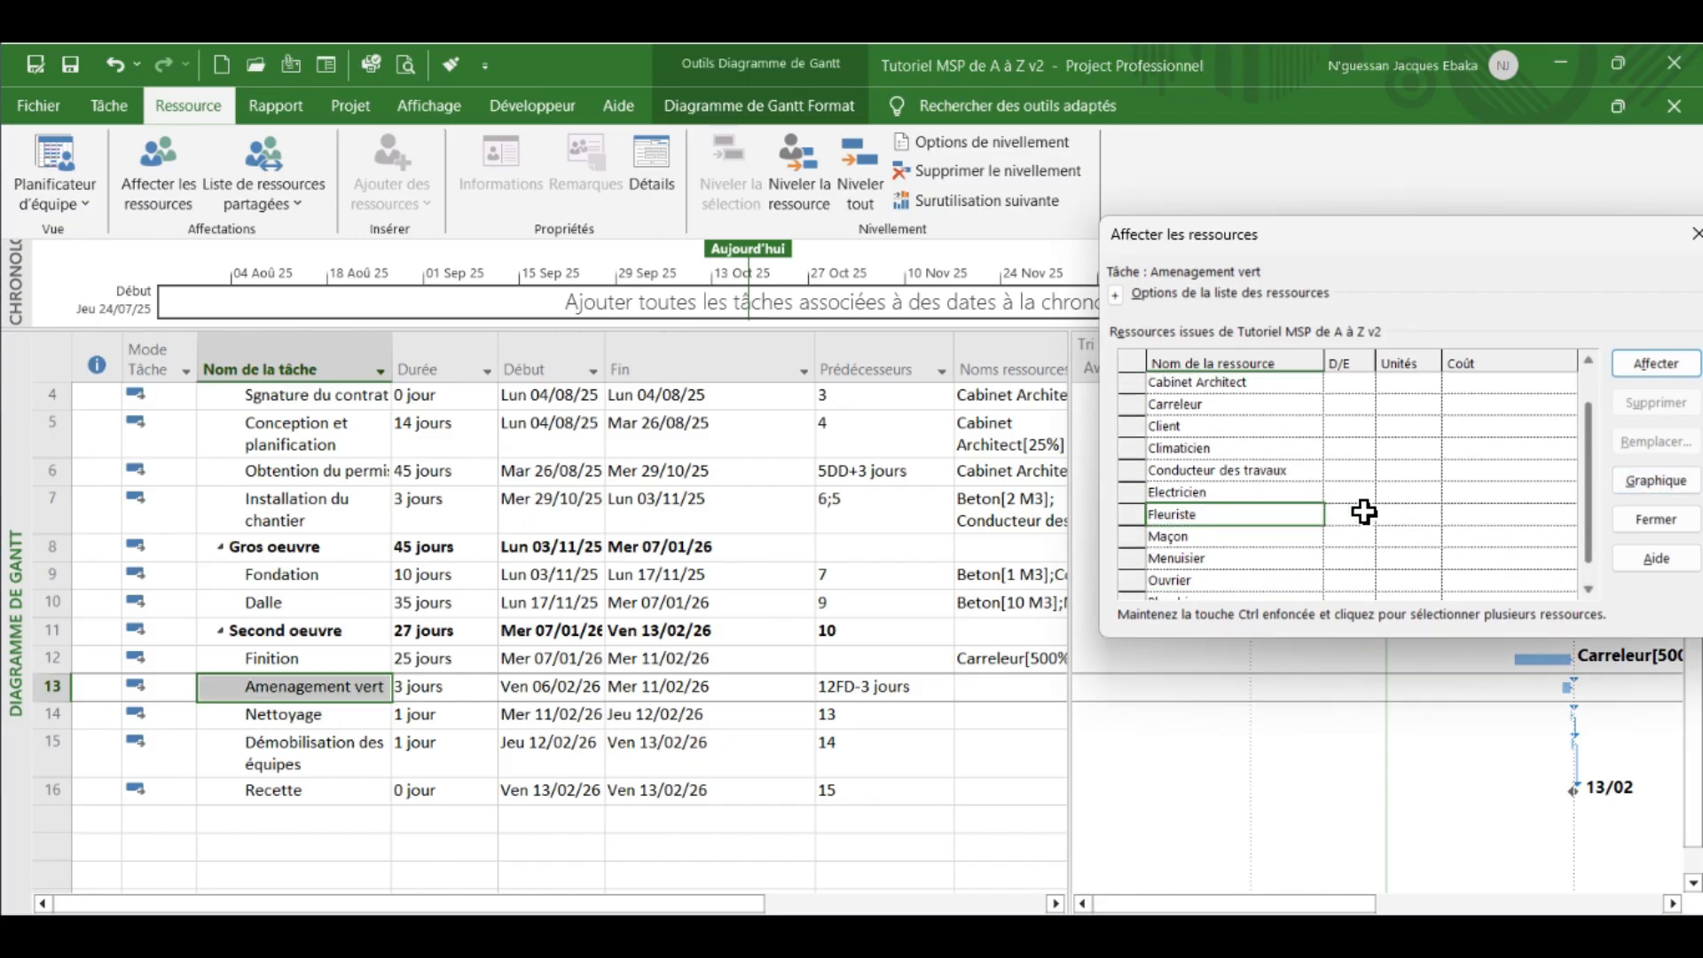
left_click(1410, 514)
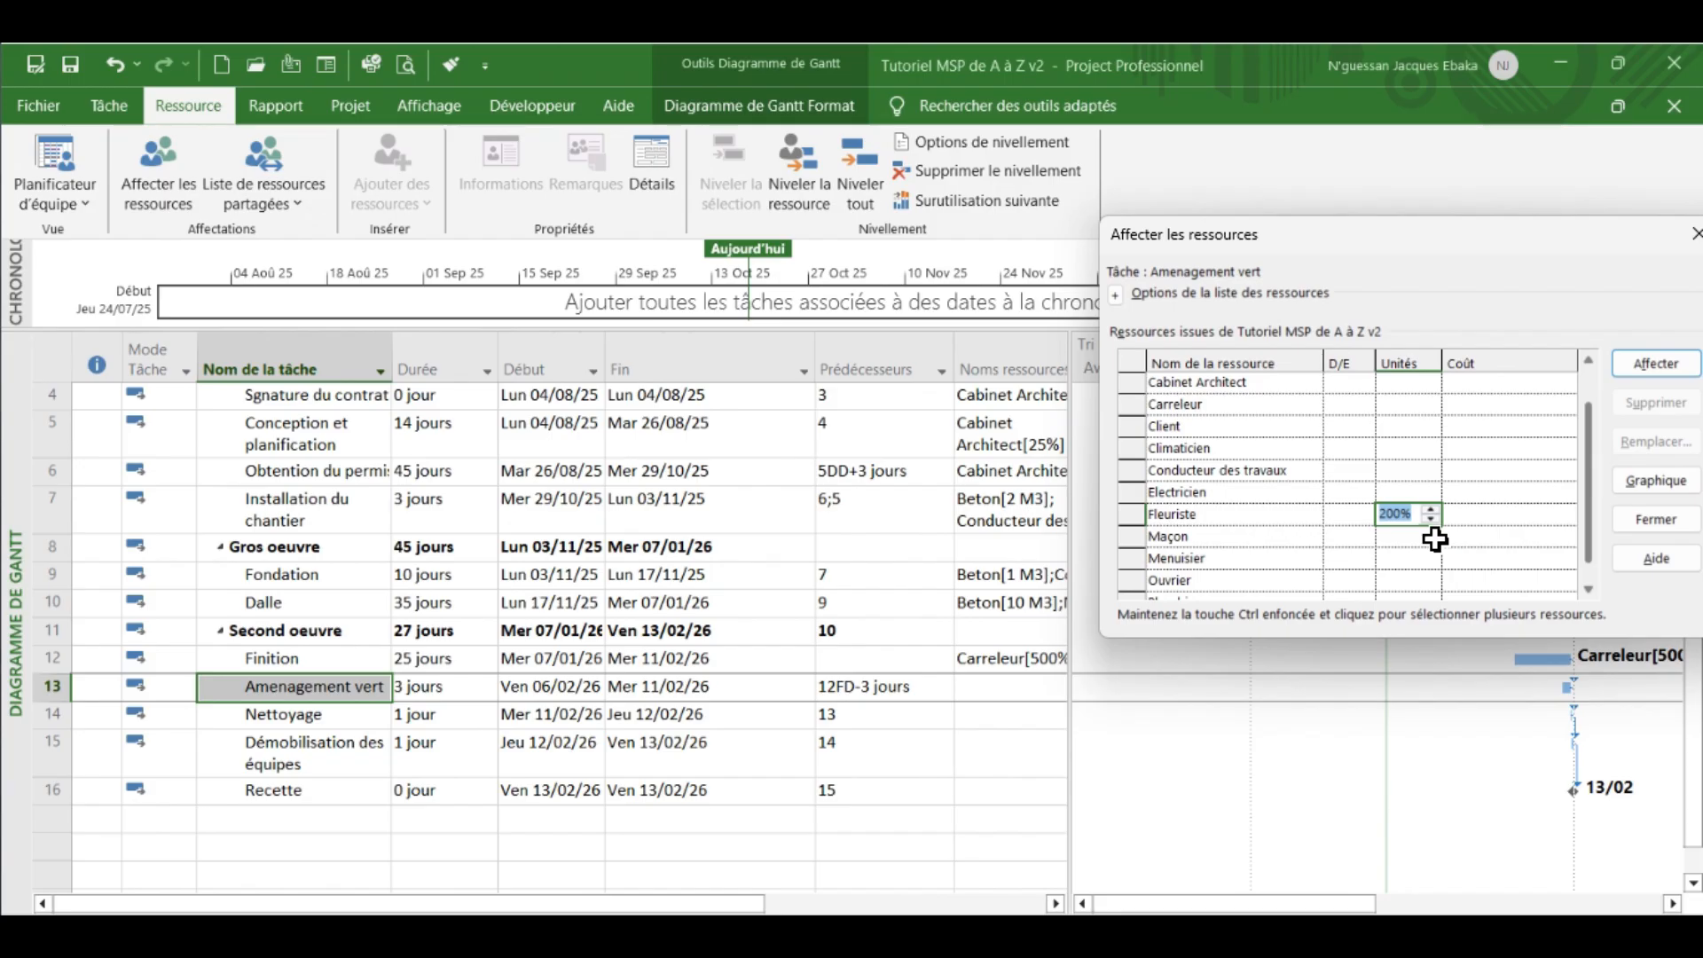
left_click(1652, 364)
- Select the Nettoyage task, look up its planned resource in the villa construction project PDF, and return to Project
left_click(312, 714)
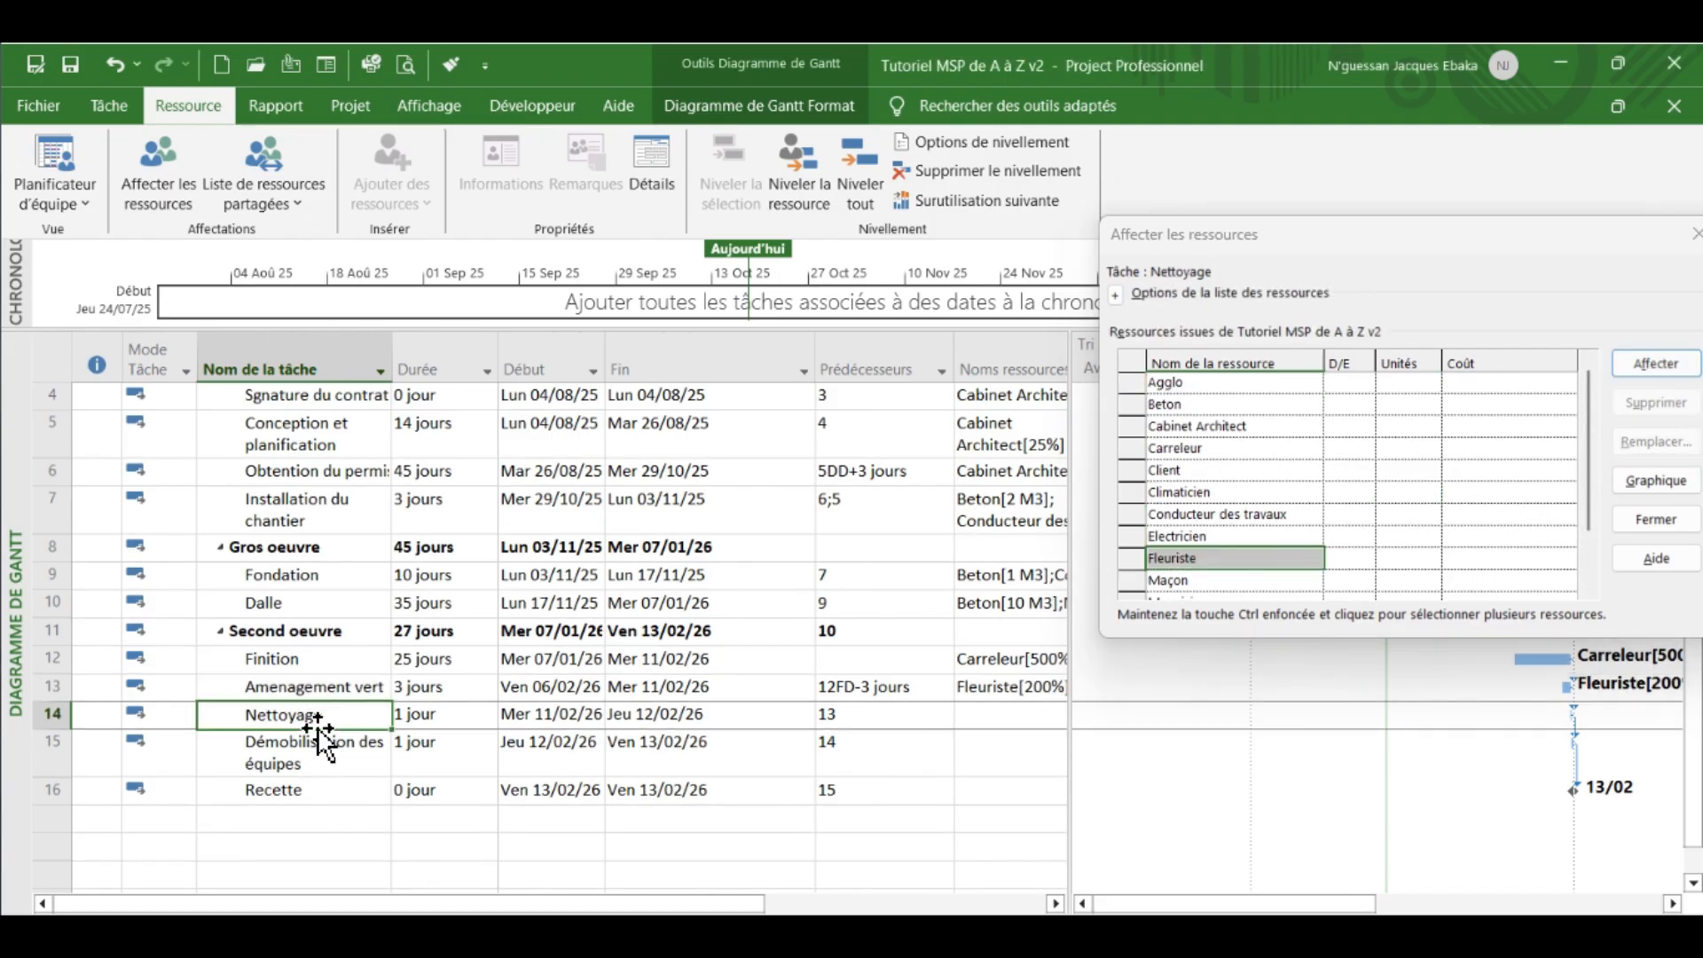
left_click(1185, 932)
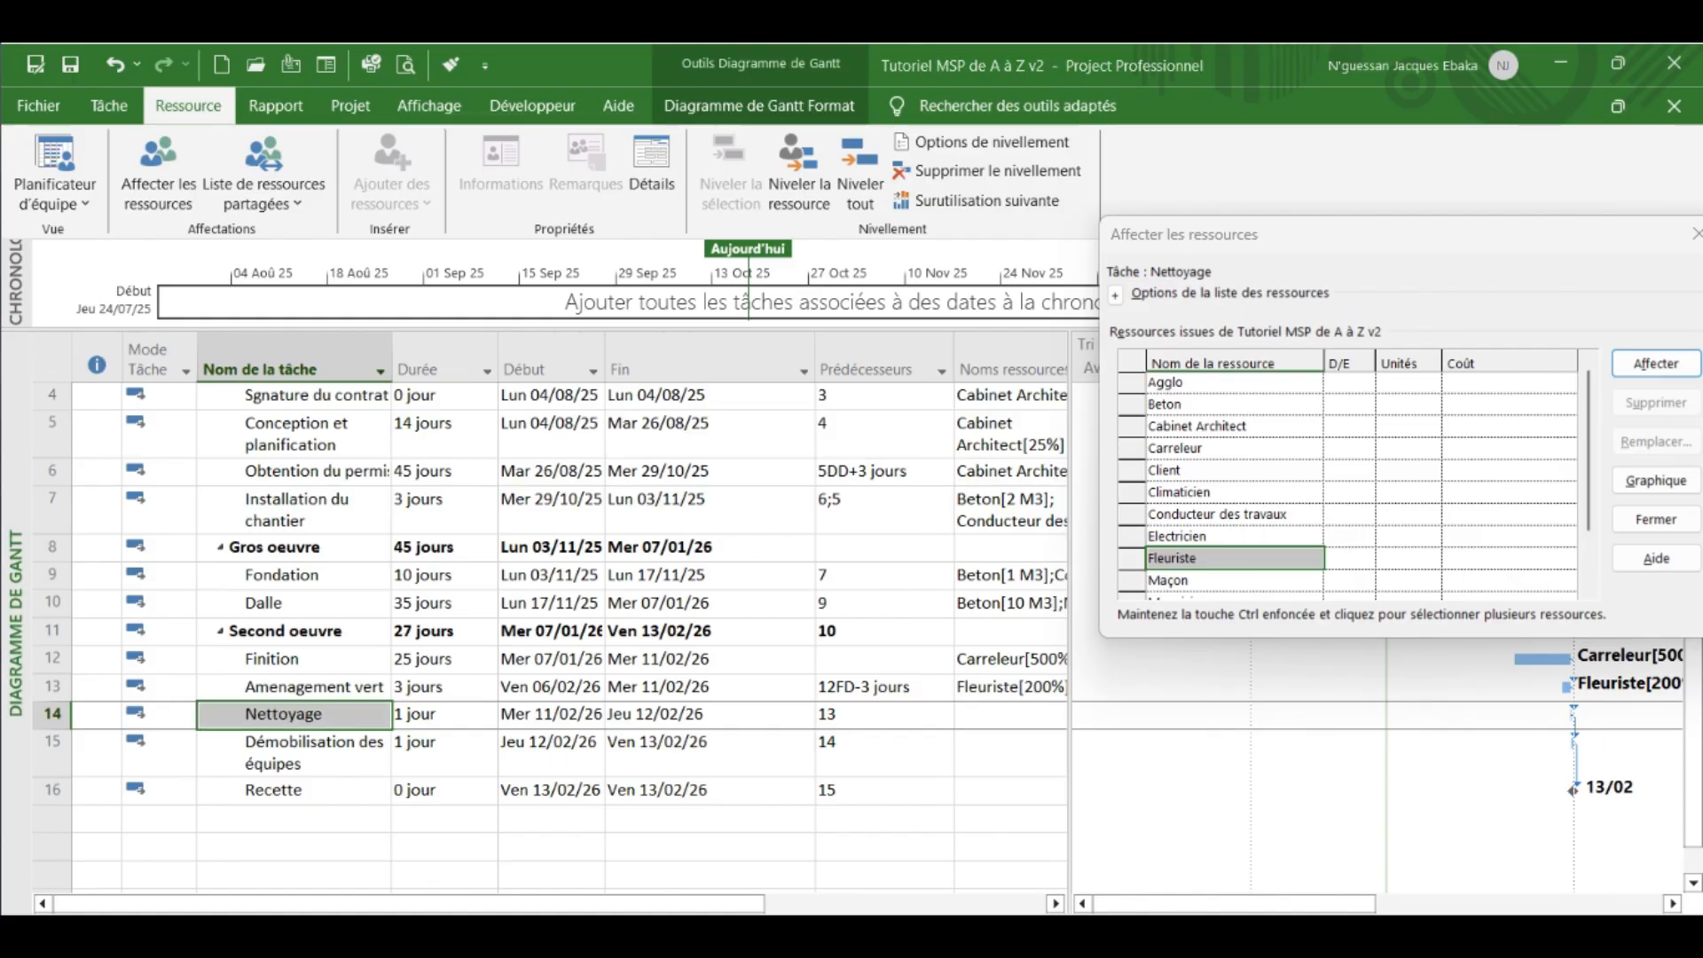
scroll(1150, 664, "down", 3)
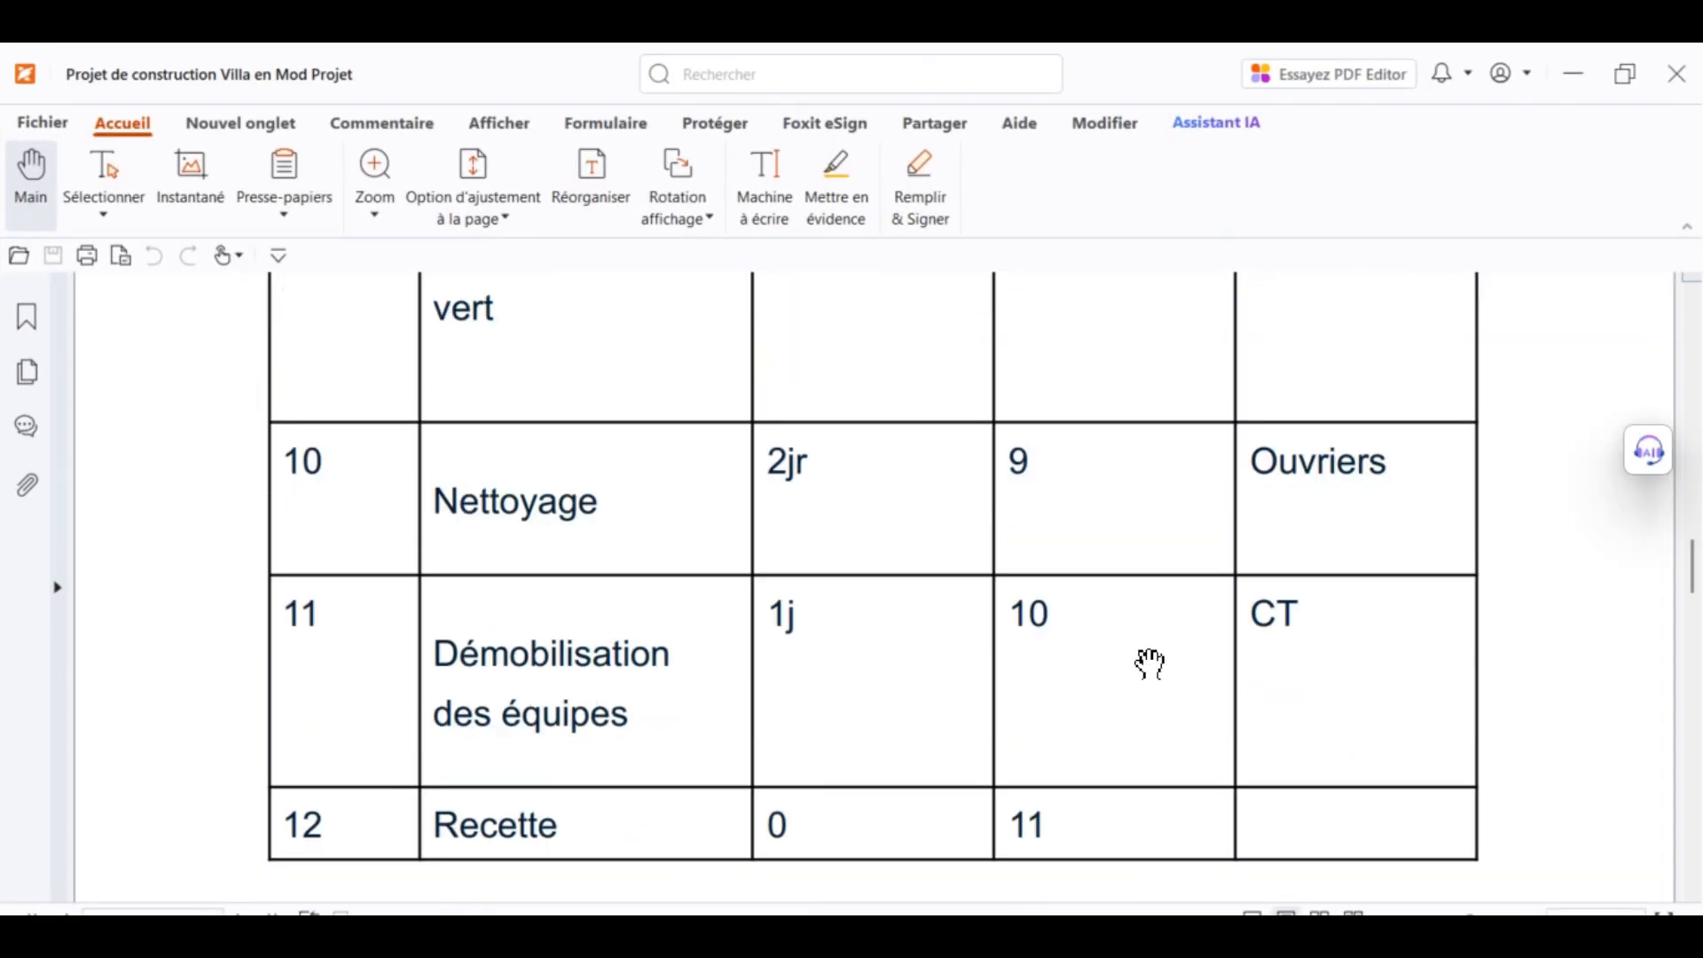
scroll(1151, 664, "up", 2)
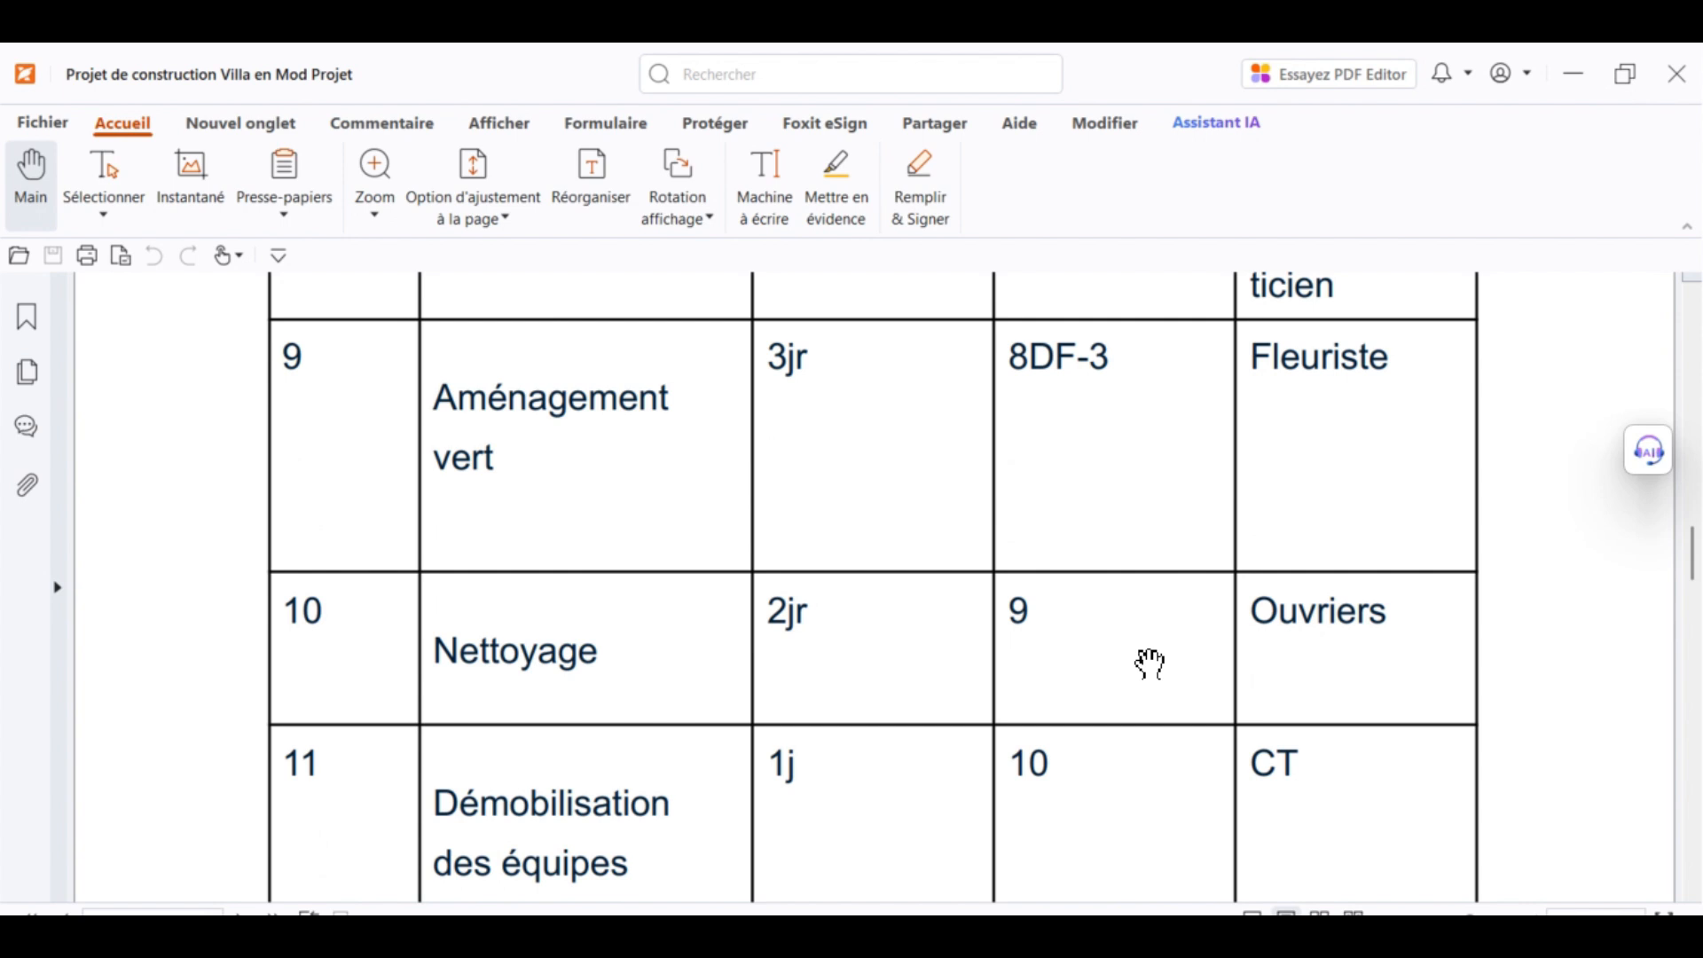
scroll(1151, 663, "down", 1)
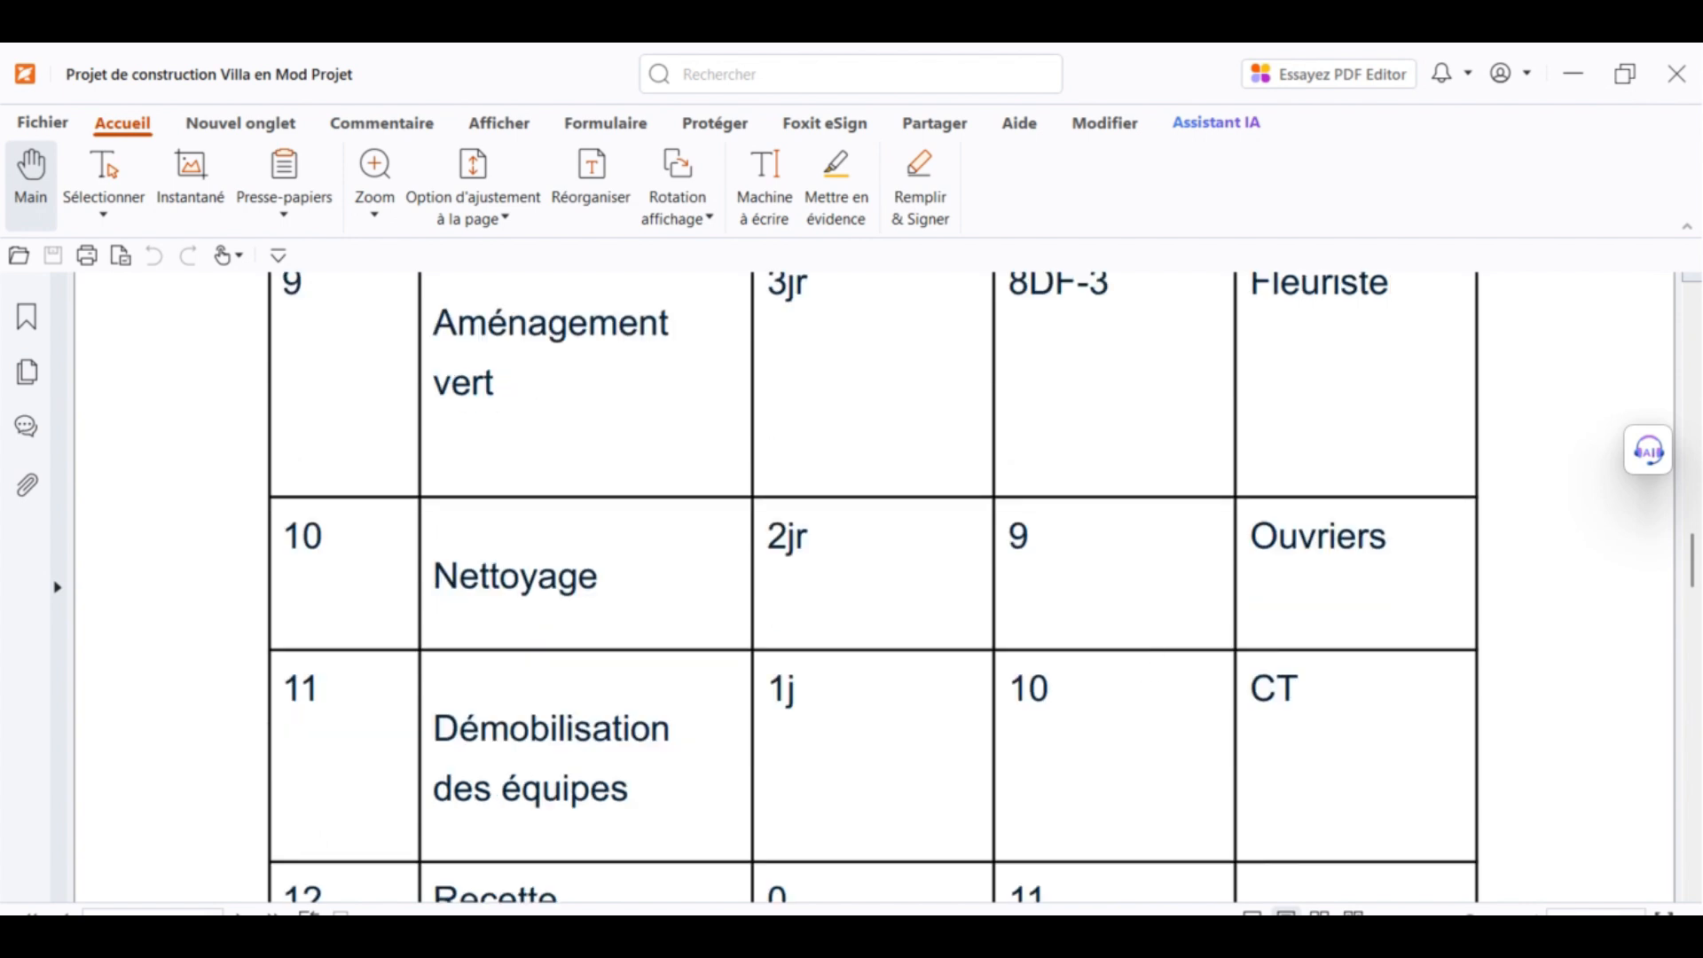
key("alt+Tab")
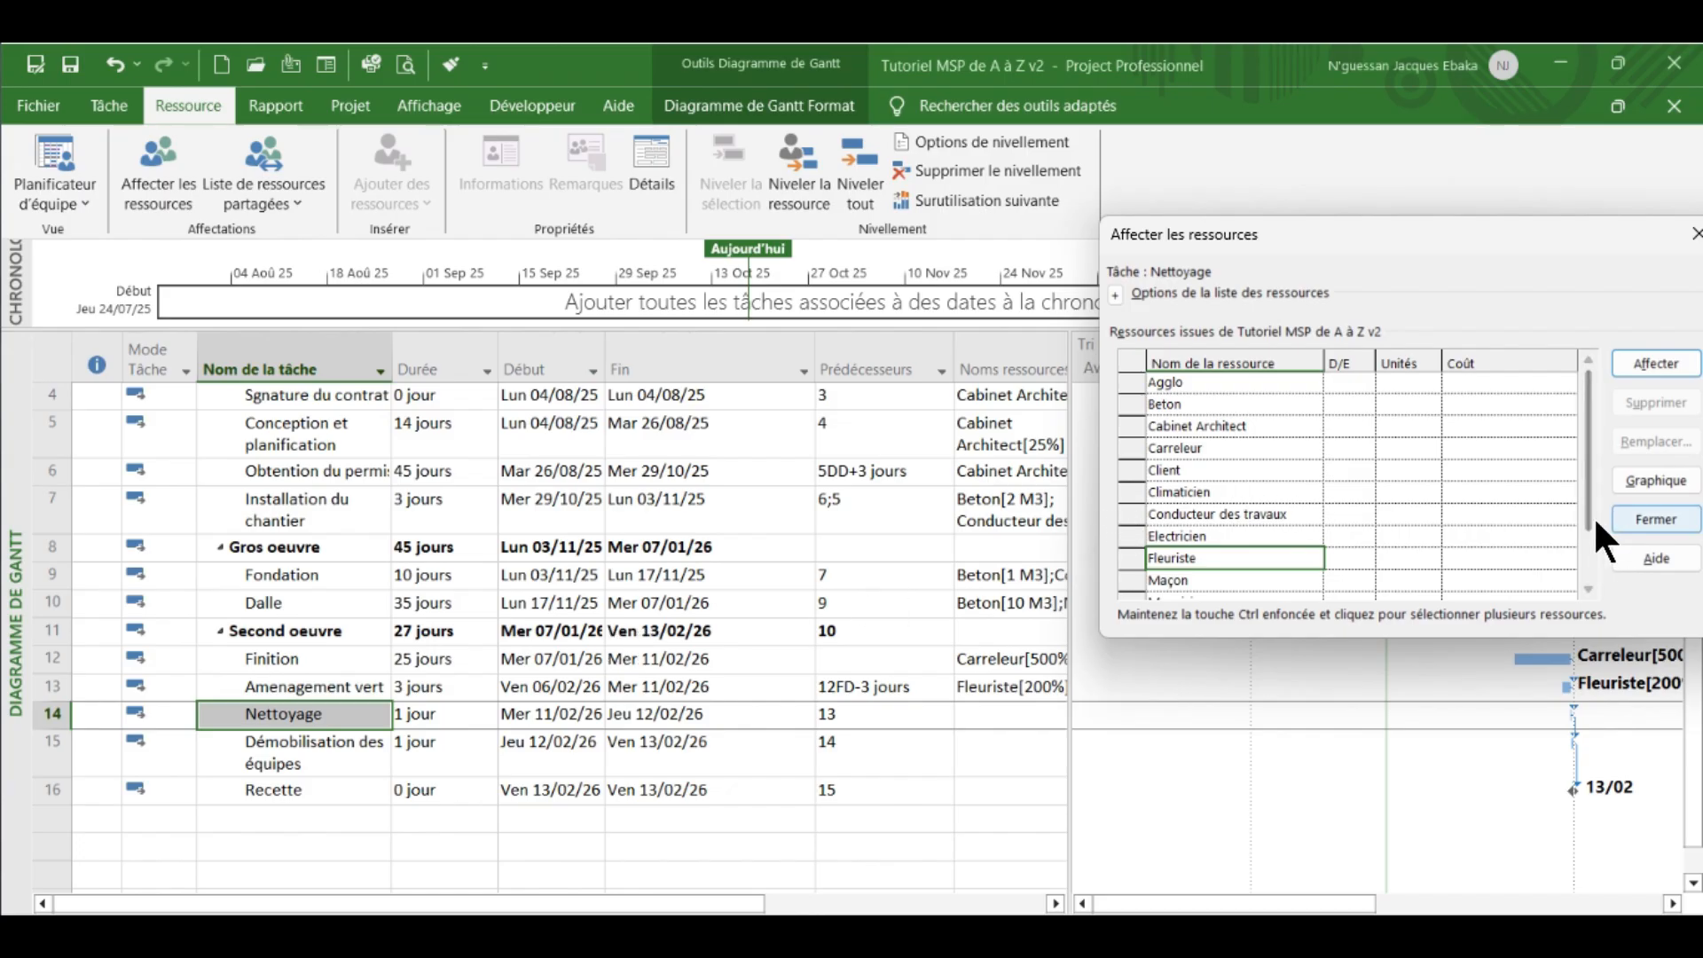
- Find Ouvrier in the assignment dialog, check its maximum units in the resource sheet, and return to the Diagramme de Gantt
scroll(1597, 541, "down", 1)
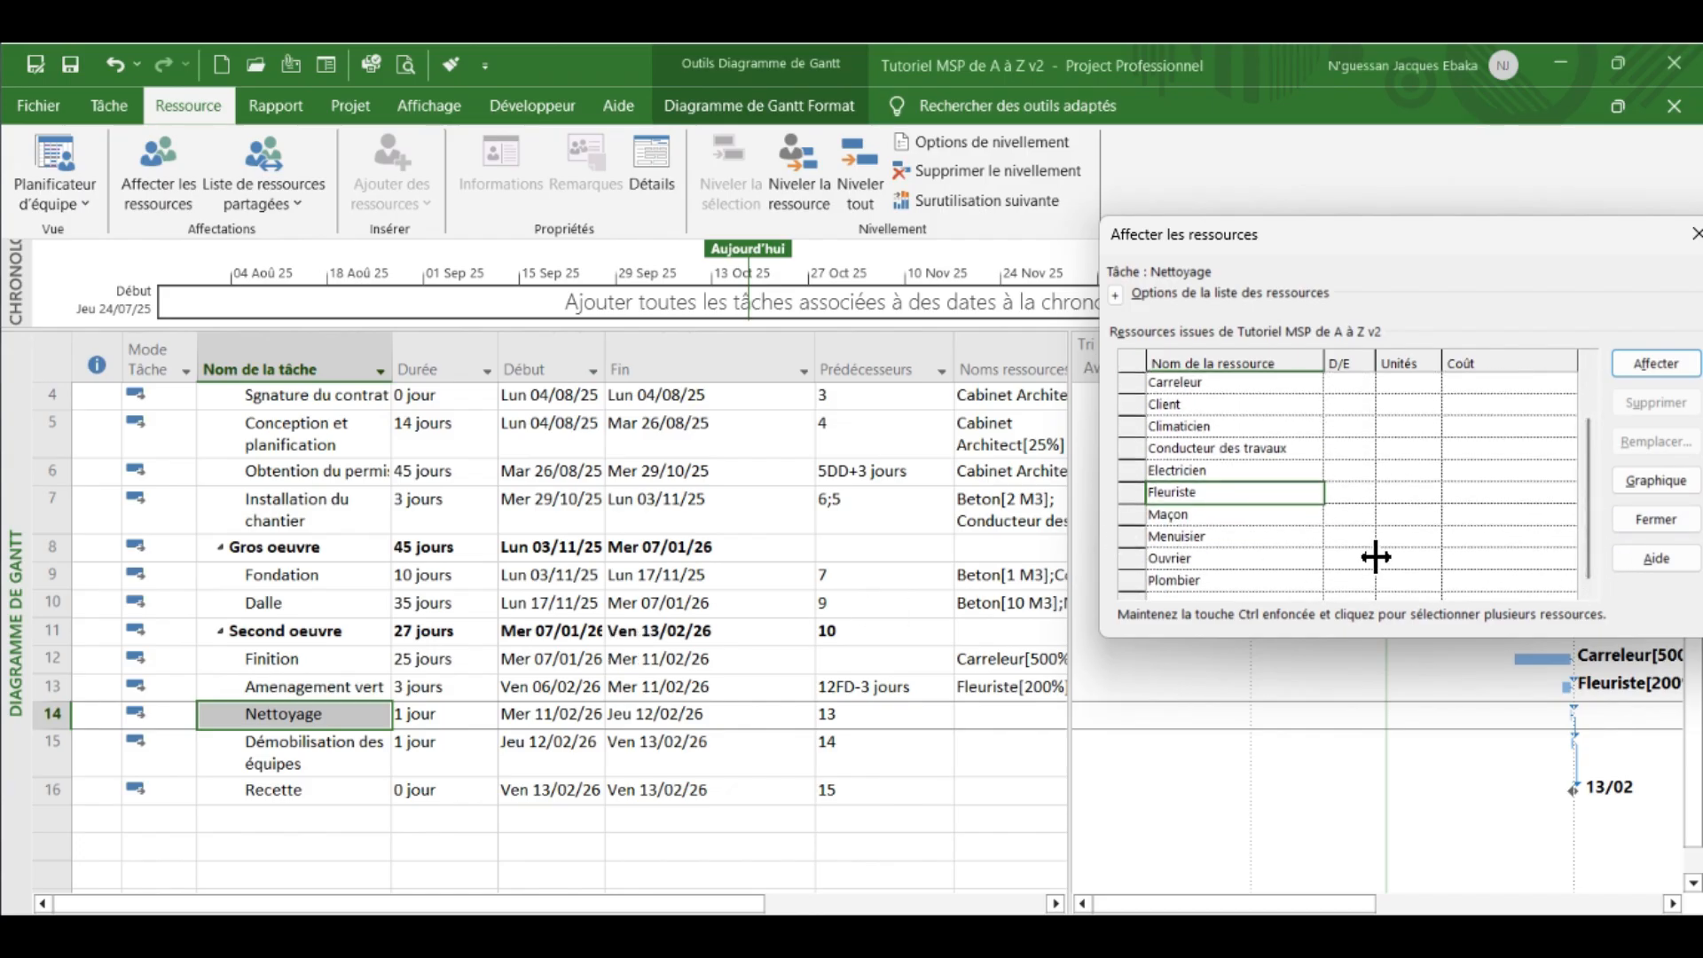
left_click(1376, 557)
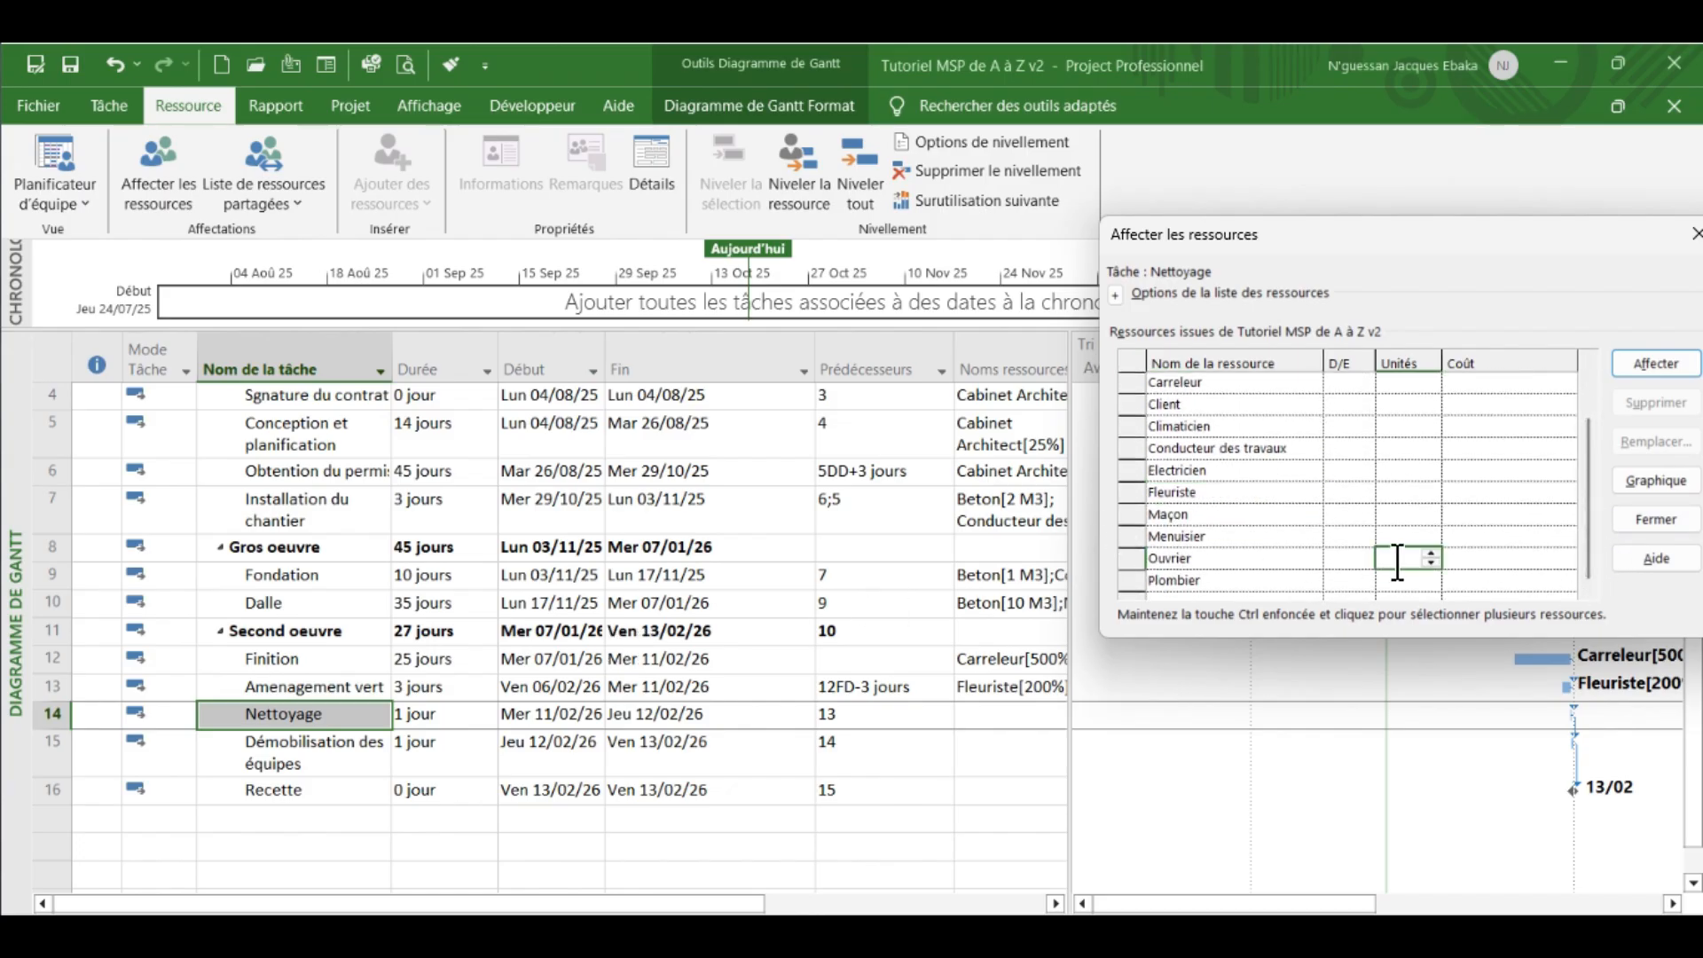
right_click(15, 776)
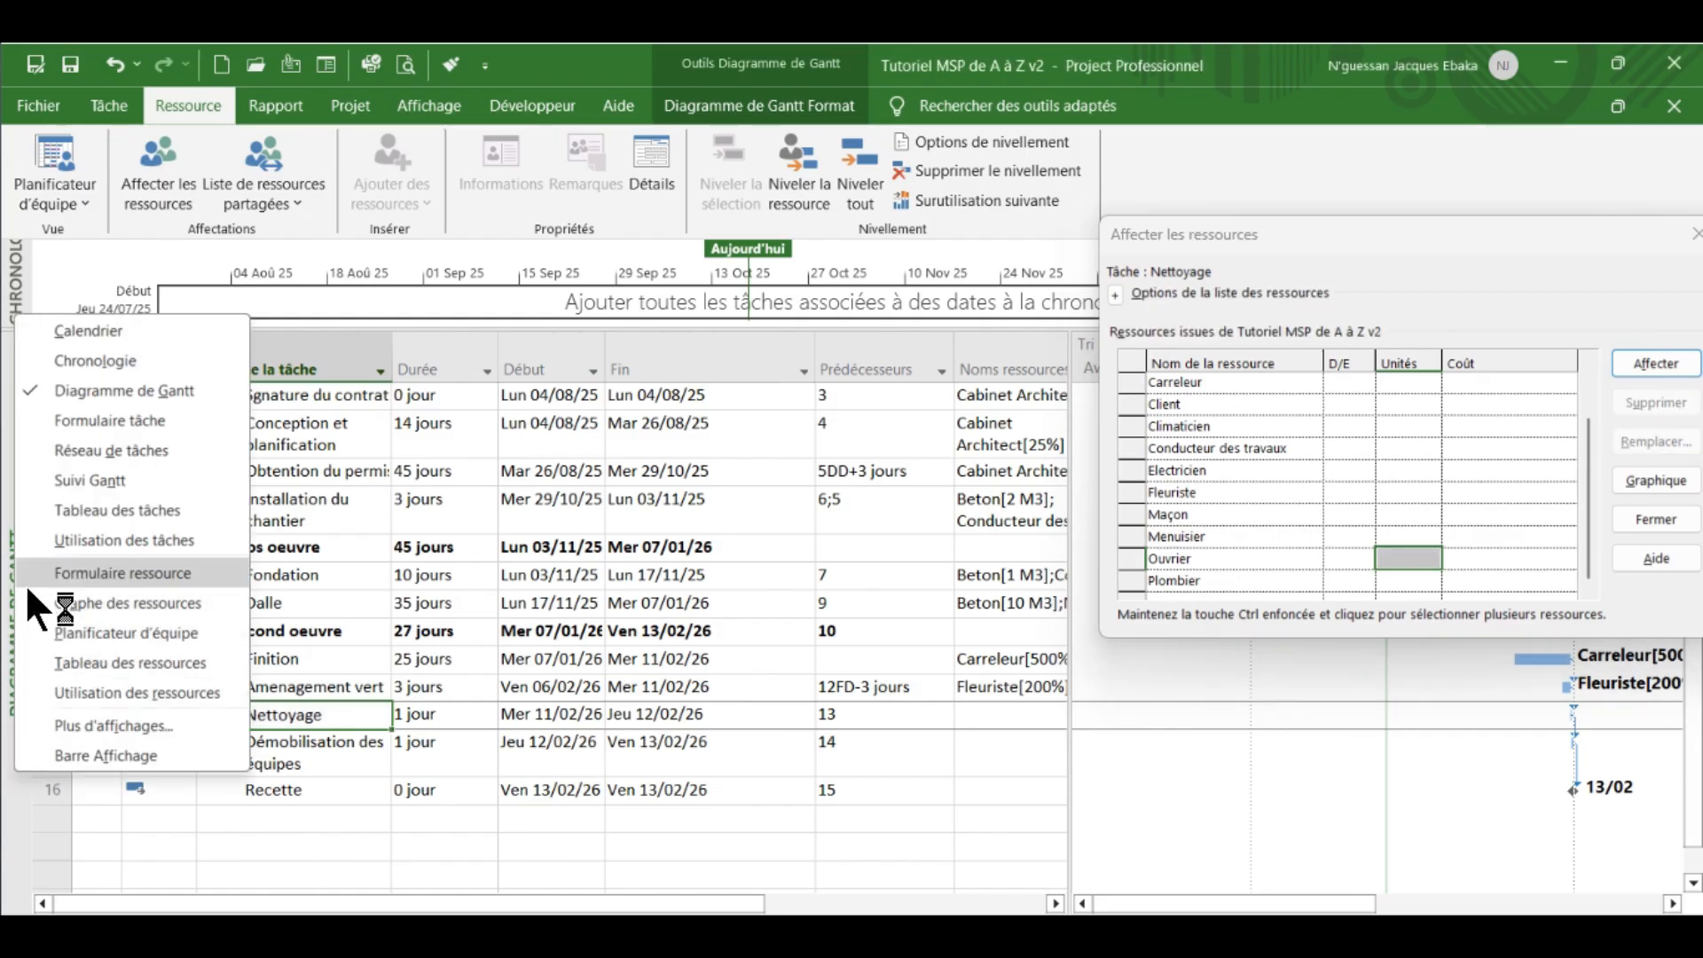
left_click(53, 663)
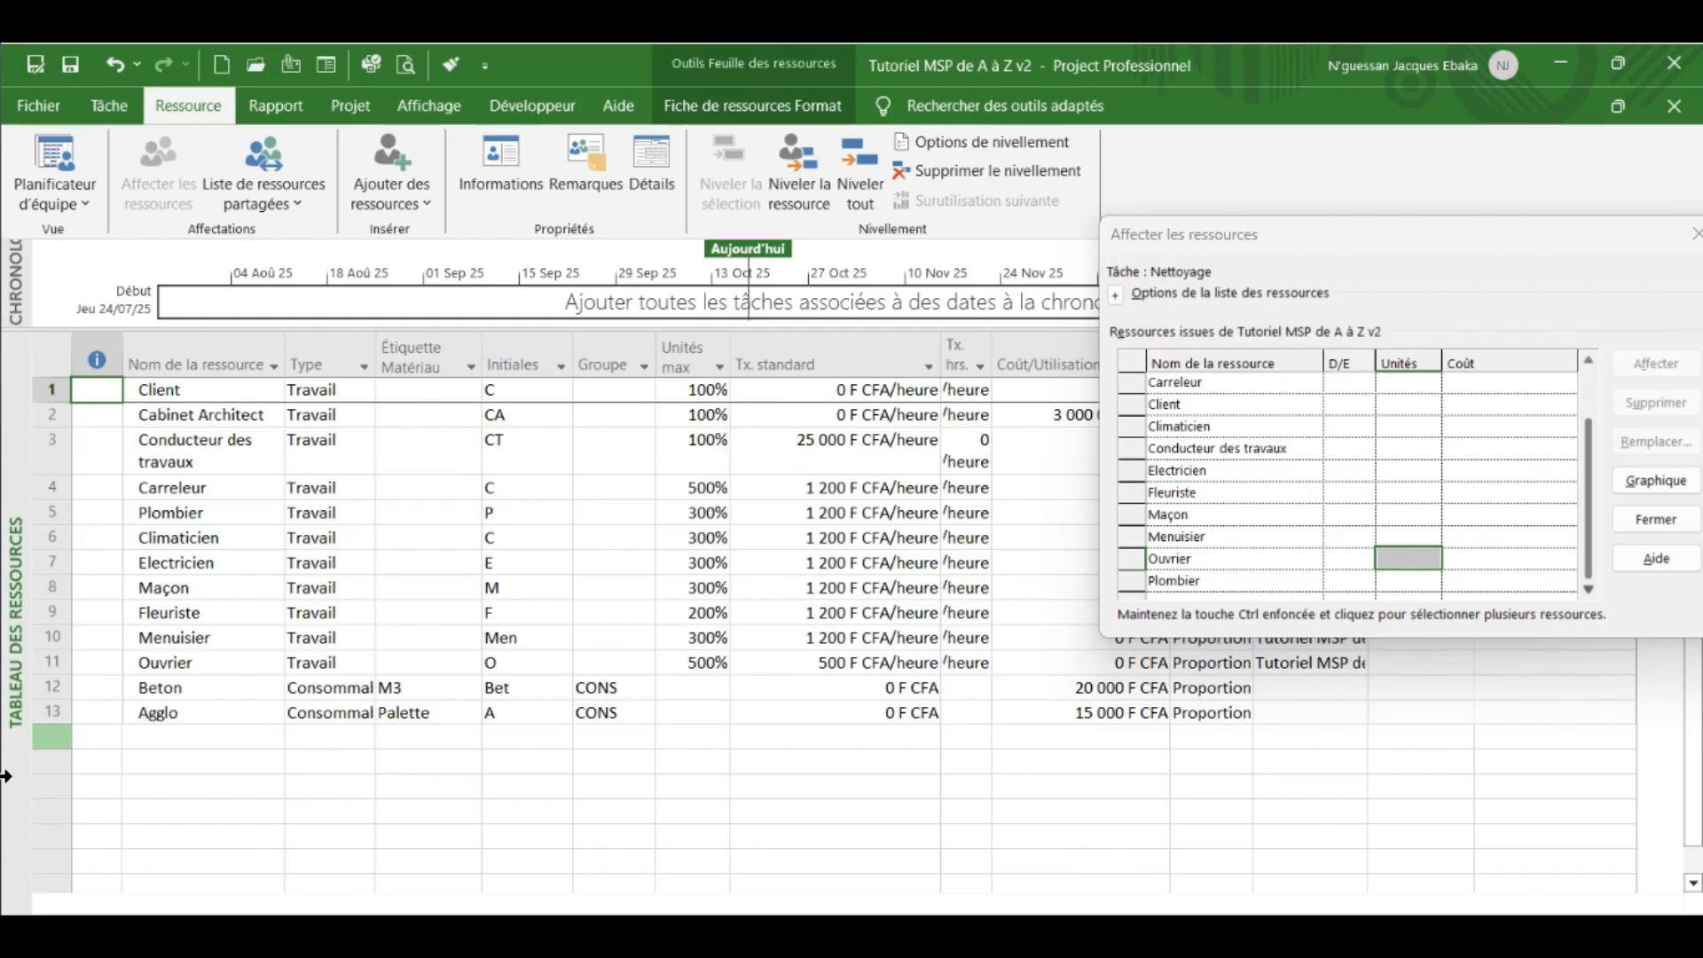
right_click(7, 807)
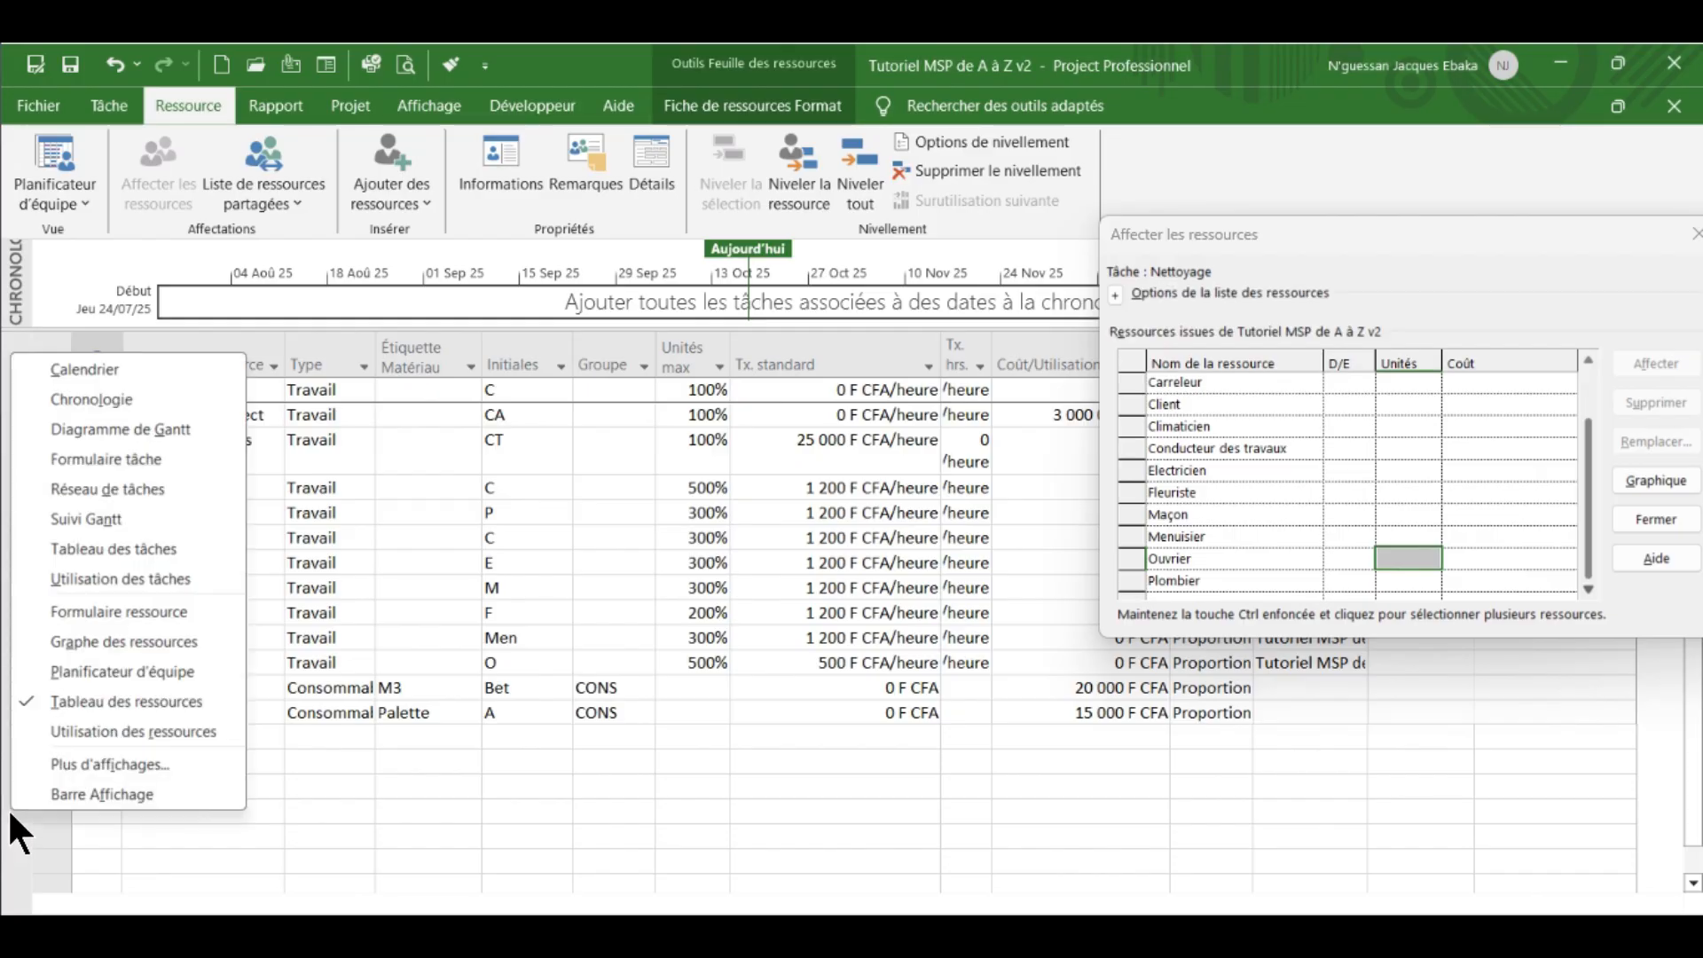
left_click(28, 429)
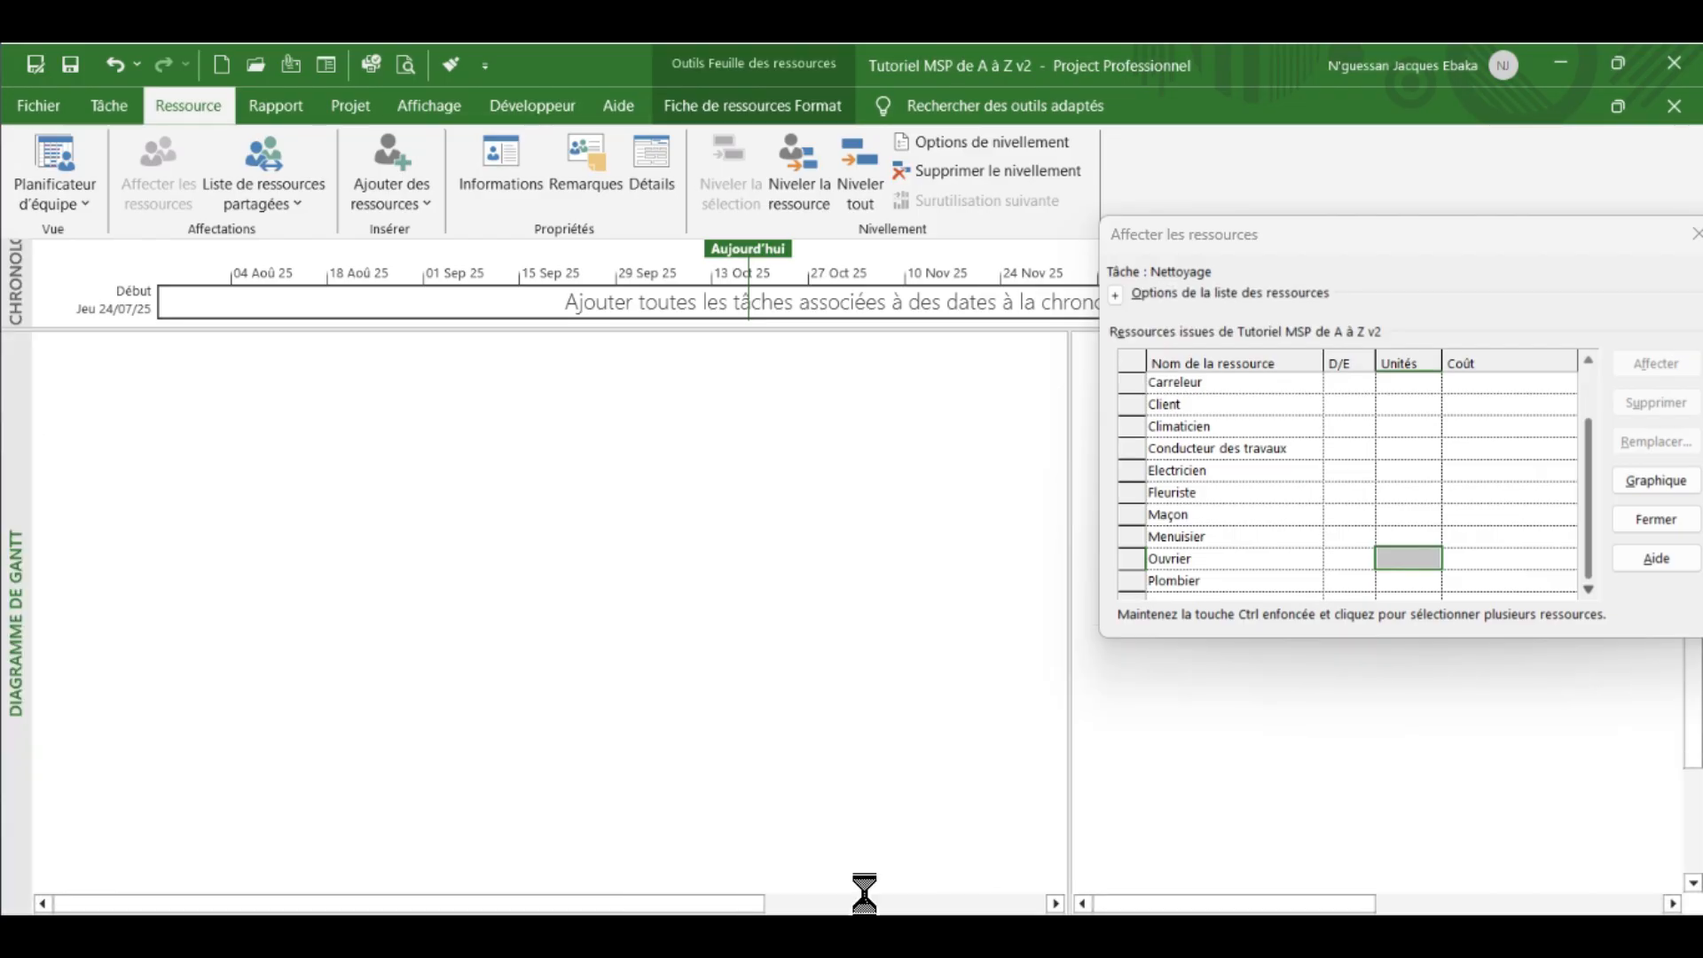
- Assign Ouvrier at 500% units to the selected Tutoriel MSP de AZ summary task
left_click(1416, 560)
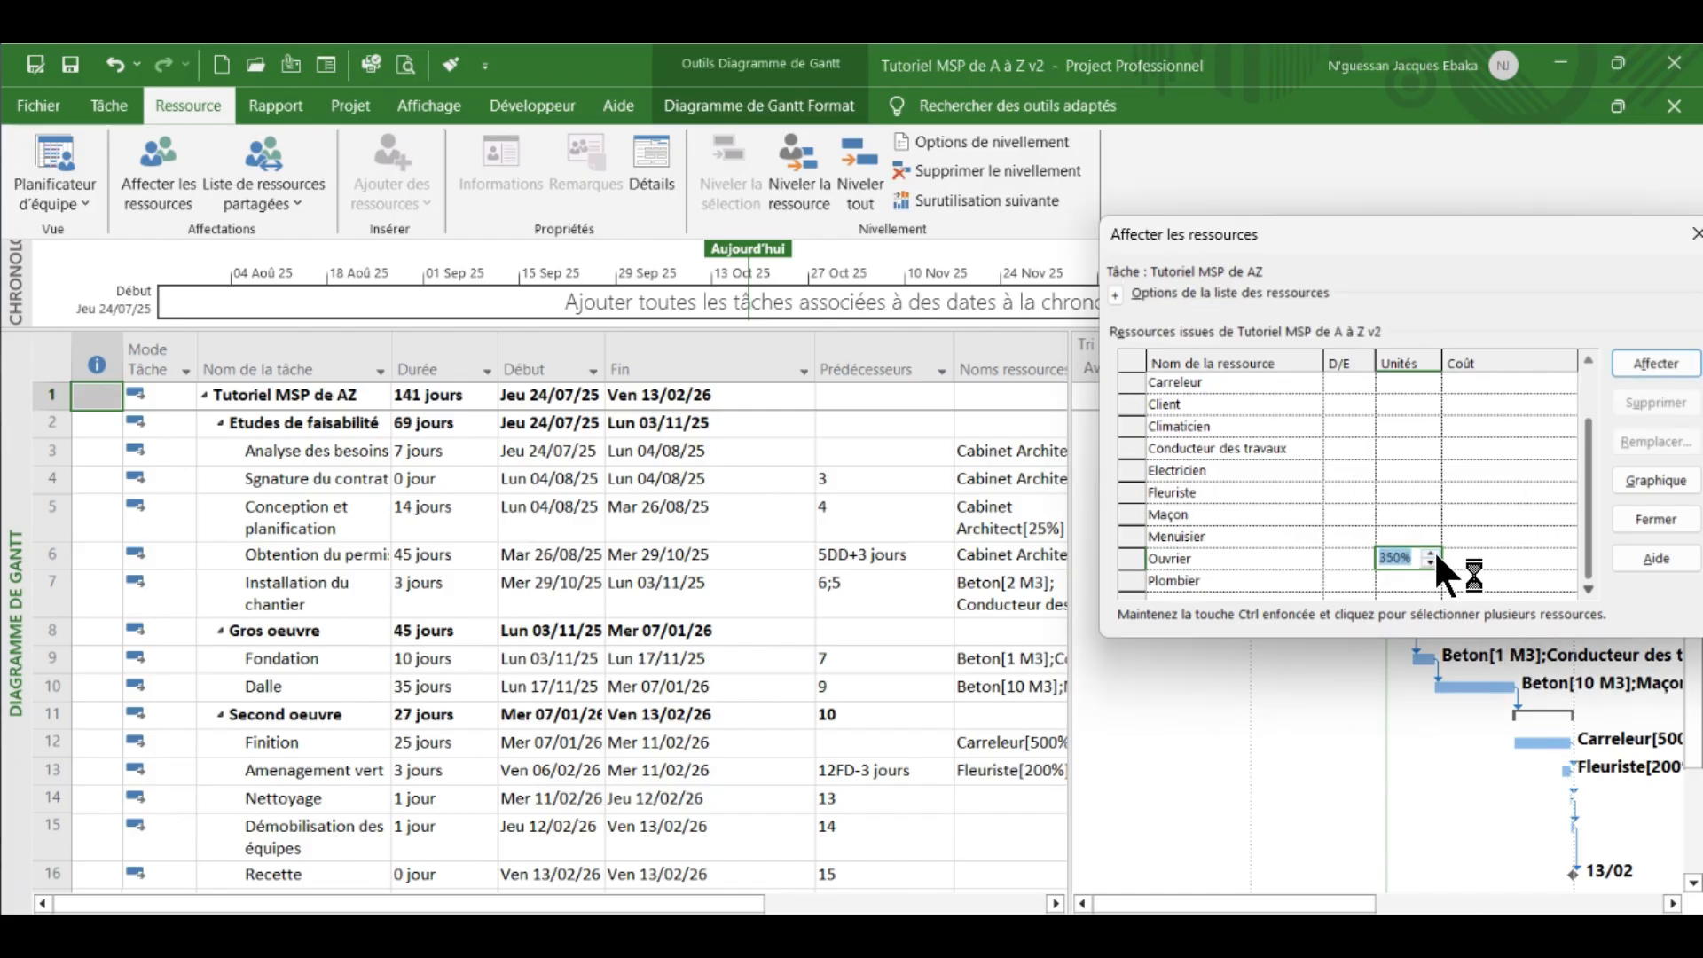
left_click(1433, 550)
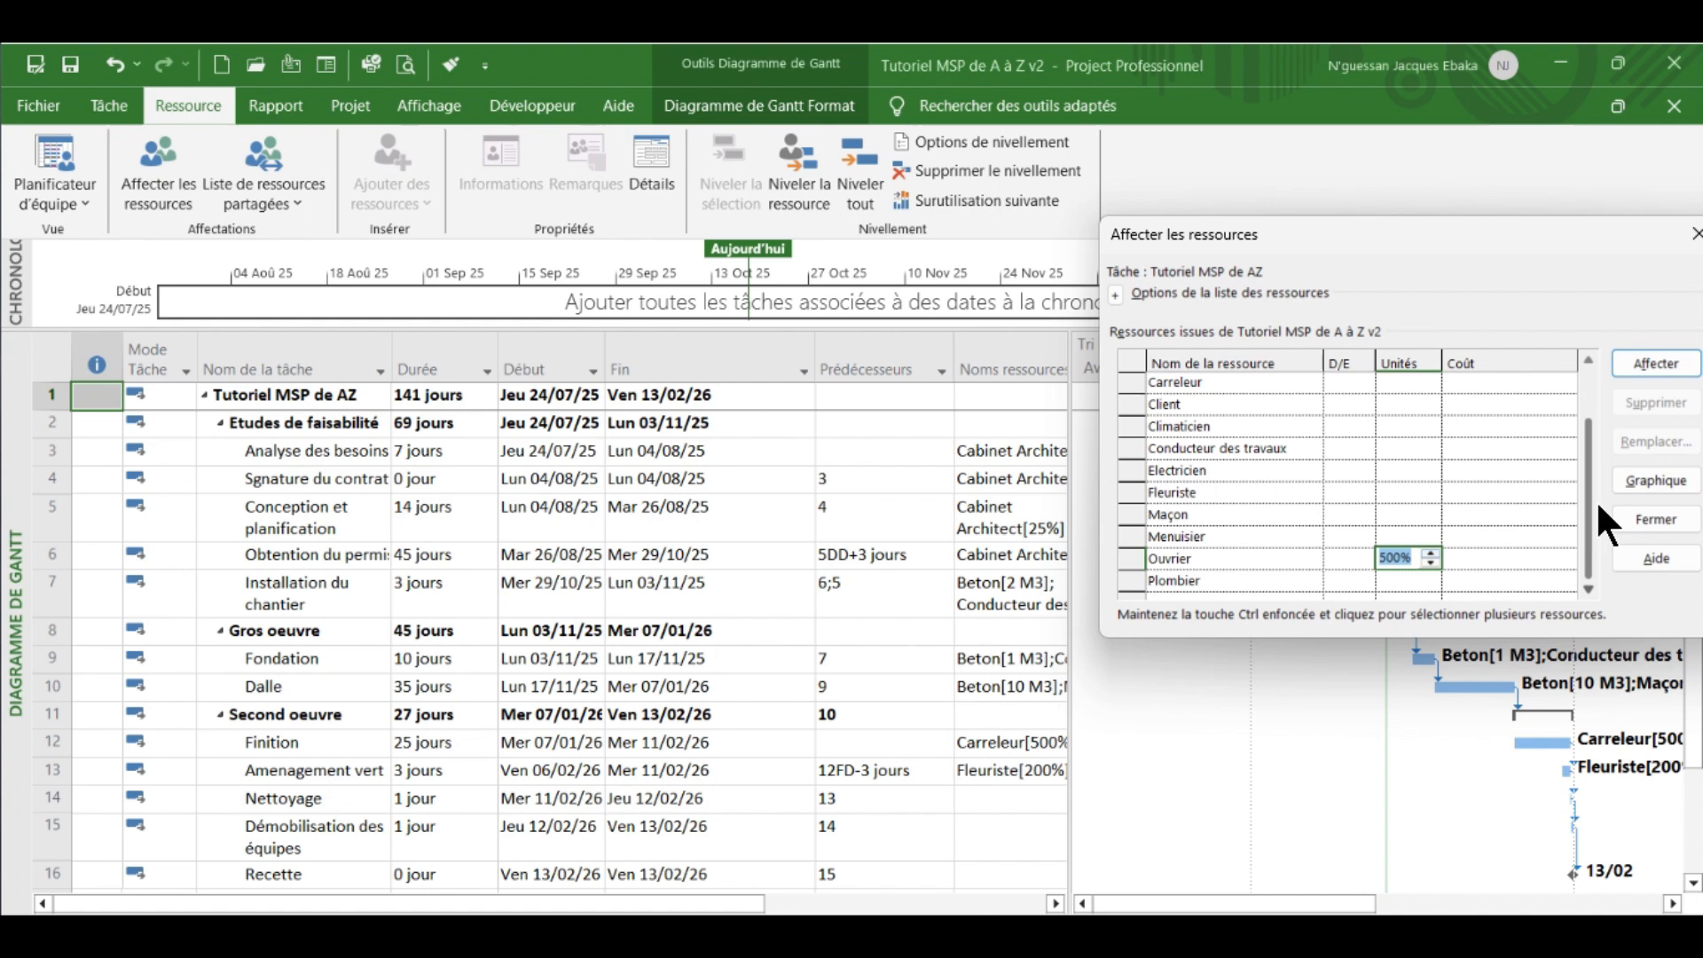
left_click(1639, 362)
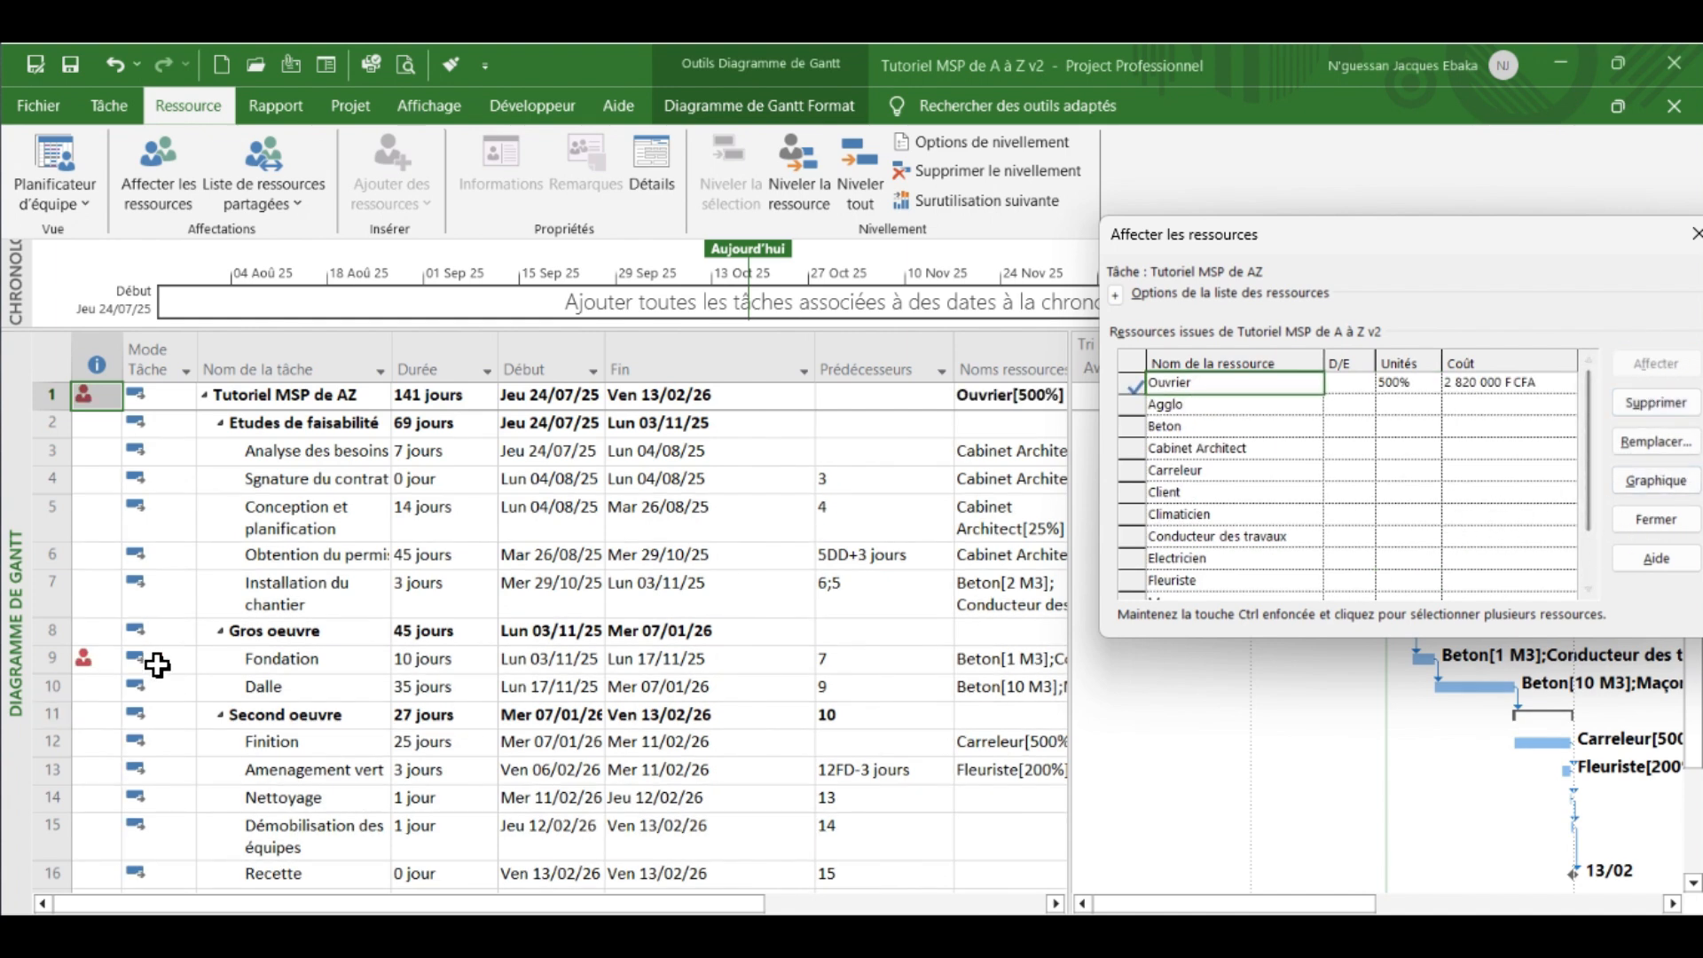
- Select the Démobilisation des équipes task and look up its planned resource in the villa construction project PDF
scroll(427, 673, "down", 2)
scroll(427, 673, "down", 1)
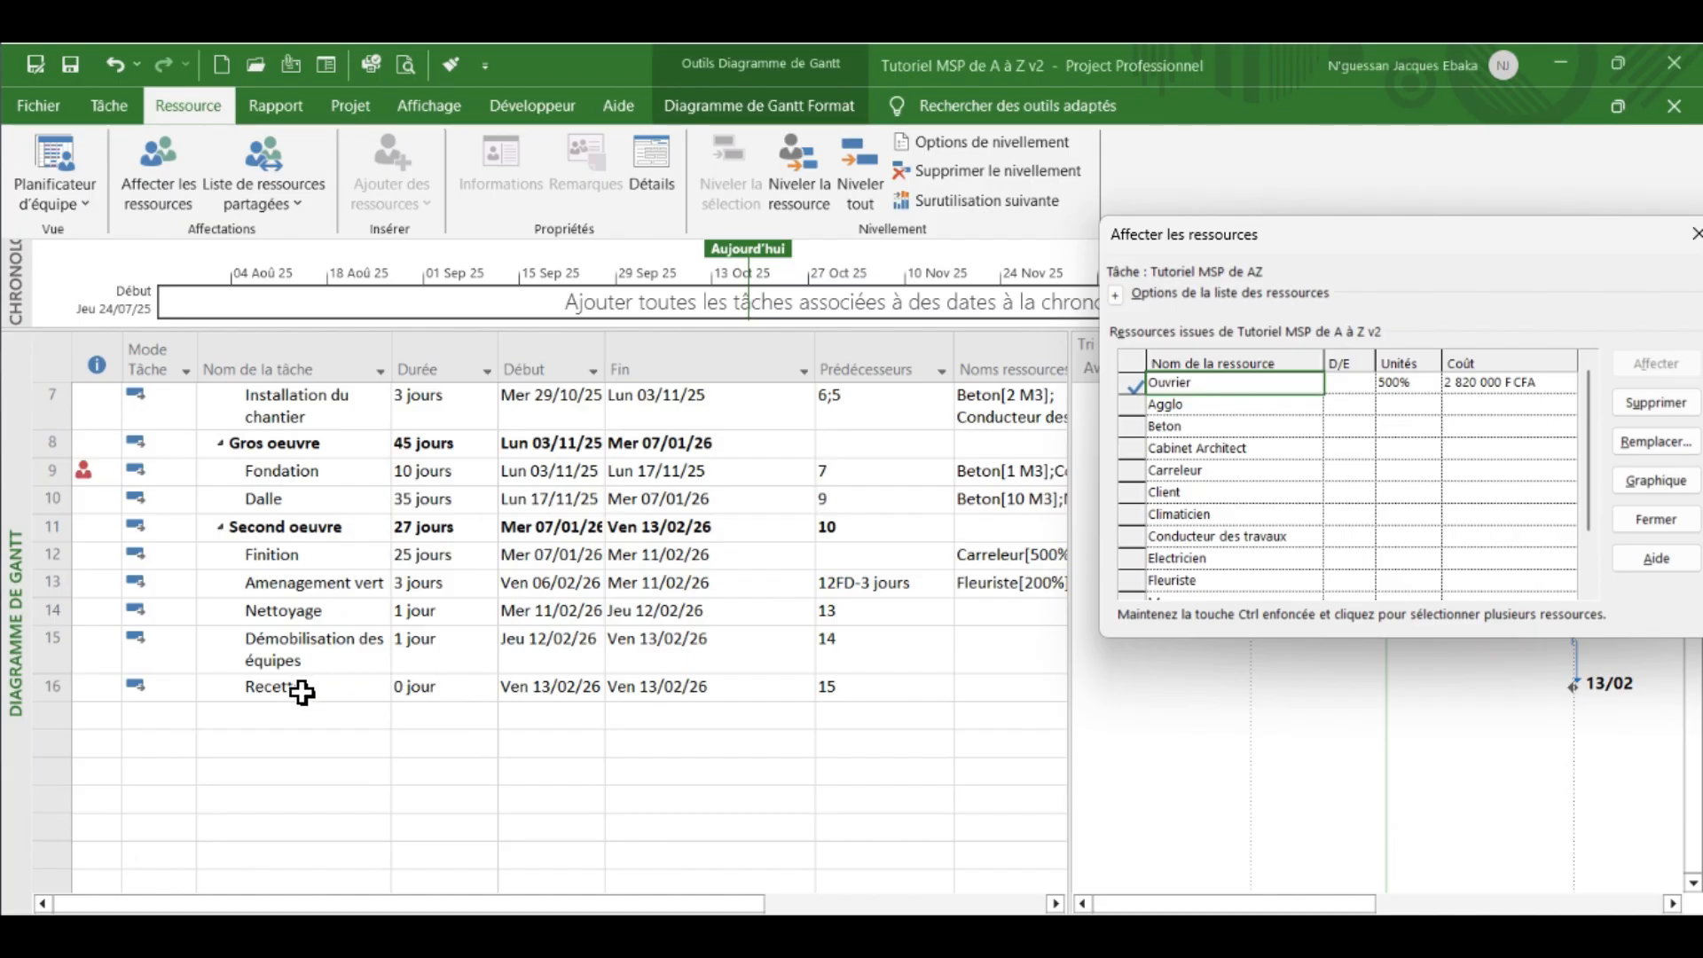
left_click(257, 658)
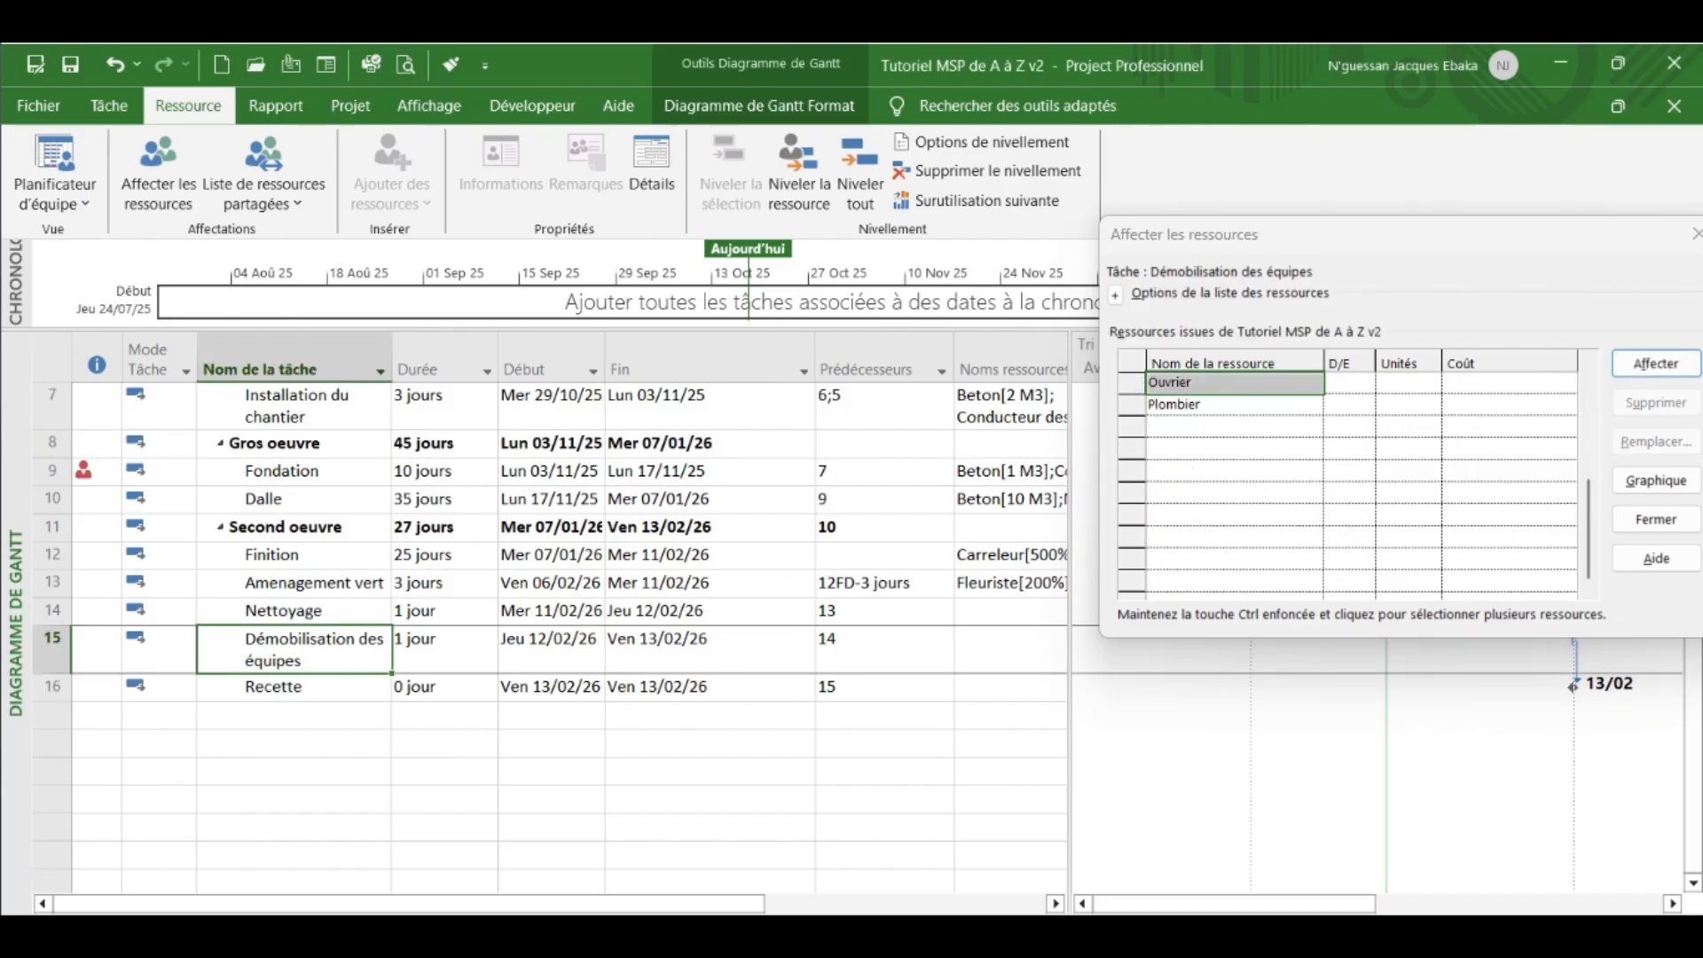
left_click(962, 935)
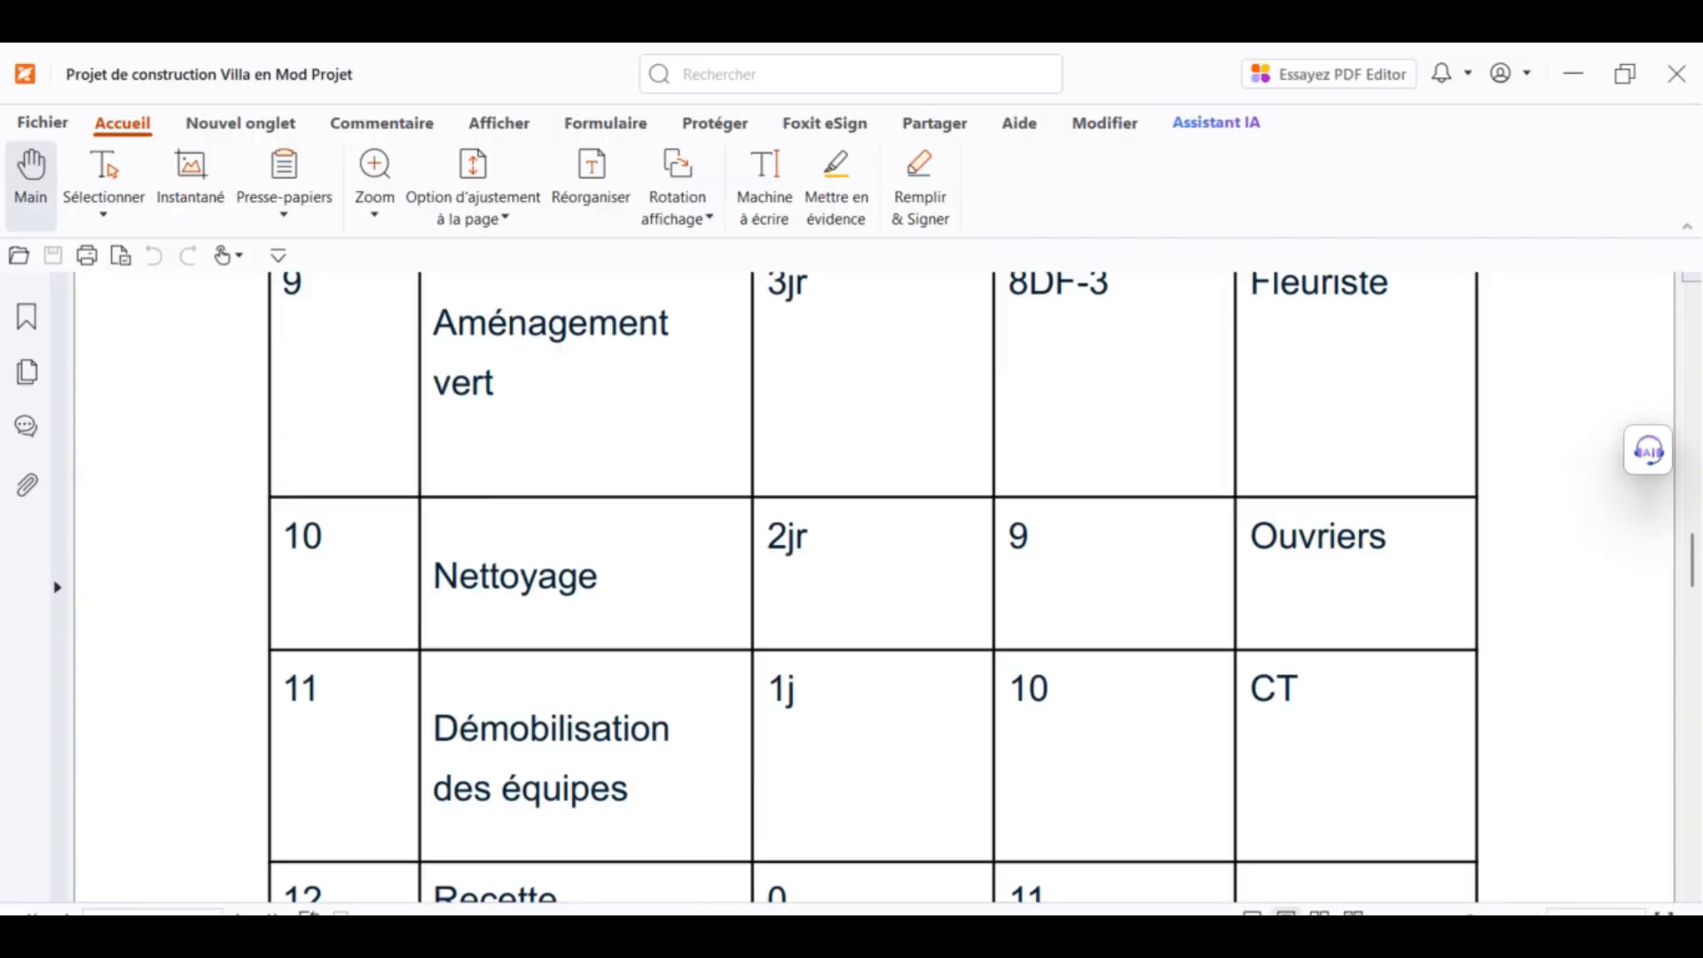
- Return from the PDF to Project and assign Conducteur des travaux to the Démobilisation des équipes task
left_click_drag(1187, 799, 1179, 637)
scroll(1178, 637, "up", 3)
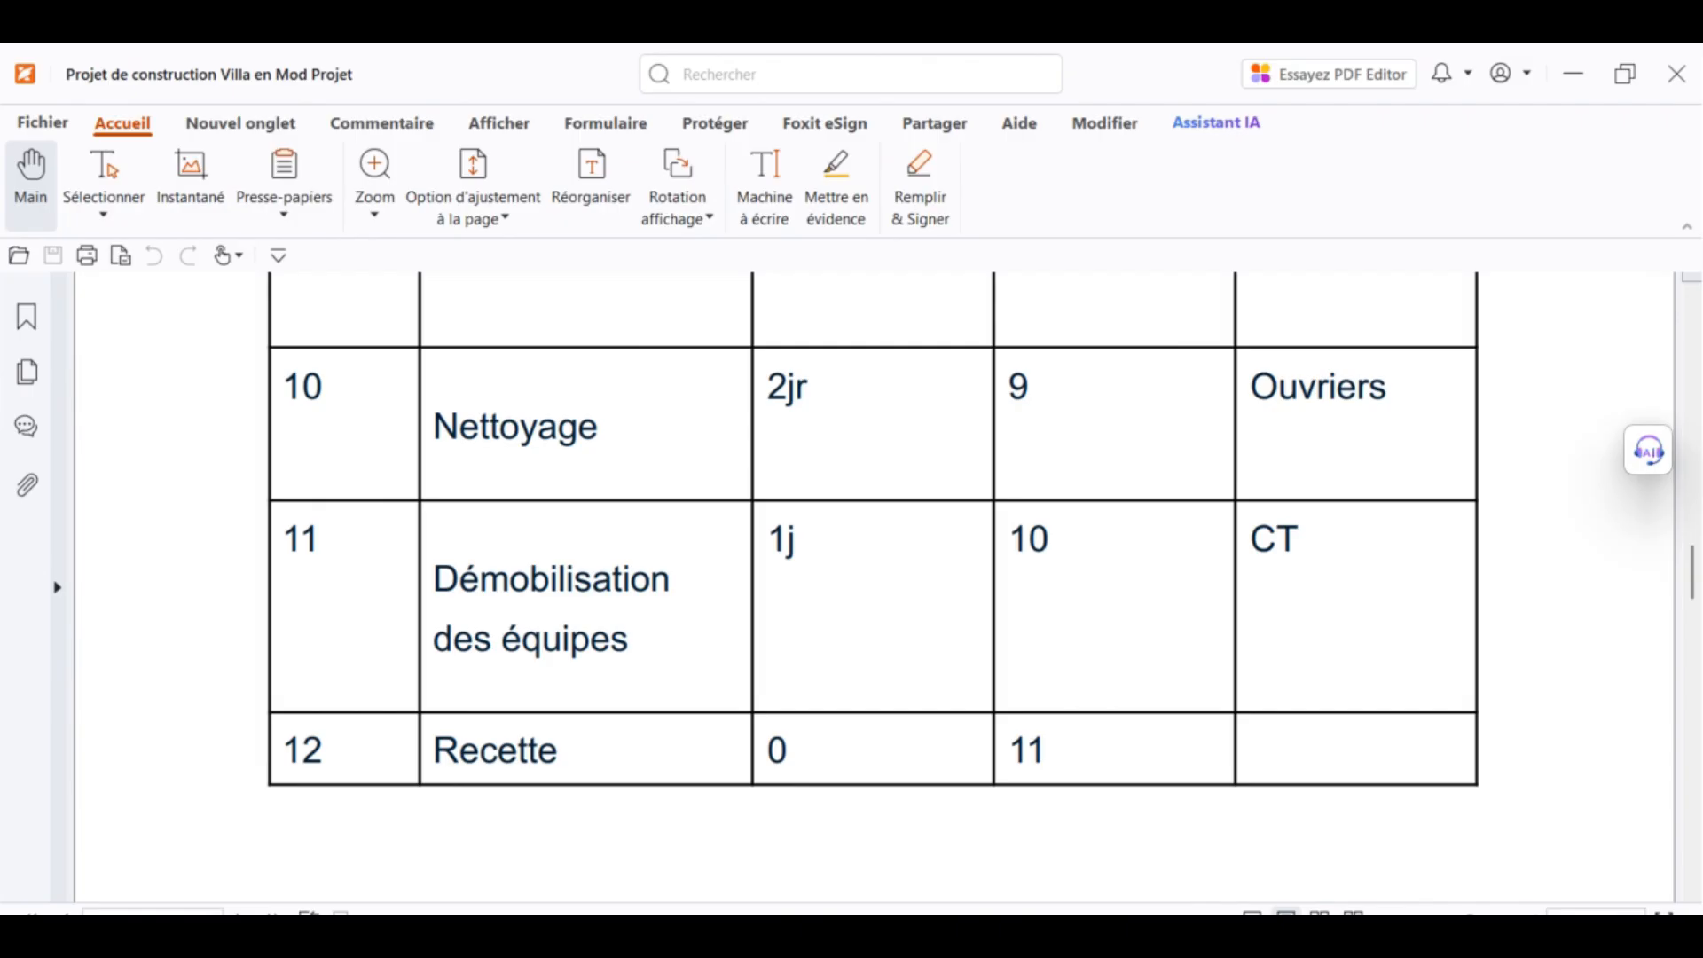
left_click(1185, 935)
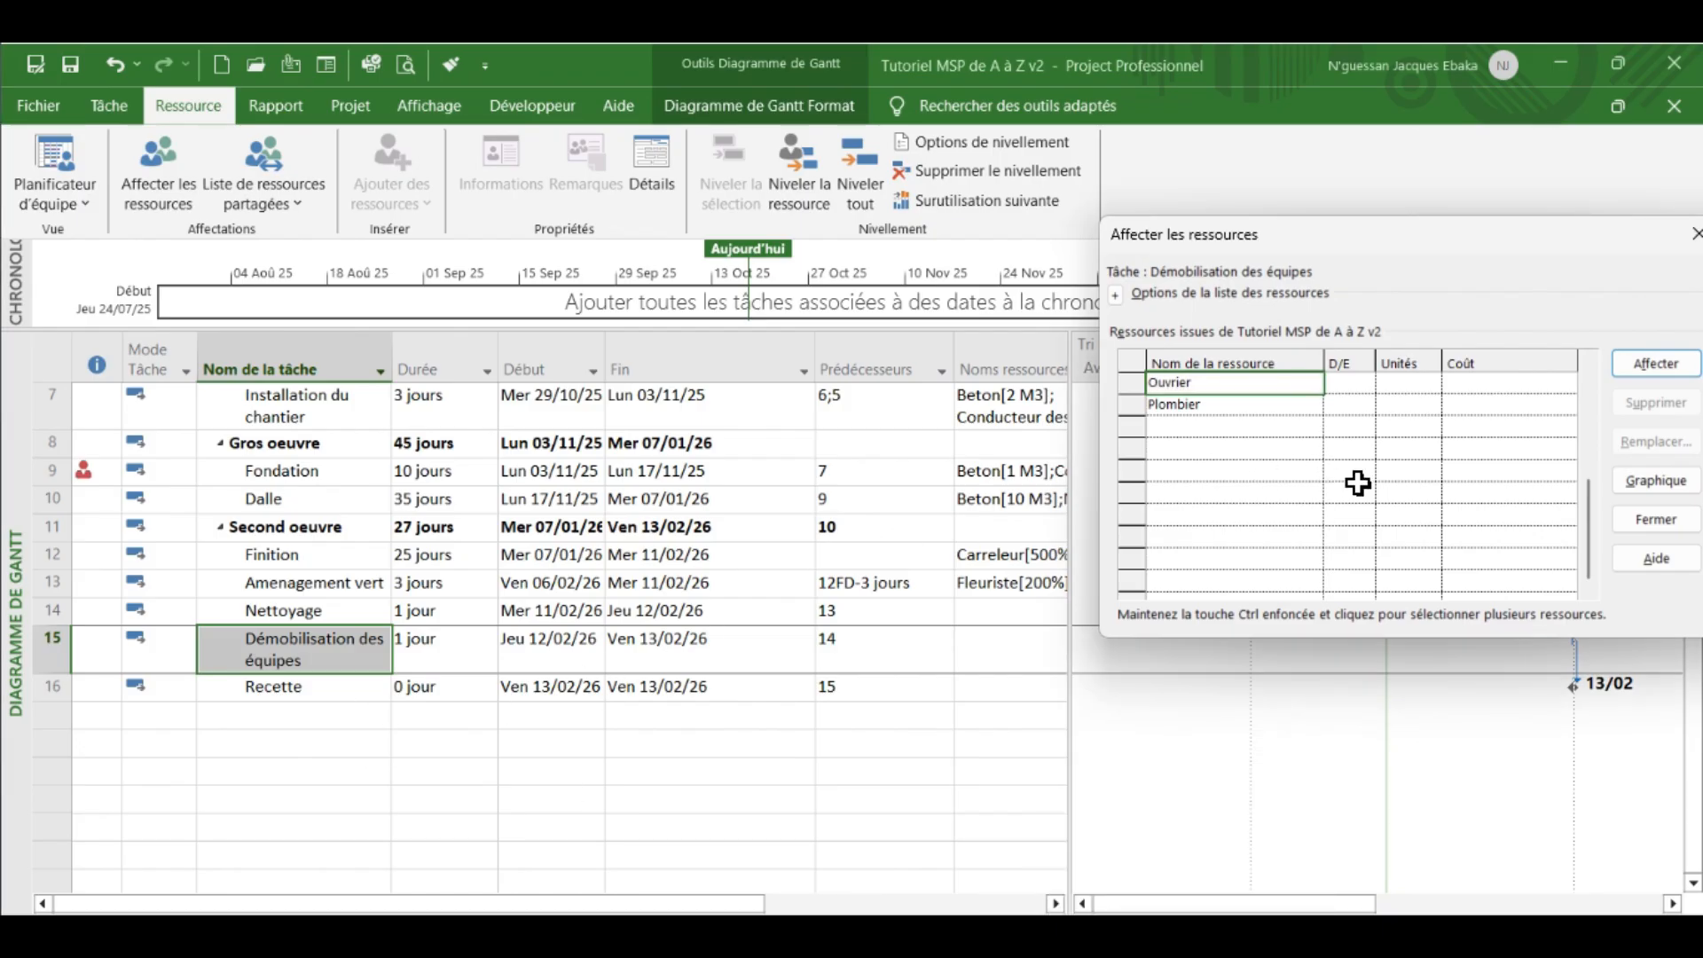
left_click_drag(1589, 497, 1577, 418)
left_click(1398, 450)
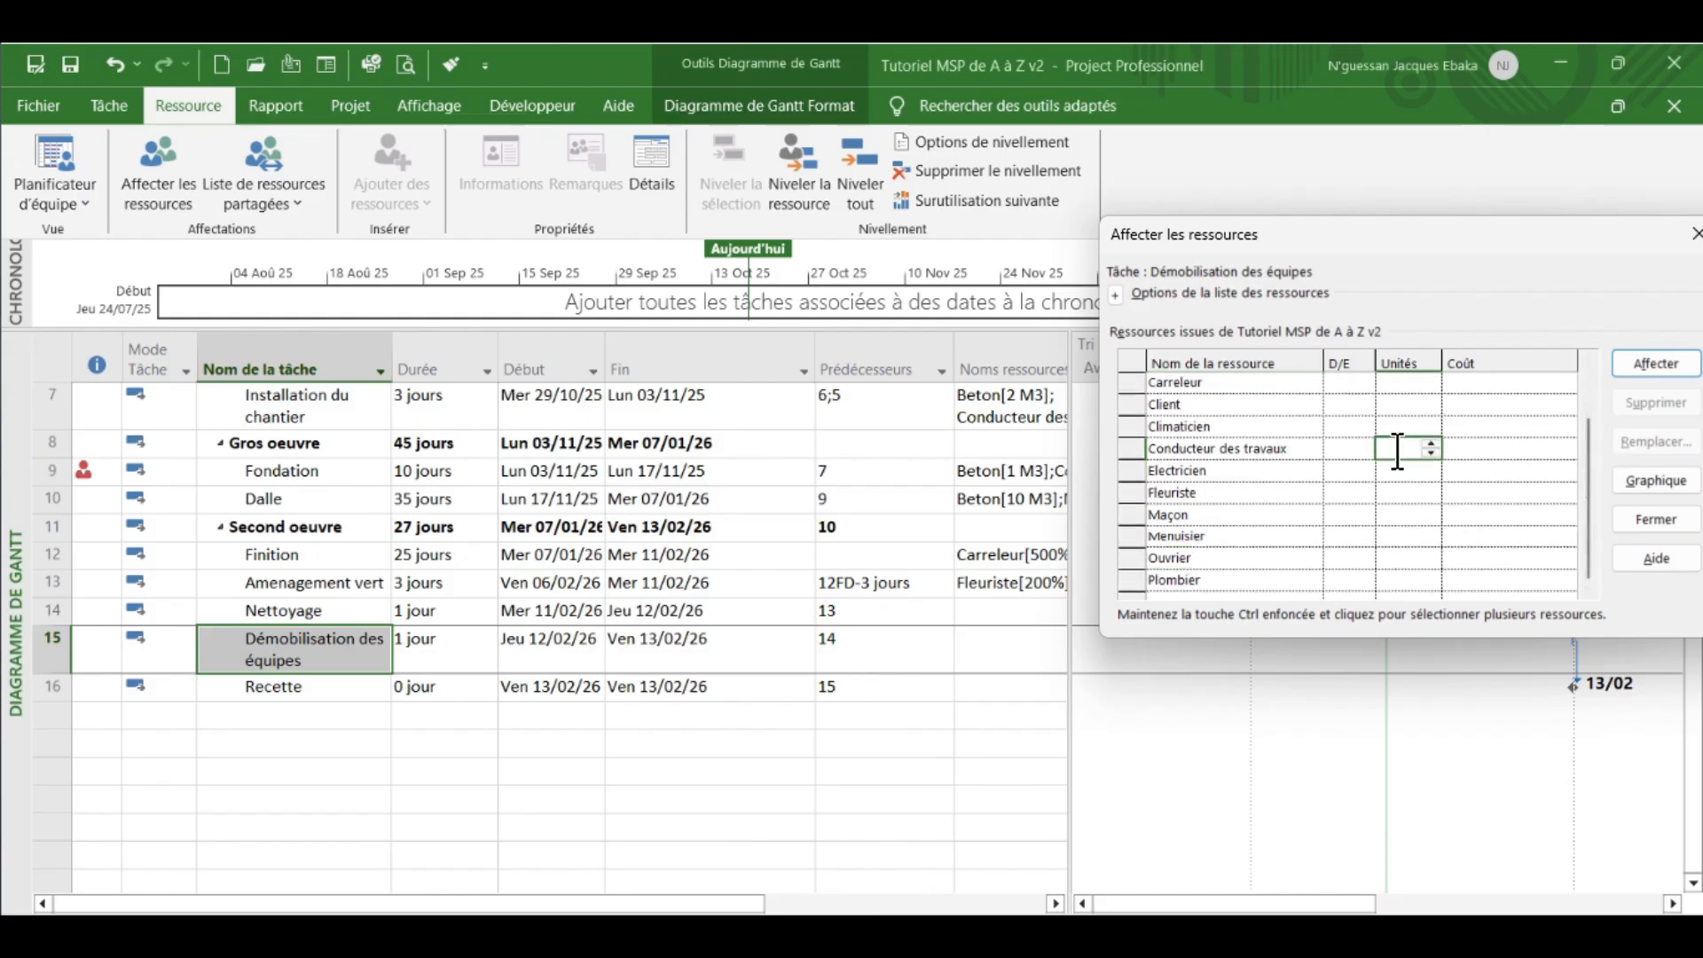
left_click(1634, 360)
- Select the Recette task, look up its planned resources in the villa construction project PDF, and return to Project
left_click(262, 689)
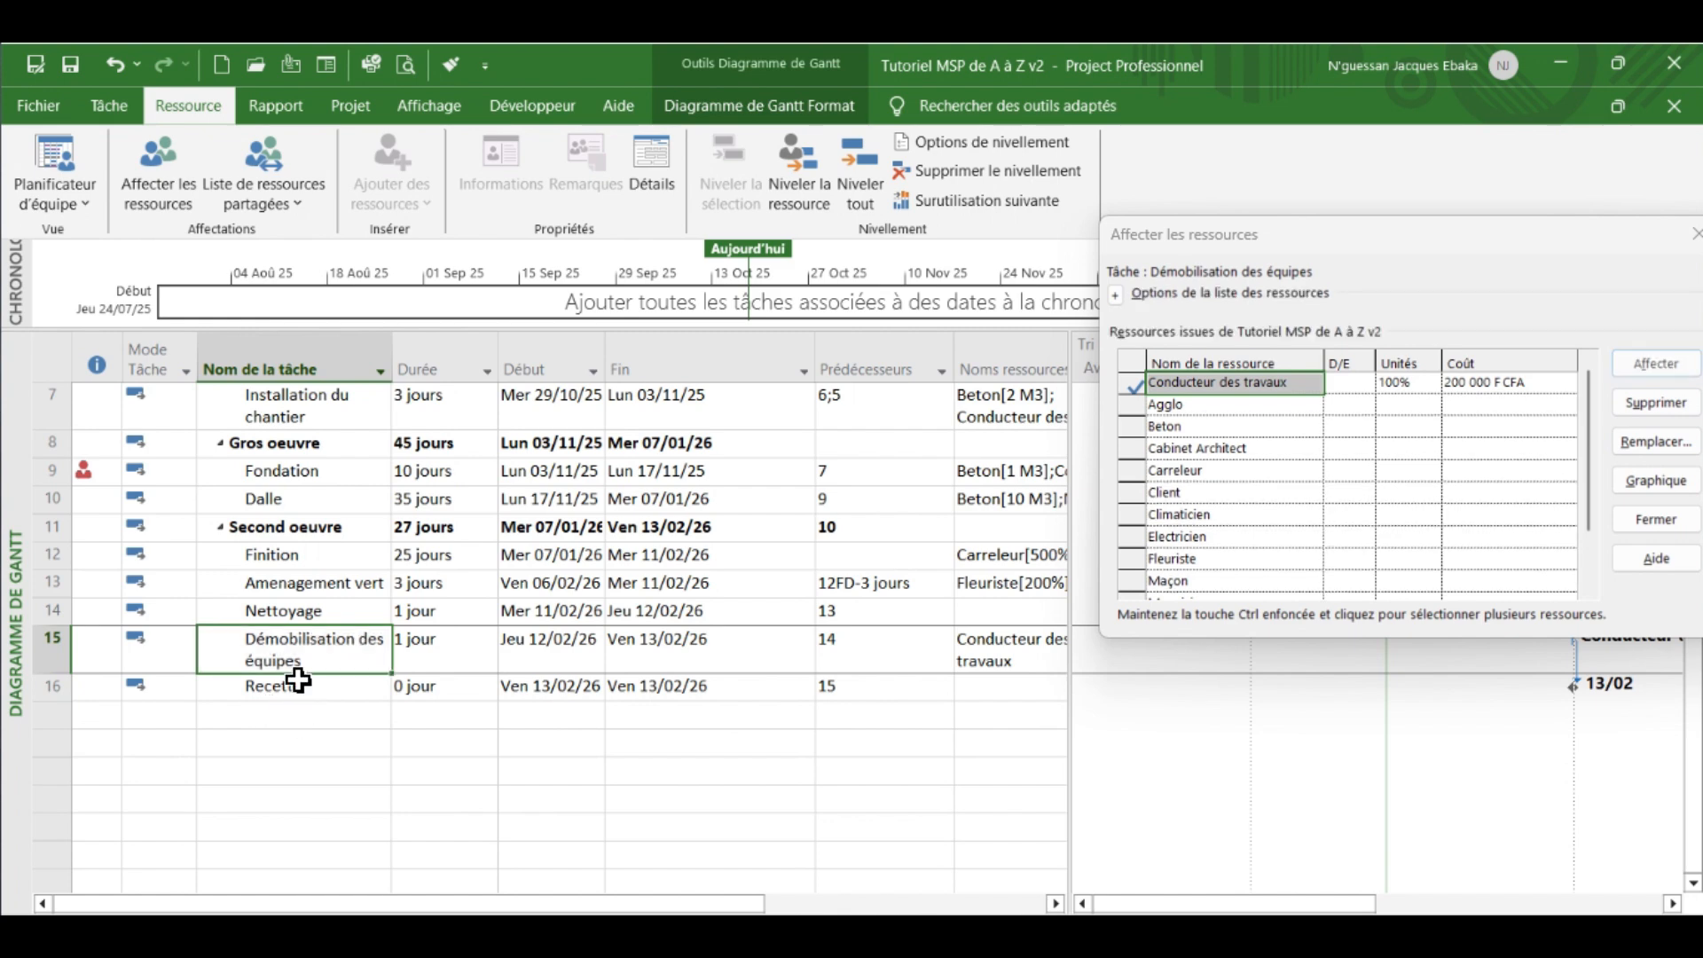
key("alt+Tab")
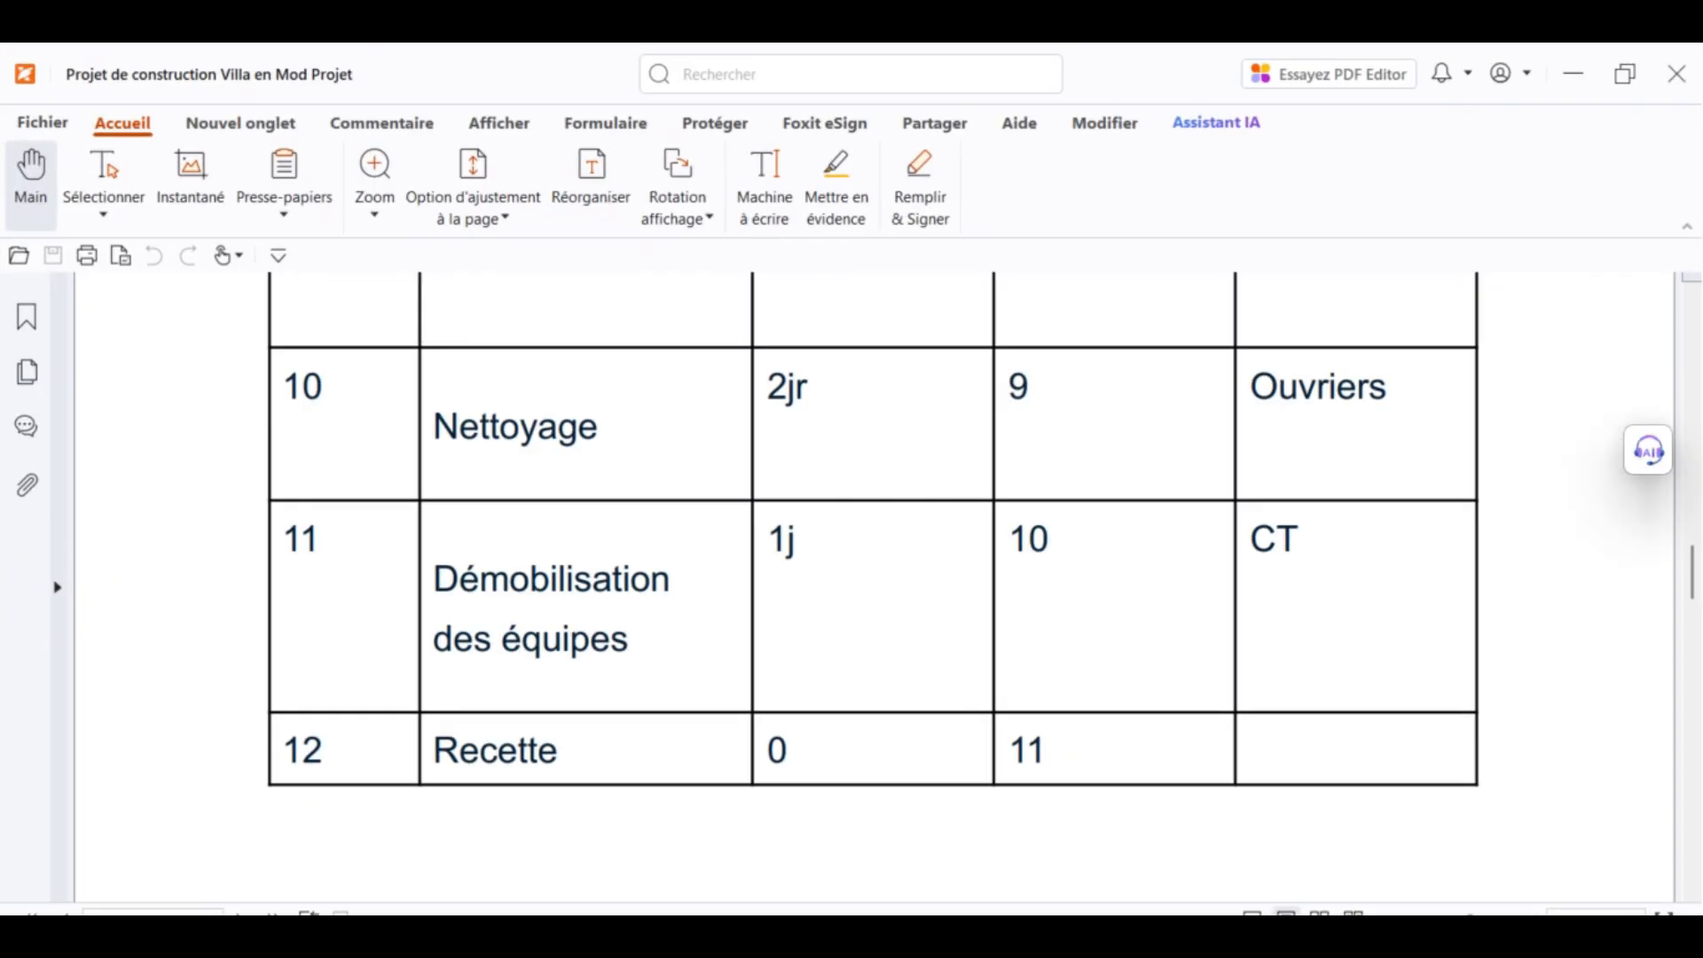
scroll(1342, 662, "down", 3)
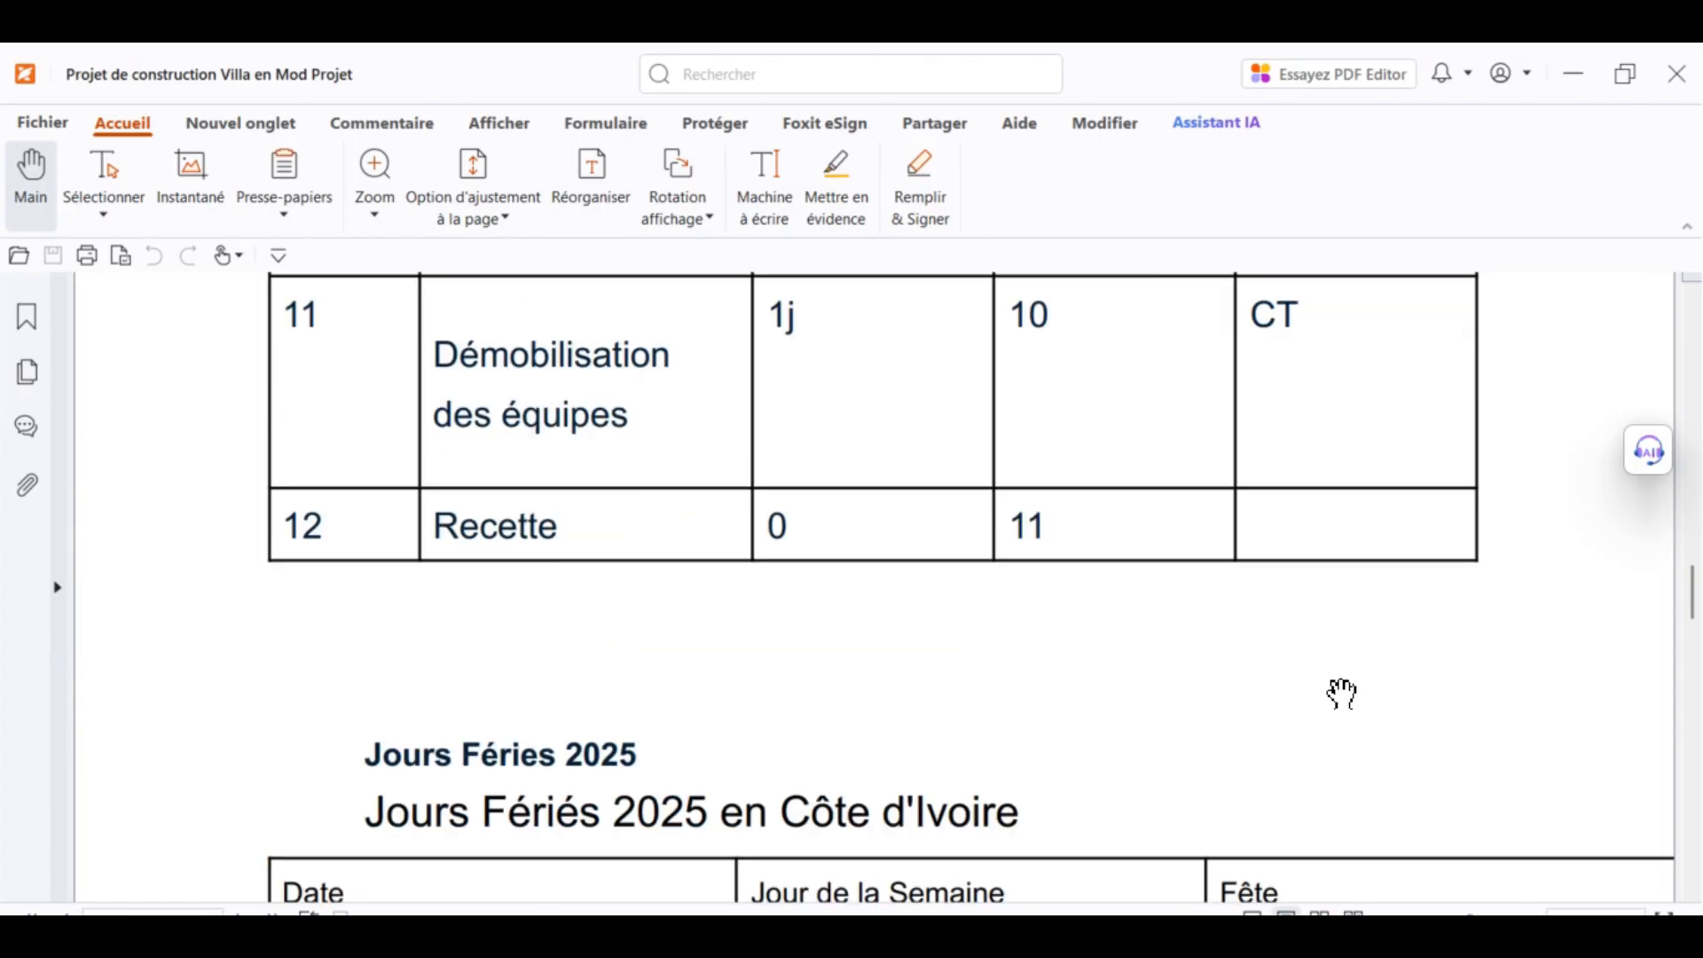
scroll(1344, 688, "up", 7)
scroll(1344, 692, "up", 15)
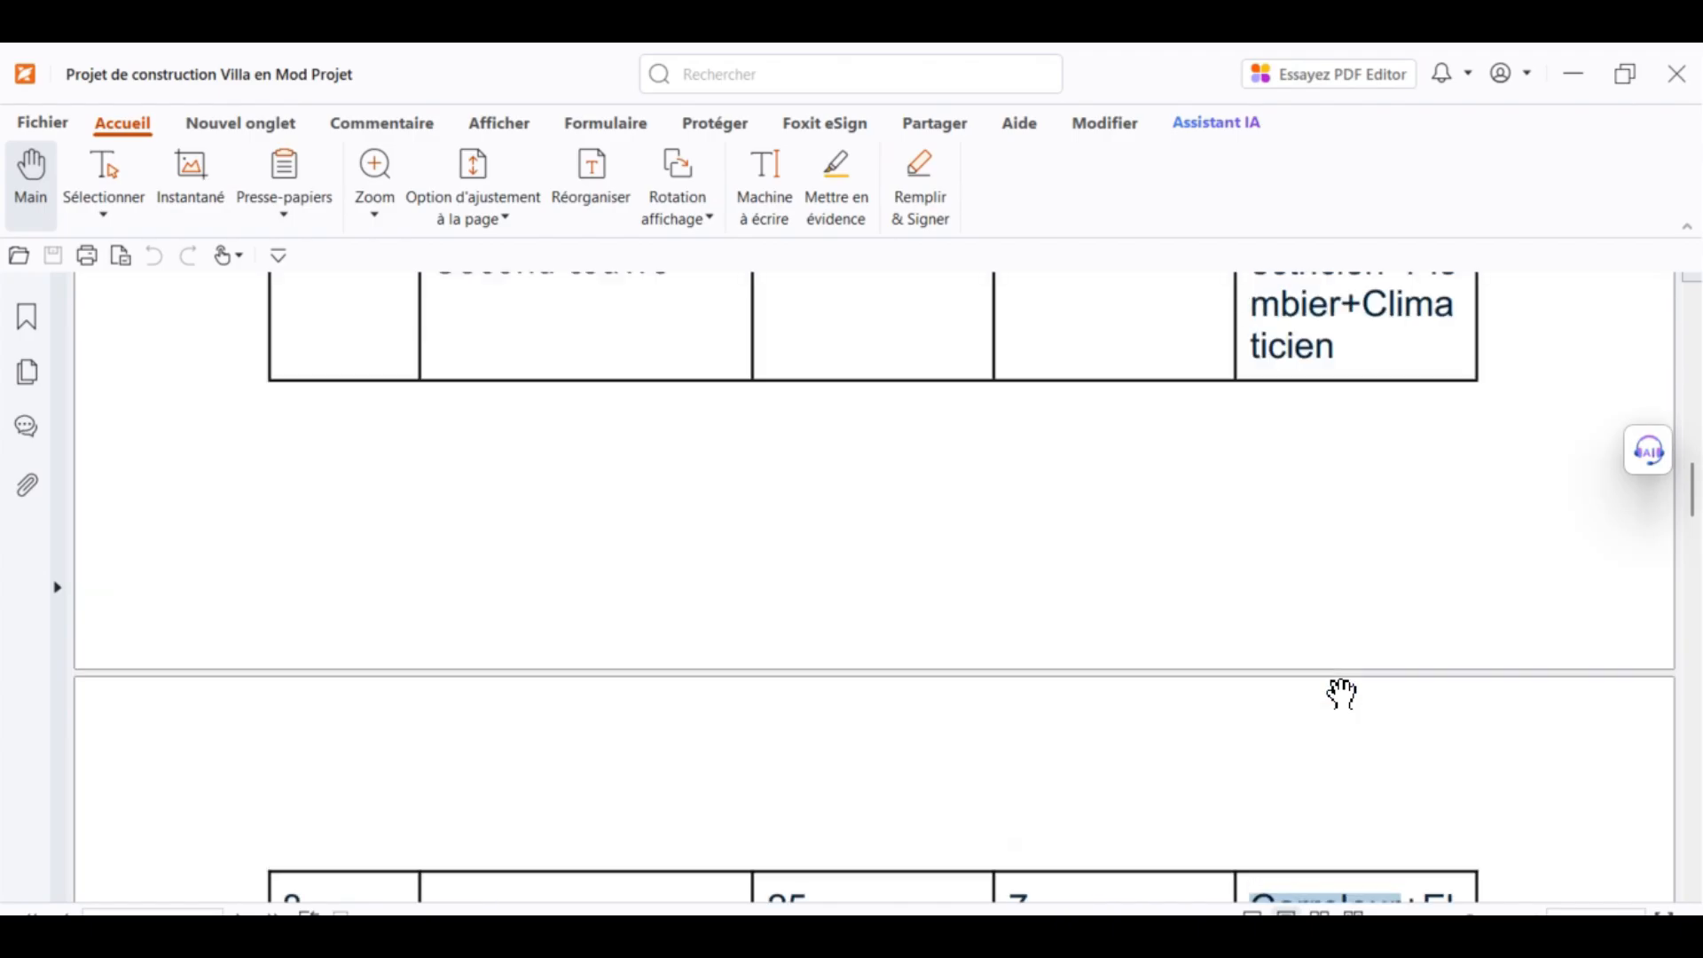
scroll(1342, 695, "up", 2)
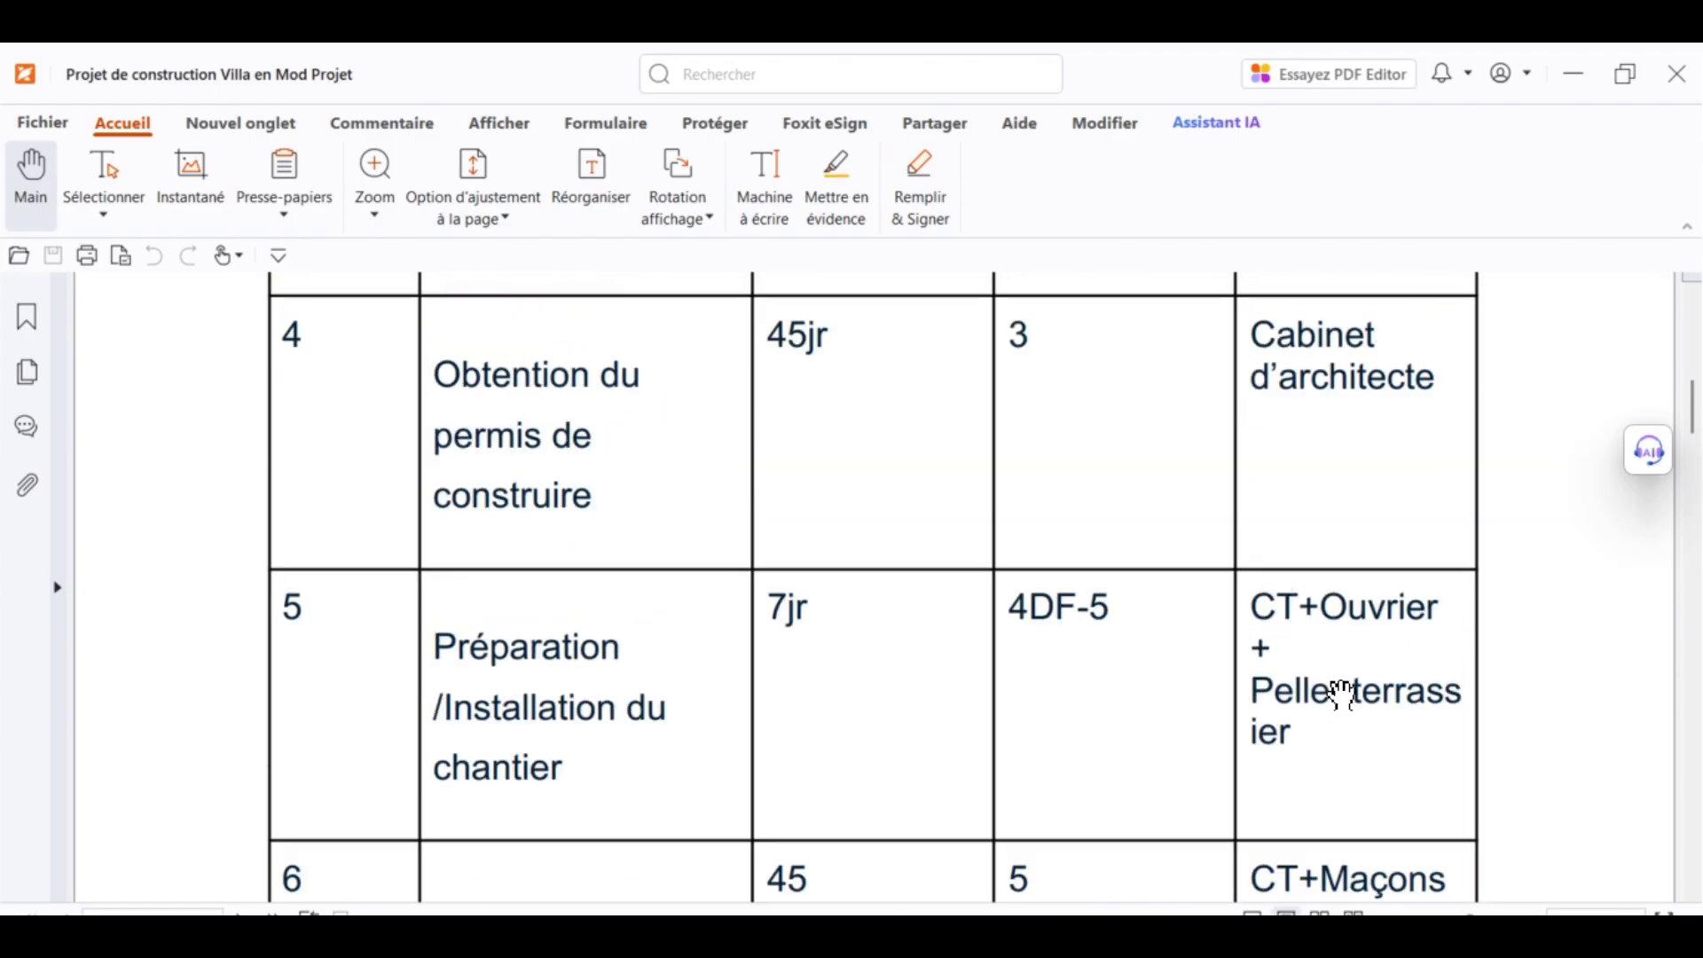
scroll(1344, 694, "up", 9)
scroll(1344, 694, "down", 3)
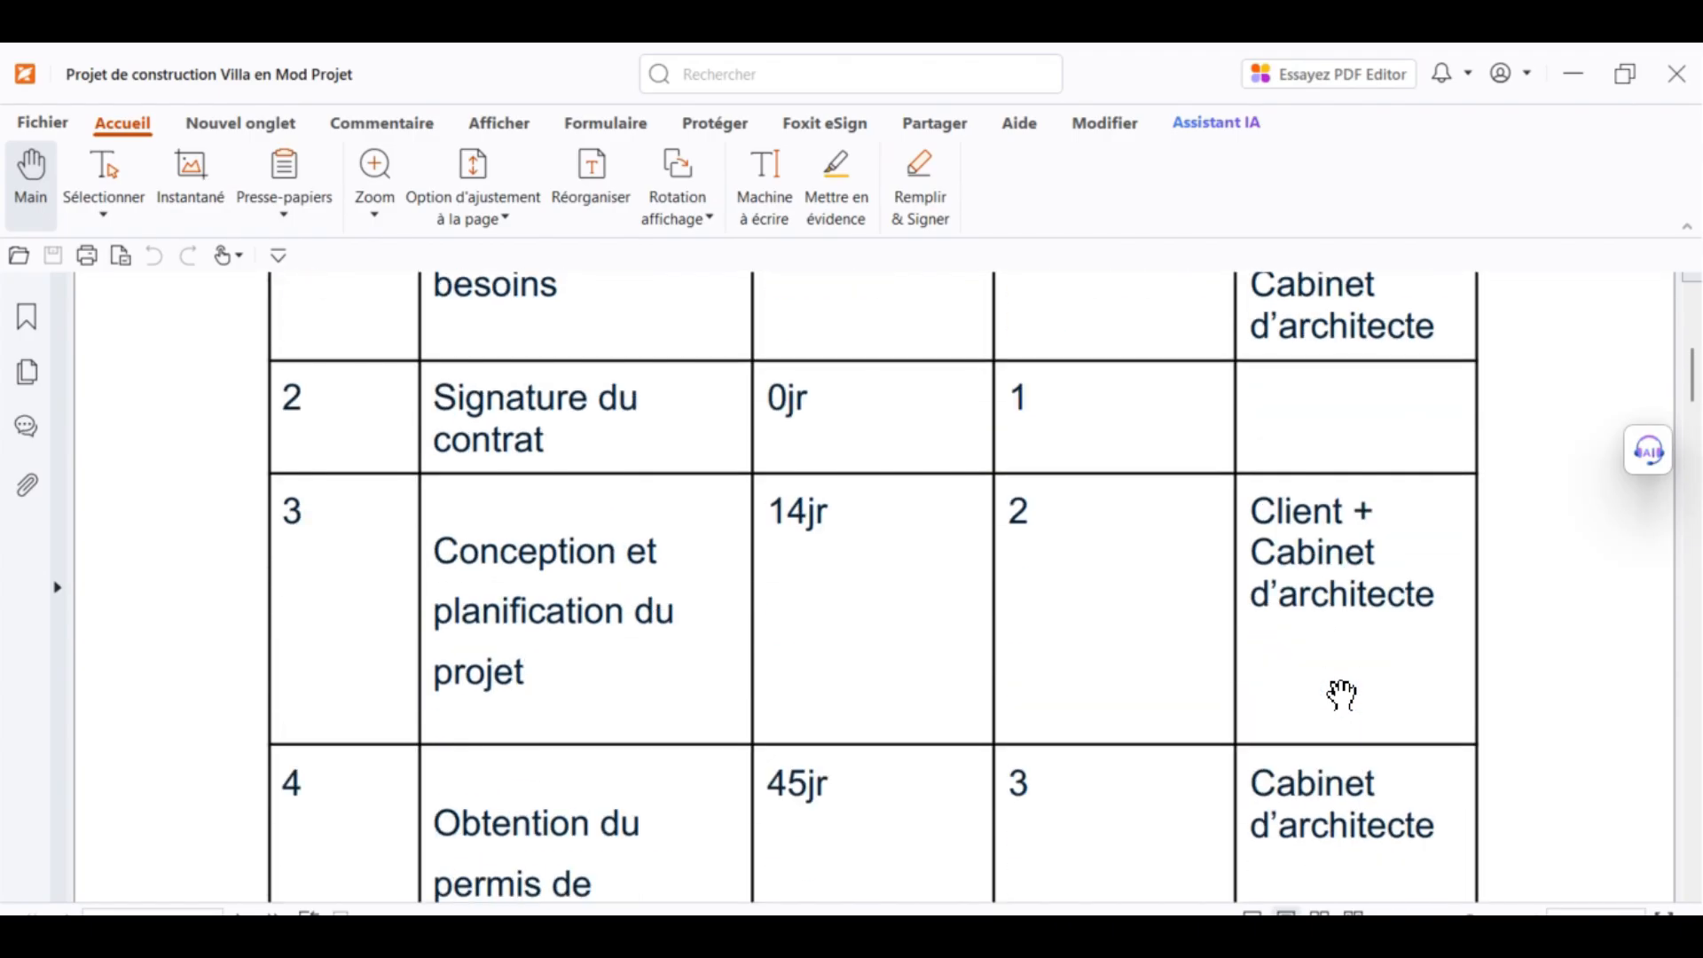
scroll(1344, 695, "down", 8)
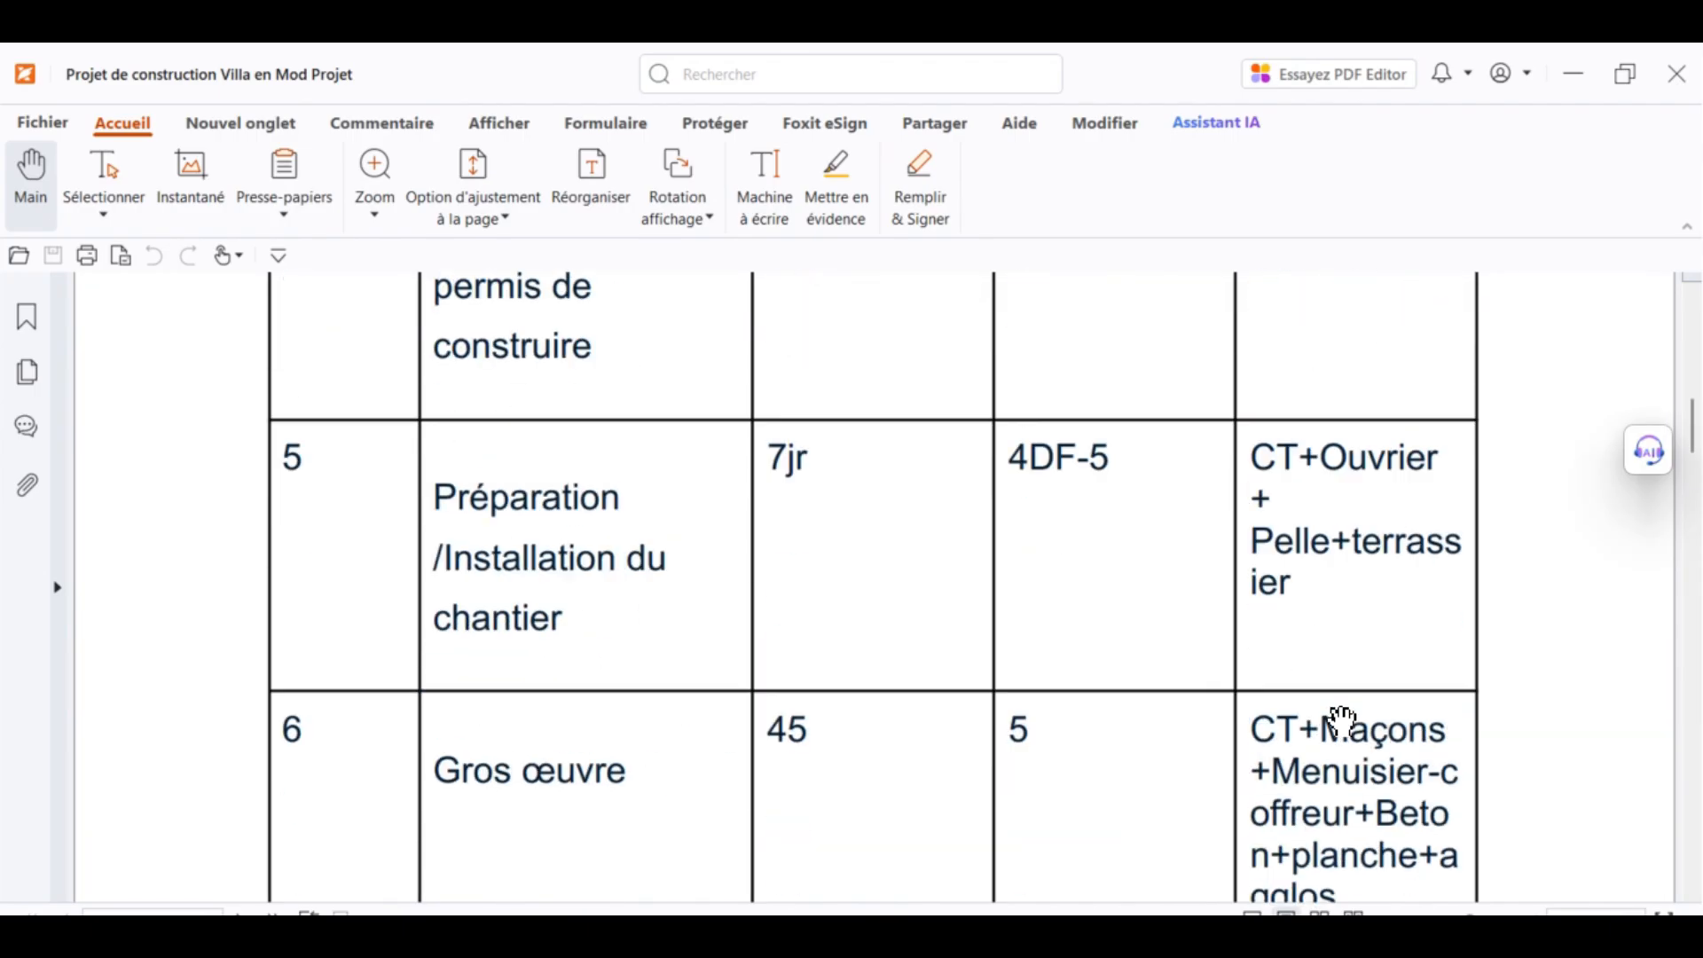
left_click(855, 821)
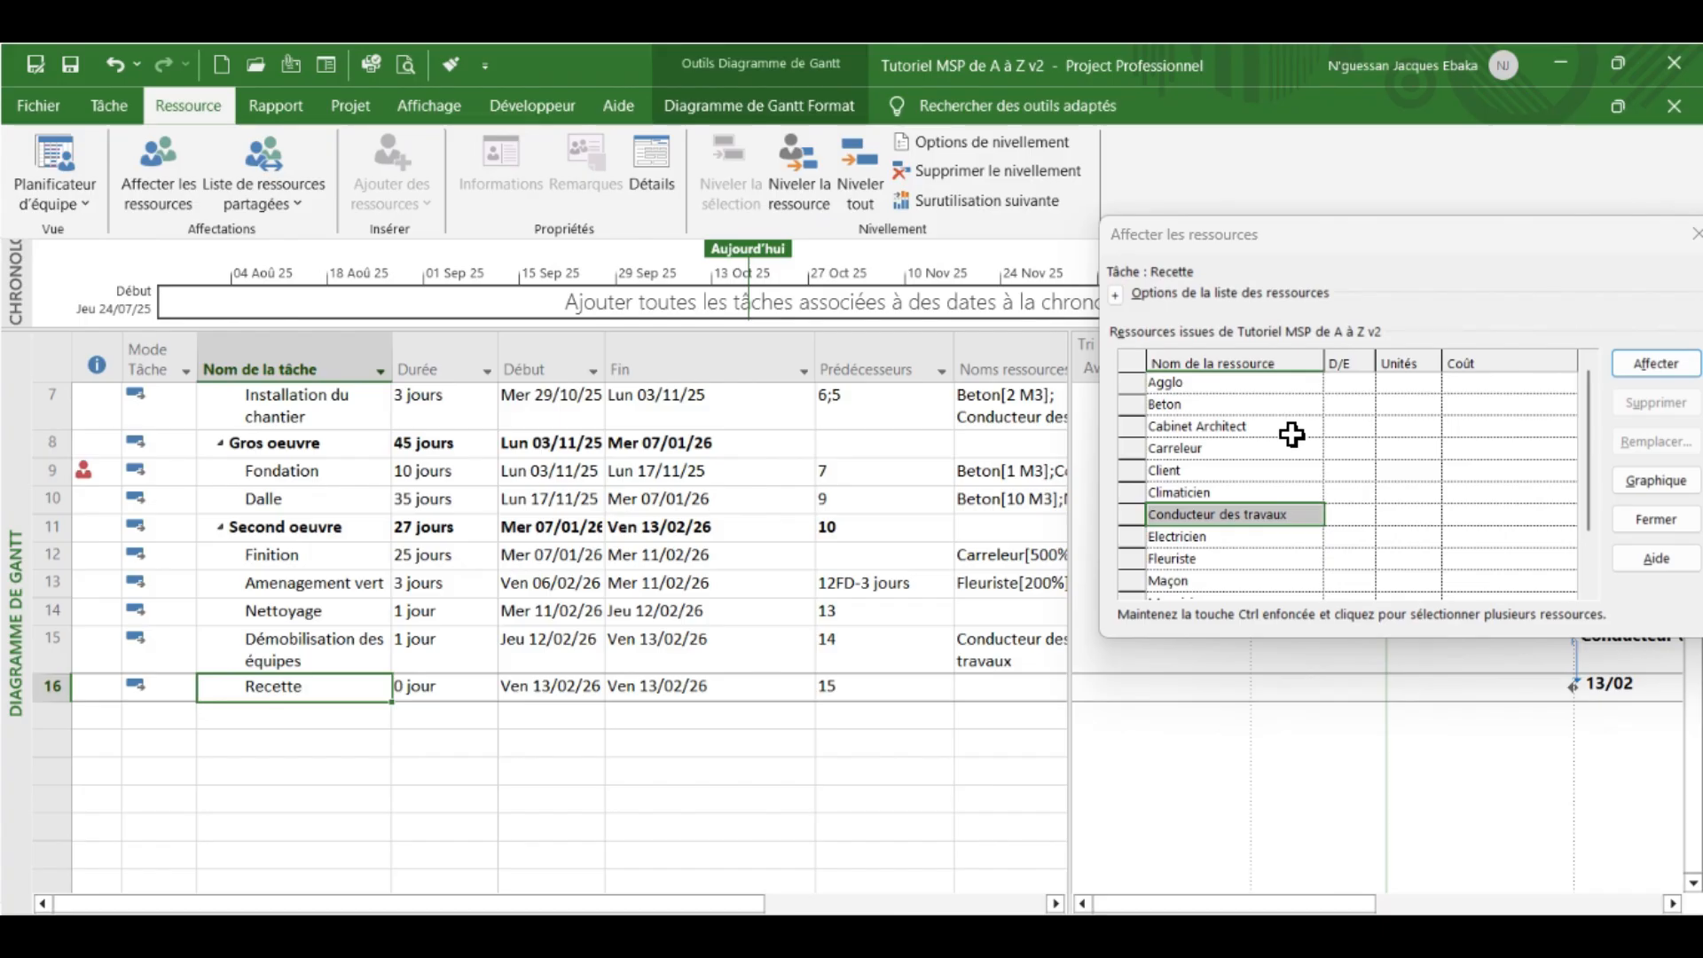
- Assign Cabinet Architect at 100% units to the Recette task and find Client in the resource list
left_click(1400, 426)
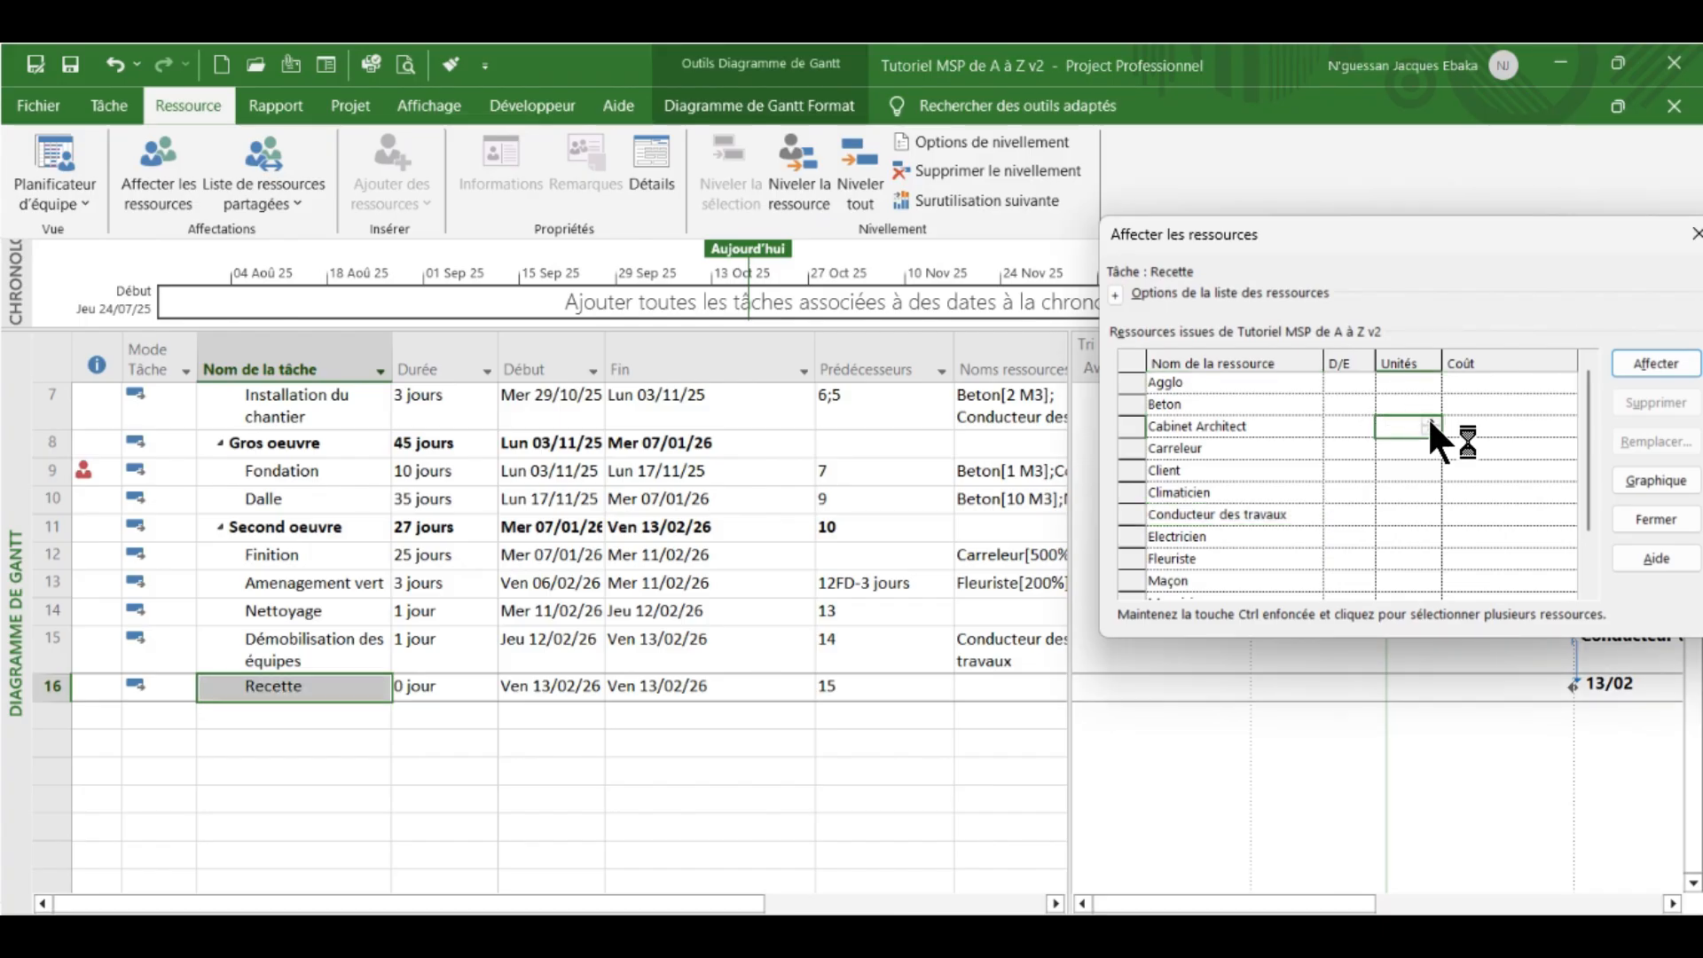
left_click(1430, 421)
left_click(1218, 471)
left_click(1418, 470)
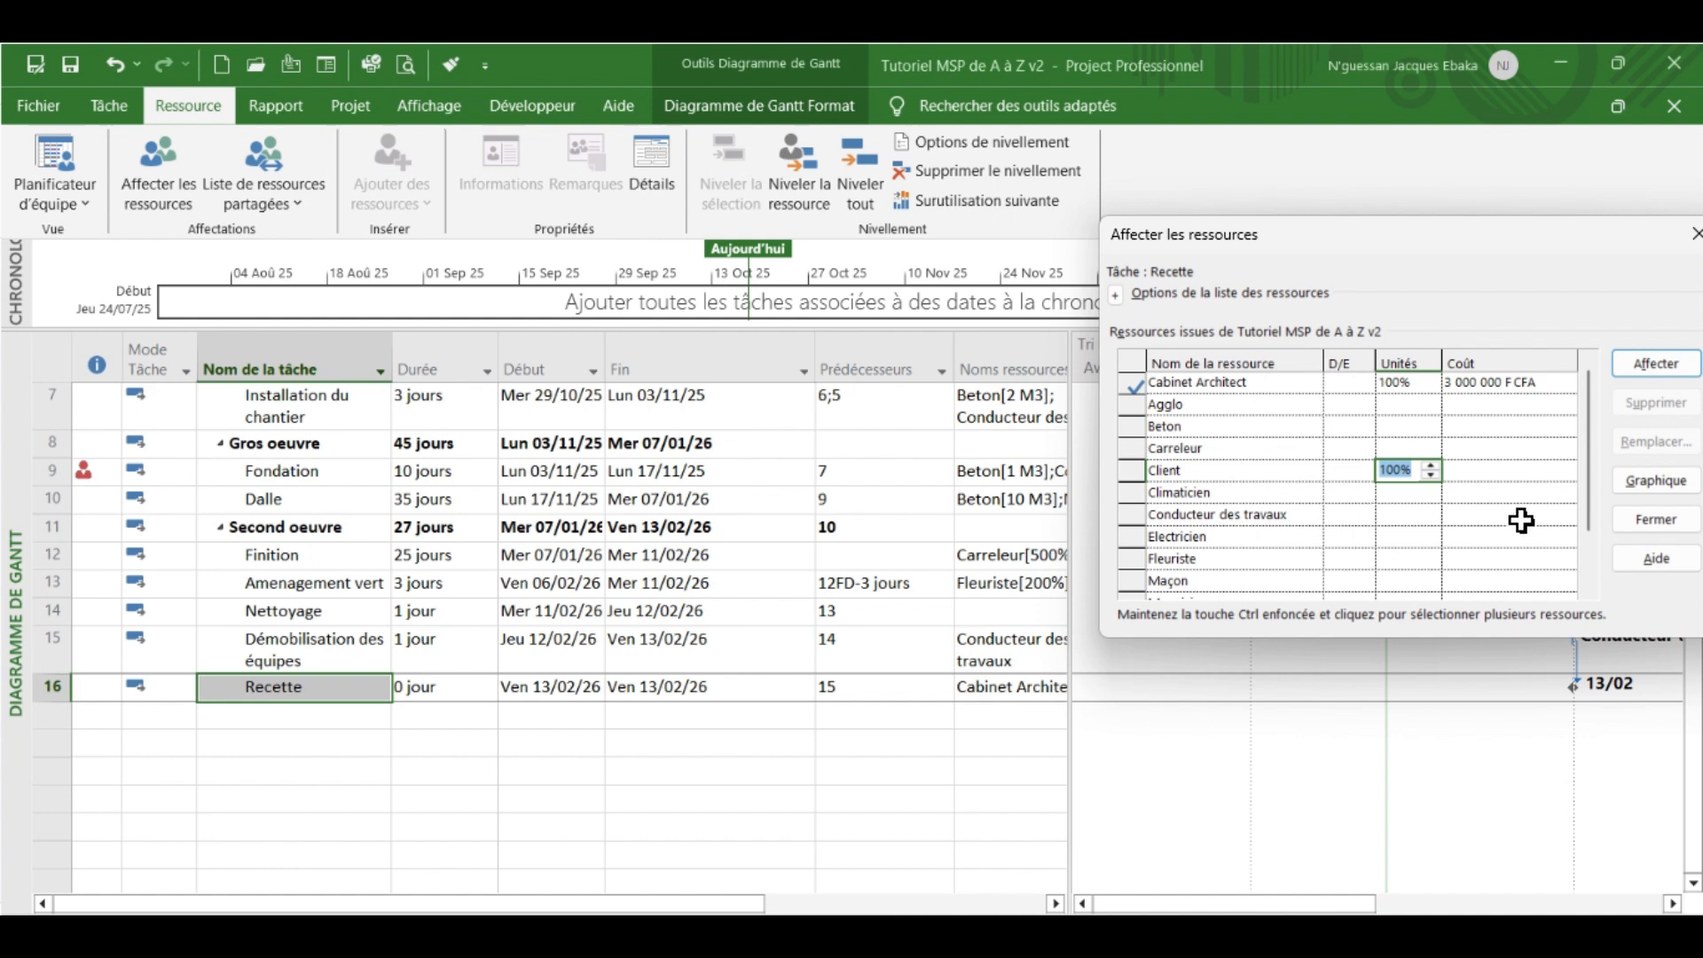
left_click_drag(1587, 495, 1590, 581)
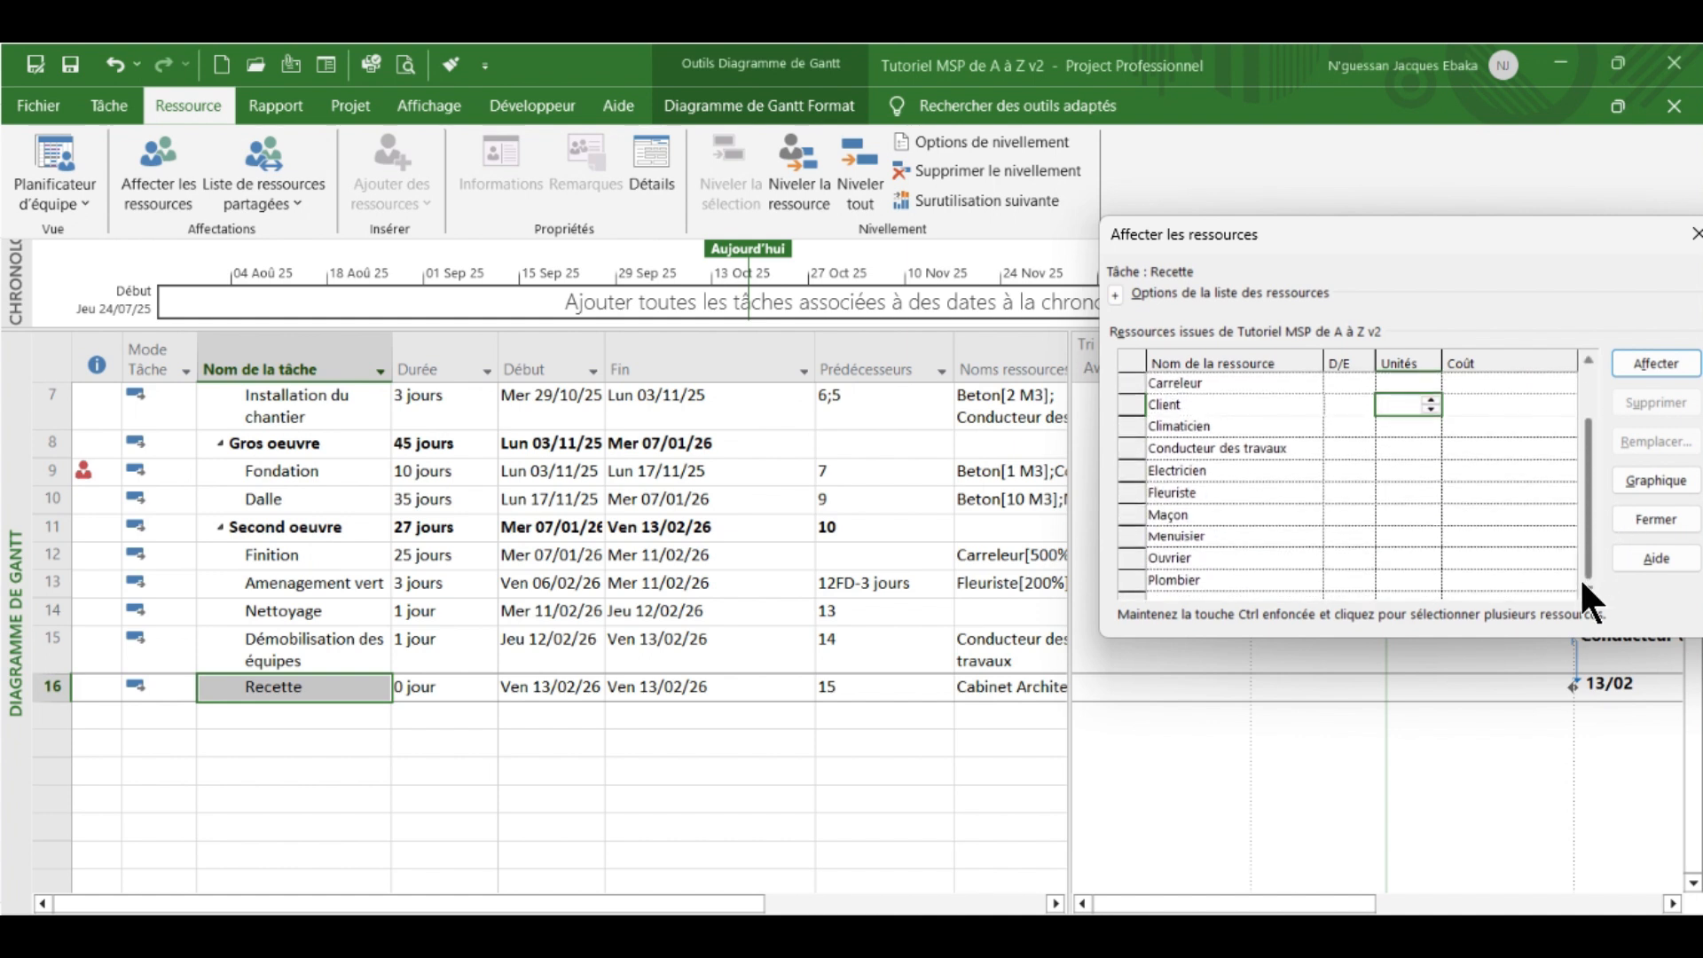
- Recheck the resources column of the PDF's whole task table for those to use on Recette, and return to Project
right_click(3, 462)
key("alt+Tab")
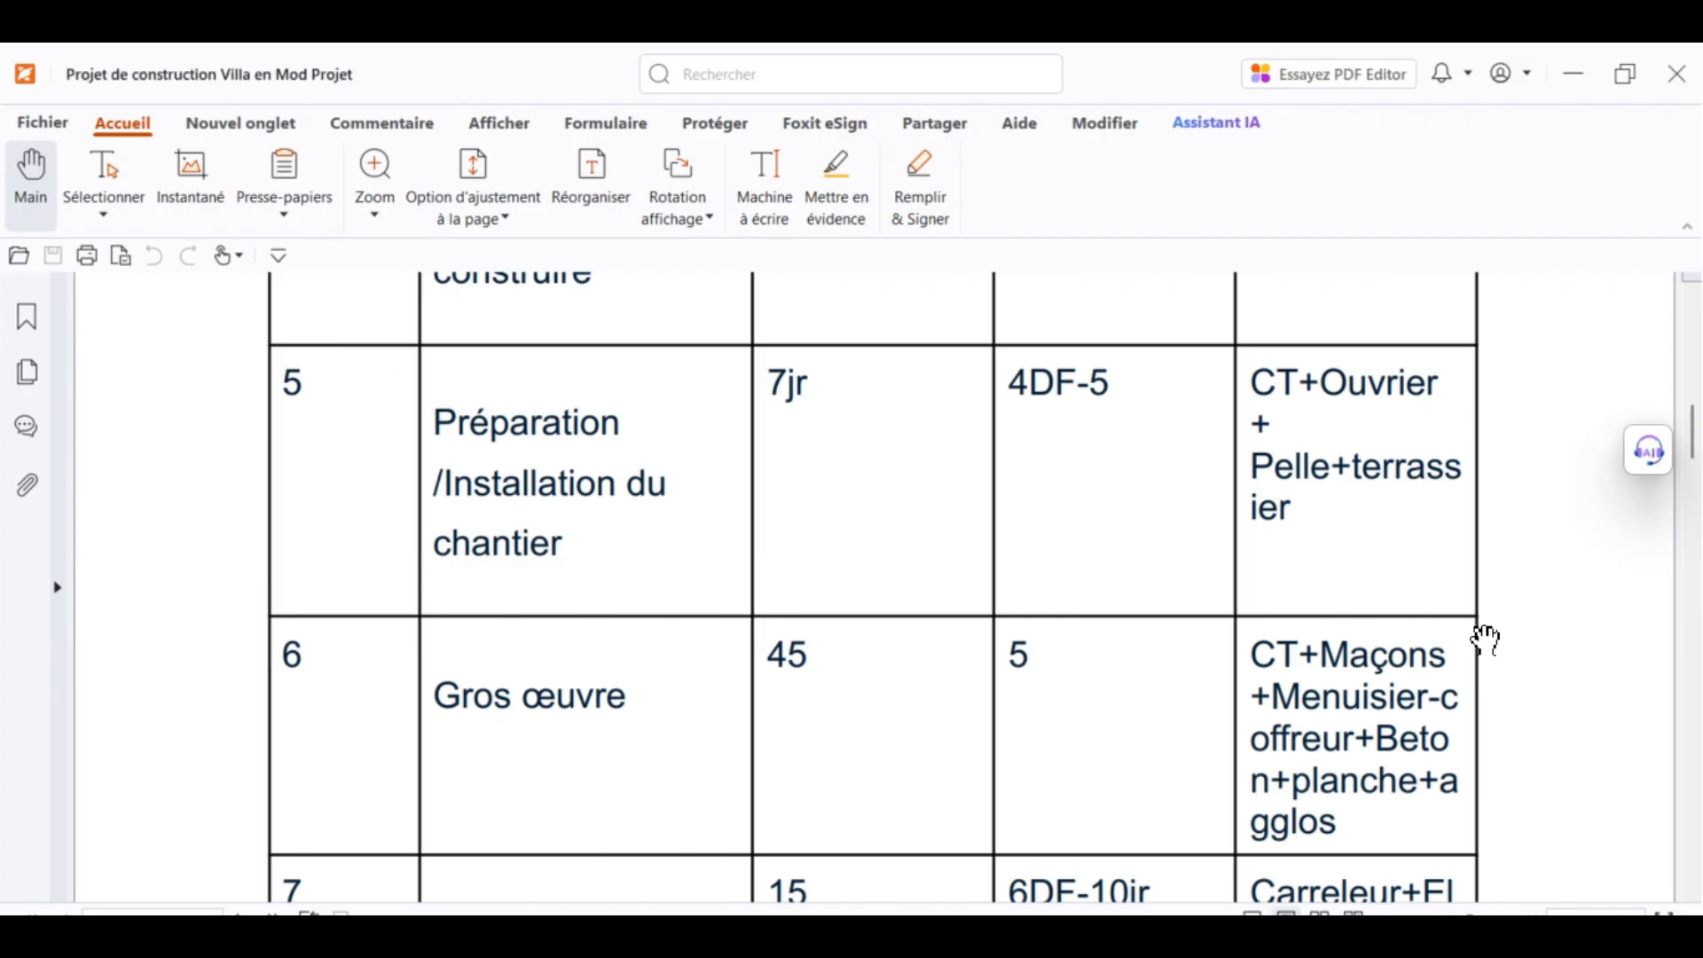
scroll(1449, 572, "down", 15)
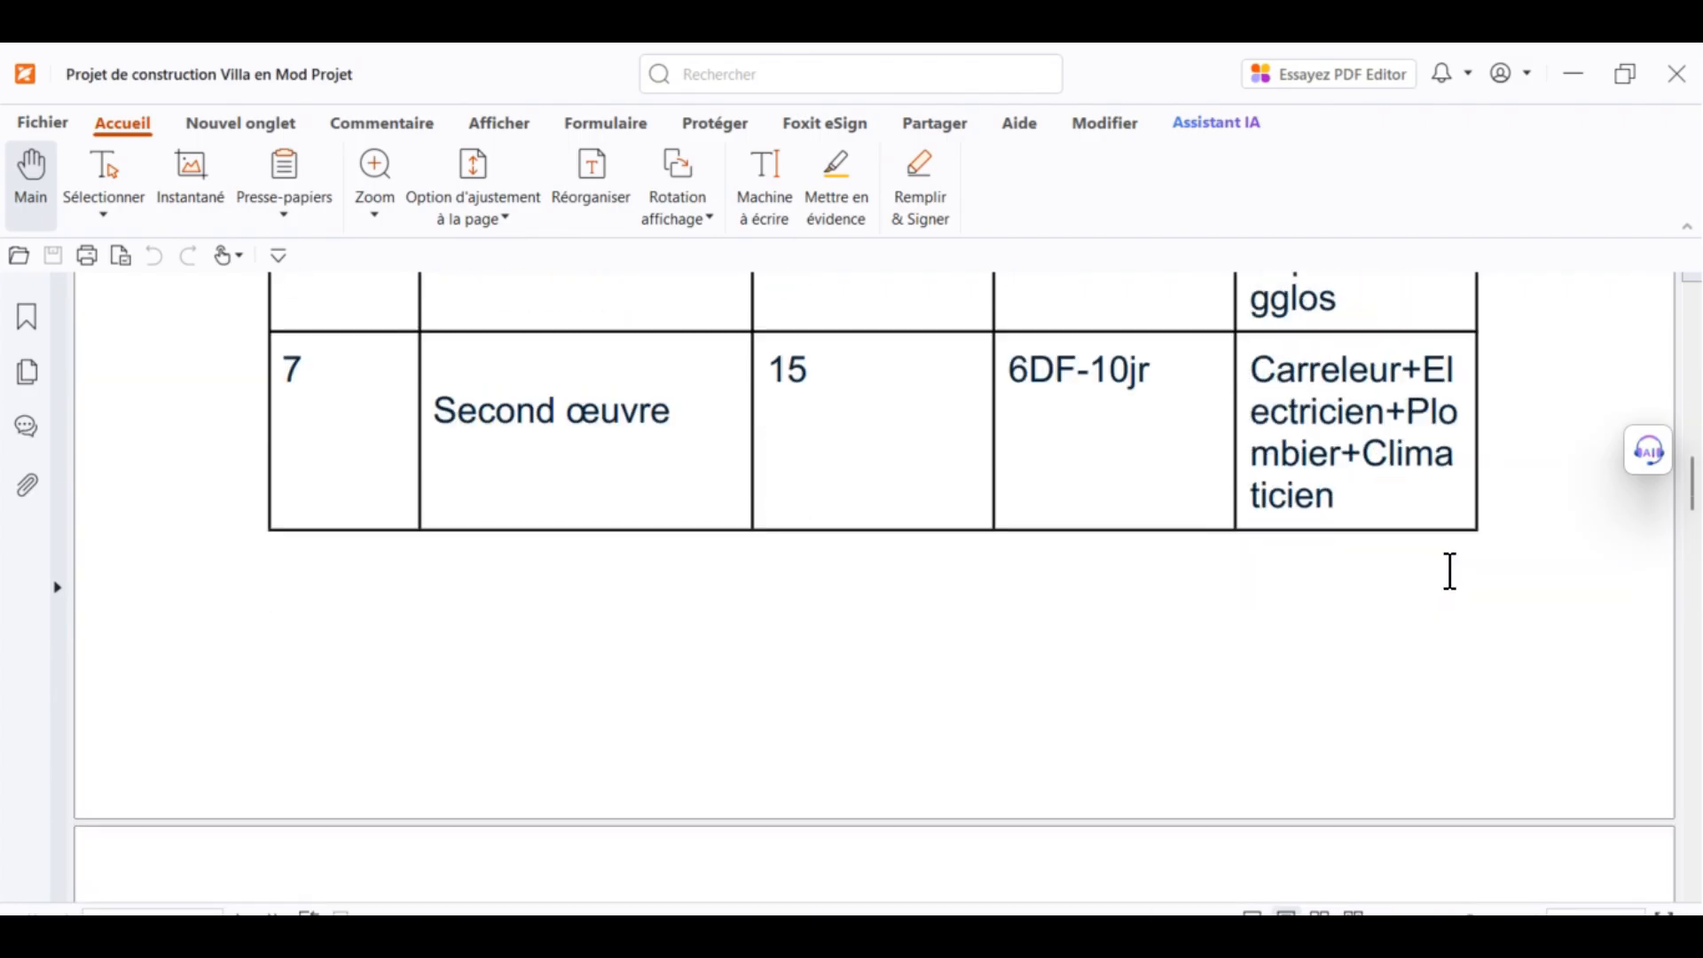
scroll(1449, 572, "down", 12)
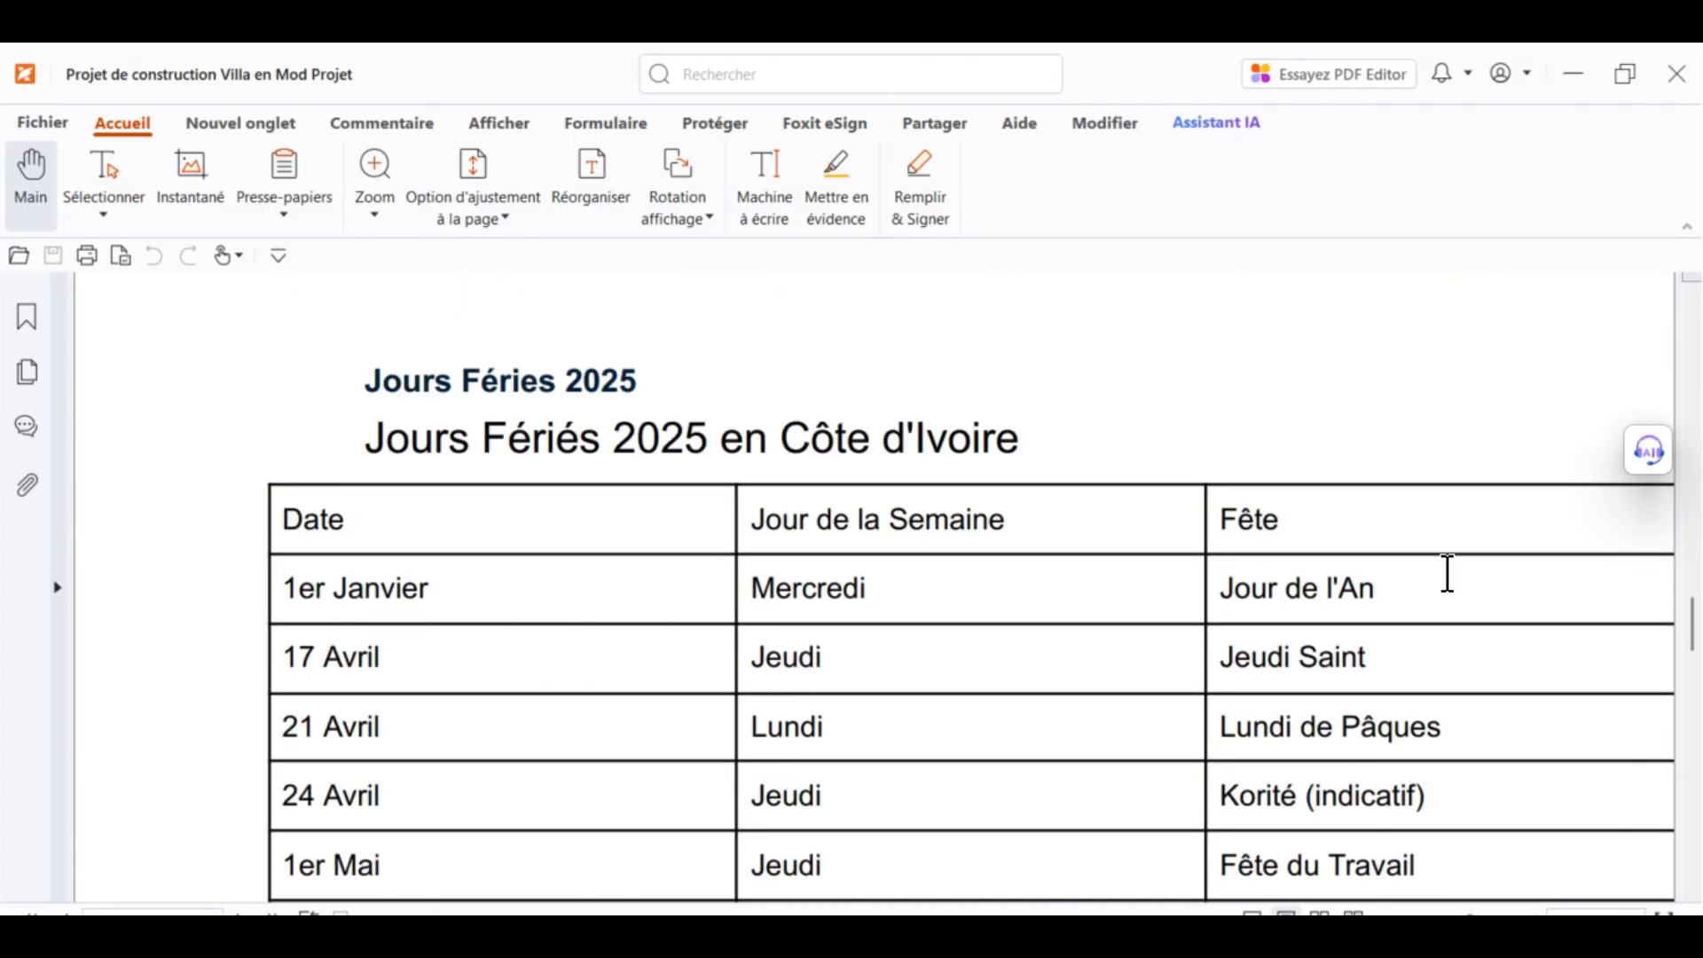
scroll(1449, 586, "up", 3)
scroll(1449, 590, "up", 20)
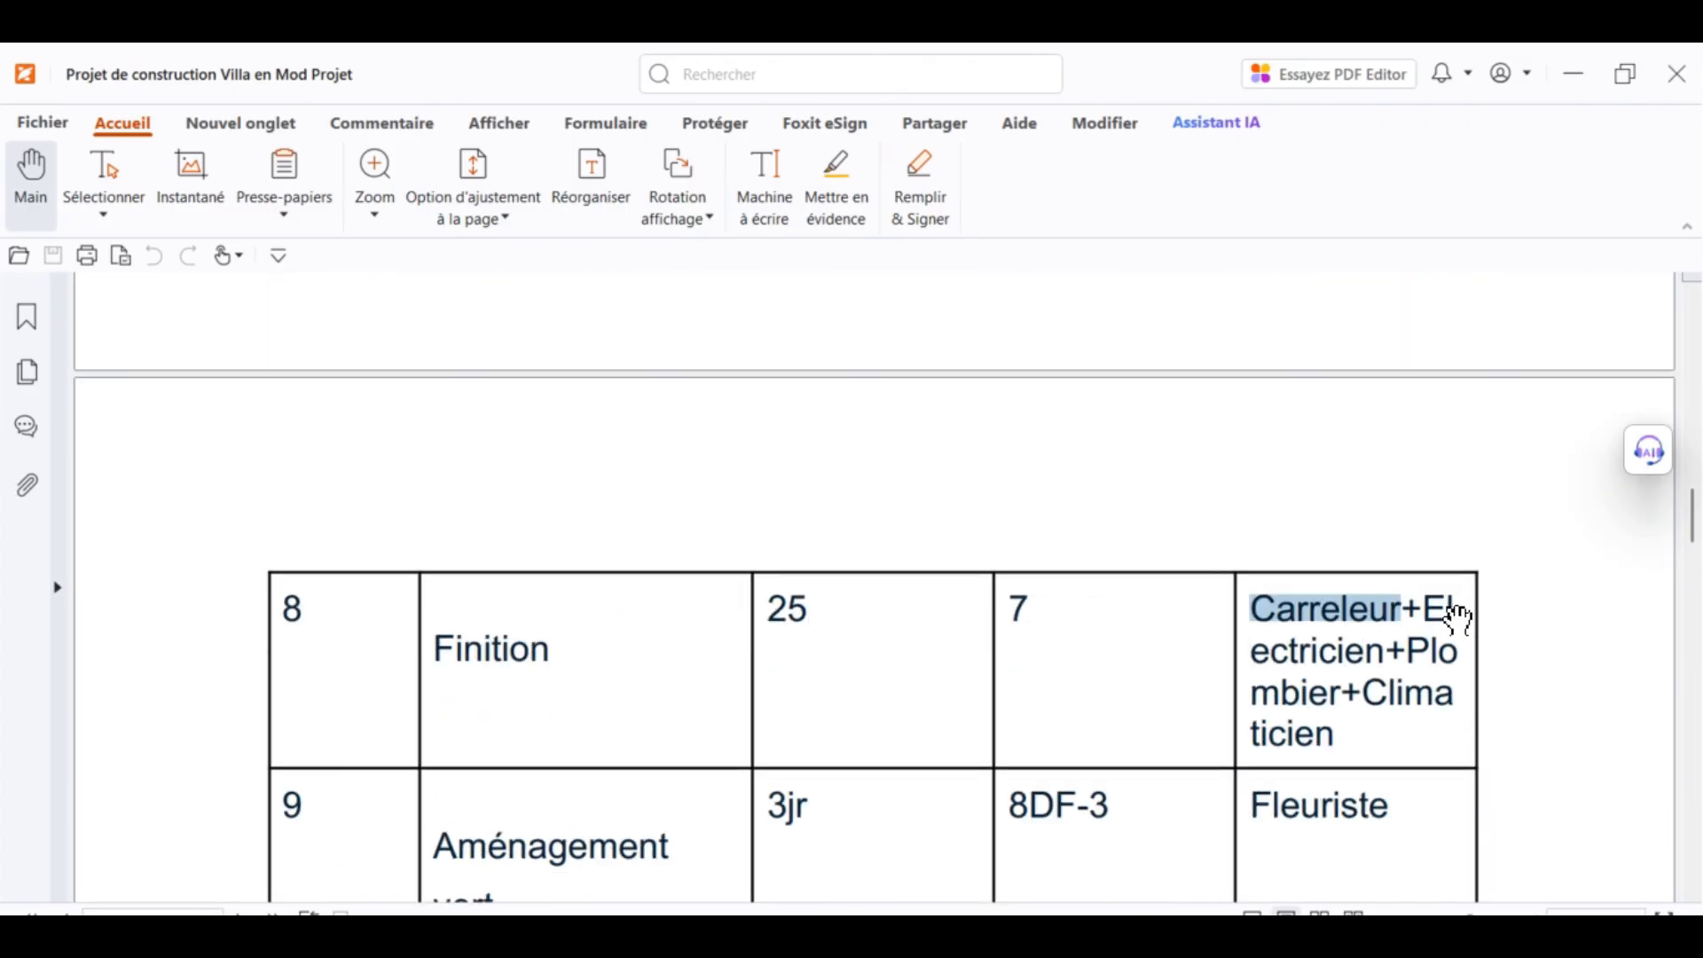
scroll(1458, 612, "up", 15)
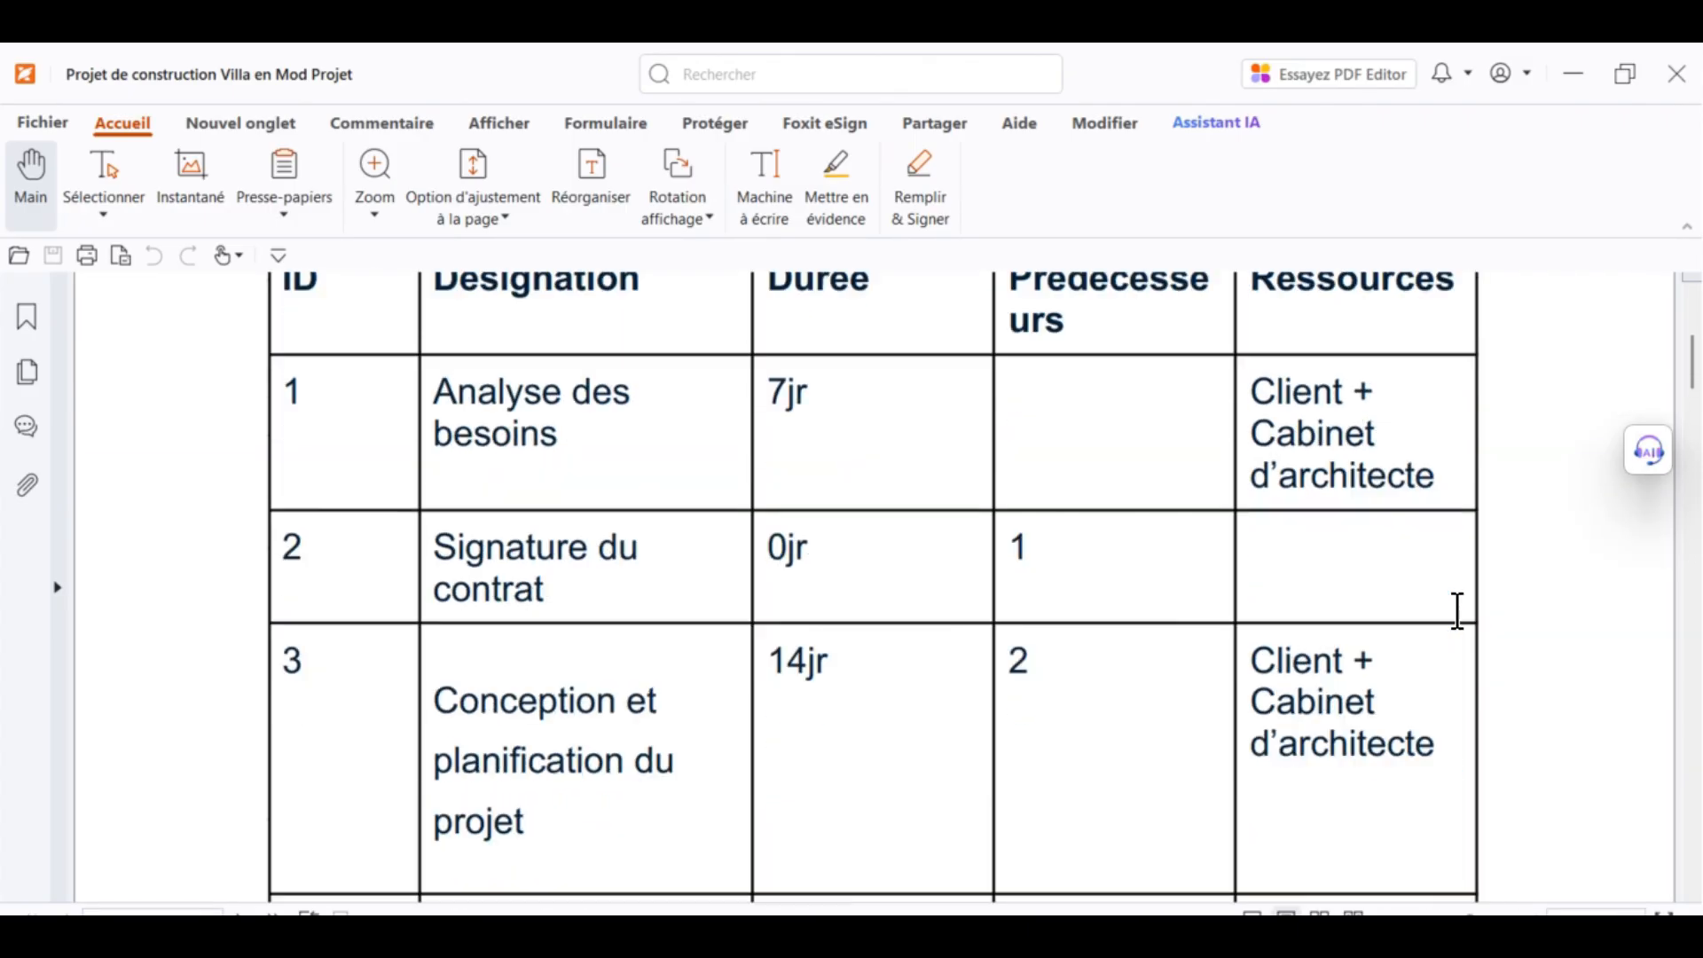
scroll(1456, 611, "down", 4)
scroll(1458, 621, "down", 10)
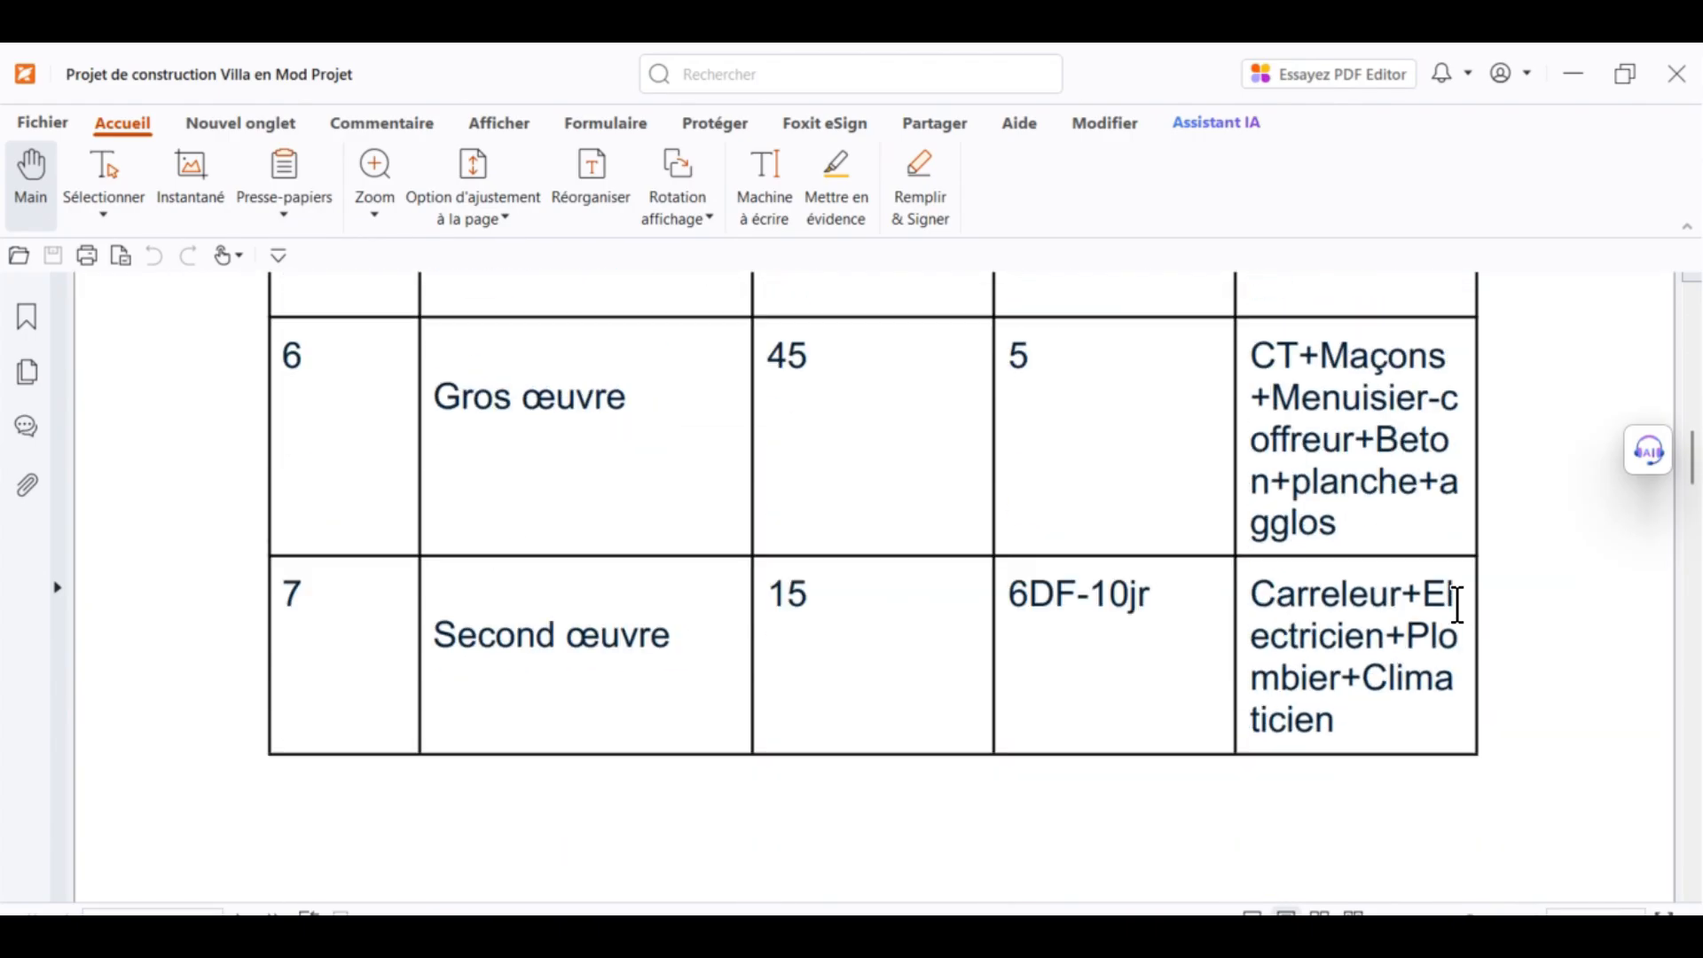
scroll(1455, 610, "down", 10)
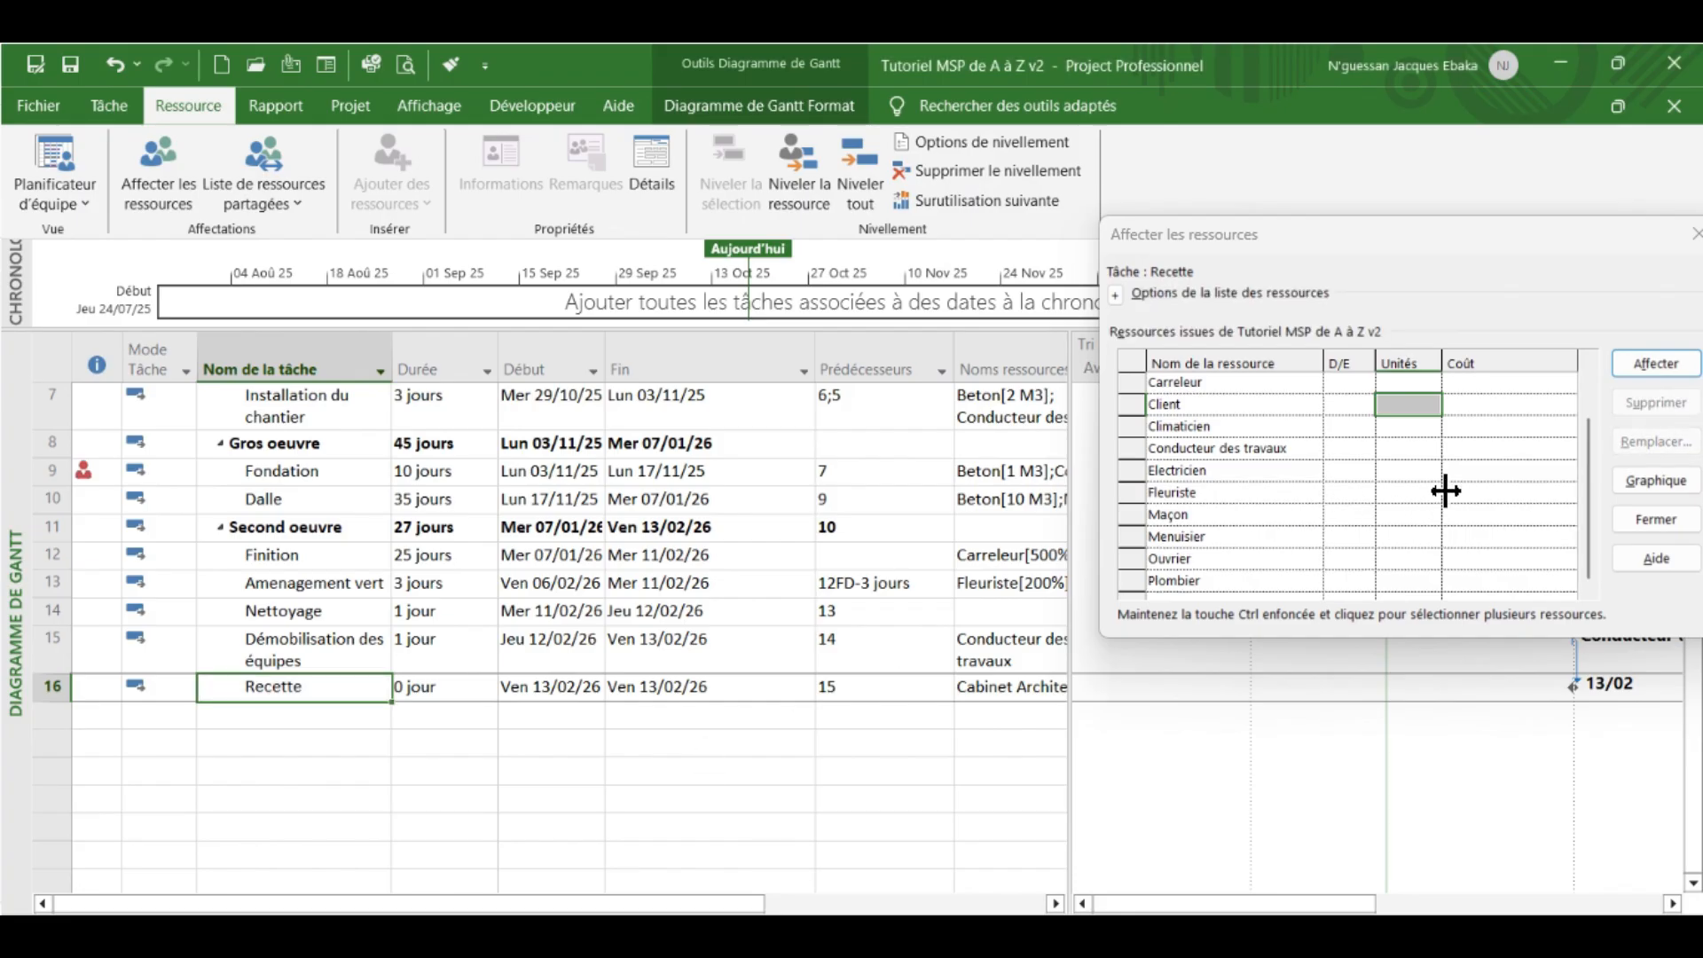
- Assign Client at 100% units to the Recette task and remove the mistakenly added Carreleur assignment
left_click(1430, 405)
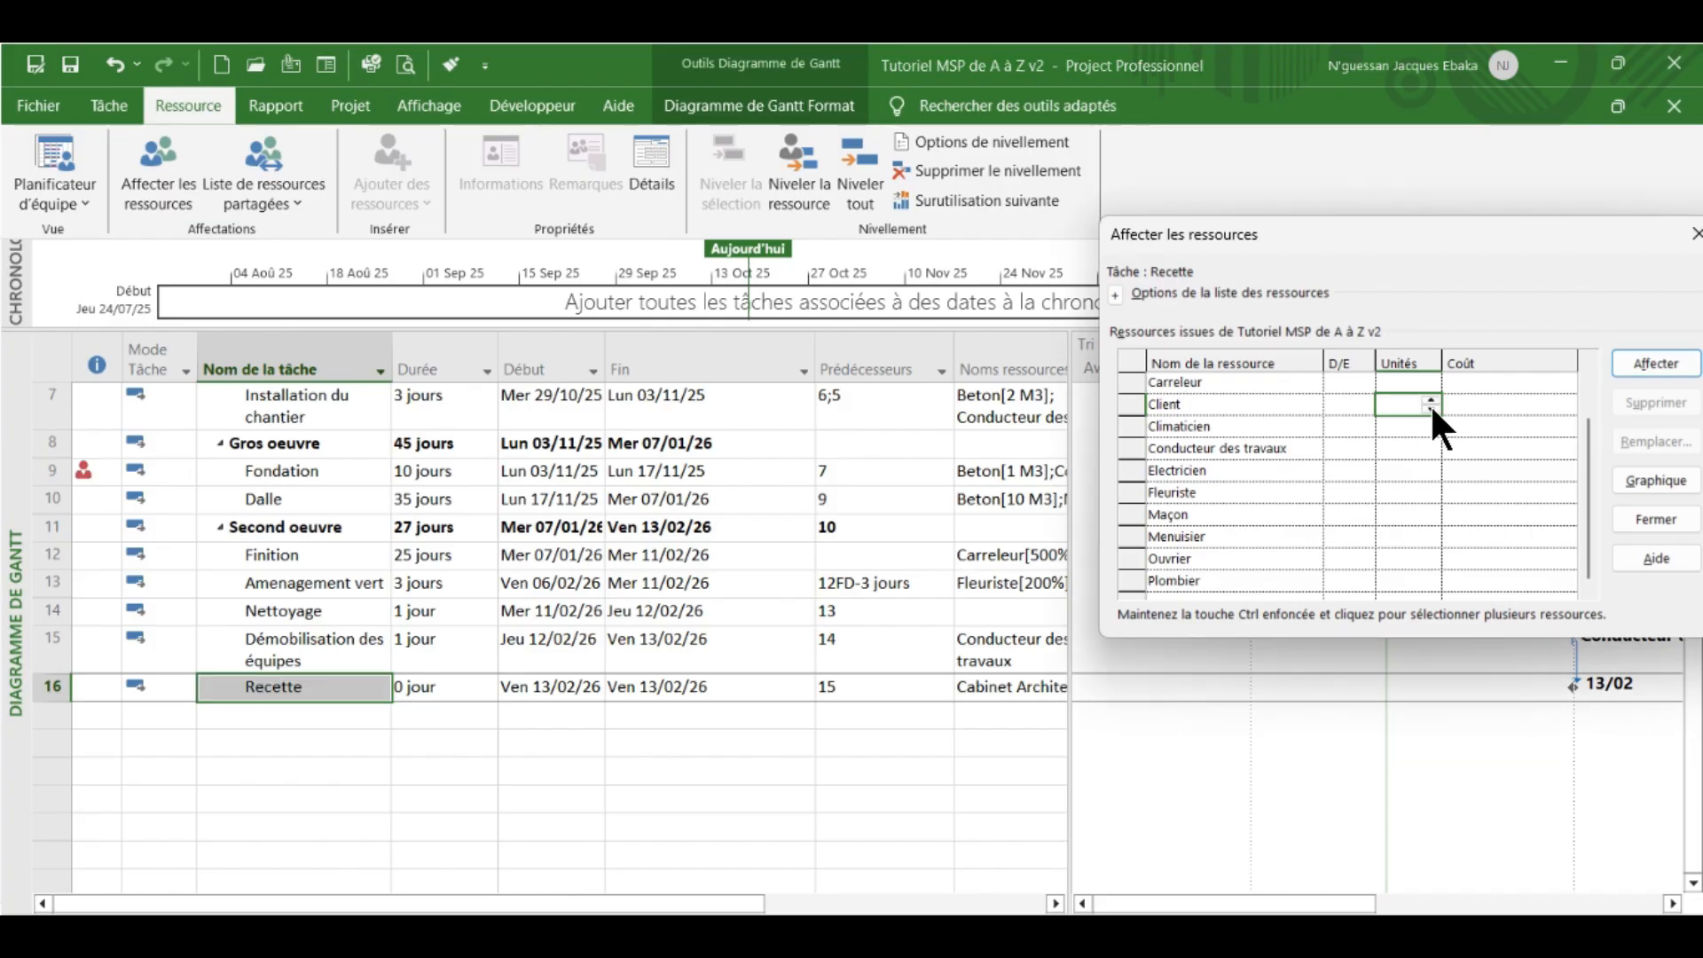
left_click(1431, 401)
left_click(1411, 448)
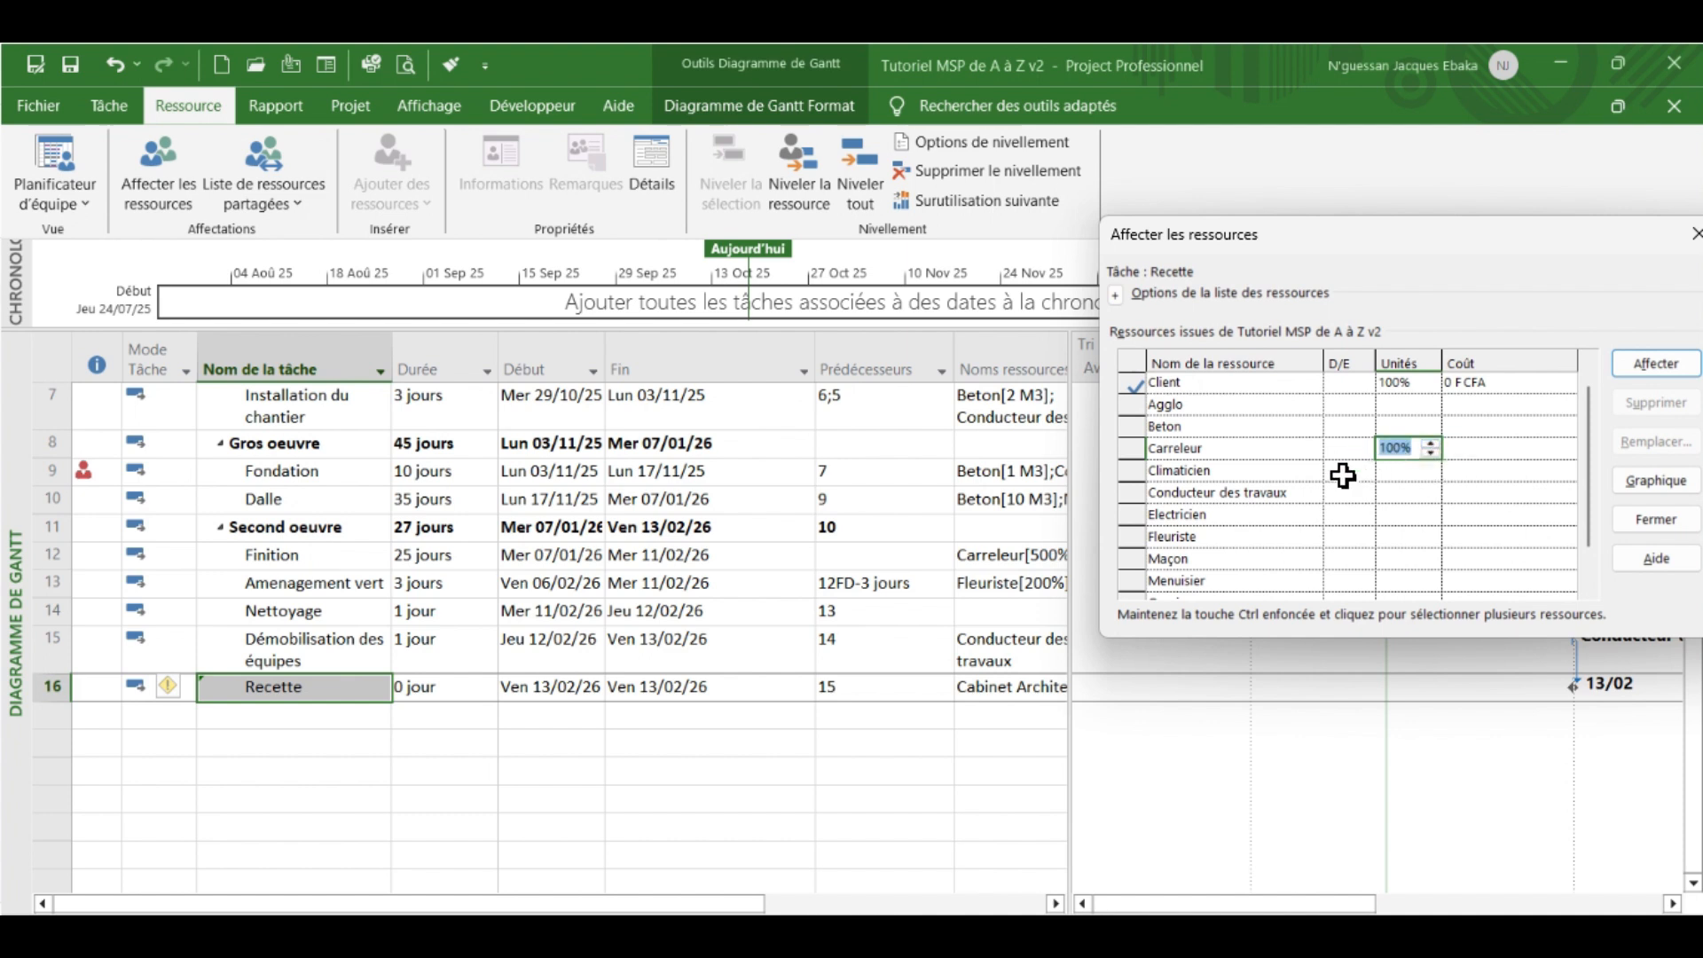
left_click(1141, 448)
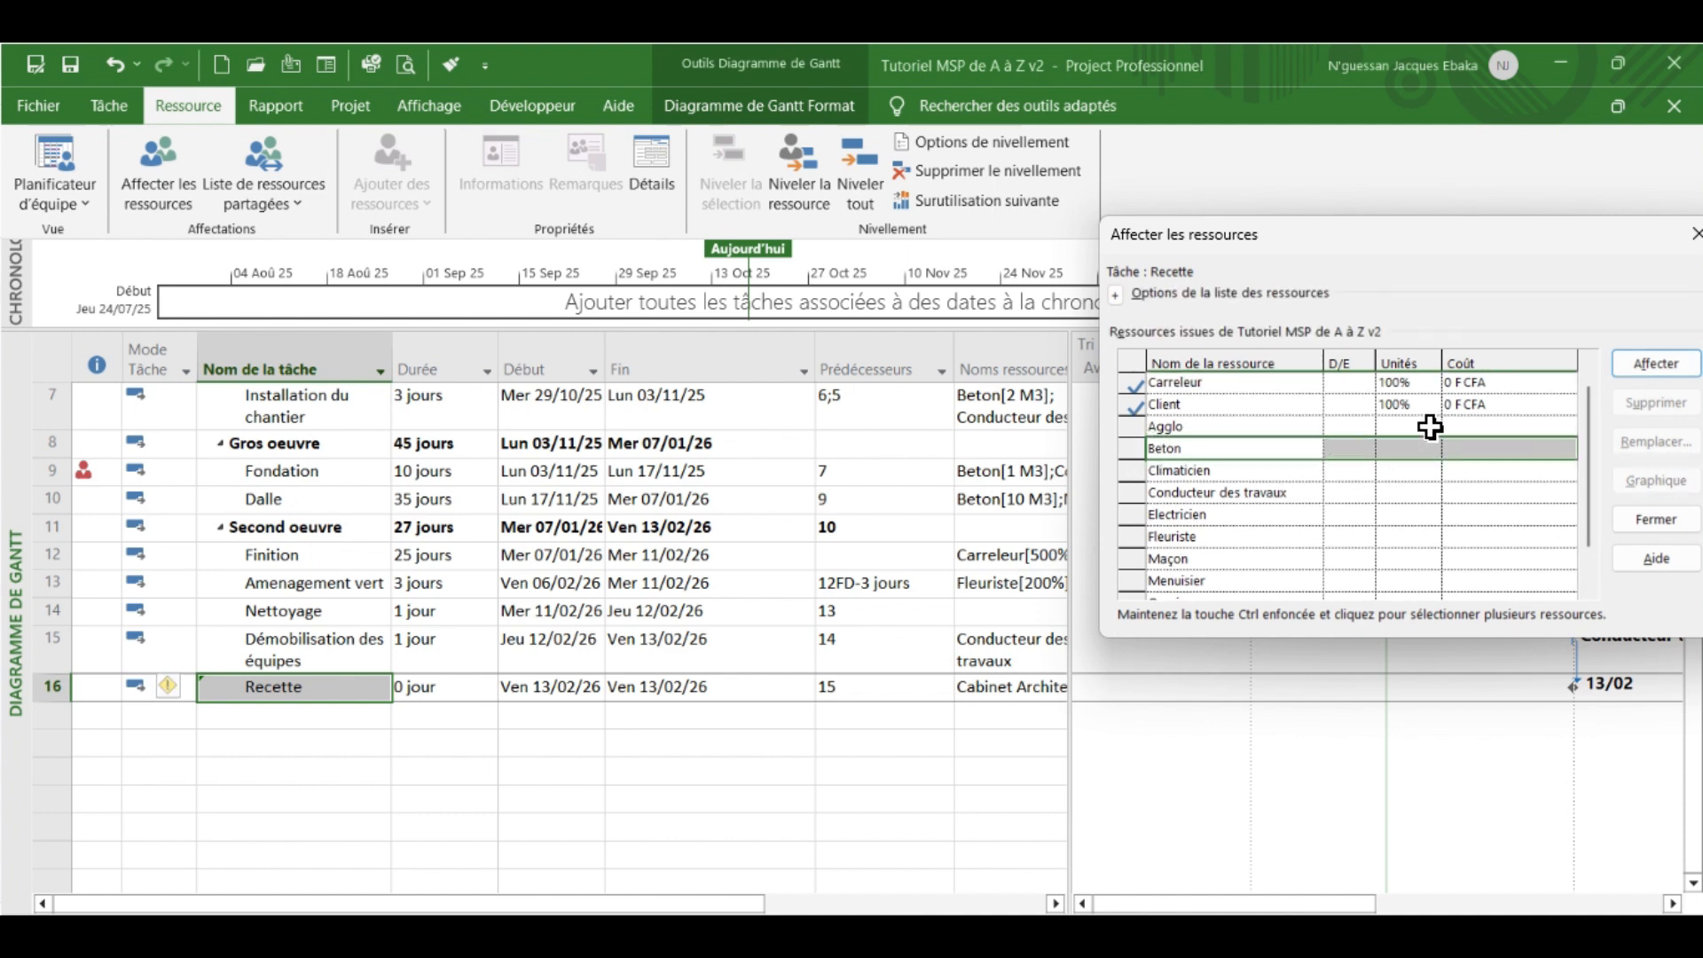
left_click(1158, 383)
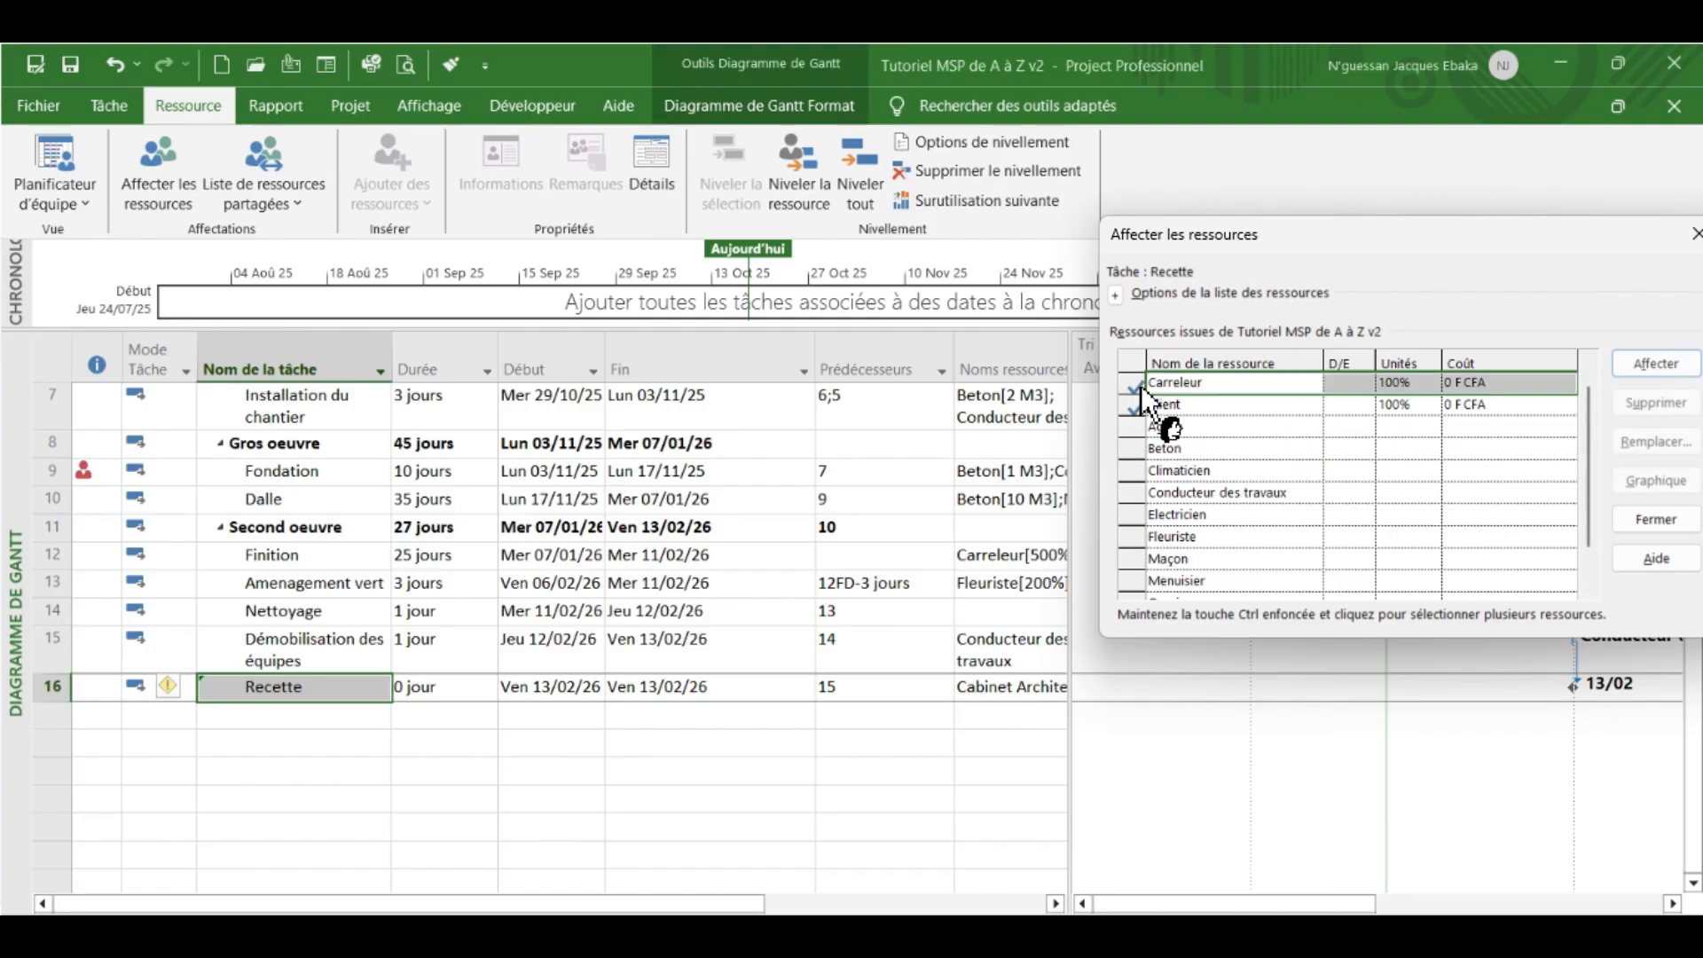
left_click(1649, 404)
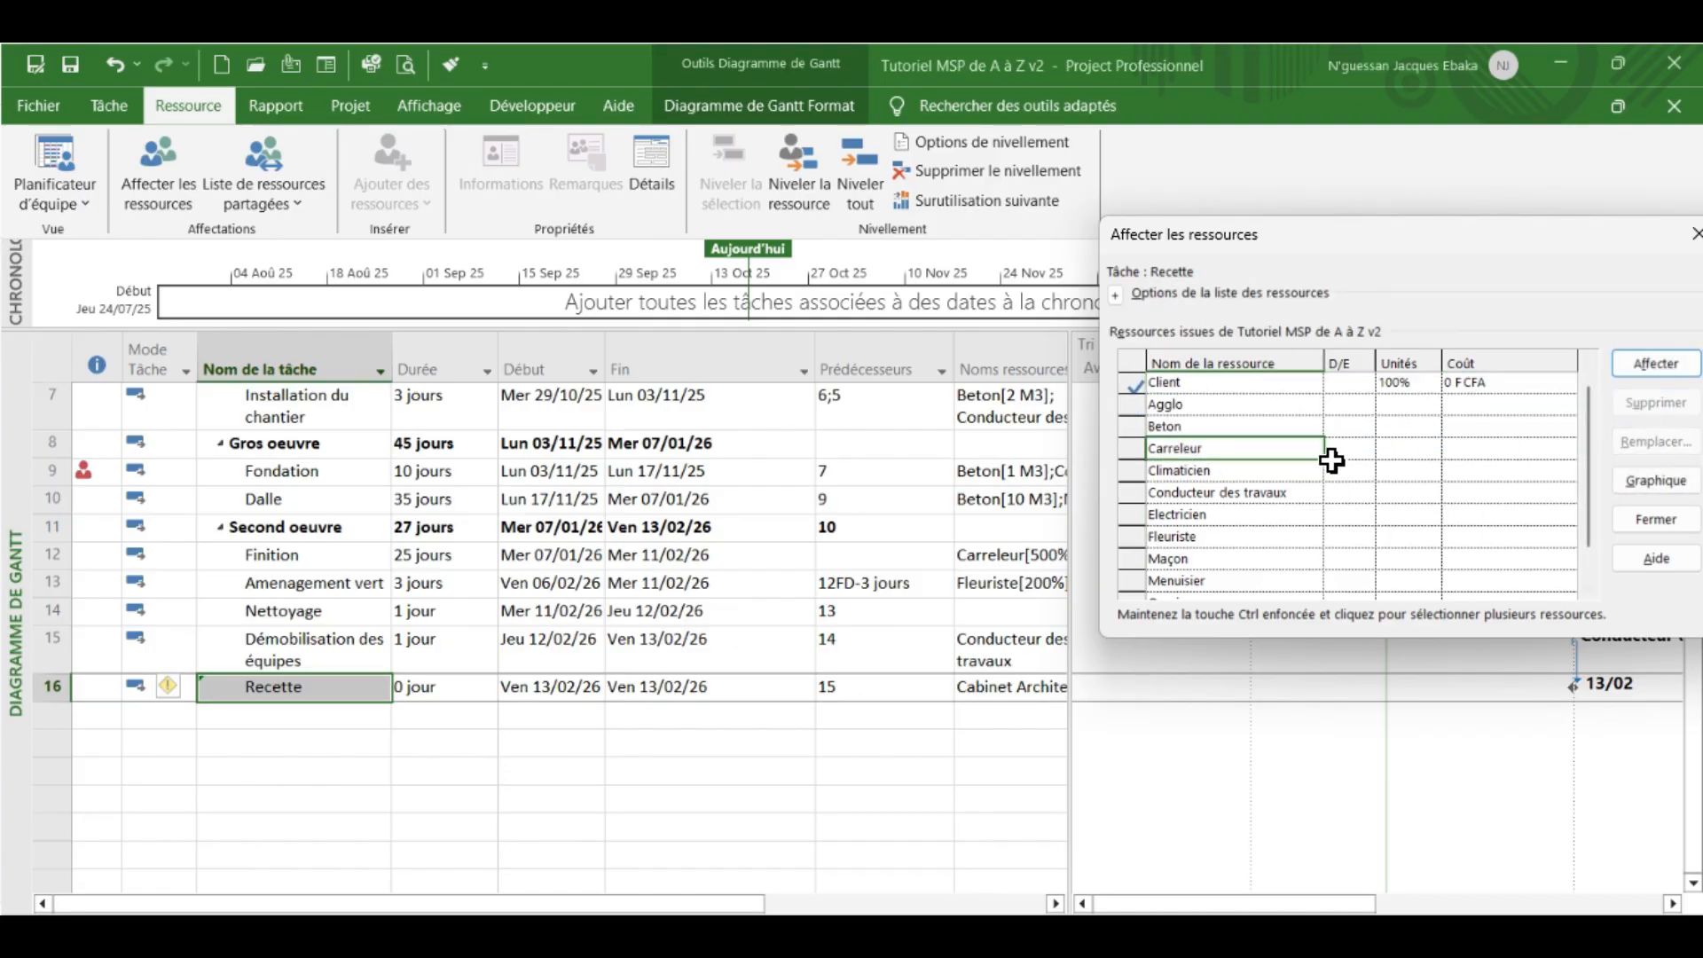
- Assign Conducteur des travaux at 100% units to the Recette task and close the resource assignment dialog
scroll(1588, 444, "up", 1)
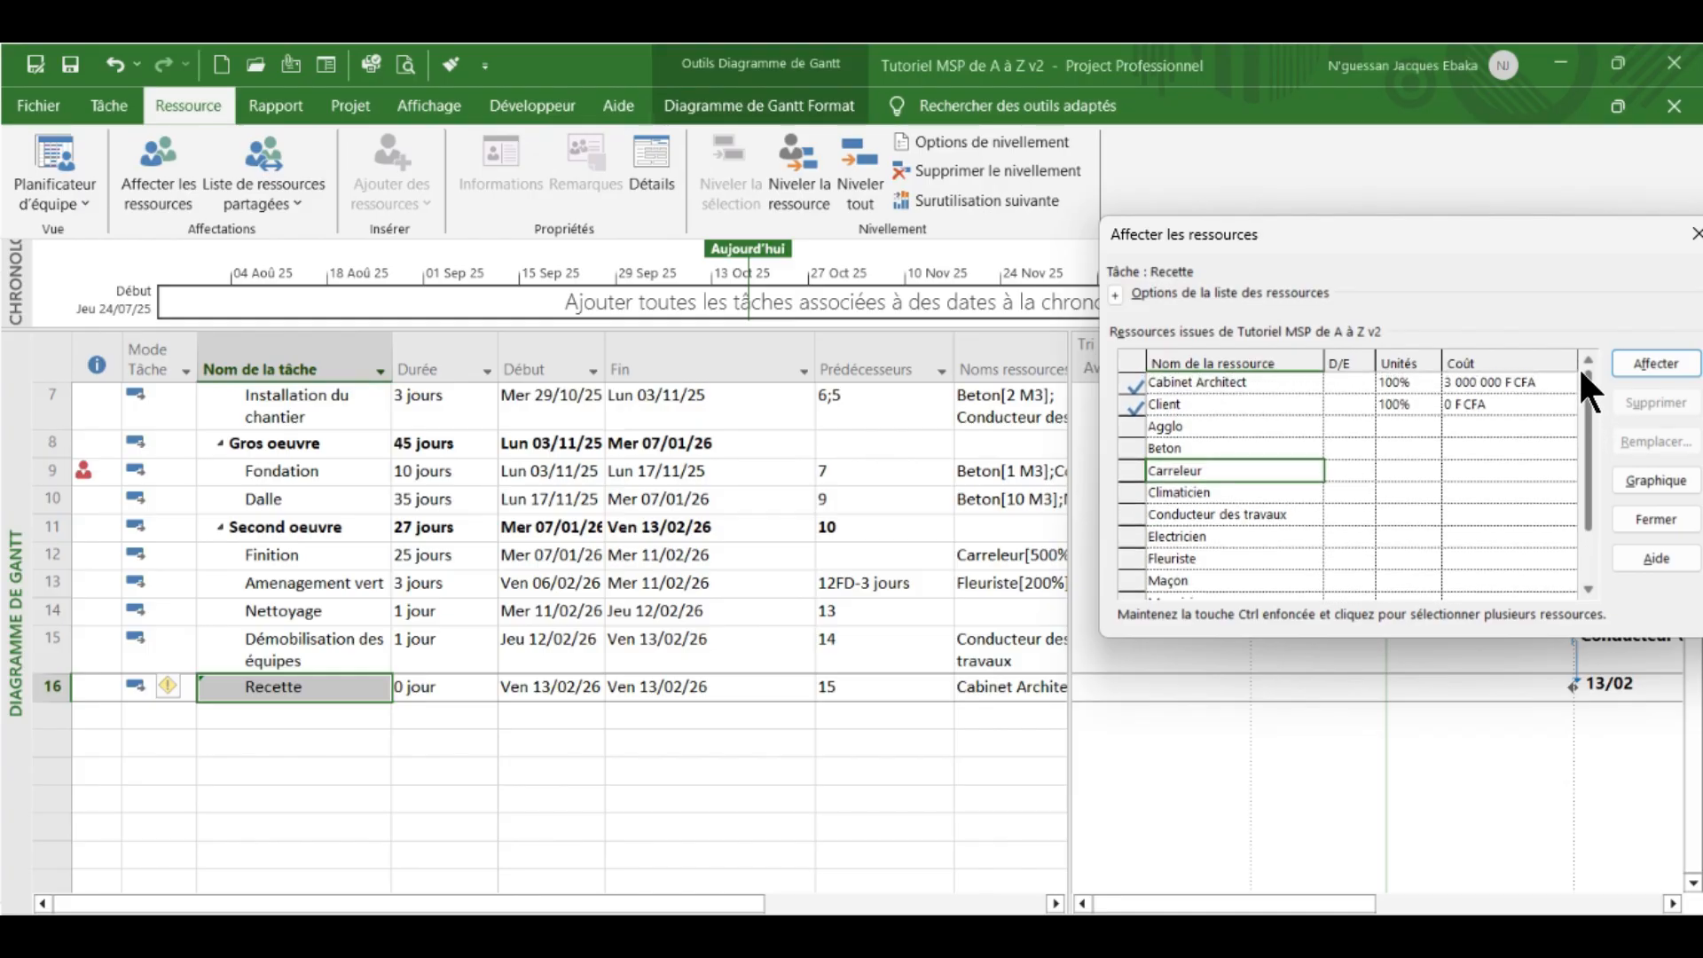
left_click(1191, 513)
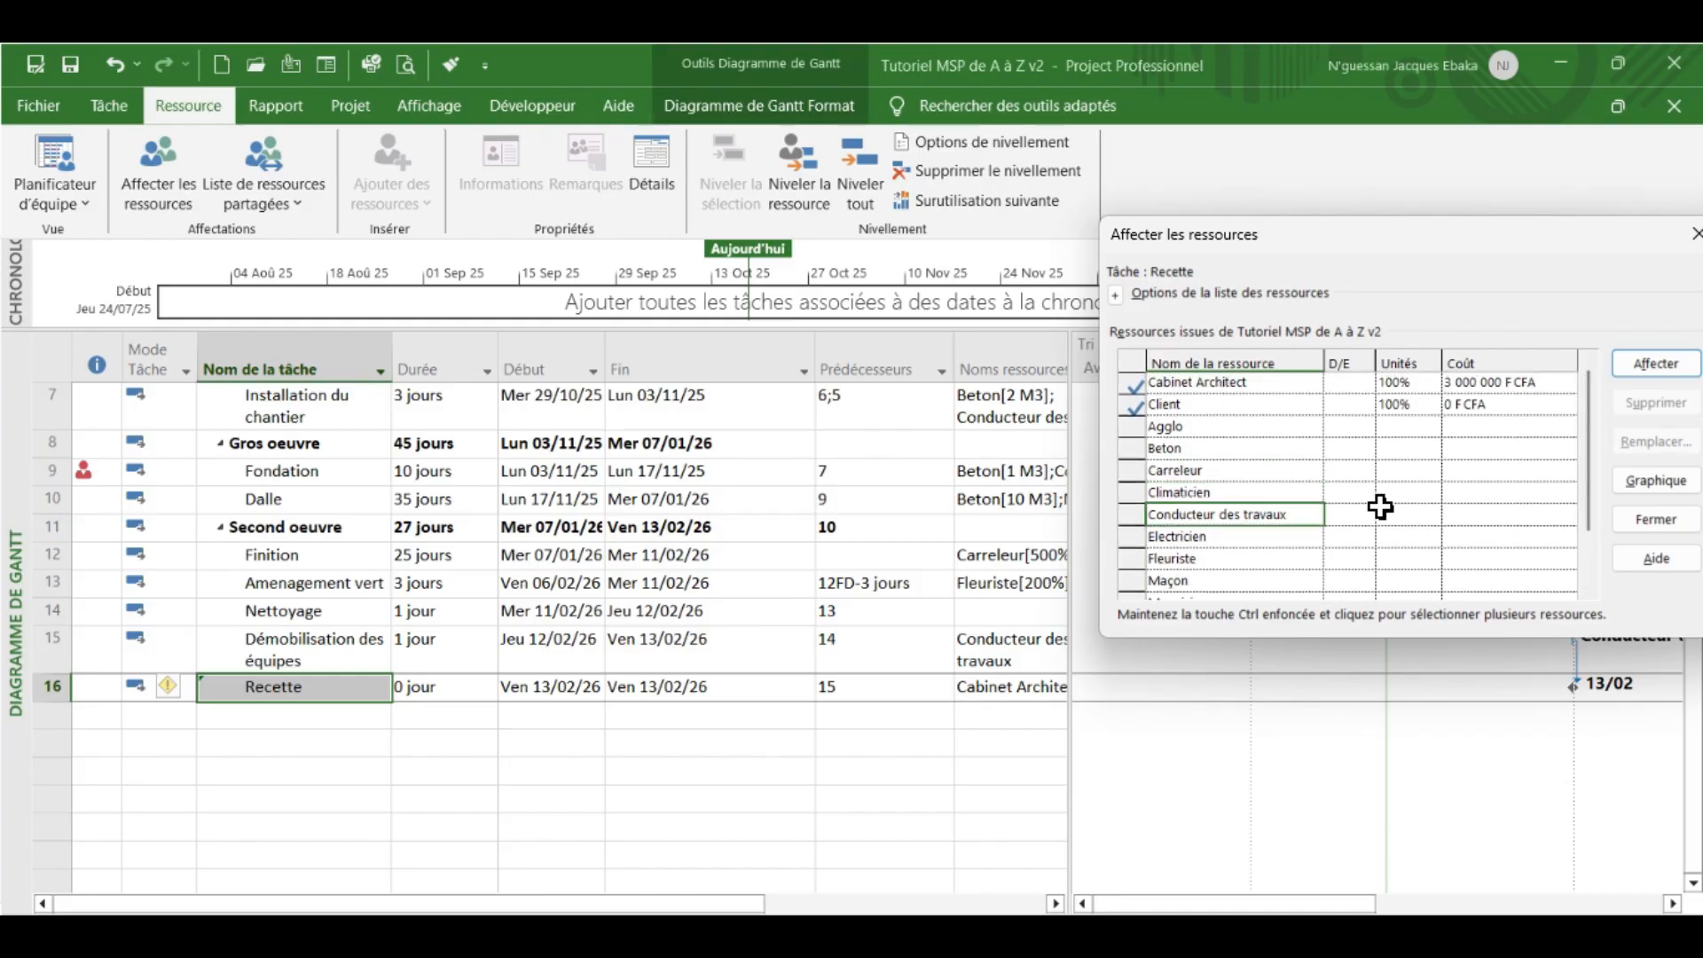
left_click(1398, 514)
left_click(1431, 512)
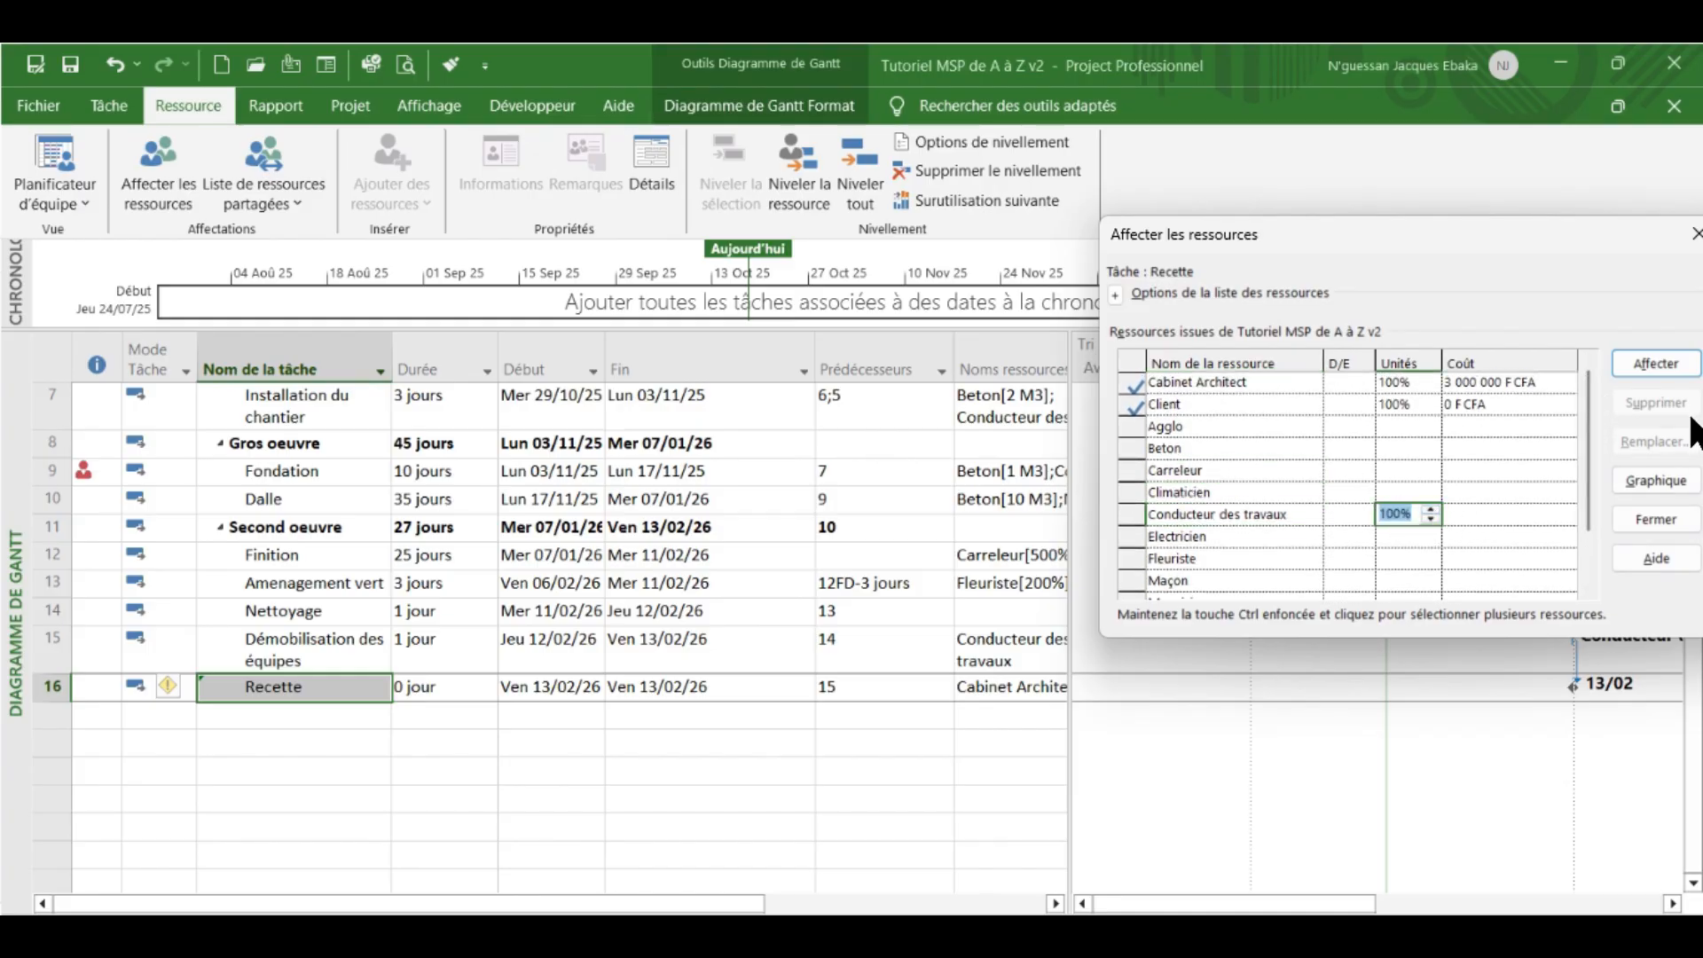
left_click(1673, 368)
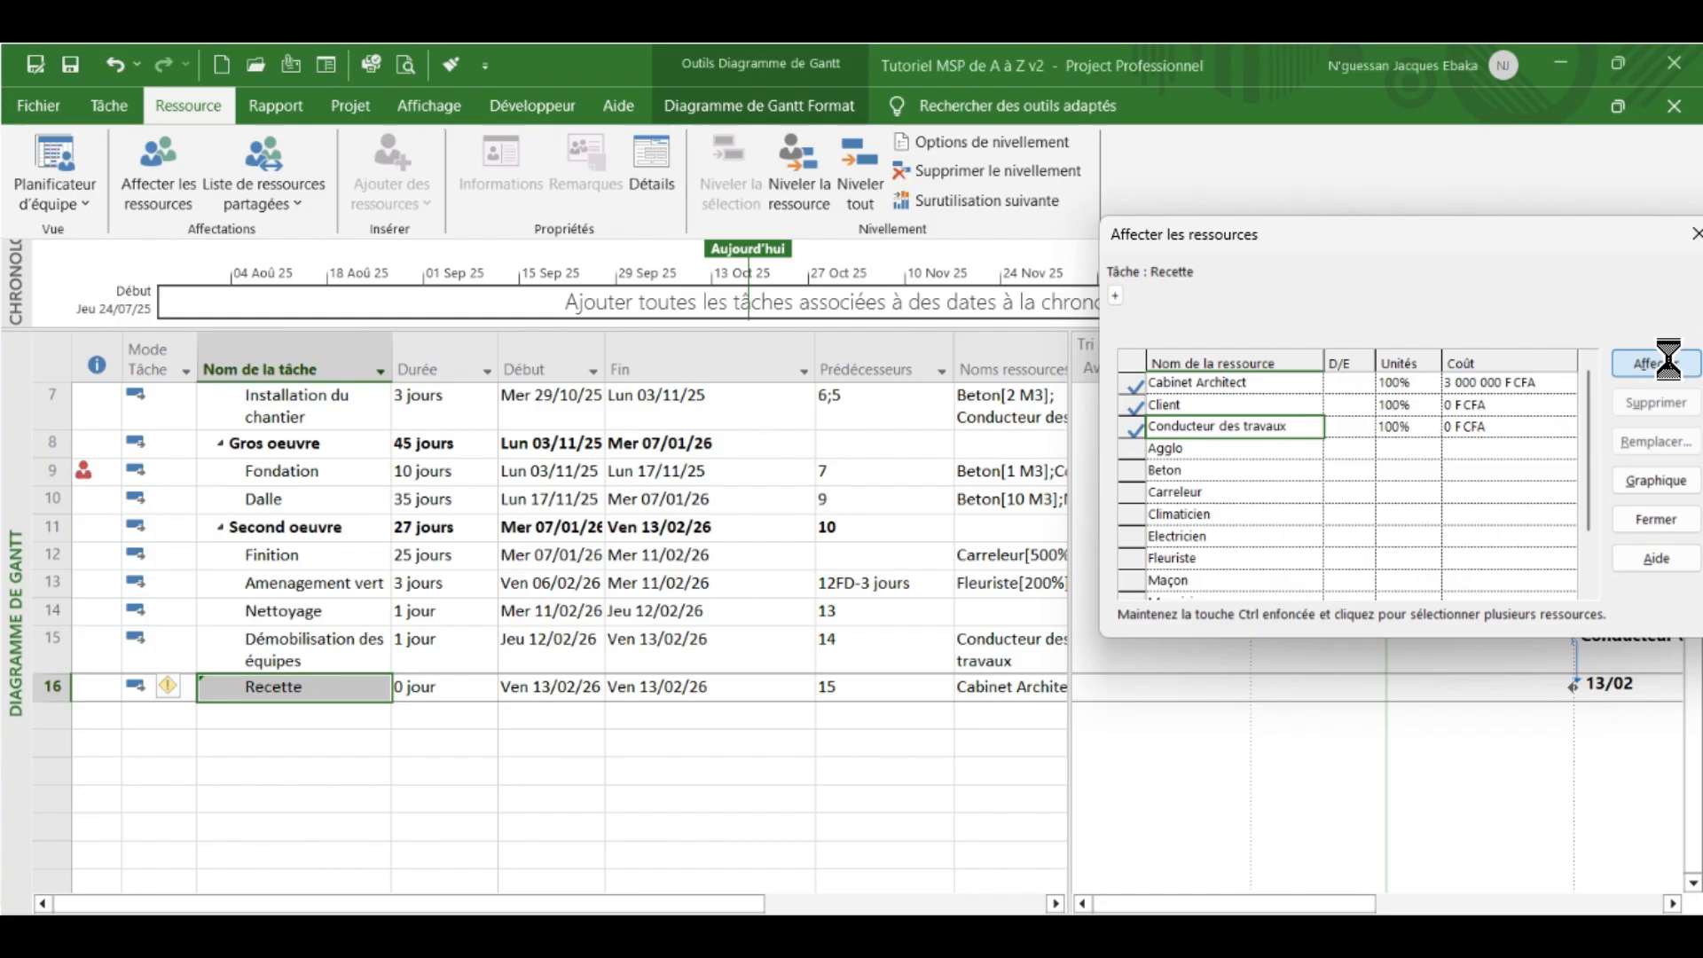
left_click(1656, 519)
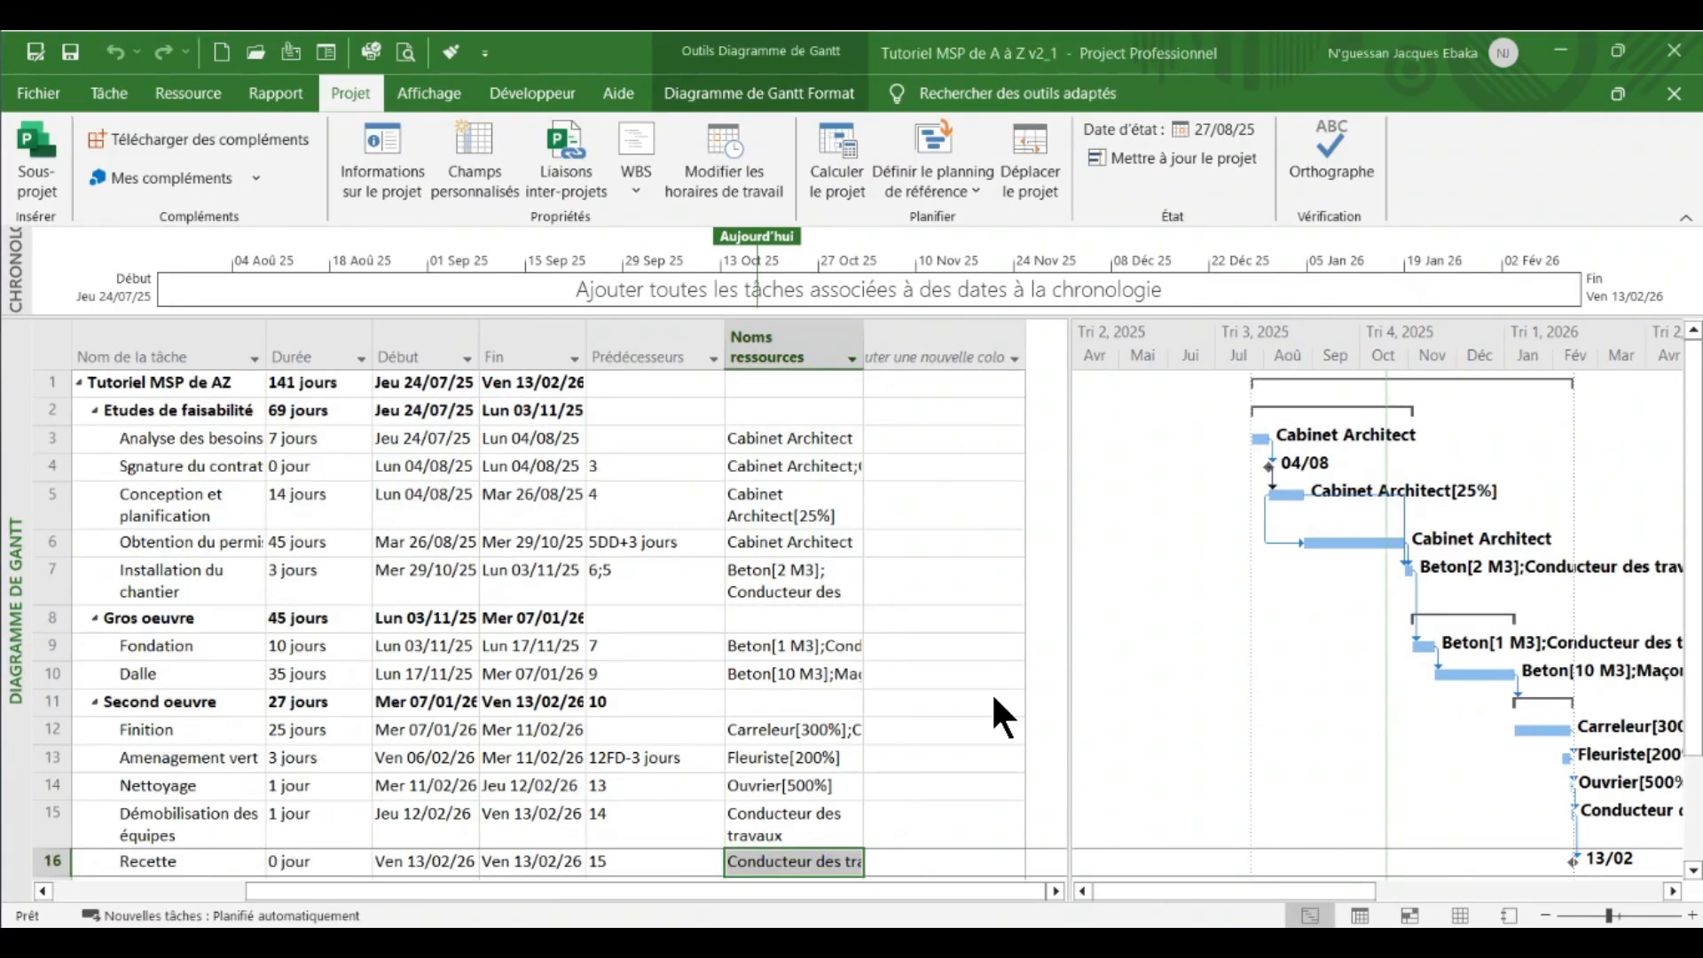
scroll(437, 541, "down", 2)
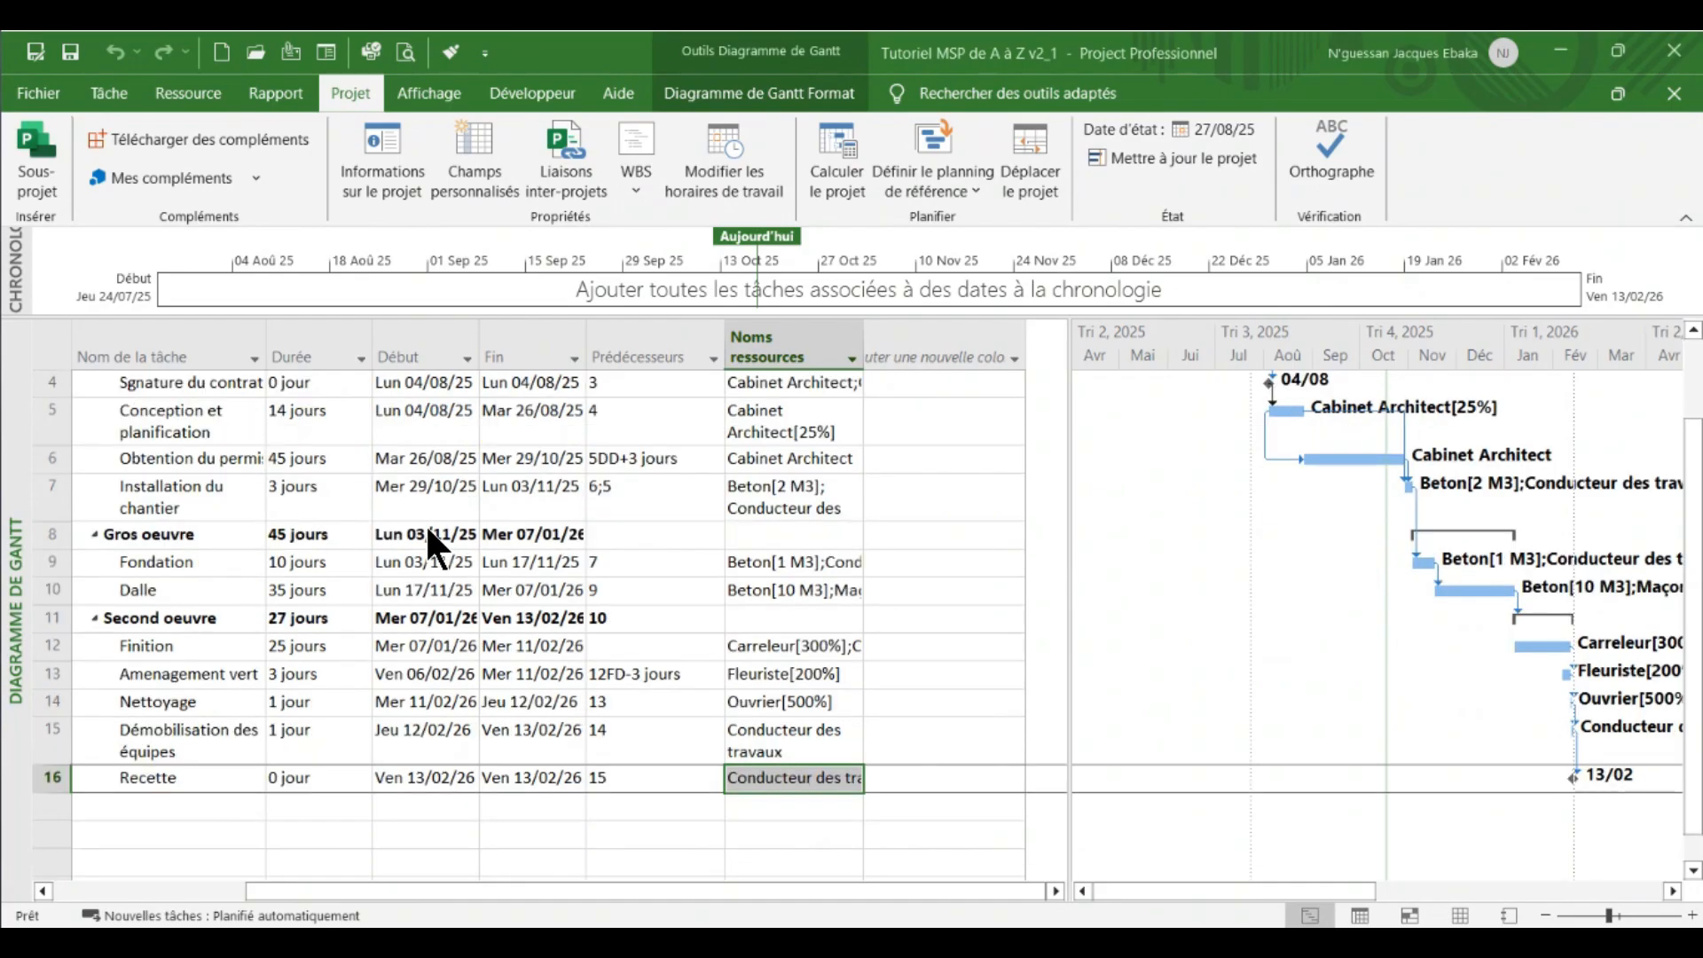
scroll(456, 597, "up", 2)
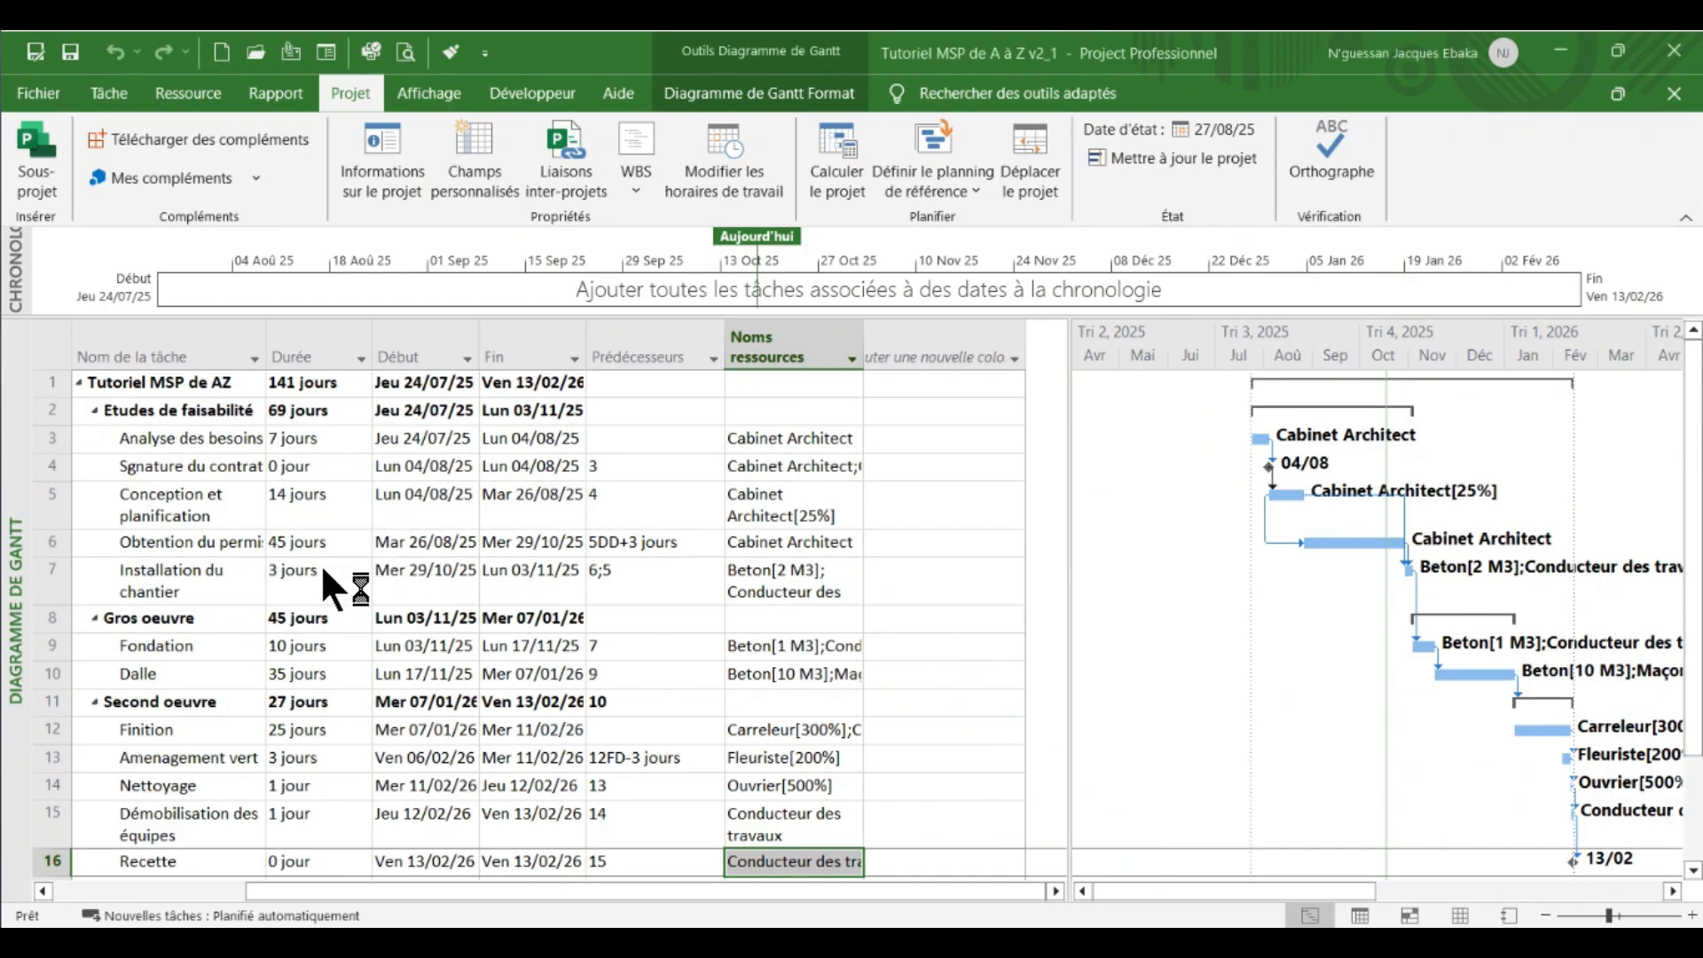
scroll(572, 512, "down", 2)
scroll(577, 523, "down", 1)
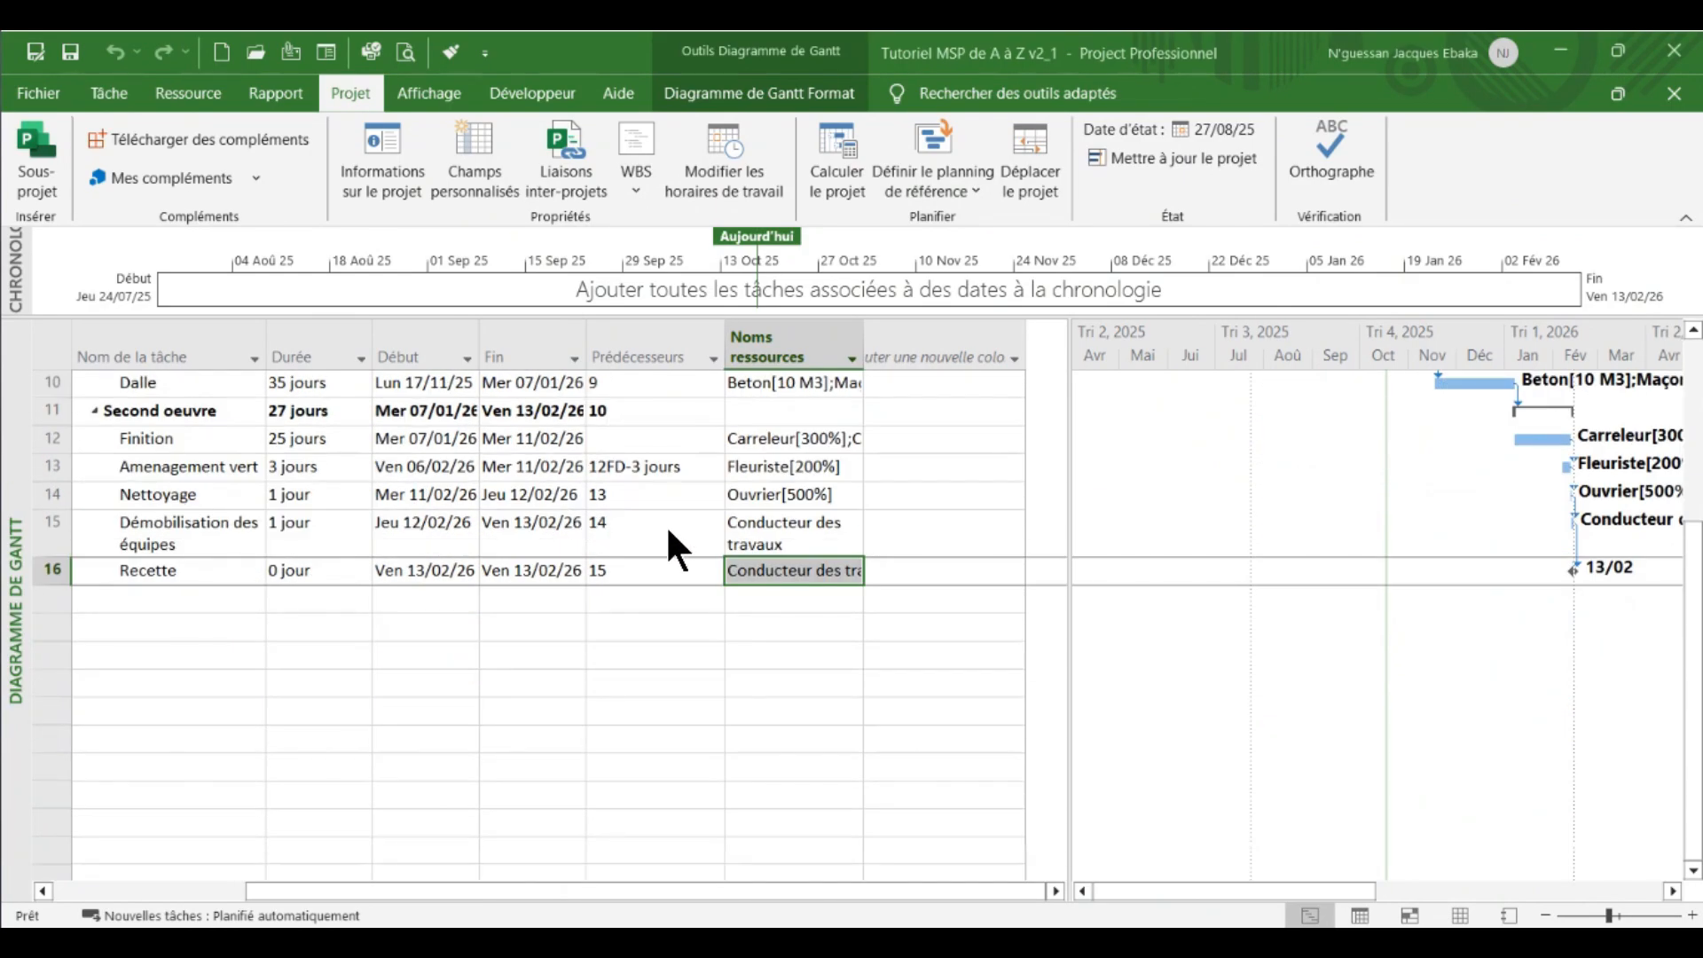
scroll(677, 544, "up", 3)
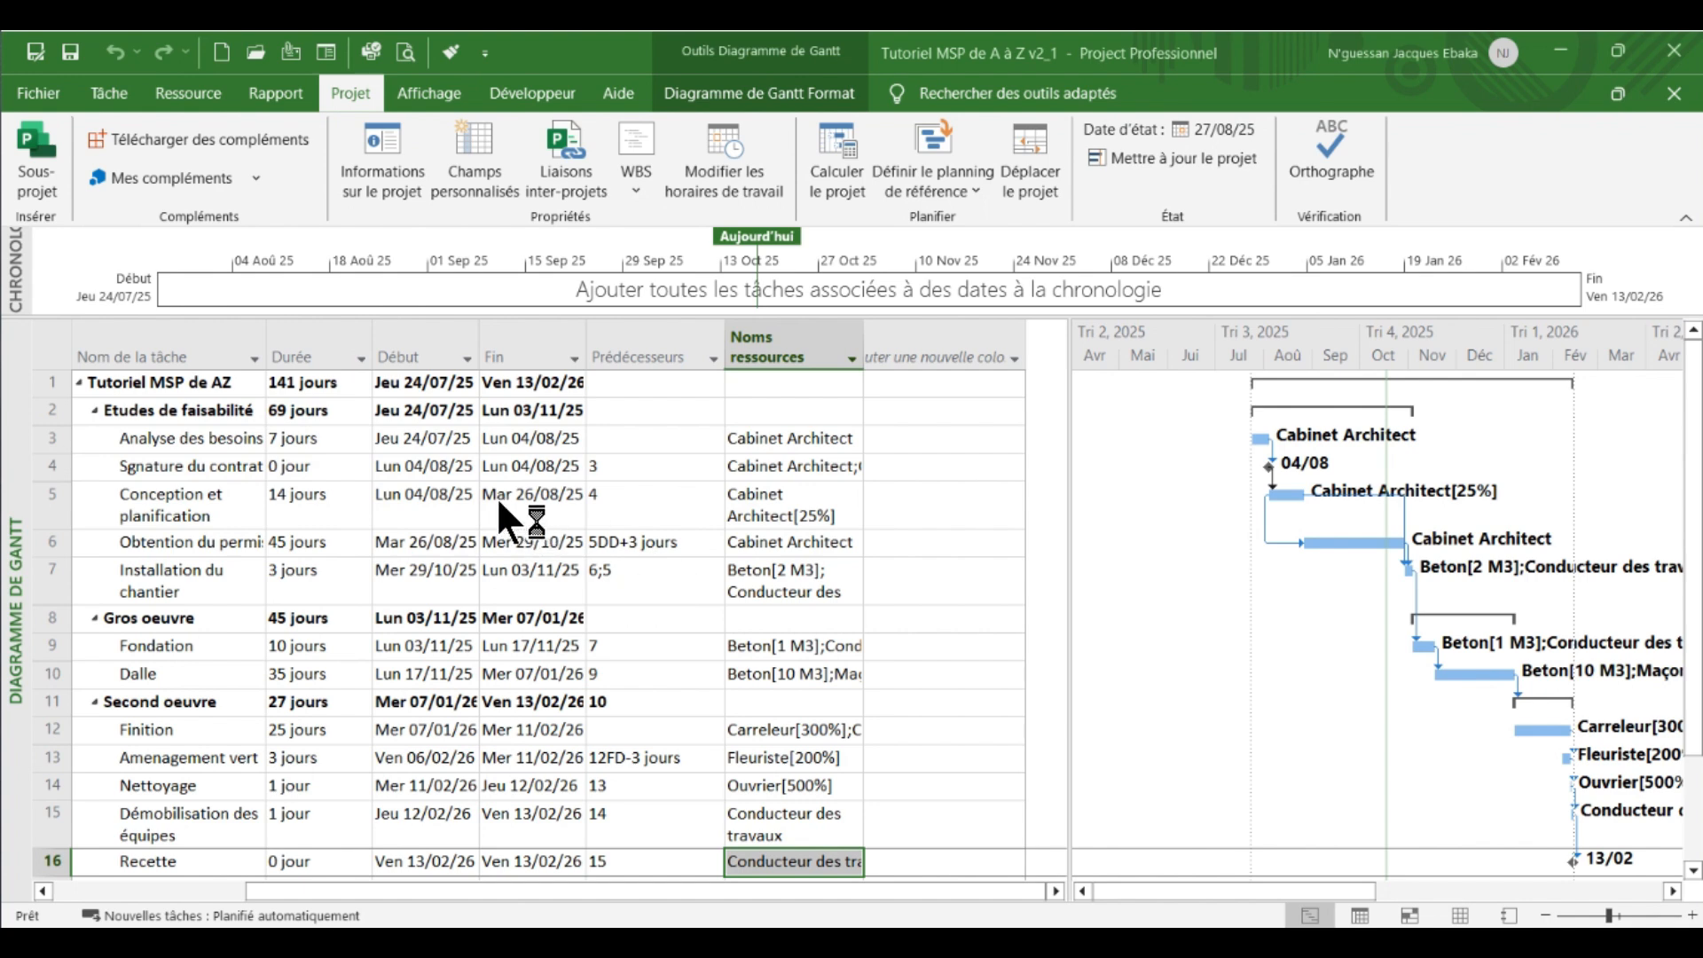
- Review the dates, predecessors and assigned resources across the whole task table, down to Recette
scroll(529, 514, "down", 2)
scroll(538, 564, "up", 2)
scroll(968, 663, "down", 2)
scroll(1043, 661, "up", 2)
left_click(1154, 159)
scroll(805, 567, "down", 3)
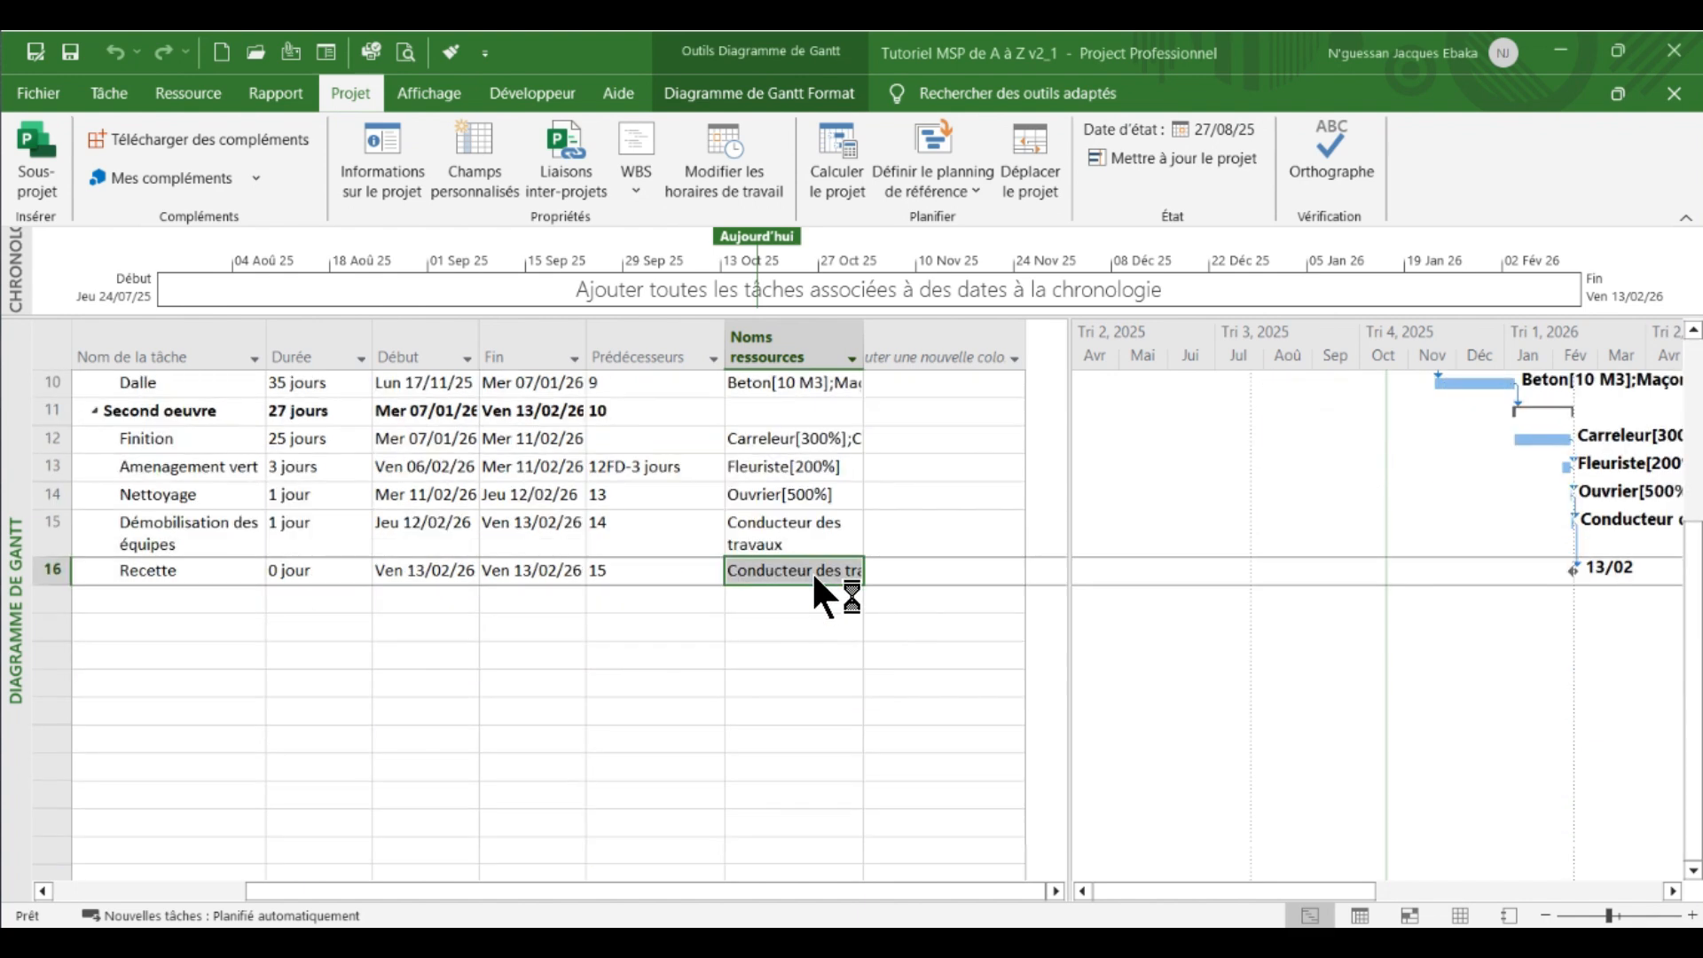
scroll(812, 572, "up", 3)
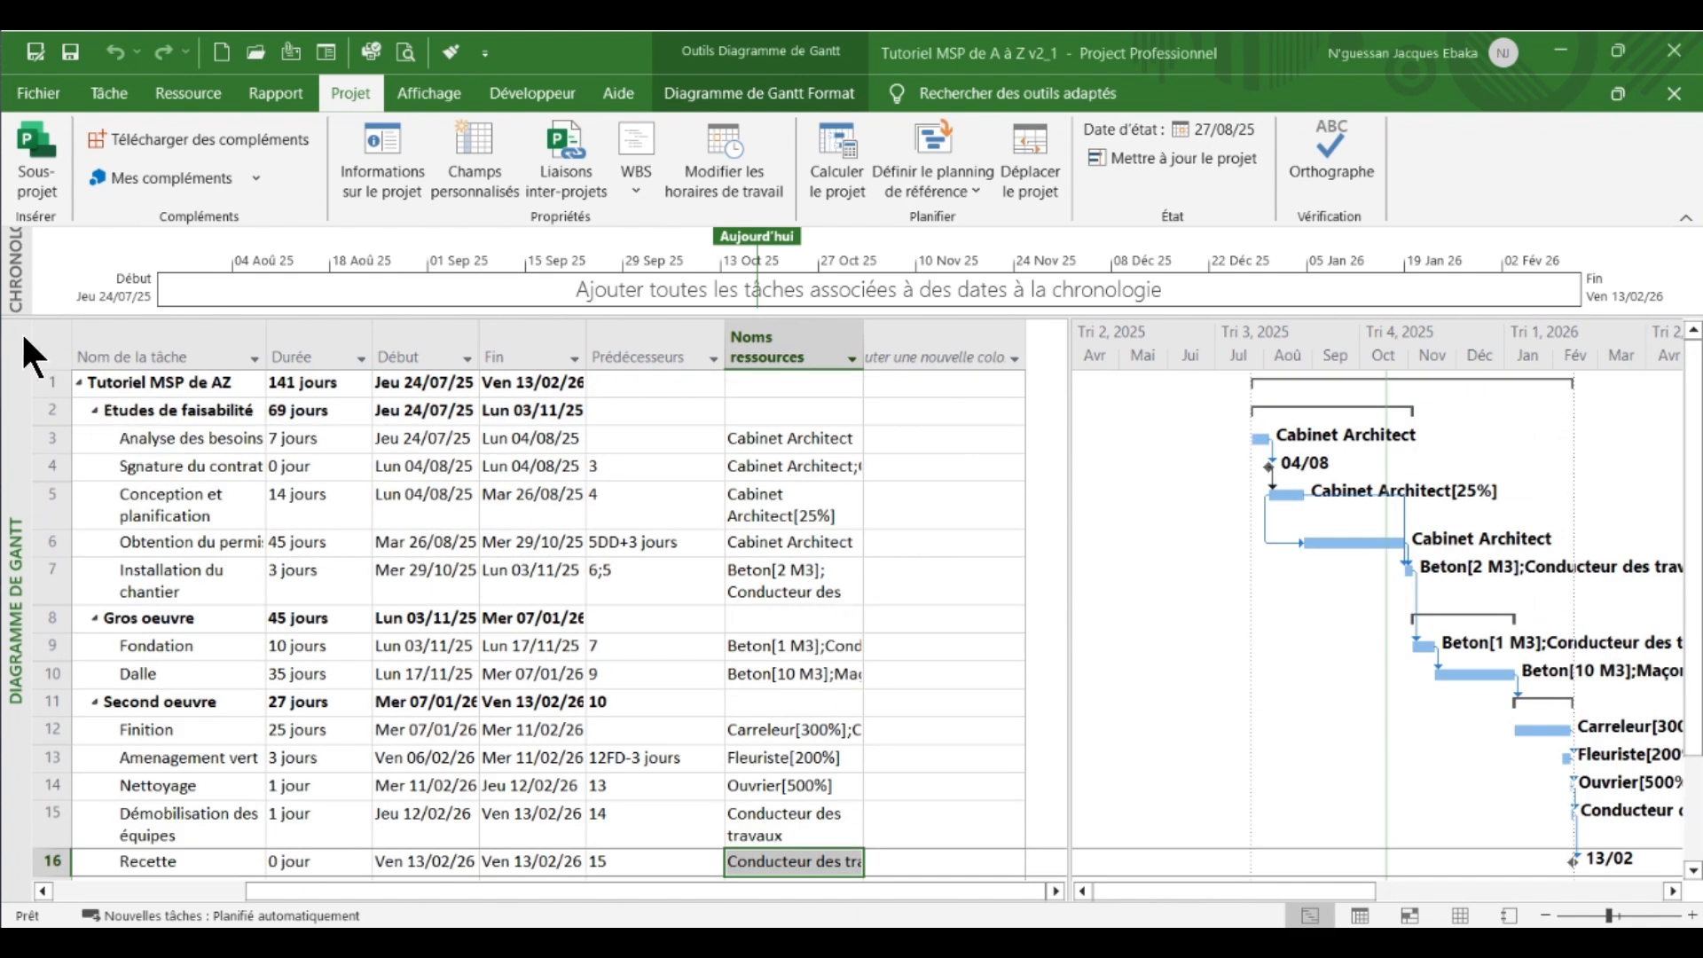
- Set all tasks in the table to automatic scheduling (Planification automatique) and clear the selection
left_click(41, 345)
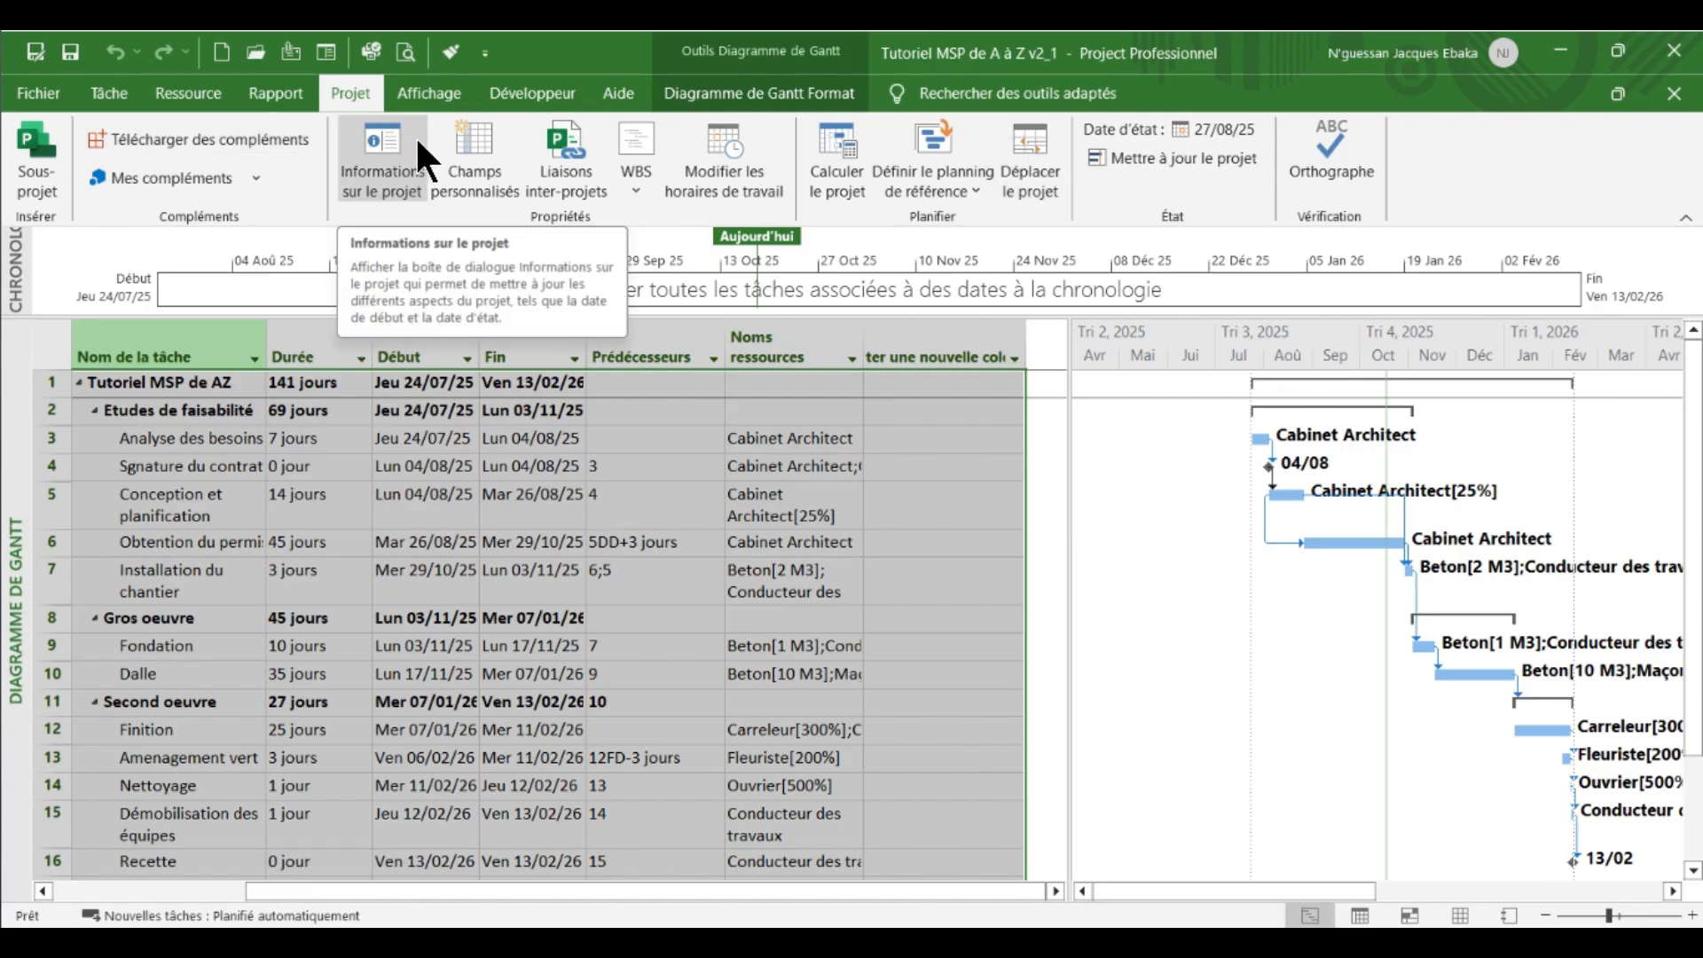
left_click(114, 94)
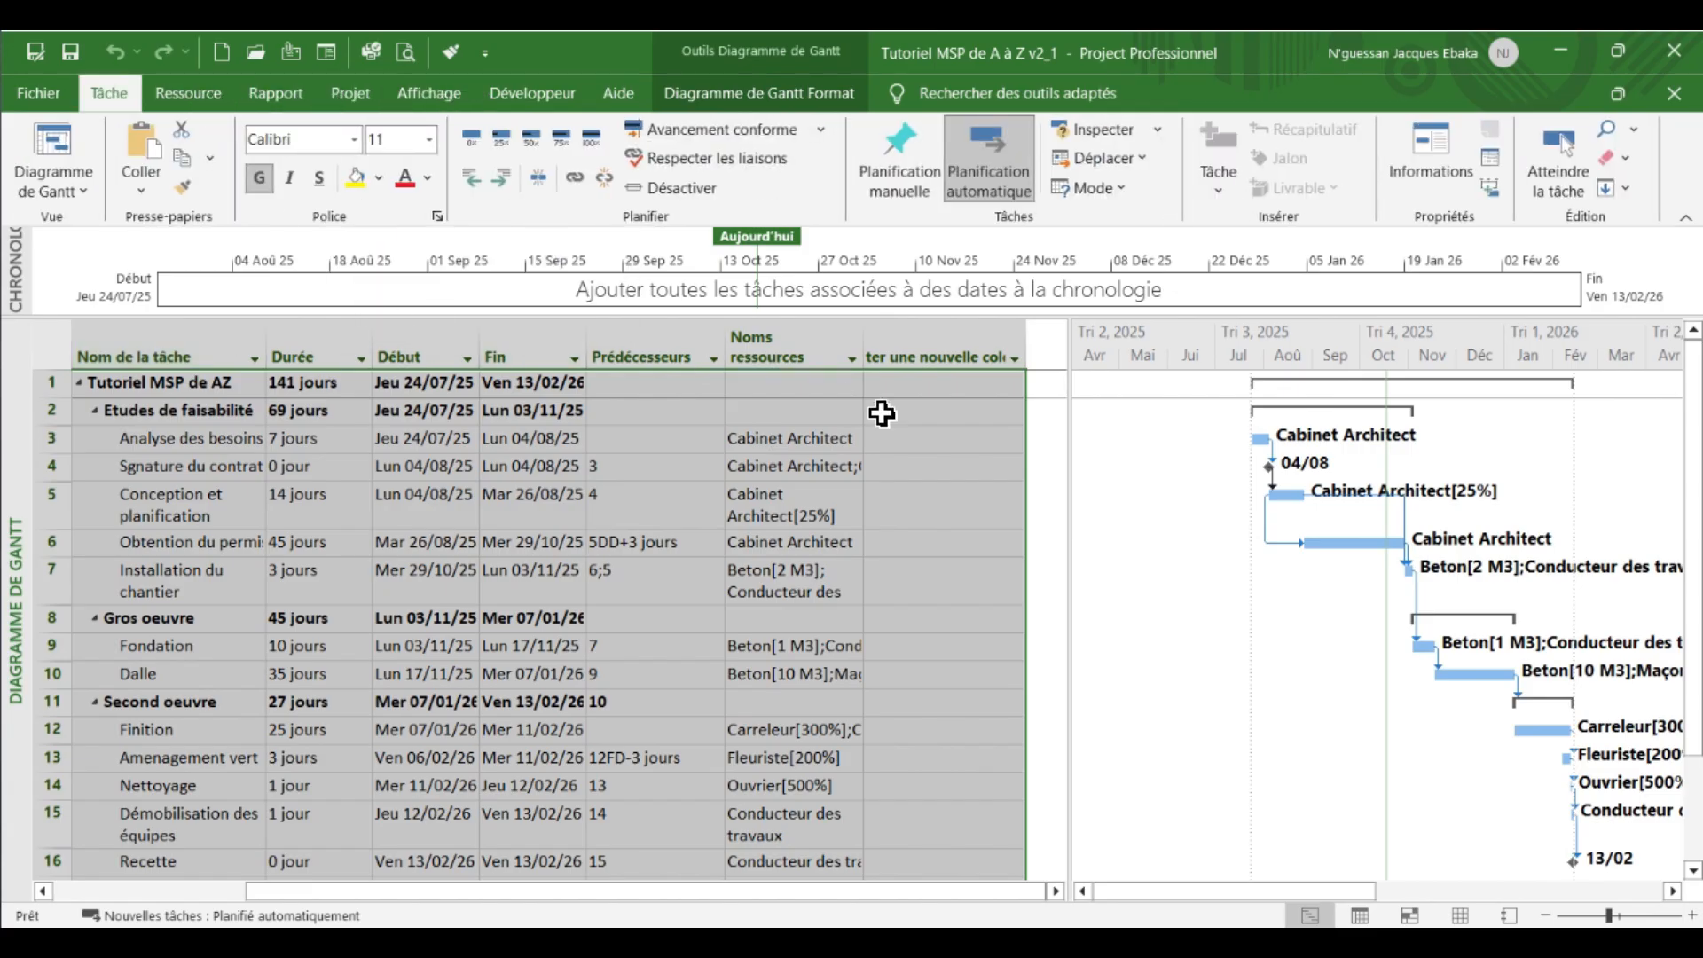
left_click(980, 159)
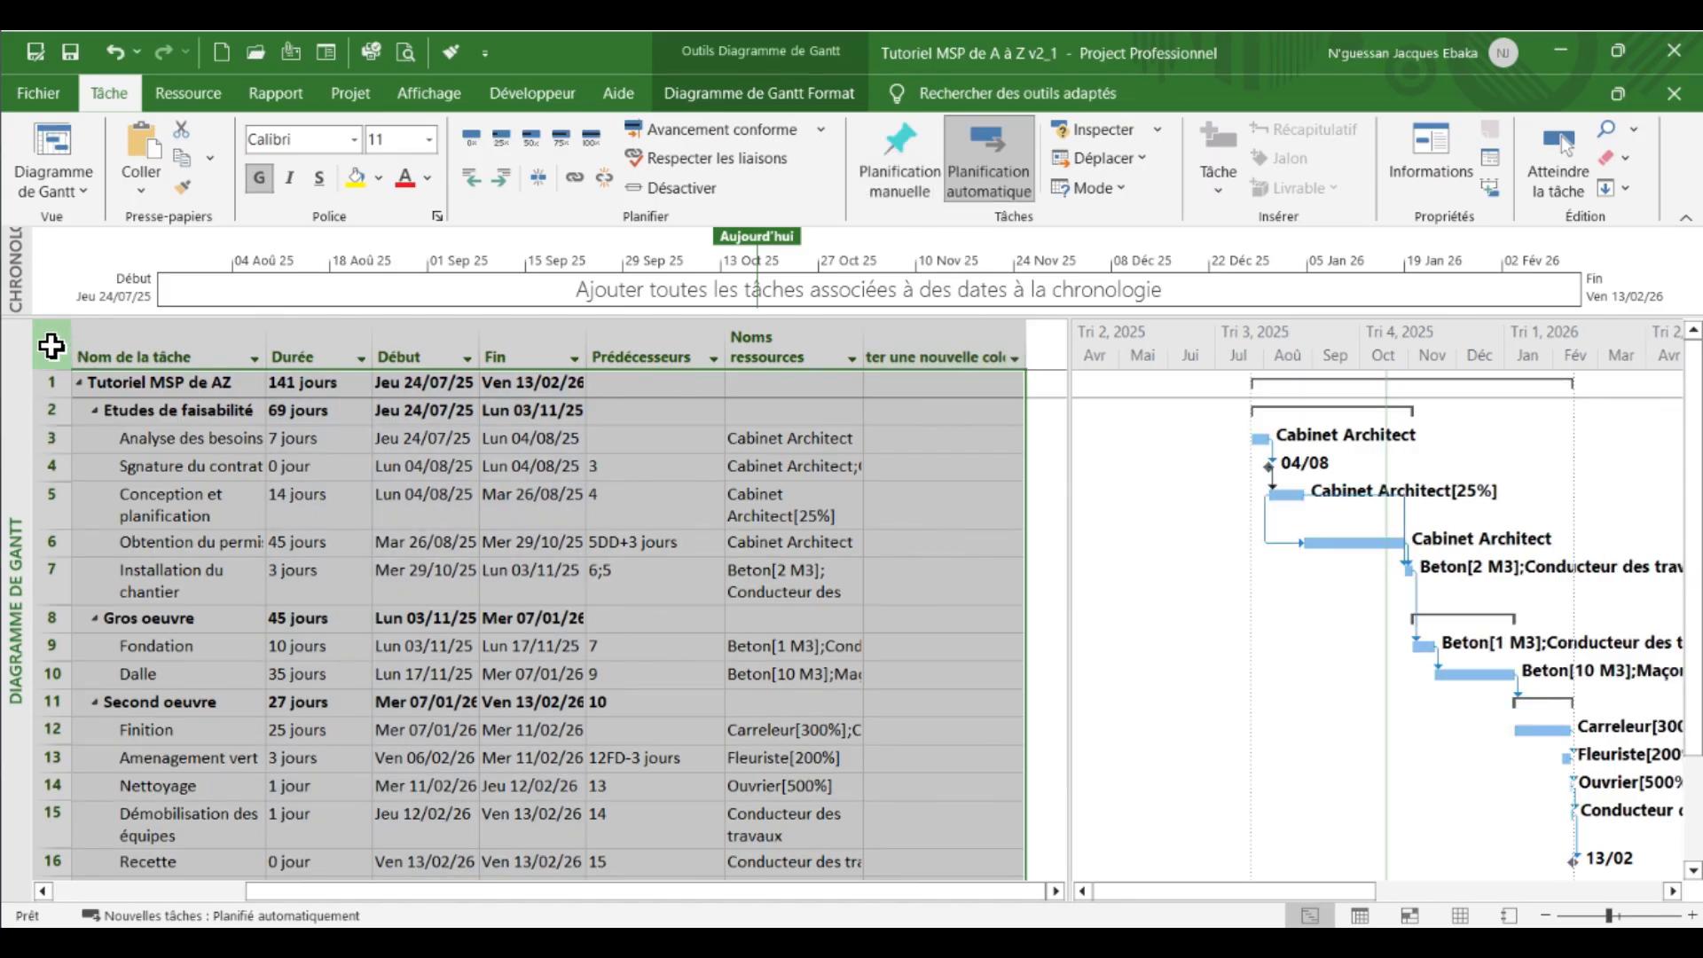
left_click(972, 442)
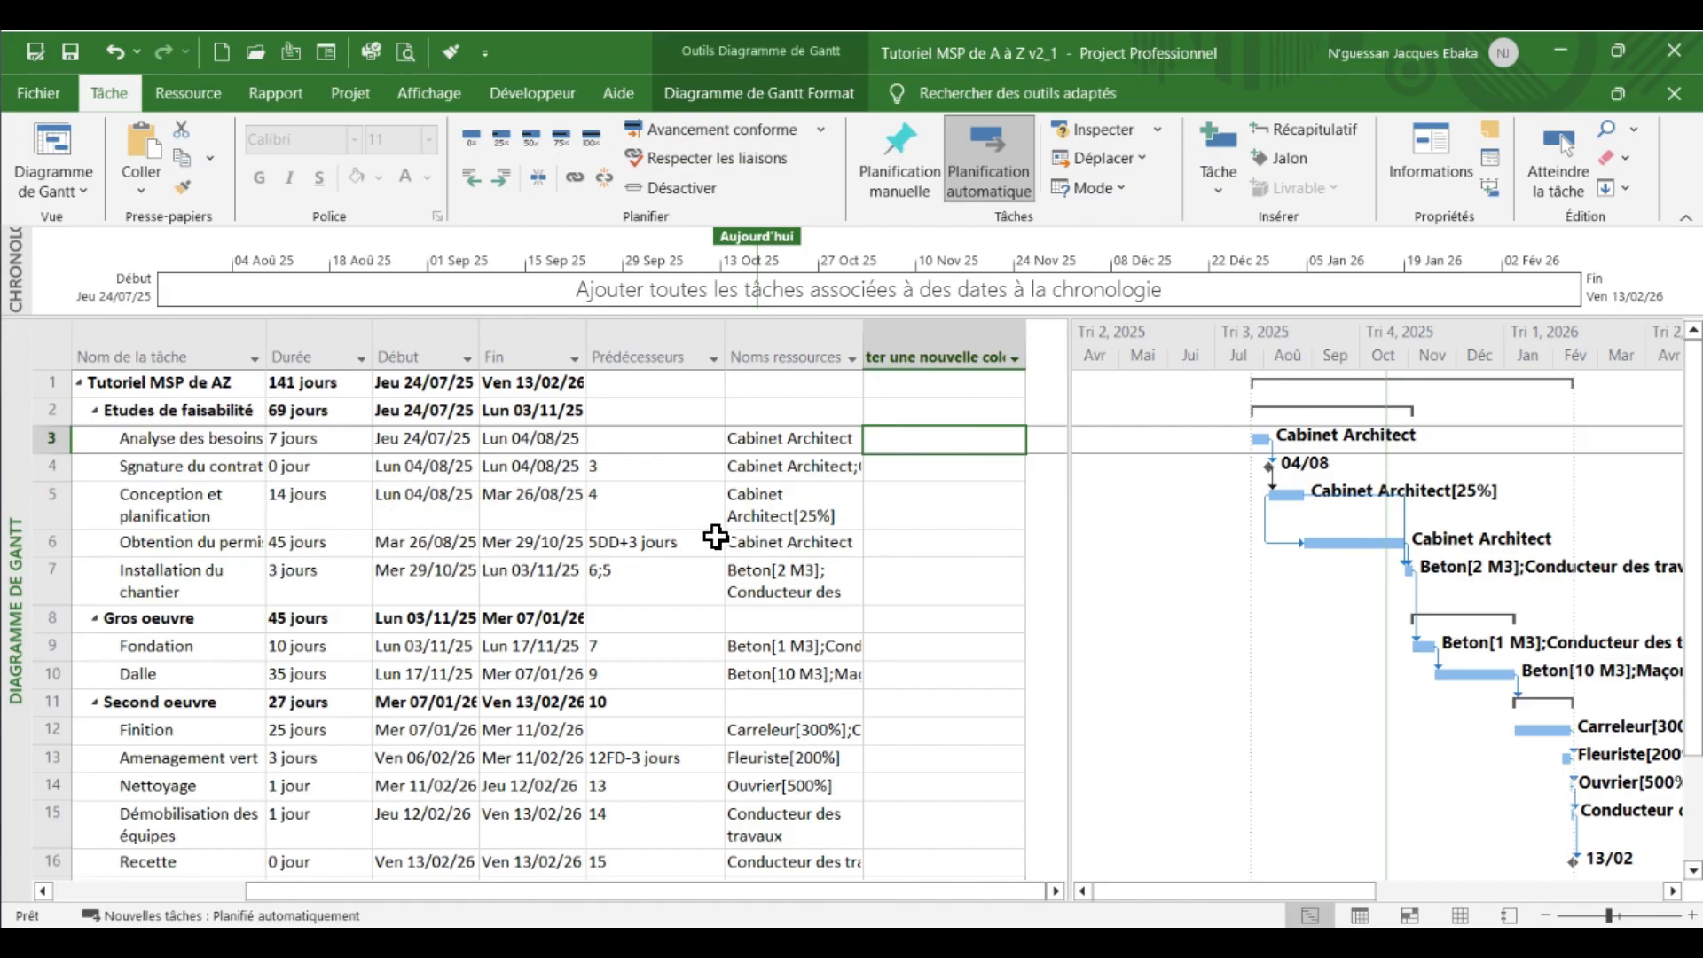
- Define the baseline for the entire project as Planning de référence 1
left_click(346, 92)
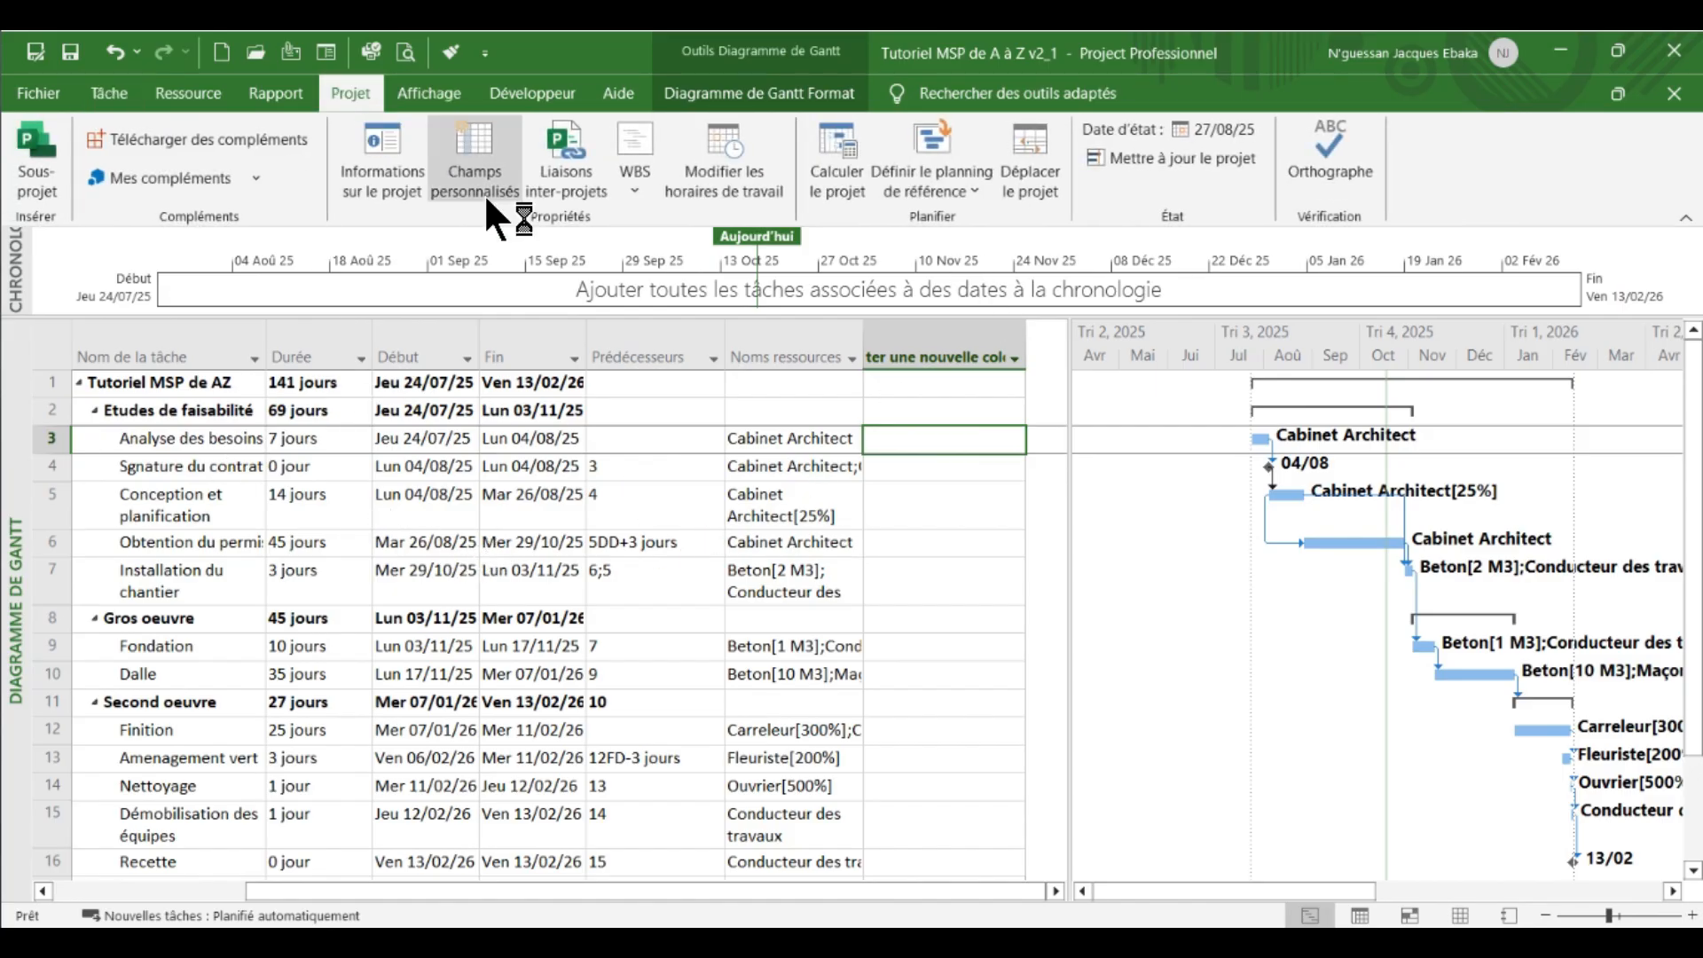
left_click(972, 189)
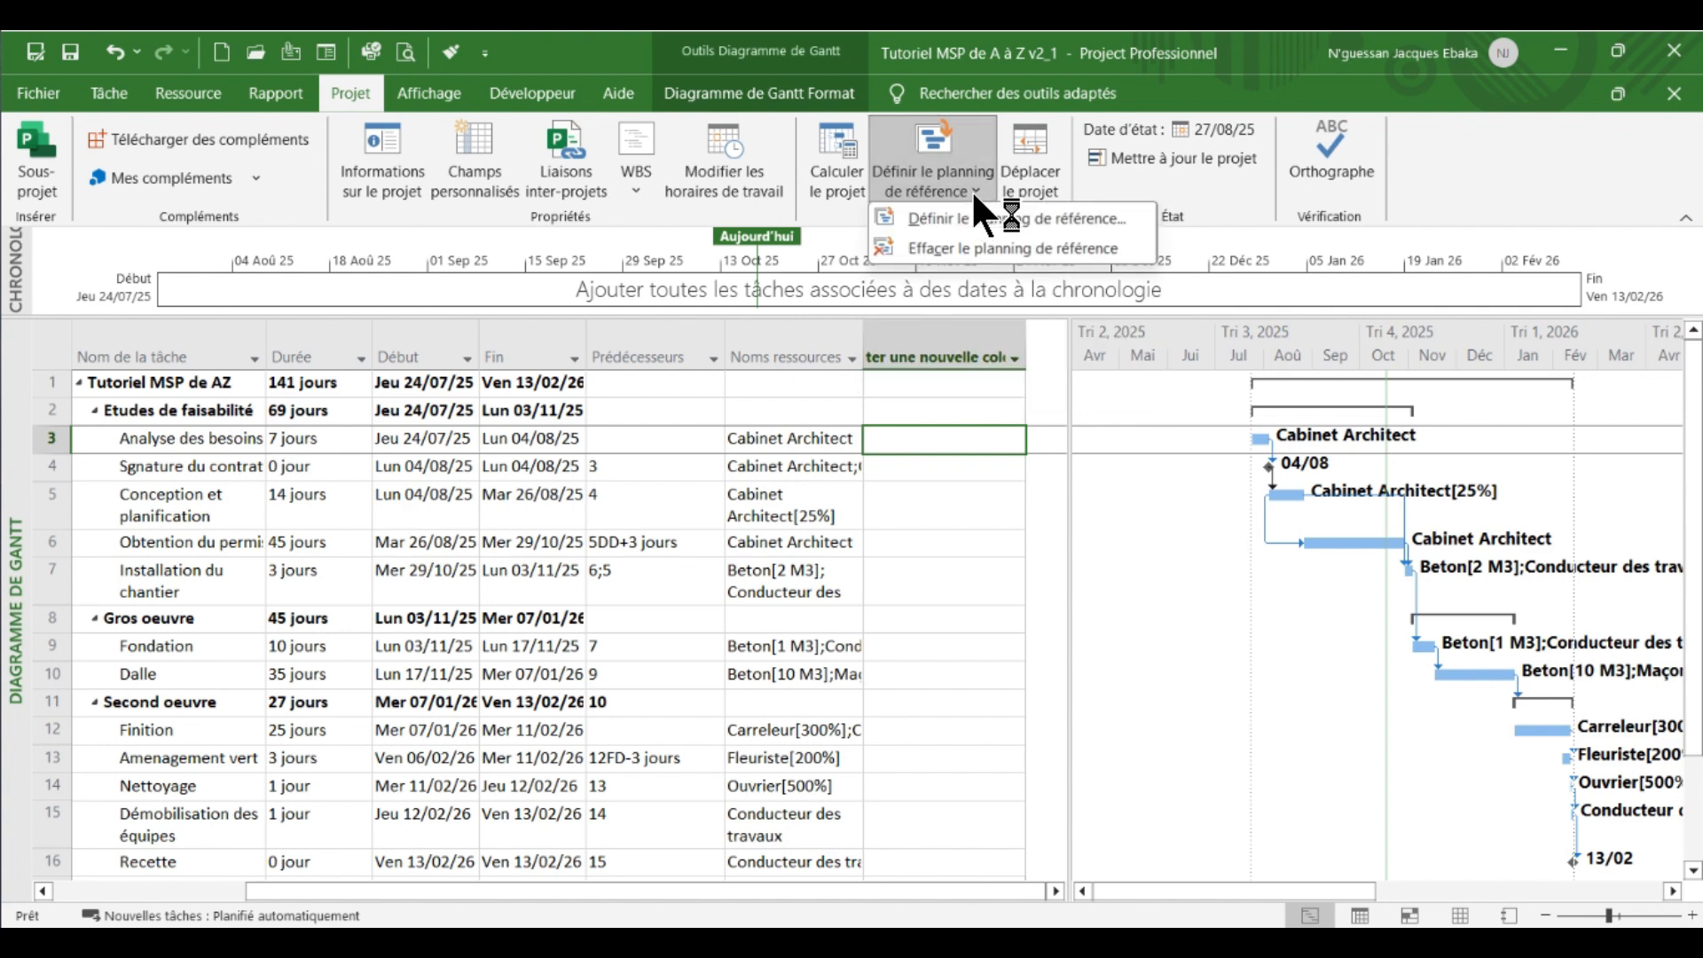
left_click(966, 215)
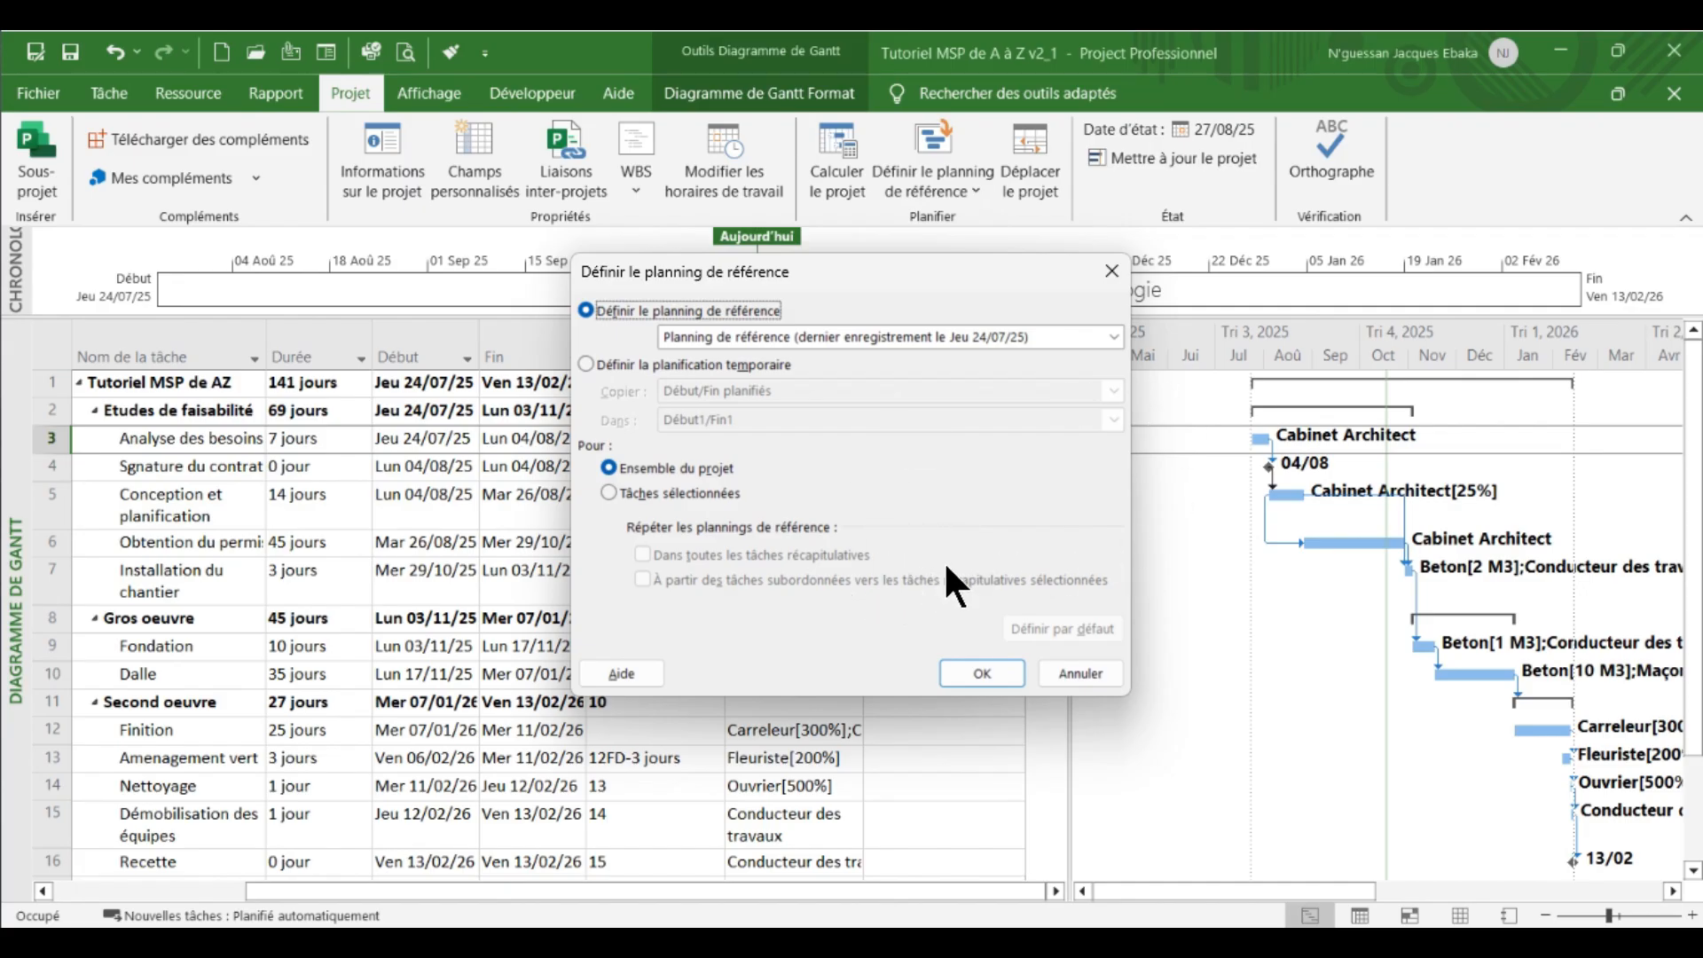
left_click(1113, 337)
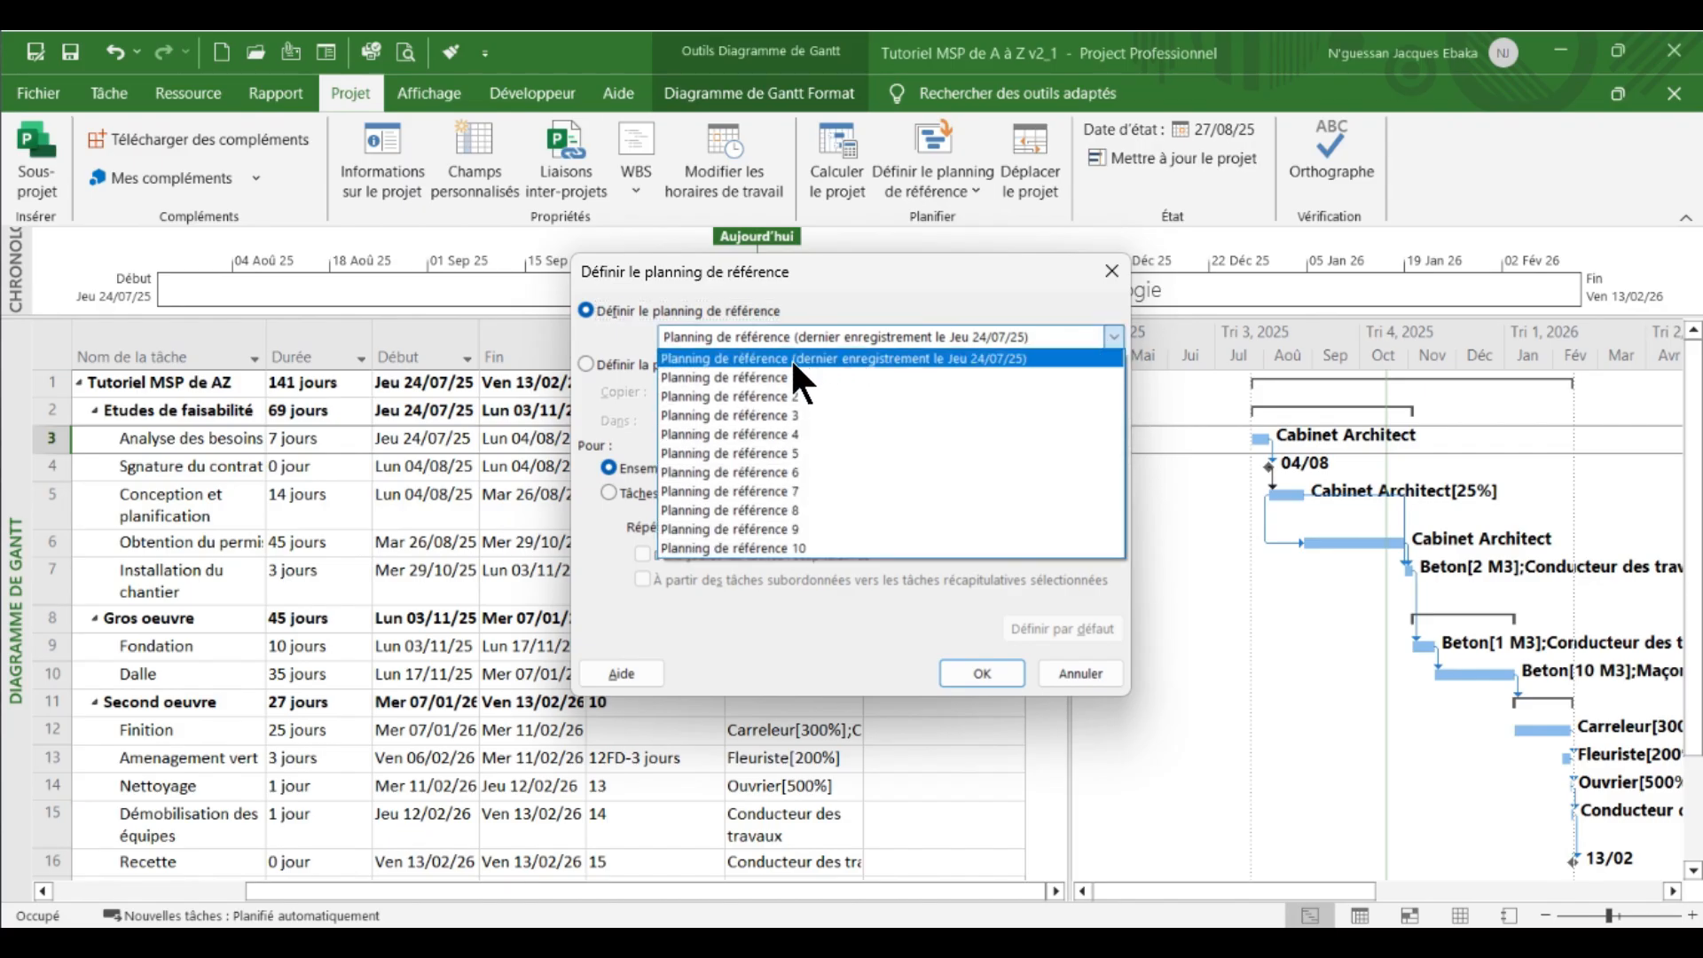
left_click(747, 378)
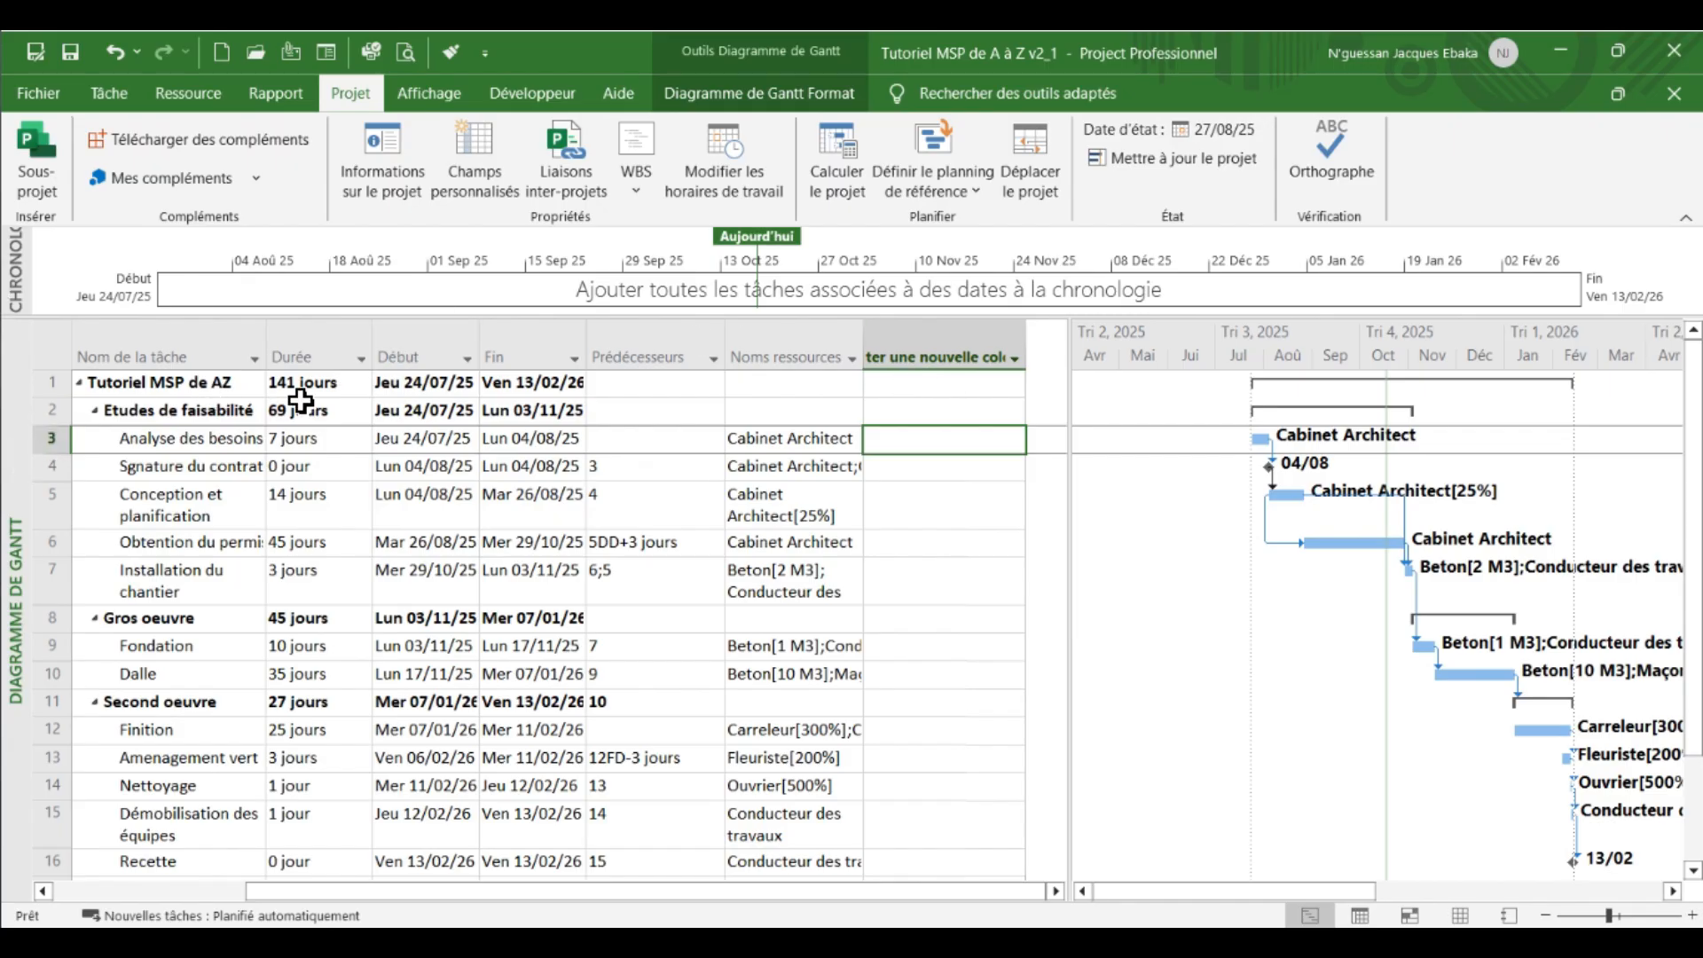
- Switch to the Suivi Gantt view and fit the timescale to the entire project
right_click(13, 383)
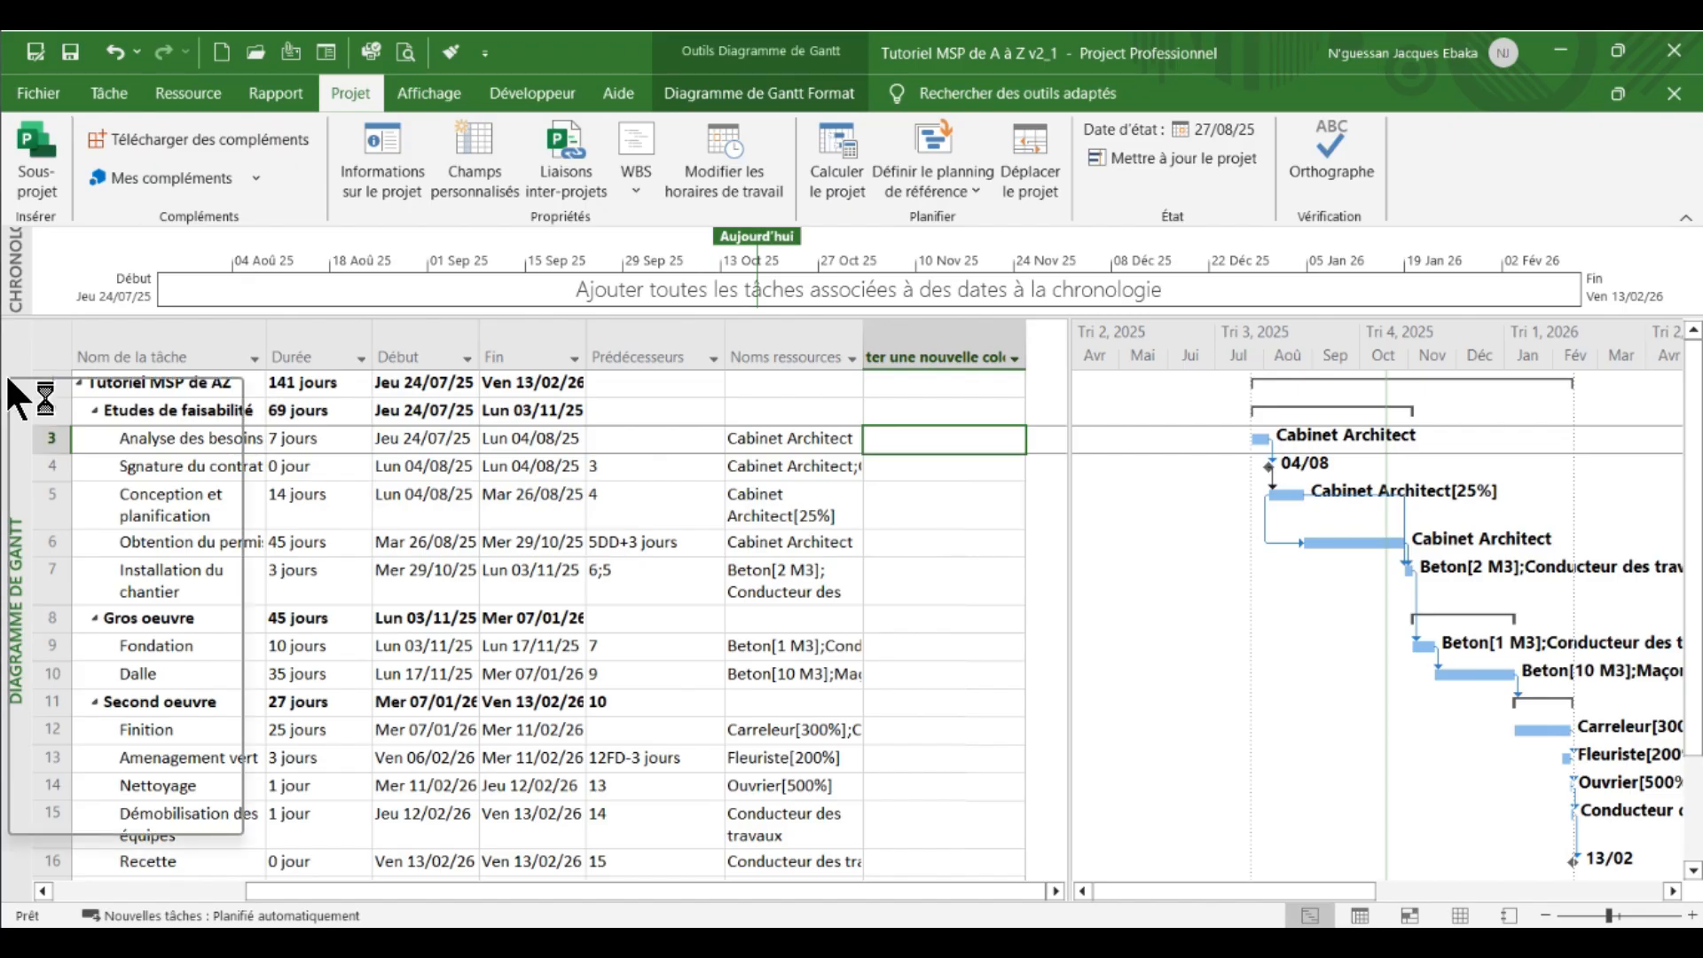
left_click(26, 543)
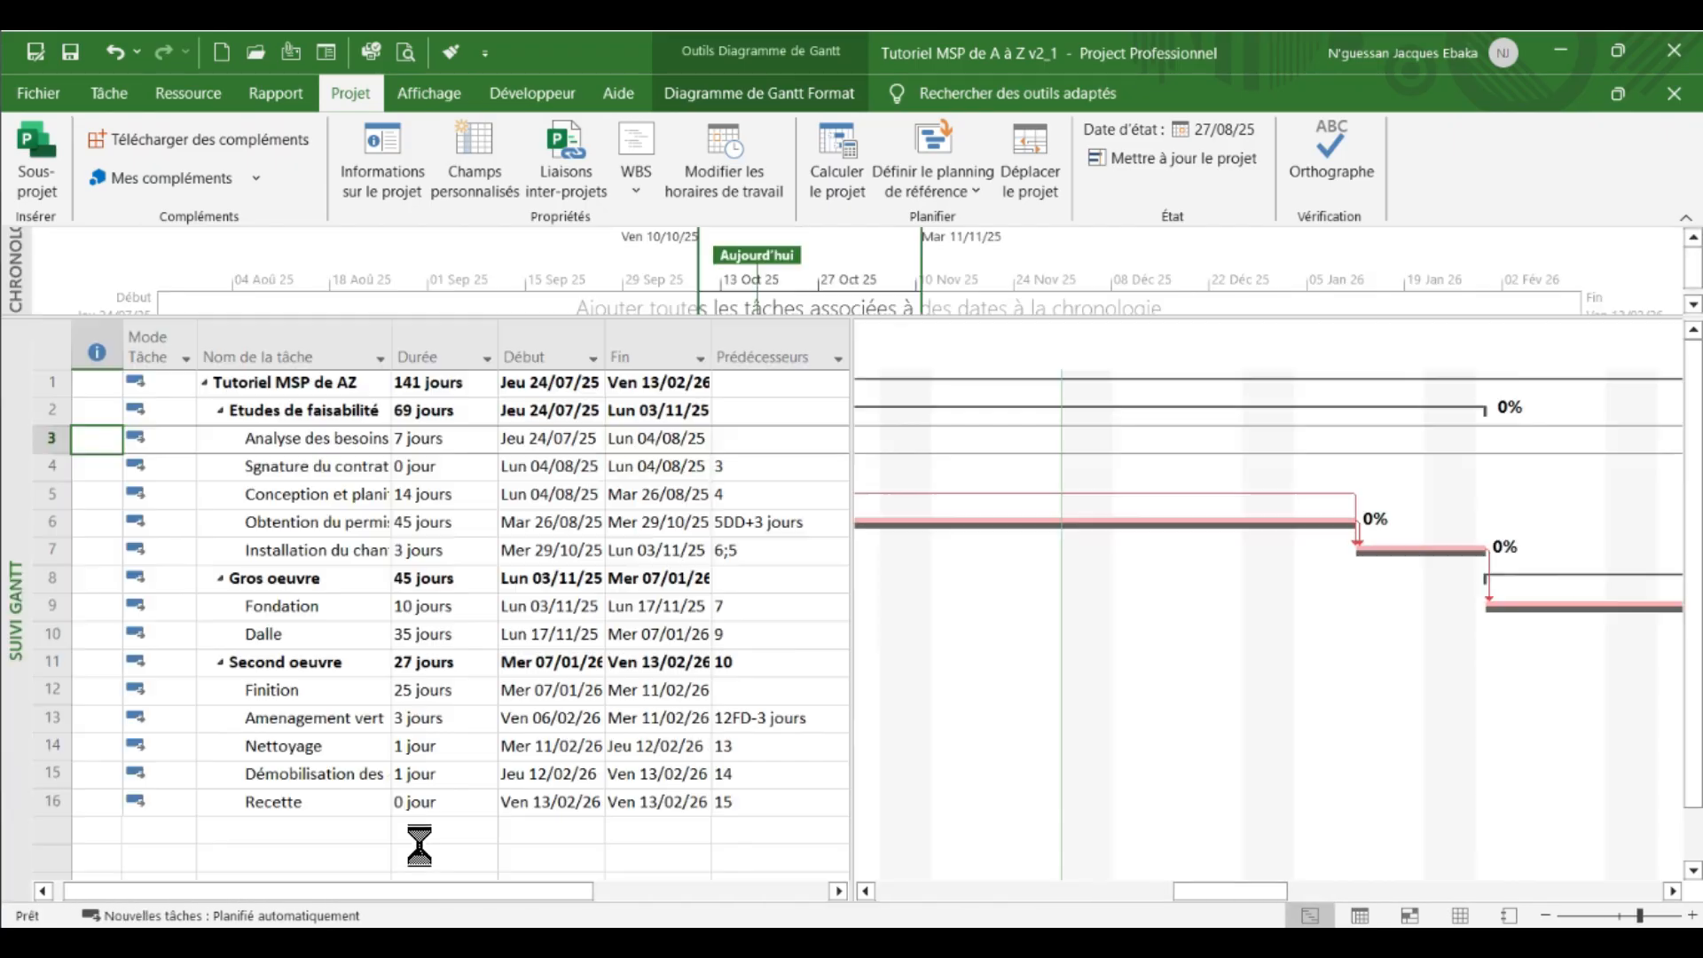
left_click_drag(1253, 893, 1079, 896)
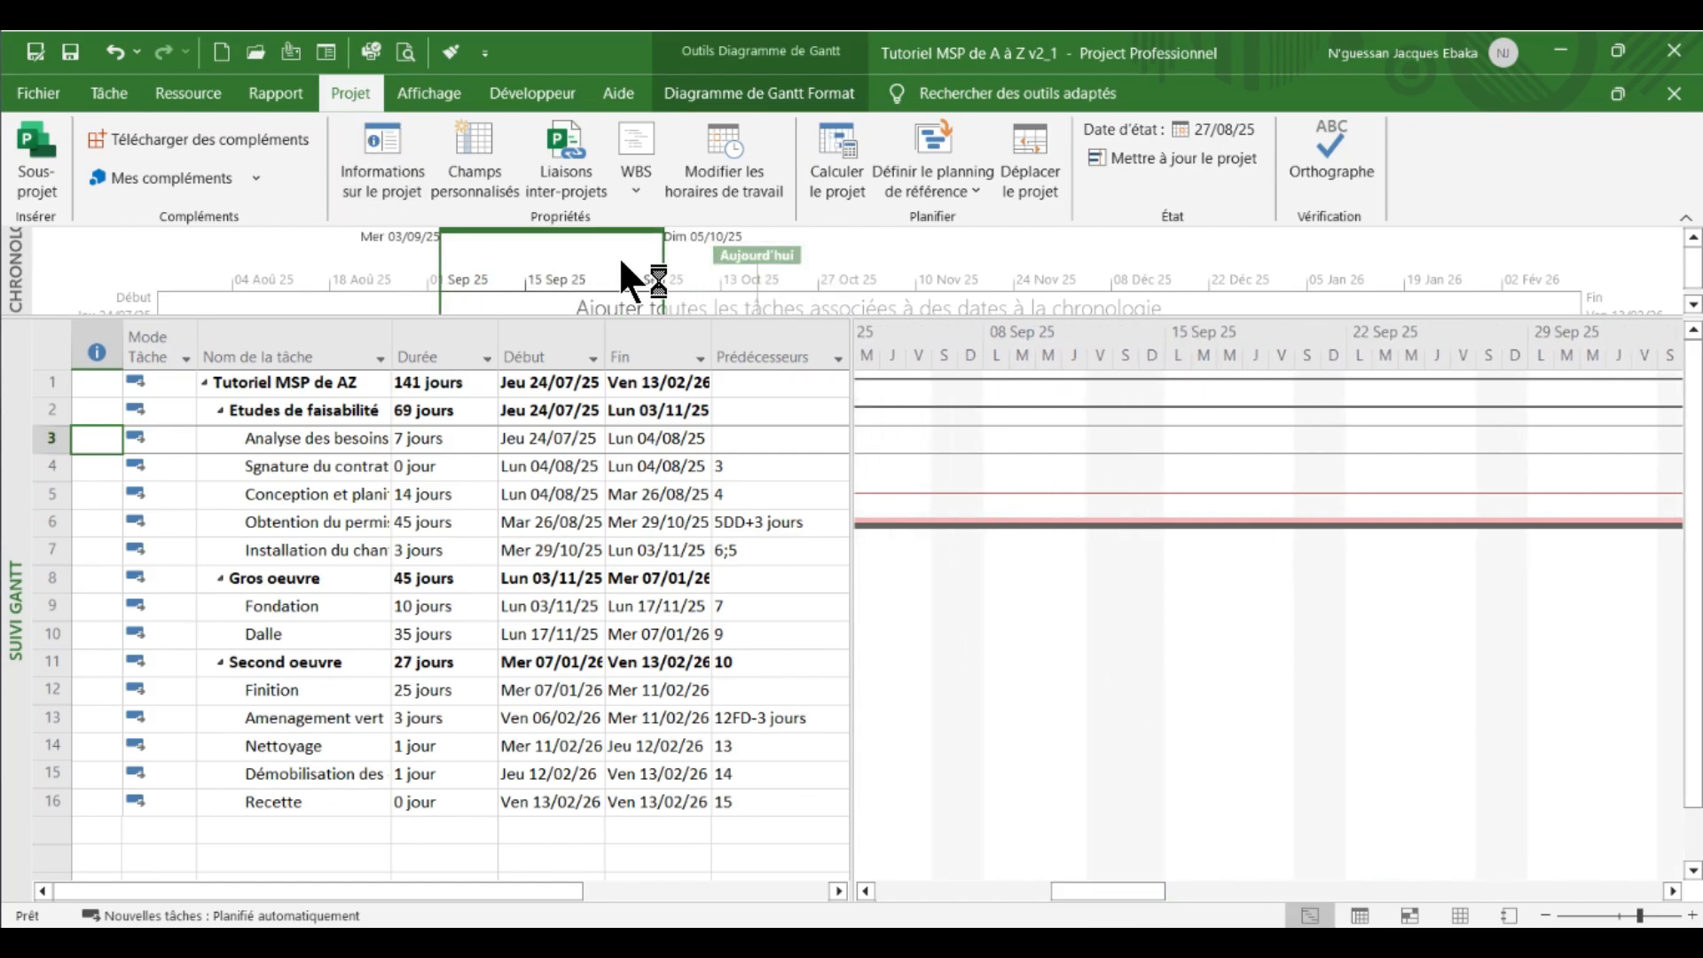
left_click(402, 105)
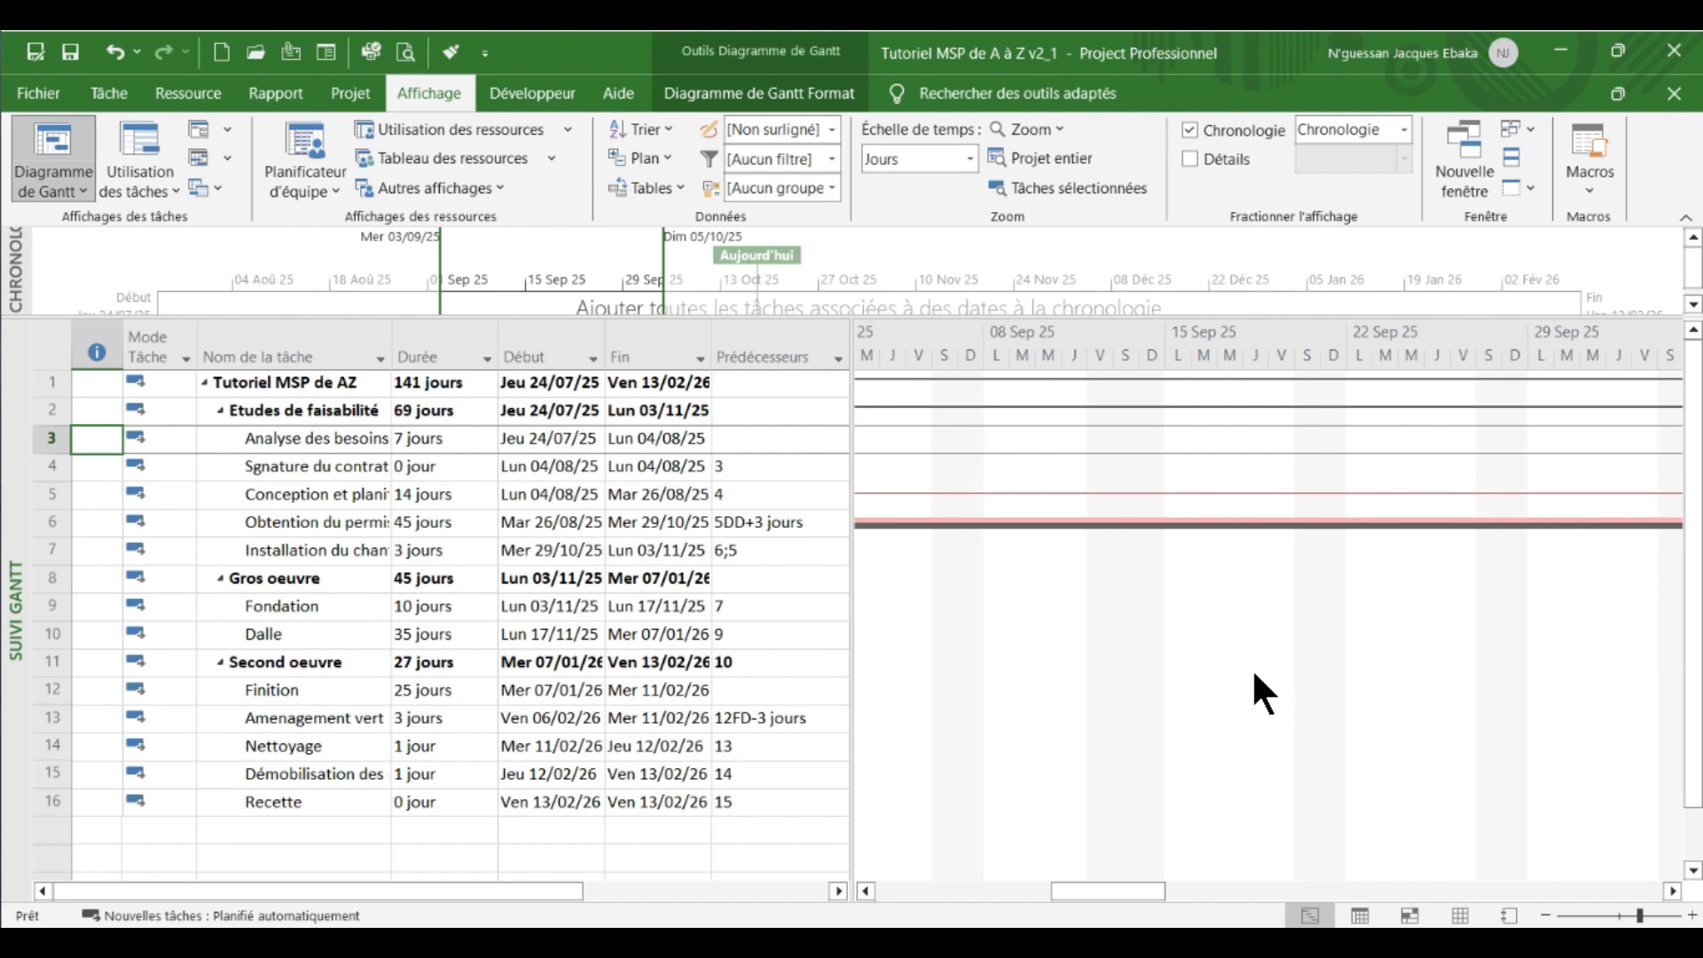
left_click(1047, 159)
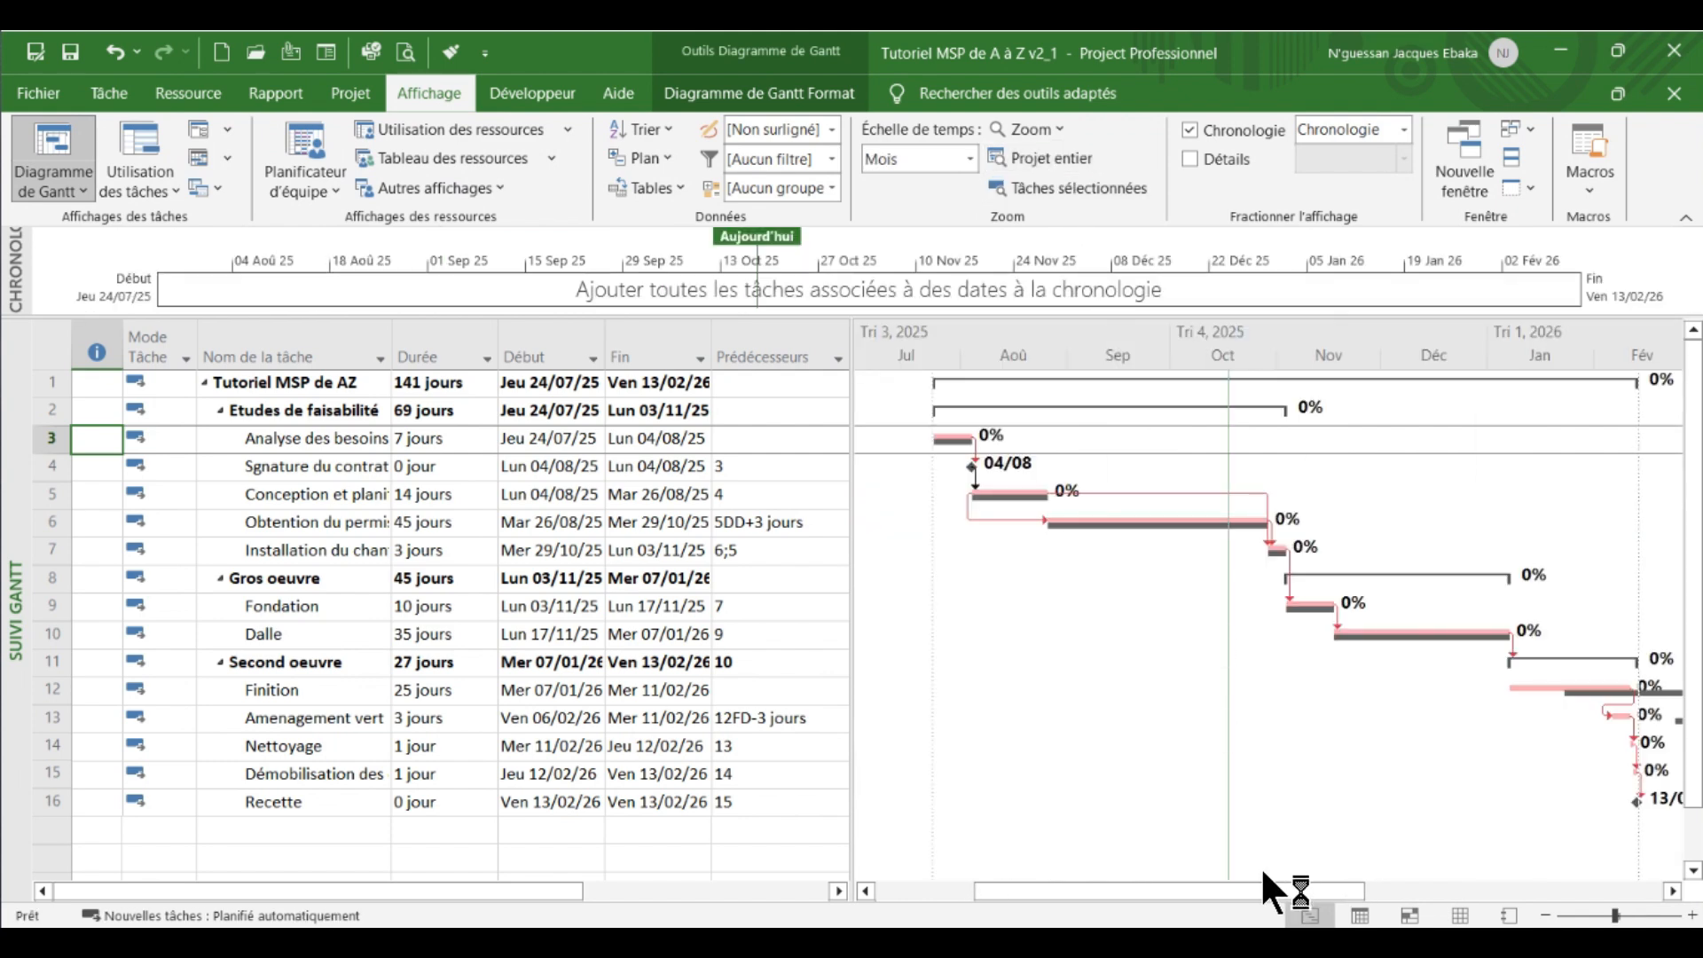
mouse_move(1263, 872)
left_mouse_down()
mouse_move(1361, 870)
mouse_move(1254, 874)
left_mouse_up()
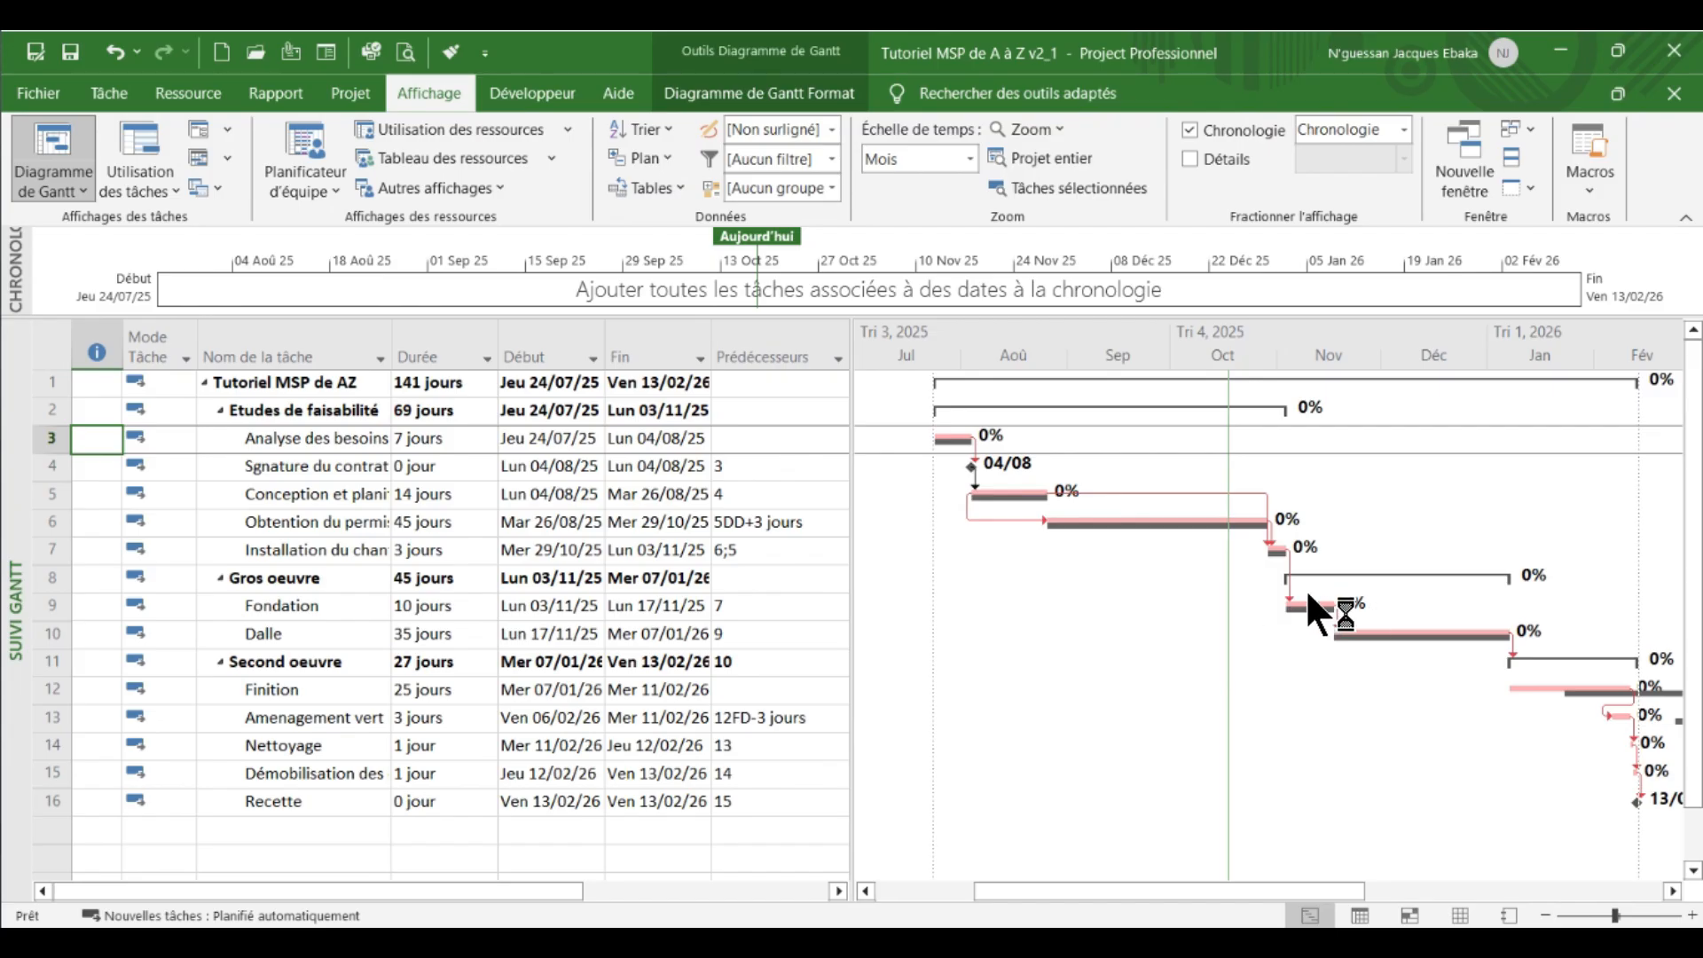
left_click_drag(1285, 882, 1209, 895)
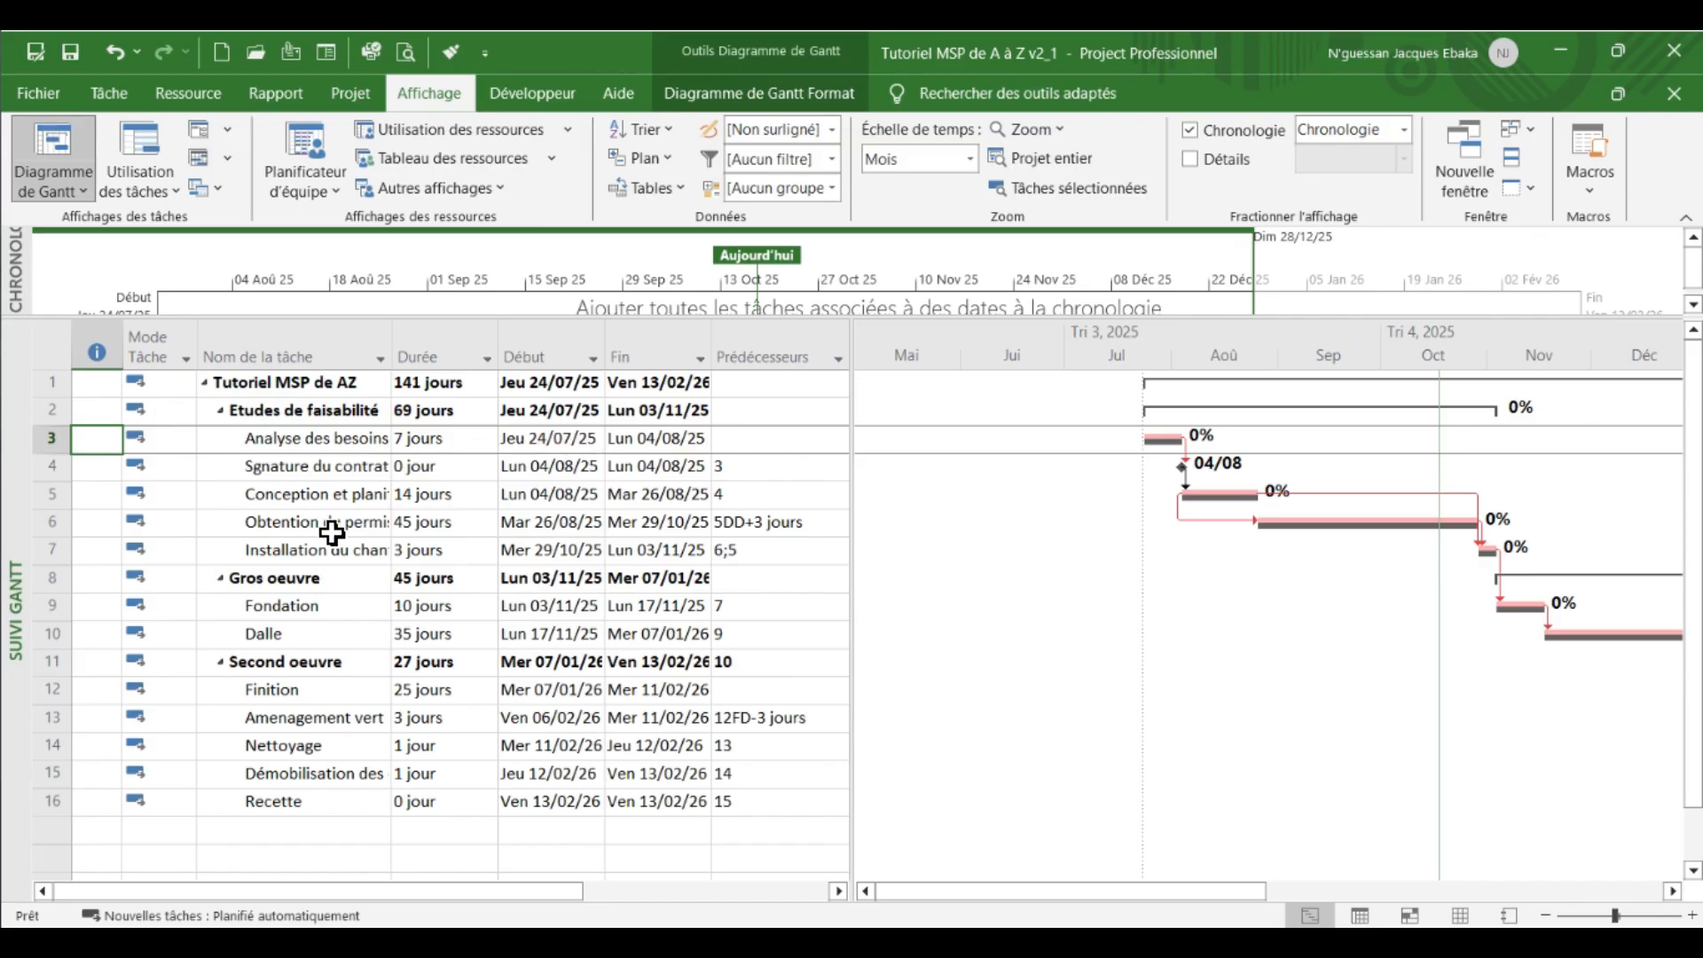
- Mark the three tasks from Analyse des besoins through Conception et planification as 100% complete
left_click_drag(295, 438, 313, 490)
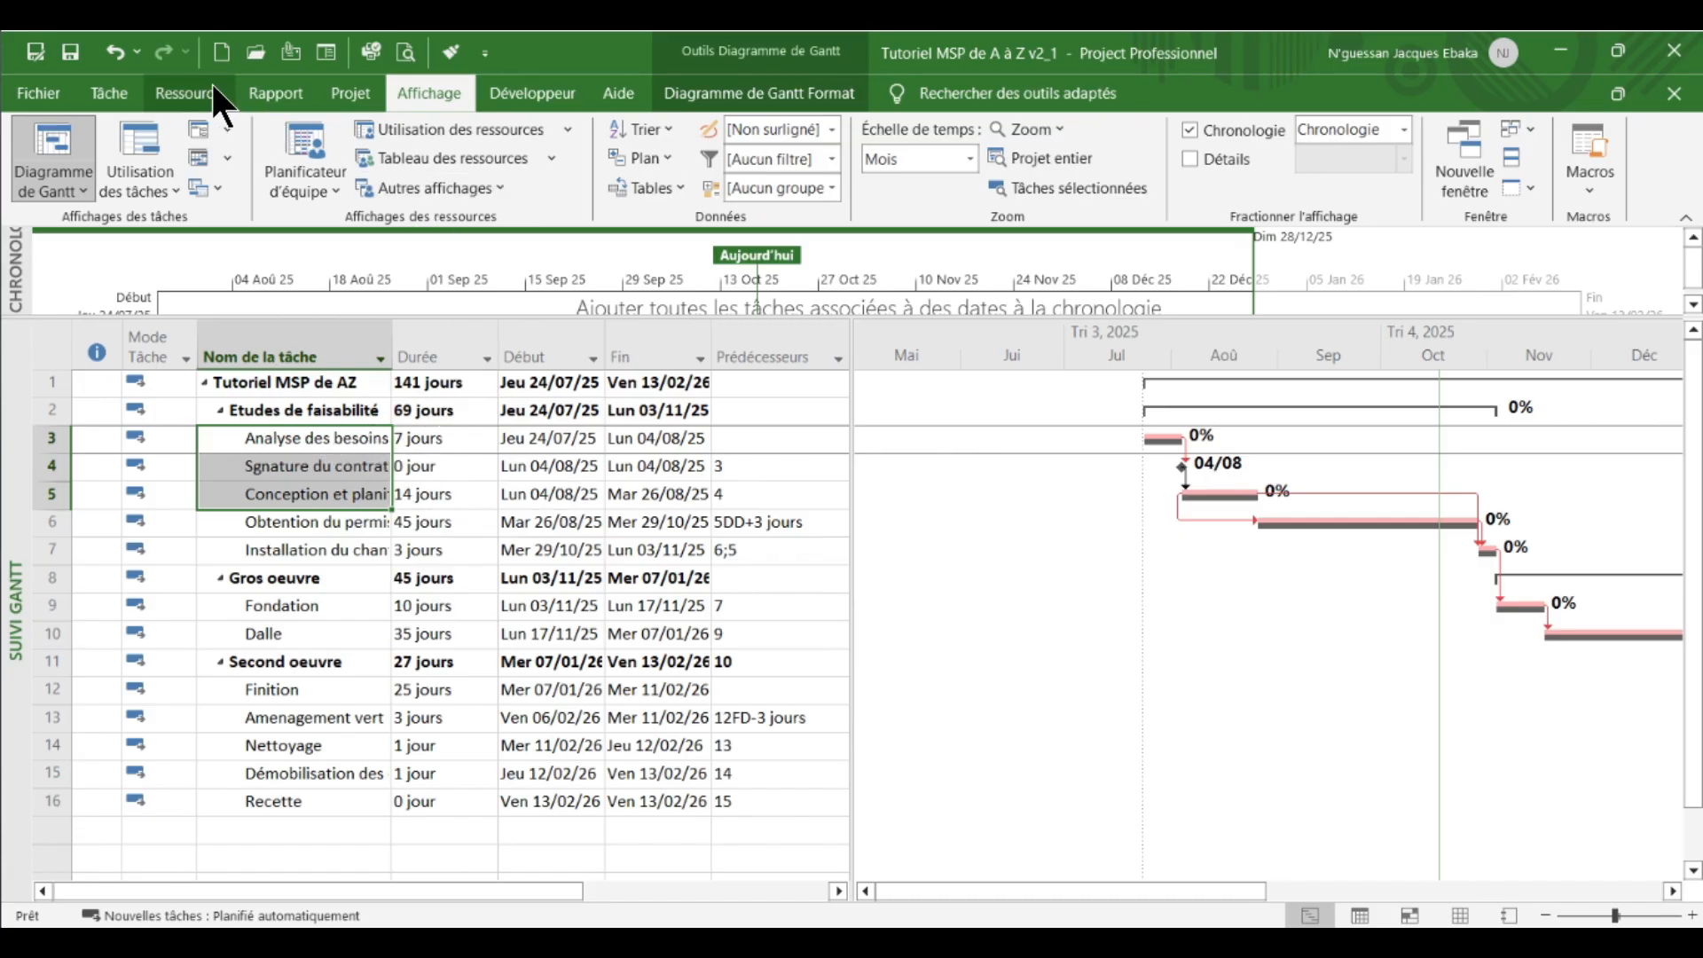
left_click(114, 78)
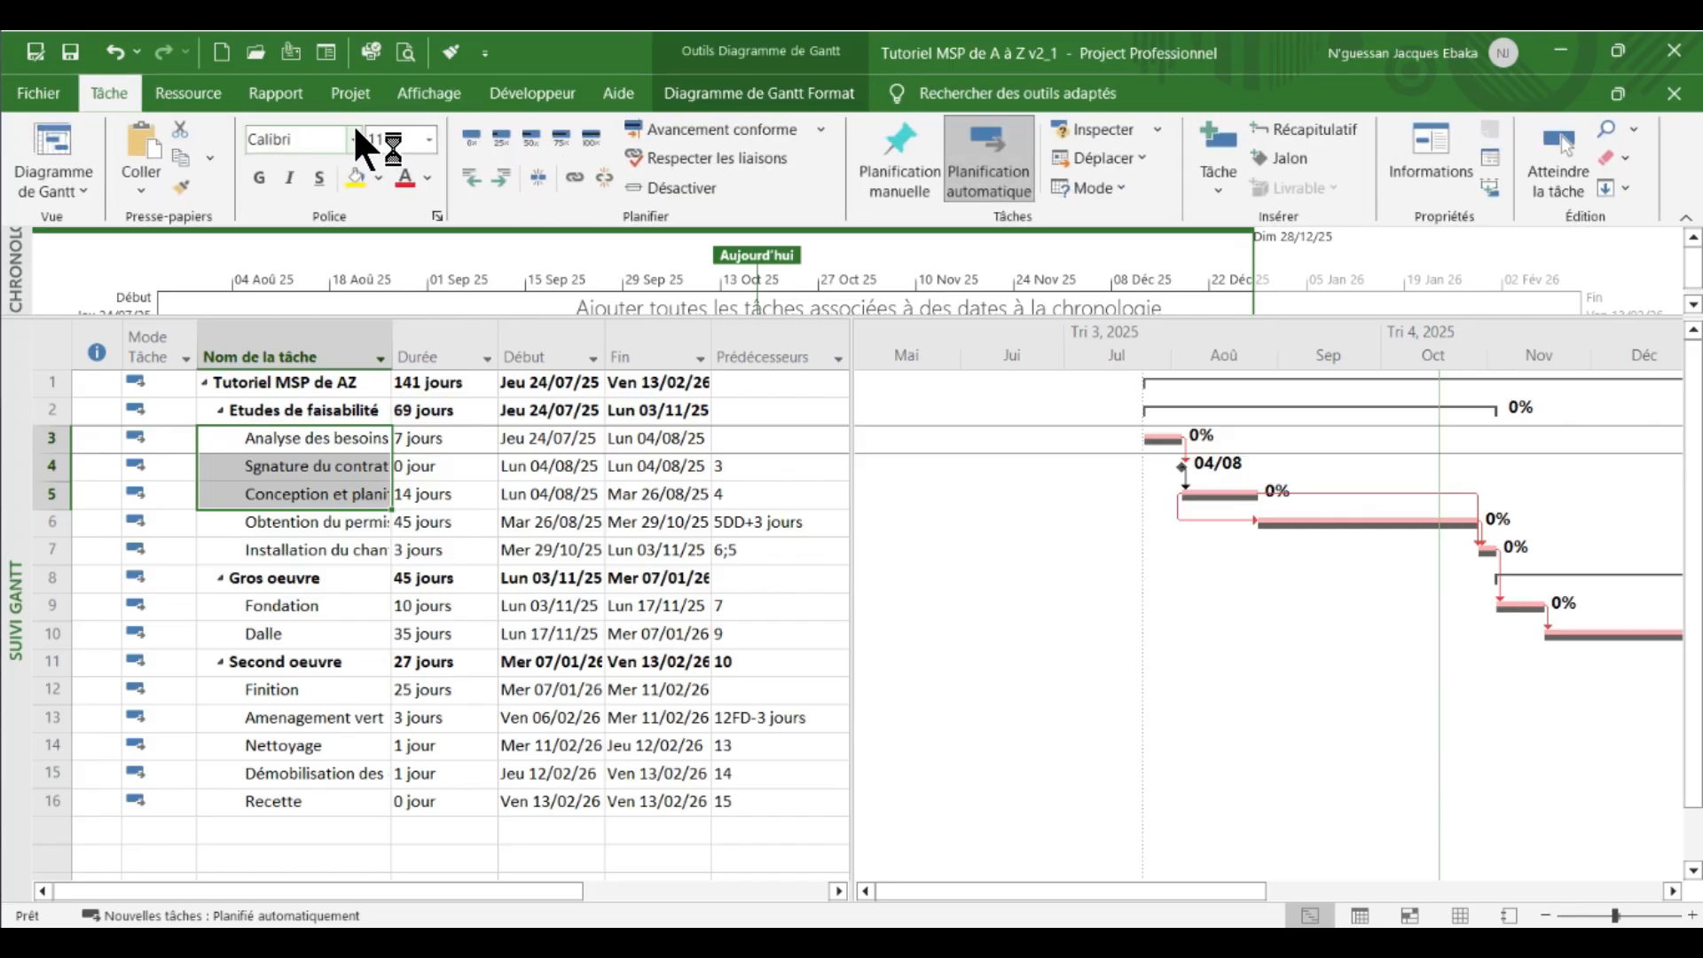
left_click(589, 136)
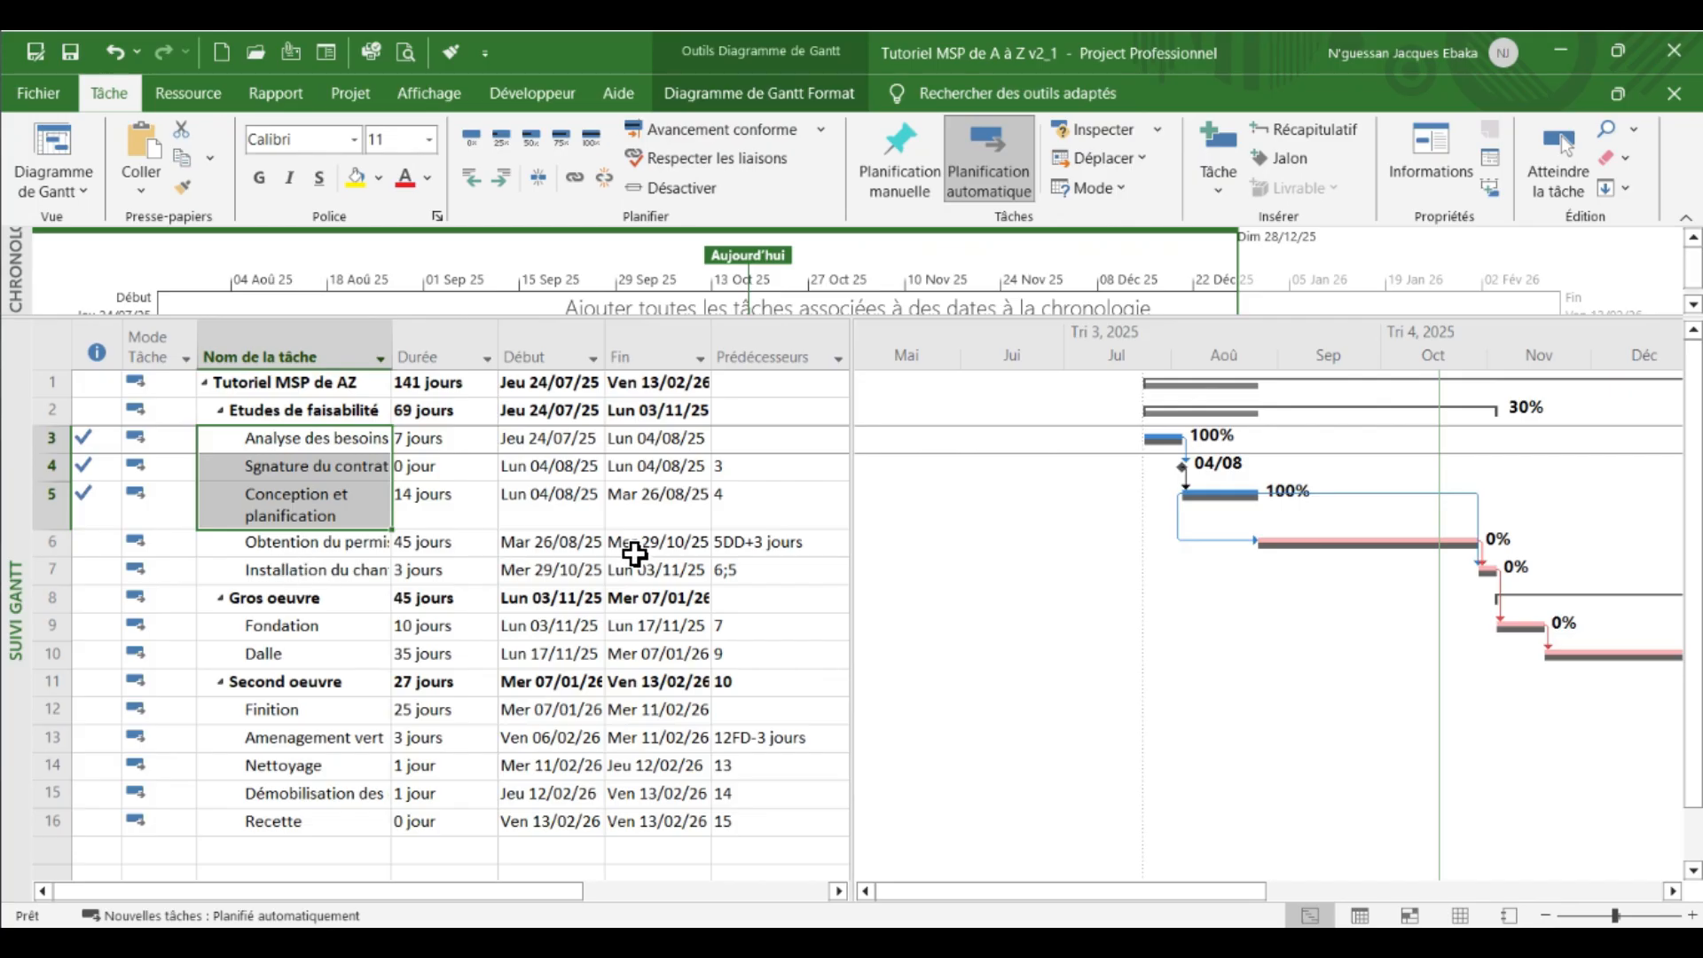
- Set the progress of the Obtention du permis and Installation du chantier tasks to 75% each
left_click(283, 542)
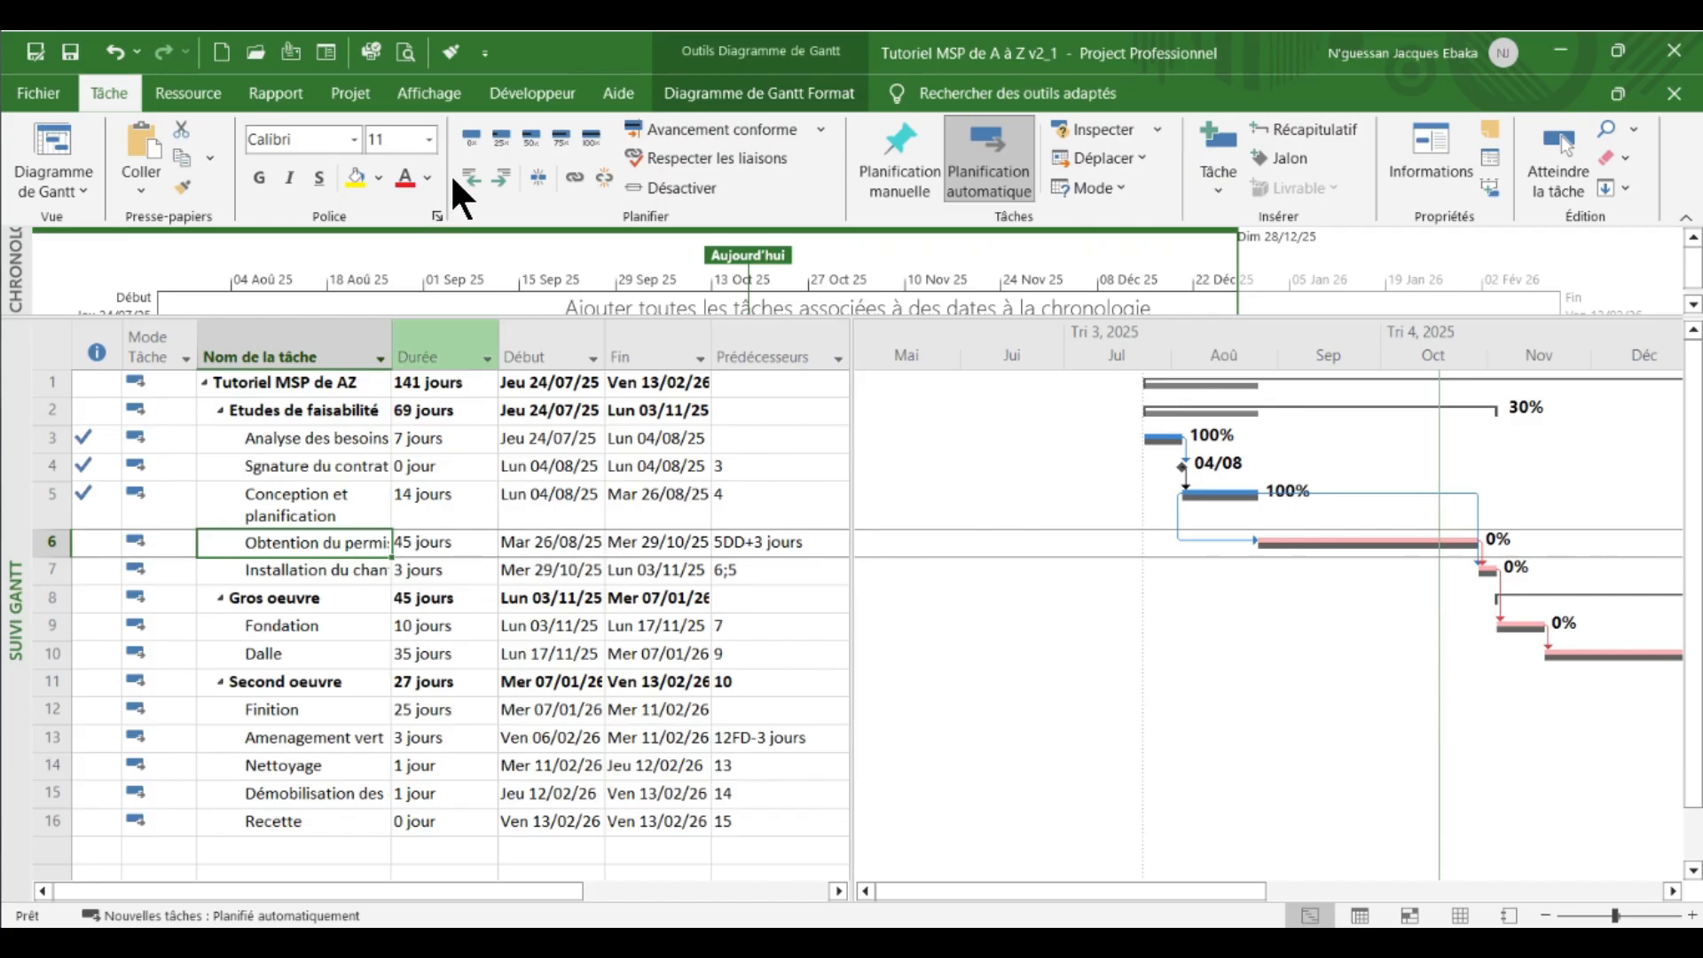
left_click(561, 137)
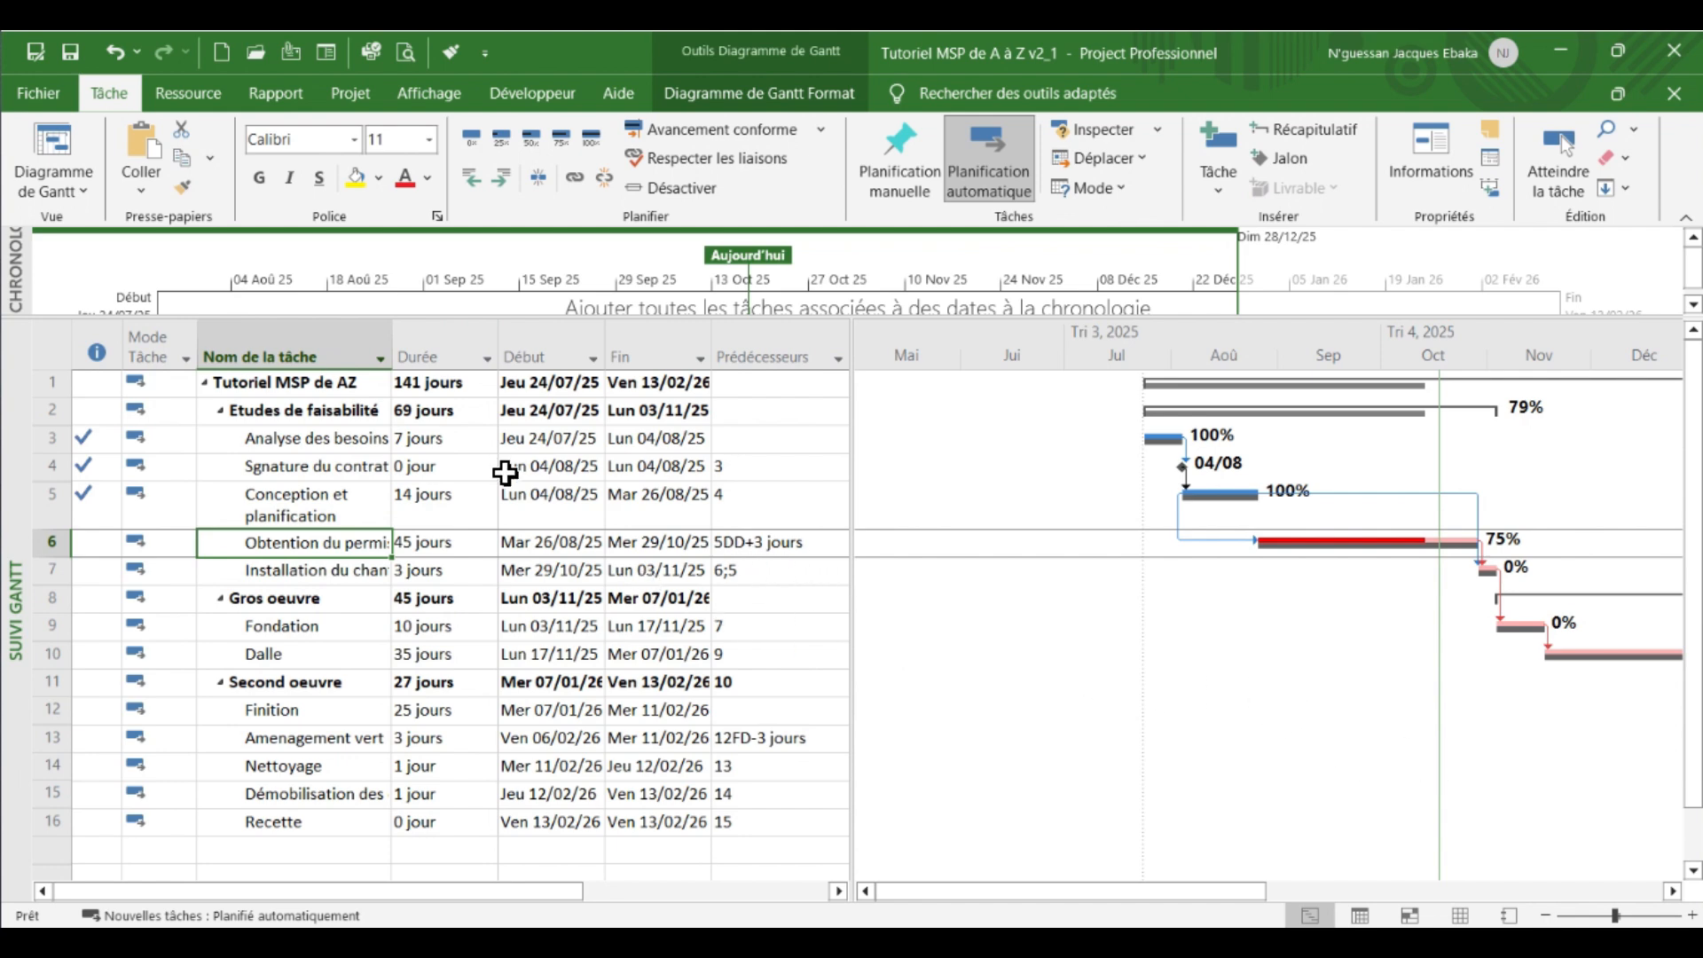
scroll(743, 540, "down", 1)
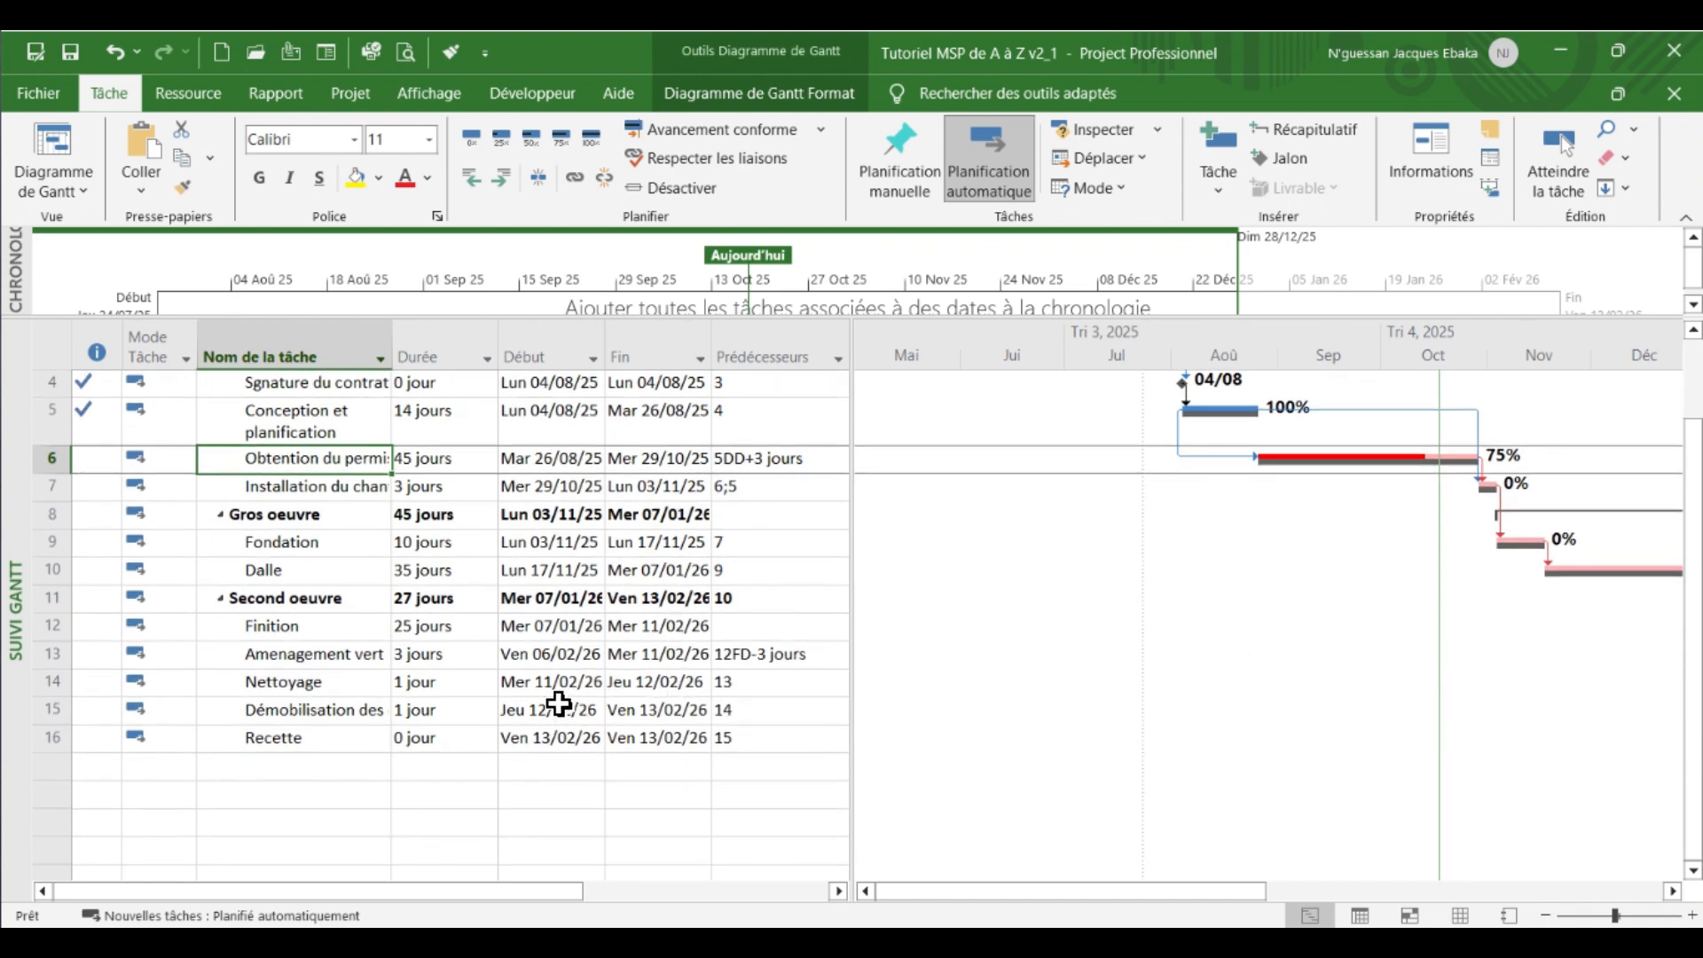
scroll(563, 665, "up", 1)
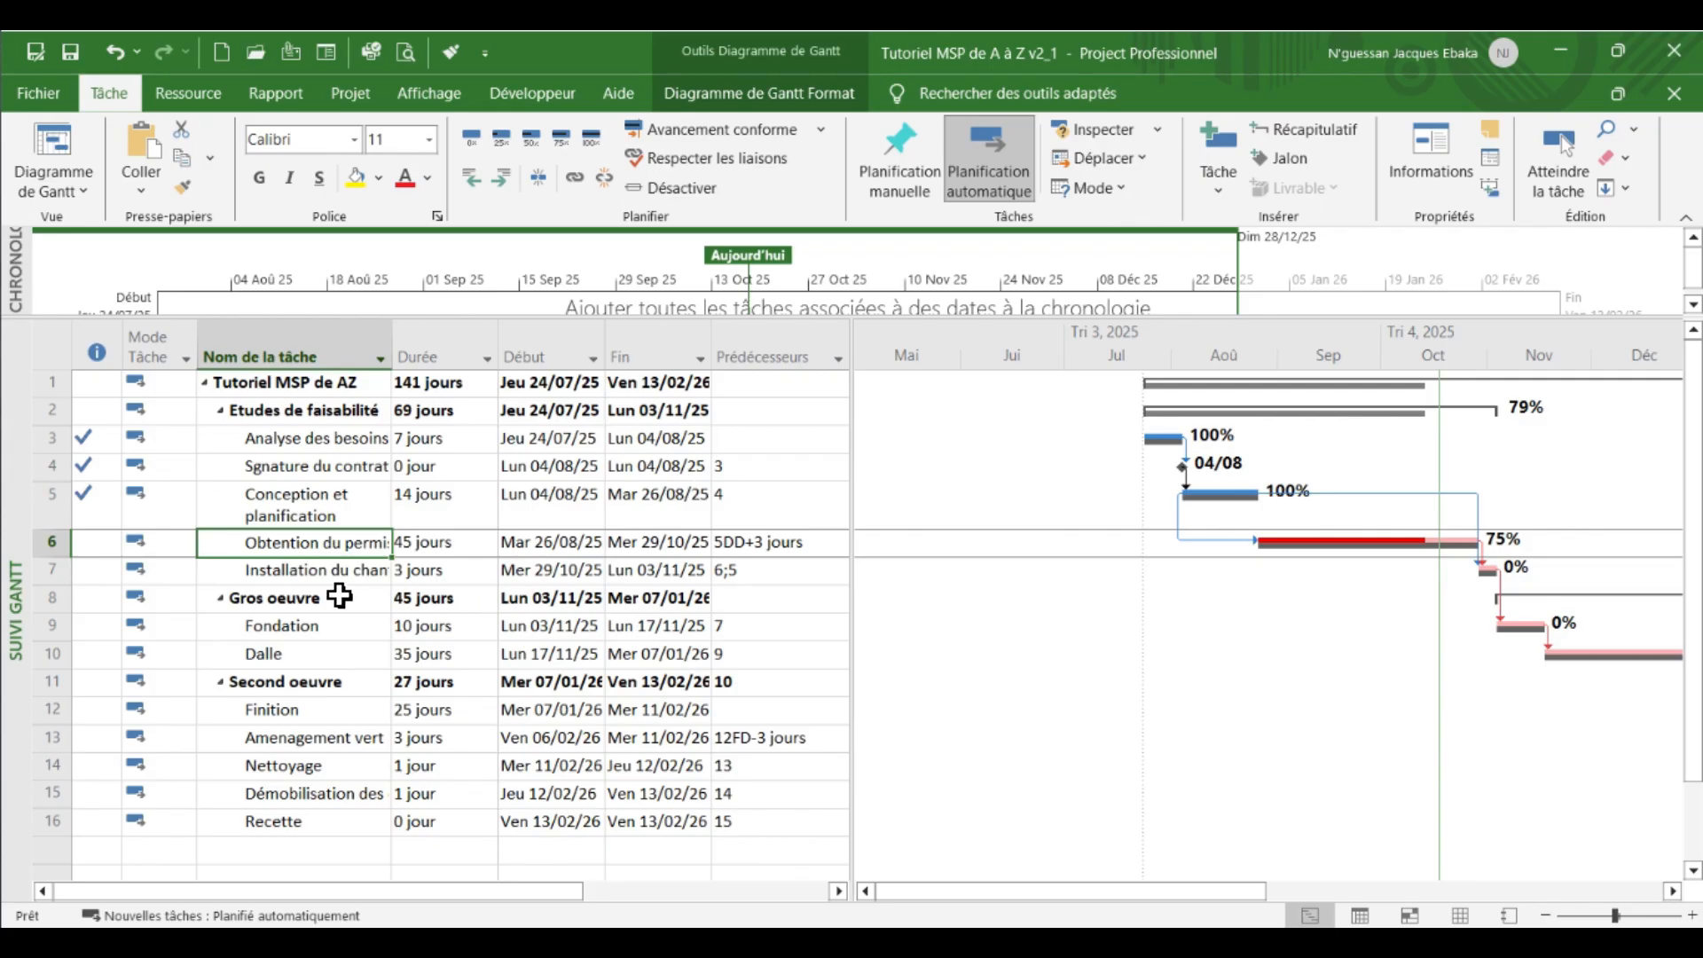
left_click(318, 572)
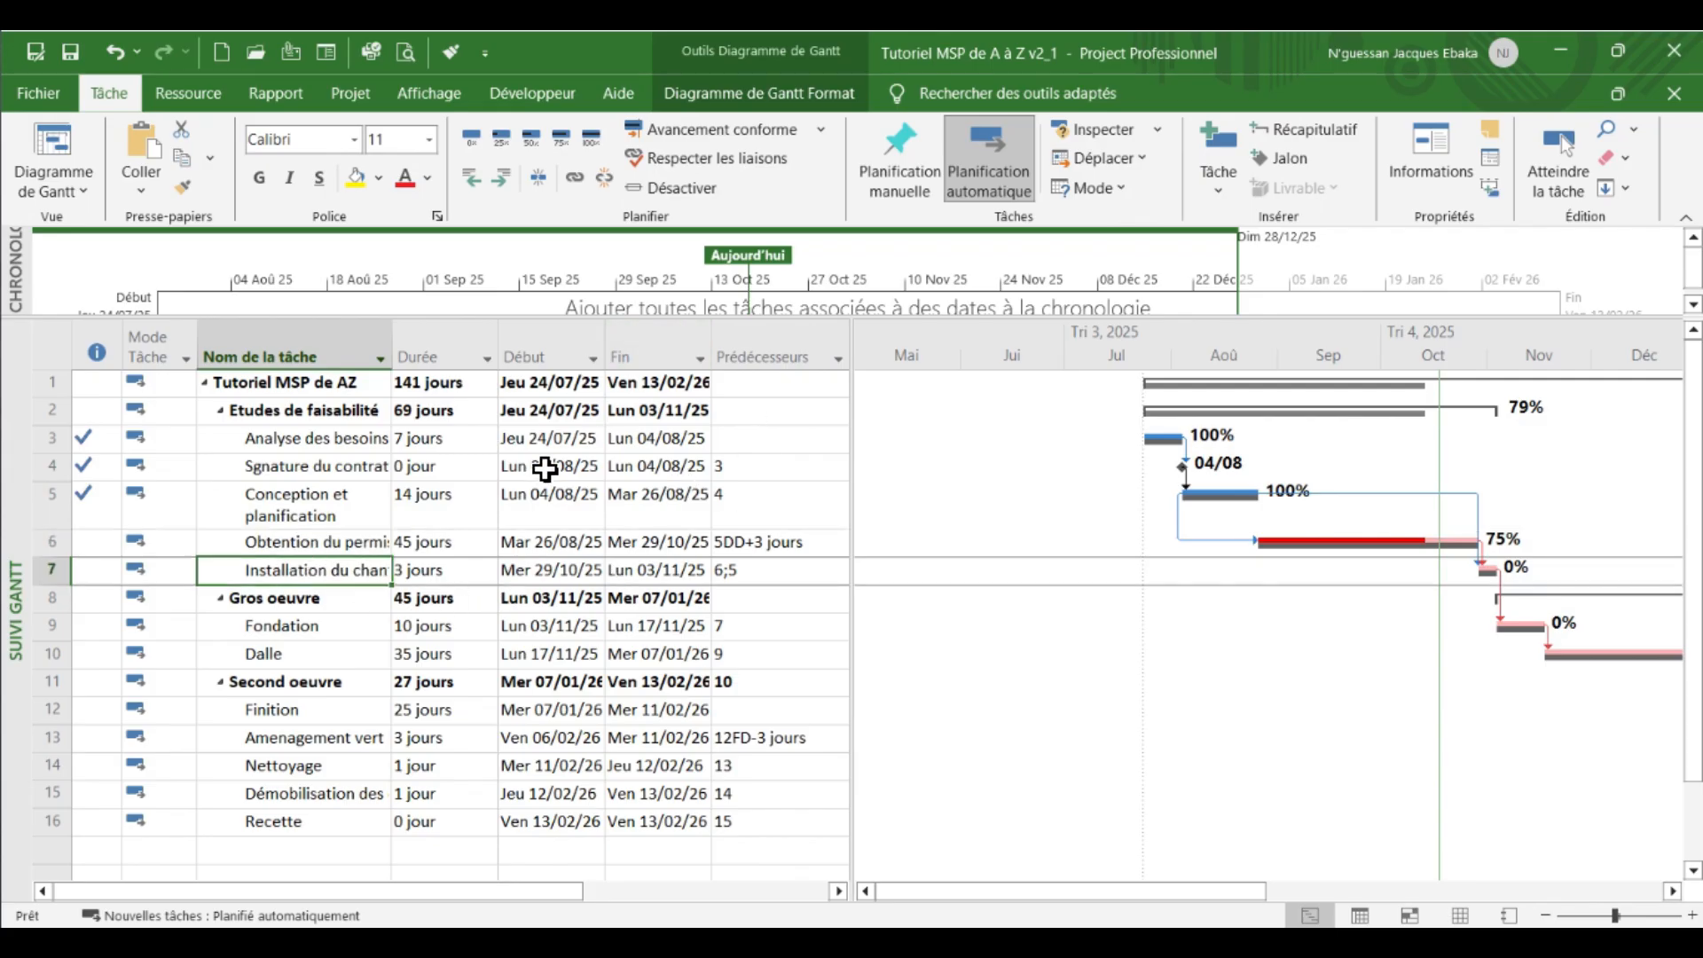
left_click(562, 139)
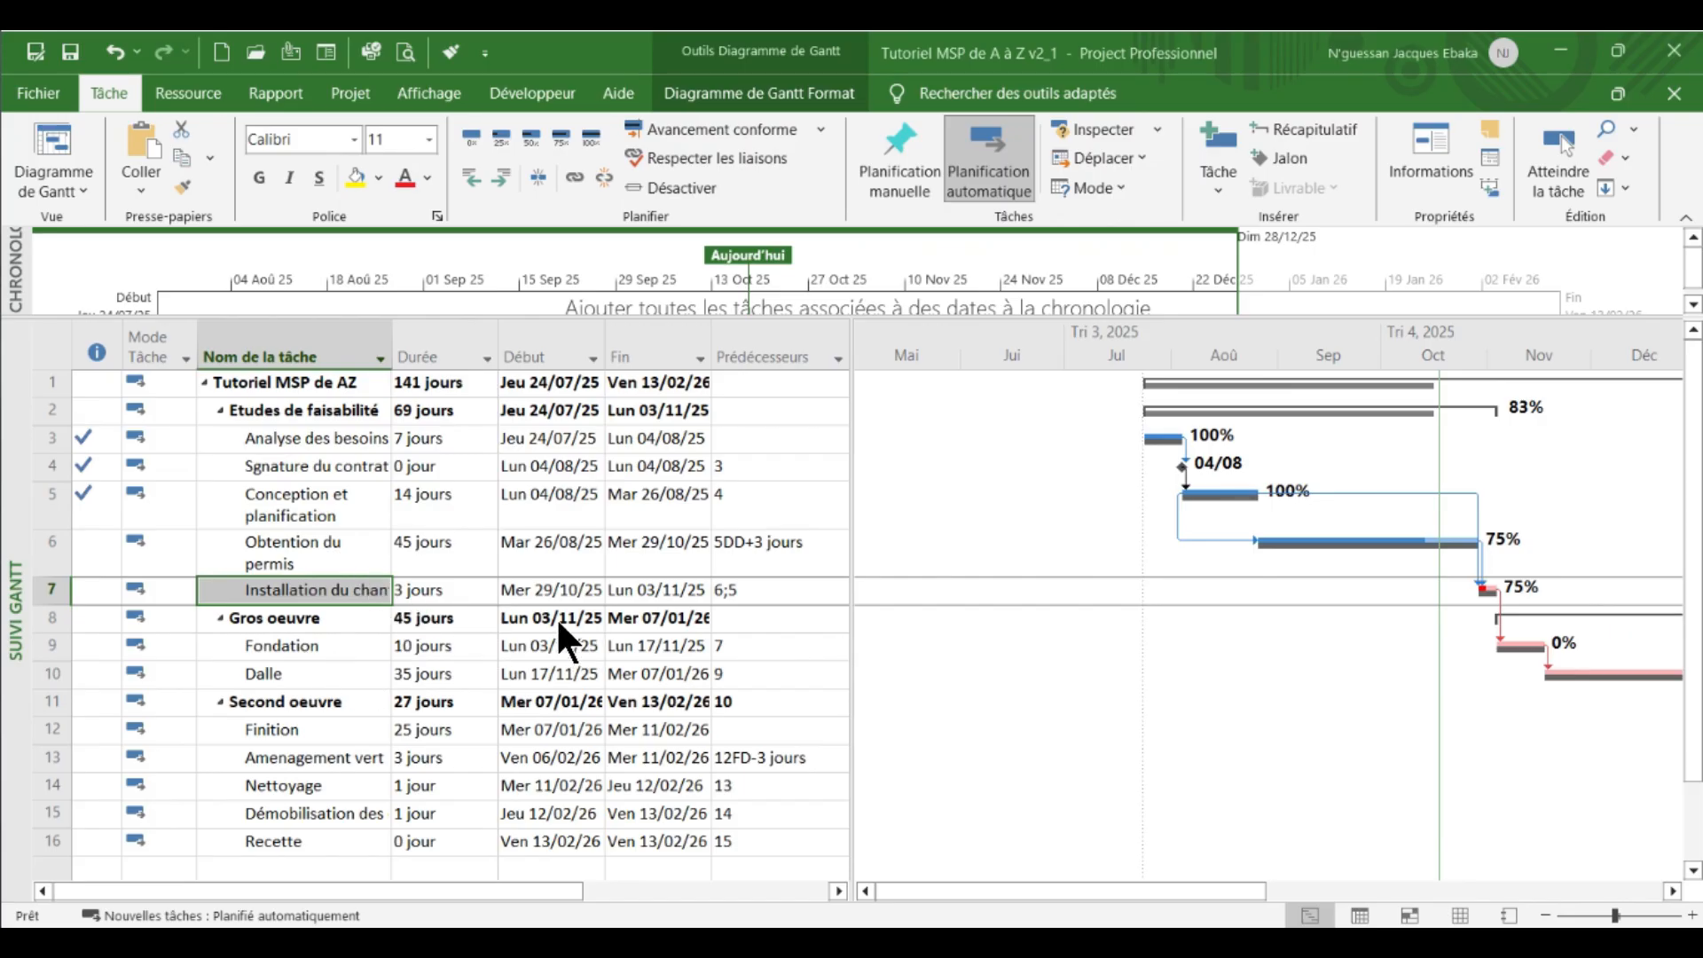
- Highlight the completed tasks in the tracking table with the predefined Tâches achevées highlight filter
left_click_drag(562, 891, 732, 890)
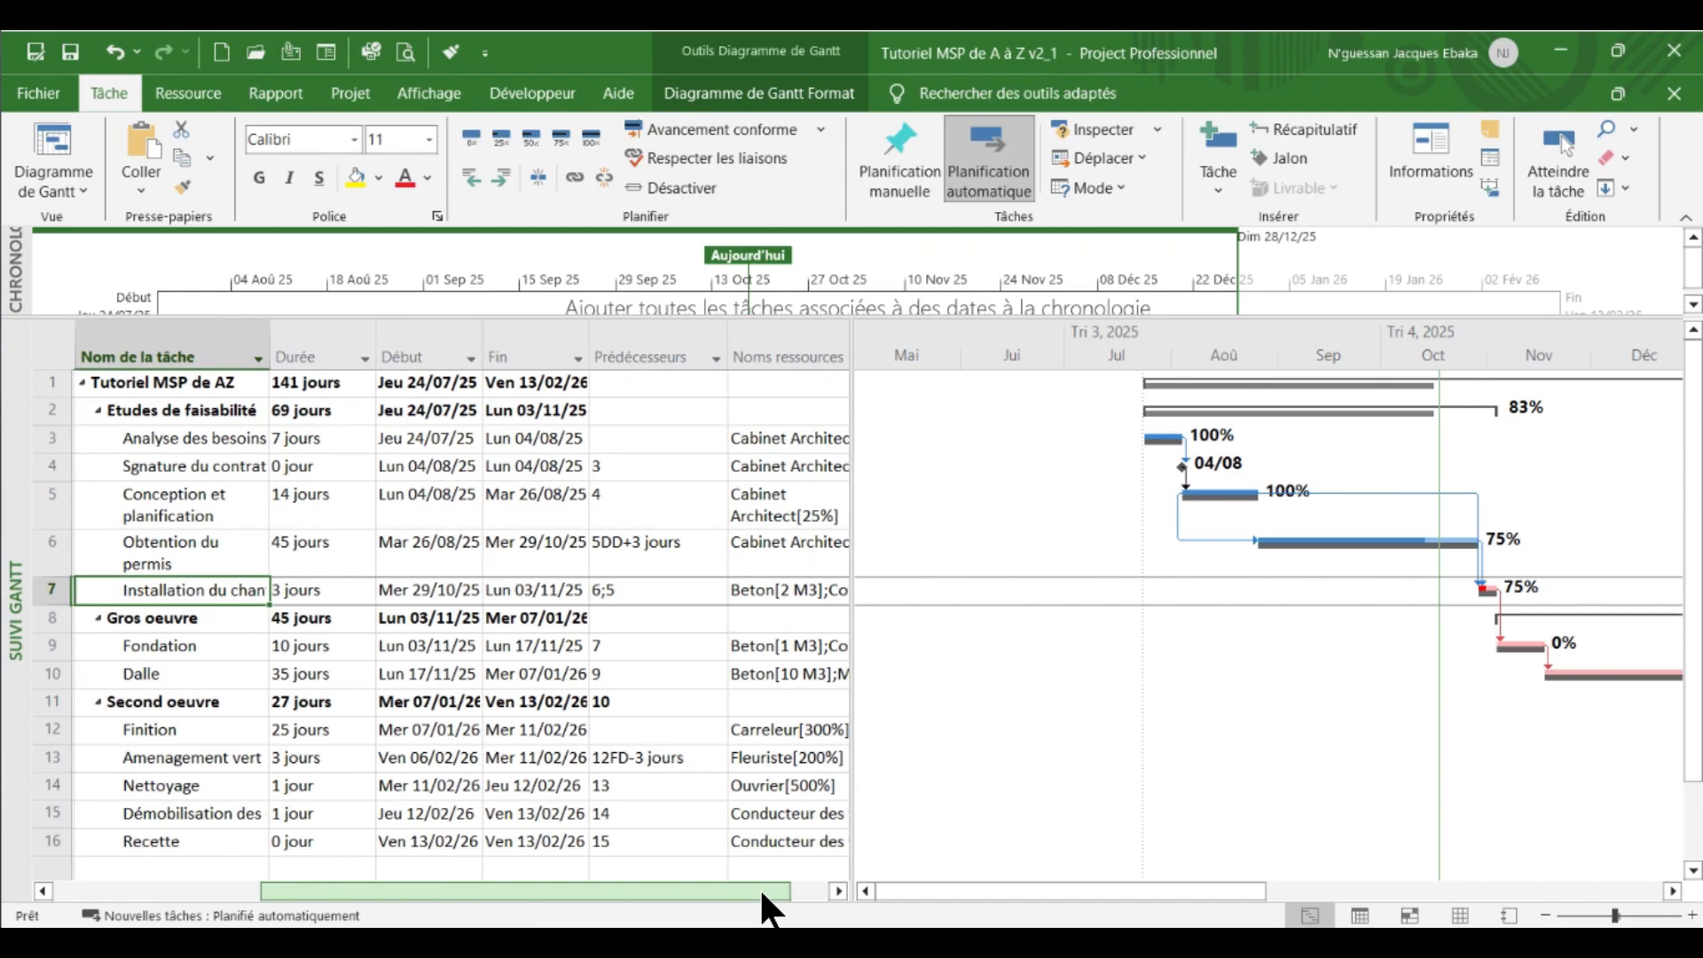
left_click_drag(1016, 889, 1188, 852)
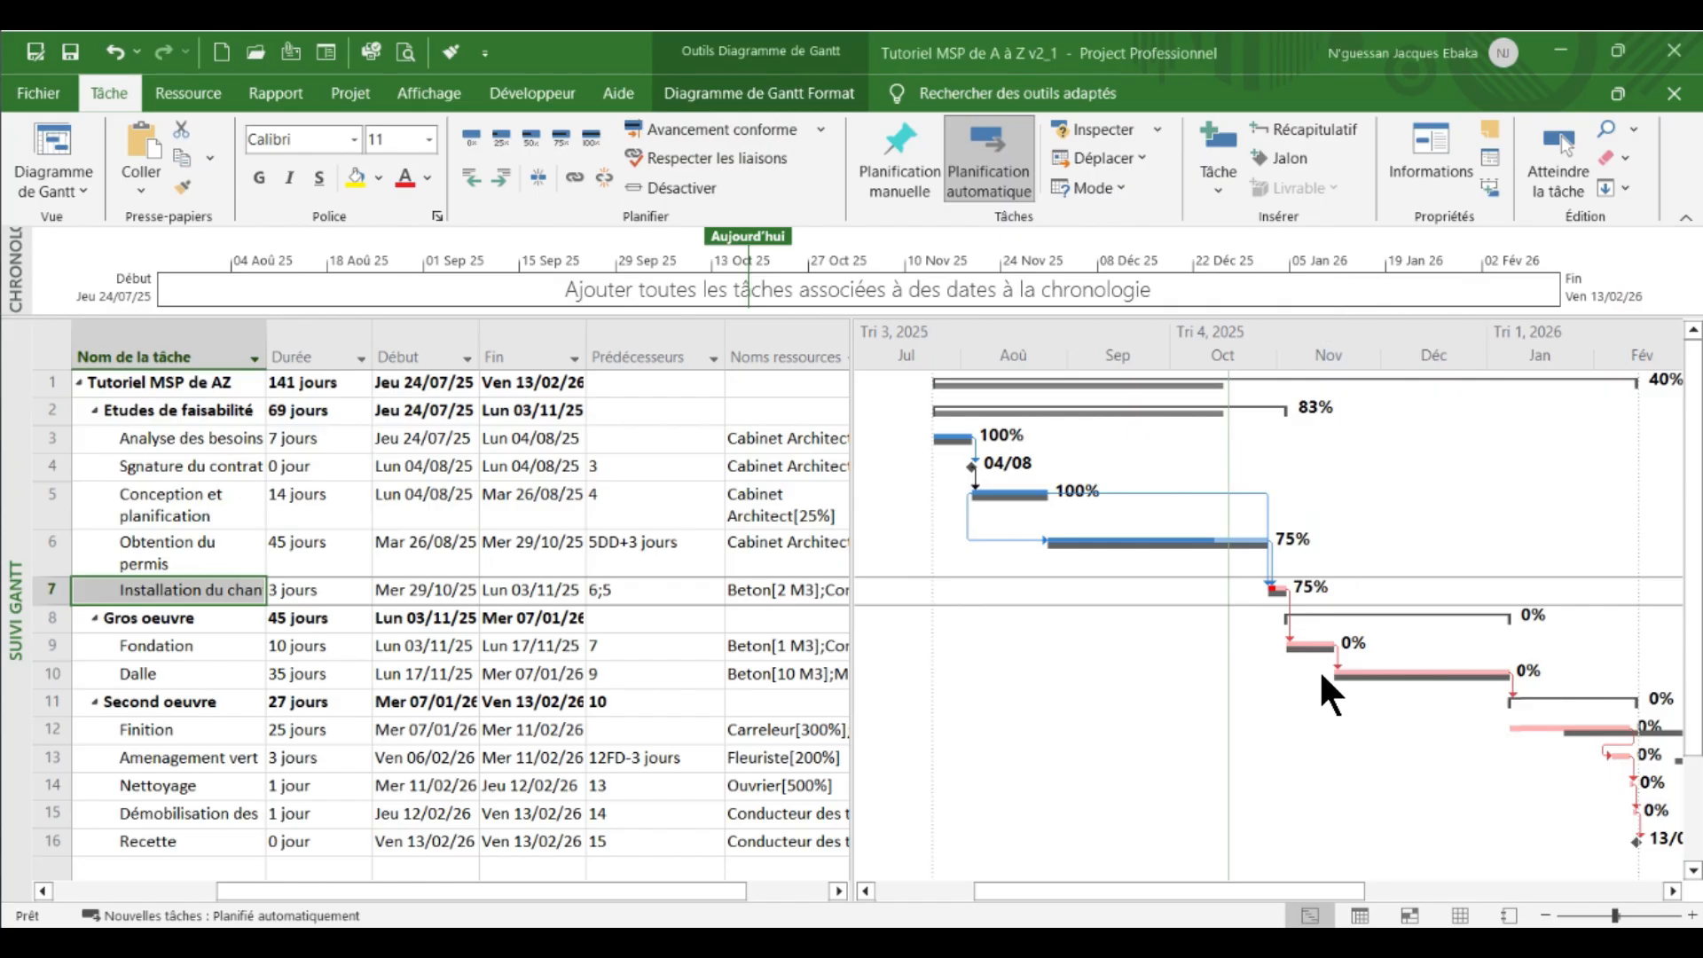
mouse_move(1215, 891)
left_mouse_down()
mouse_move(1422, 877)
mouse_move(1225, 883)
left_mouse_up()
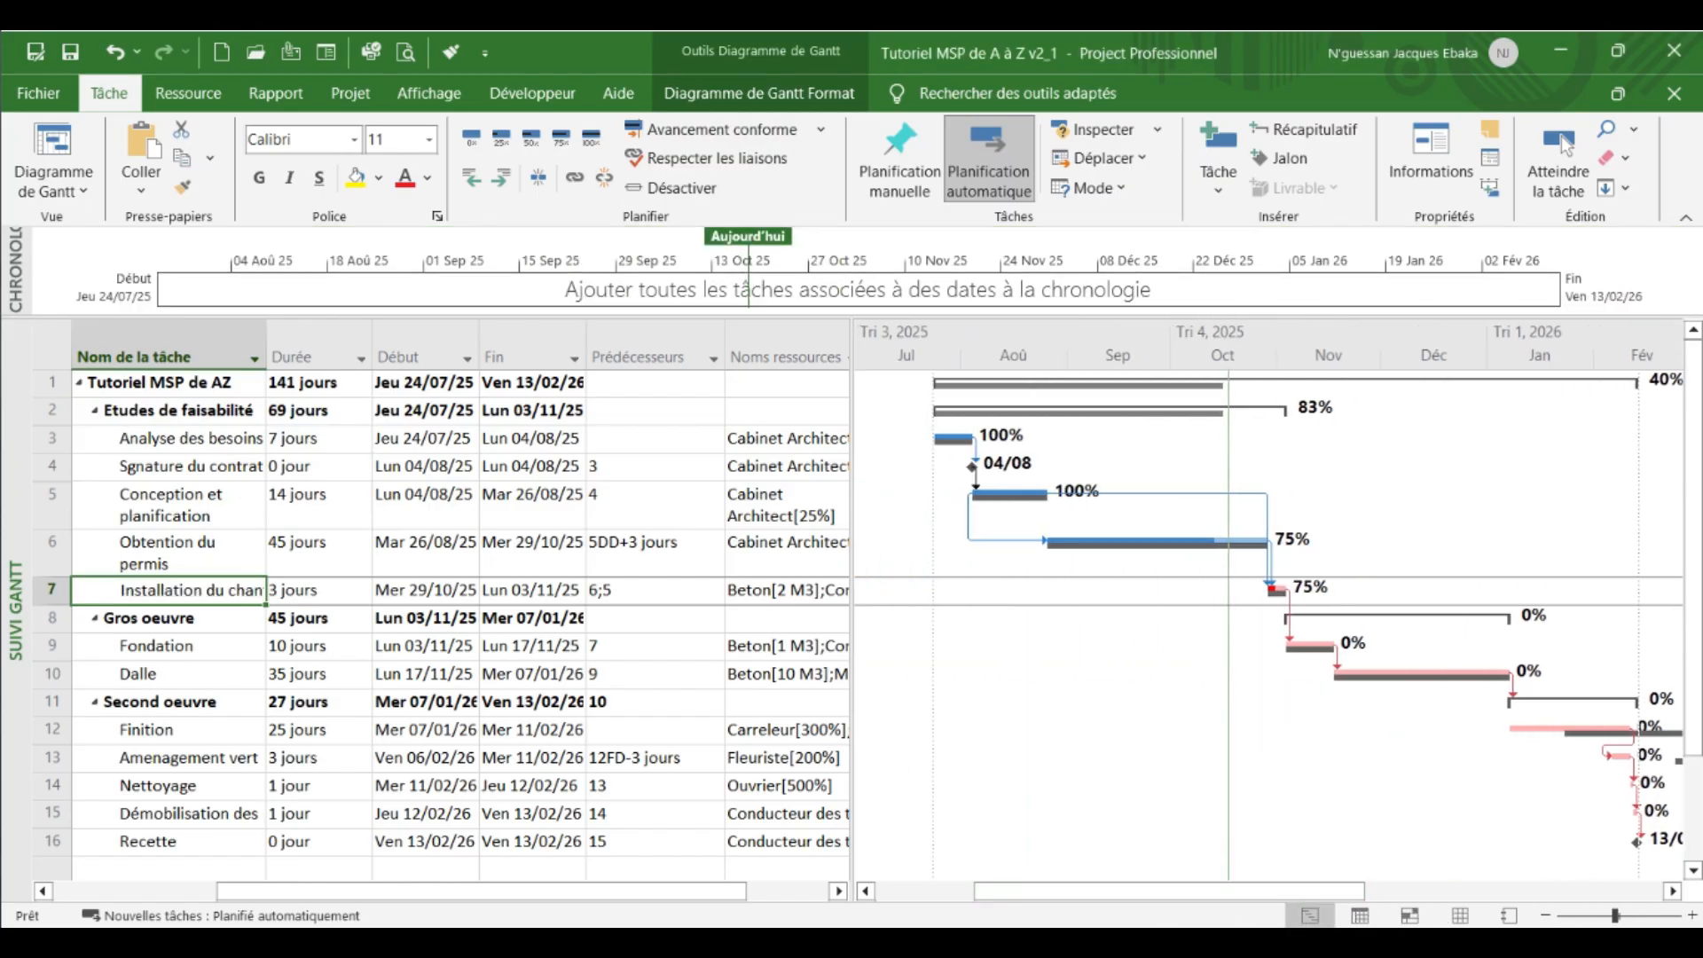
left_click_drag(1122, 894, 994, 897)
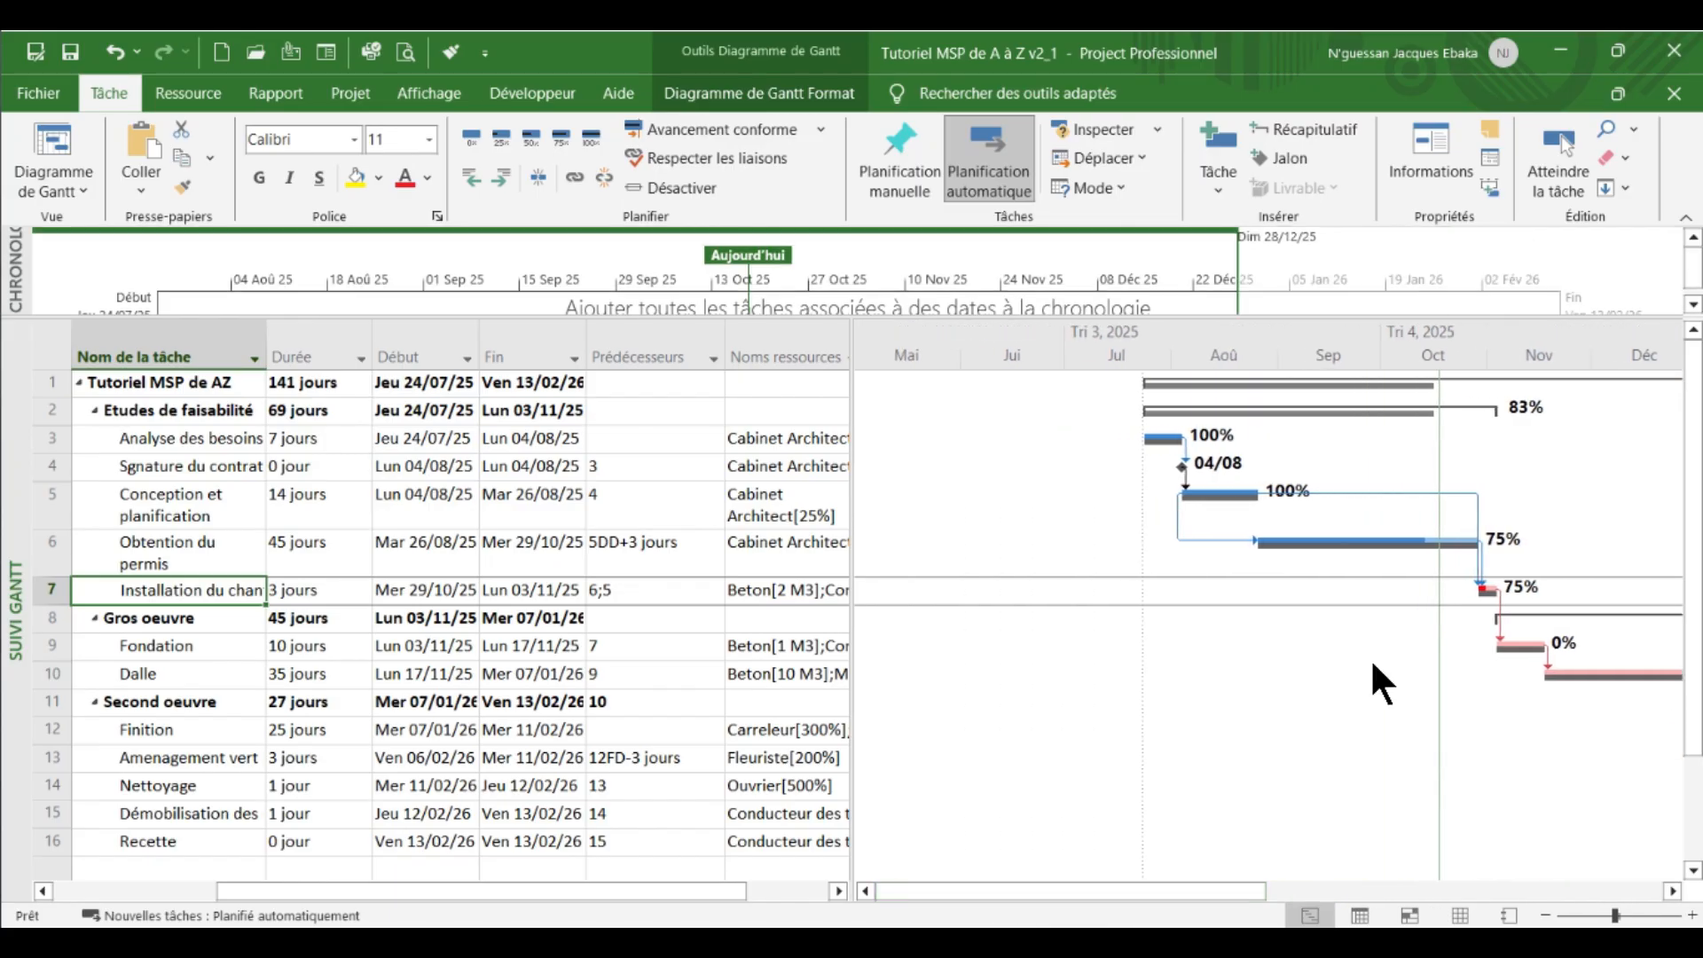
left_click(747, 85)
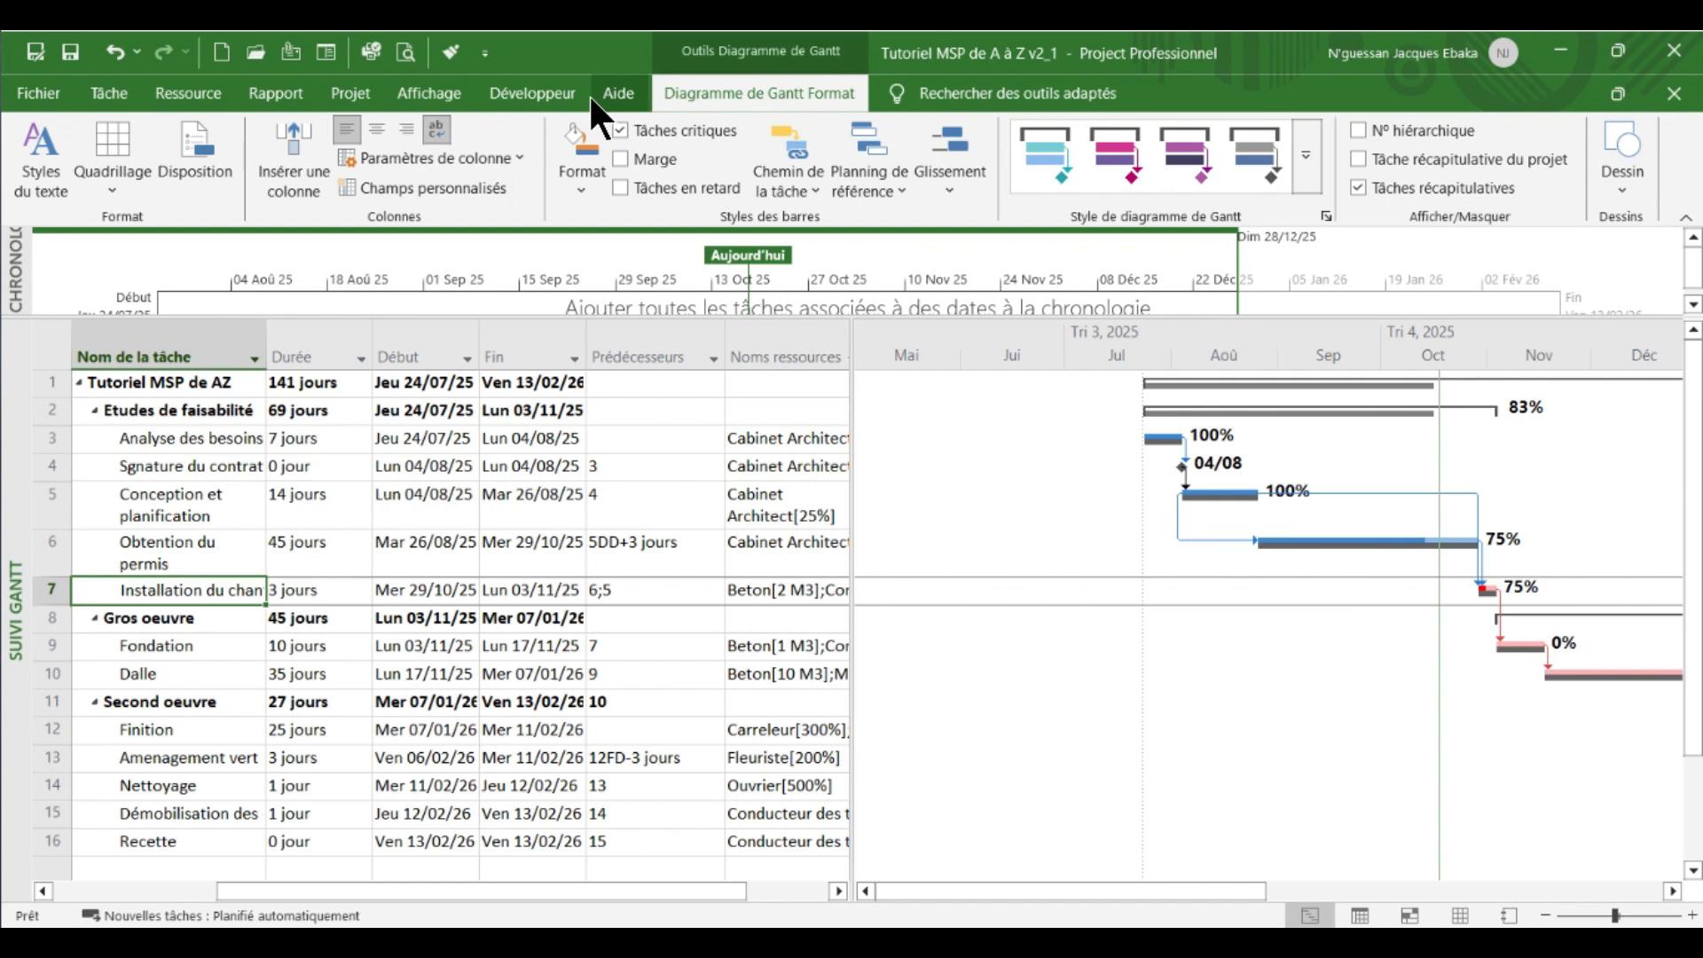
left_click(439, 93)
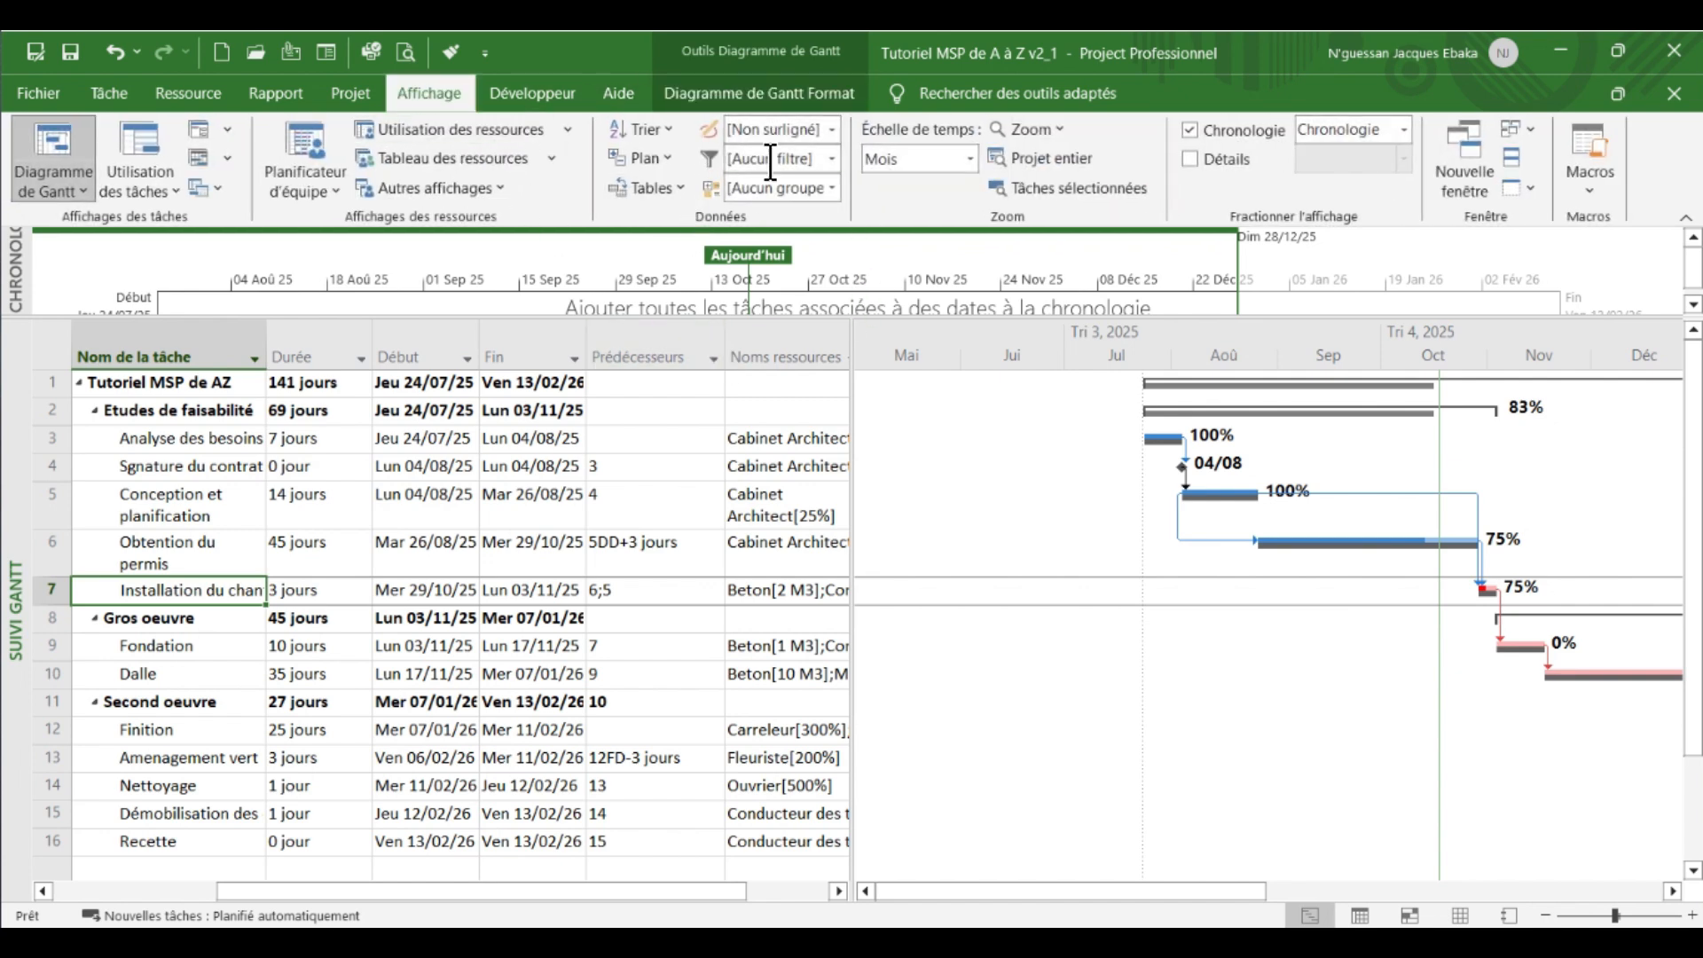
left_click(830, 133)
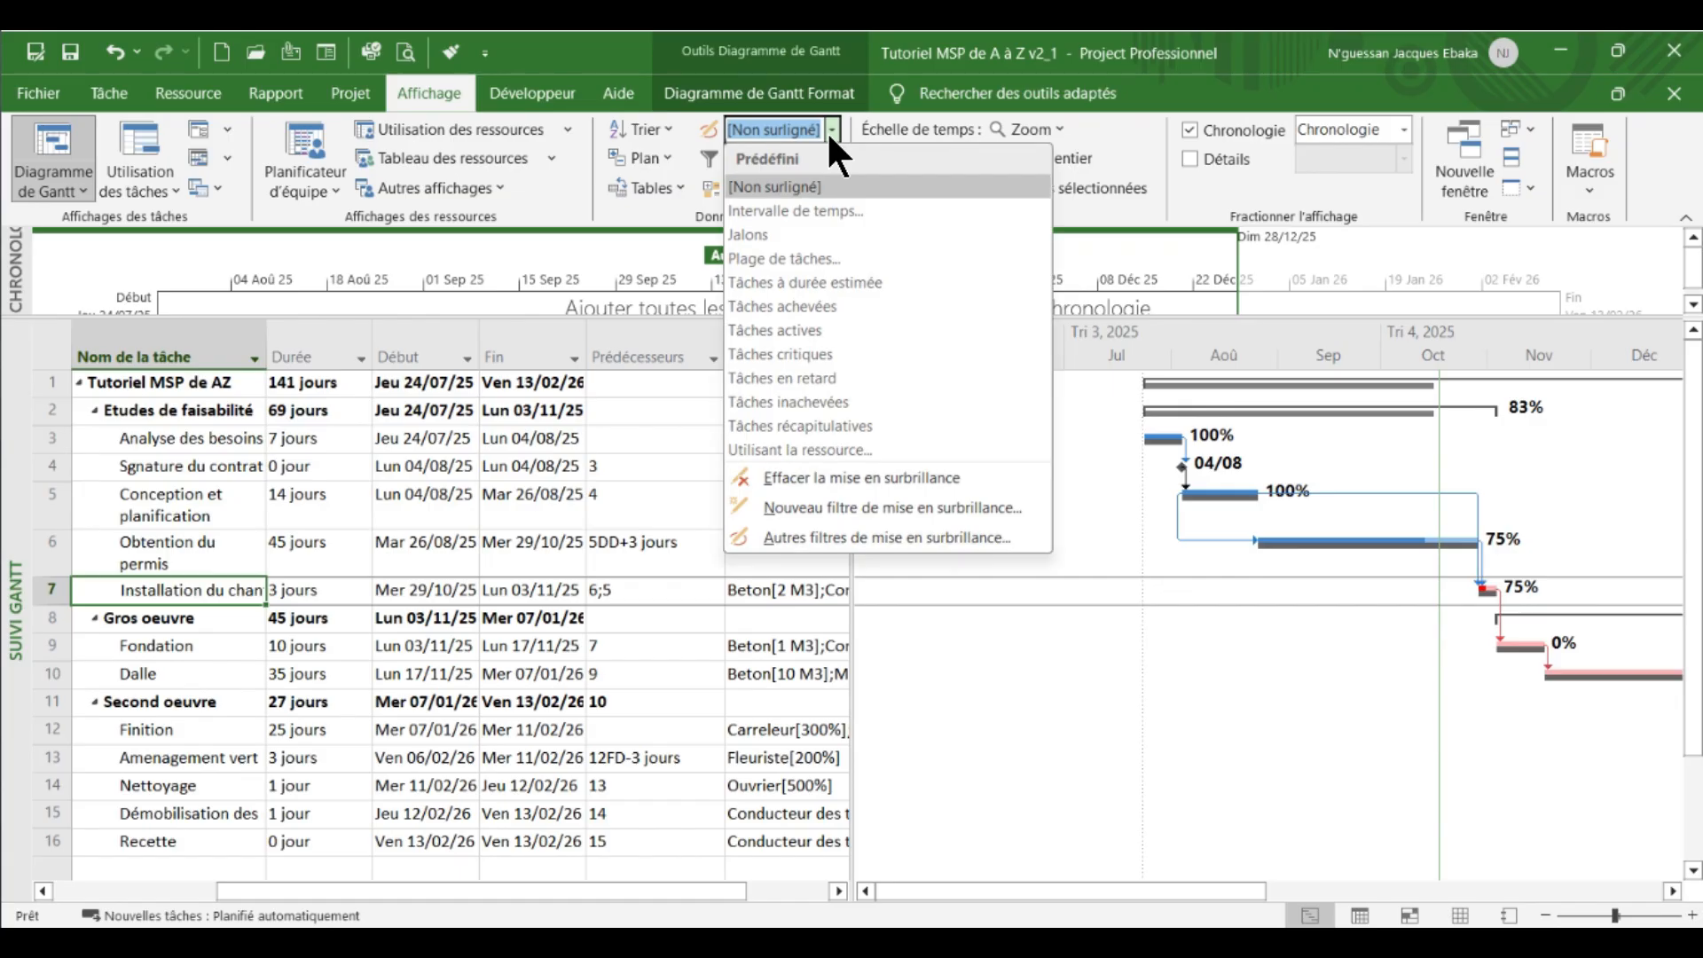
left_click(780, 306)
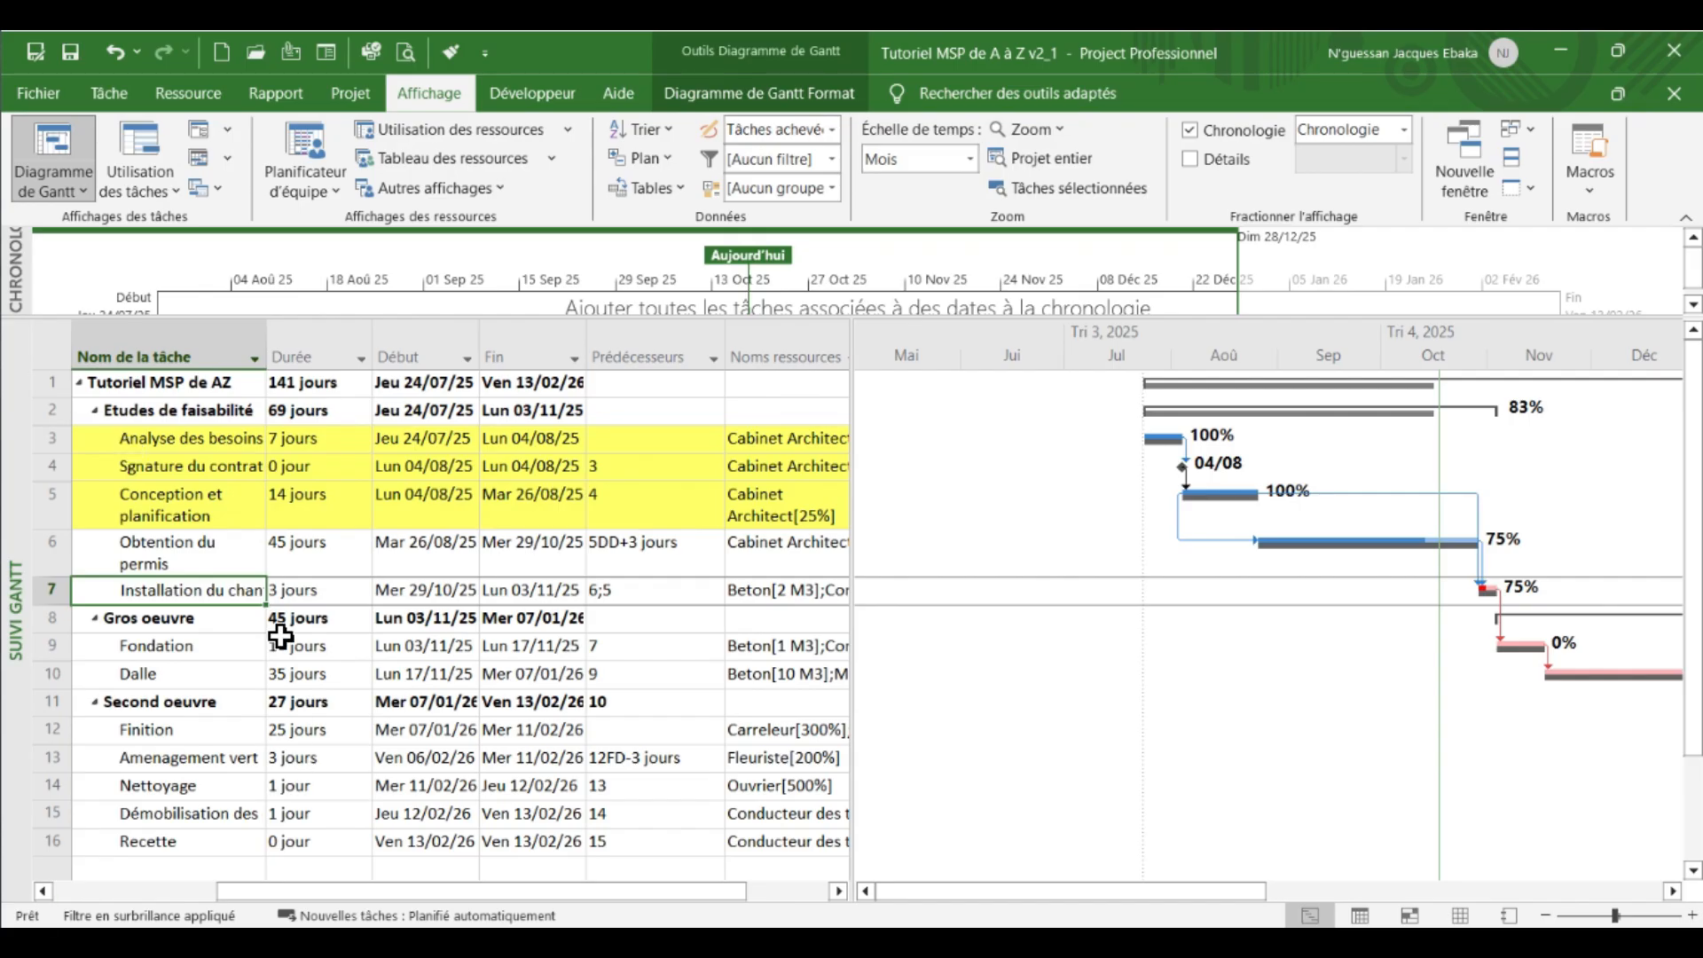
- Highlight the late tasks in the tracking table with the predefined Tâches en retard highlight filter
scroll(471, 666, "down", 3)
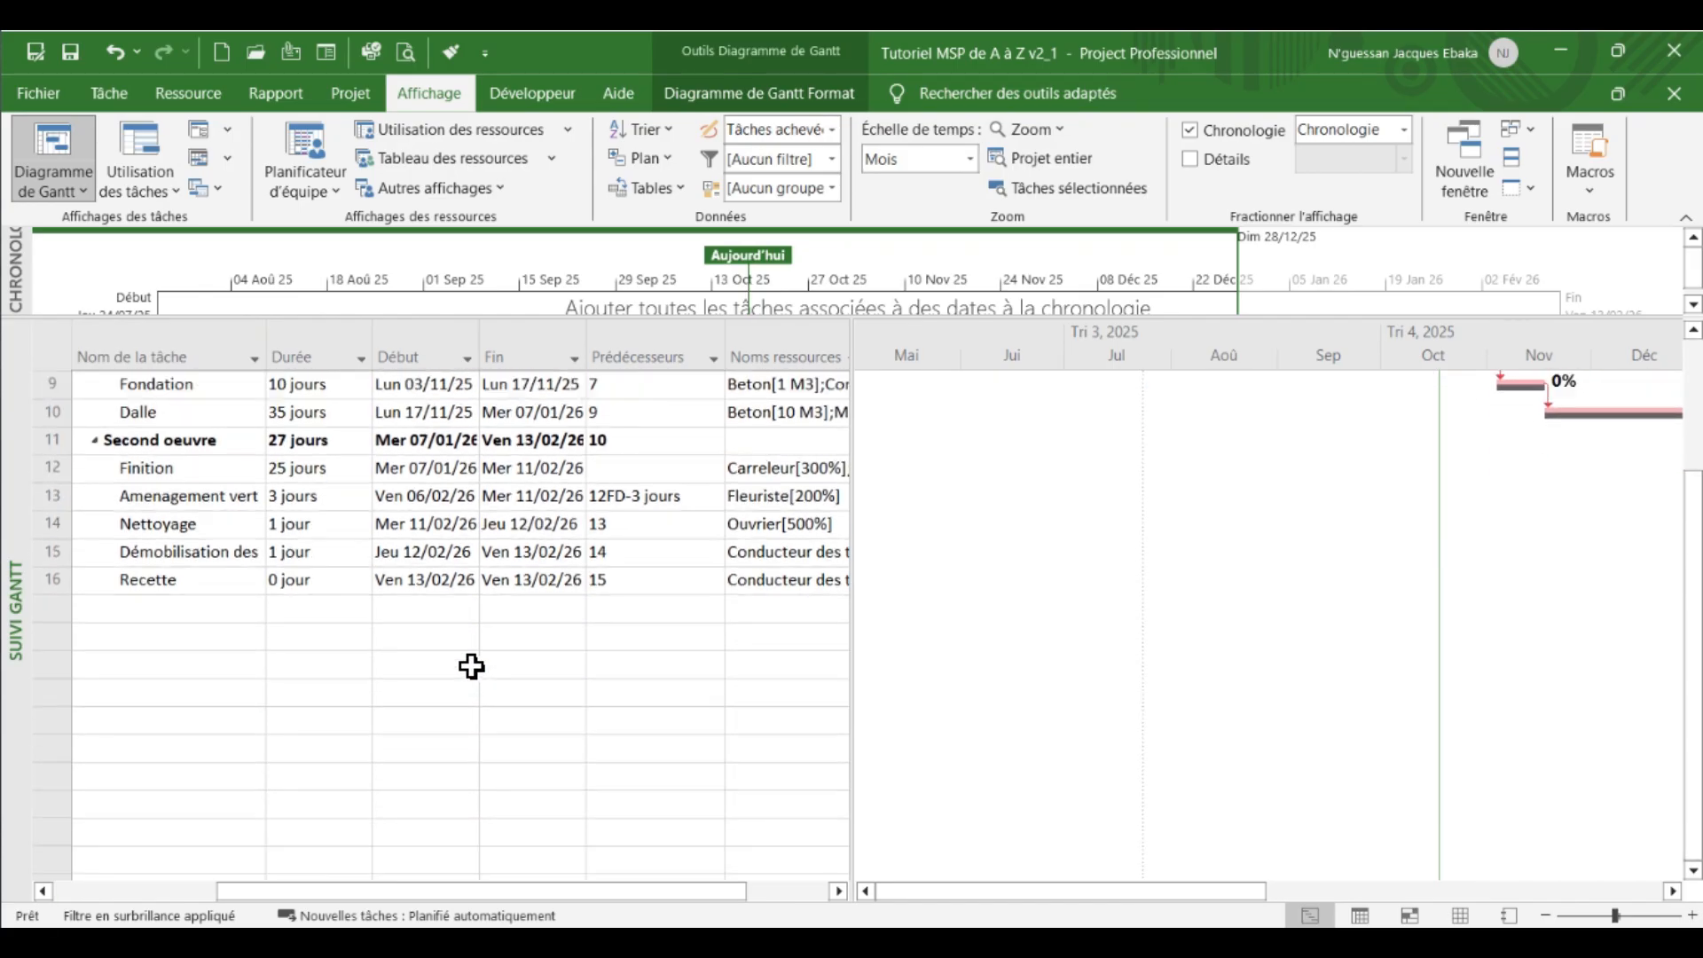
scroll(472, 665, "up", 3)
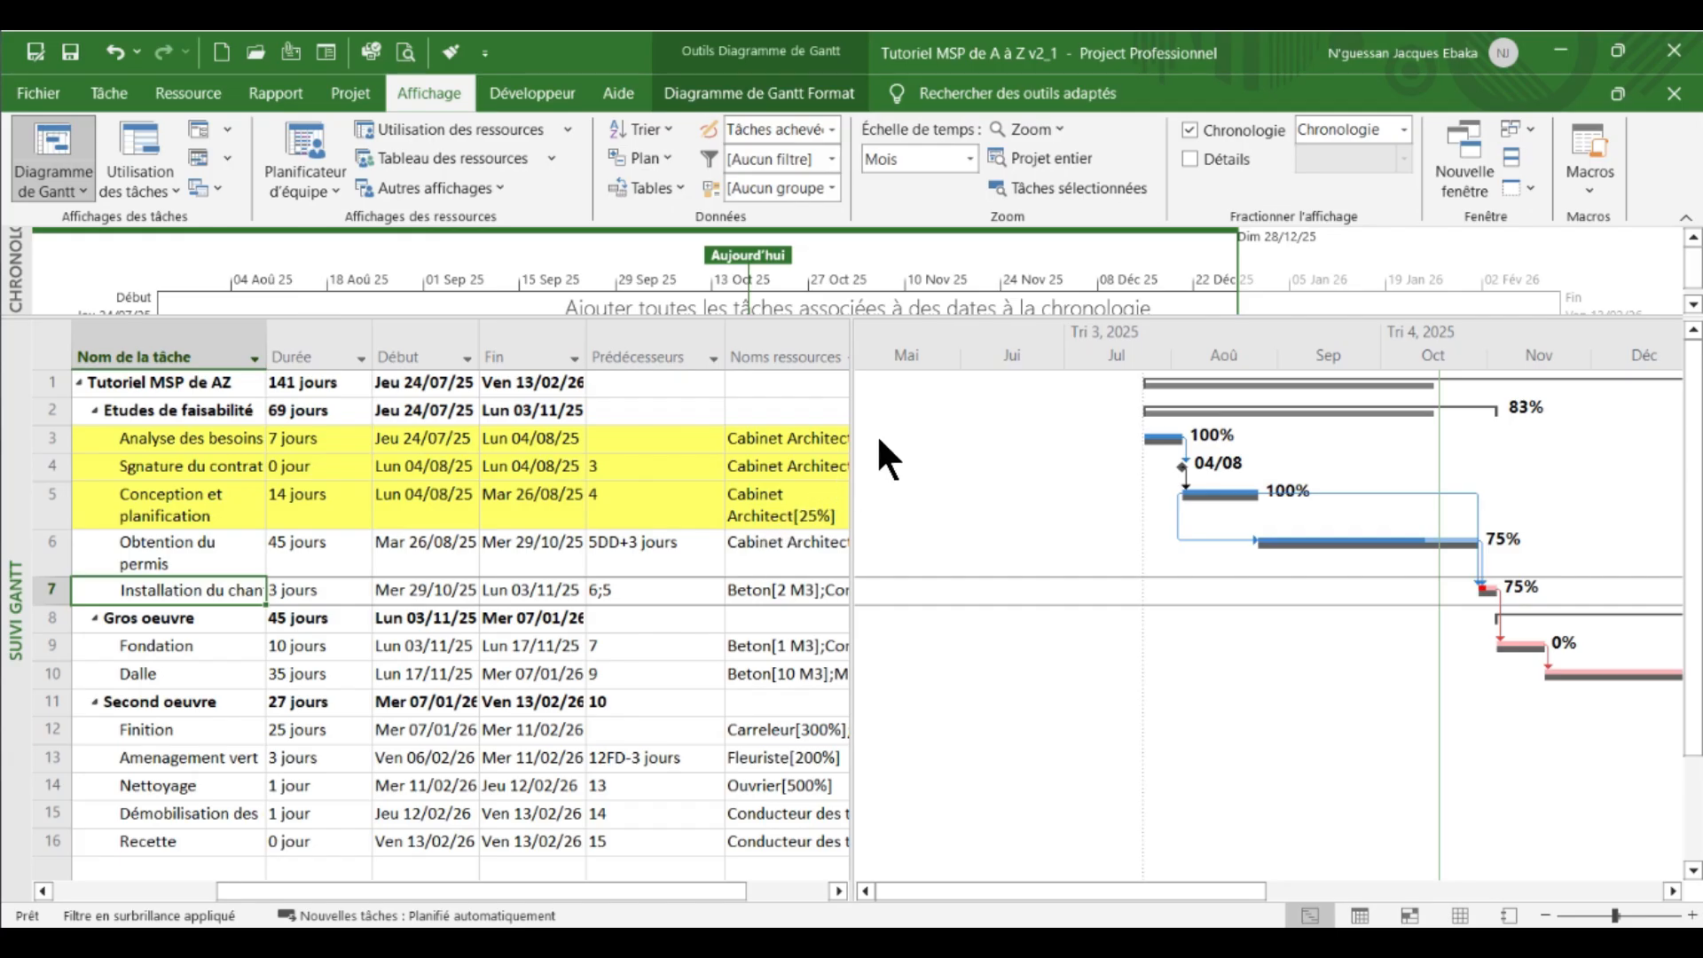
left_click(833, 129)
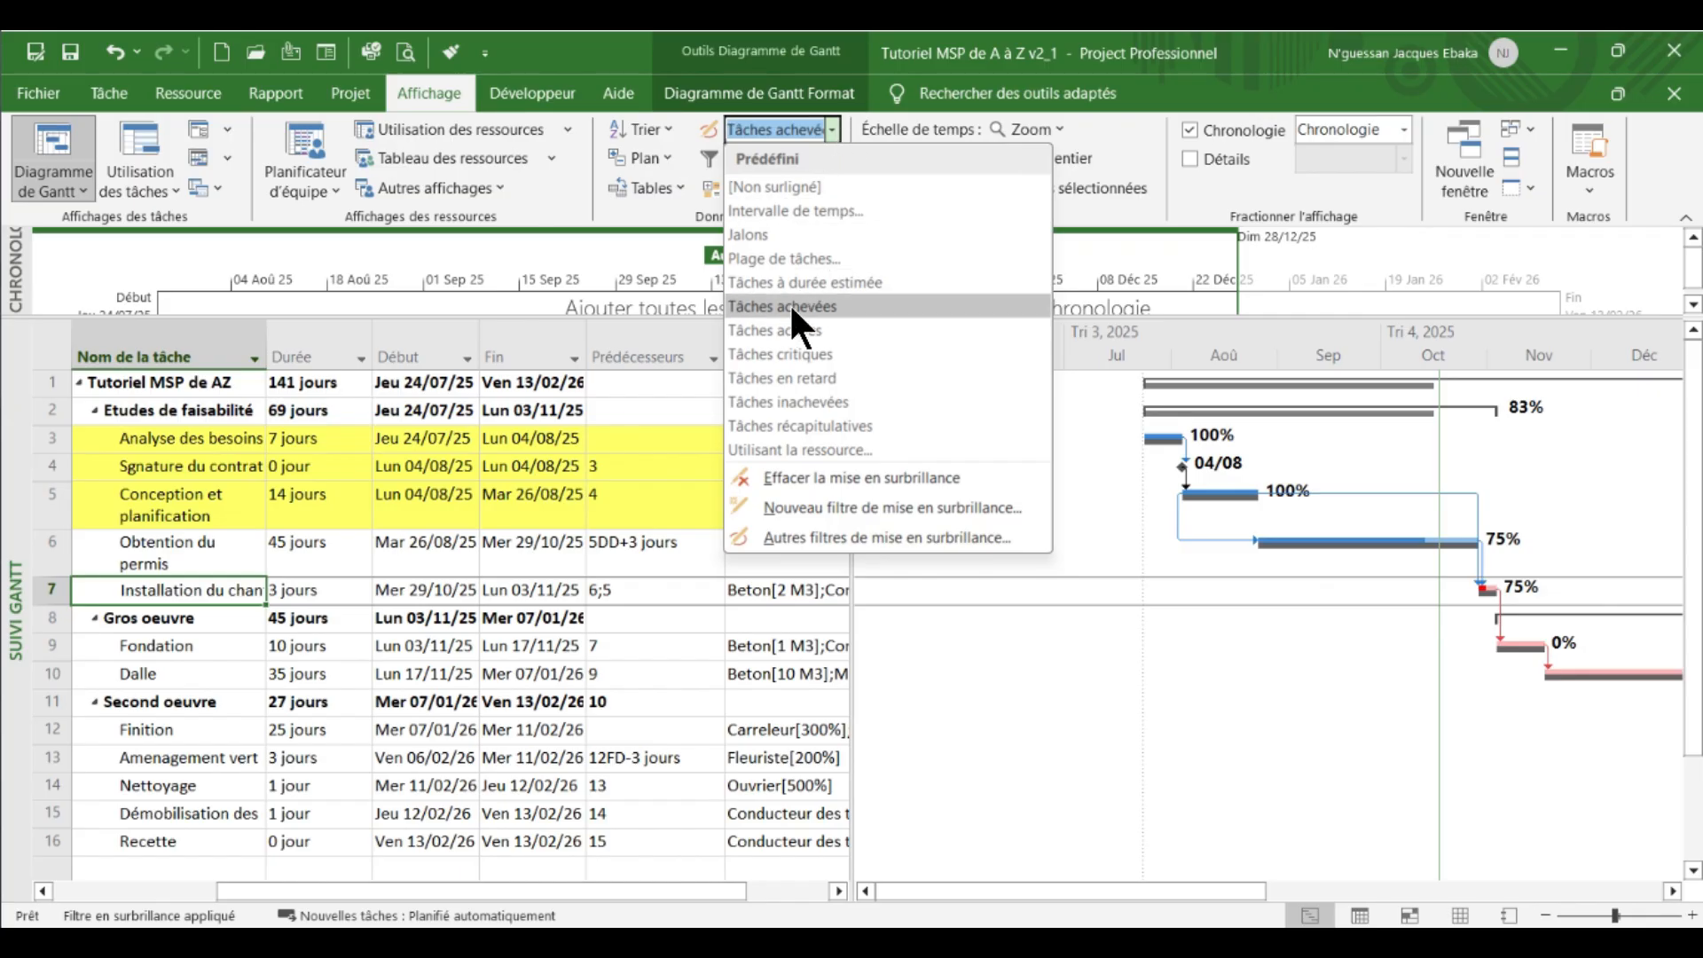
left_click(759, 378)
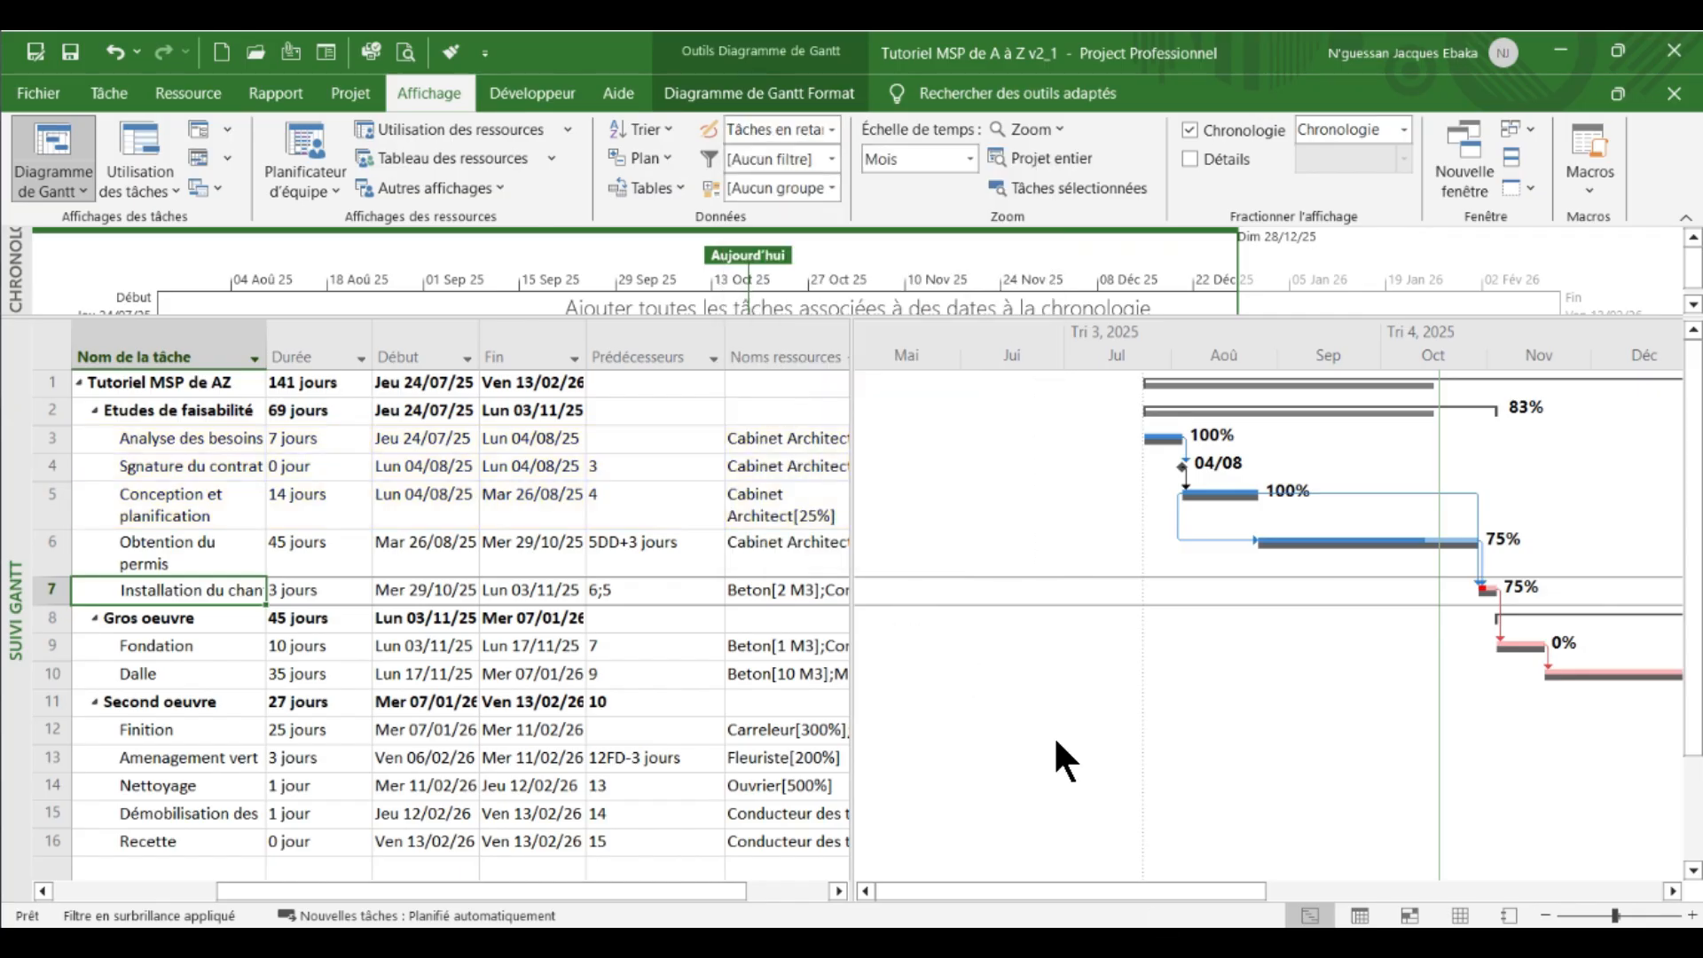
left_click_drag(1126, 892, 1073, 902)
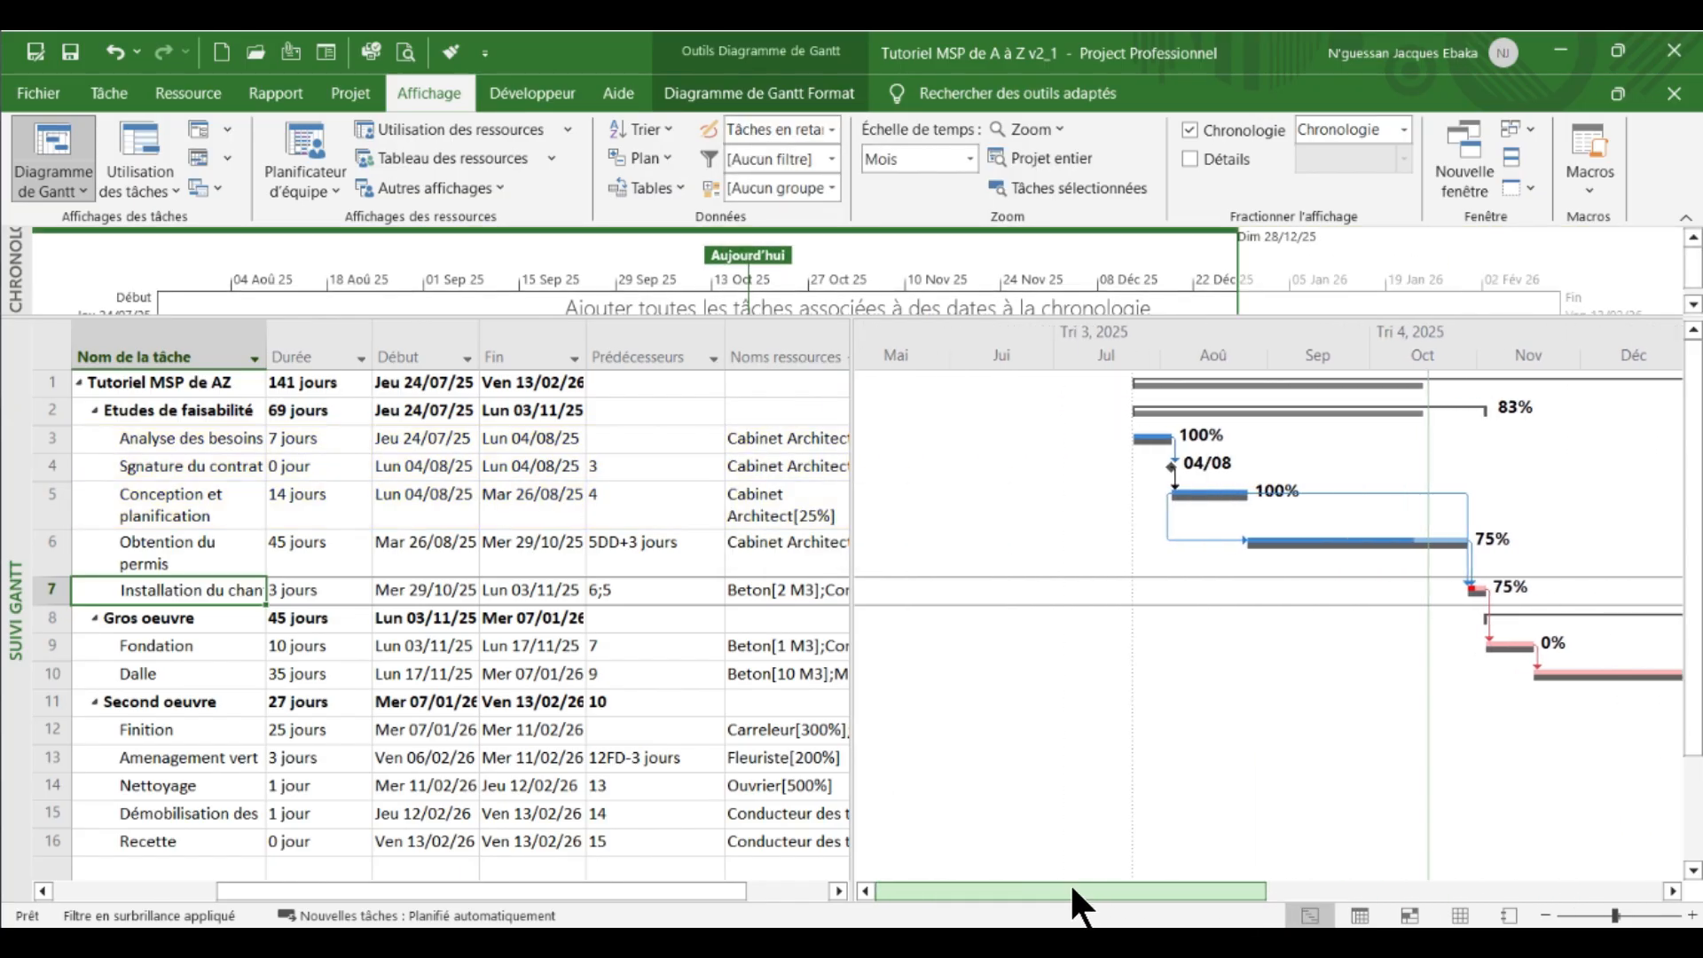
- Switch the highlight filter to Tâches récapitulatives to highlight the summary tasks across the table
left_click(832, 131)
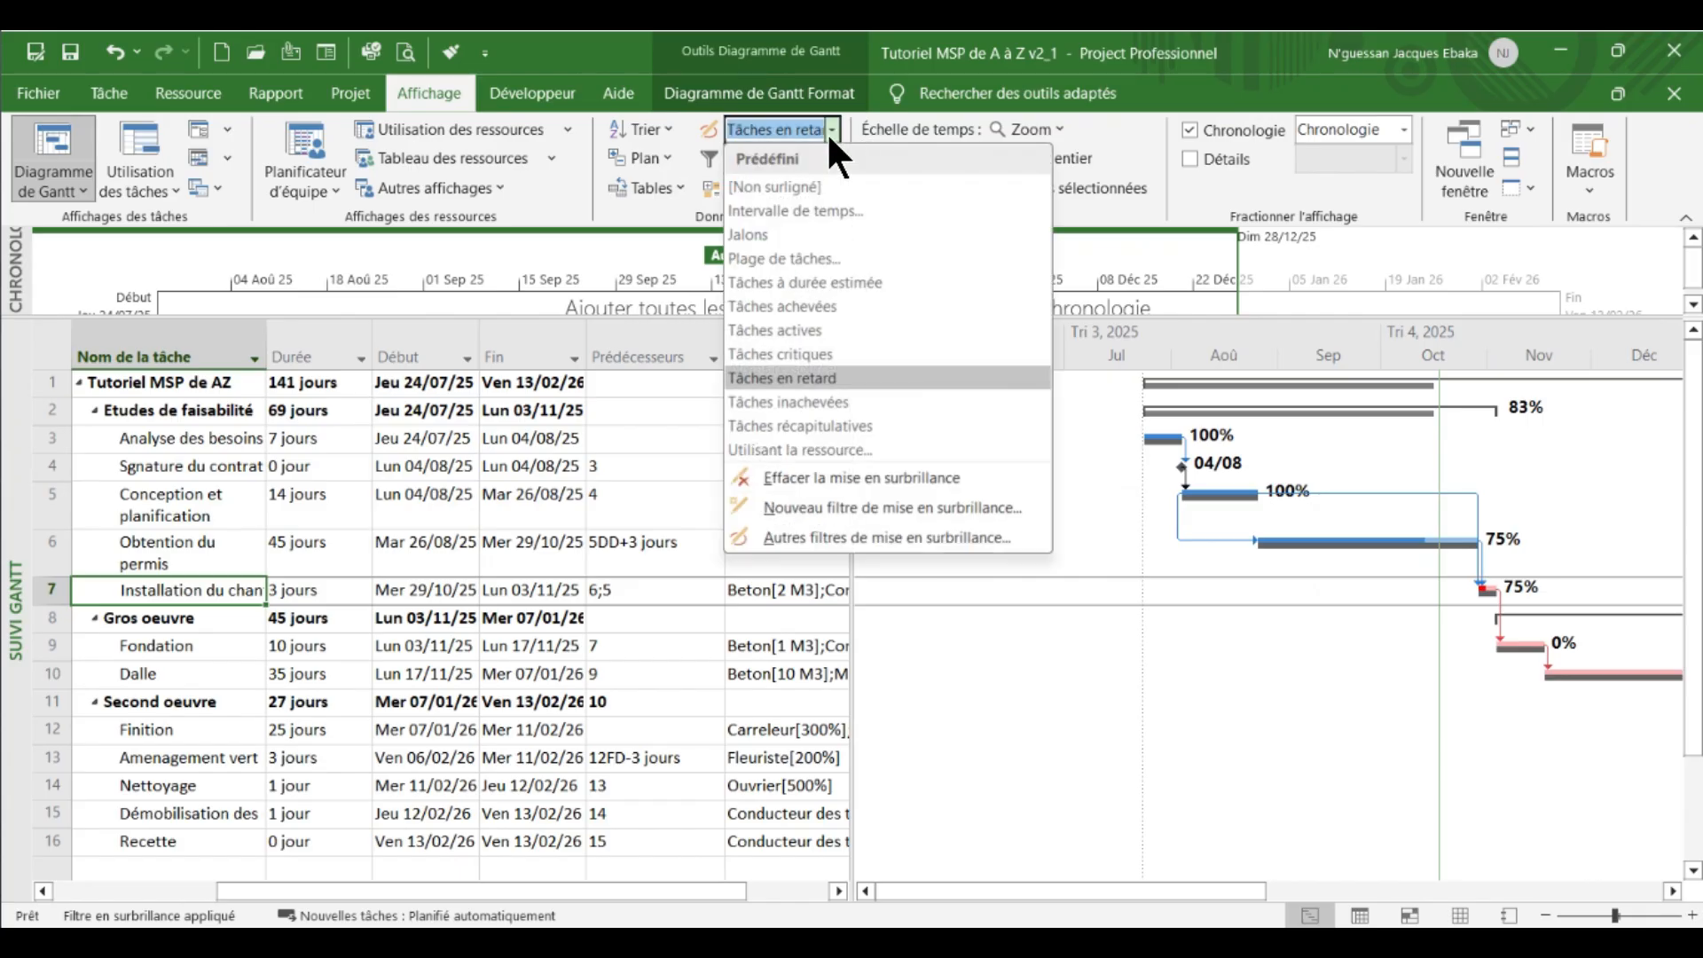
left_click(812, 426)
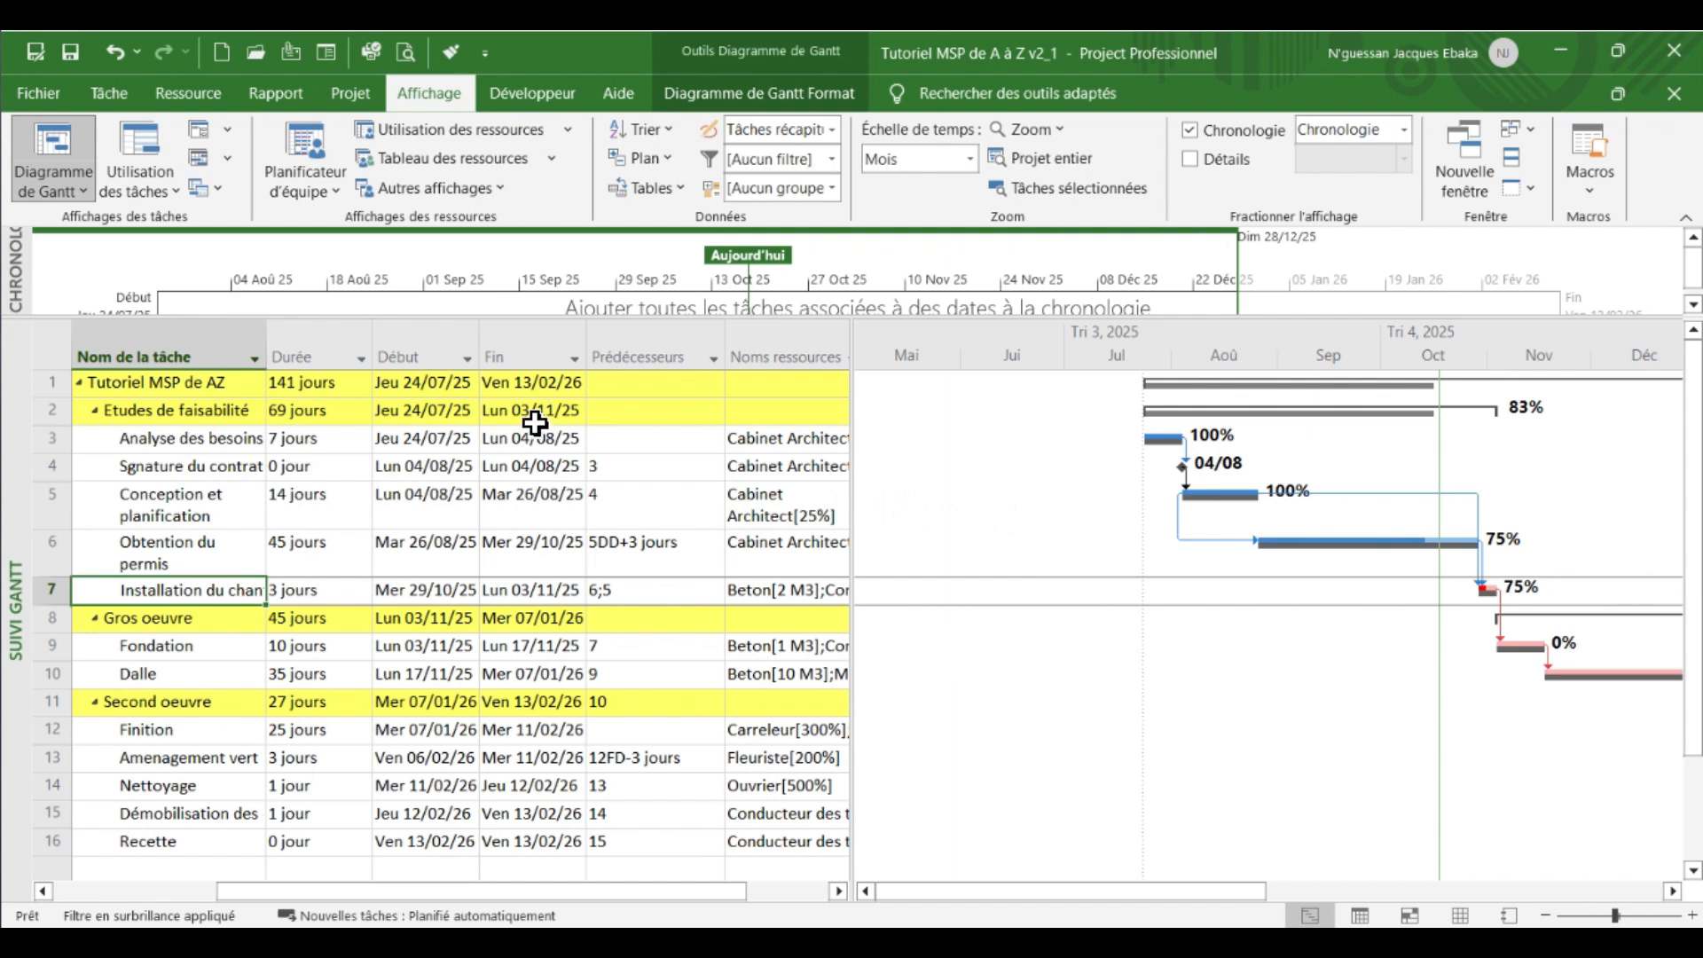
scroll(384, 621, "down", 2)
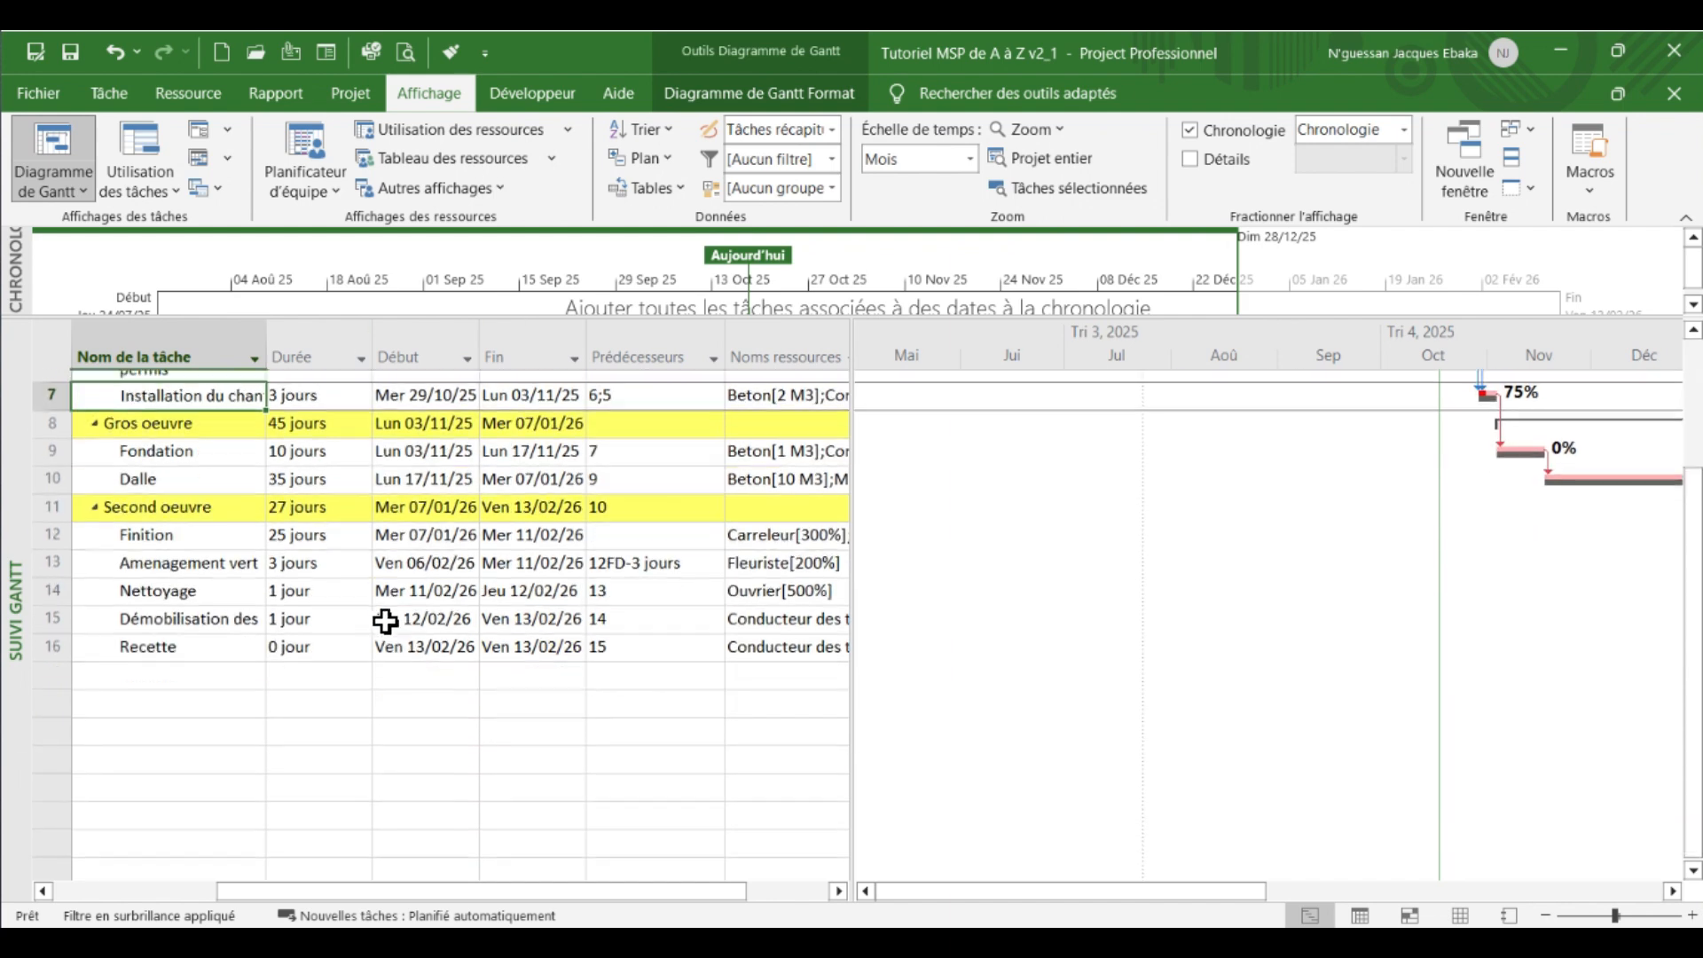
scroll(384, 621, "up", 2)
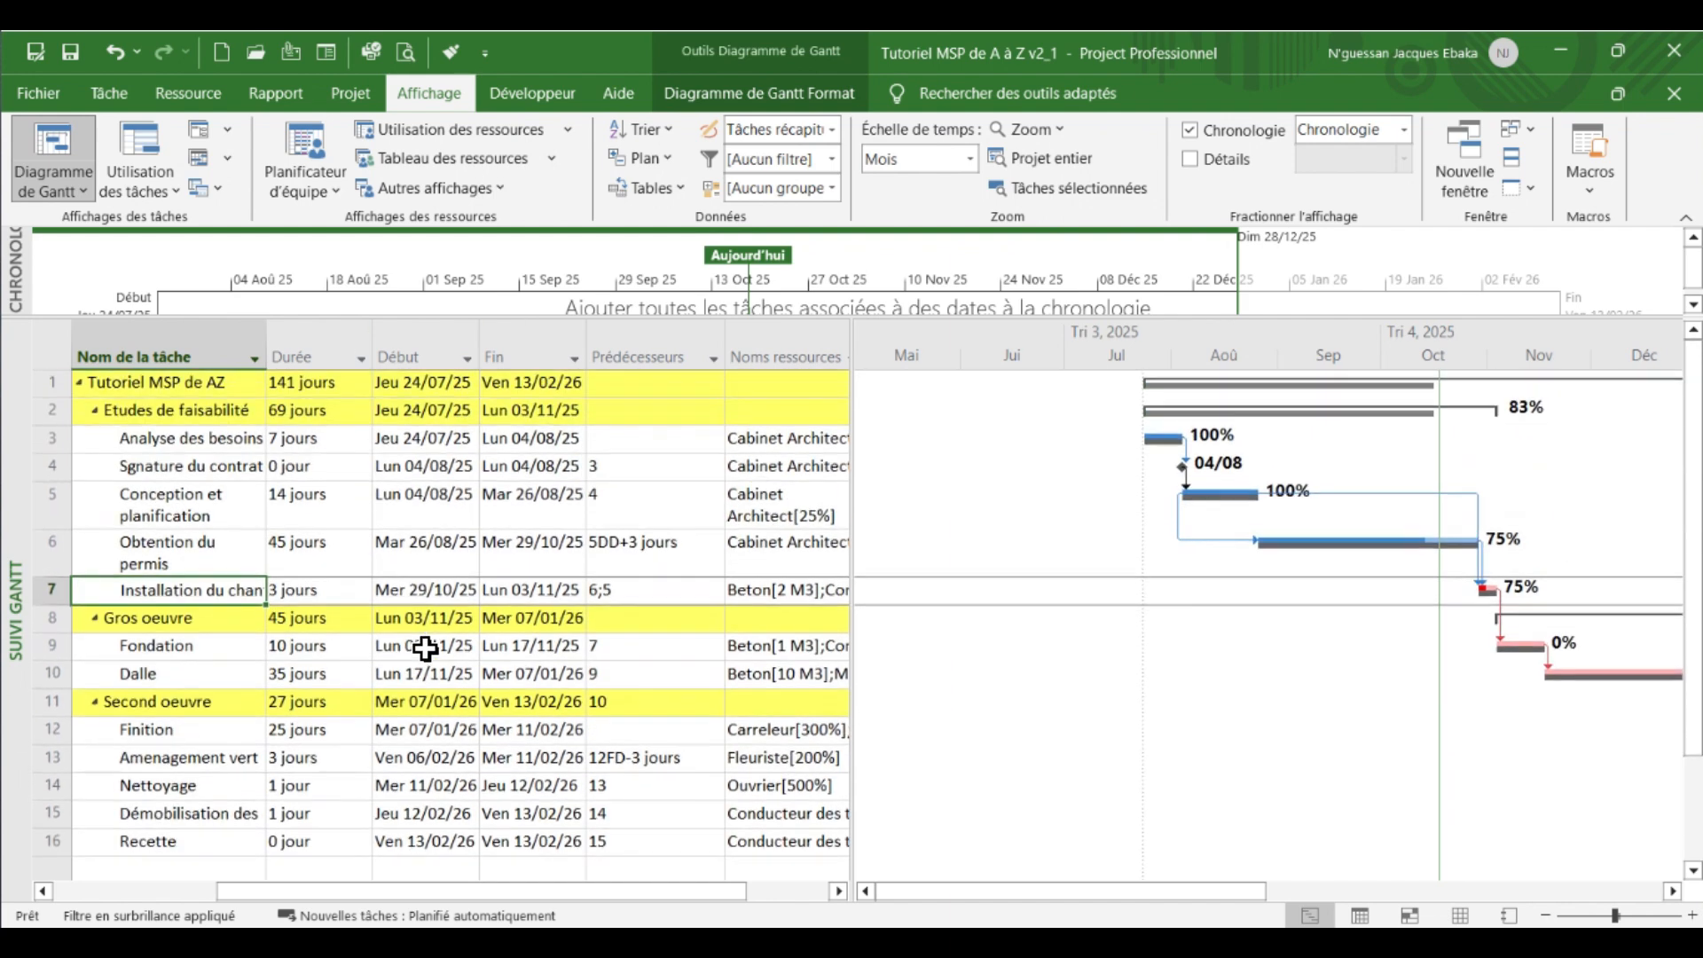
- Clear the highlighting from the tracking table and look through the predefined task filters without applying one
left_click(831, 130)
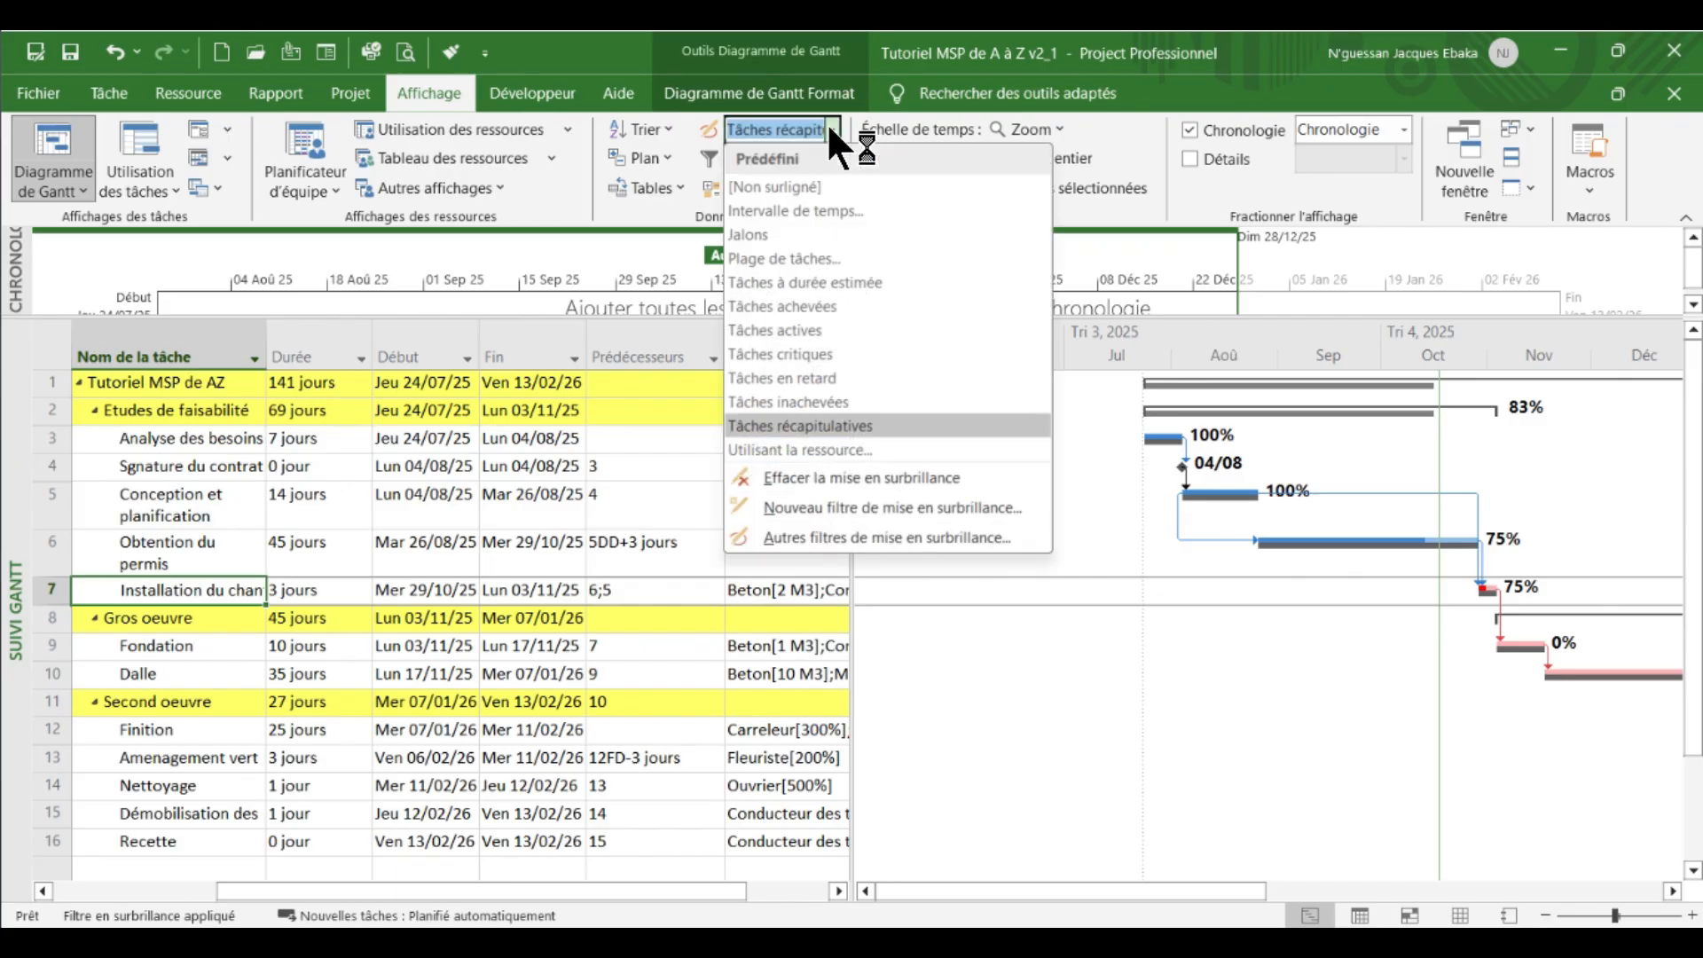
left_click(795, 186)
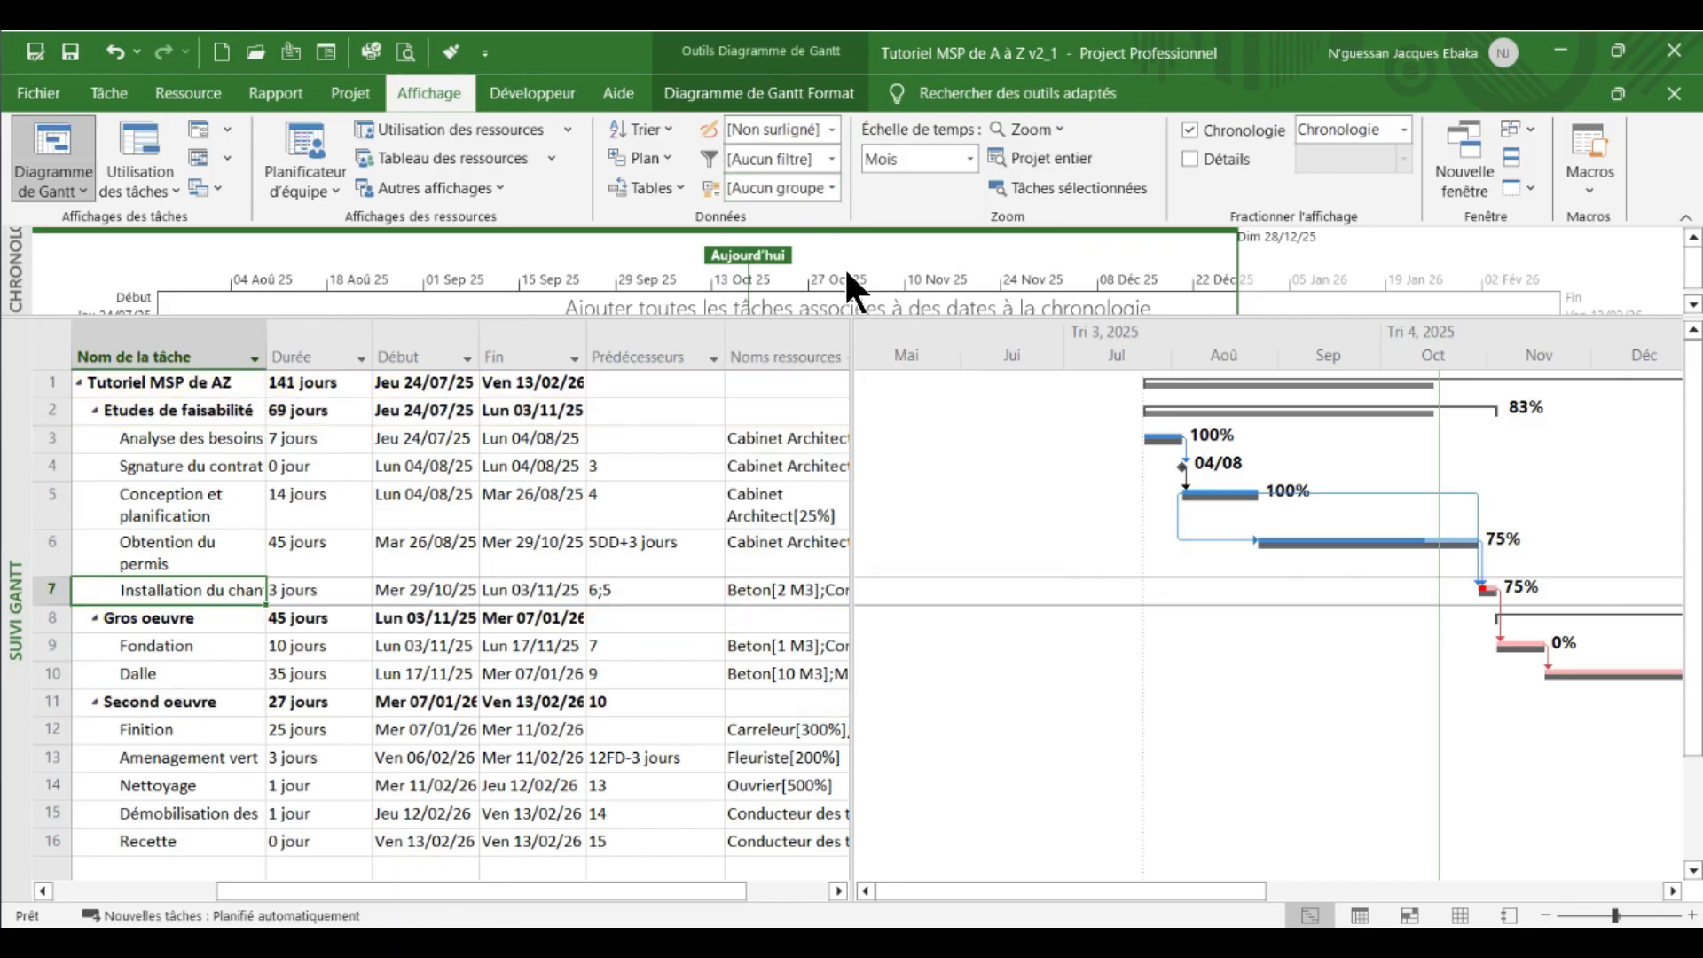
left_click(833, 159)
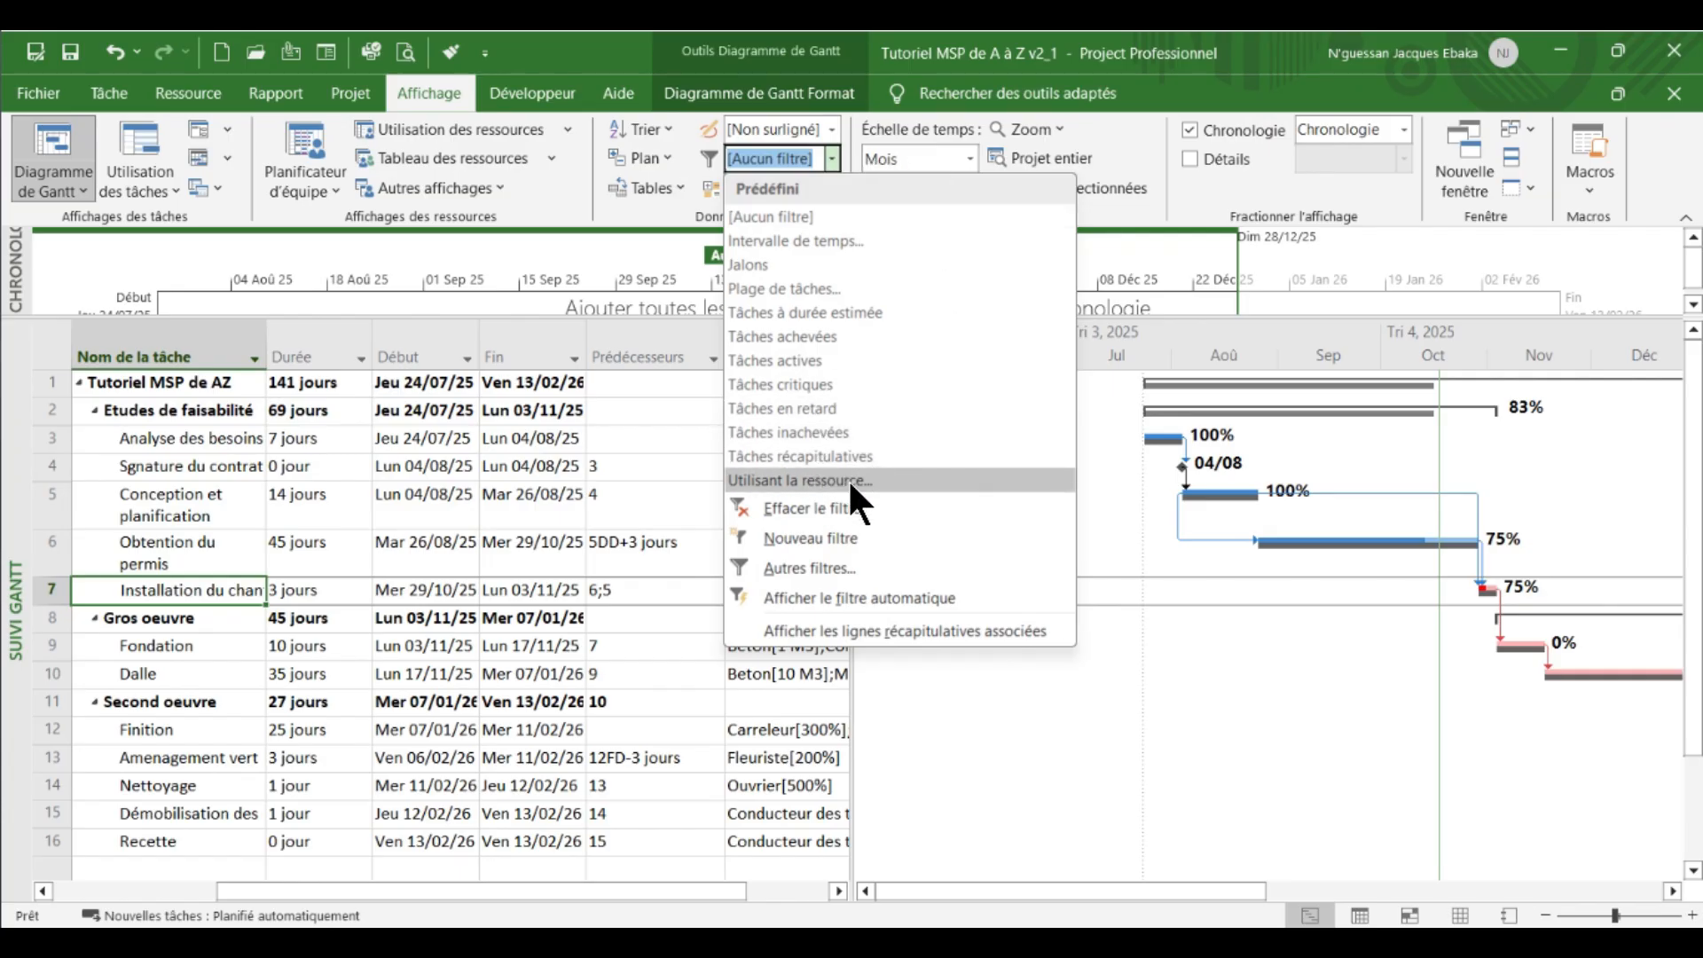
left_click(1306, 681)
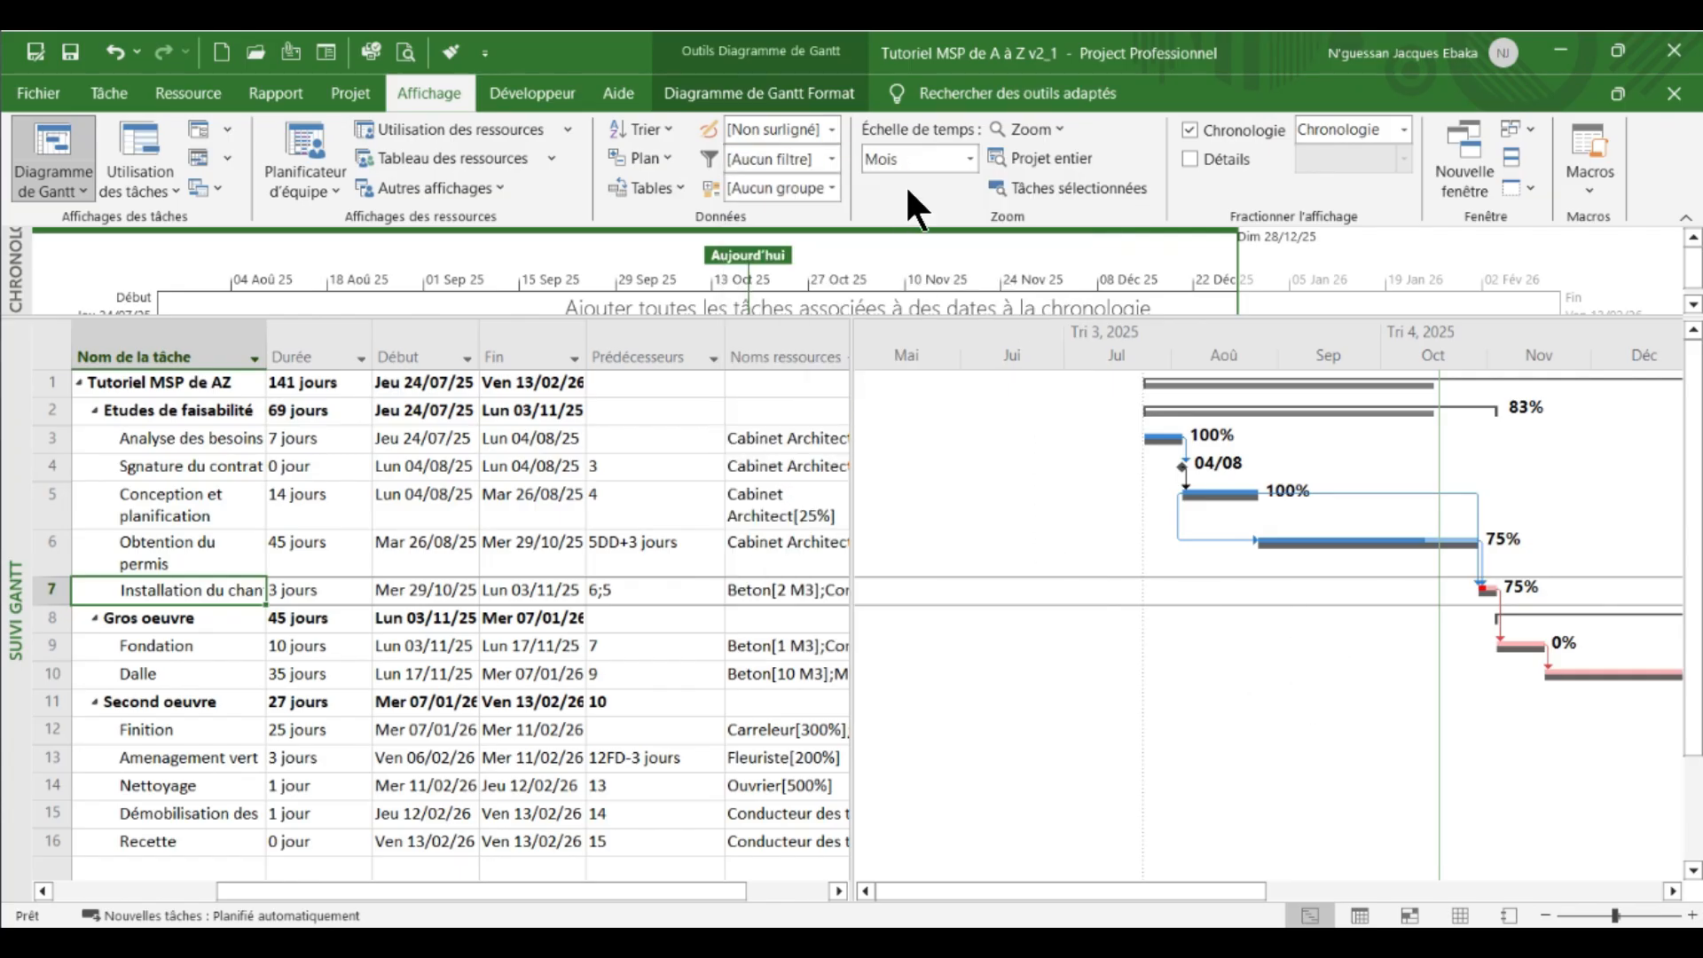
- Group the tasks by completion status with the predefined Tâches achevées et Inachevées group
left_click(834, 188)
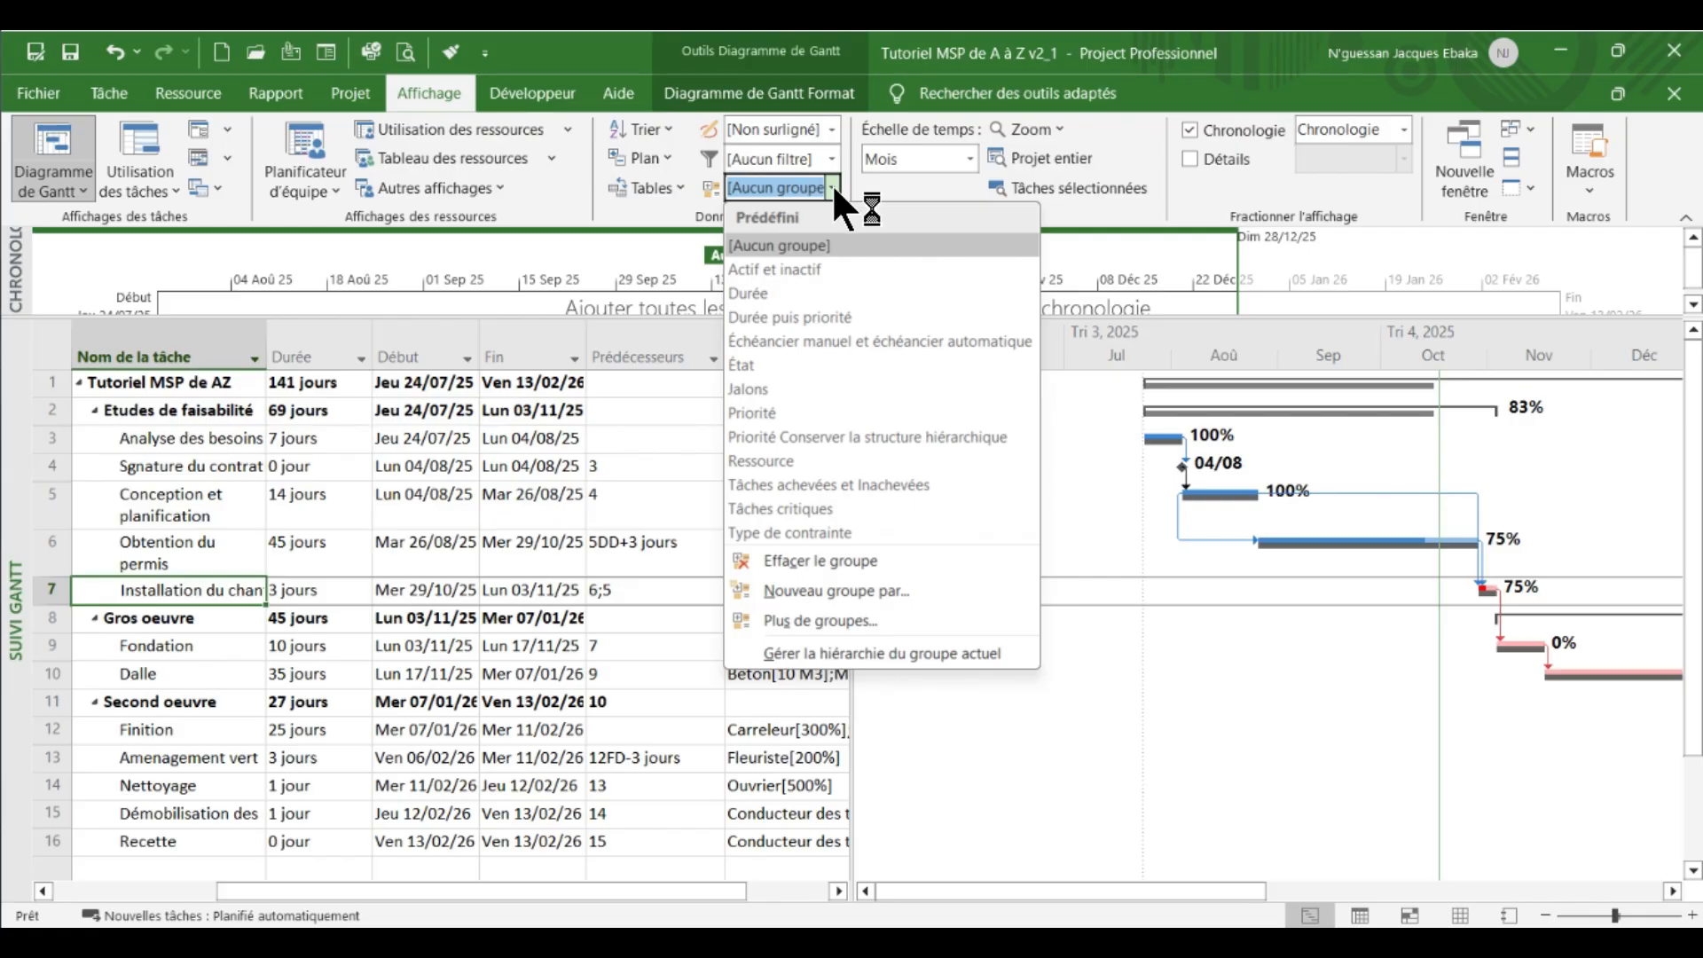
left_click(850, 485)
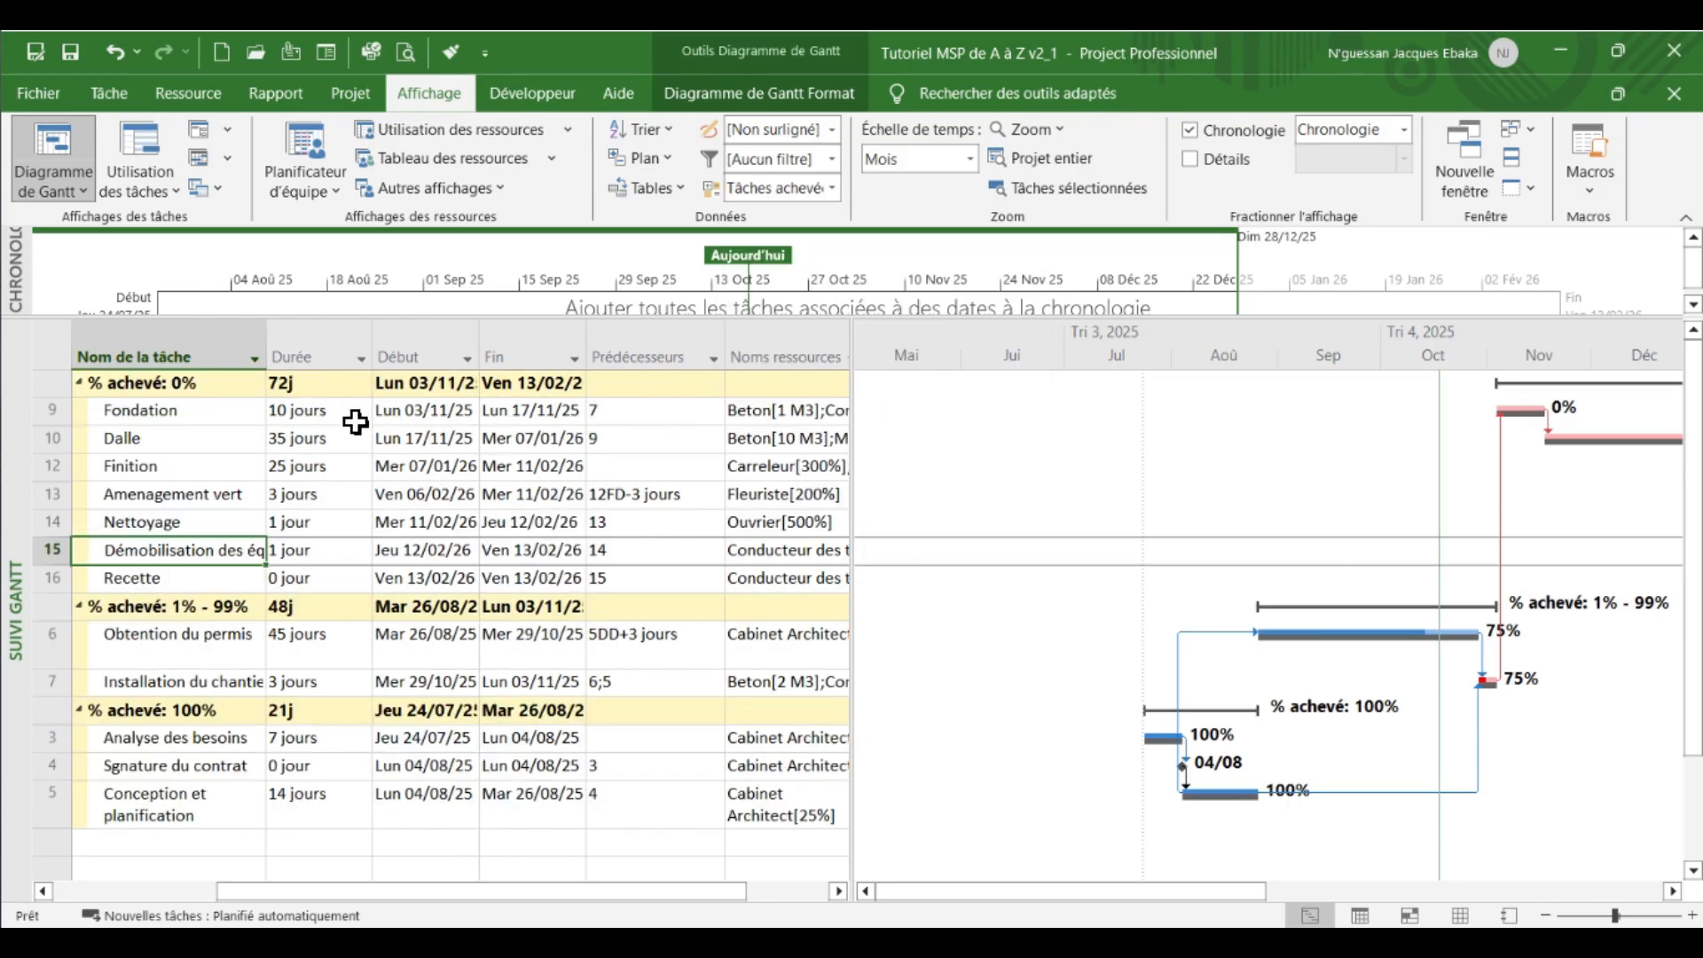
scroll(616, 517, "down", 2)
scroll(619, 526, "up", 2)
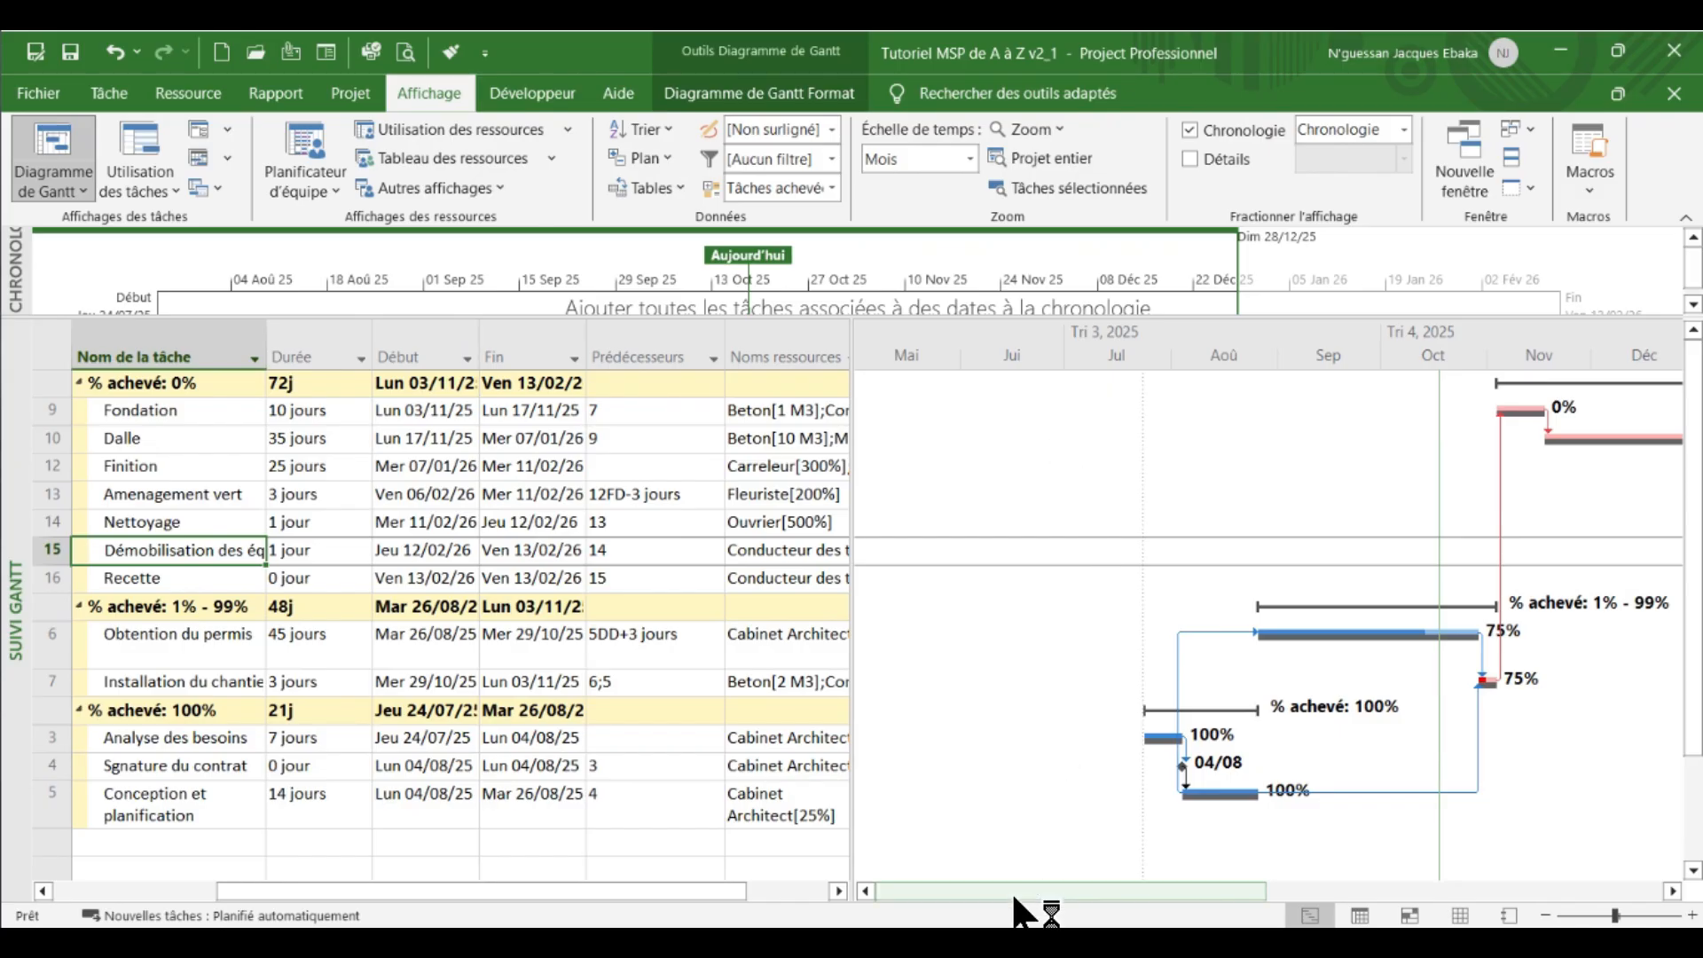
mouse_move(1020, 890)
left_mouse_down()
mouse_move(1362, 887)
mouse_move(1003, 870)
left_mouse_up()
- Remove the completion grouping from the table to restore the original task outline
left_click(834, 187)
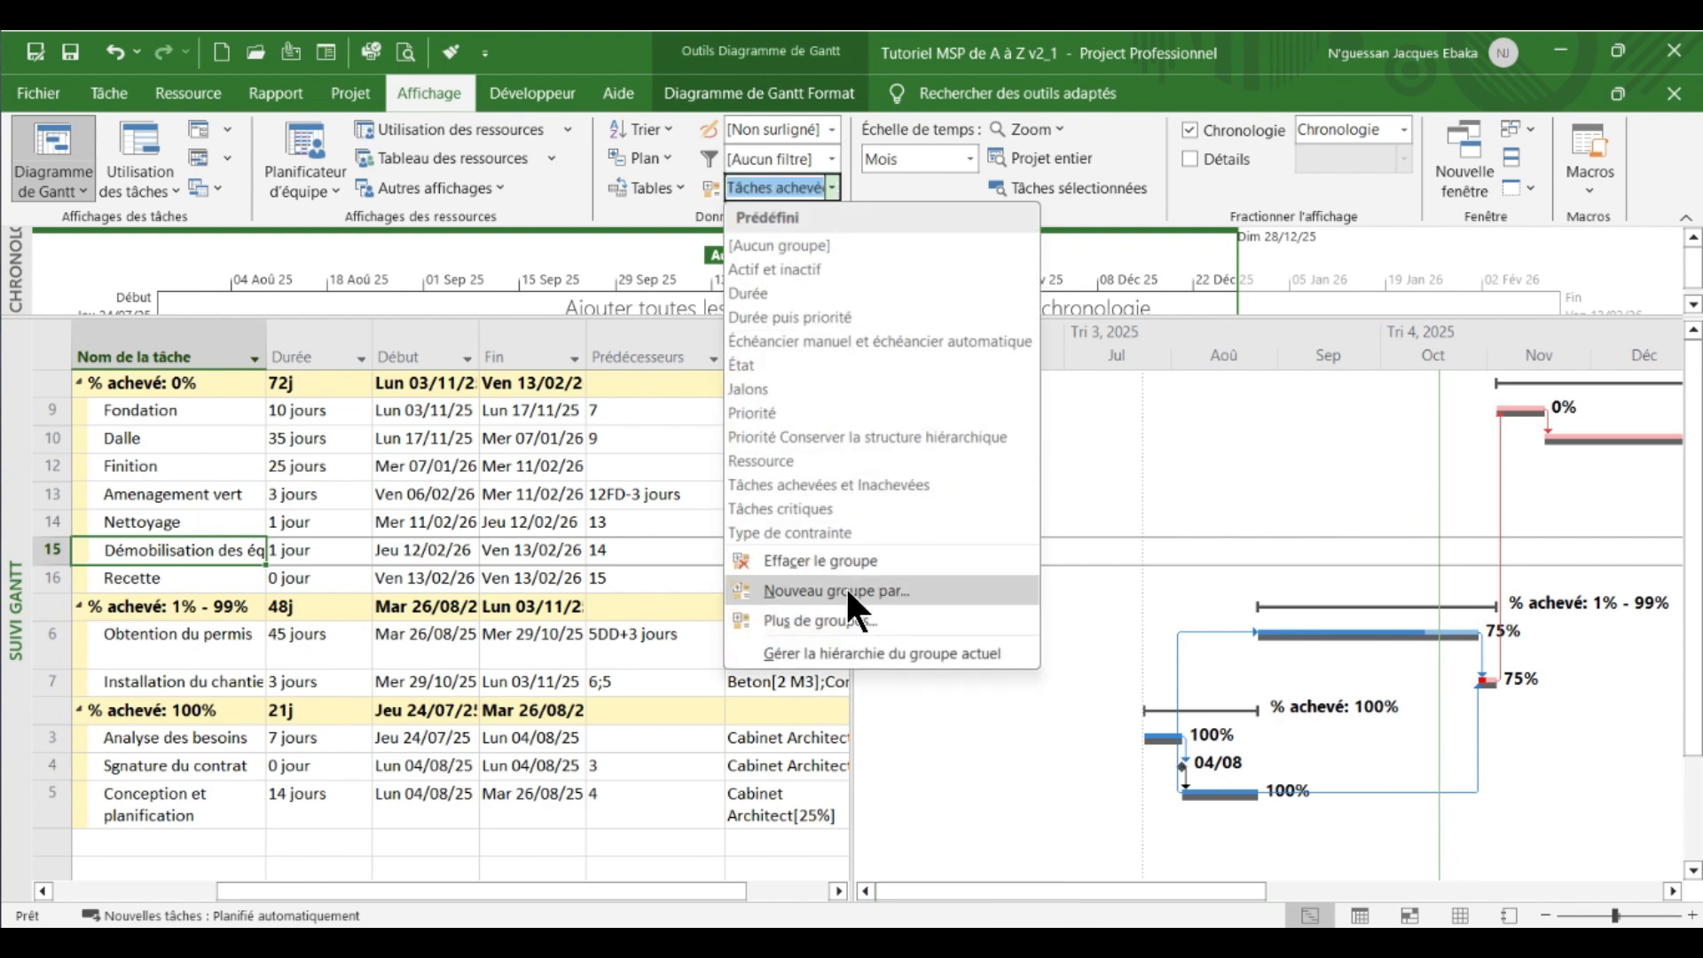
left_click(788, 248)
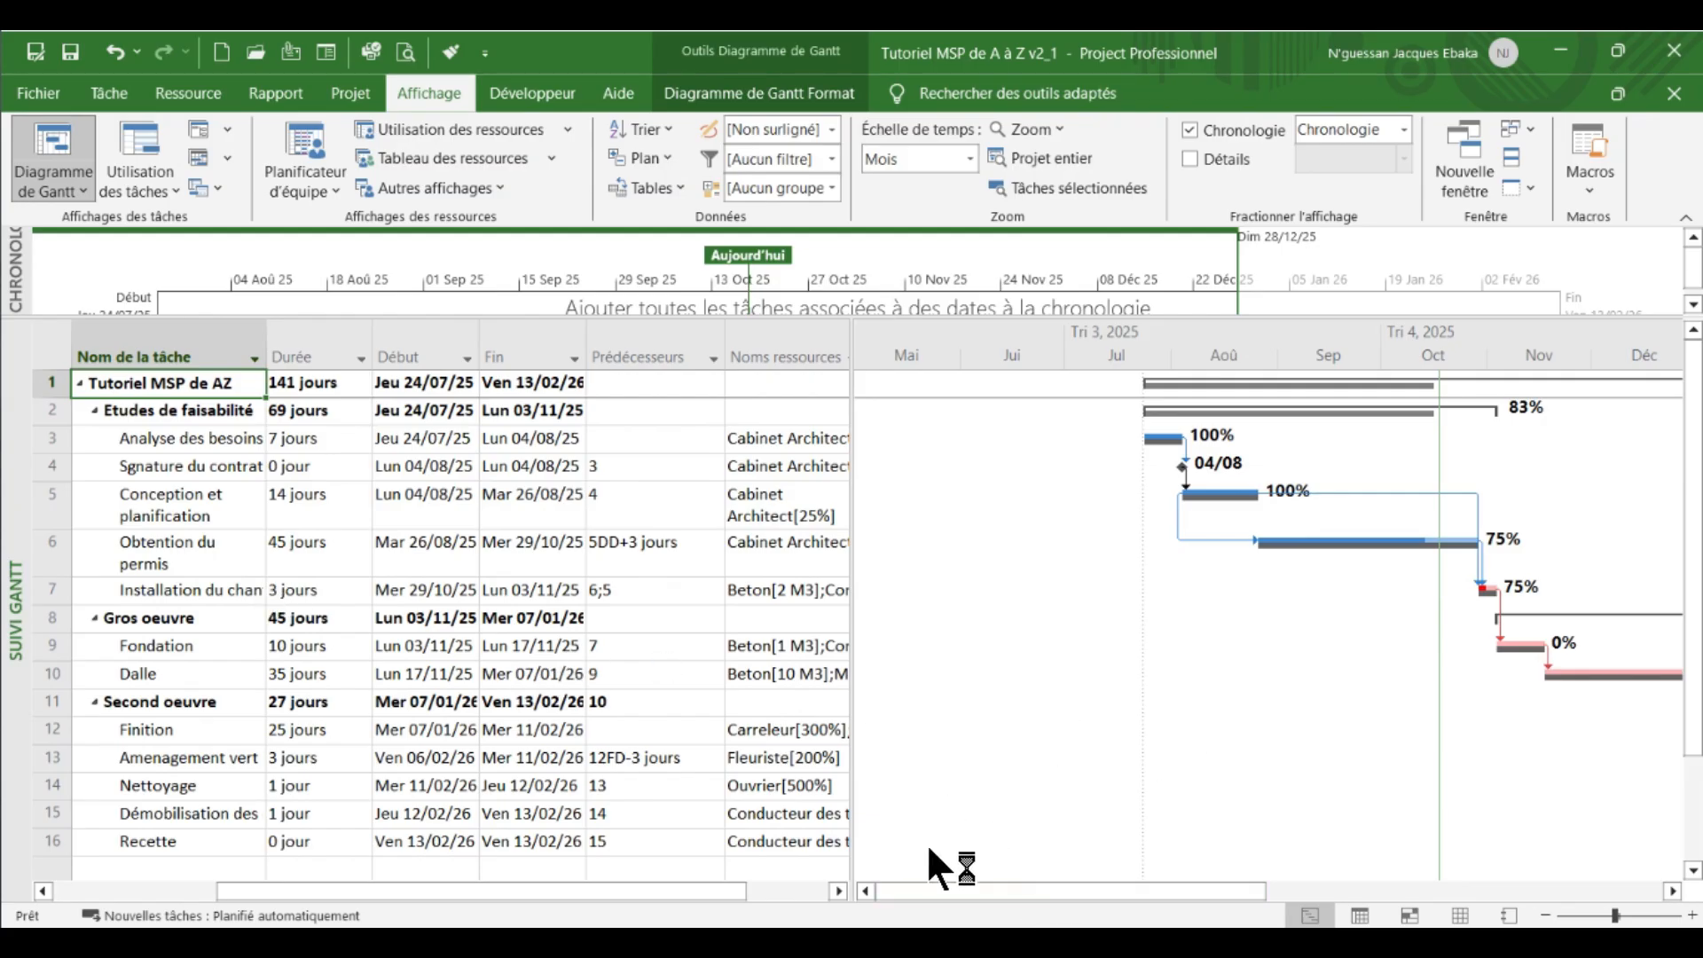
right_click(1057, 651)
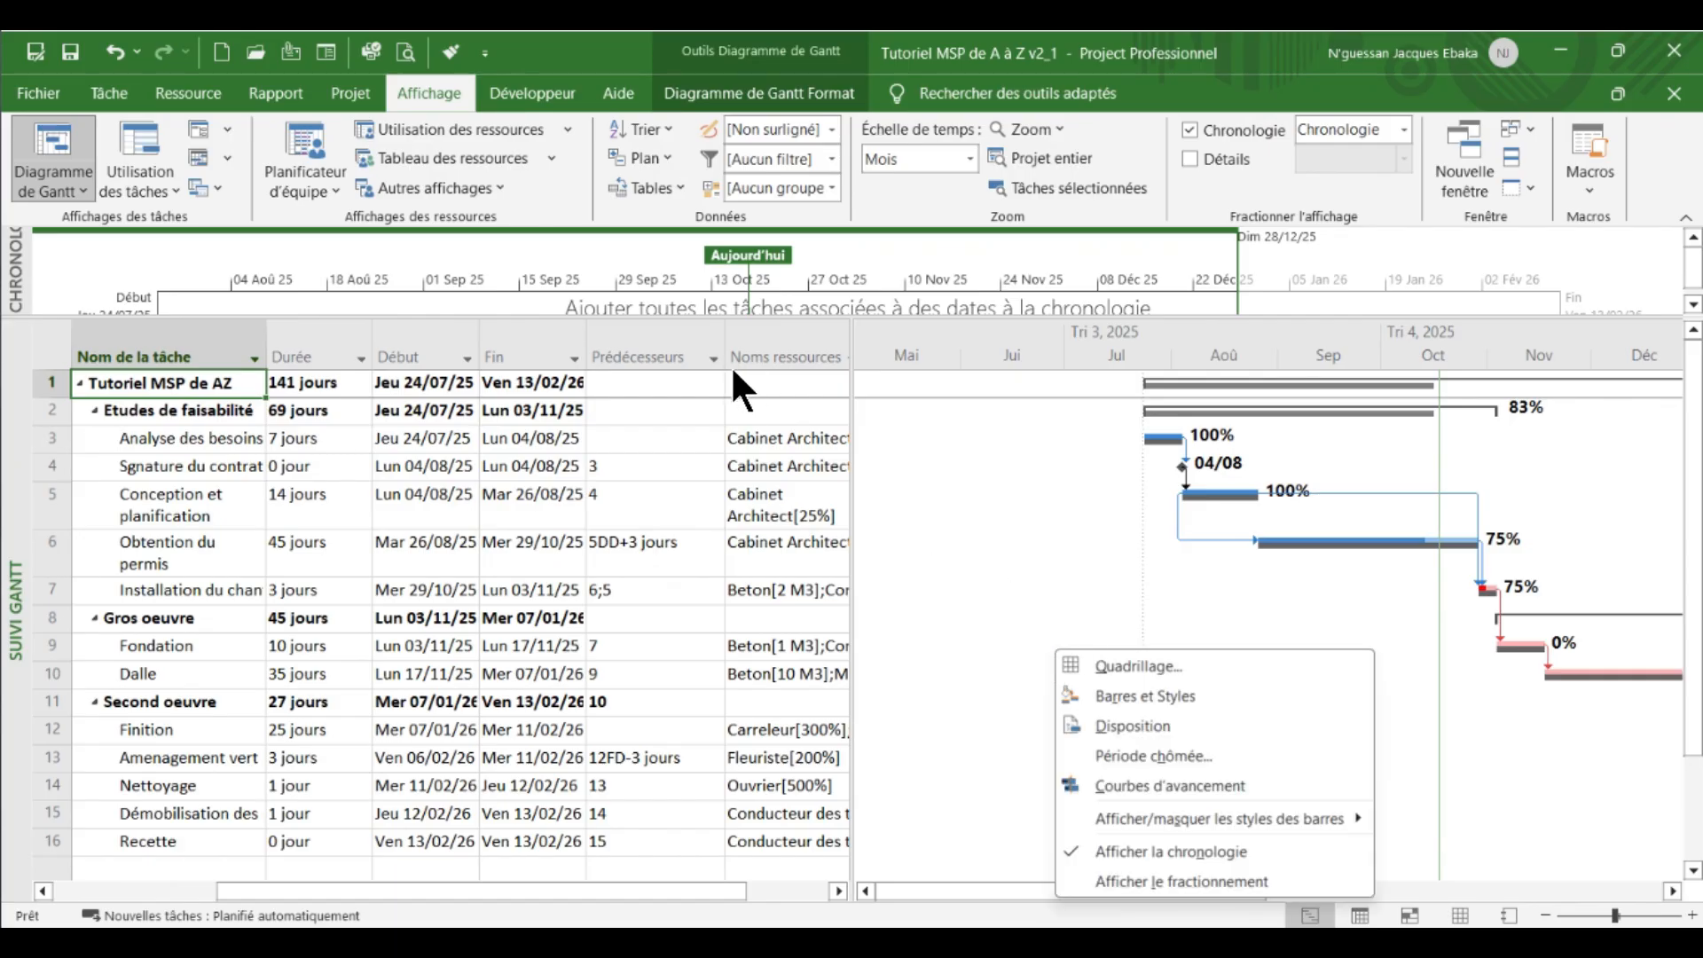
left_click(1035, 558)
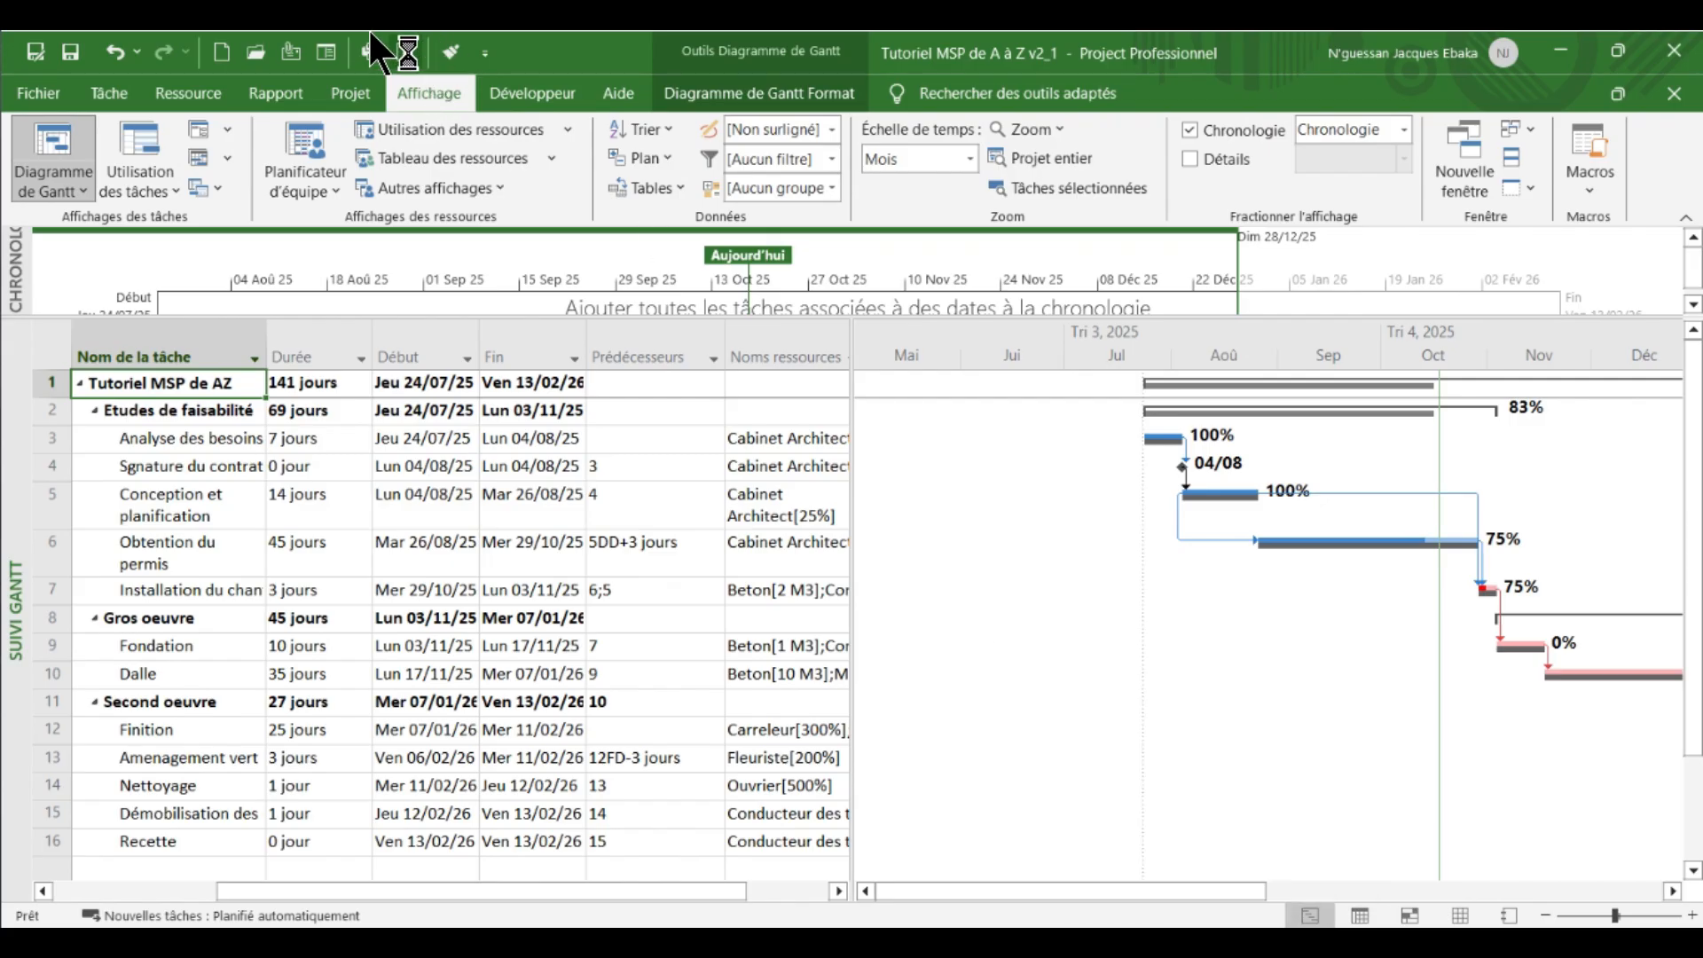
left_click(825, 357)
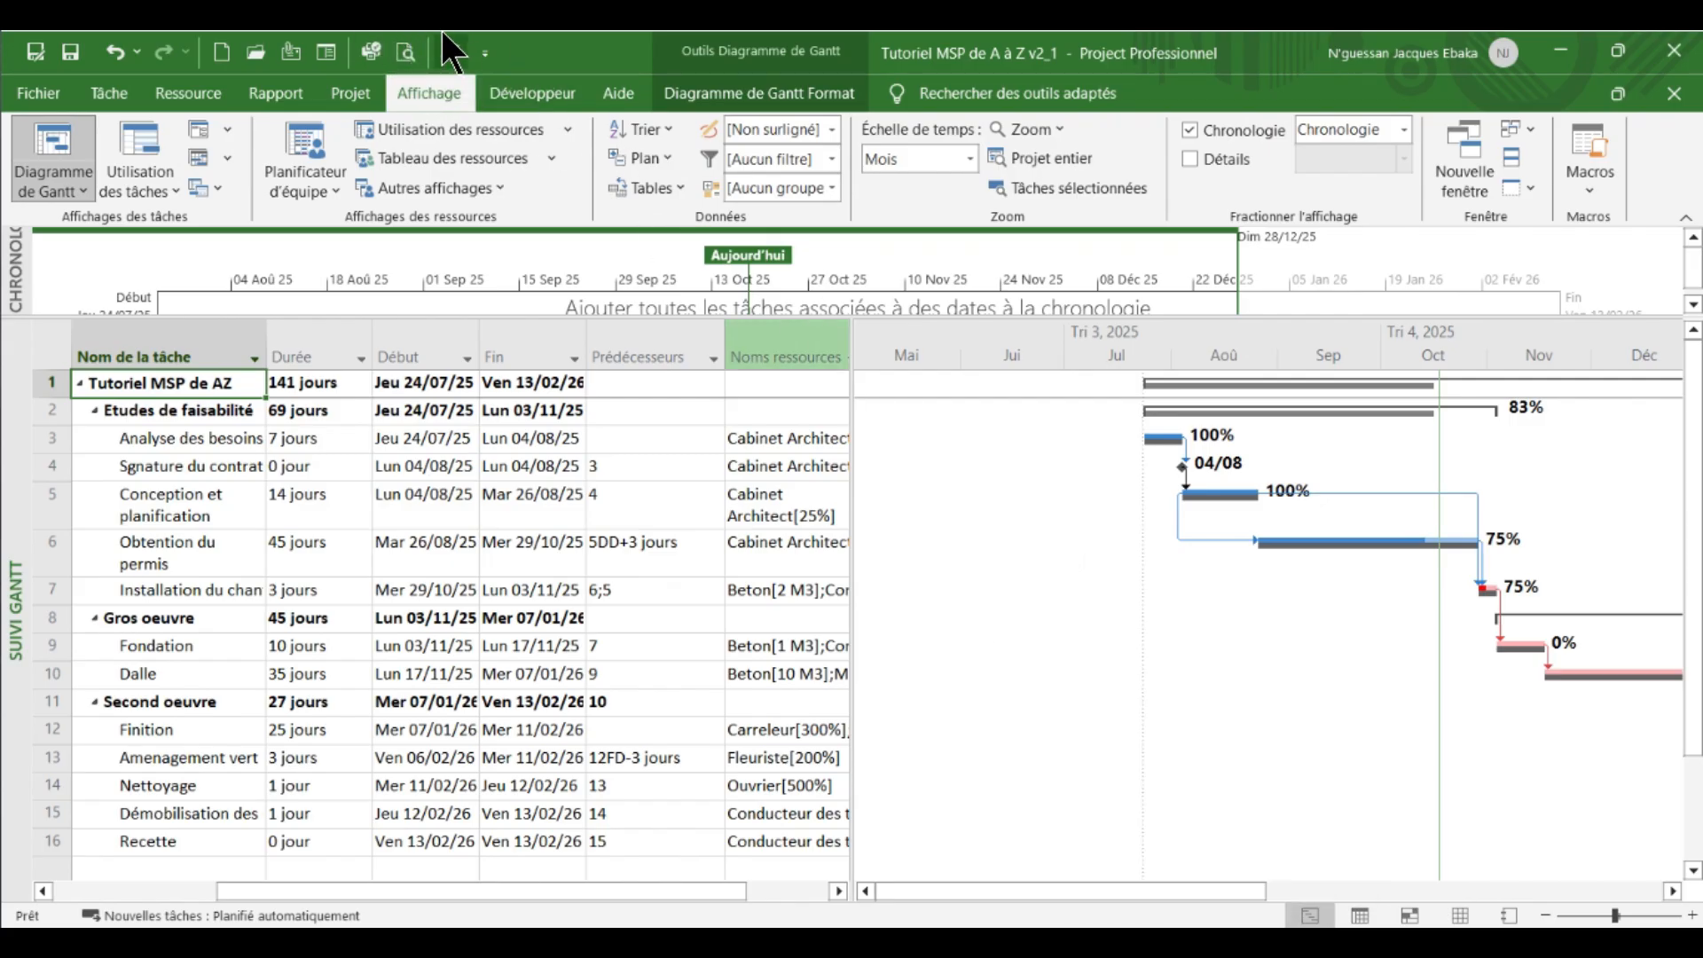
- Open the print preview of the Suivi Gantt view and set the paper size to A3
left_click(403, 53)
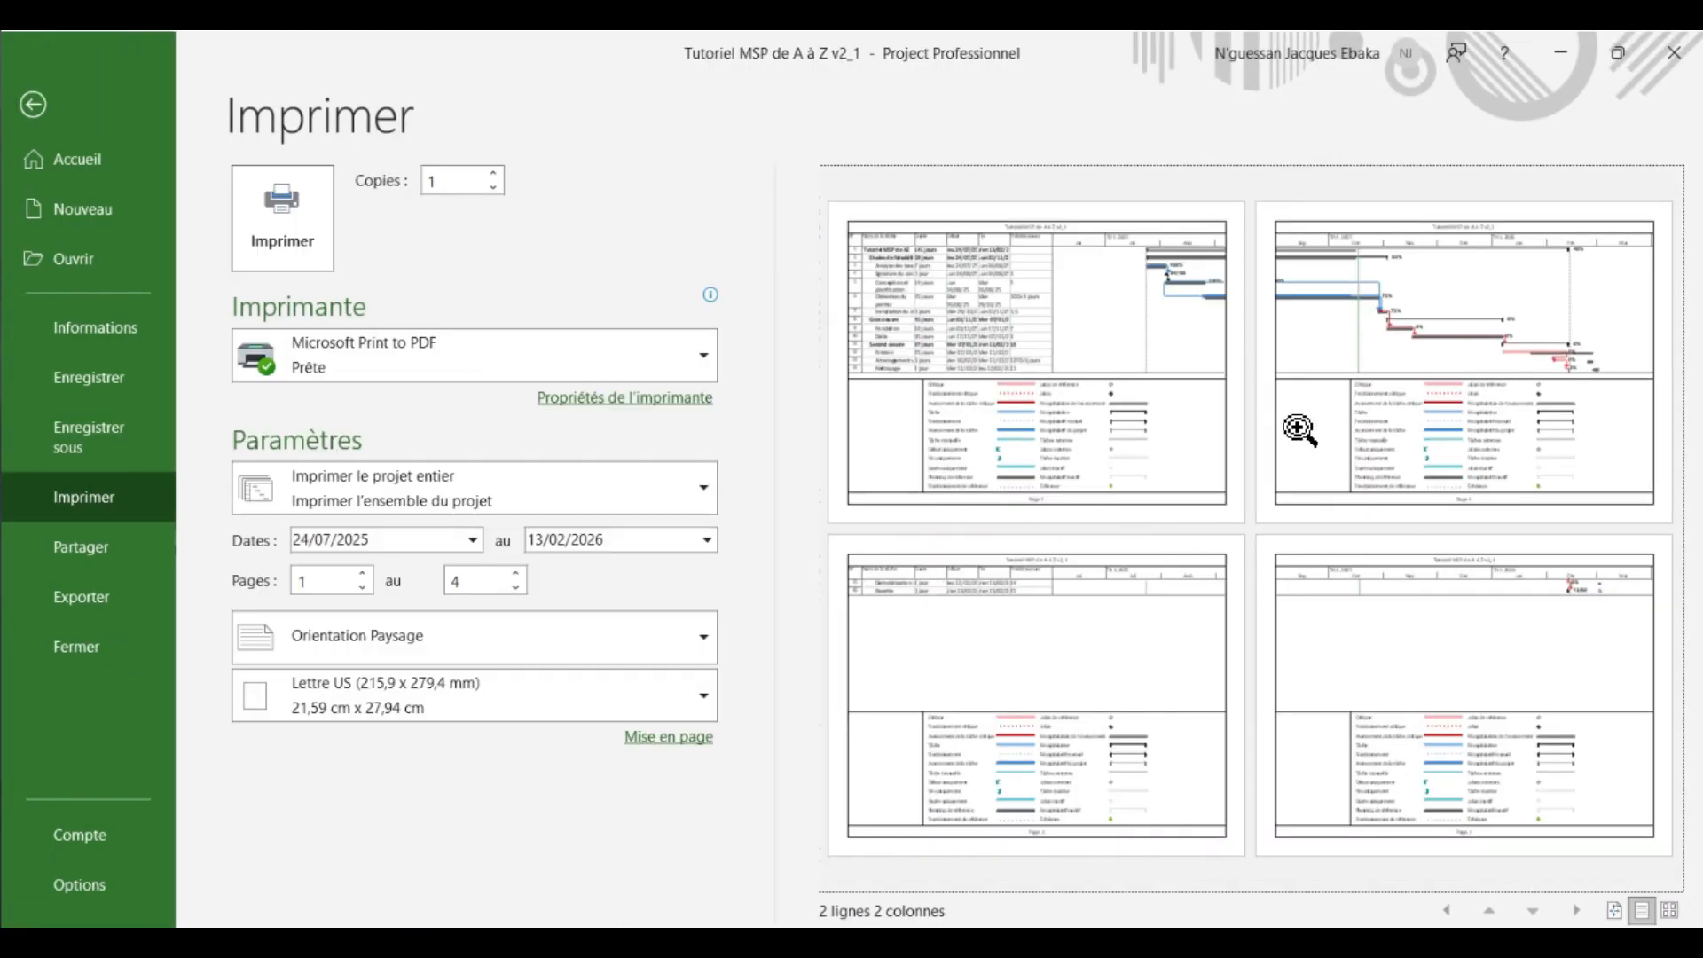
left_click(508, 692)
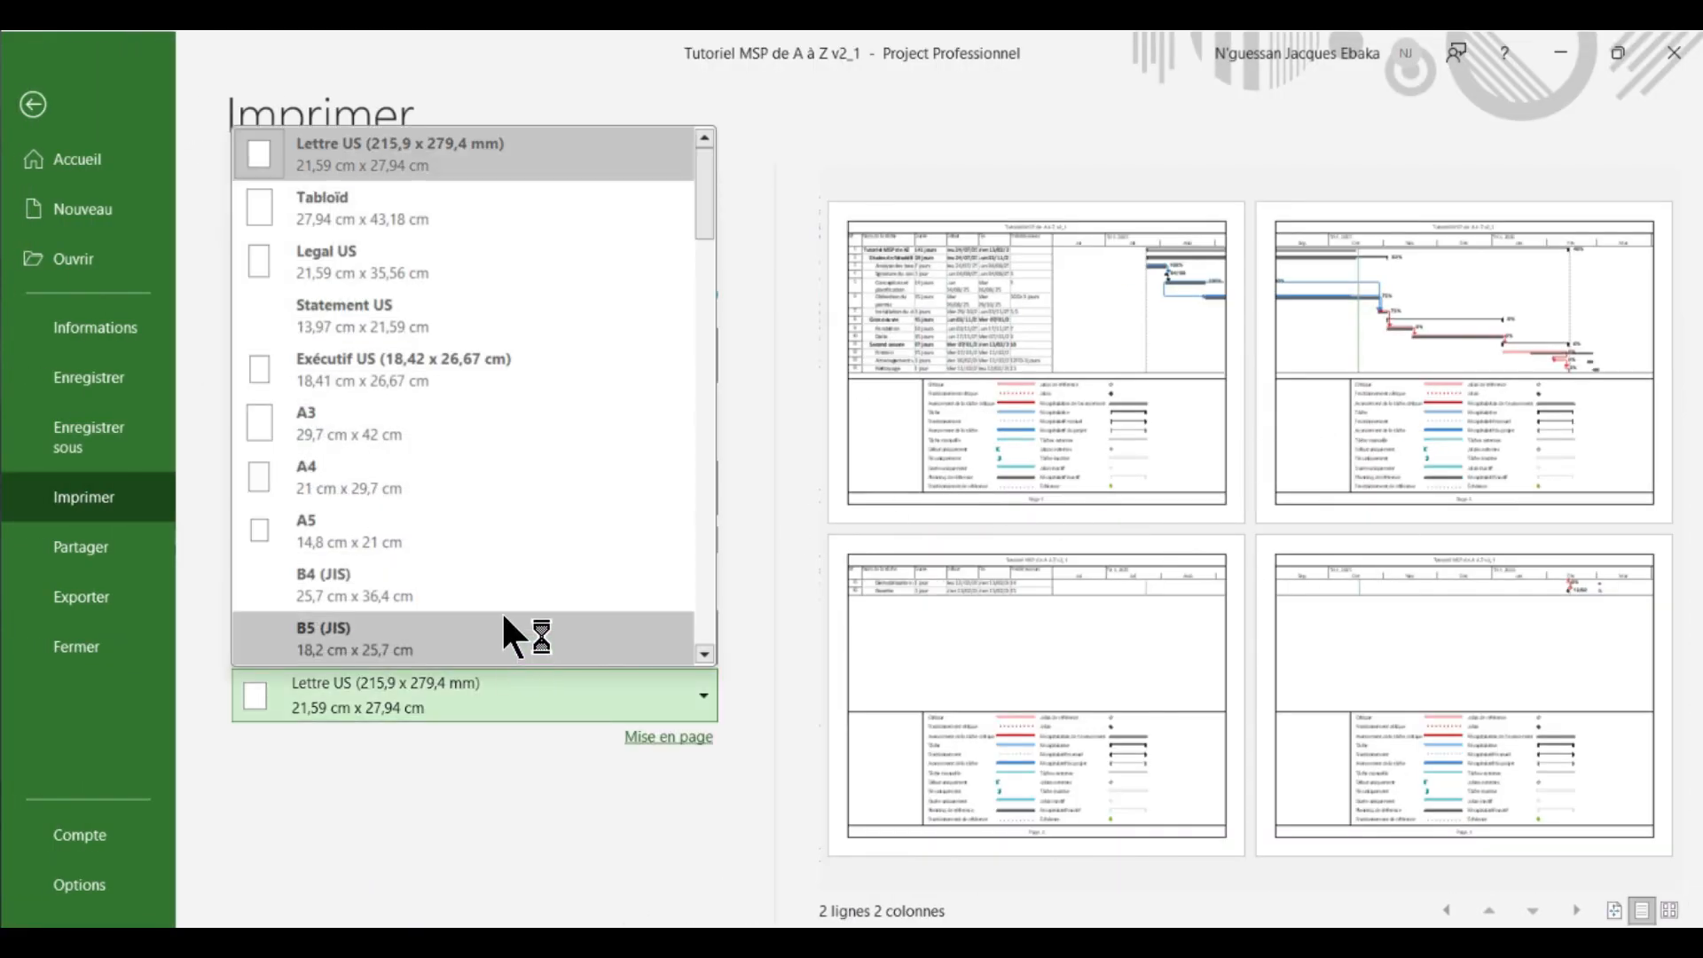
left_click(471, 409)
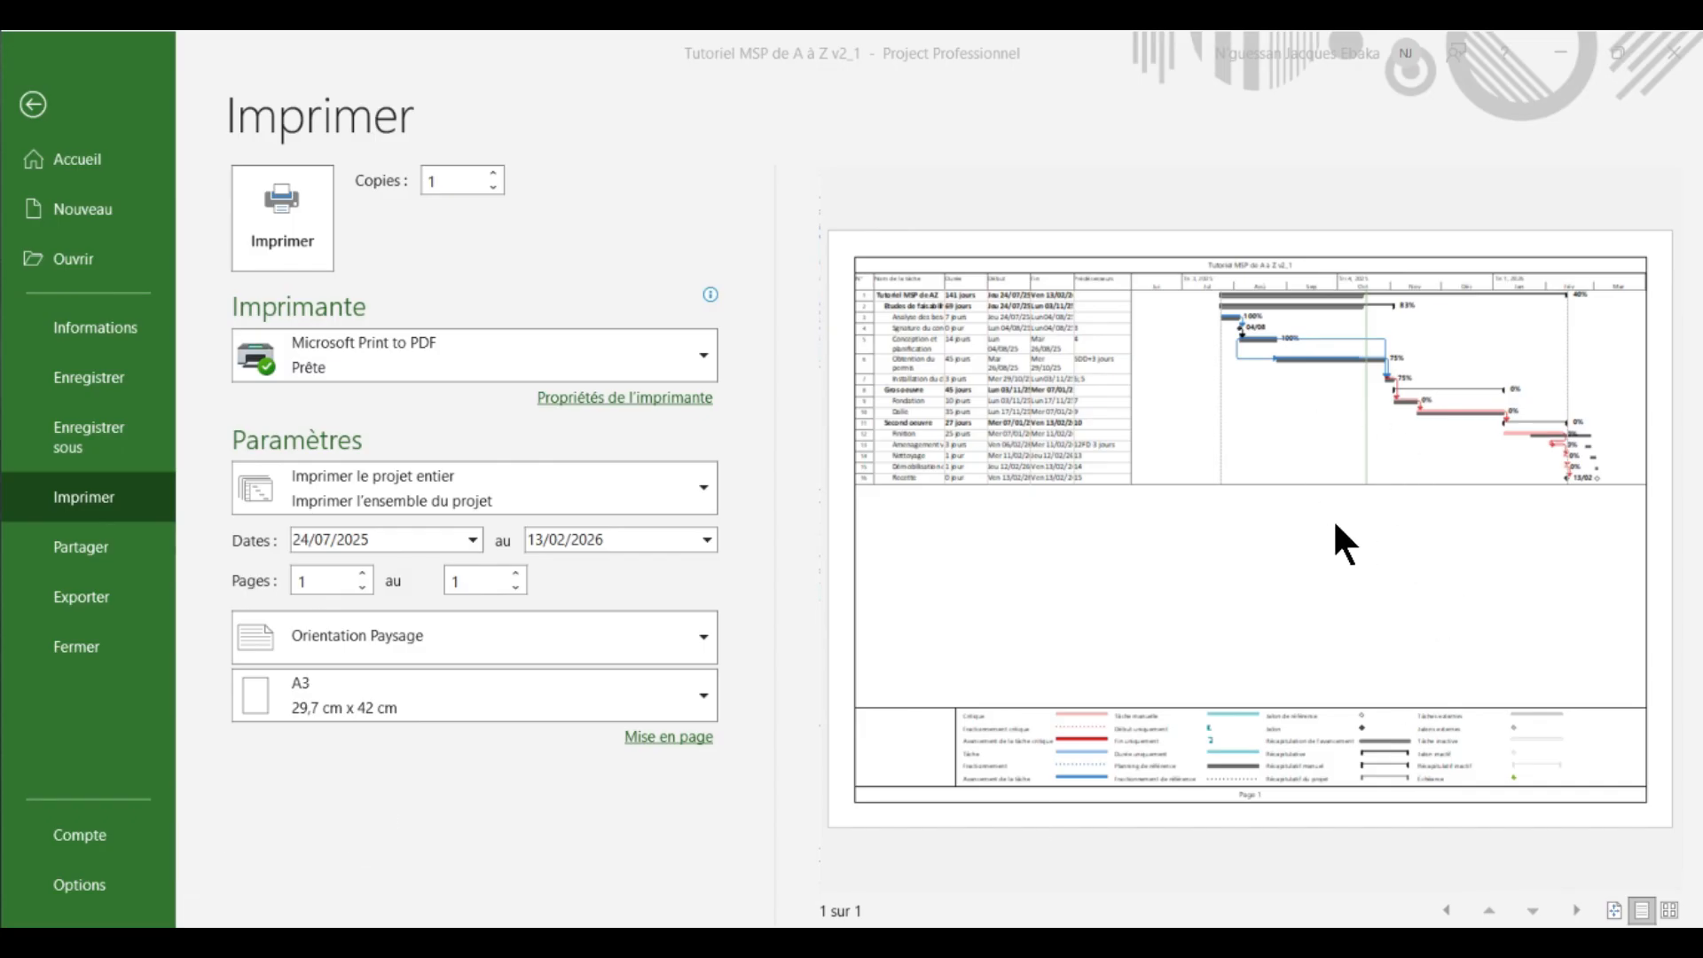
- Print the tracking Gantt with Microsoft Print to PDF and save the file as PMP
left_click(296, 213)
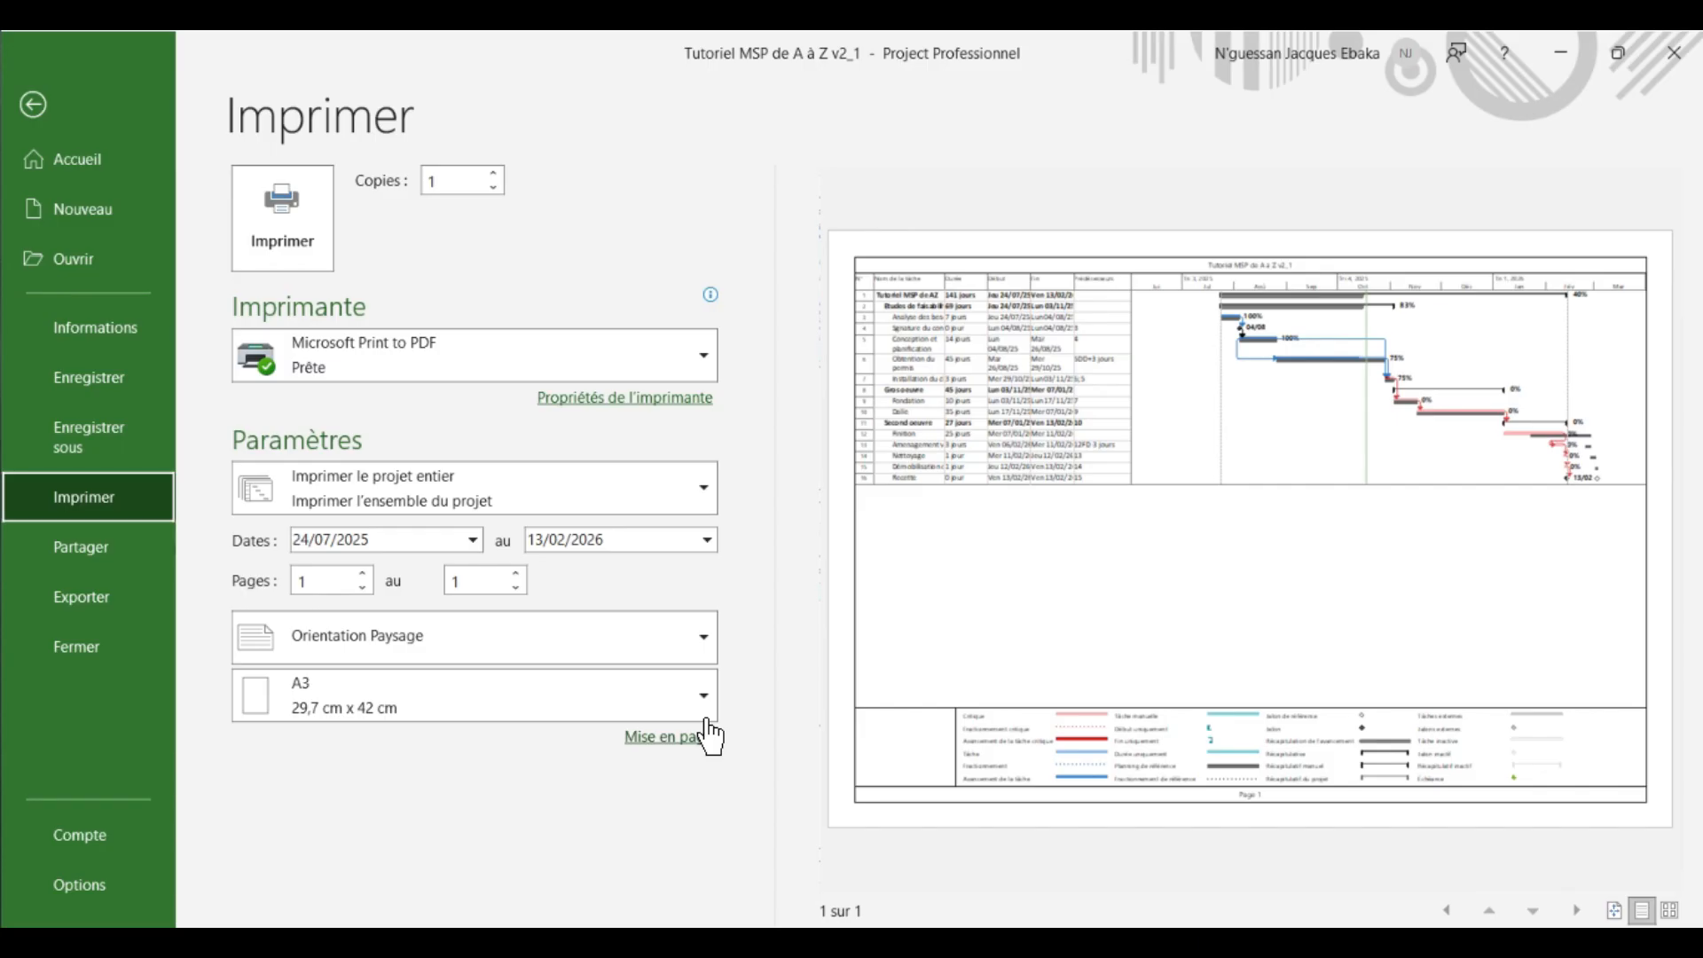
left_click(311, 215)
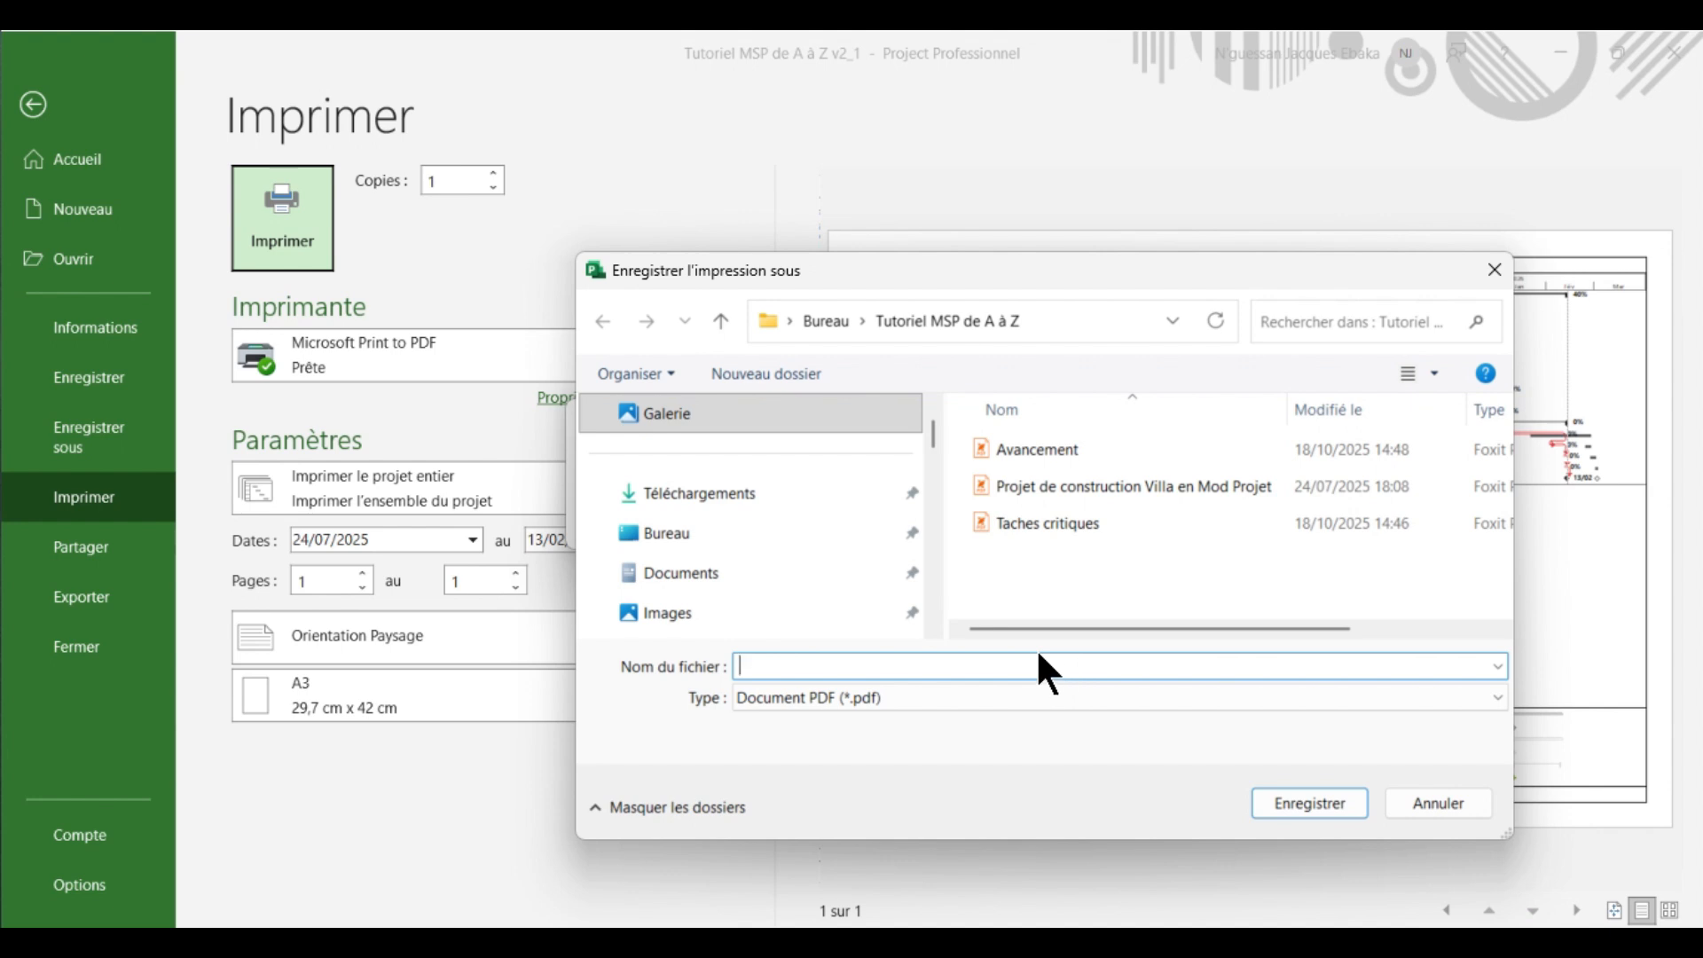
type("PMP")
left_click(1306, 803)
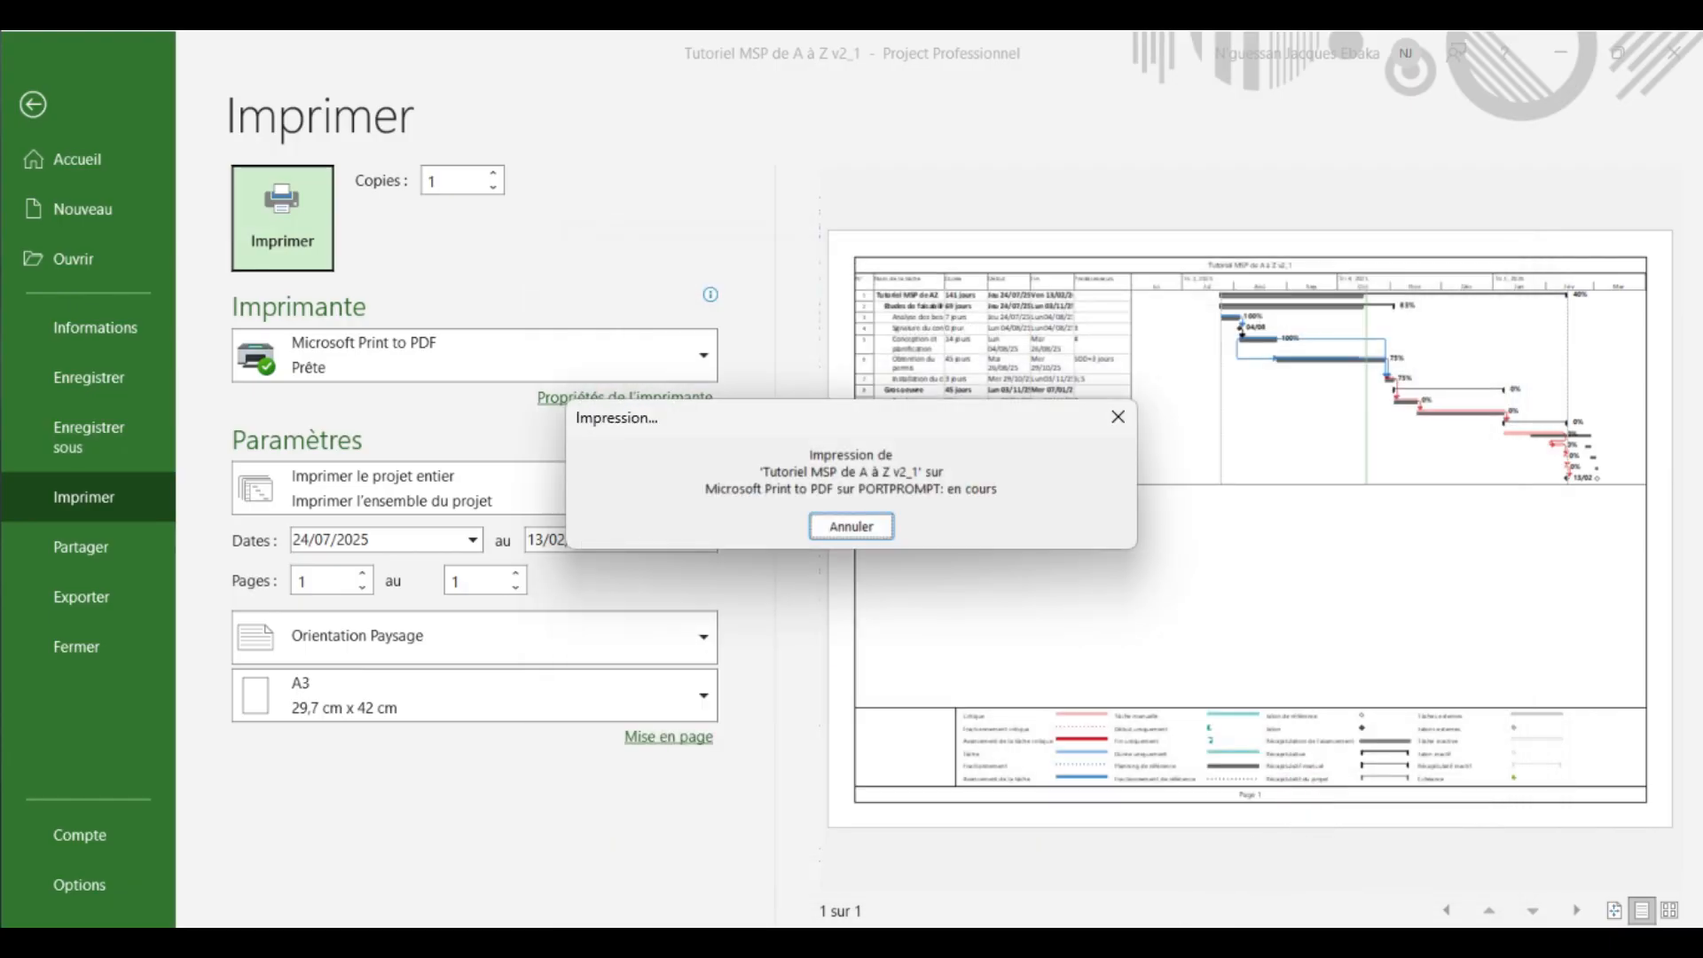
- Switch to the Foxit PDF reader and examine the work and task progress charts in Avancement.pdf
left_click(965, 944)
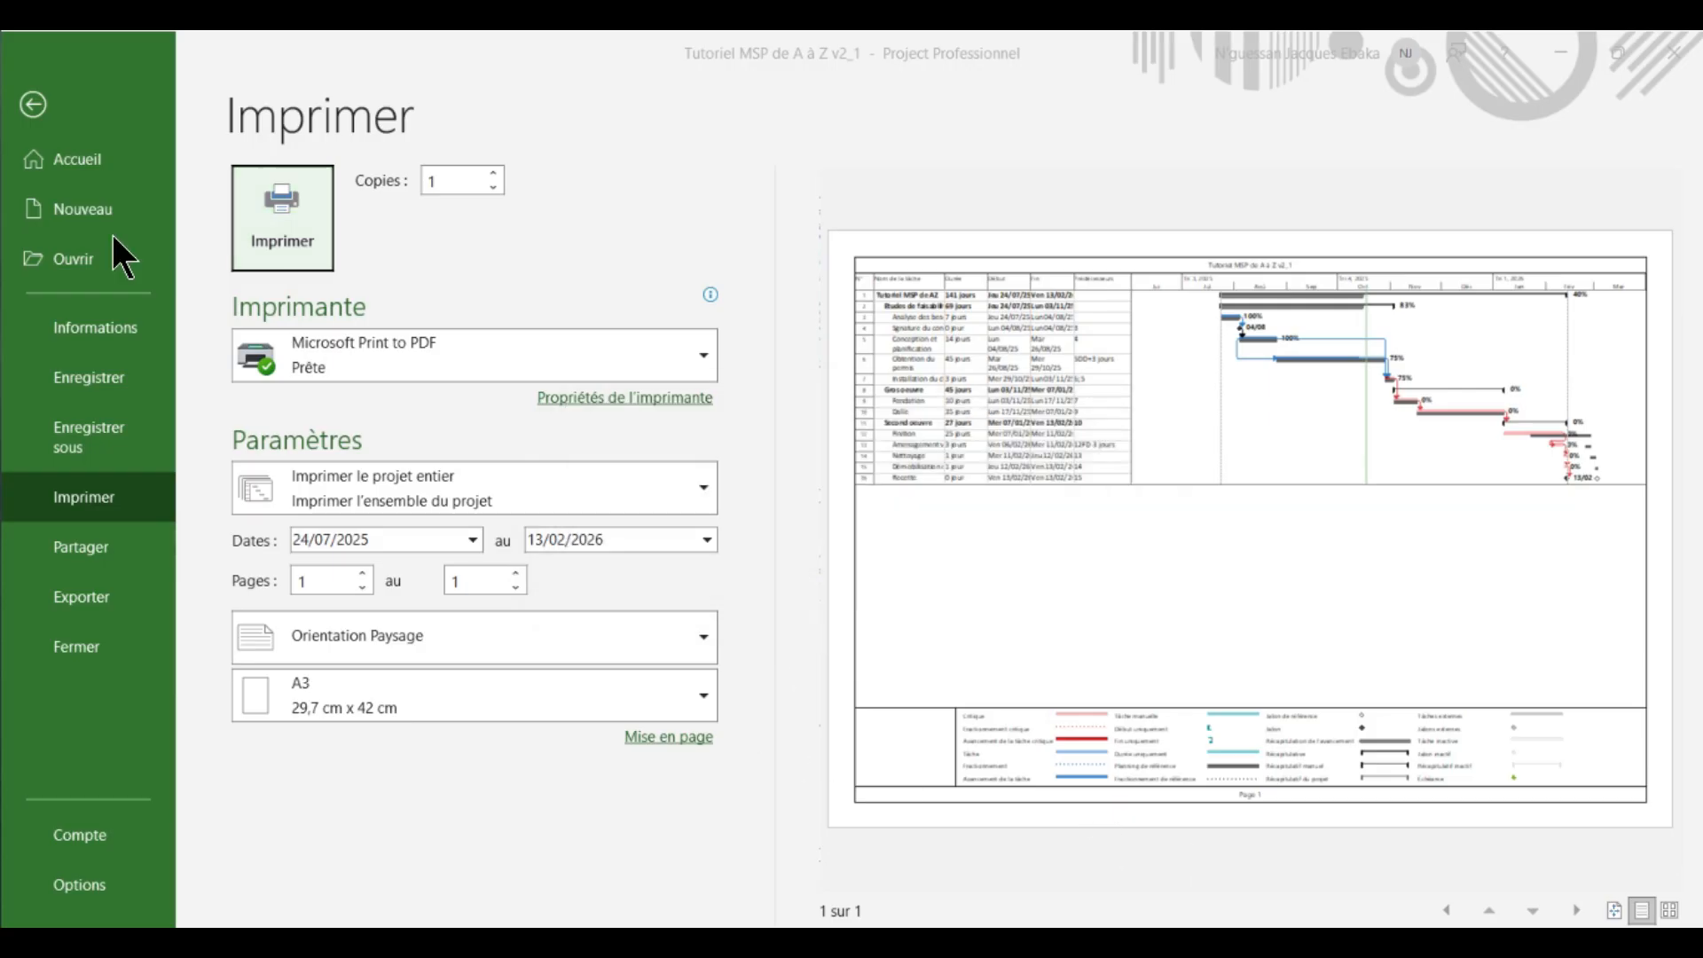
left_click(1129, 944)
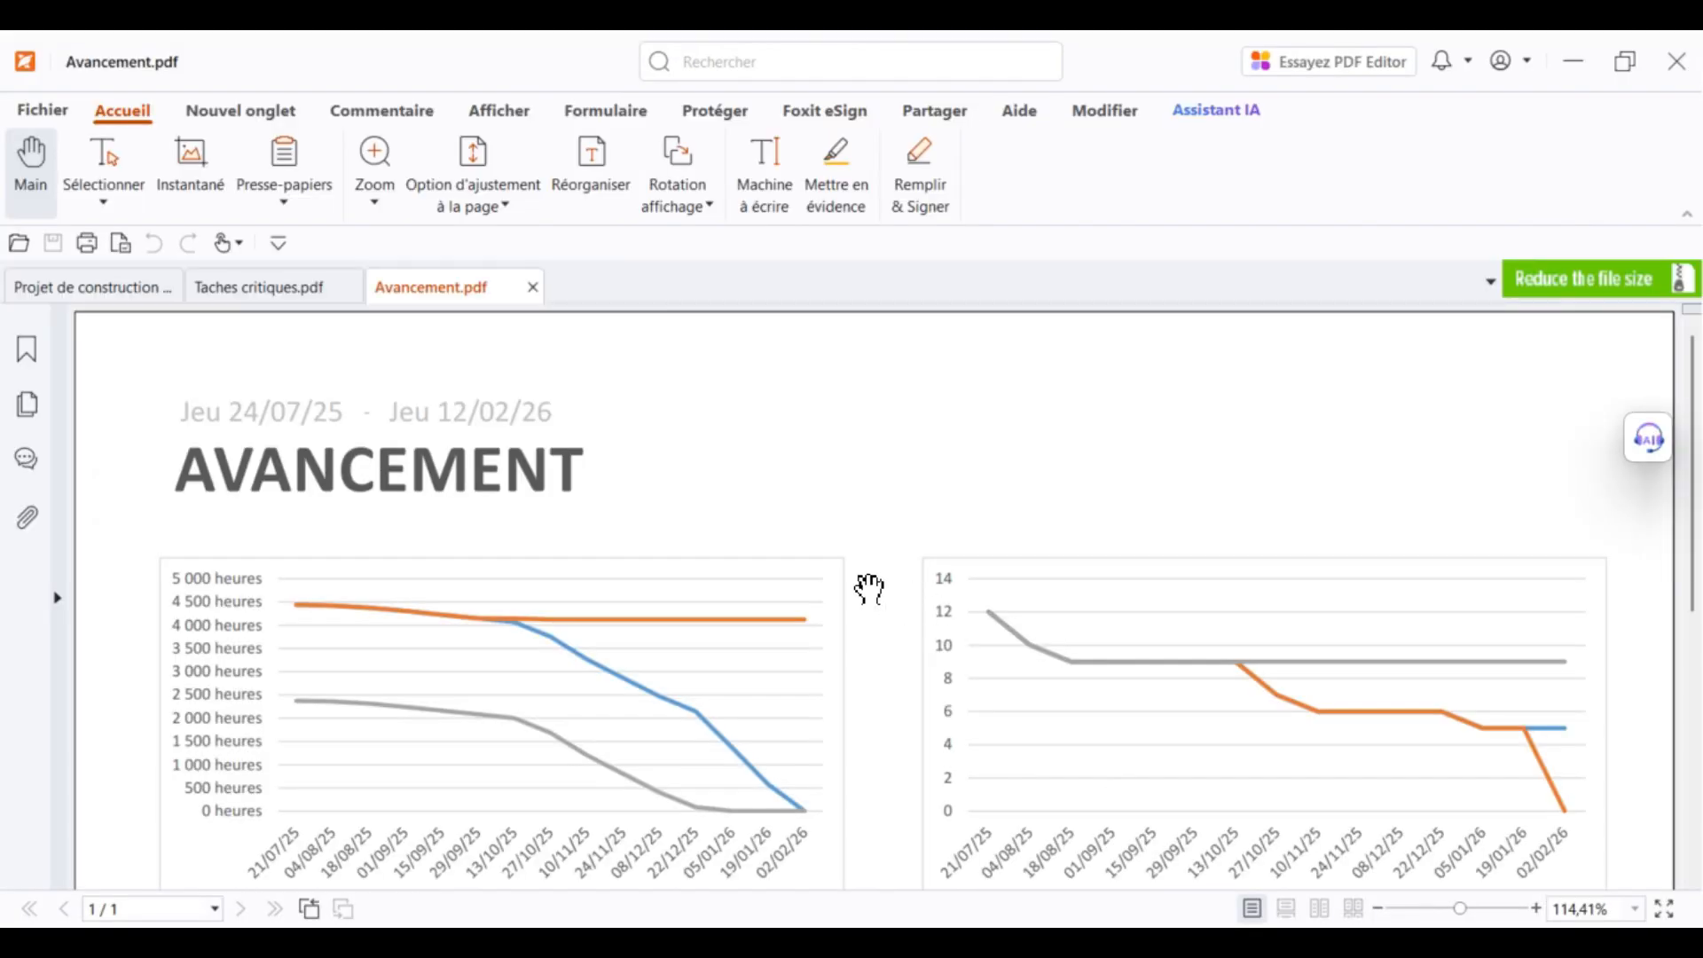
scroll(608, 438, "down", 5)
scroll(609, 468, "up", 5)
scroll(884, 438, "down", 3)
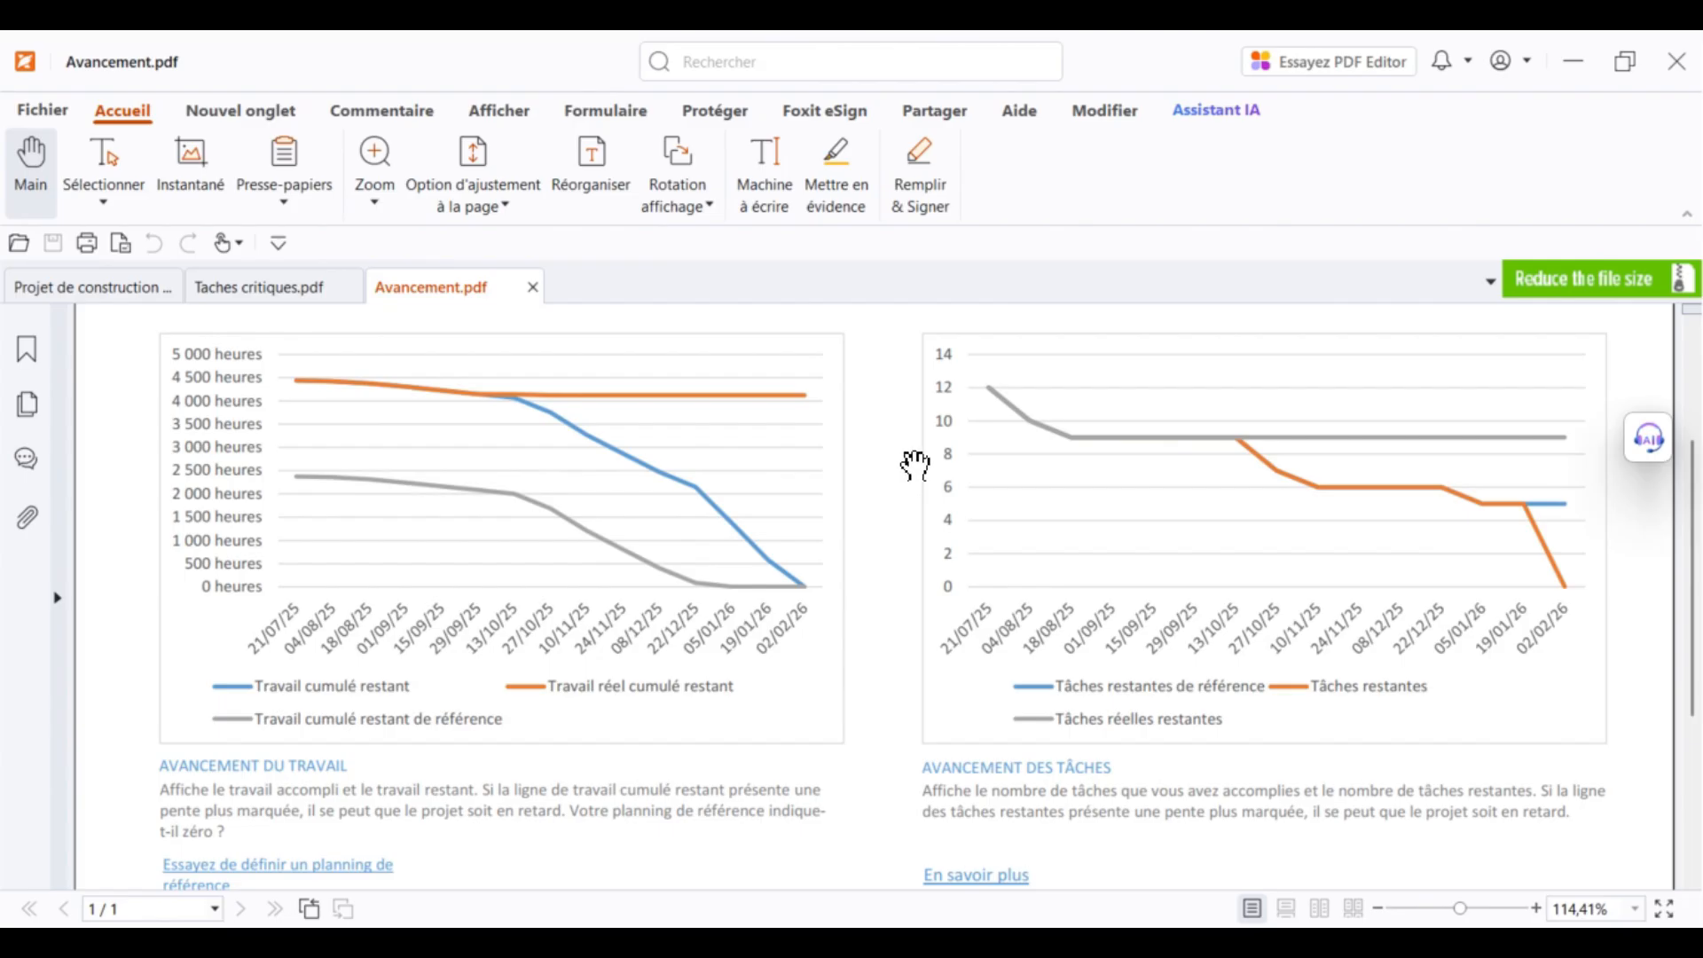
scroll(734, 567, "up", 3)
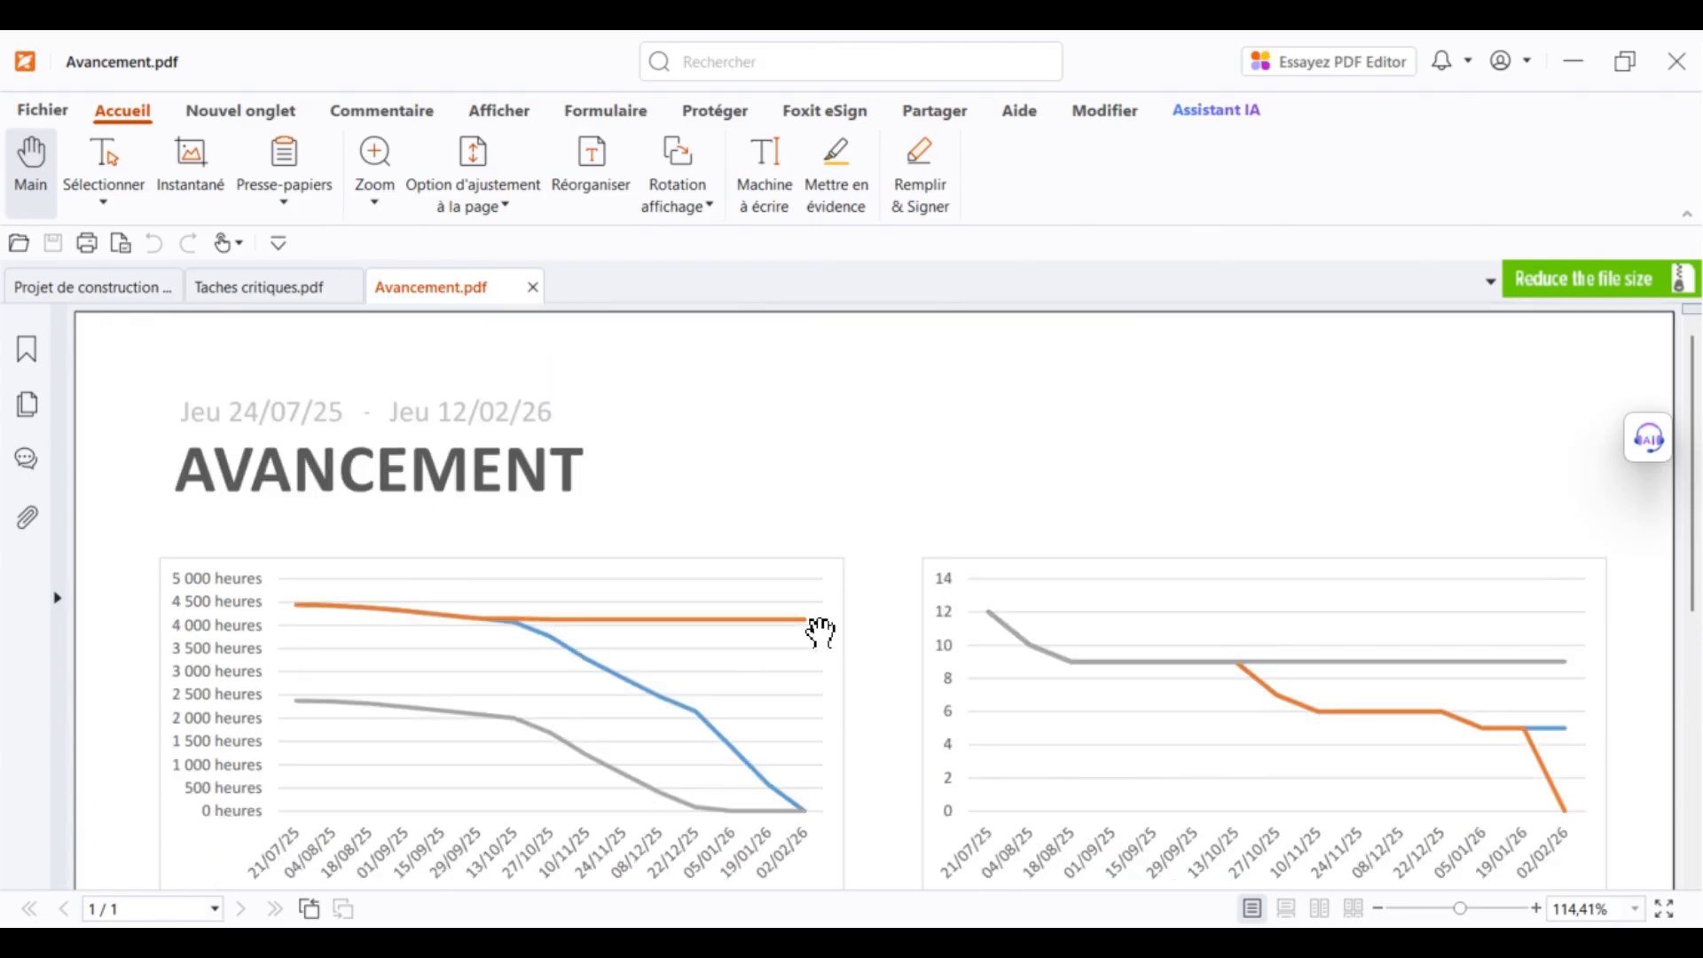
- Open Taches critiques.pdf in the PDF reader and read through the critical tasks report
left_click(270, 291)
scroll(970, 610, "down", 4)
scroll(974, 639, "up", 4)
scroll(976, 639, "down", 4)
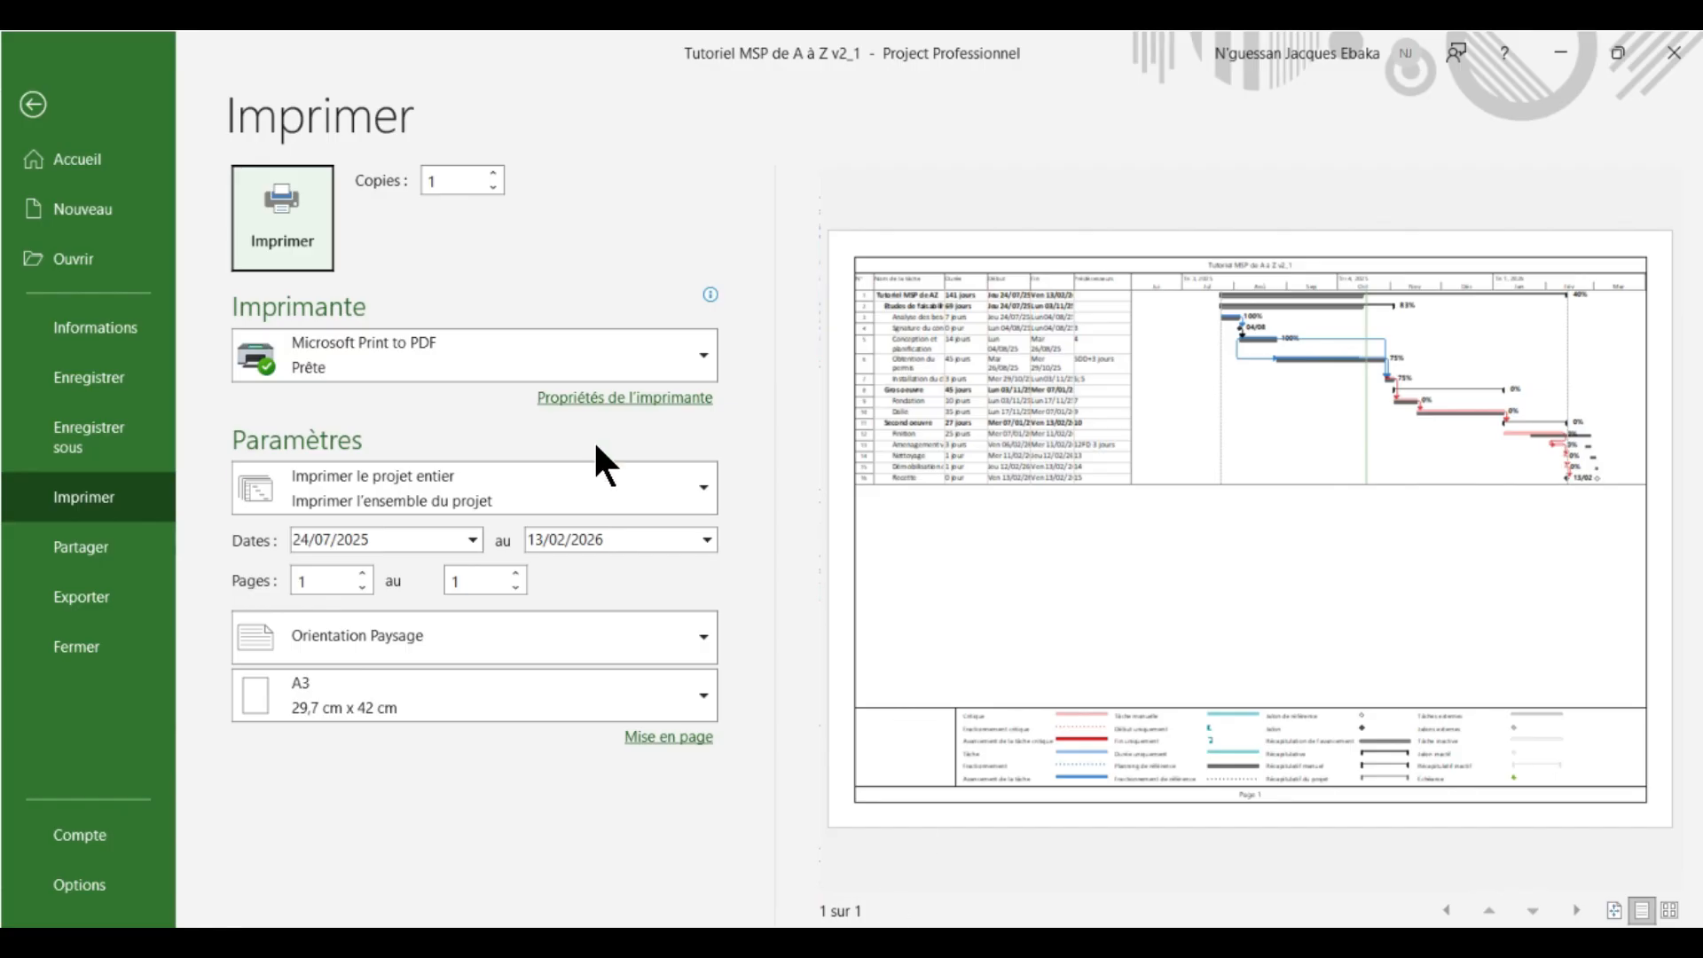
- Return to the project in Microsoft Project and switch from Suivi Gantt to the Diagramme de Gantt view
left_click(36, 107)
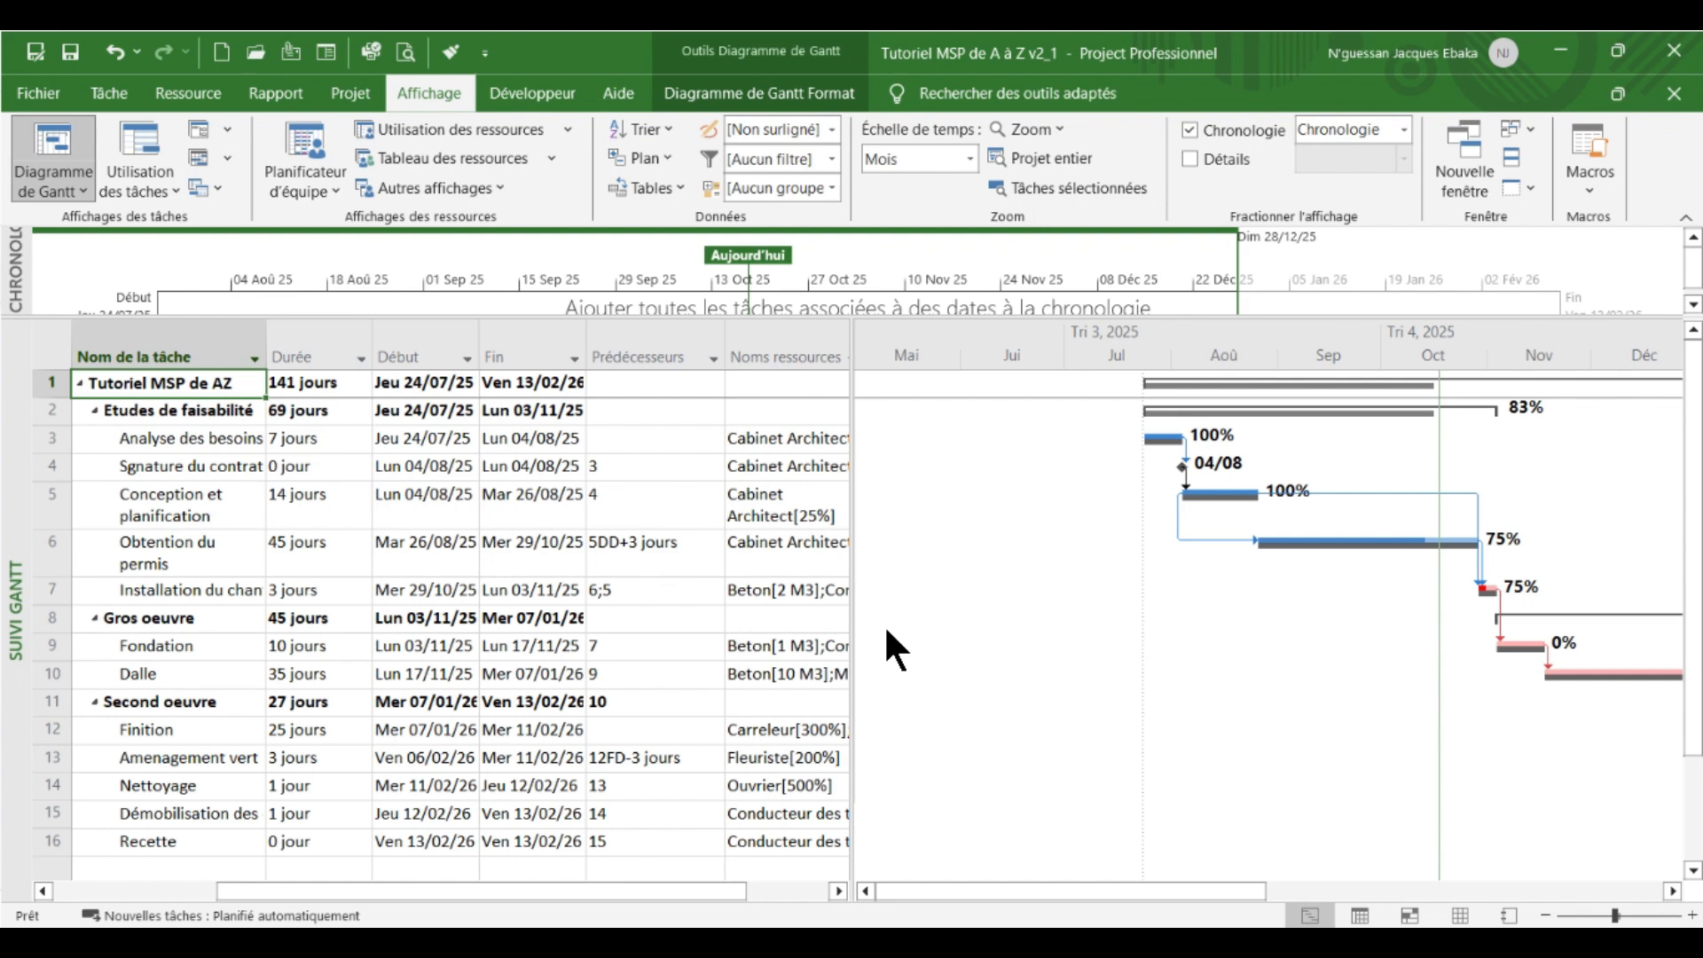
scroll(887, 630, "down", 3)
scroll(886, 630, "up", 3)
right_click(17, 444)
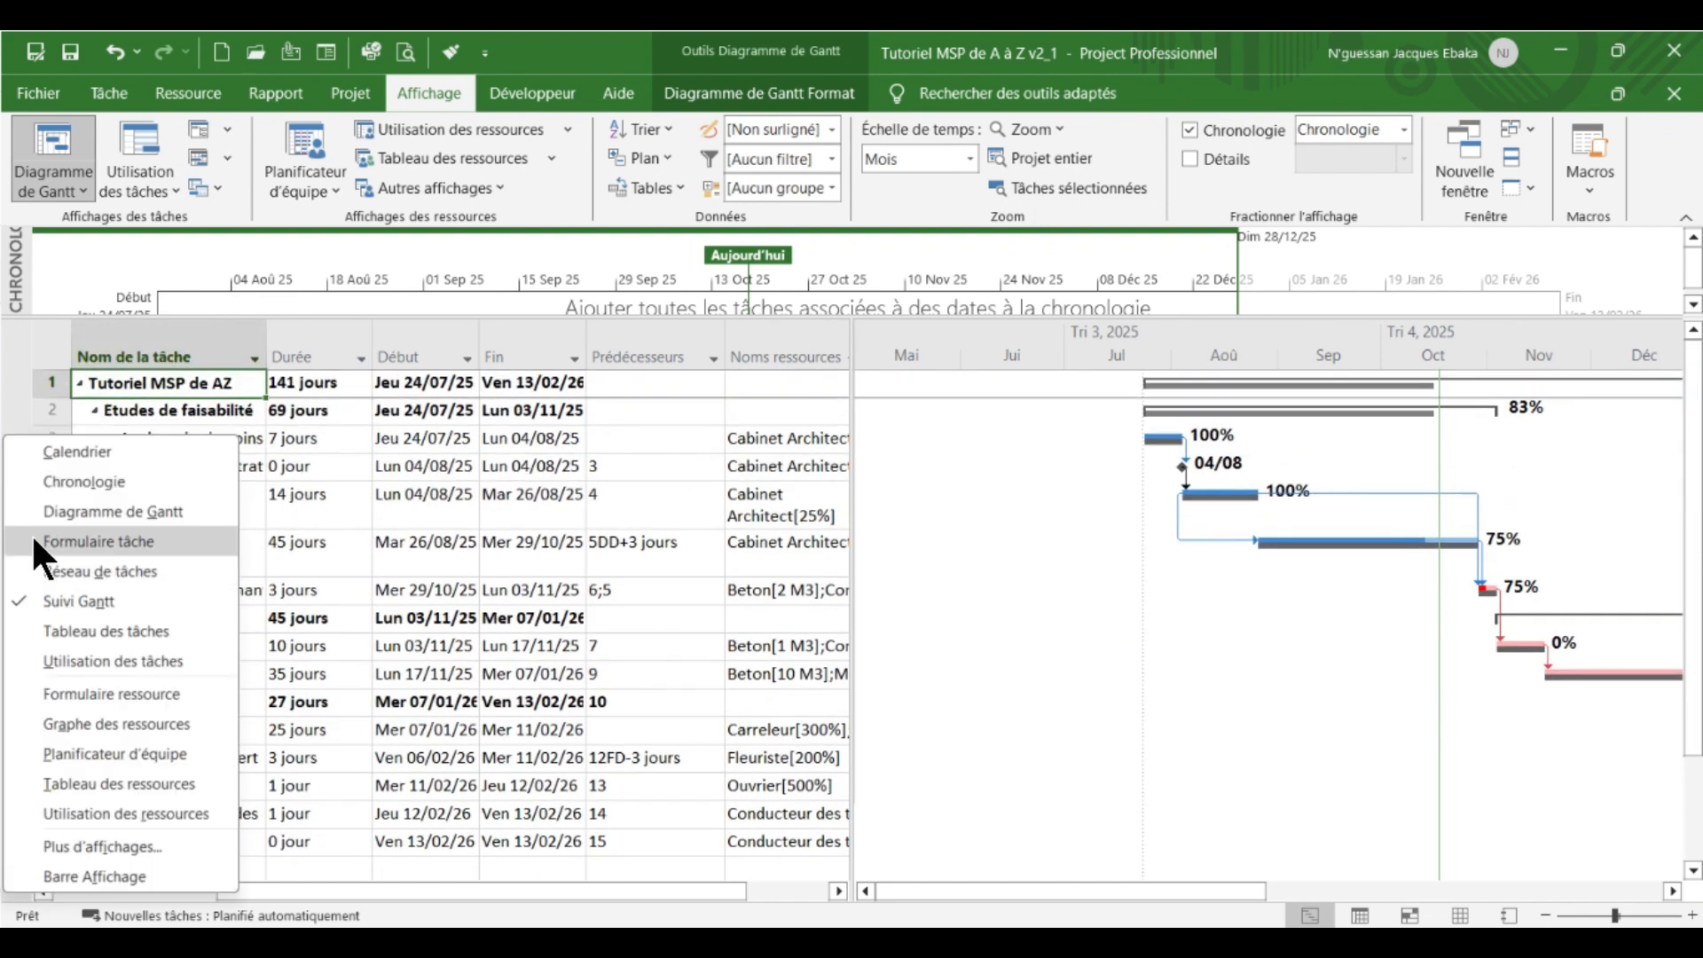
left_click(98, 512)
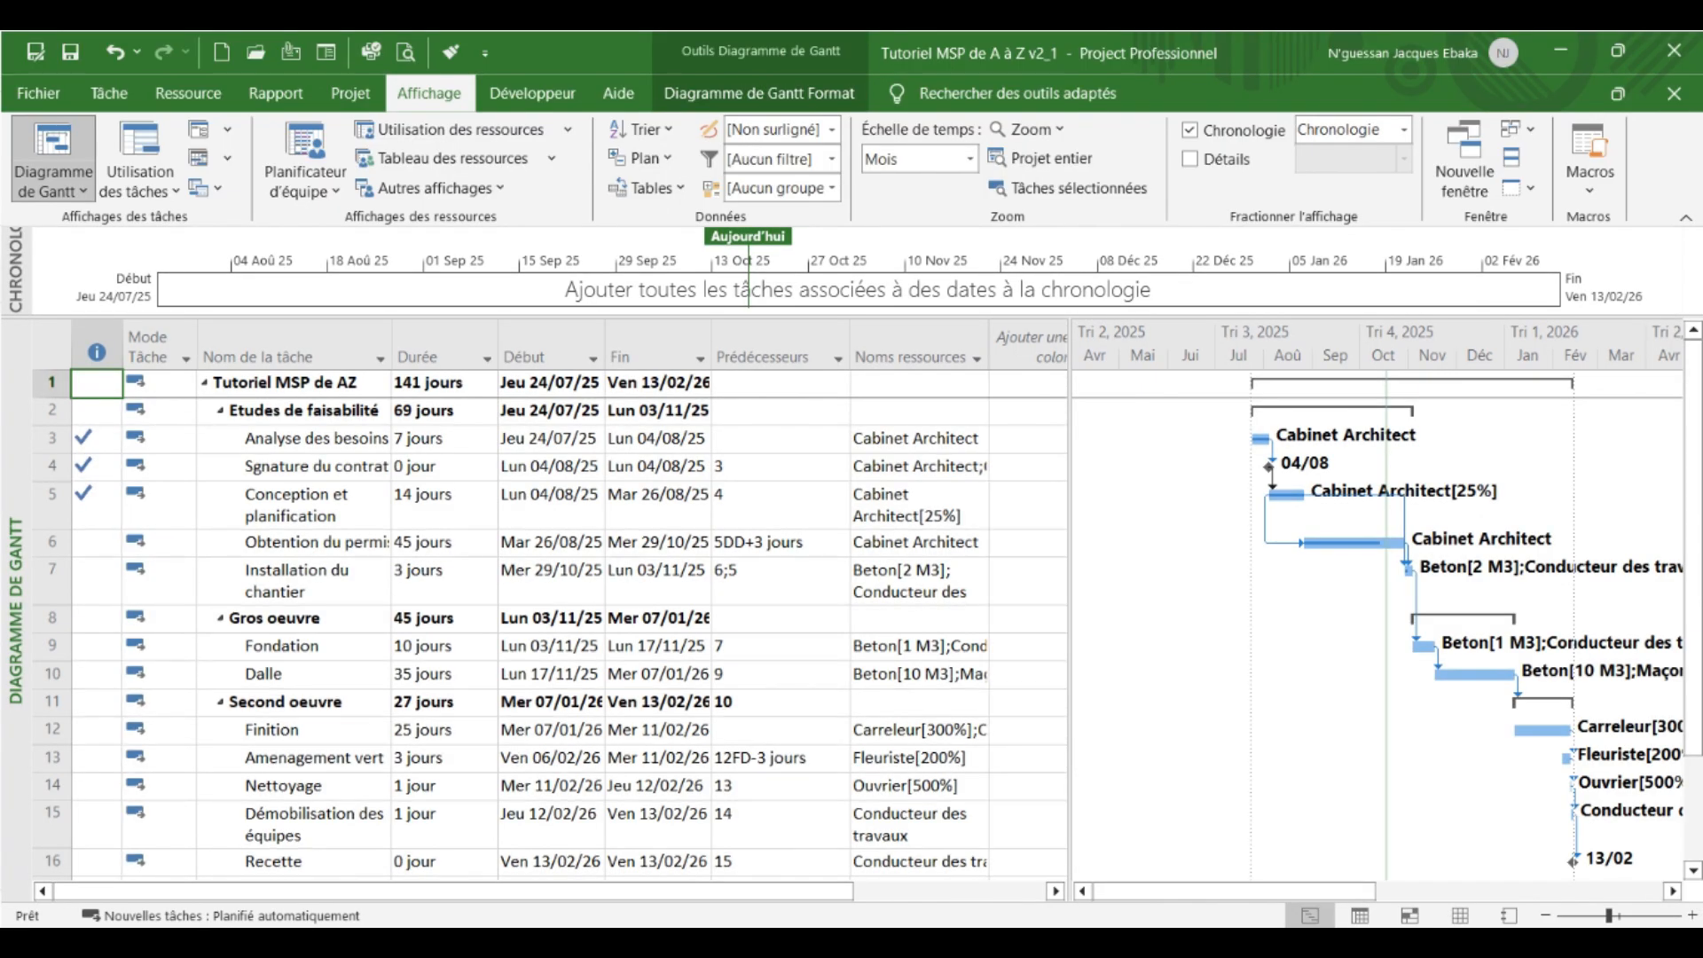
- Open the print preview of the Diagramme de Gantt and set the paper size to A3
mouse_move(1255, 892)
left_mouse_down()
mouse_move(1558, 893)
mouse_move(1226, 883)
left_mouse_up()
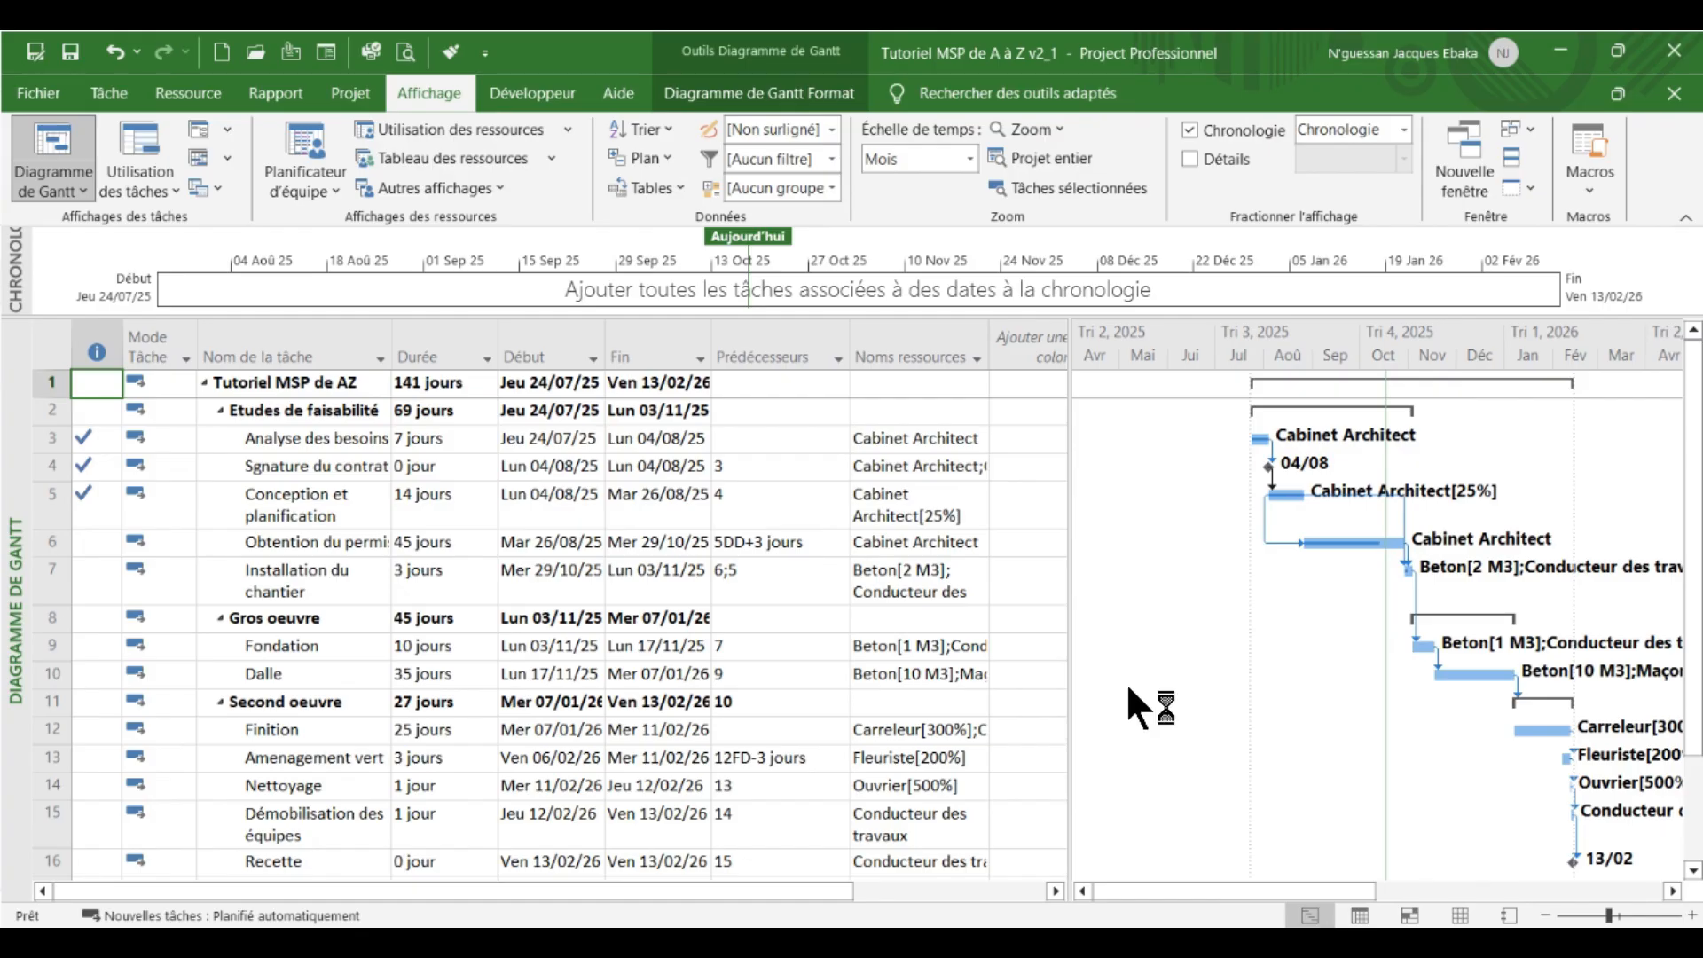
right_click(1138, 502)
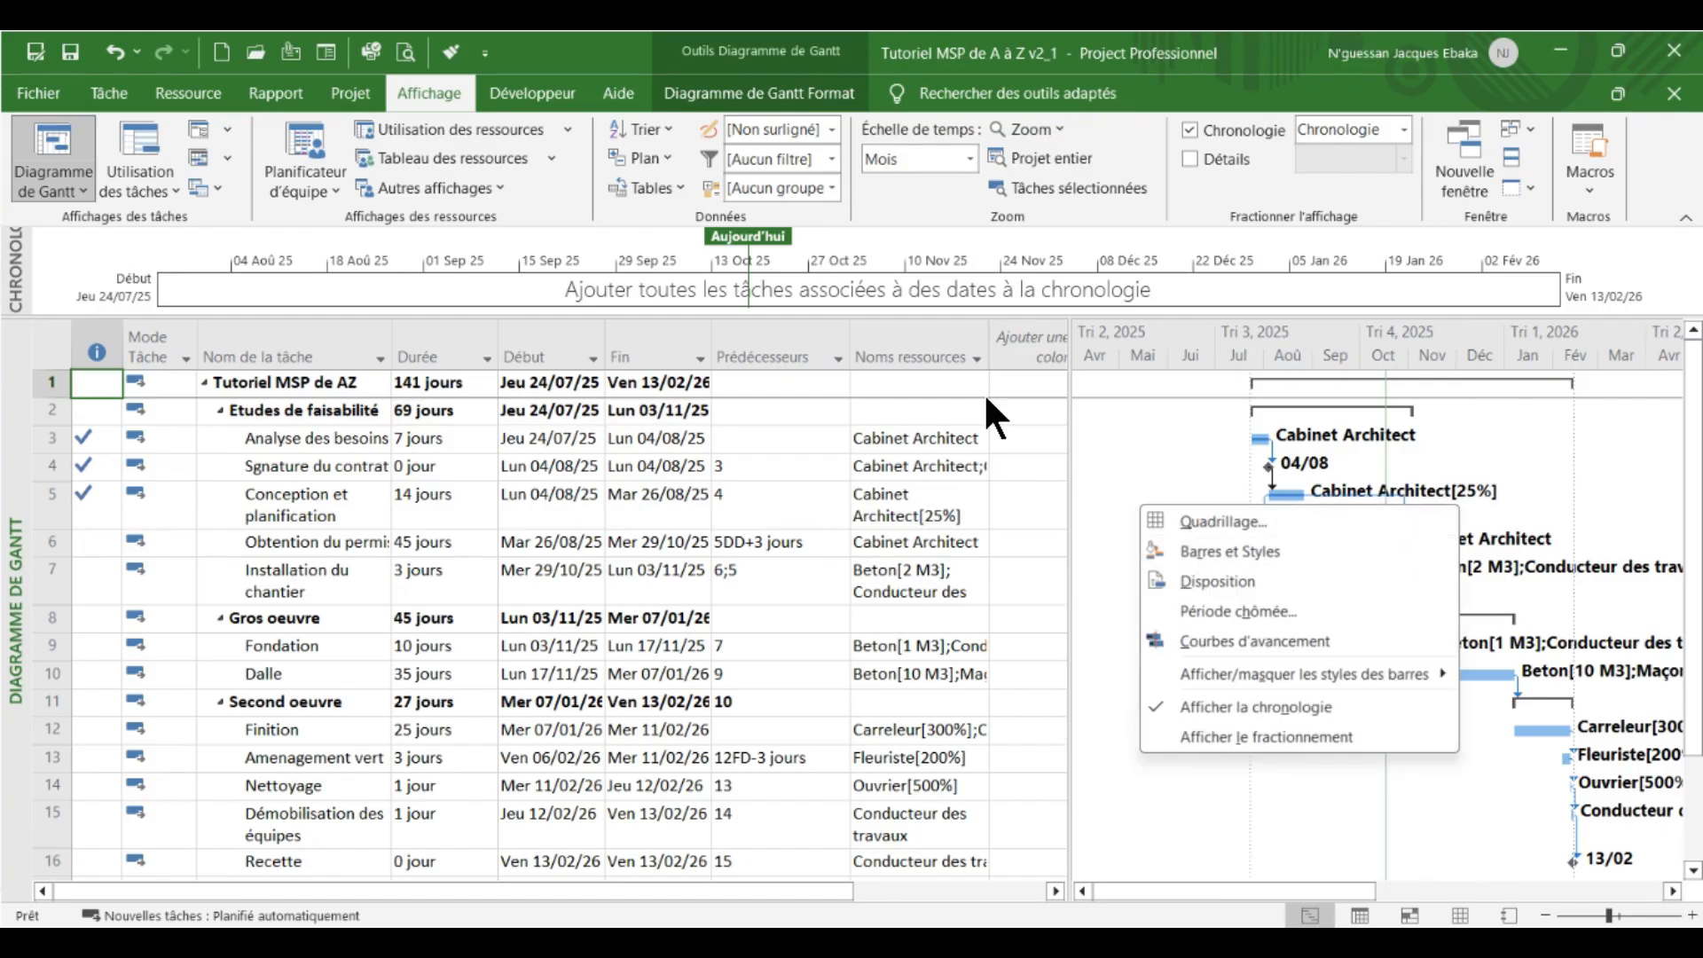
left_click(407, 52)
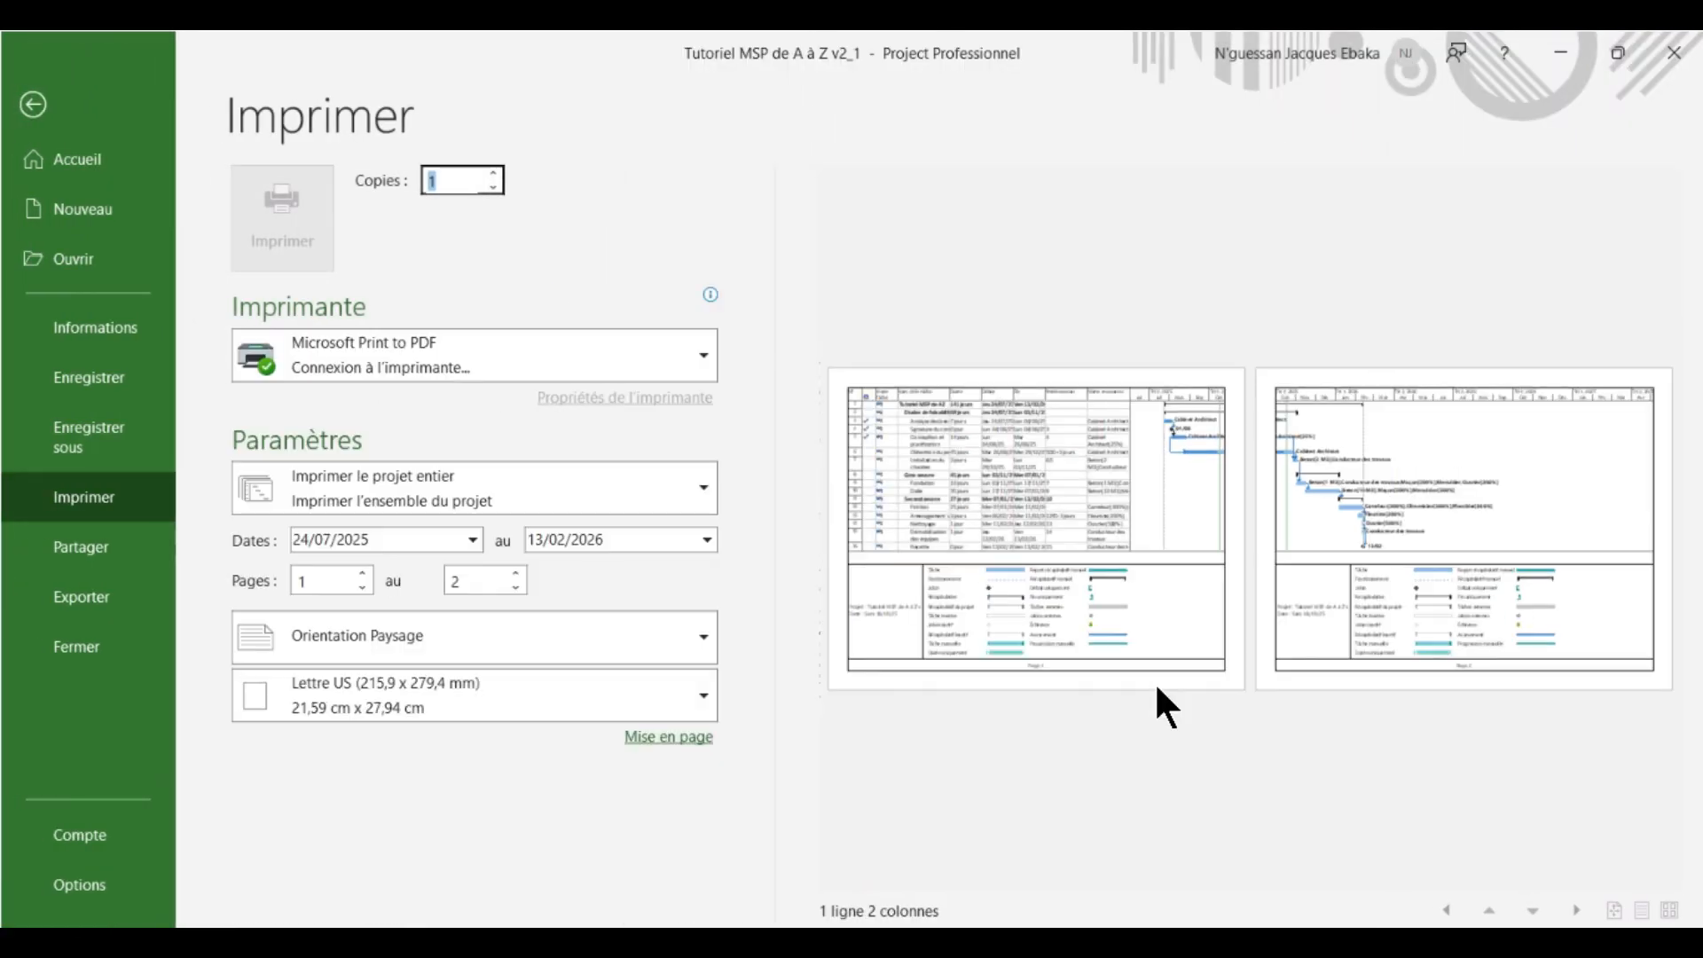
left_click(496, 685)
left_click(357, 433)
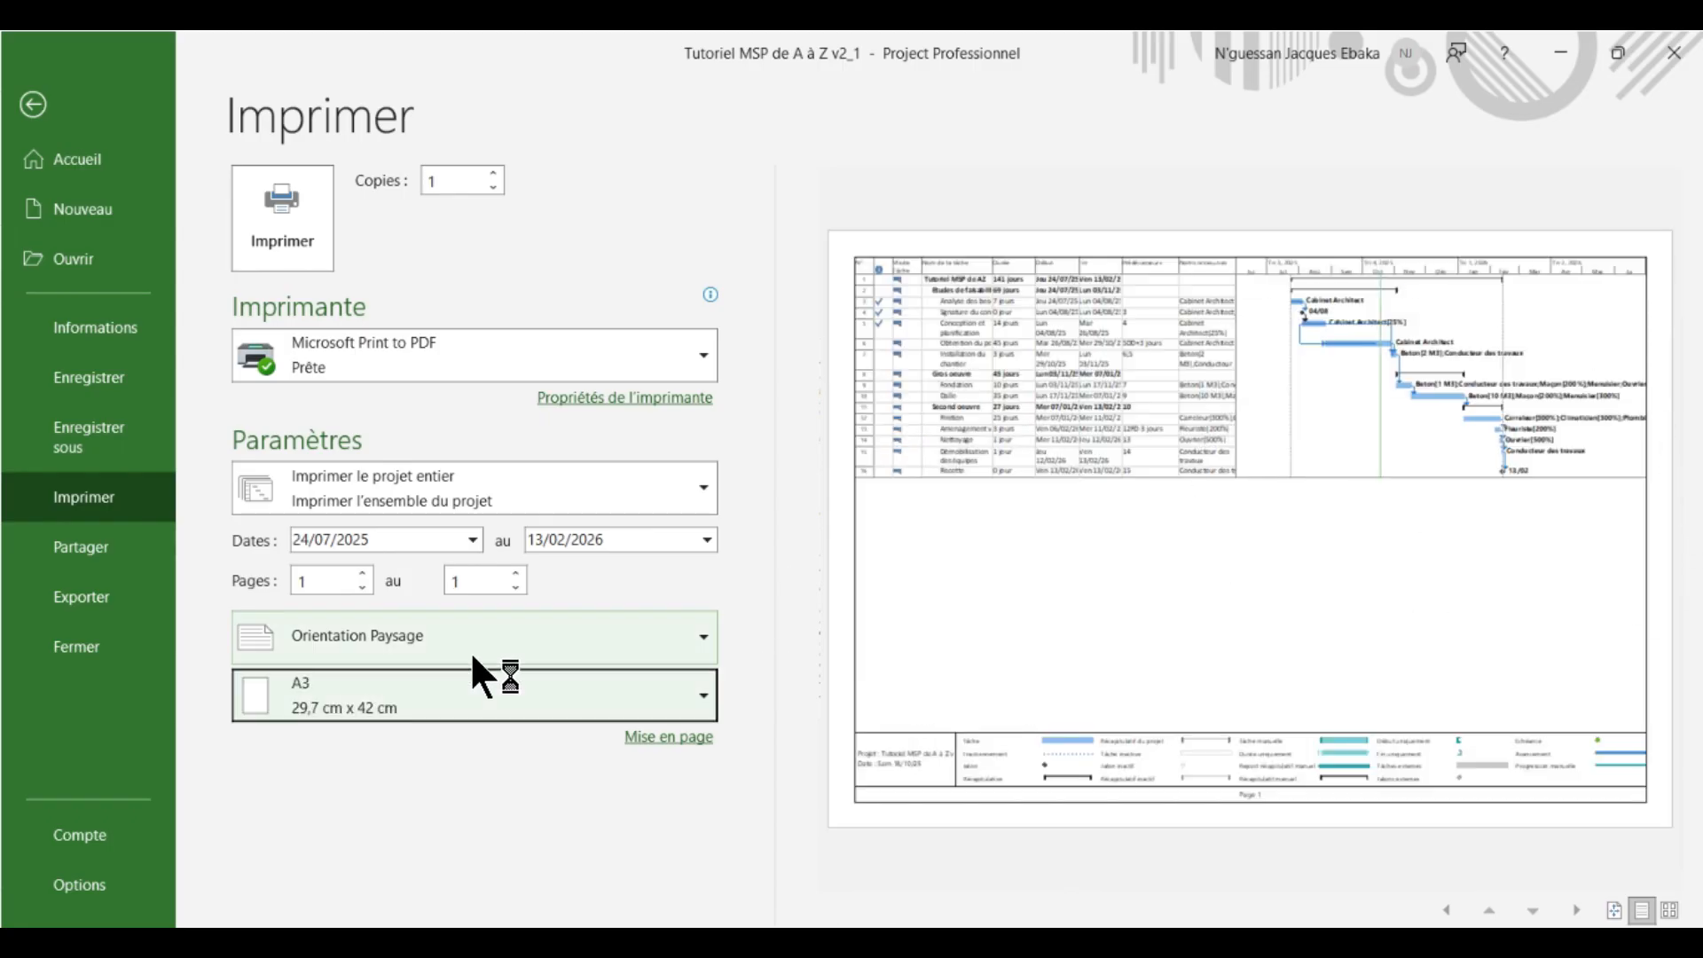
- Print the Gantt diagram with Microsoft Print to PDF as PMP sans avancement and return to the project
left_click(266, 233)
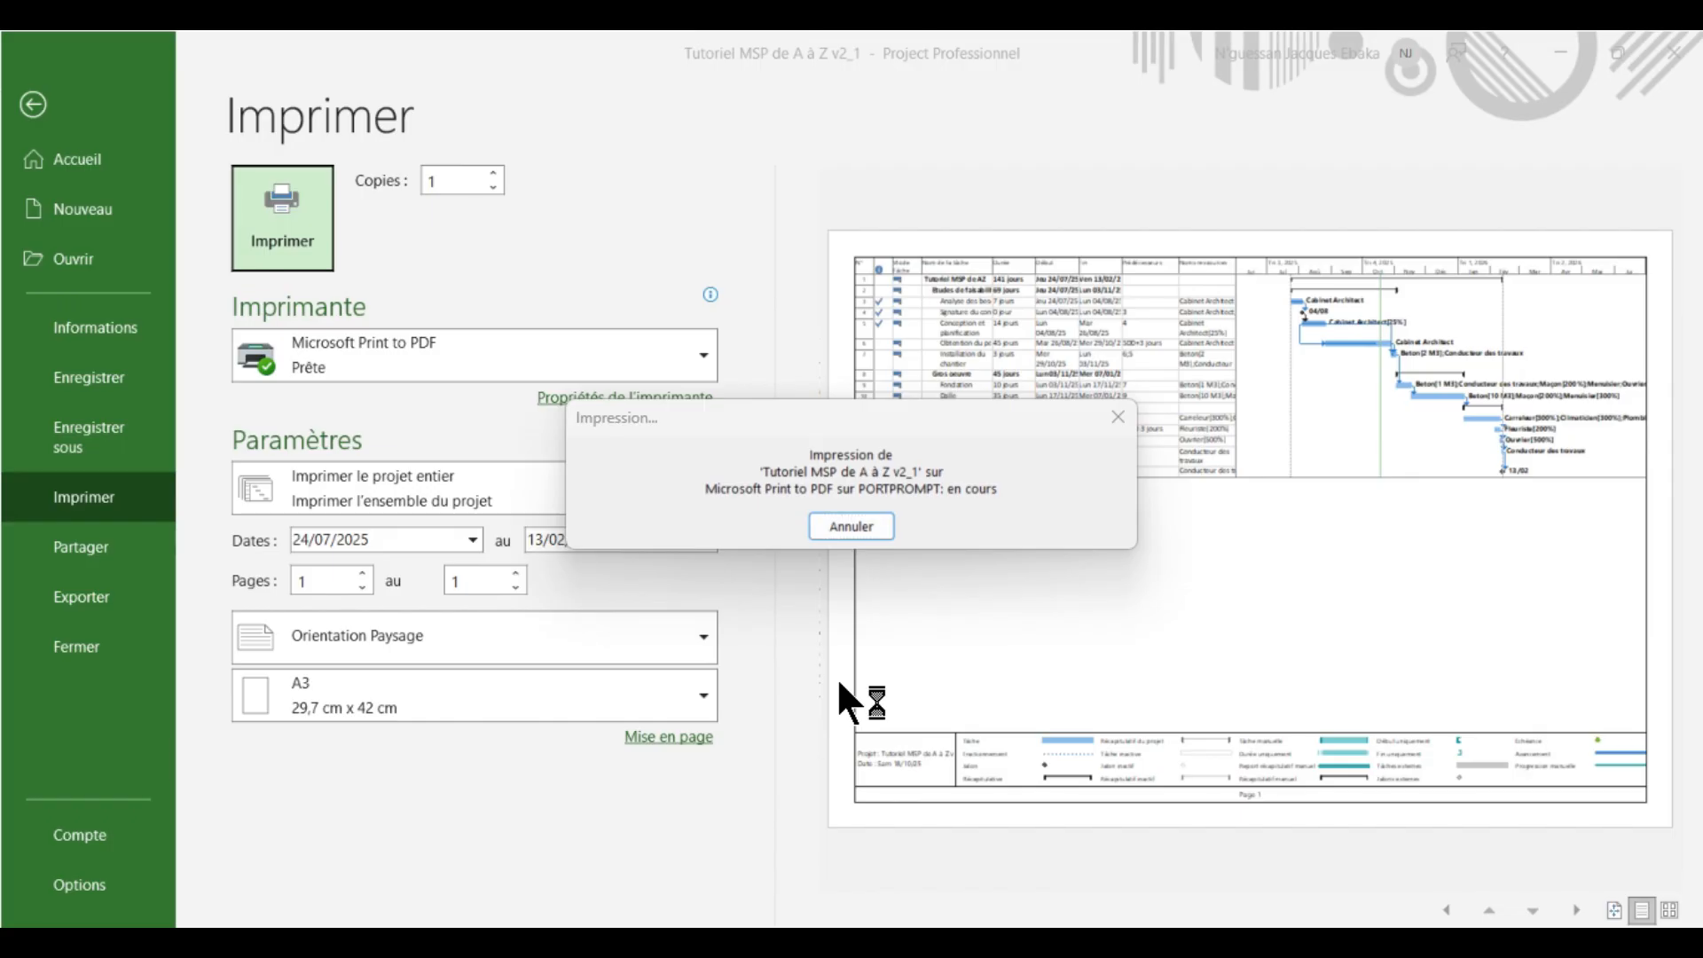
type("P")
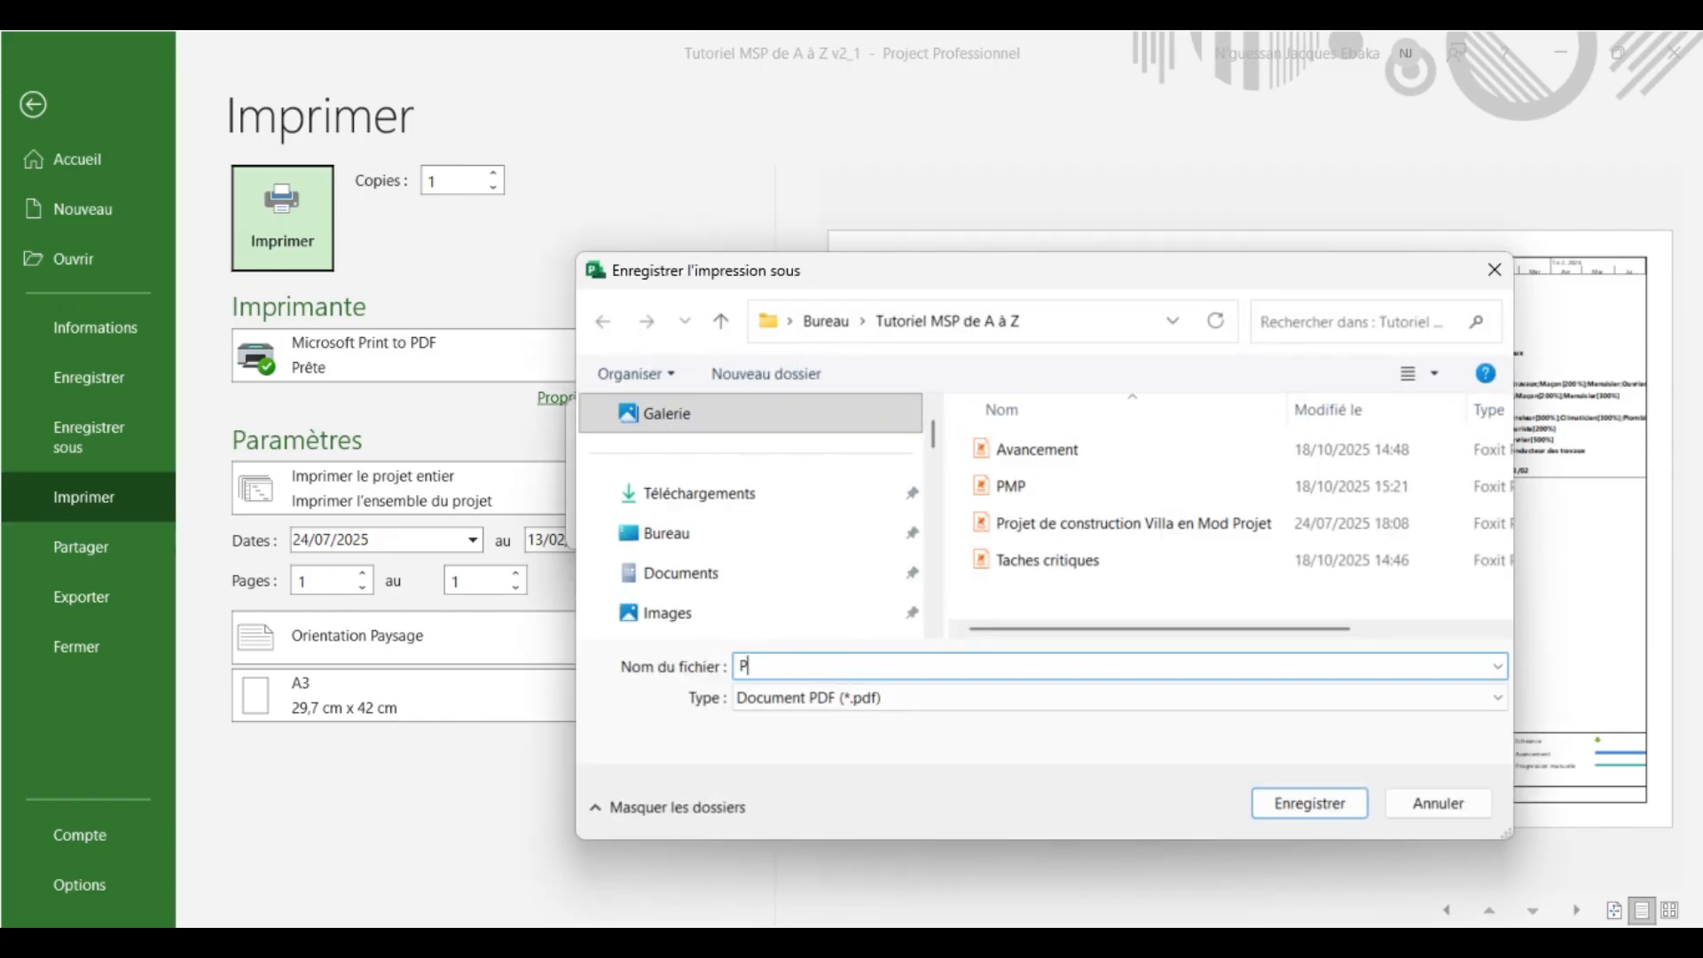
type("MP sans avancement")
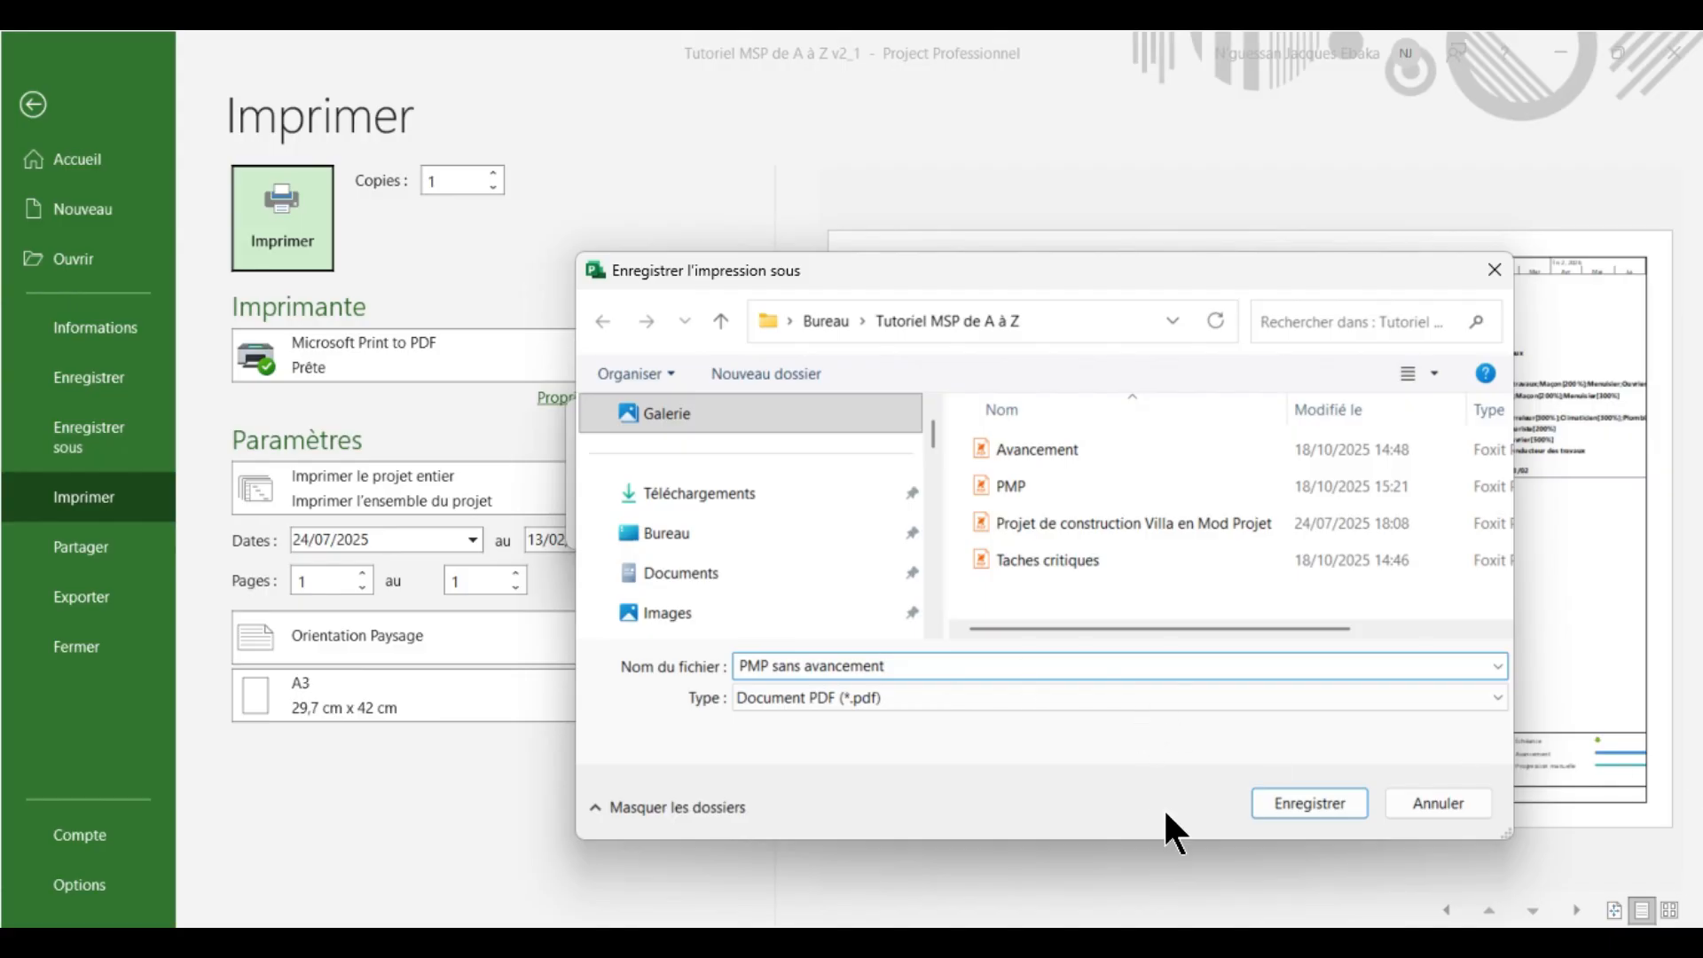
left_click(1283, 798)
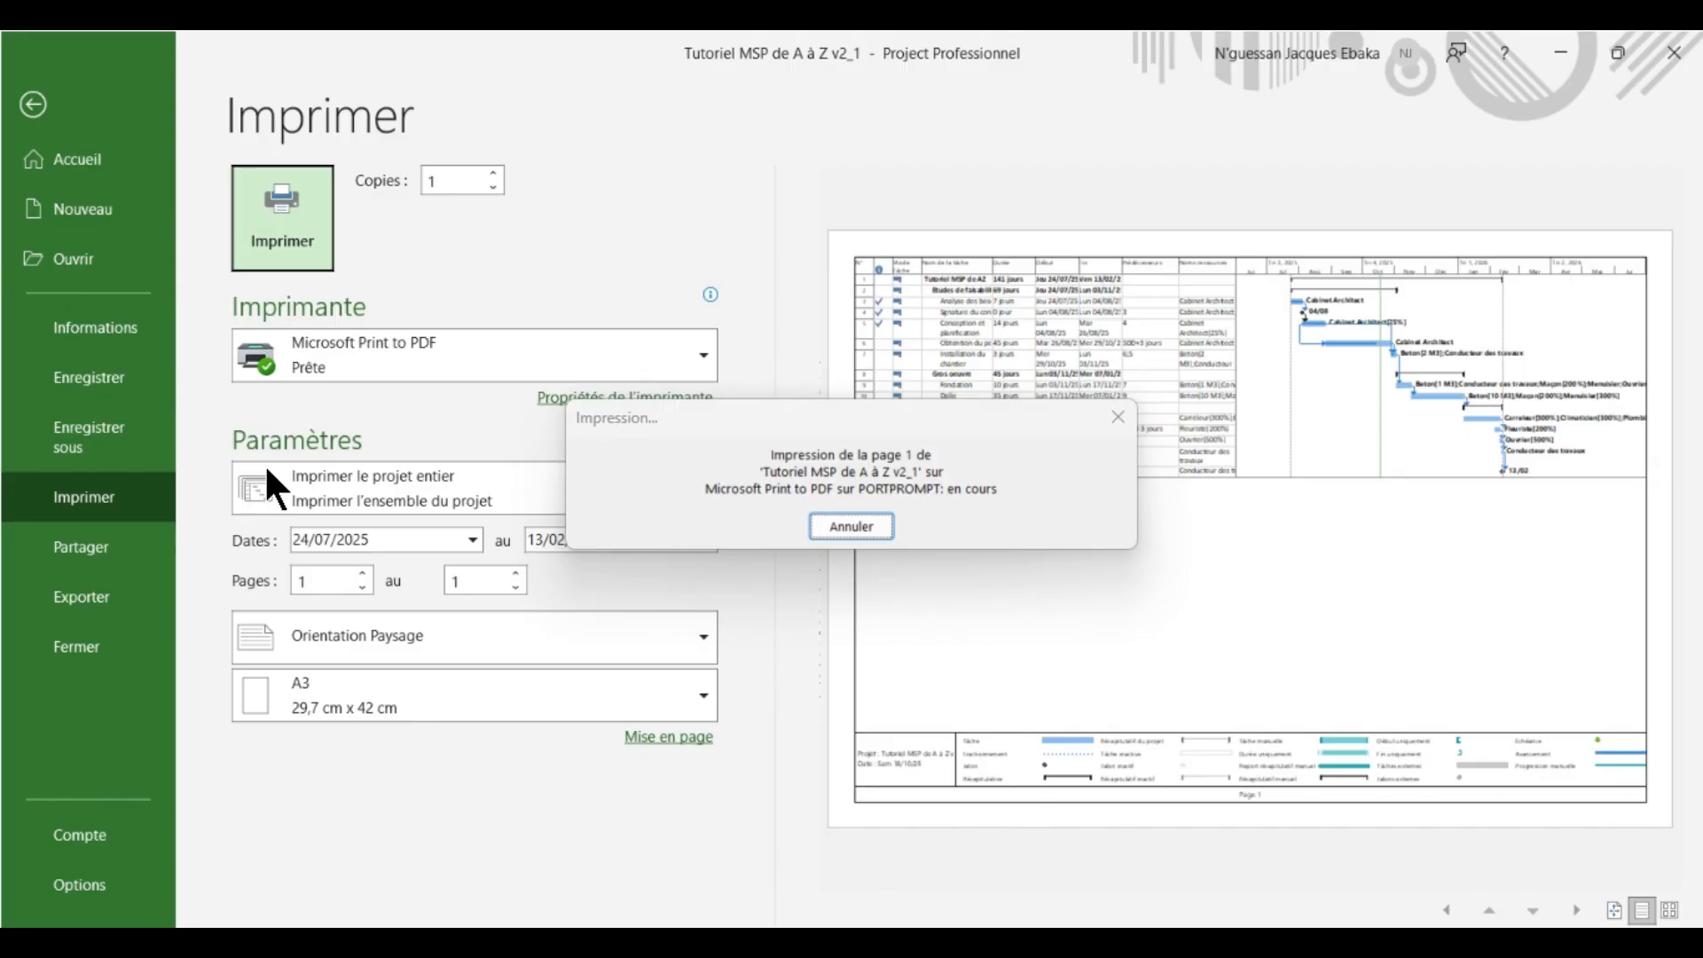
left_click(44, 104)
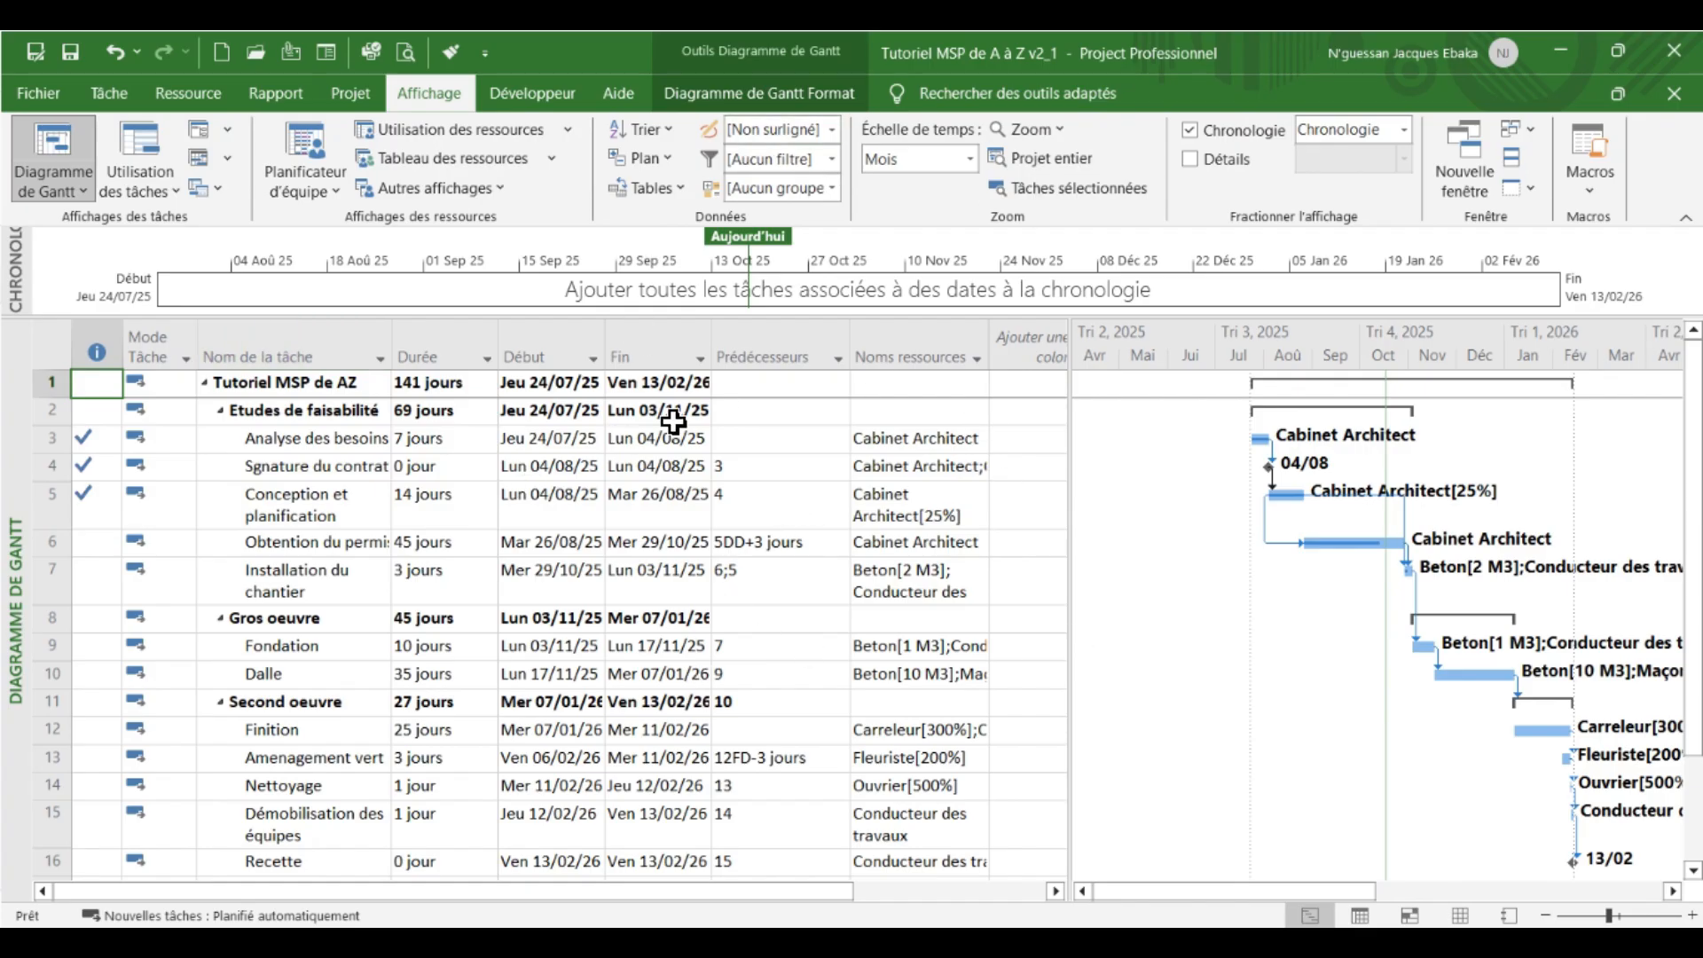
- Open the Aperçu des ressources report from the resource reports
scroll(826, 566, "down", 3)
scroll(844, 615, "up", 3)
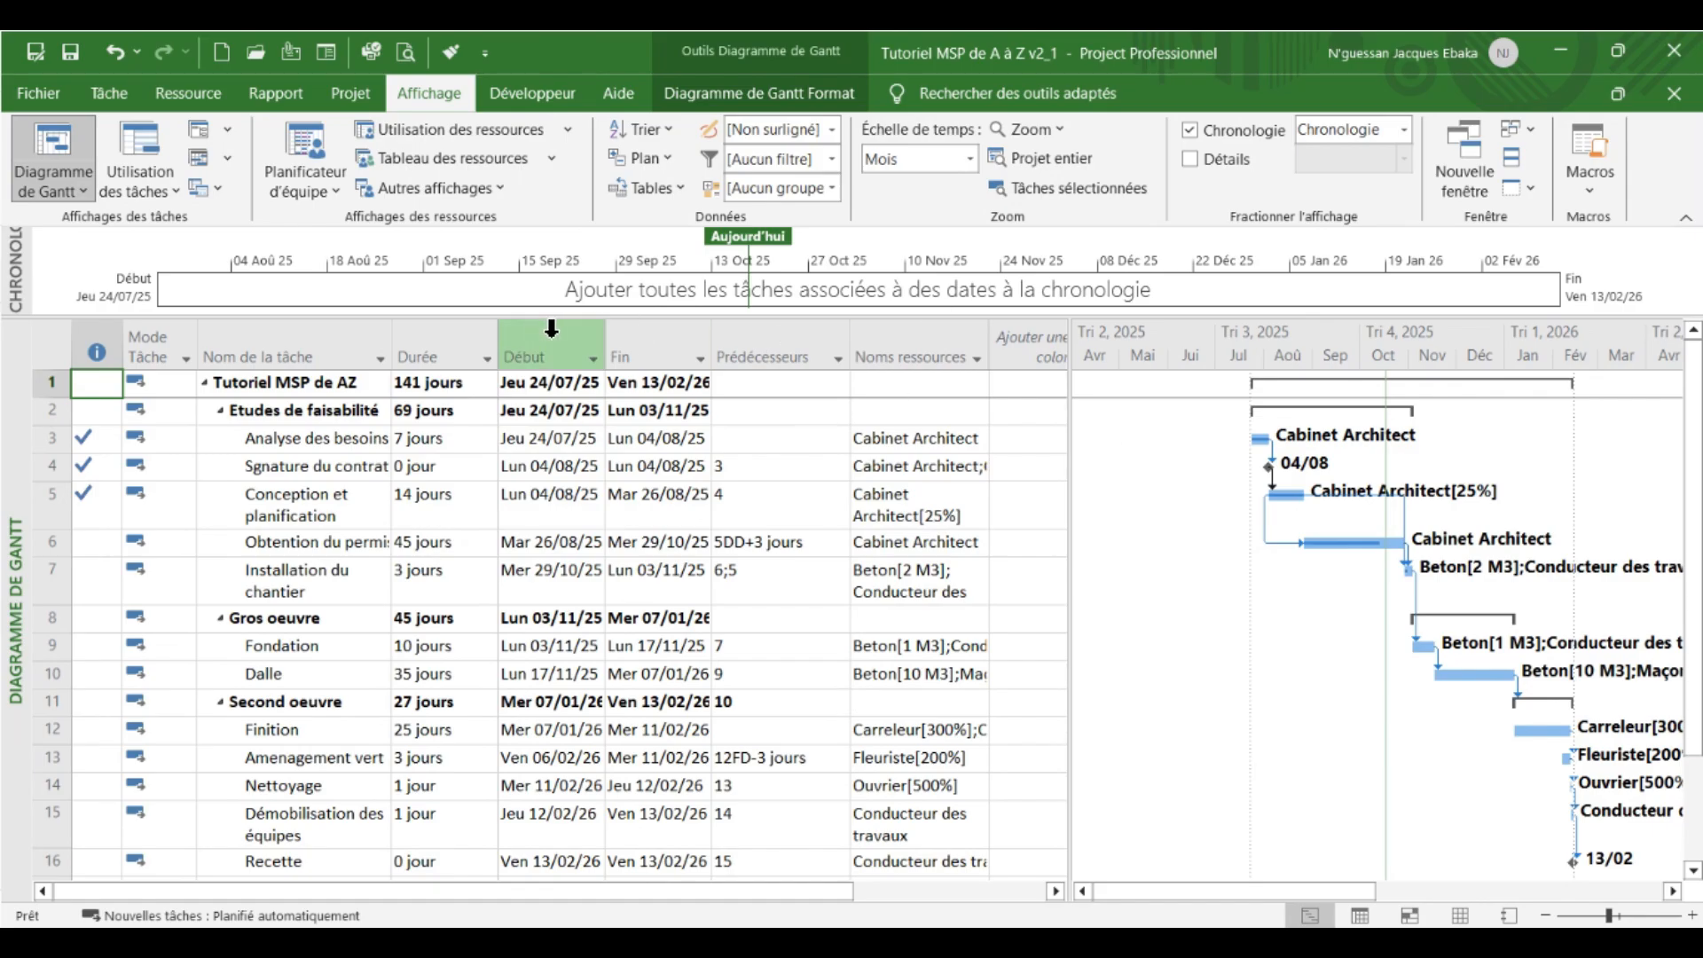
left_click(269, 86)
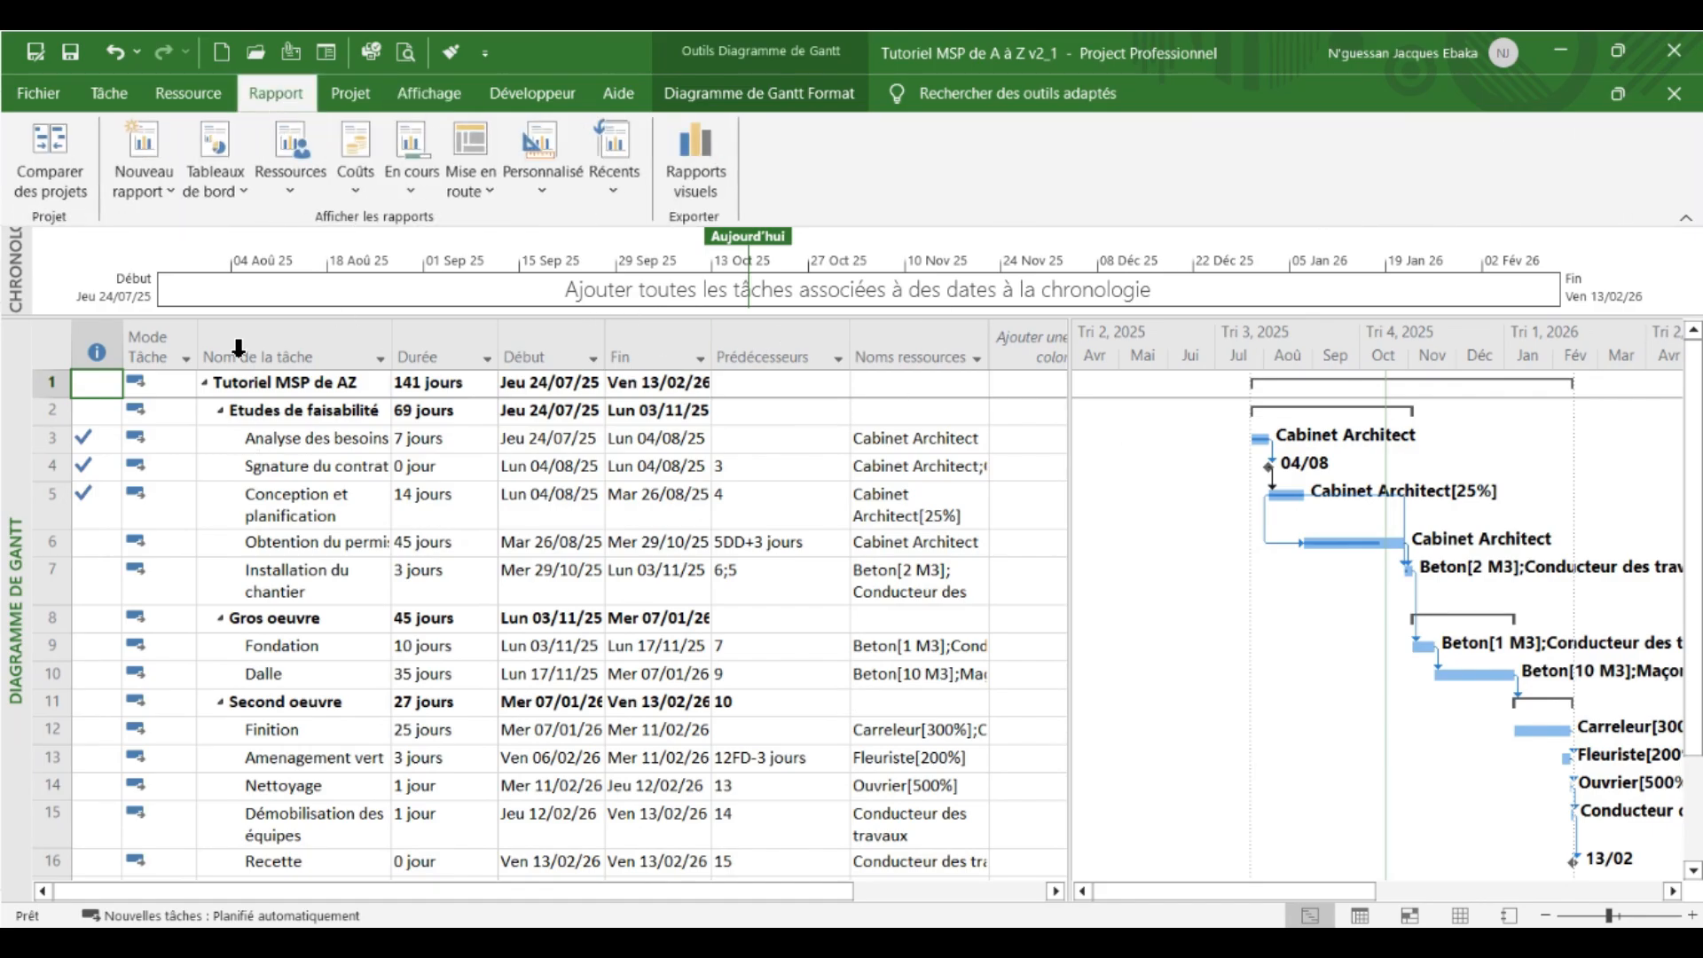
left_click(282, 189)
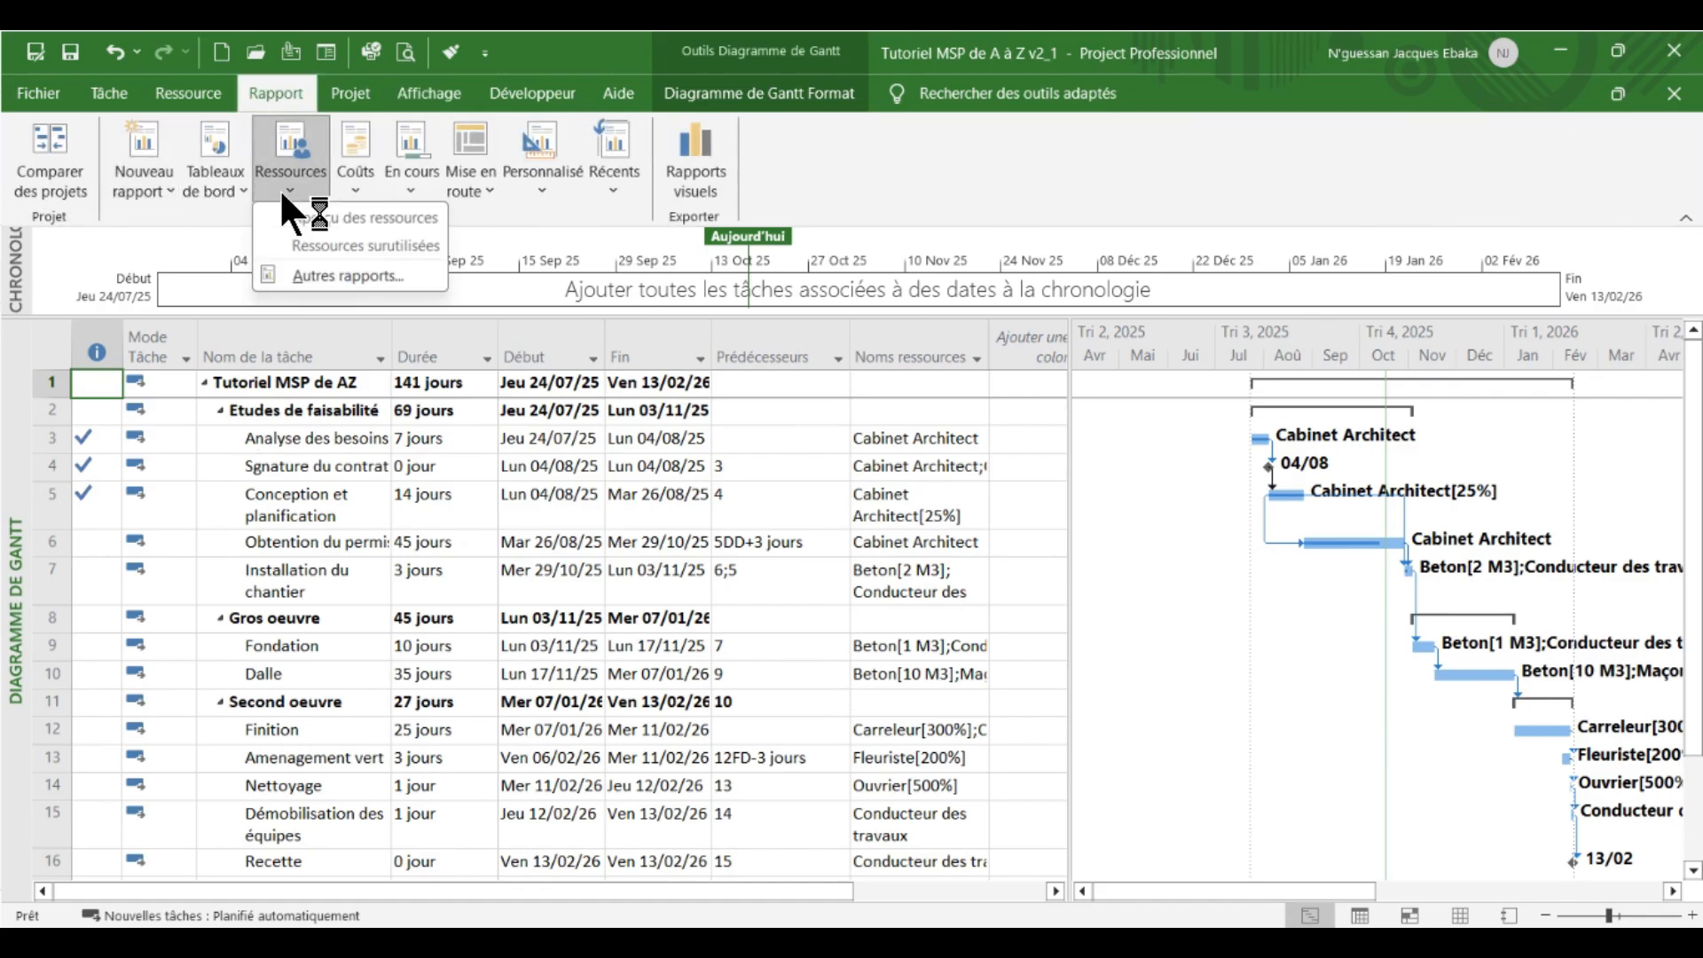
left_click(383, 218)
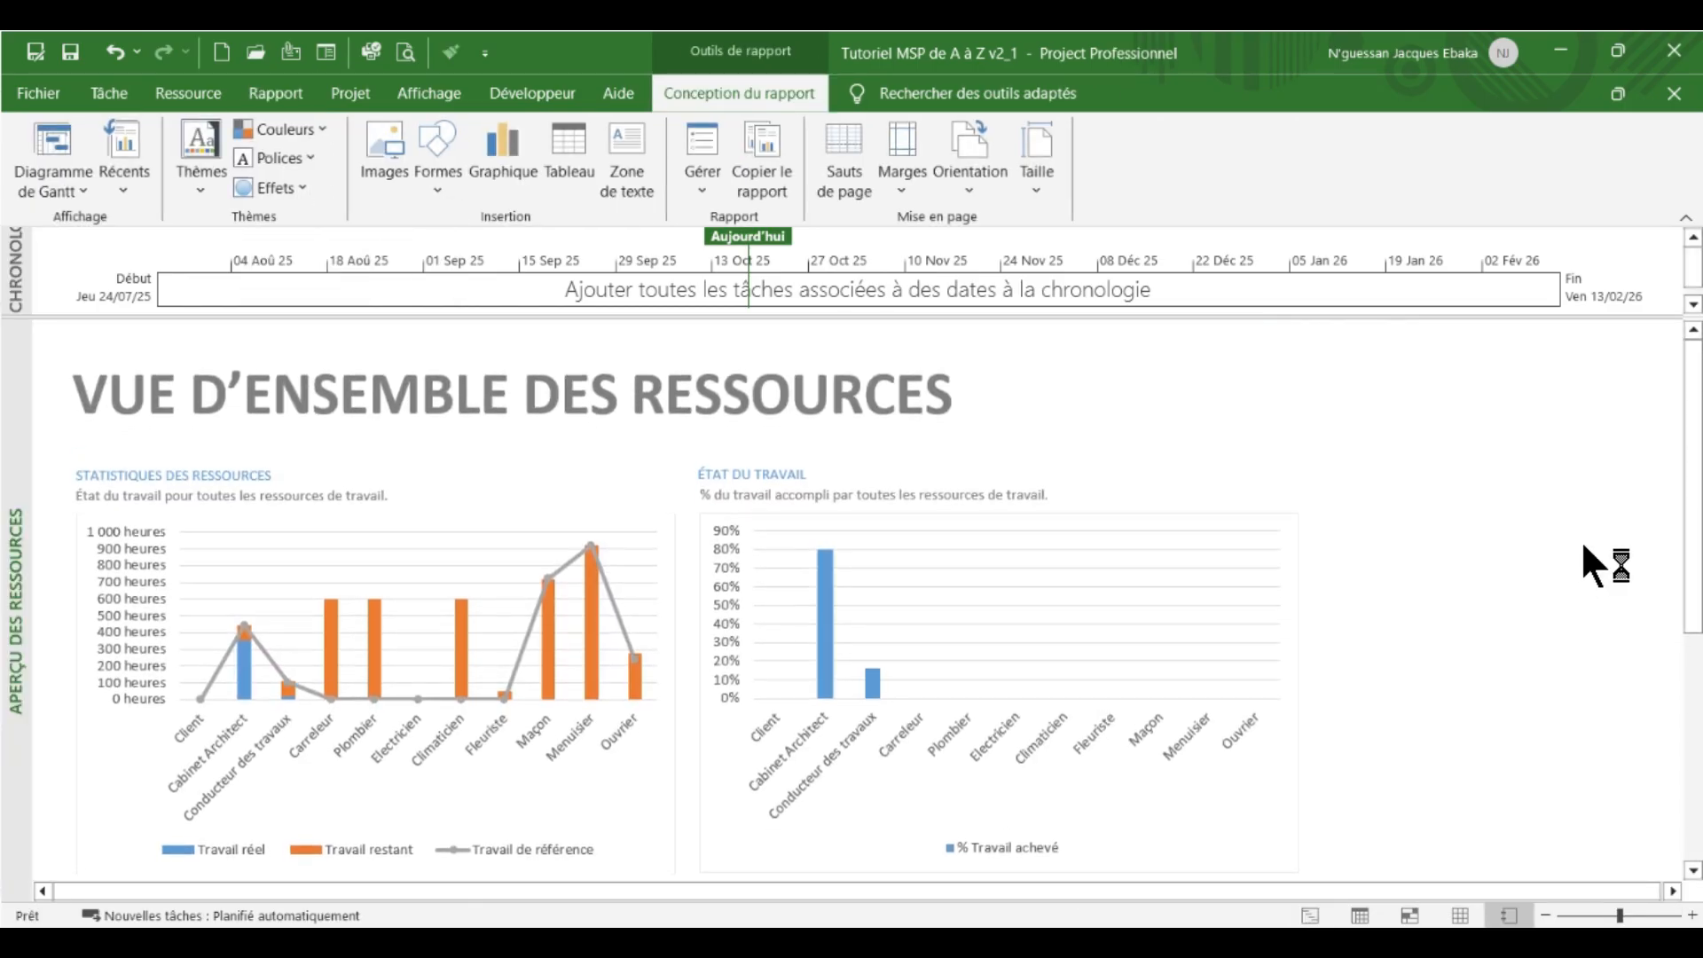
- Print the resource overview report to a PDF file named Apercu des ressources and return to the report
right_click(1500, 486)
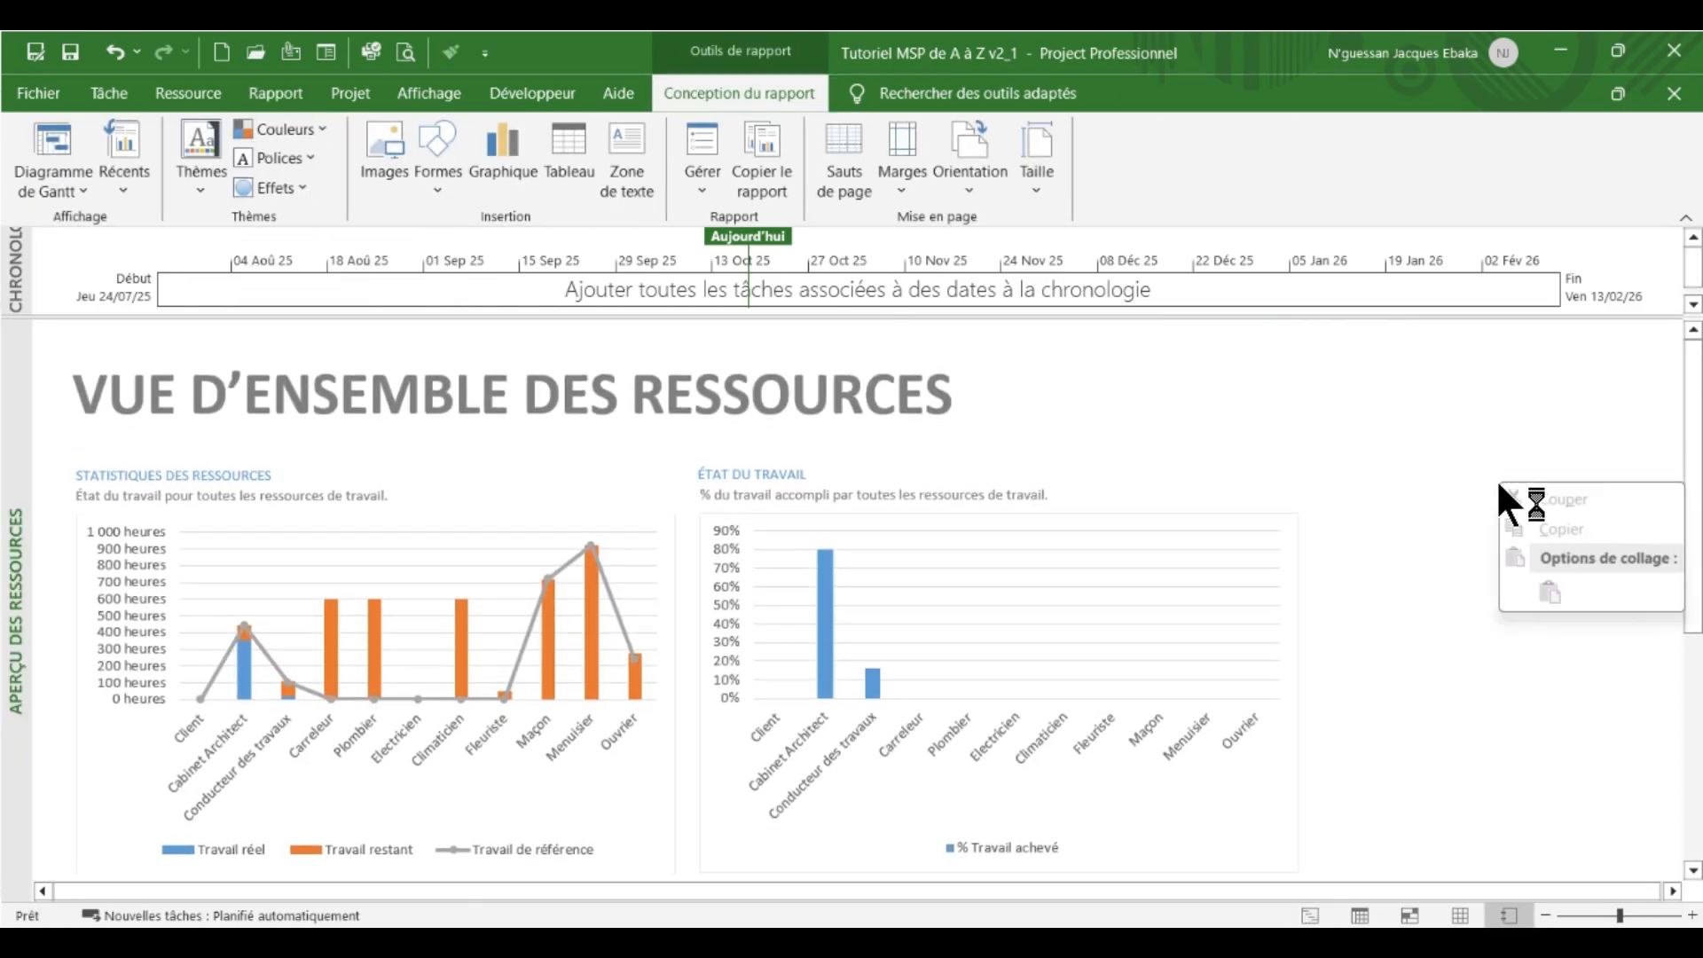
left_click(383, 46)
left_click(403, 51)
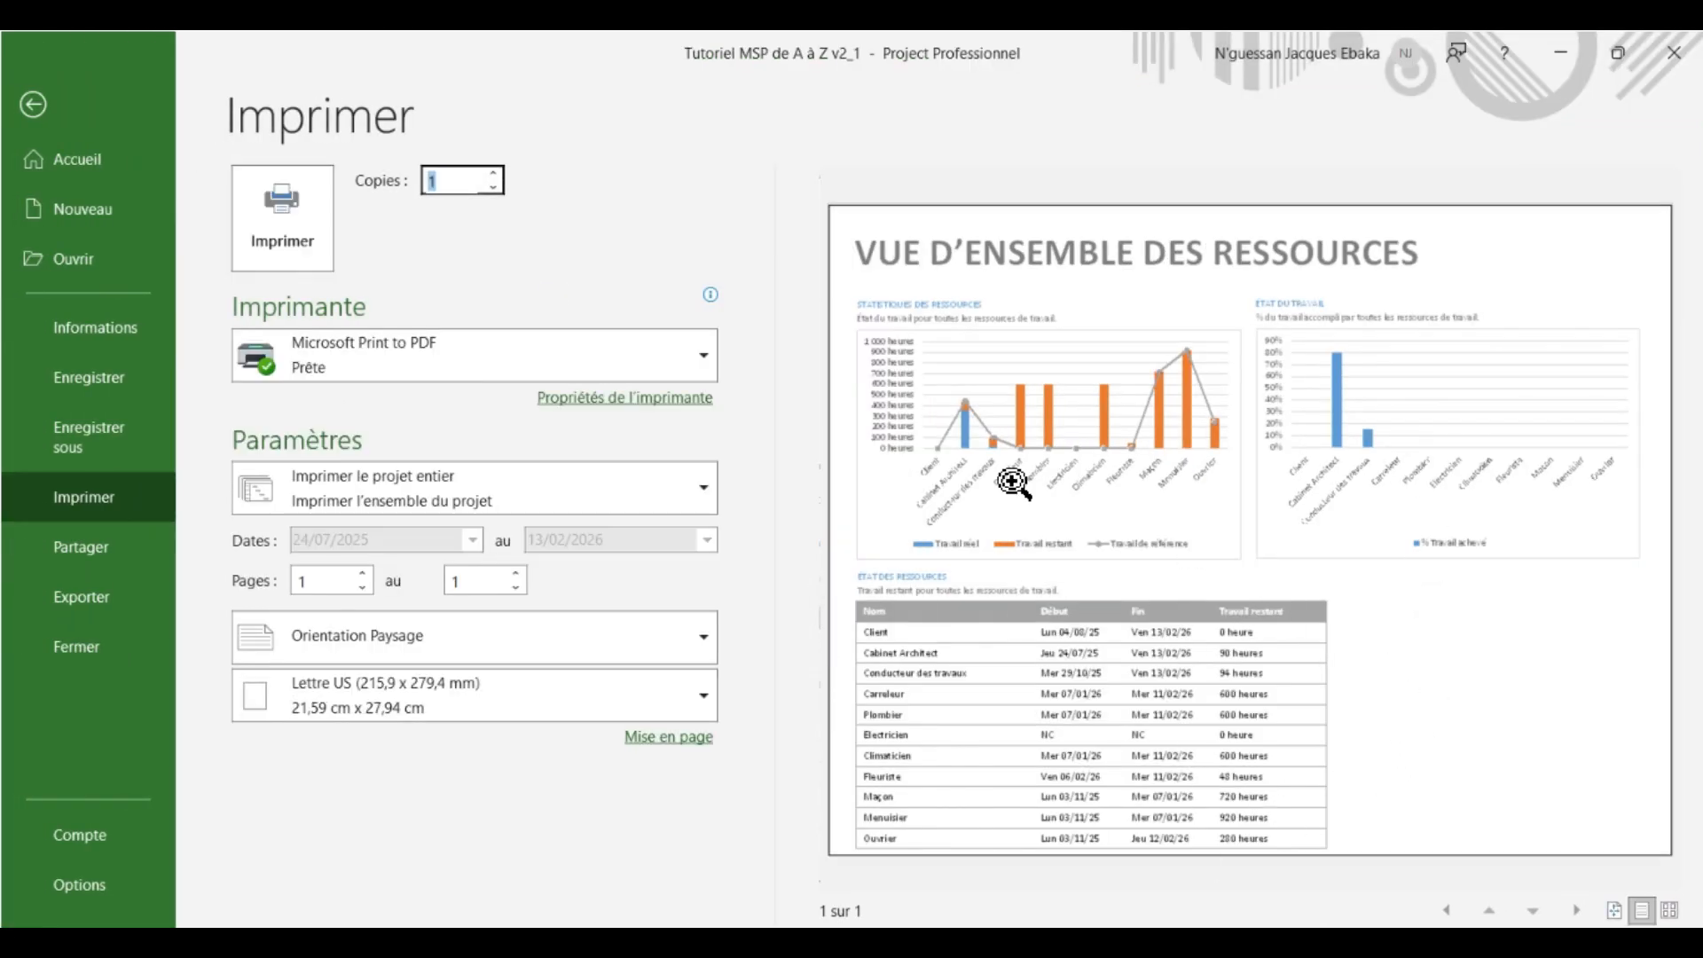
left_click(276, 233)
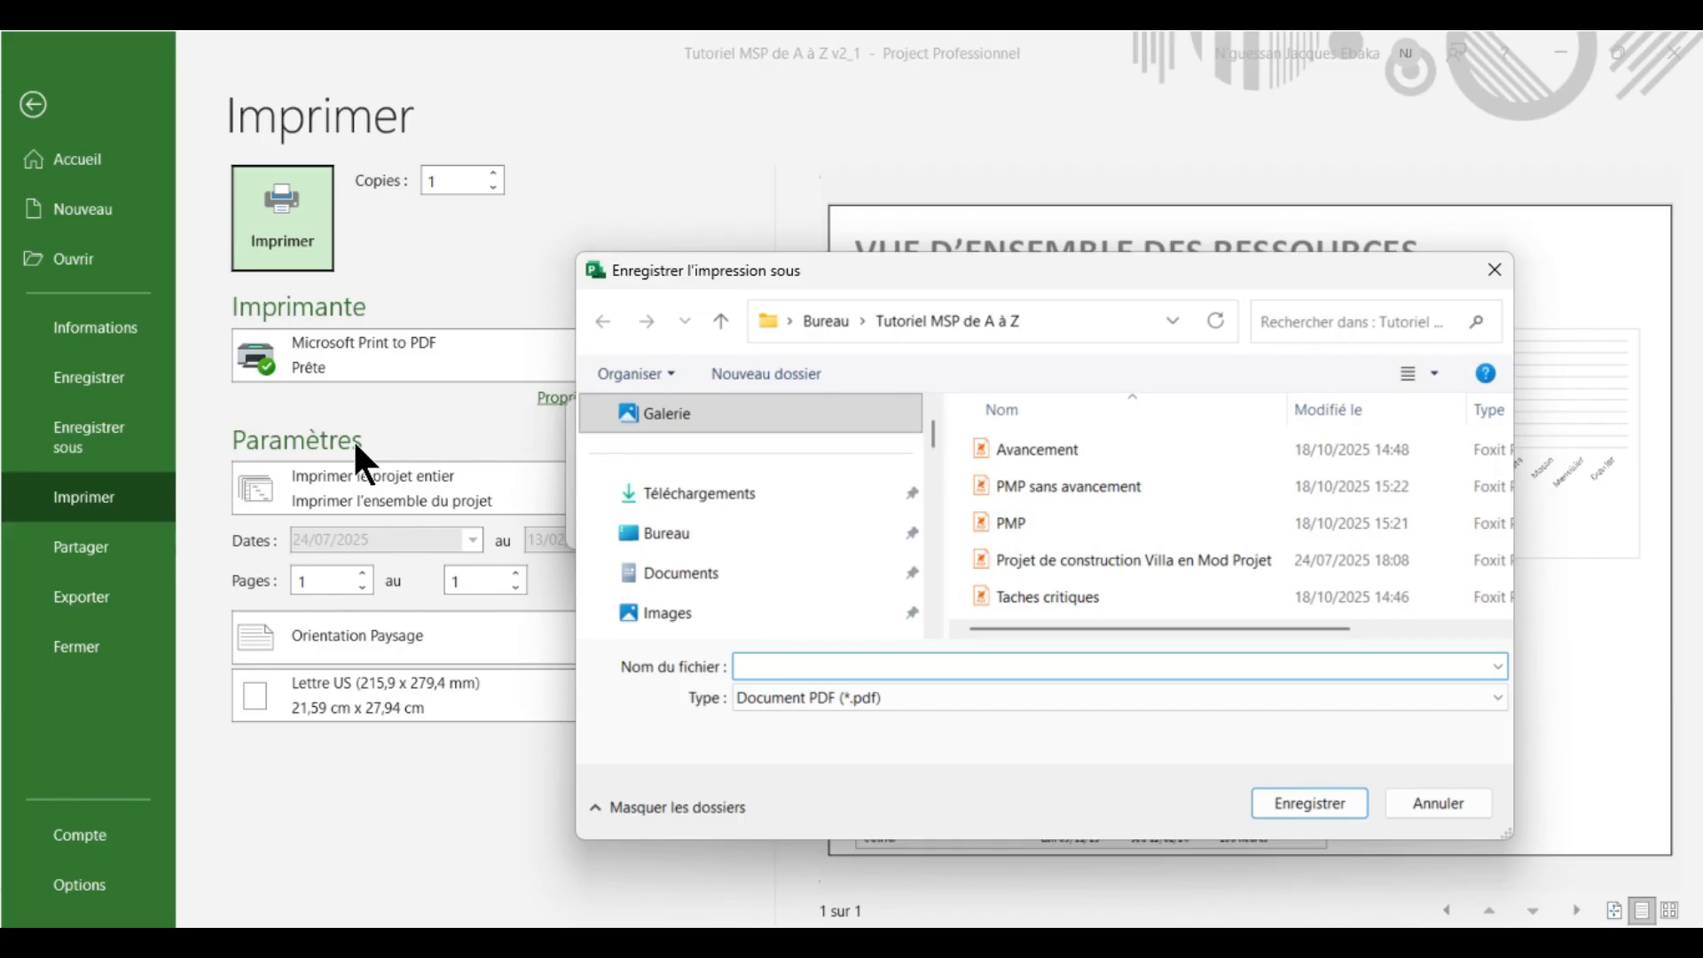
type("Apercu des ressources")
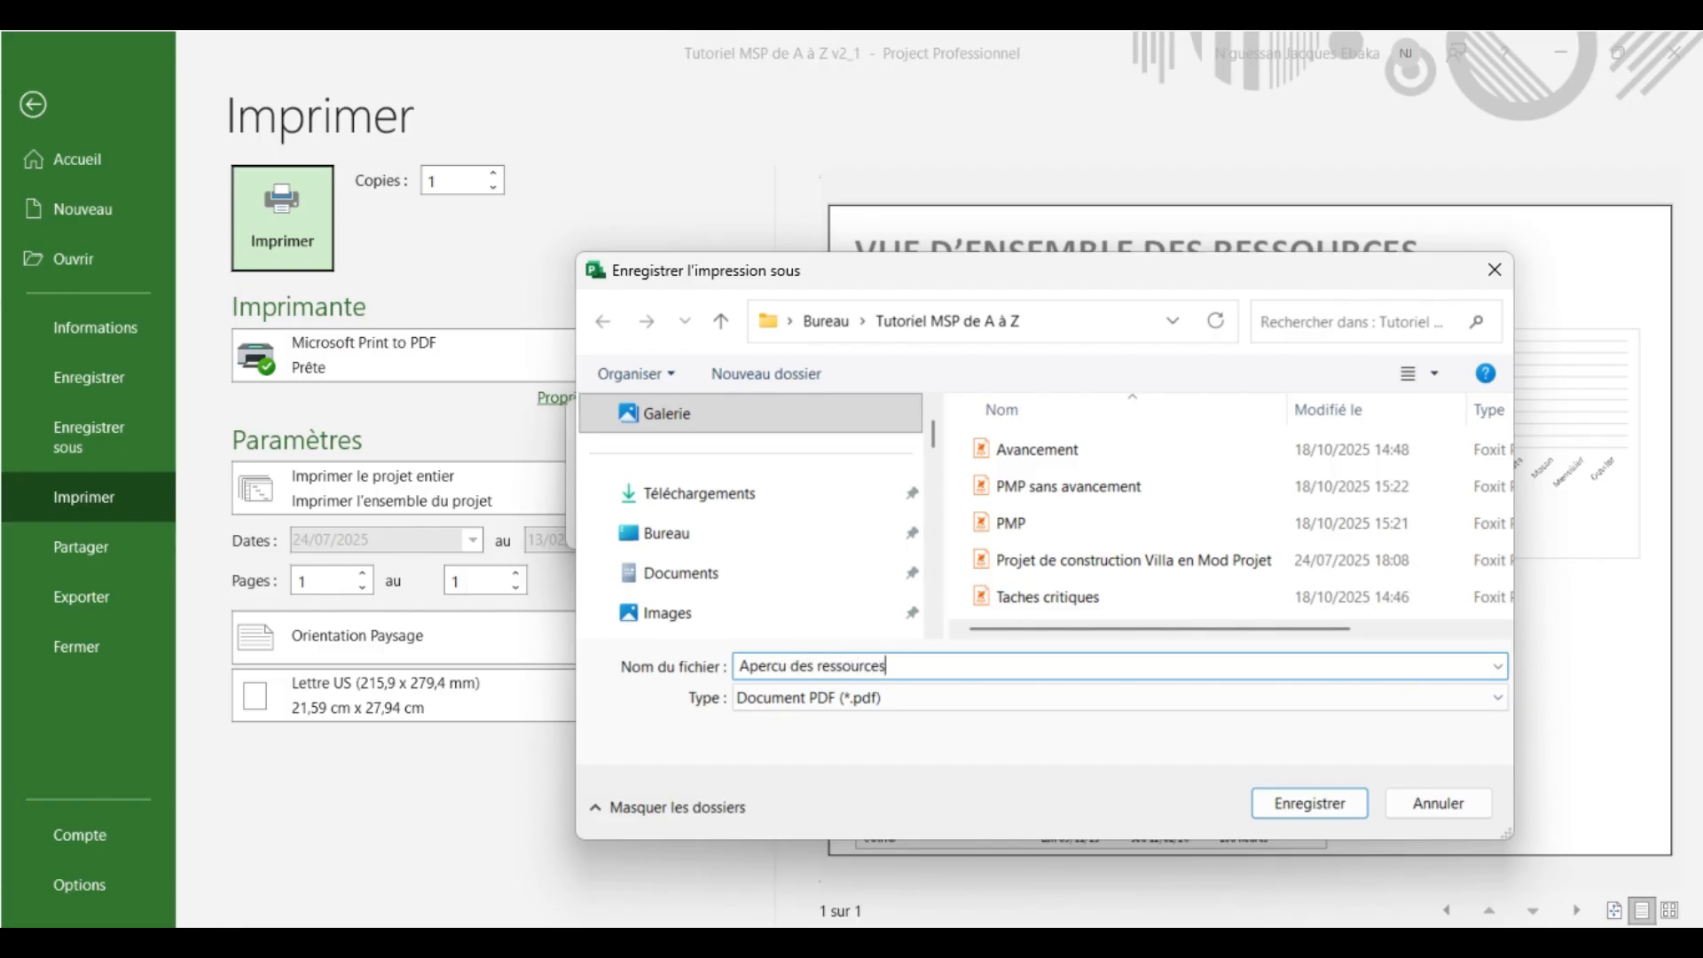
left_click(1290, 806)
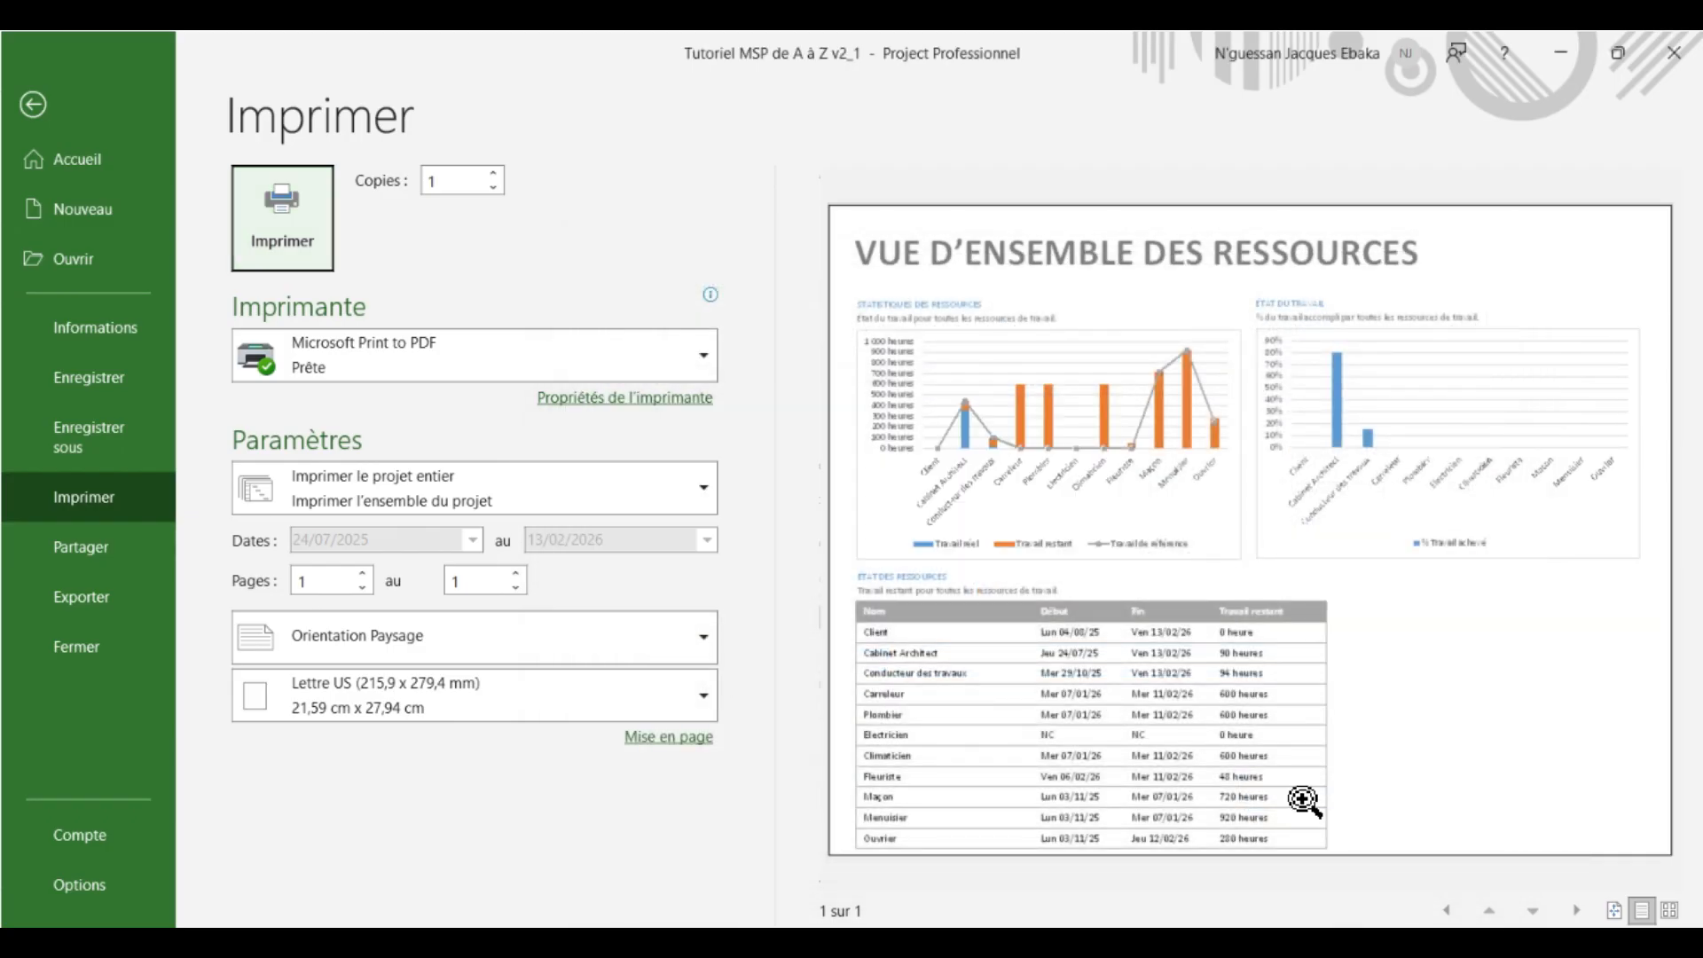
left_click(35, 106)
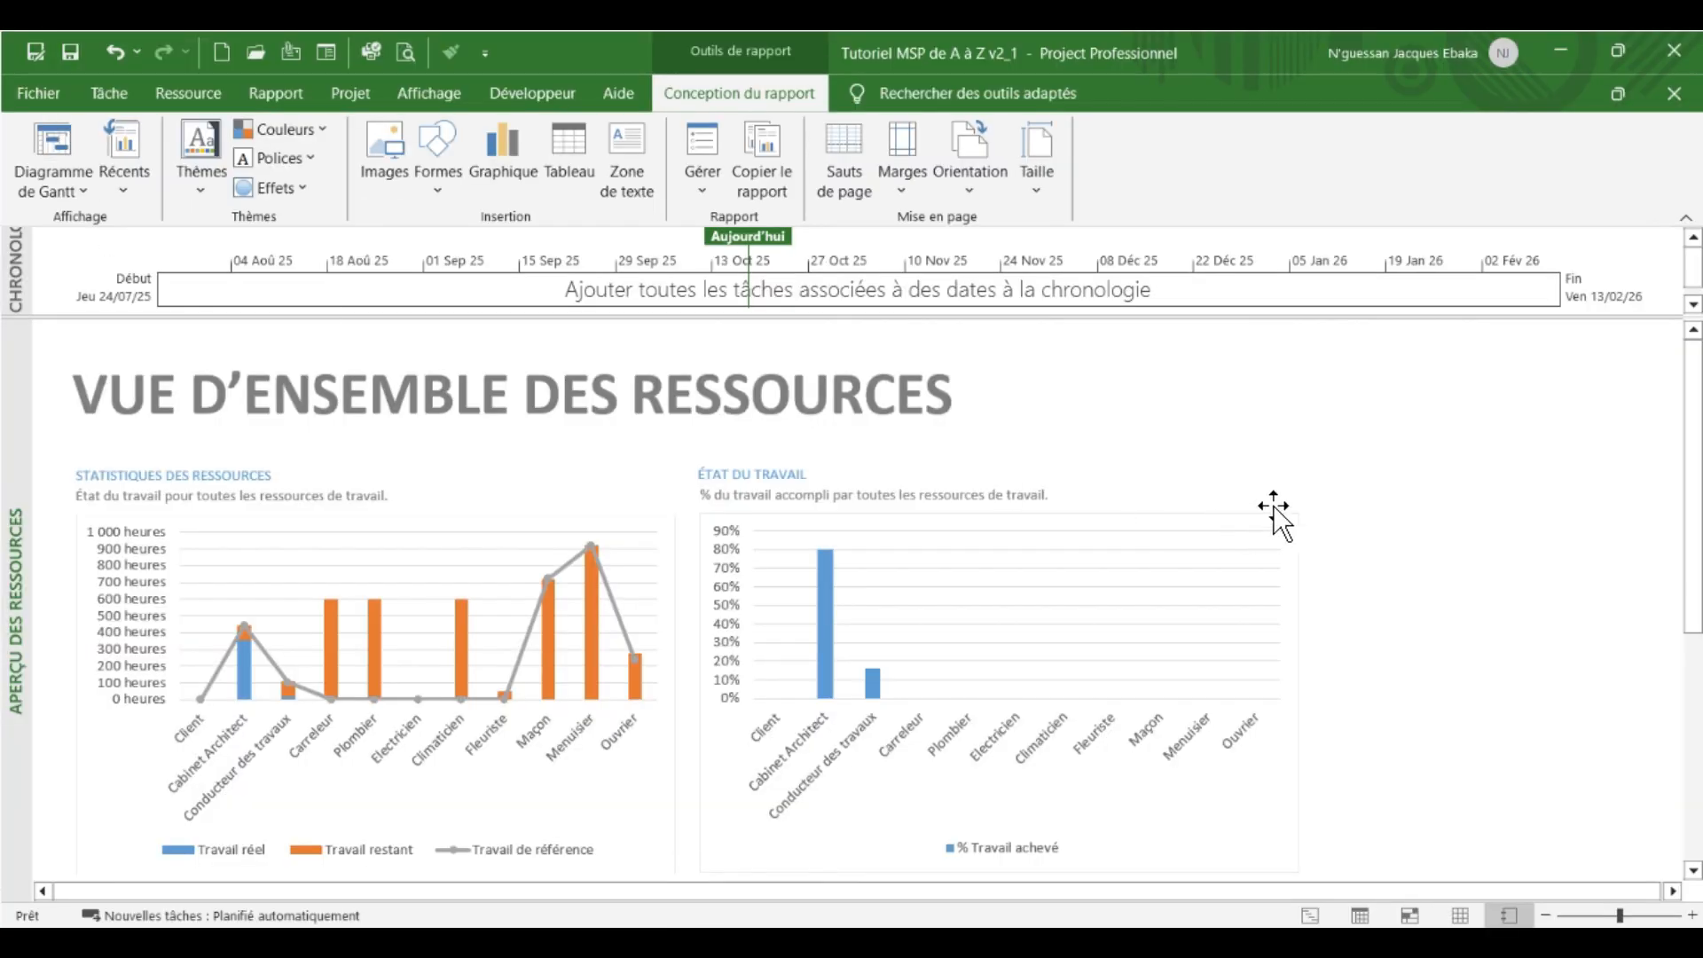
- Examine the resource statistics and work status charts in the resource overview report and their available formatting options
scroll(1274, 508, "down", 1)
right_click(1410, 461)
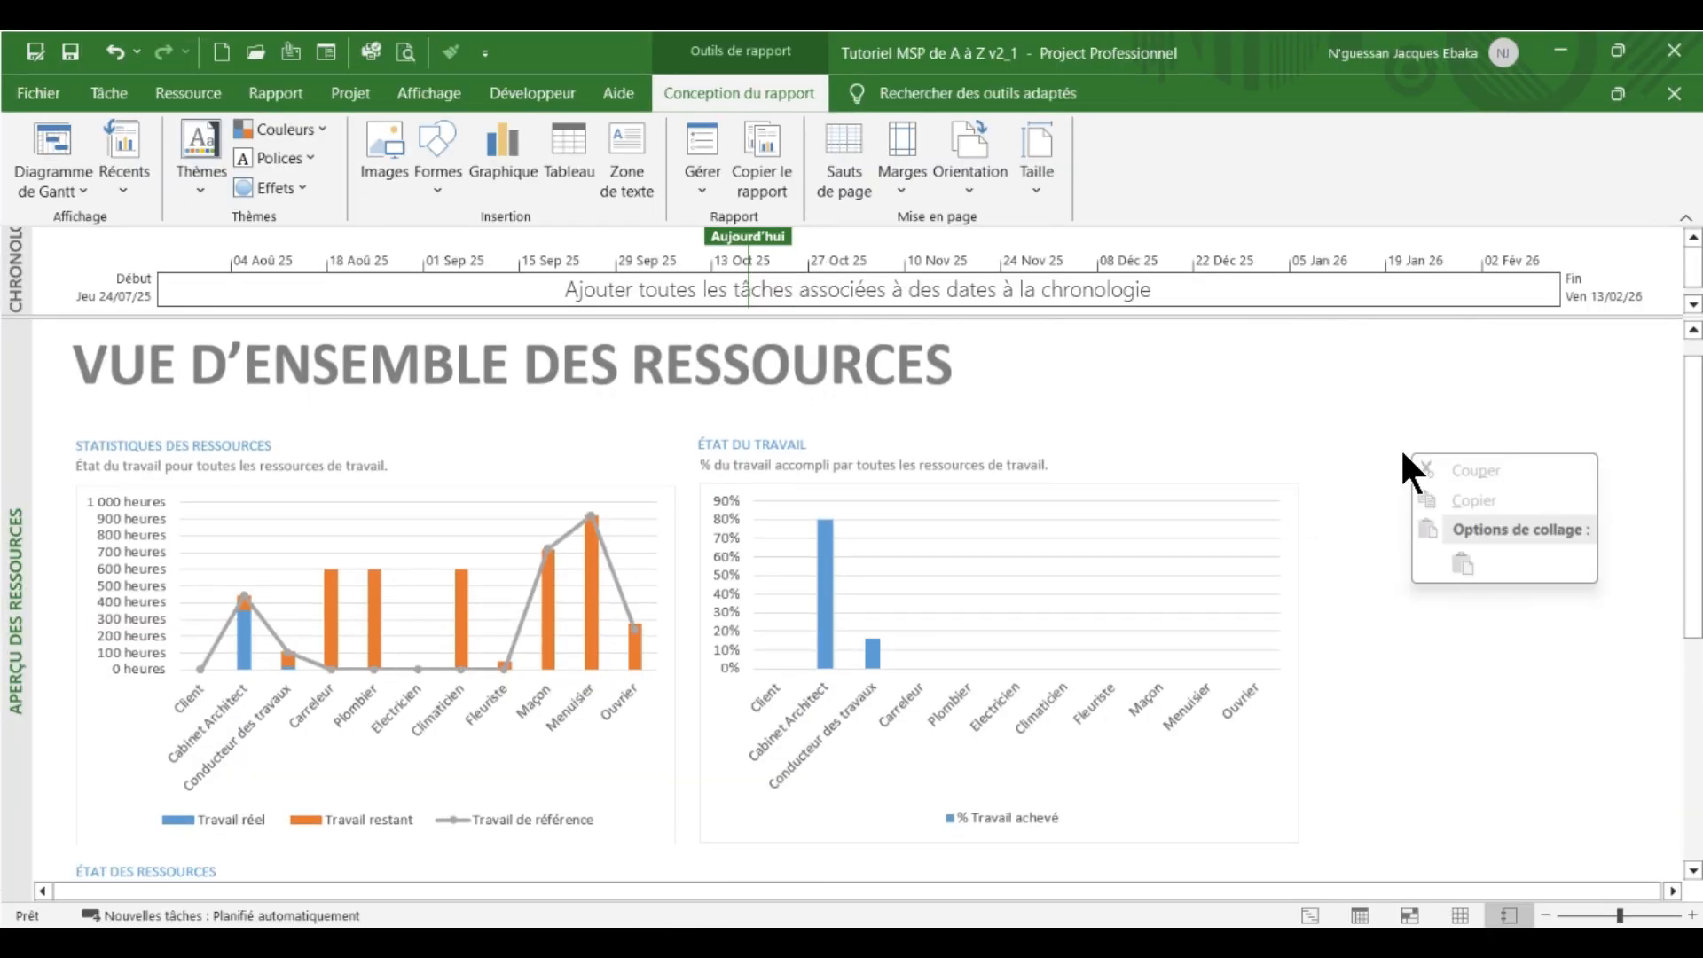
left_click(1311, 417)
scroll(512, 456, "up", 1)
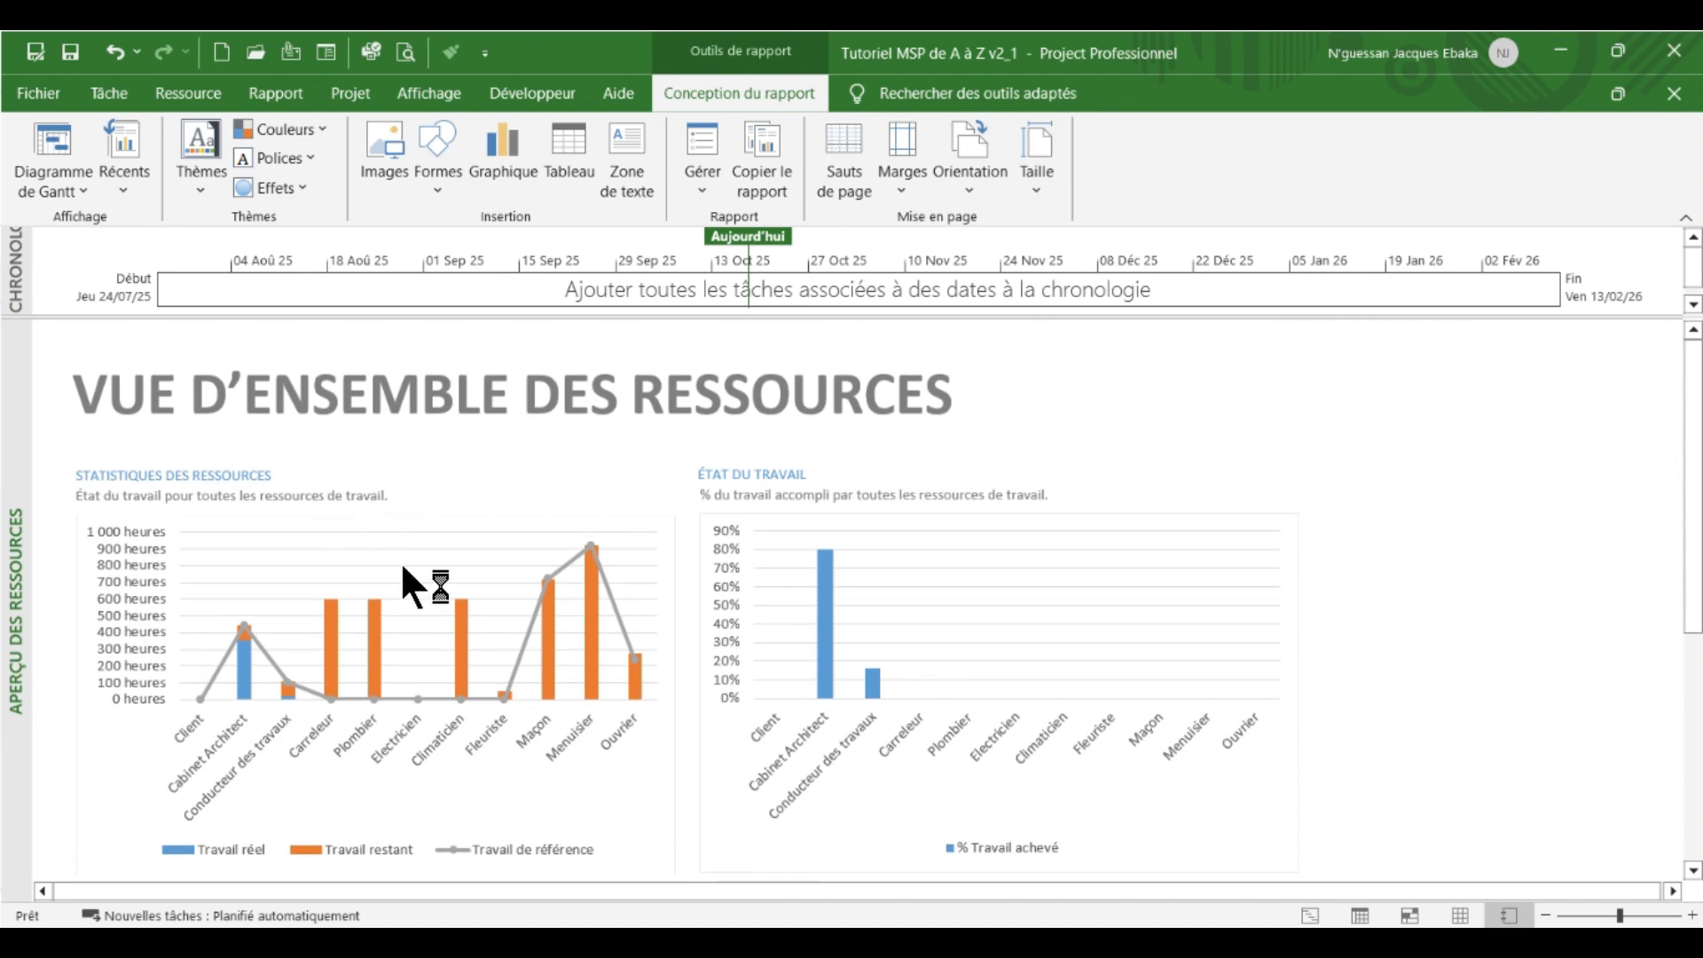
scroll(859, 677, "down", 3)
left_click(932, 744)
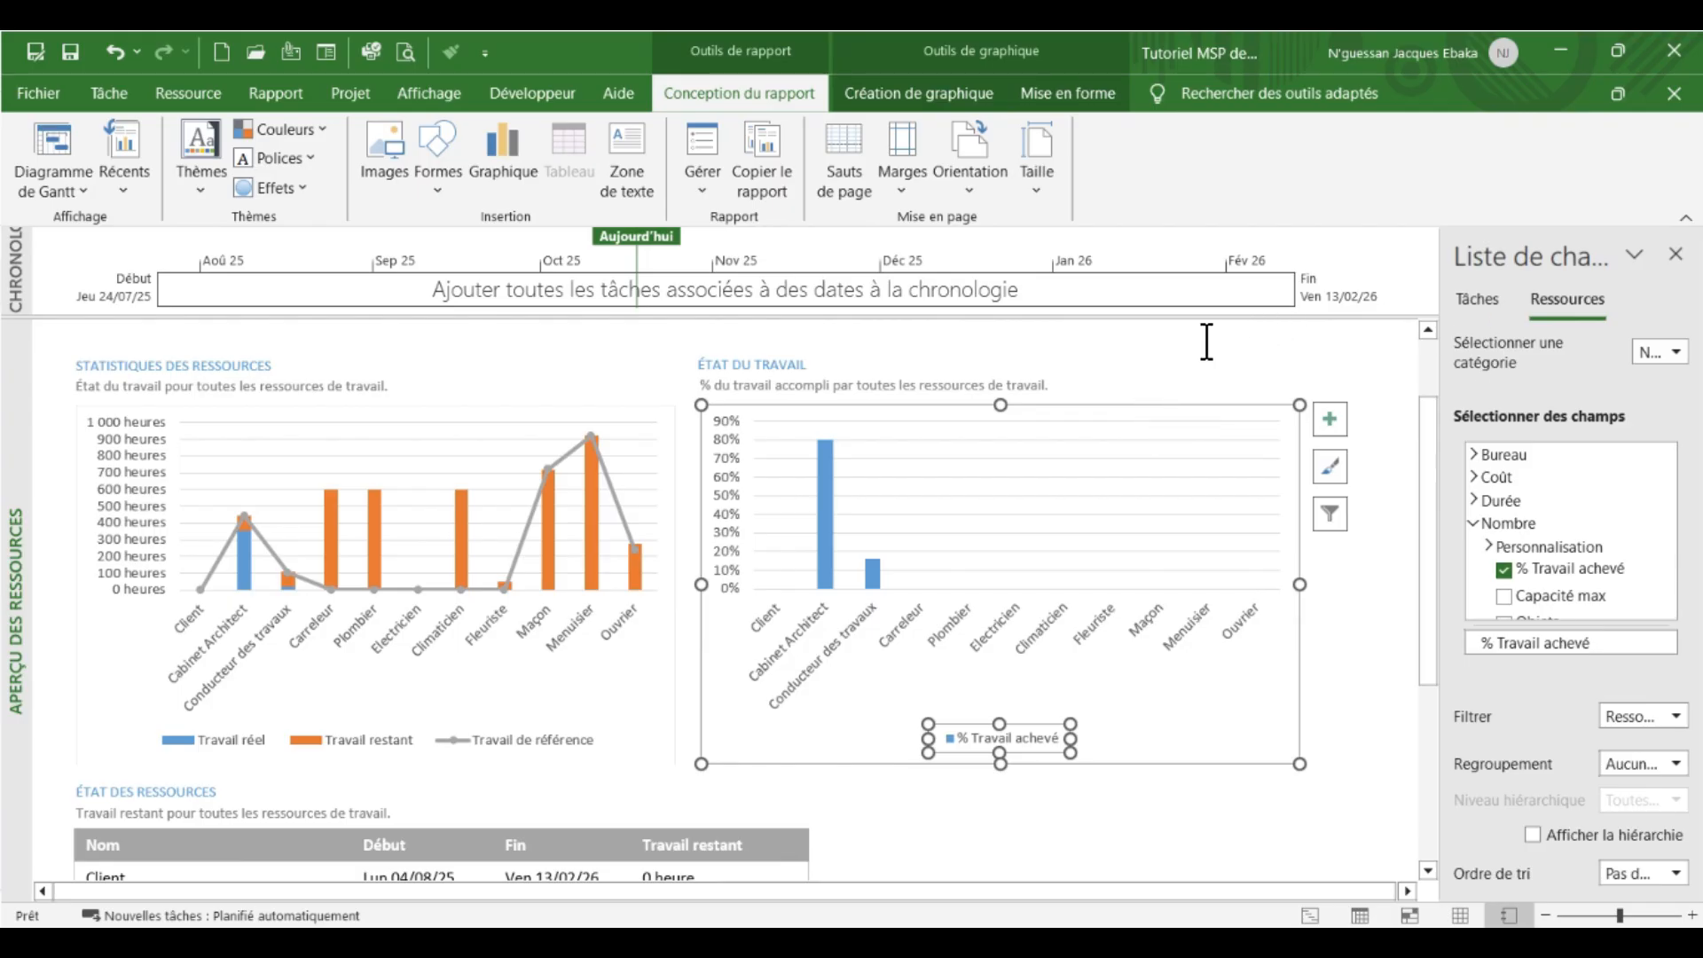
left_click(1194, 367)
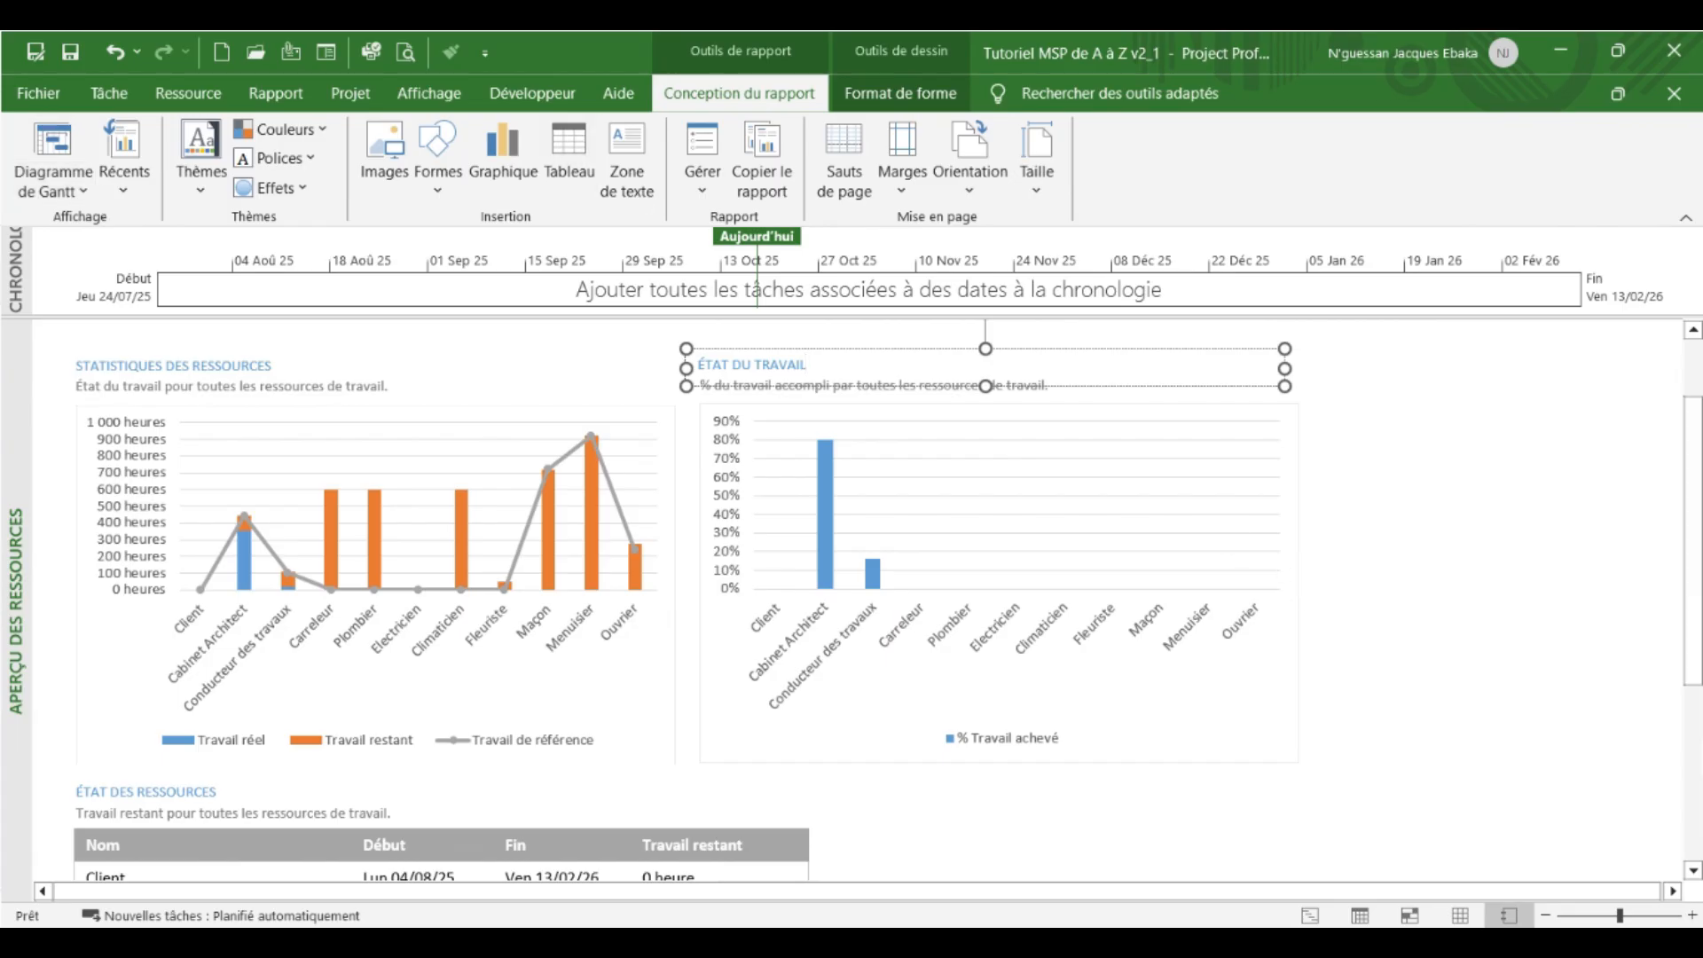
left_click(931, 94)
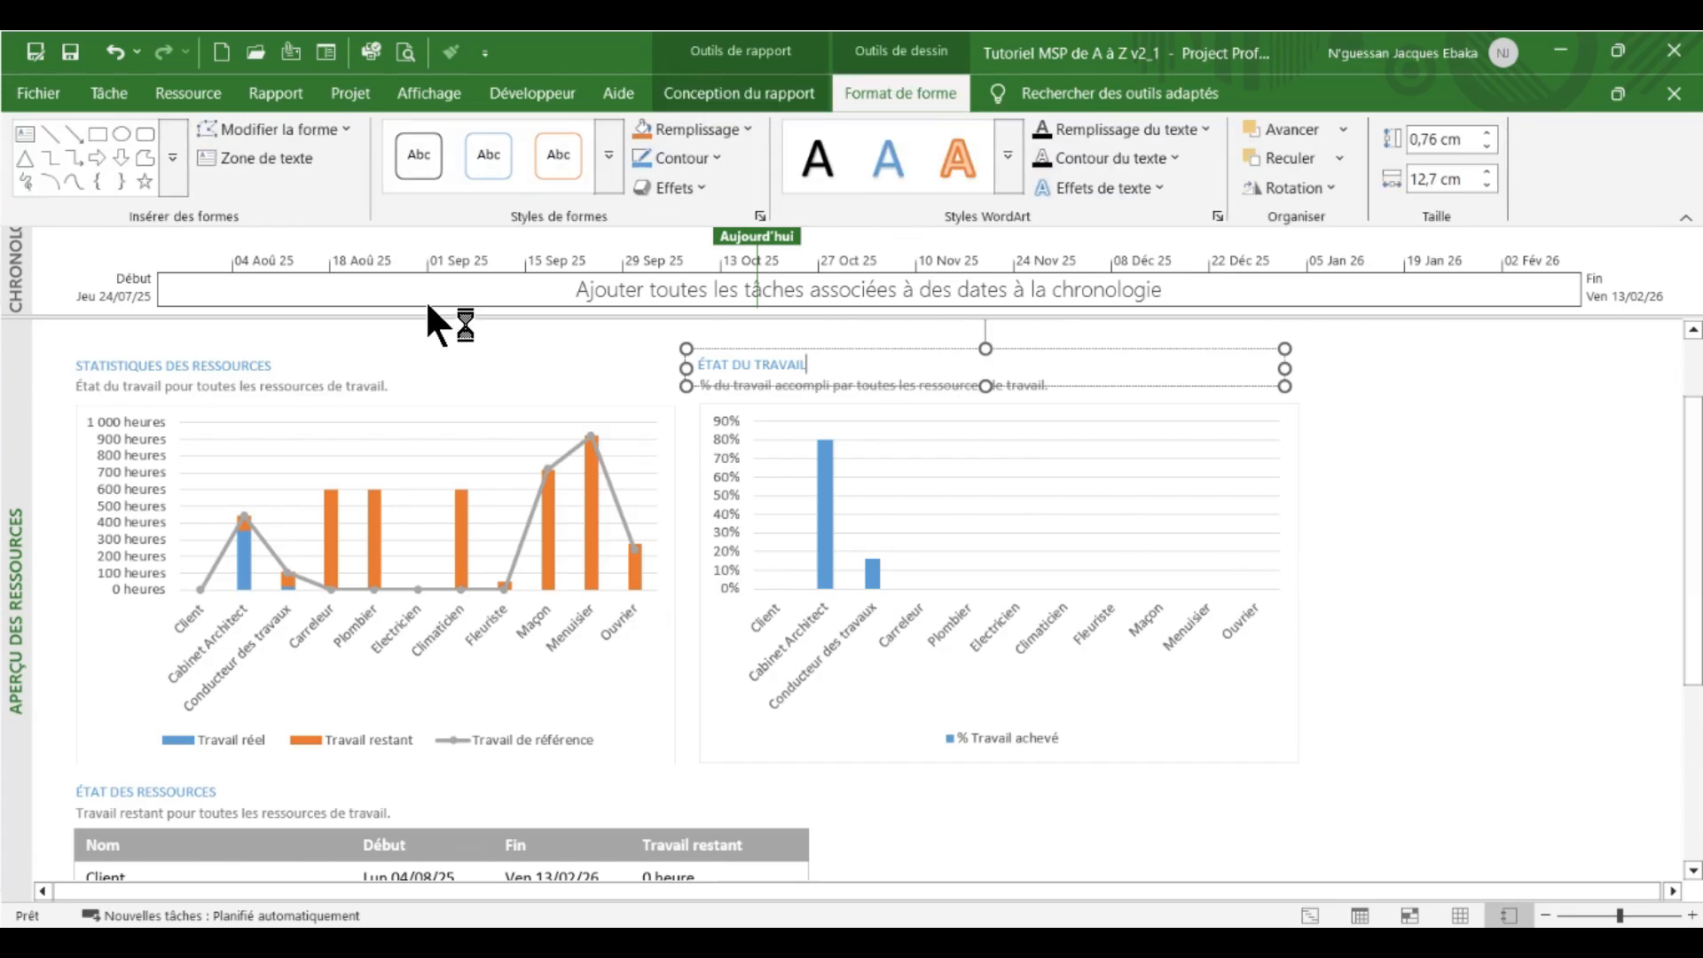
left_click(784, 76)
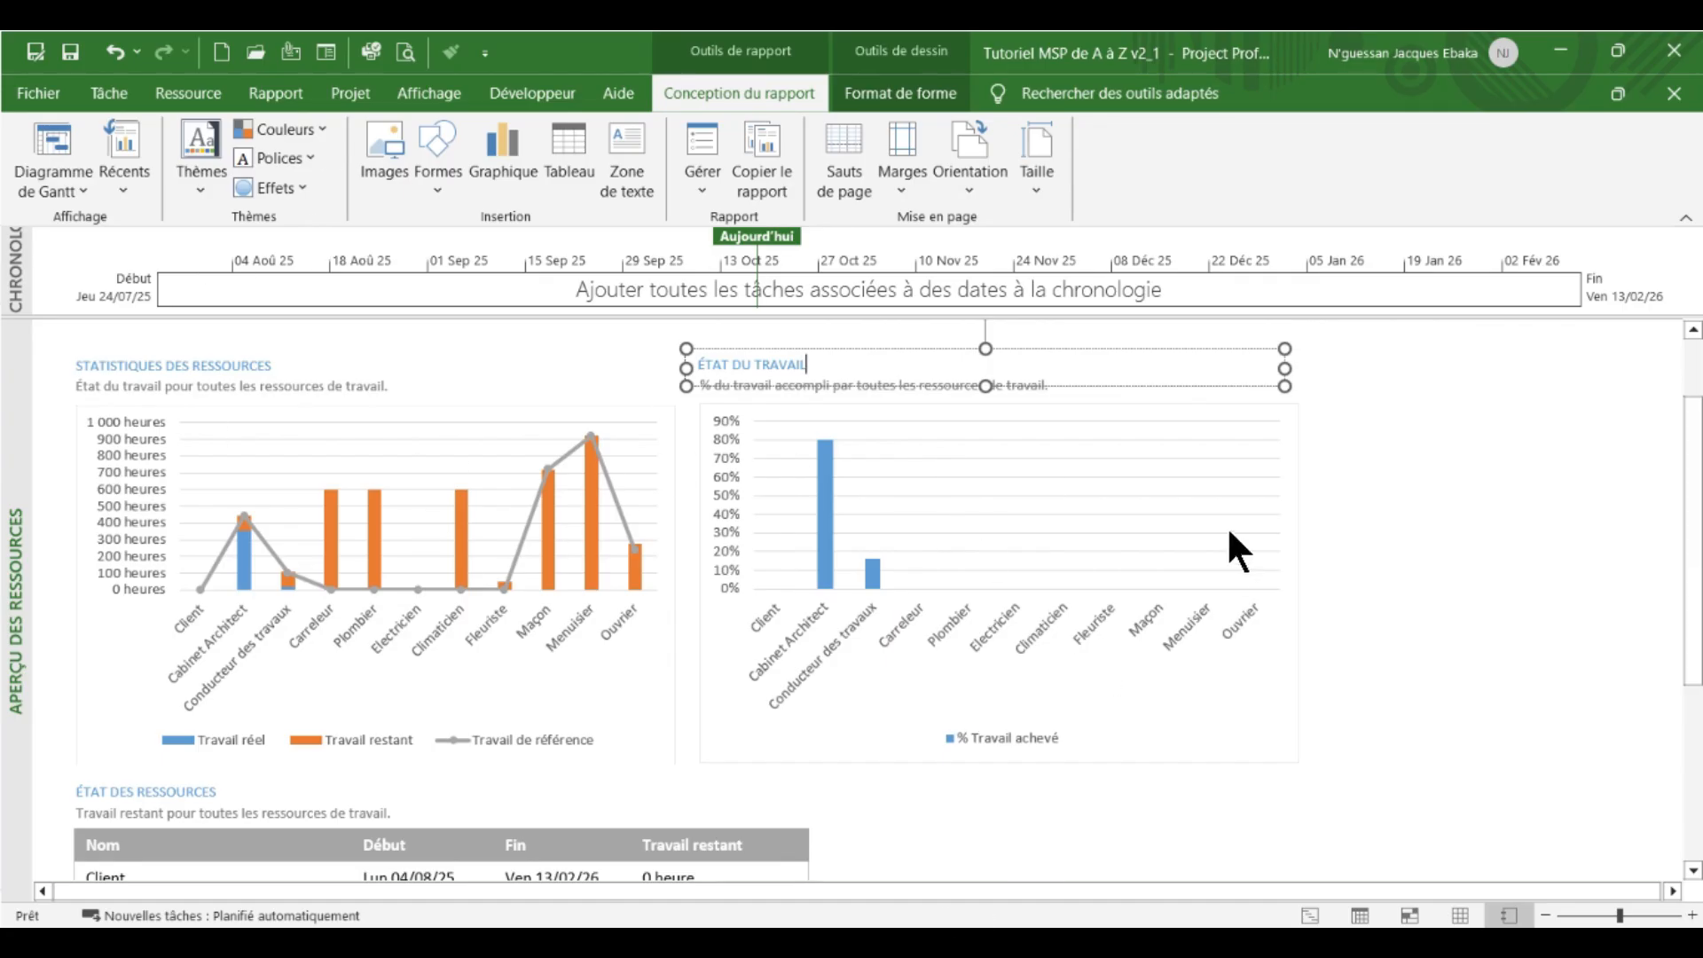
left_click(1489, 630)
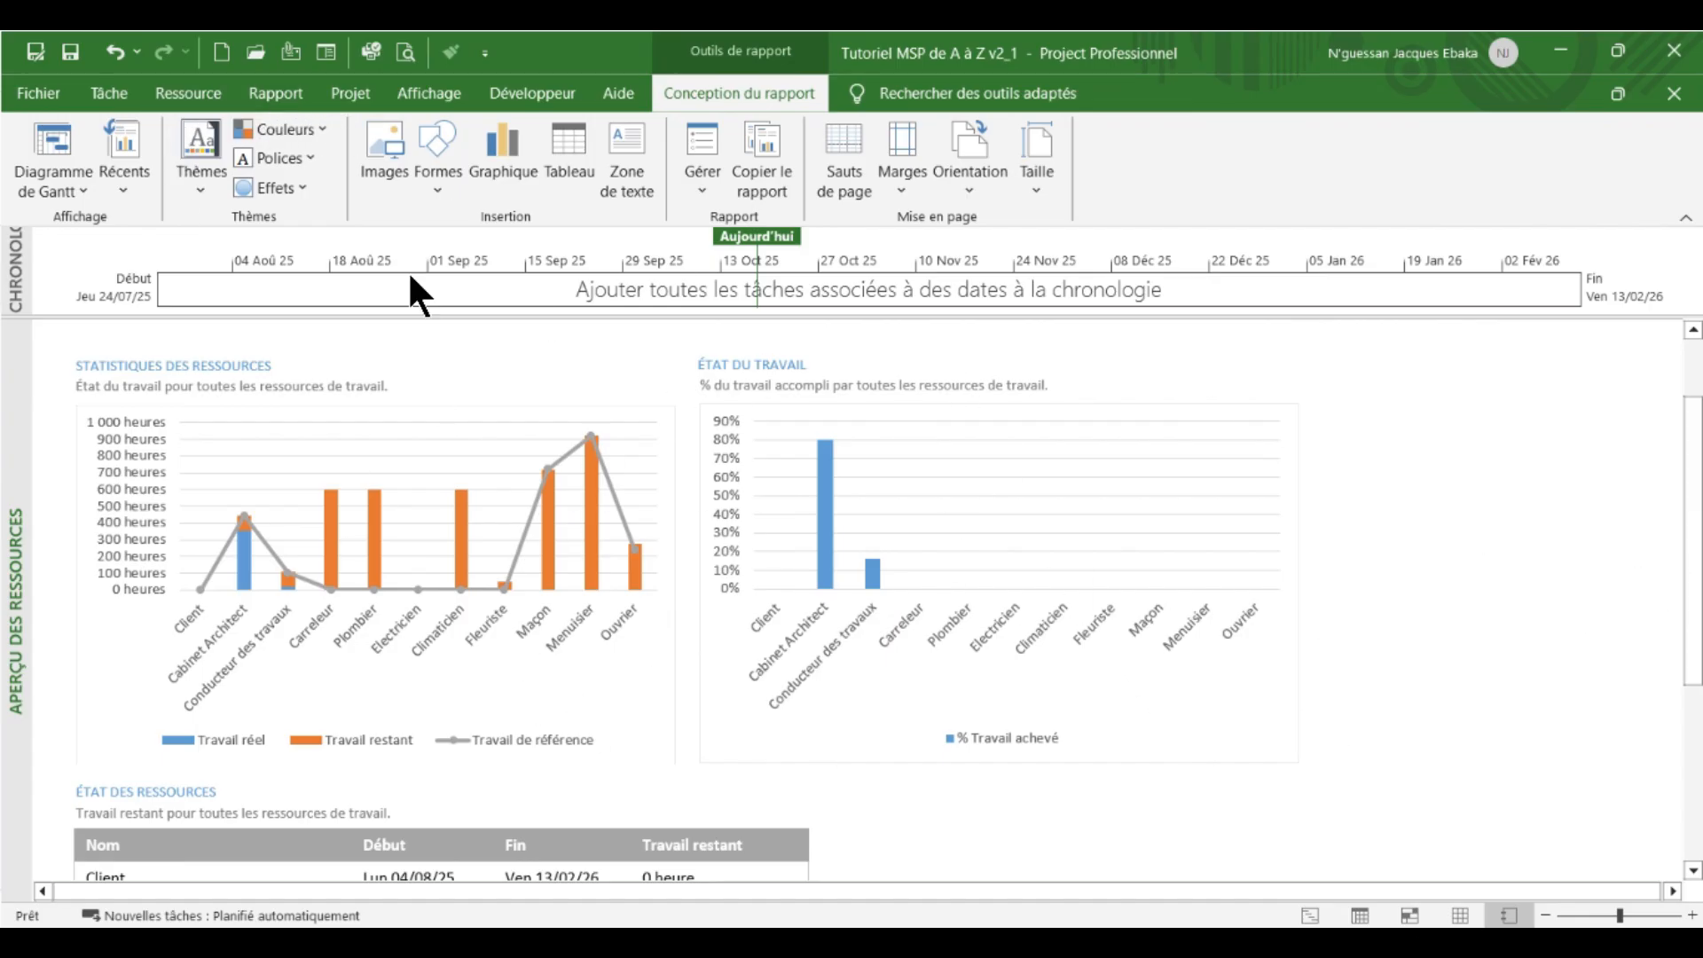
- Open the Flux de trésorerie report from the cost reports
left_click(257, 90)
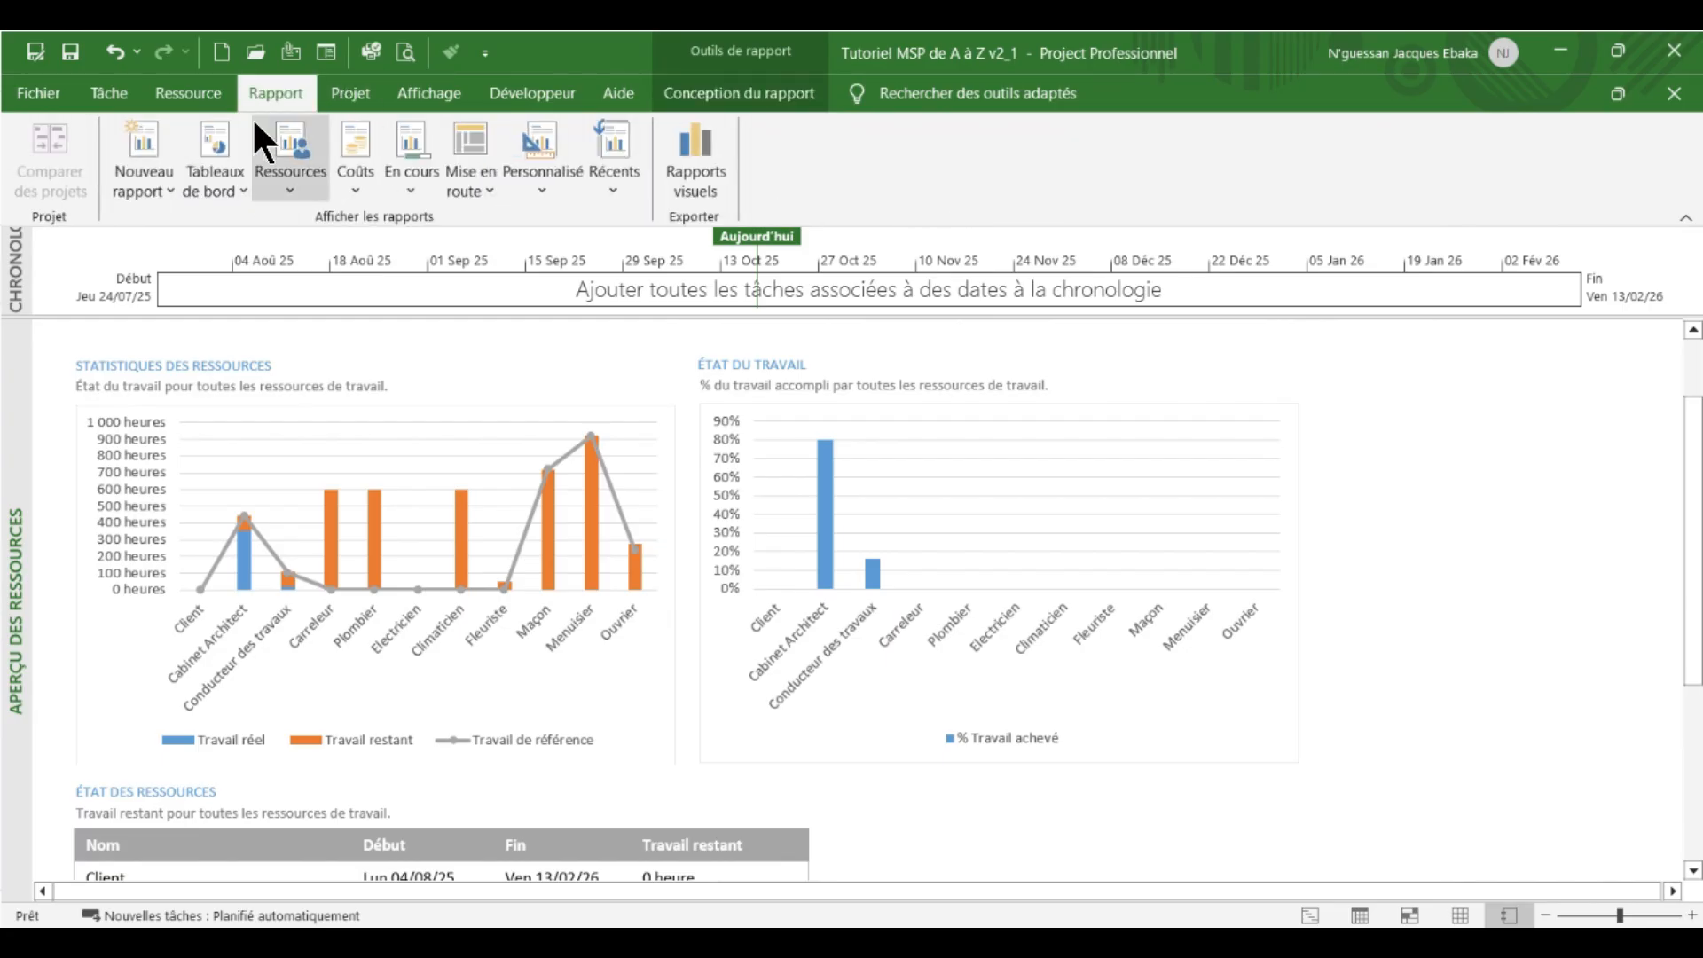
left_click(355, 186)
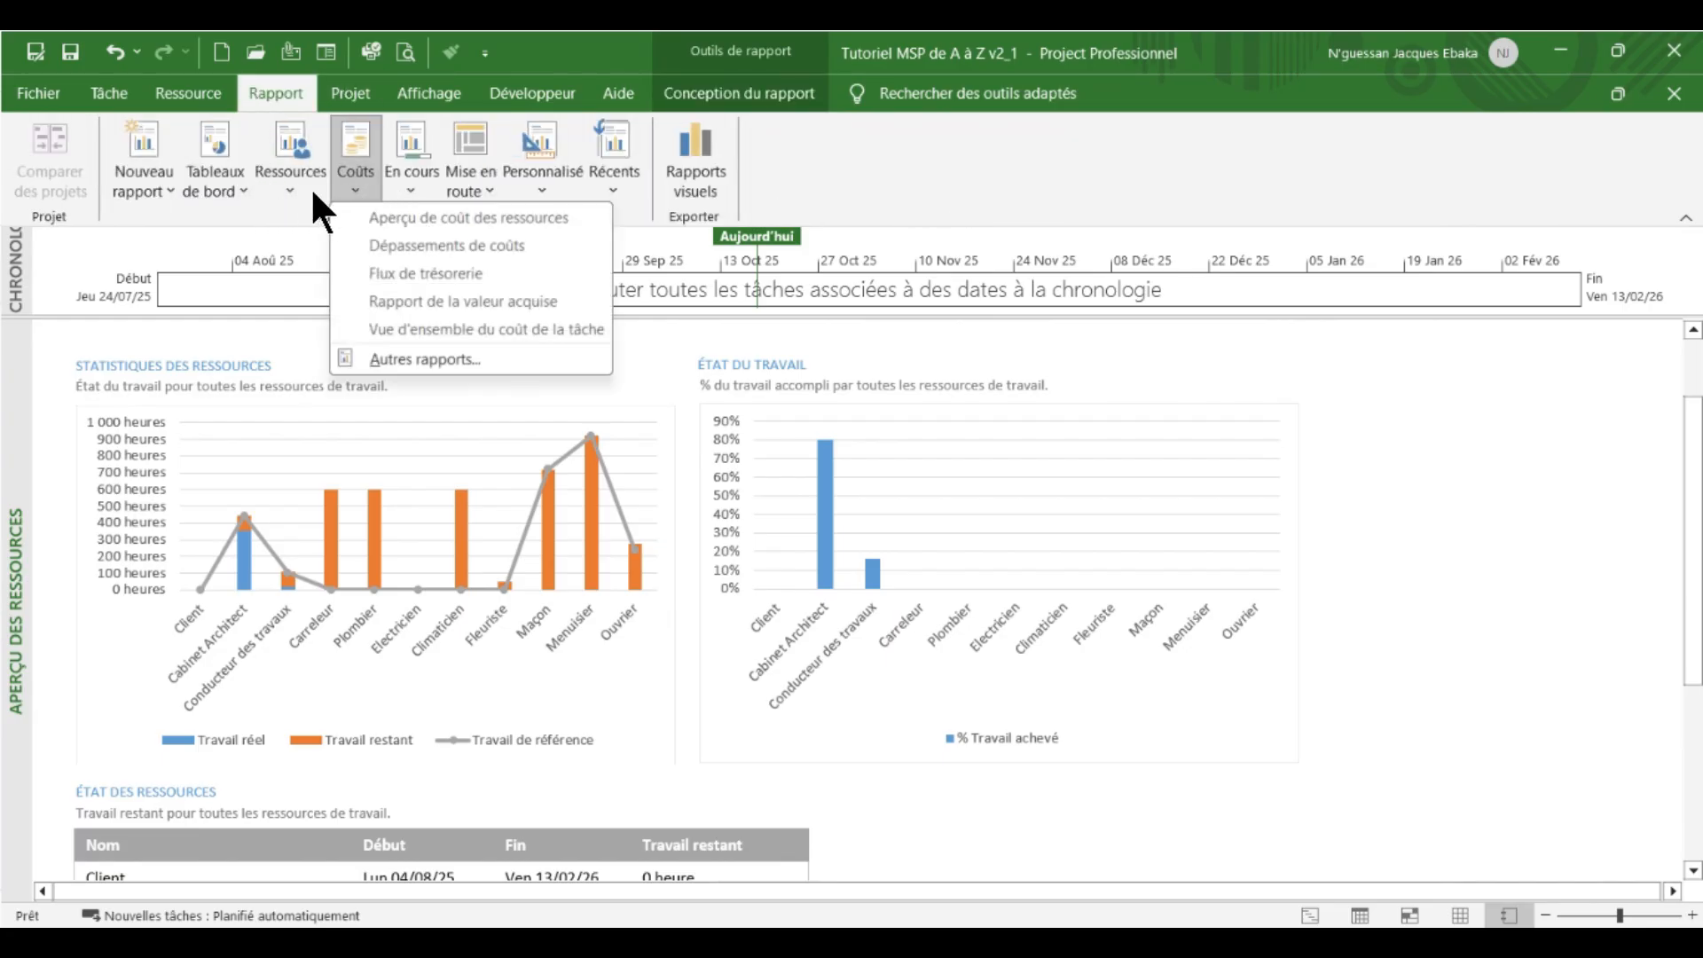
left_click(373, 271)
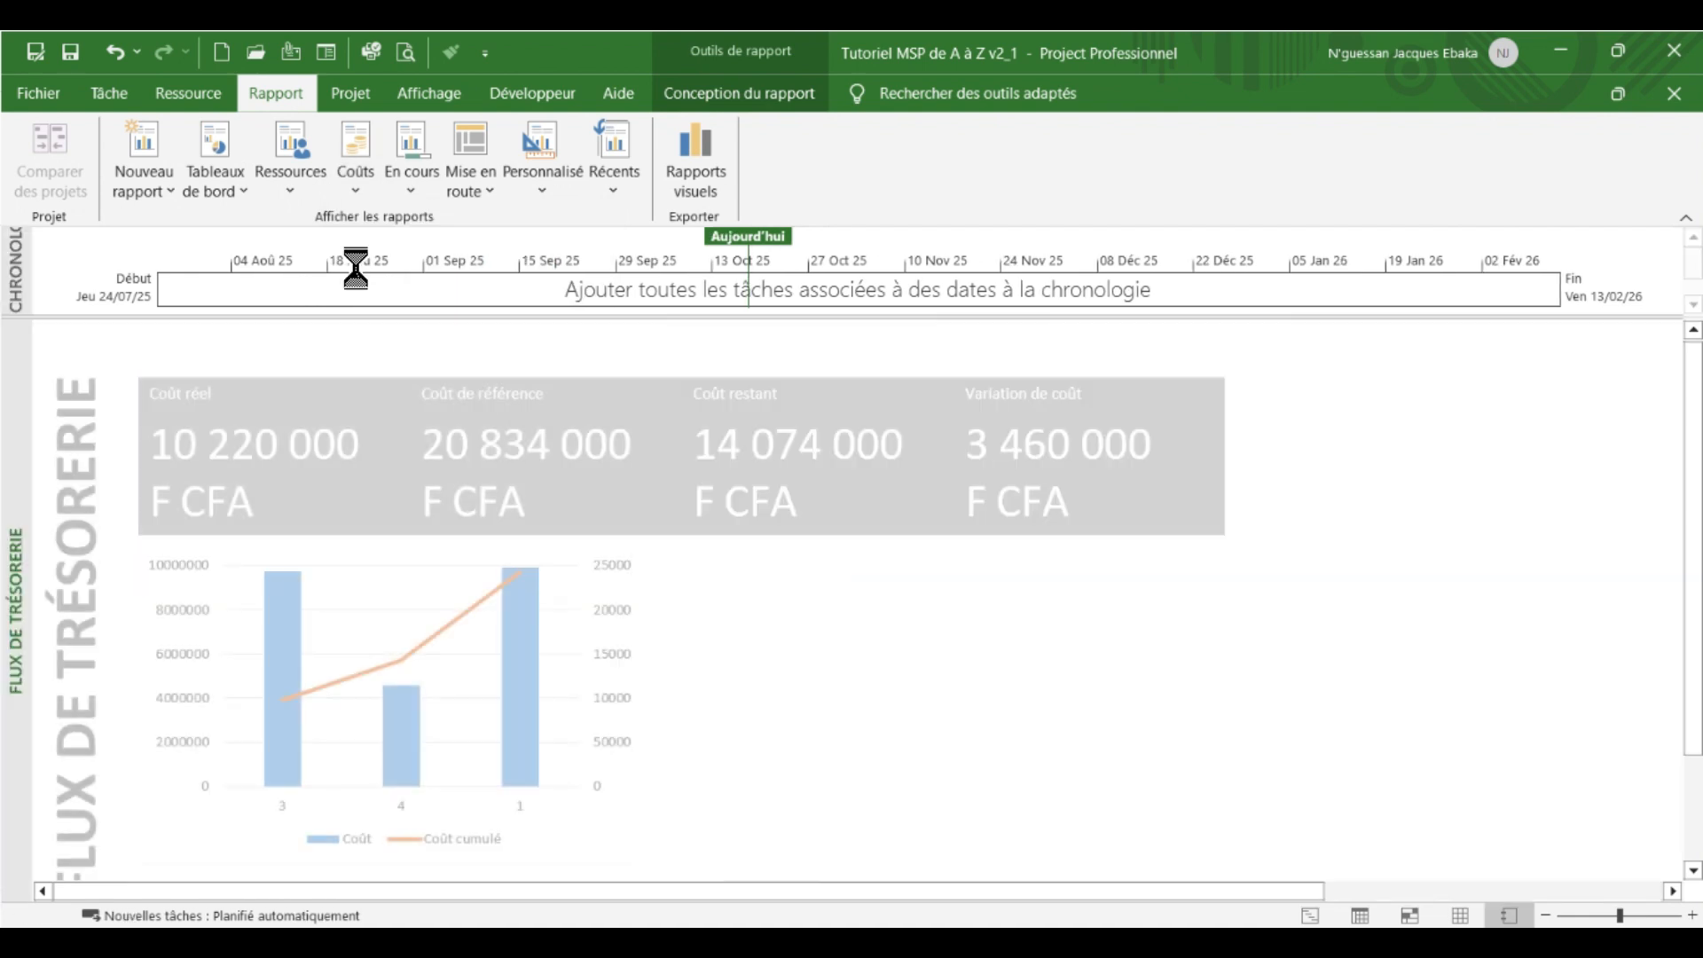
- Examine the cost figures, quarterly cost chart, explanatory text box and task cost table in the Flux de trésorerie report
scroll(1252, 726, "down", 2)
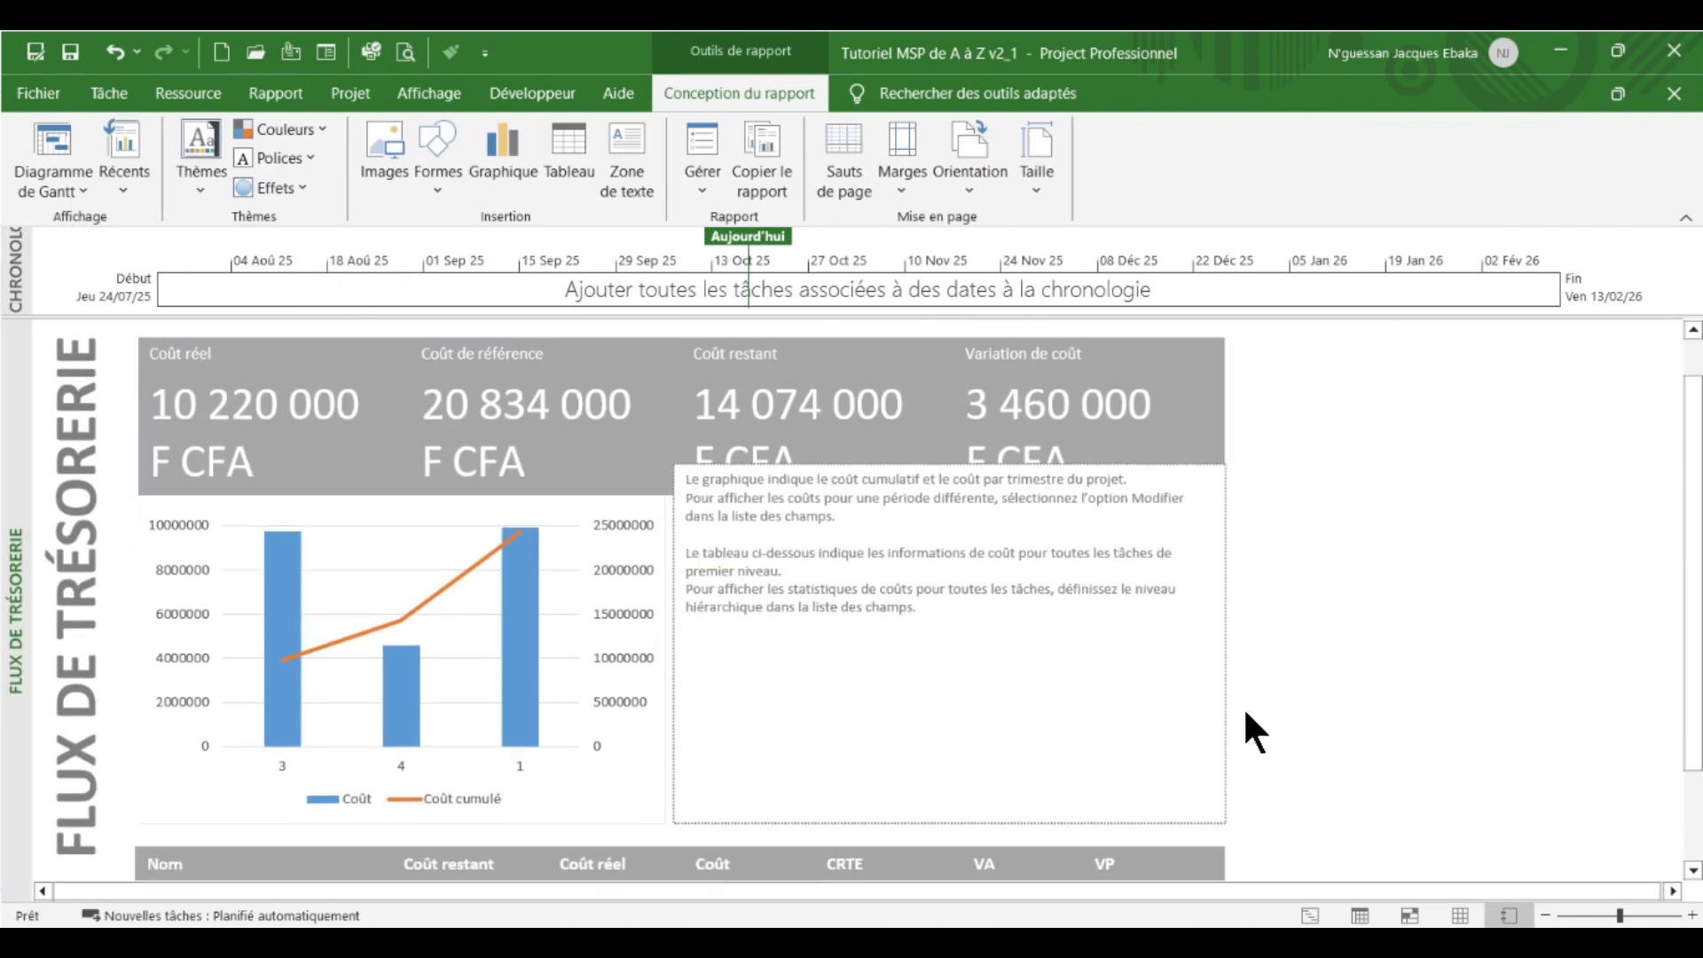
scroll(285, 437, "up", 1)
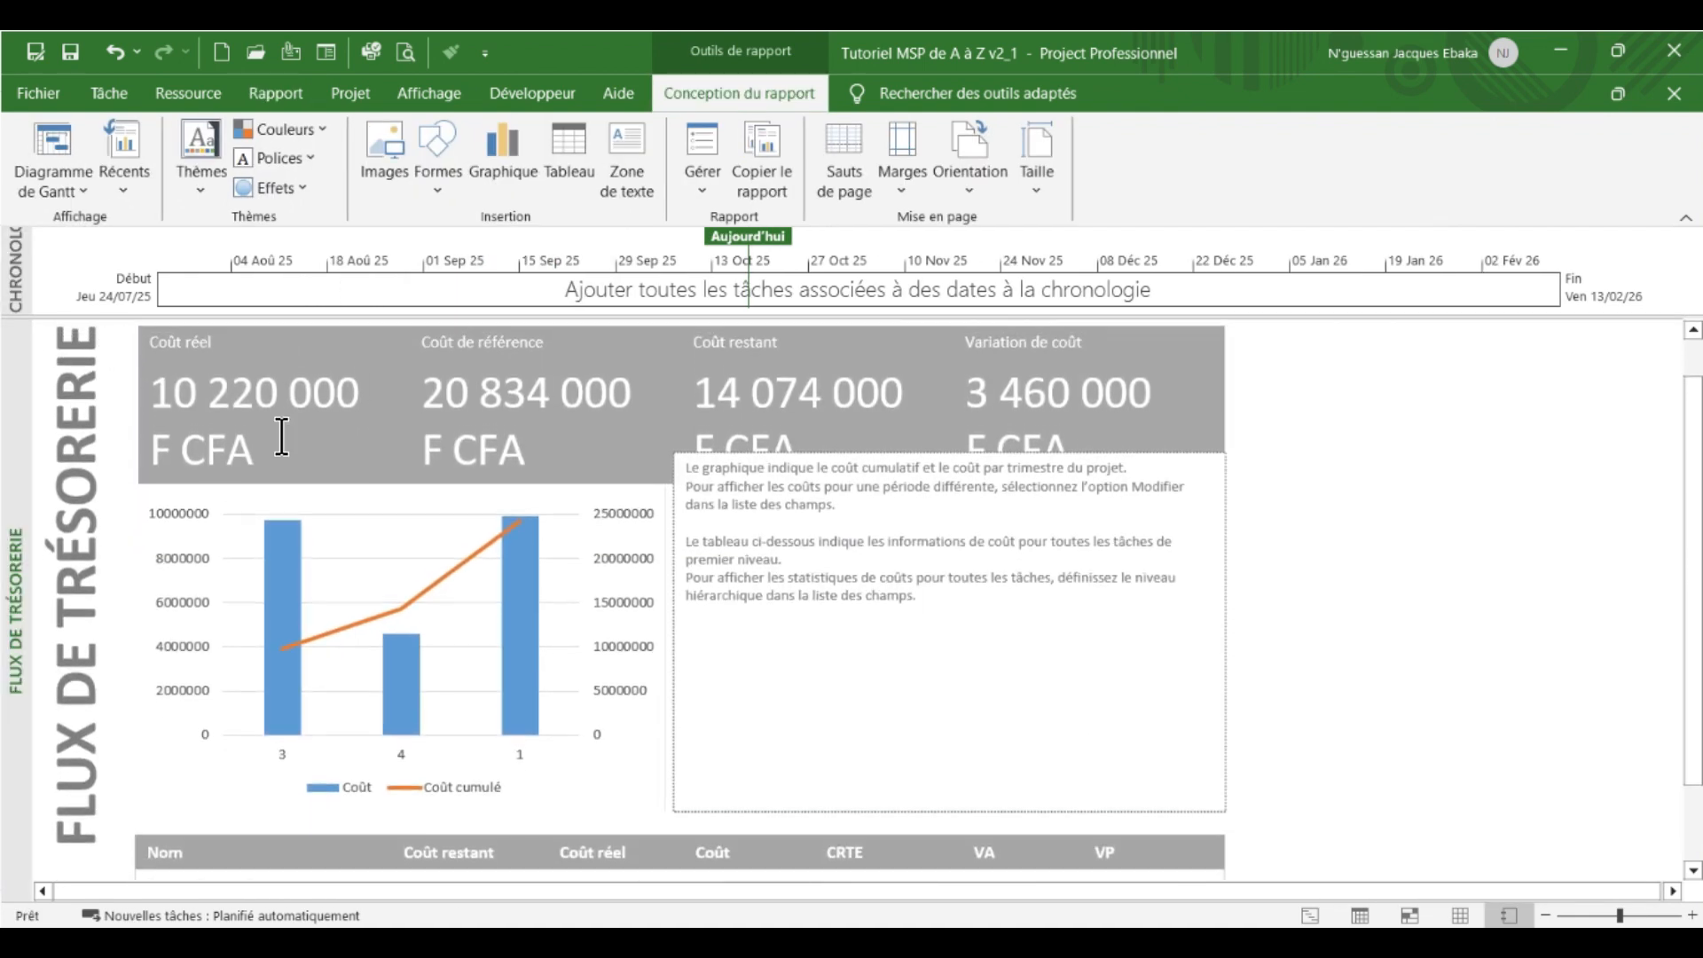
scroll(1001, 555, "down", 2)
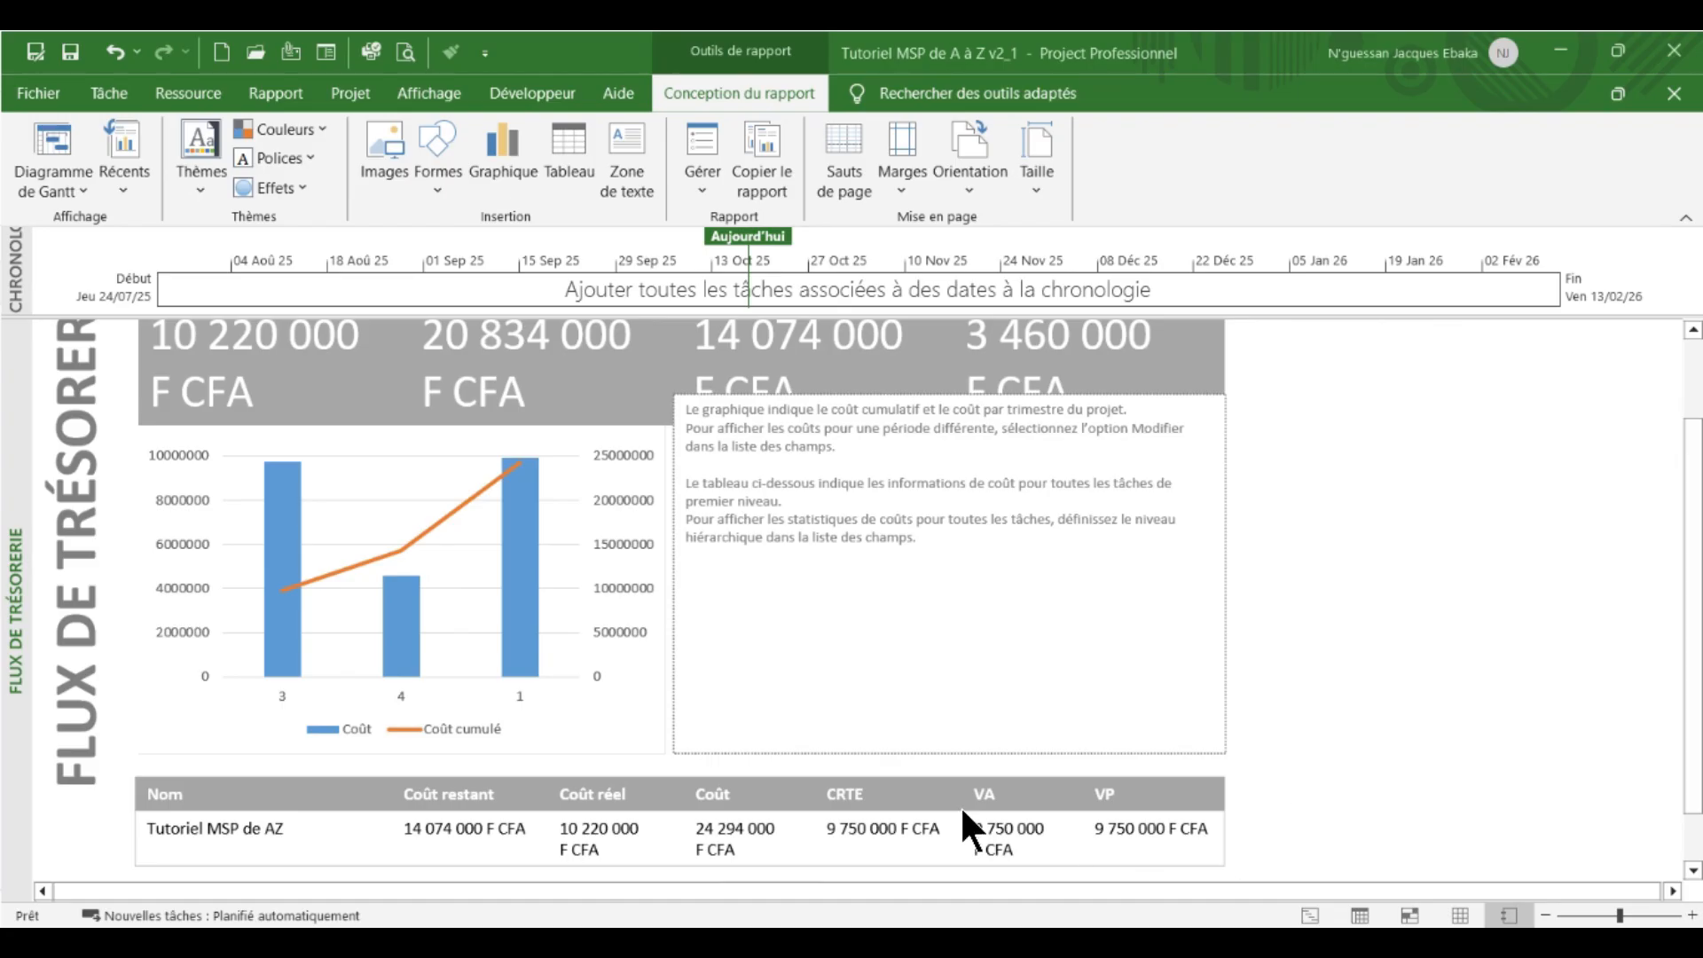
scroll(887, 772, "down", 1)
scroll(825, 745, "up", 1)
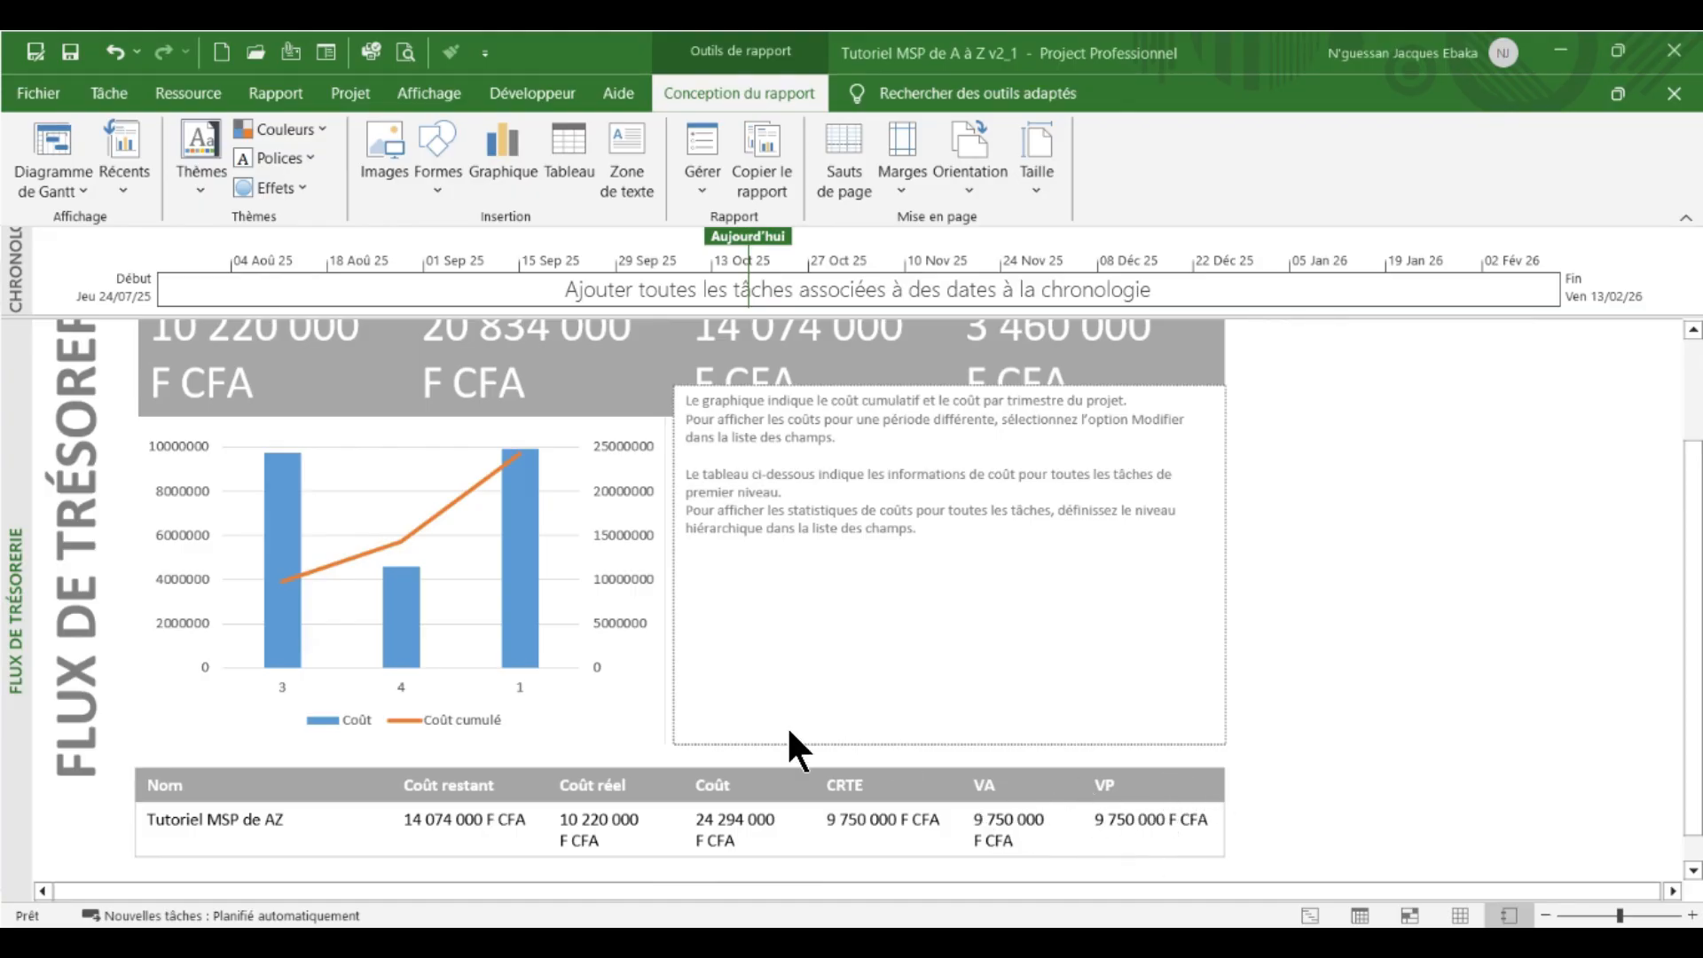
scroll(843, 588, "down", 1)
scroll(844, 587, "up", 1)
left_click(867, 703)
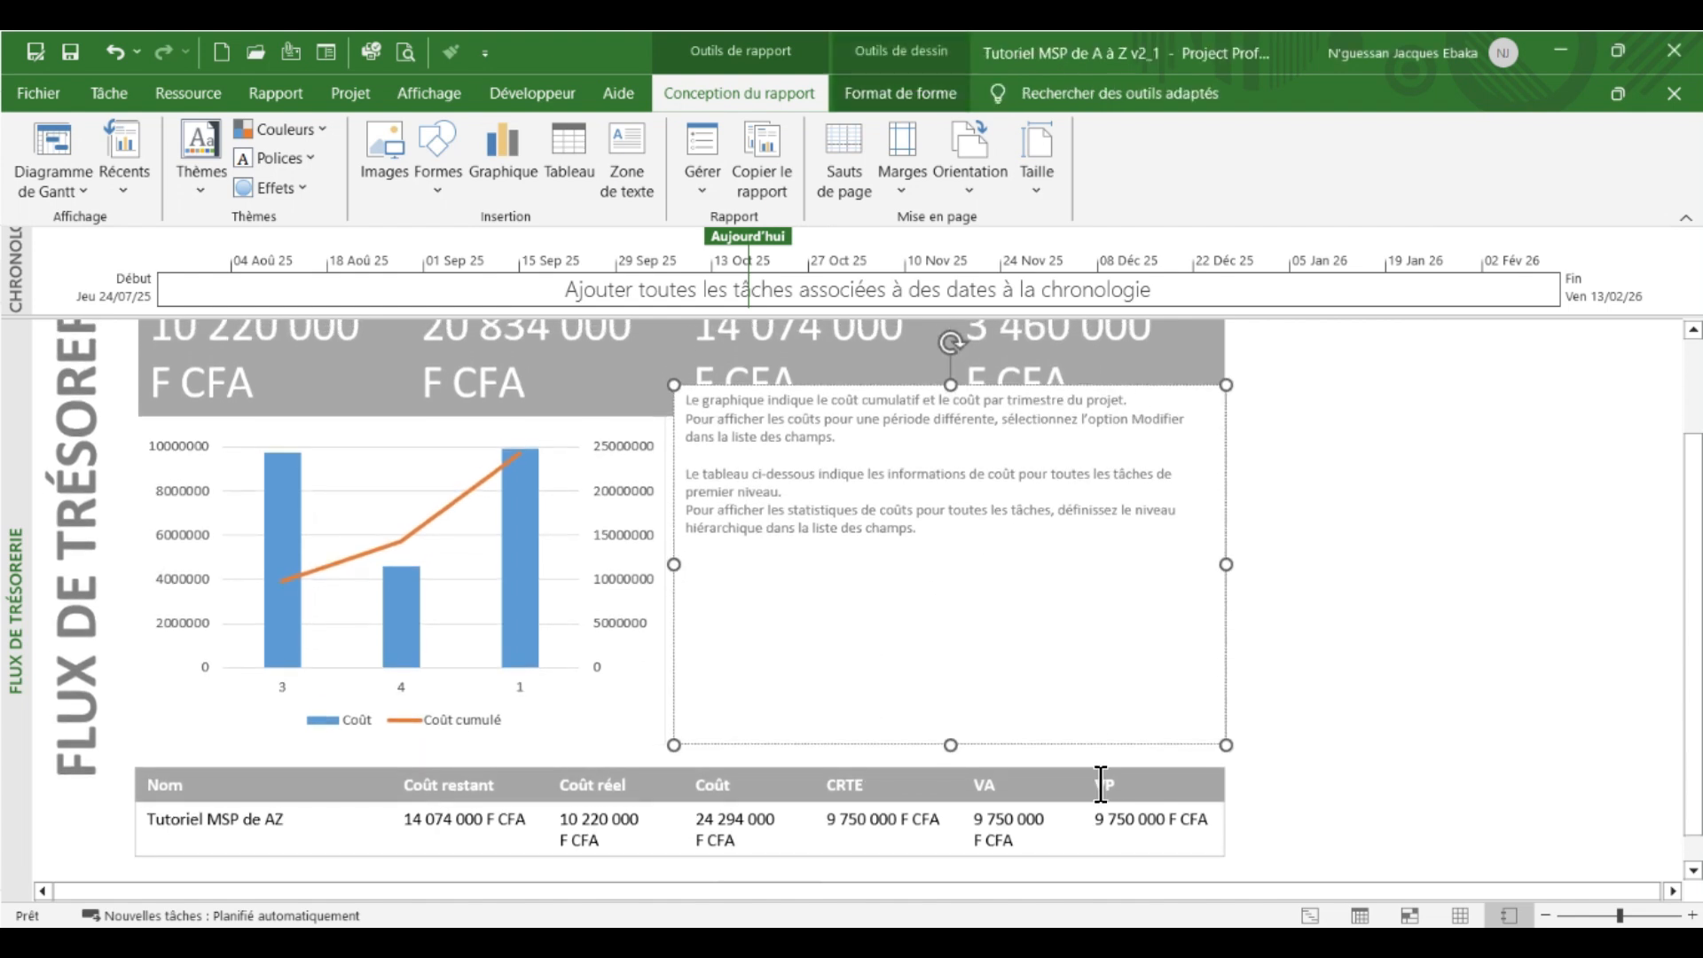
left_click(1093, 752)
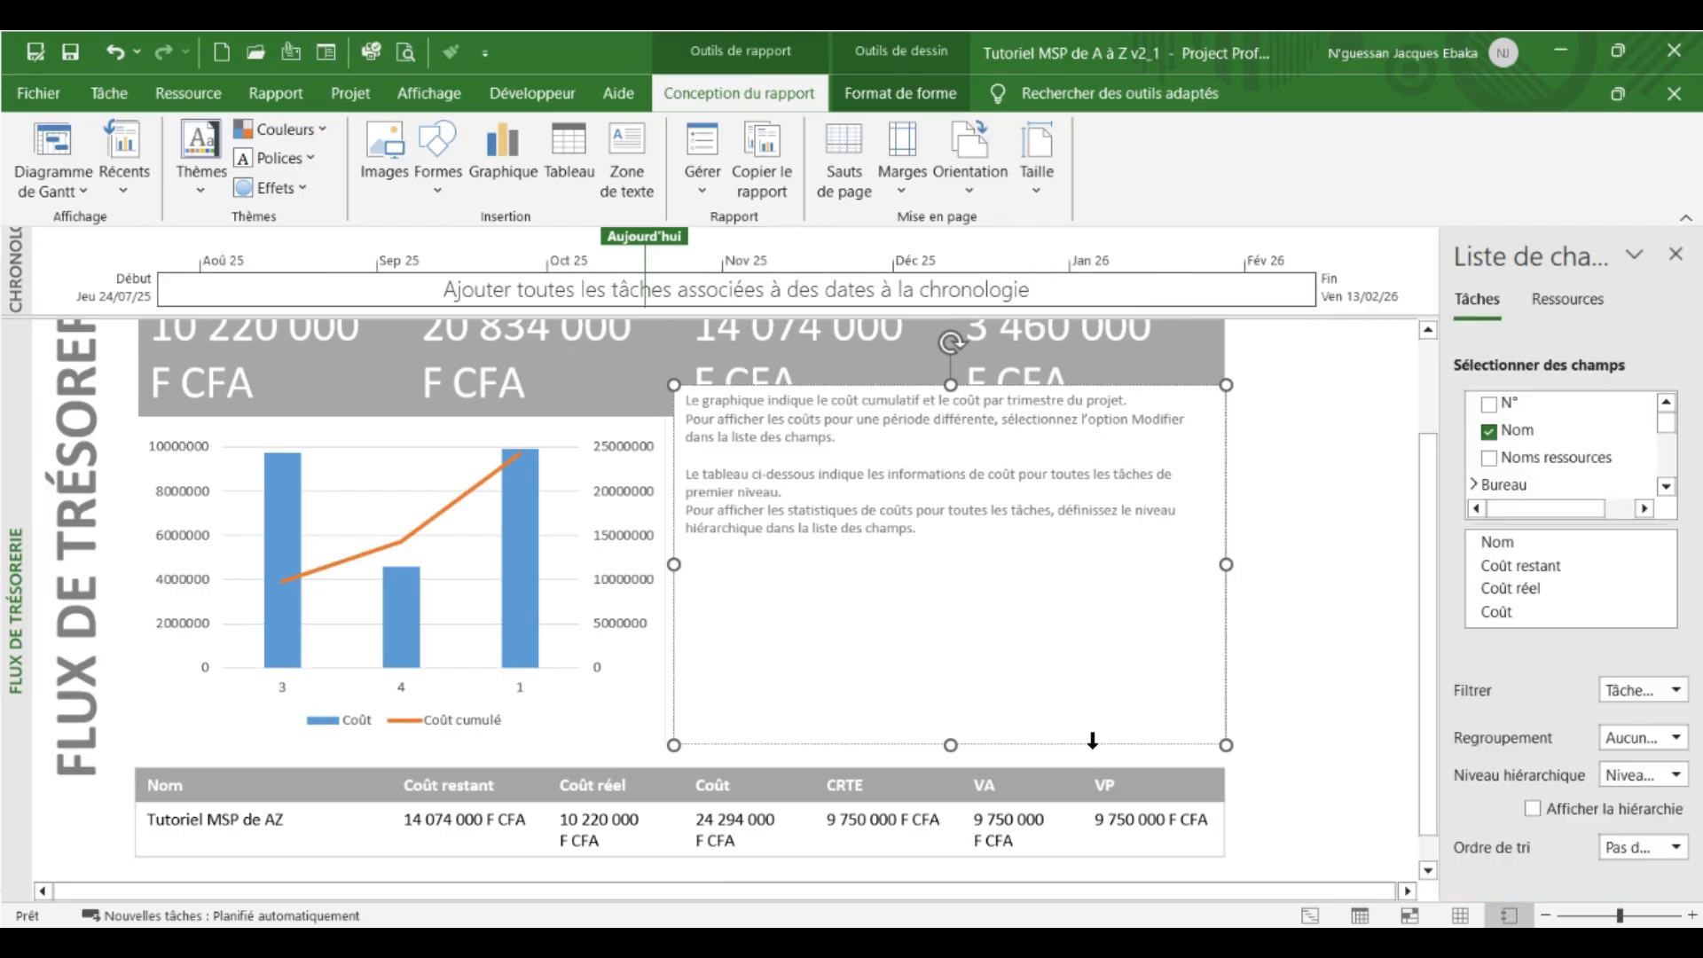
- Move the explanatory text box down beside the cost chart so that it clears the grey band of cost figures
left_click(1142, 389)
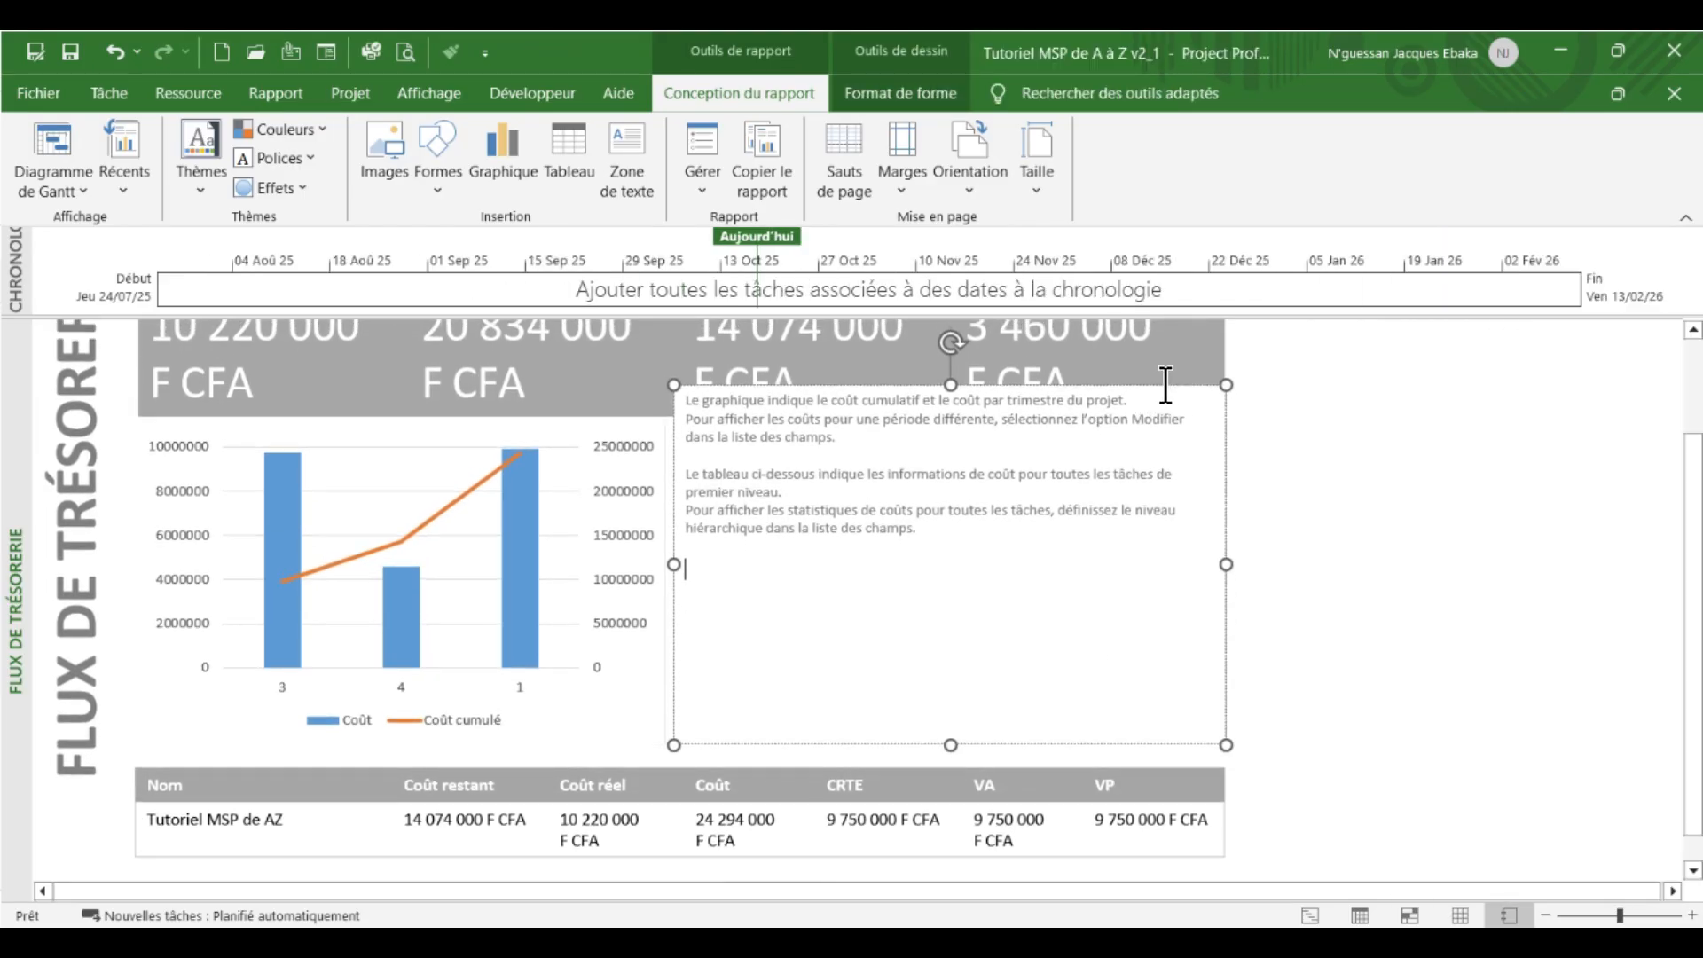
left_click_drag(1185, 382, 1180, 413)
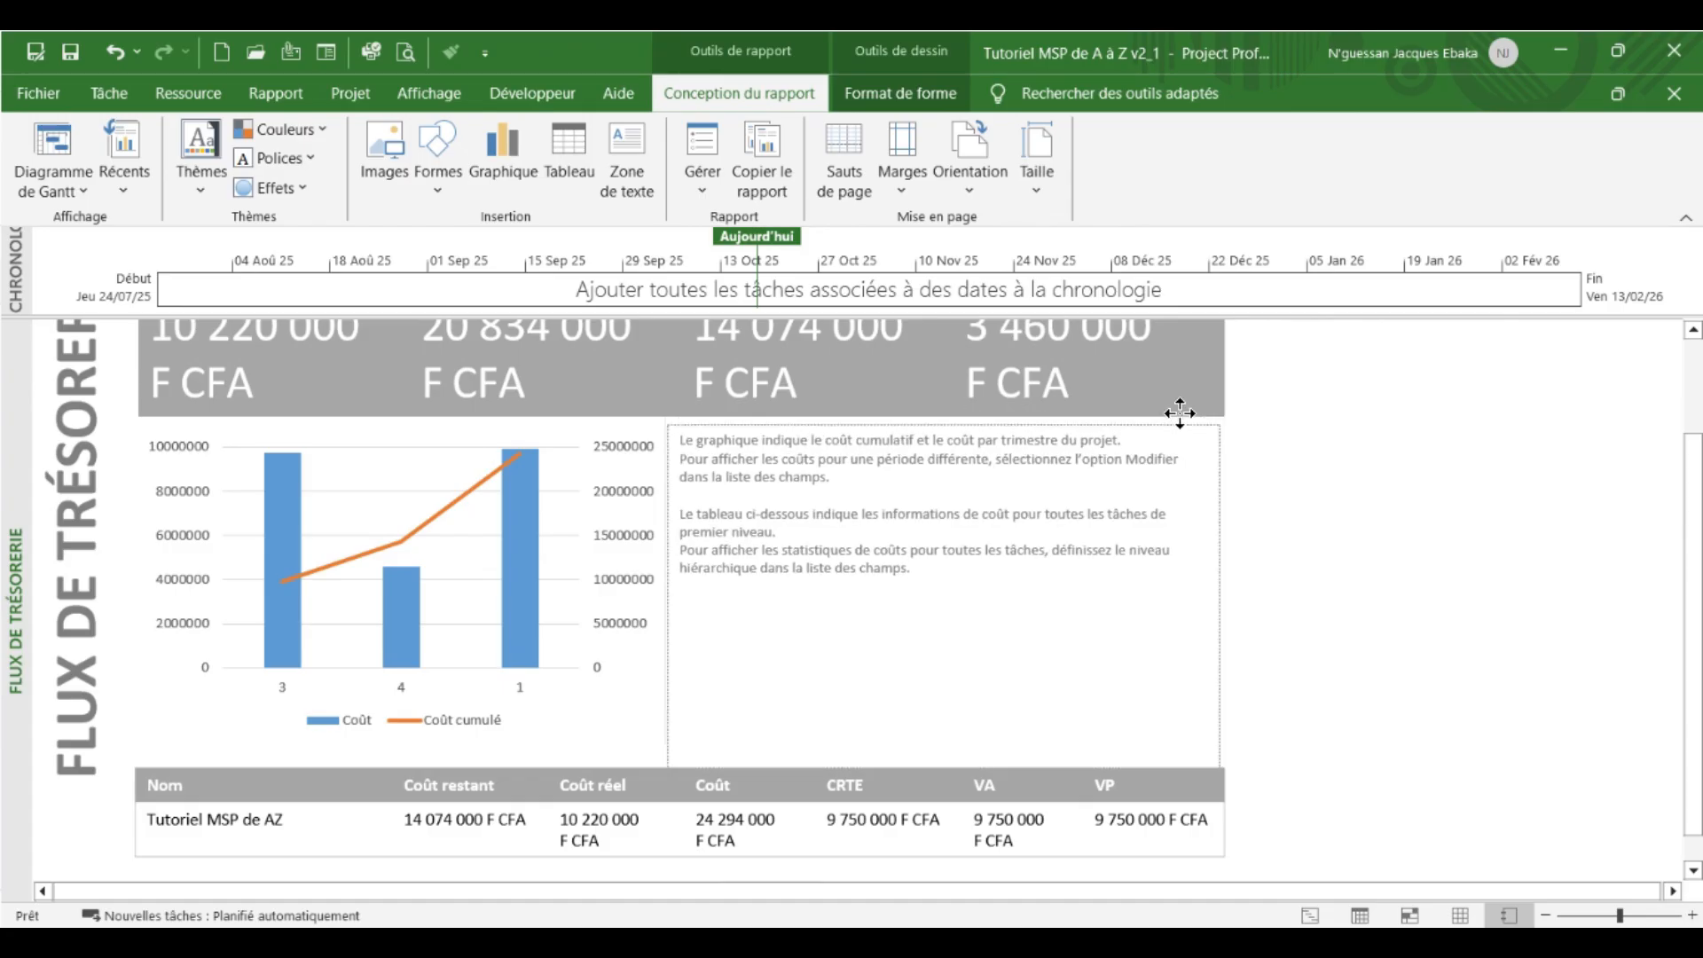
left_click(1400, 463)
- Print the Flux de trésorerie report to a PDF file named Flux de tresorerie and return to the report
scroll(957, 655, "up", 2)
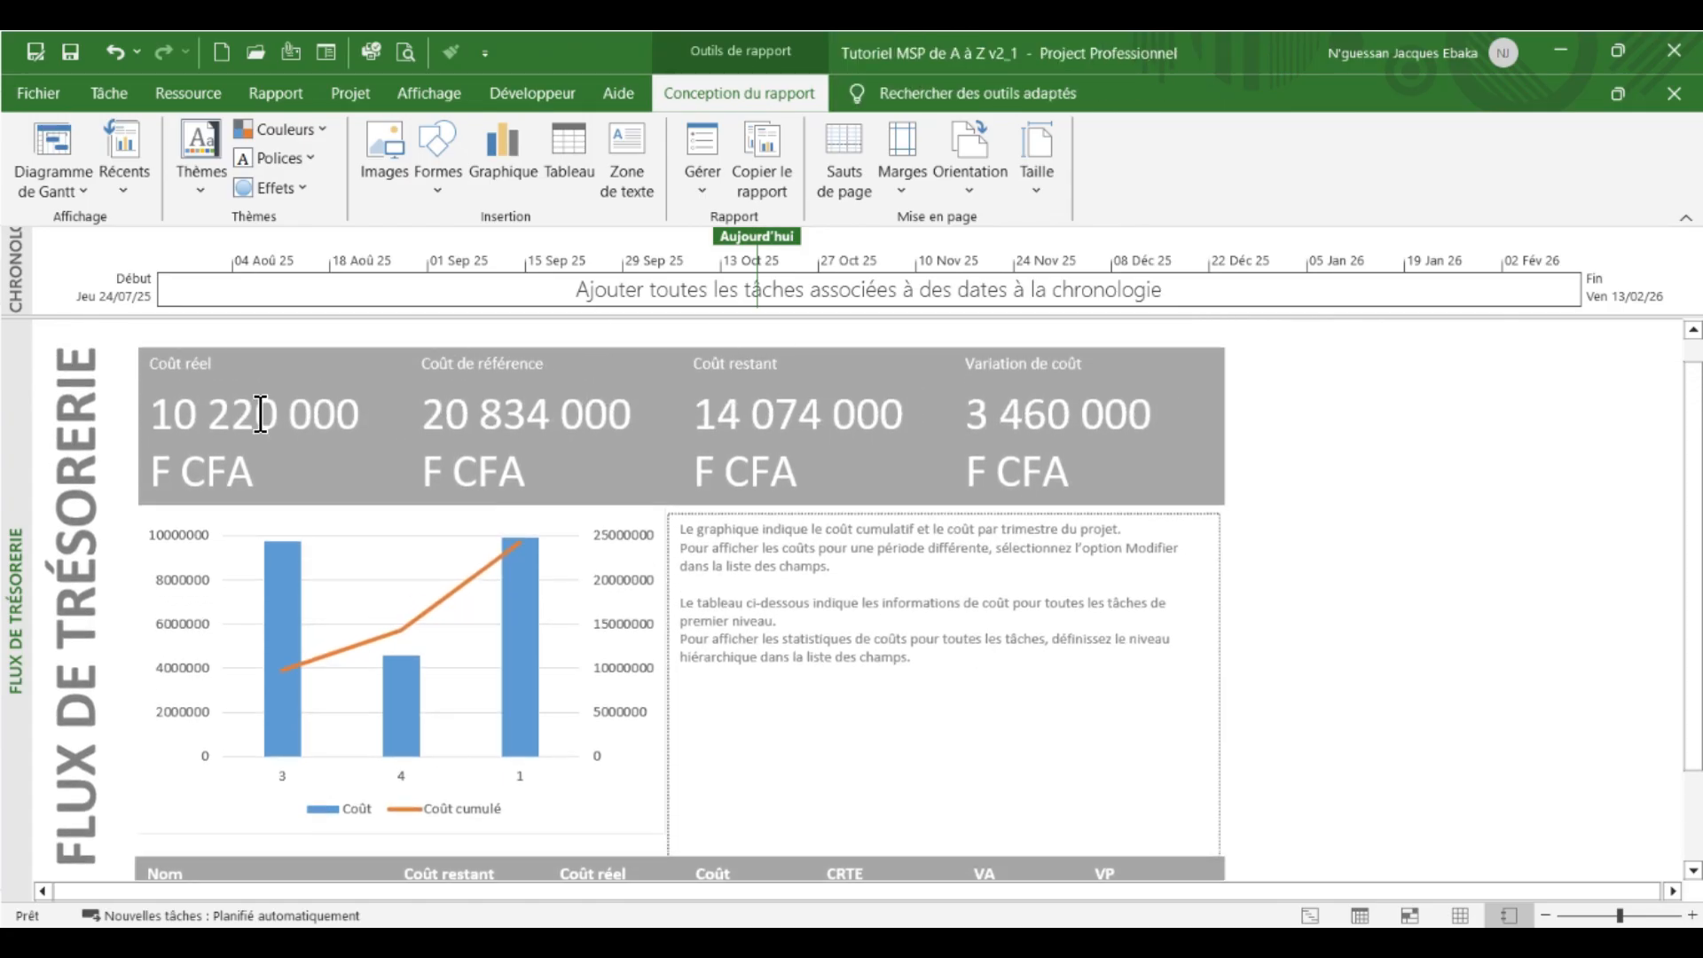
scroll(547, 401, "down", 1)
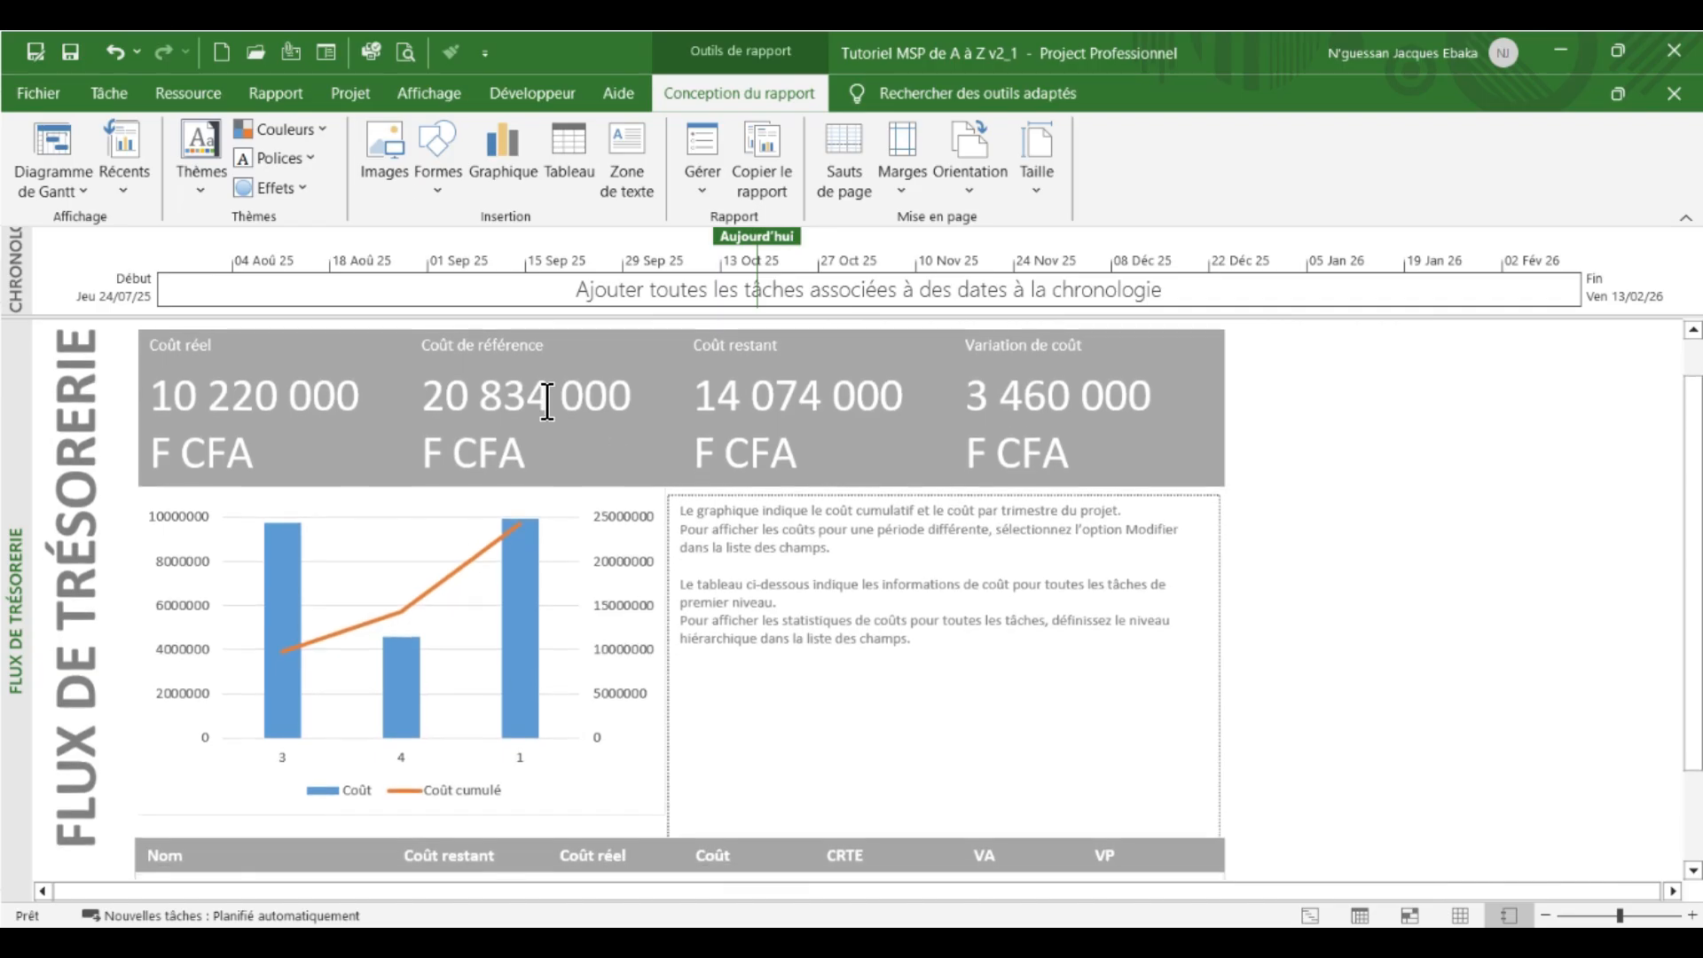
left_click(415, 49)
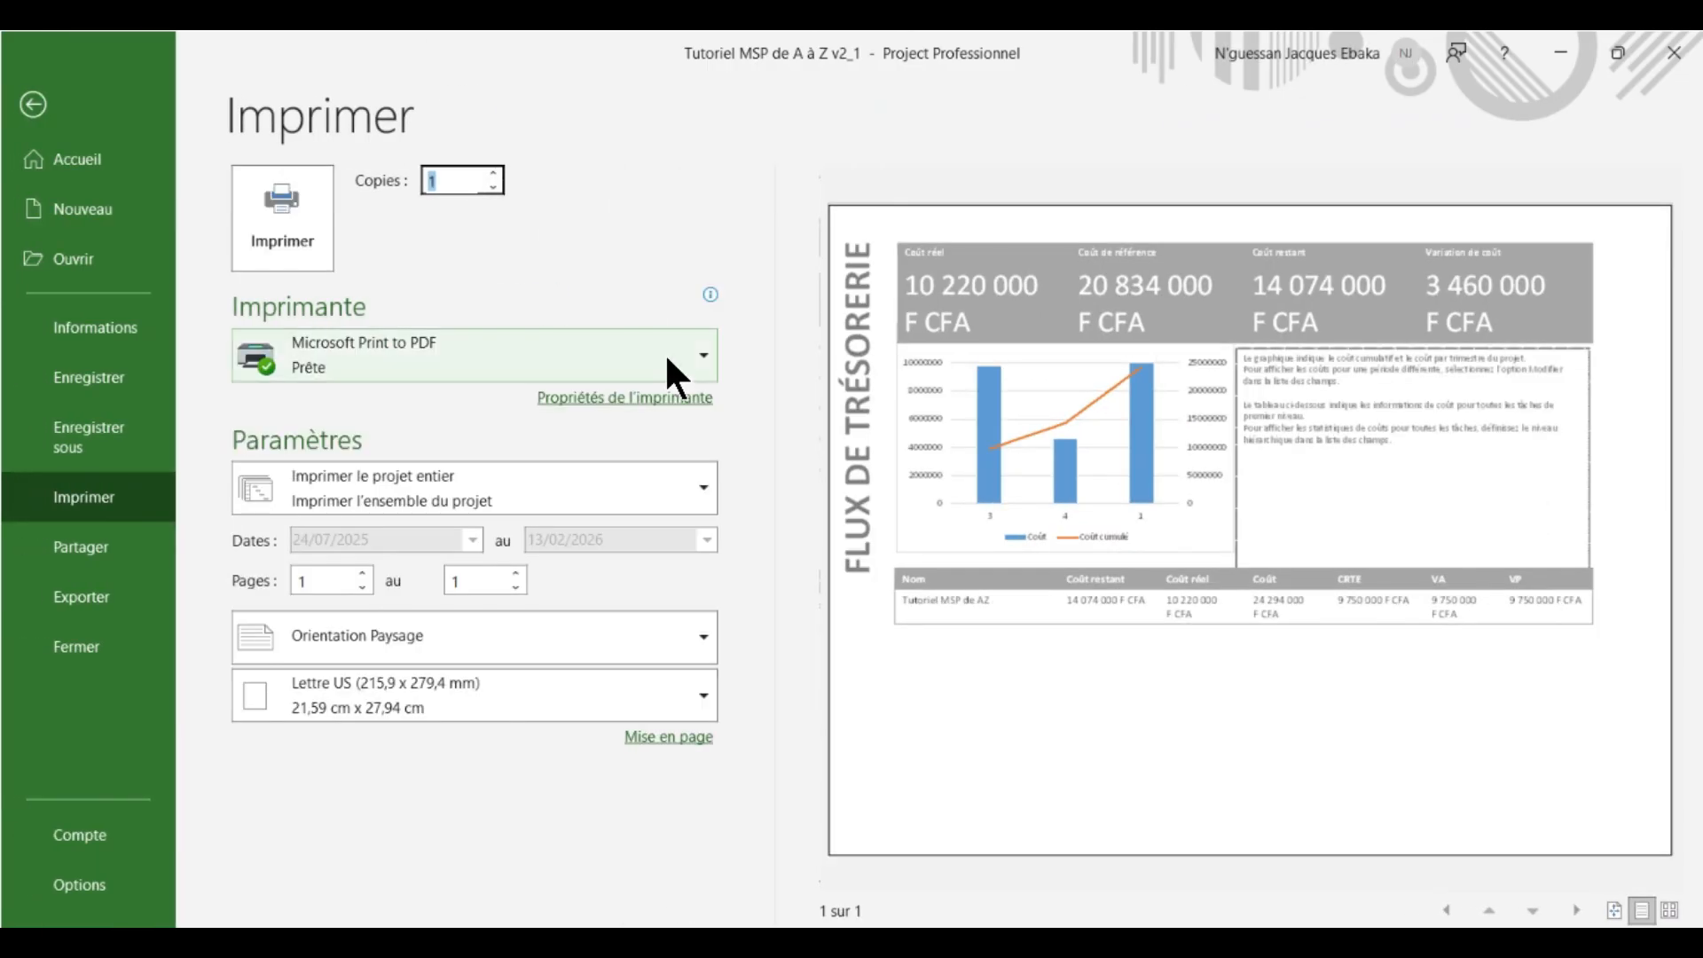
left_click(282, 217)
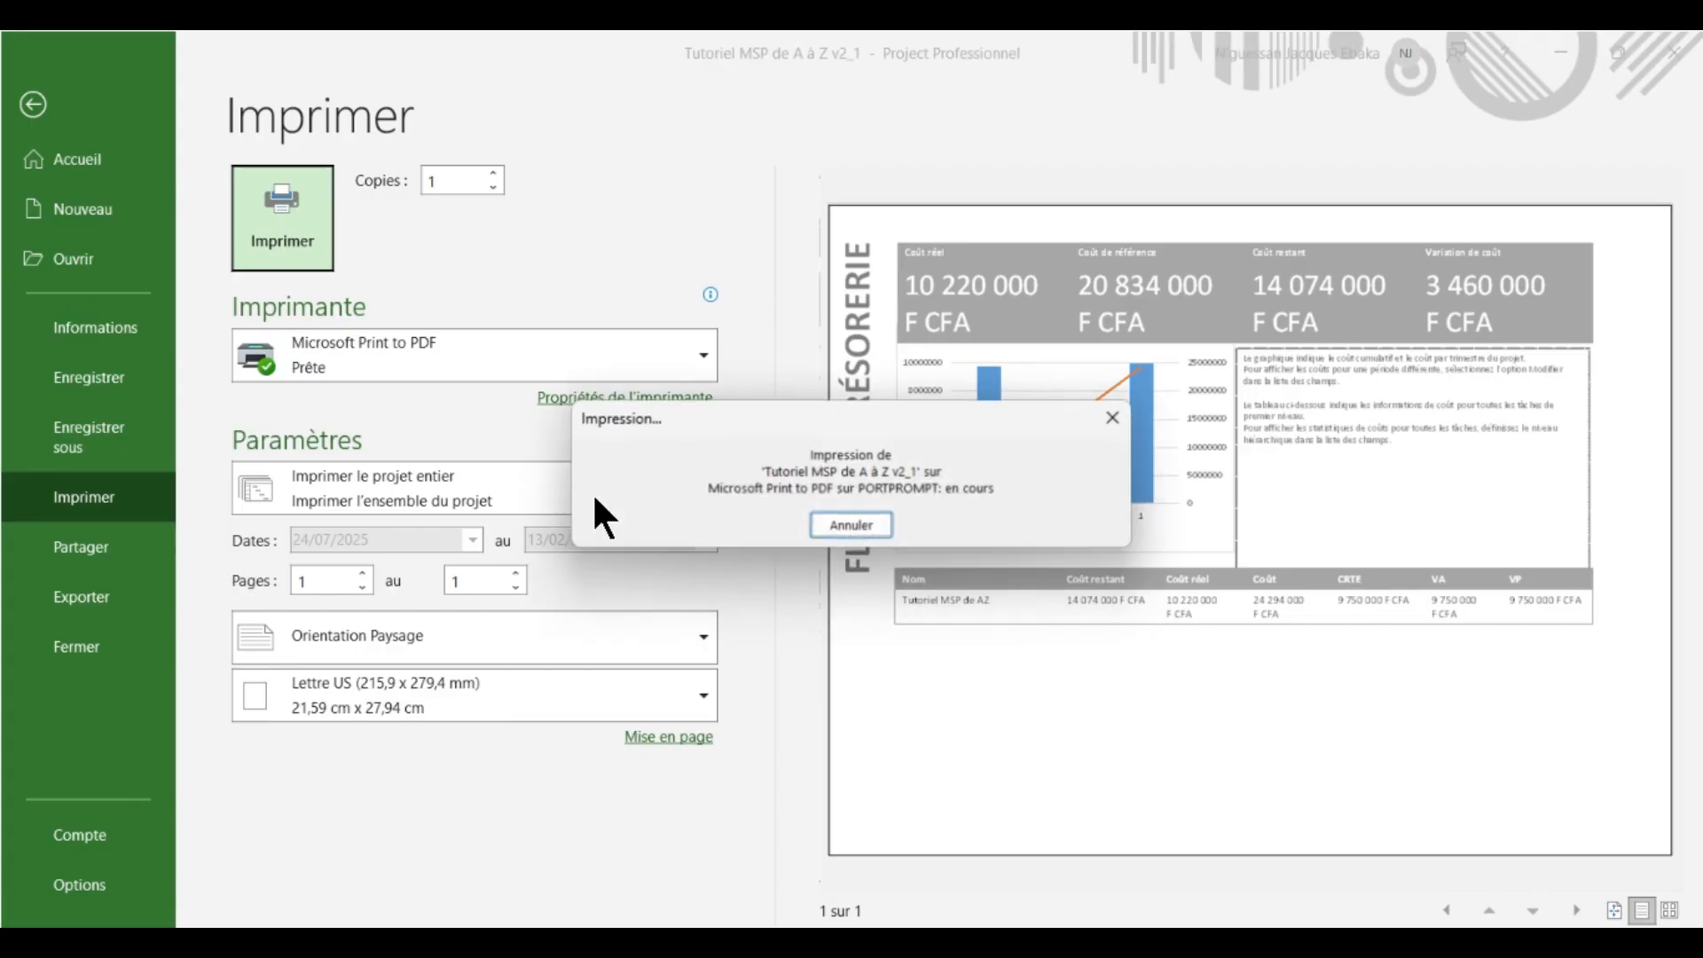
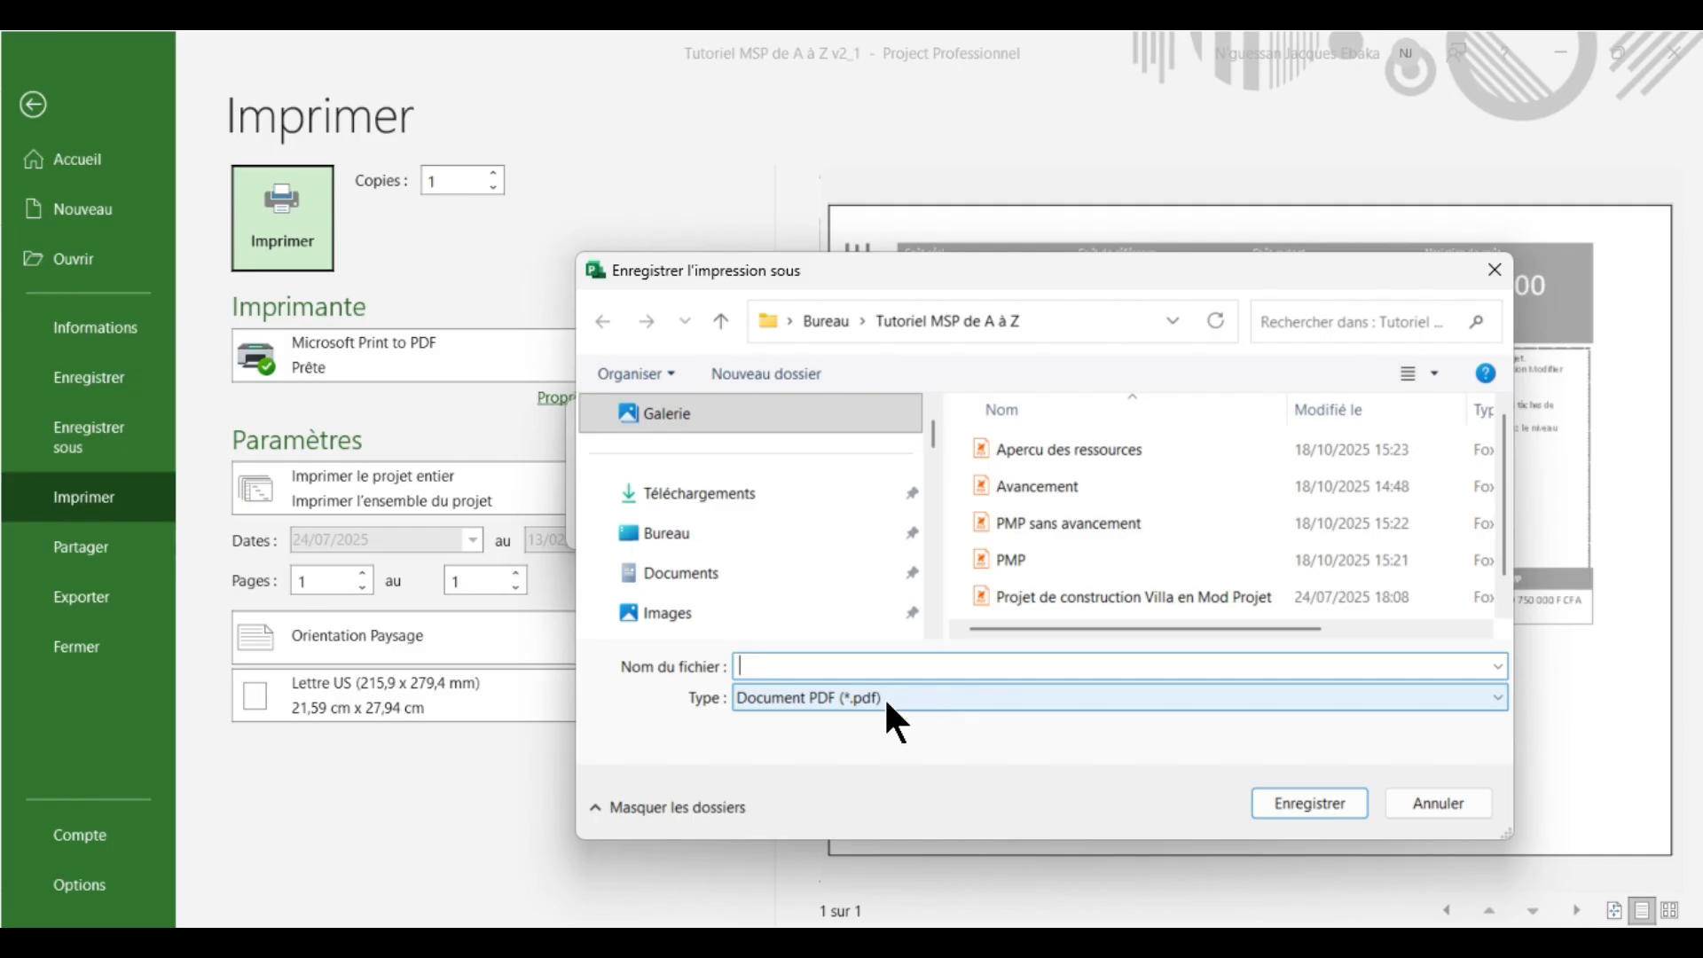
type("Flux de tresorerie")
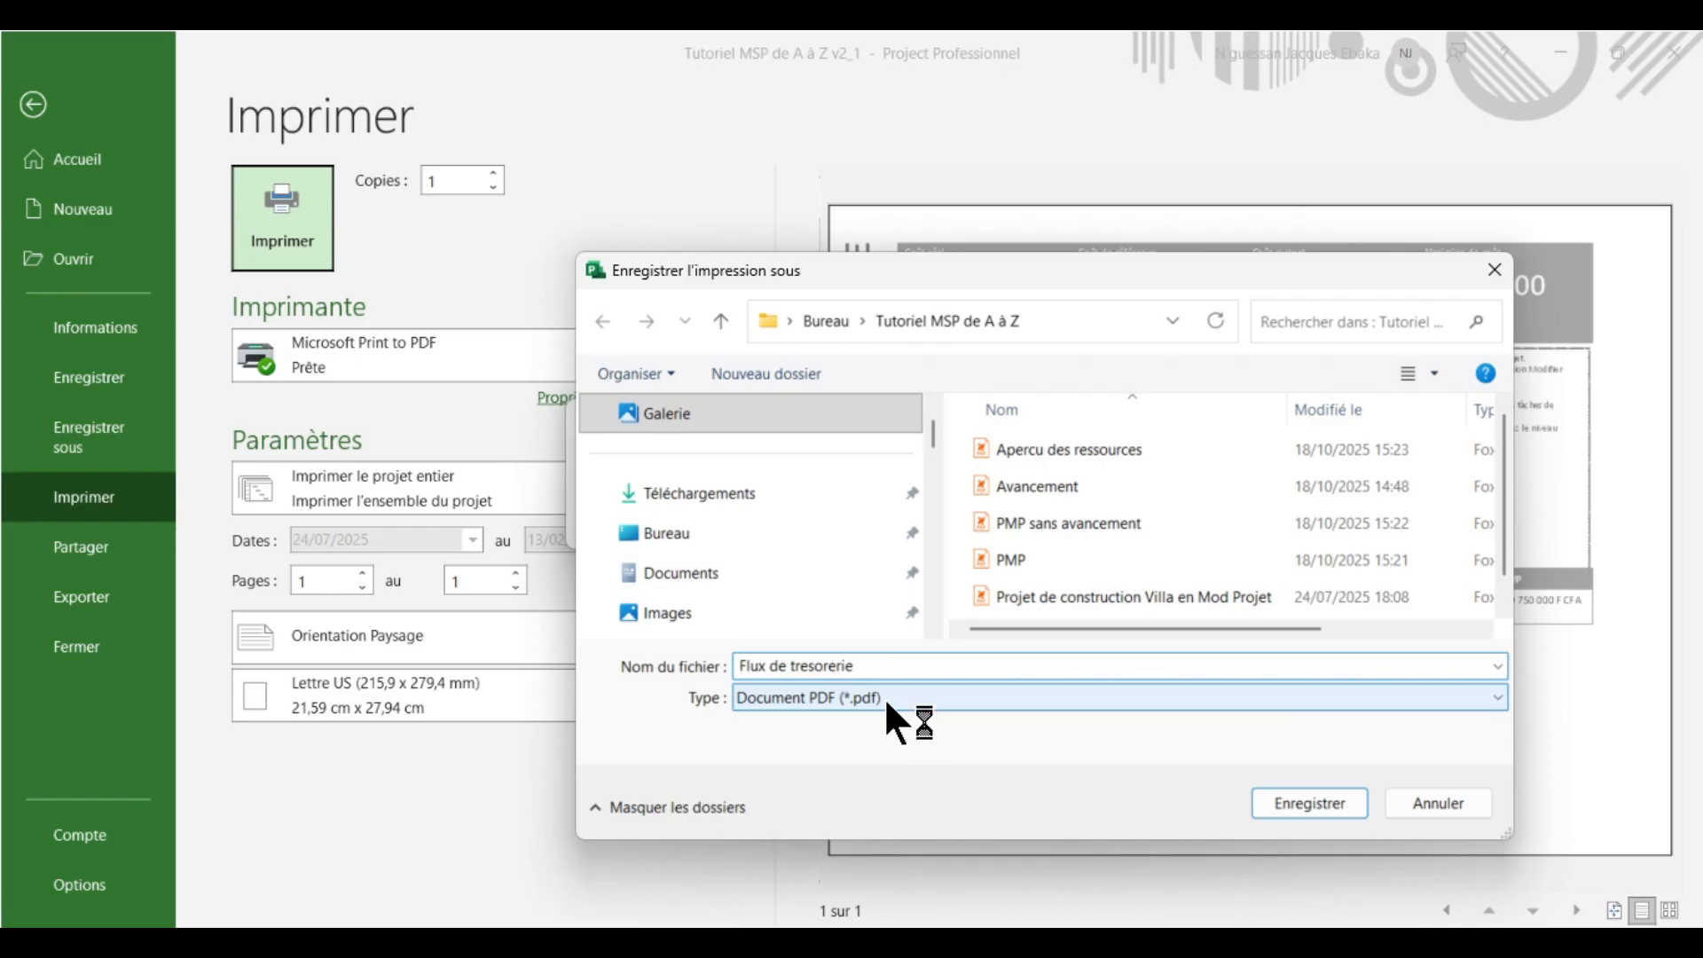
left_click(1283, 806)
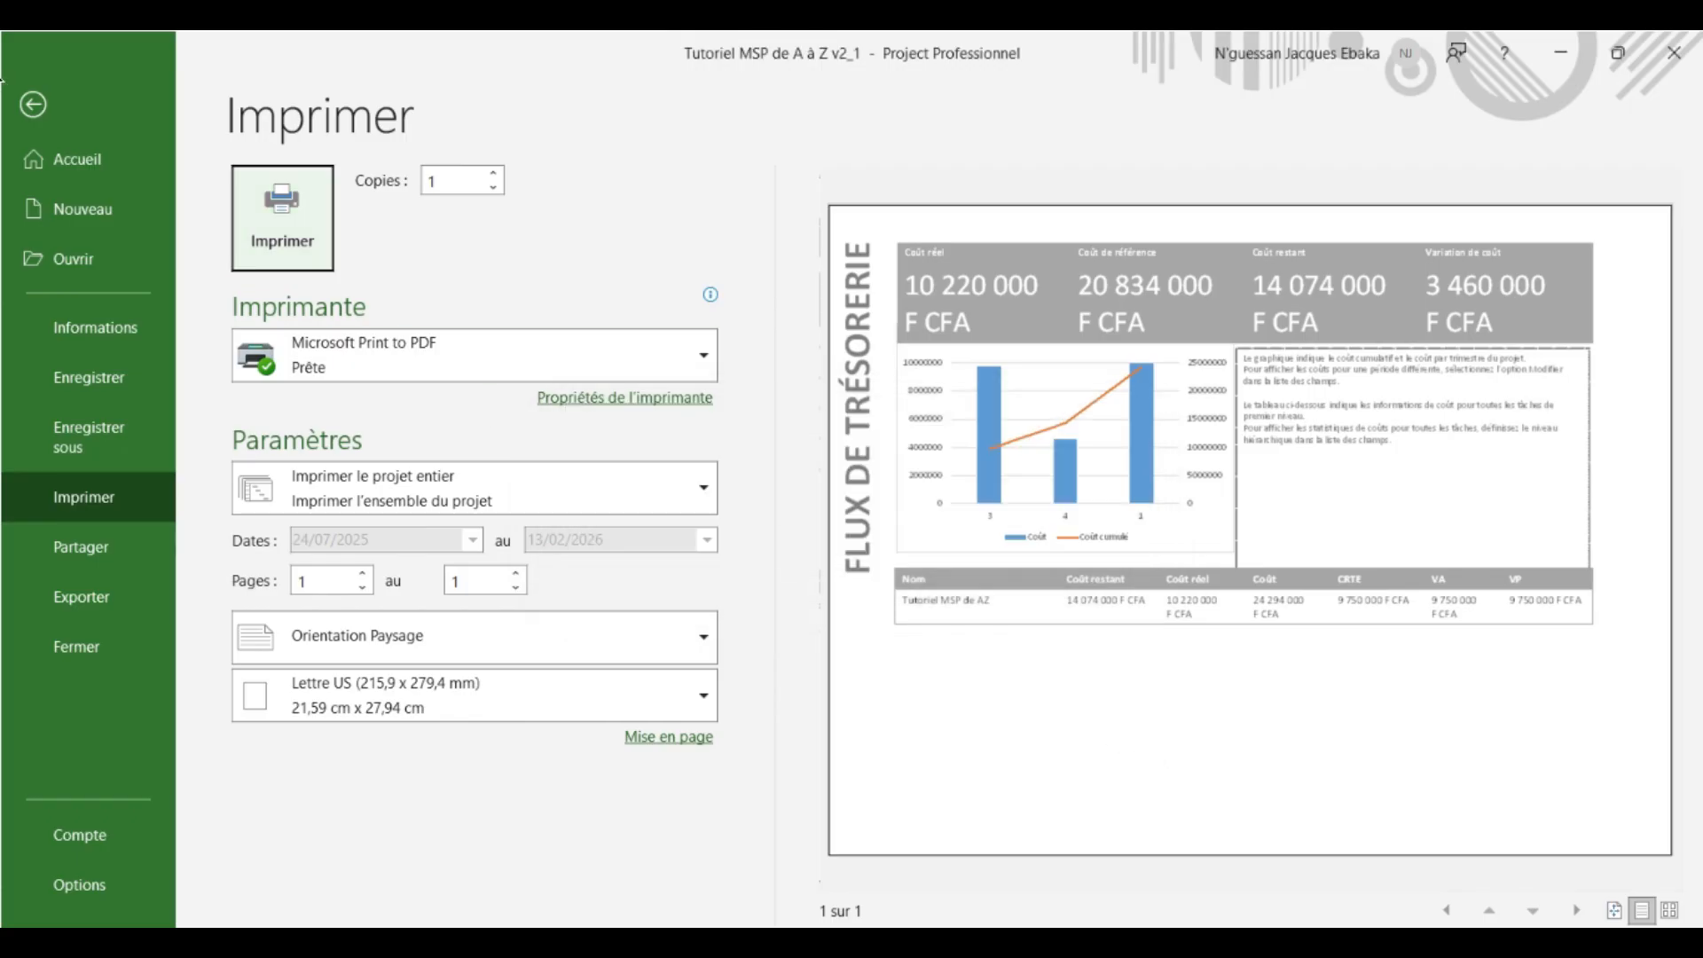
left_click(33, 104)
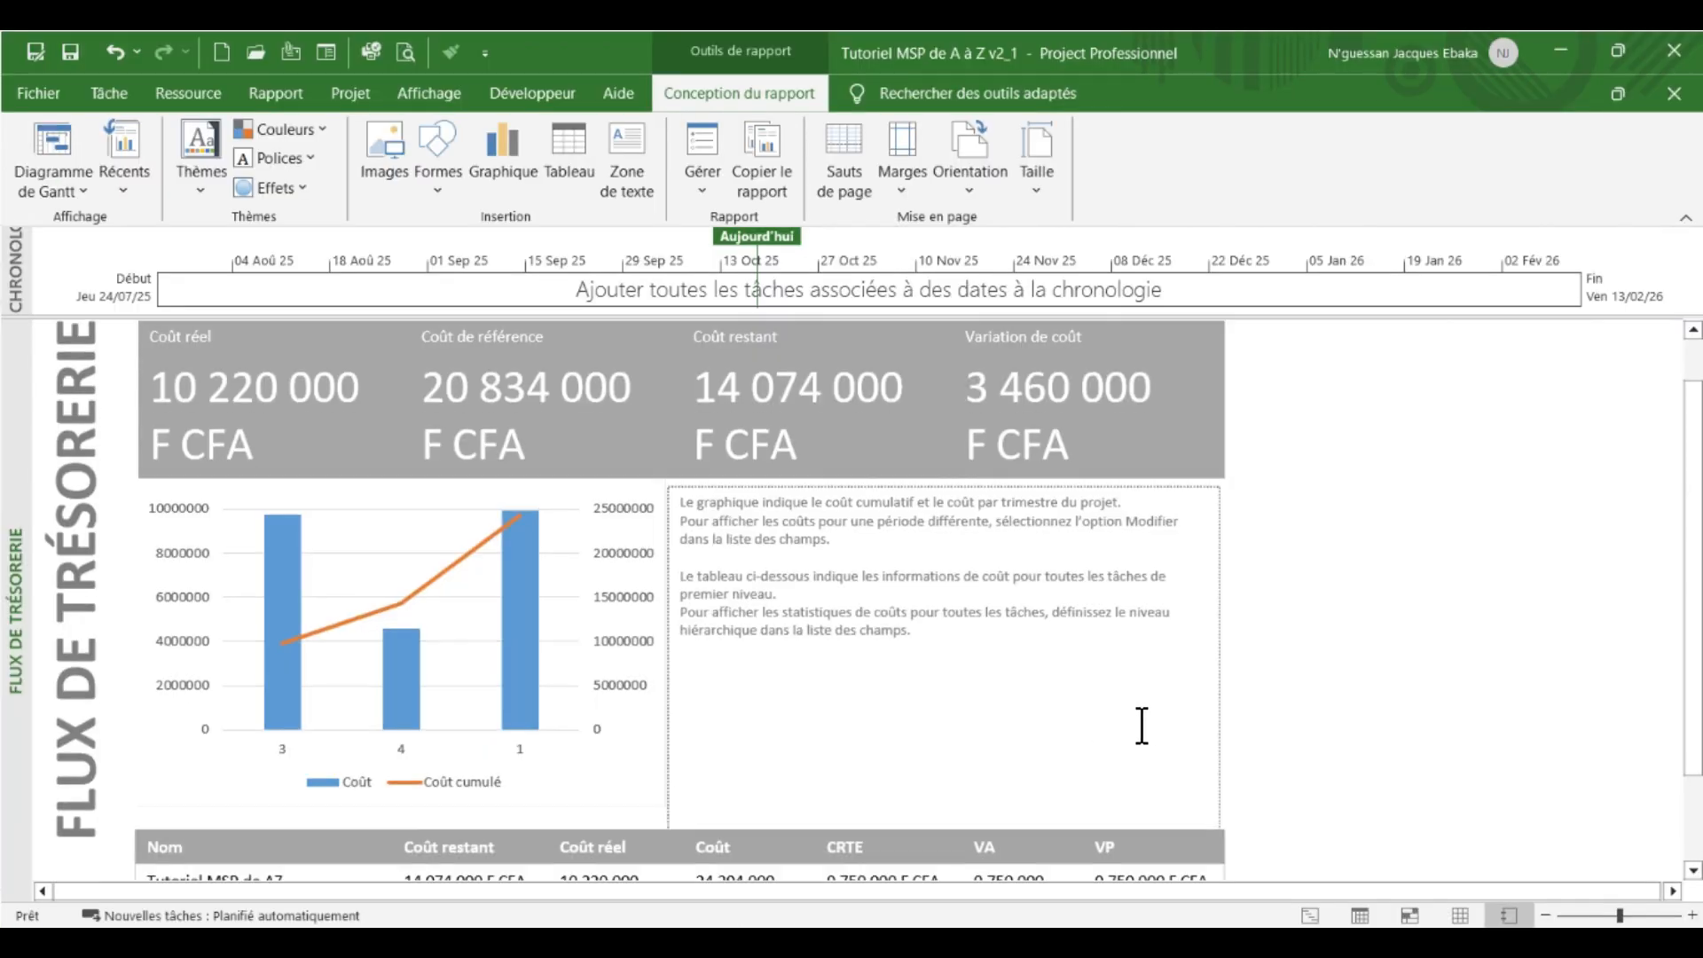
scroll(1164, 759, "down", 1)
scroll(1167, 763, "up", 3)
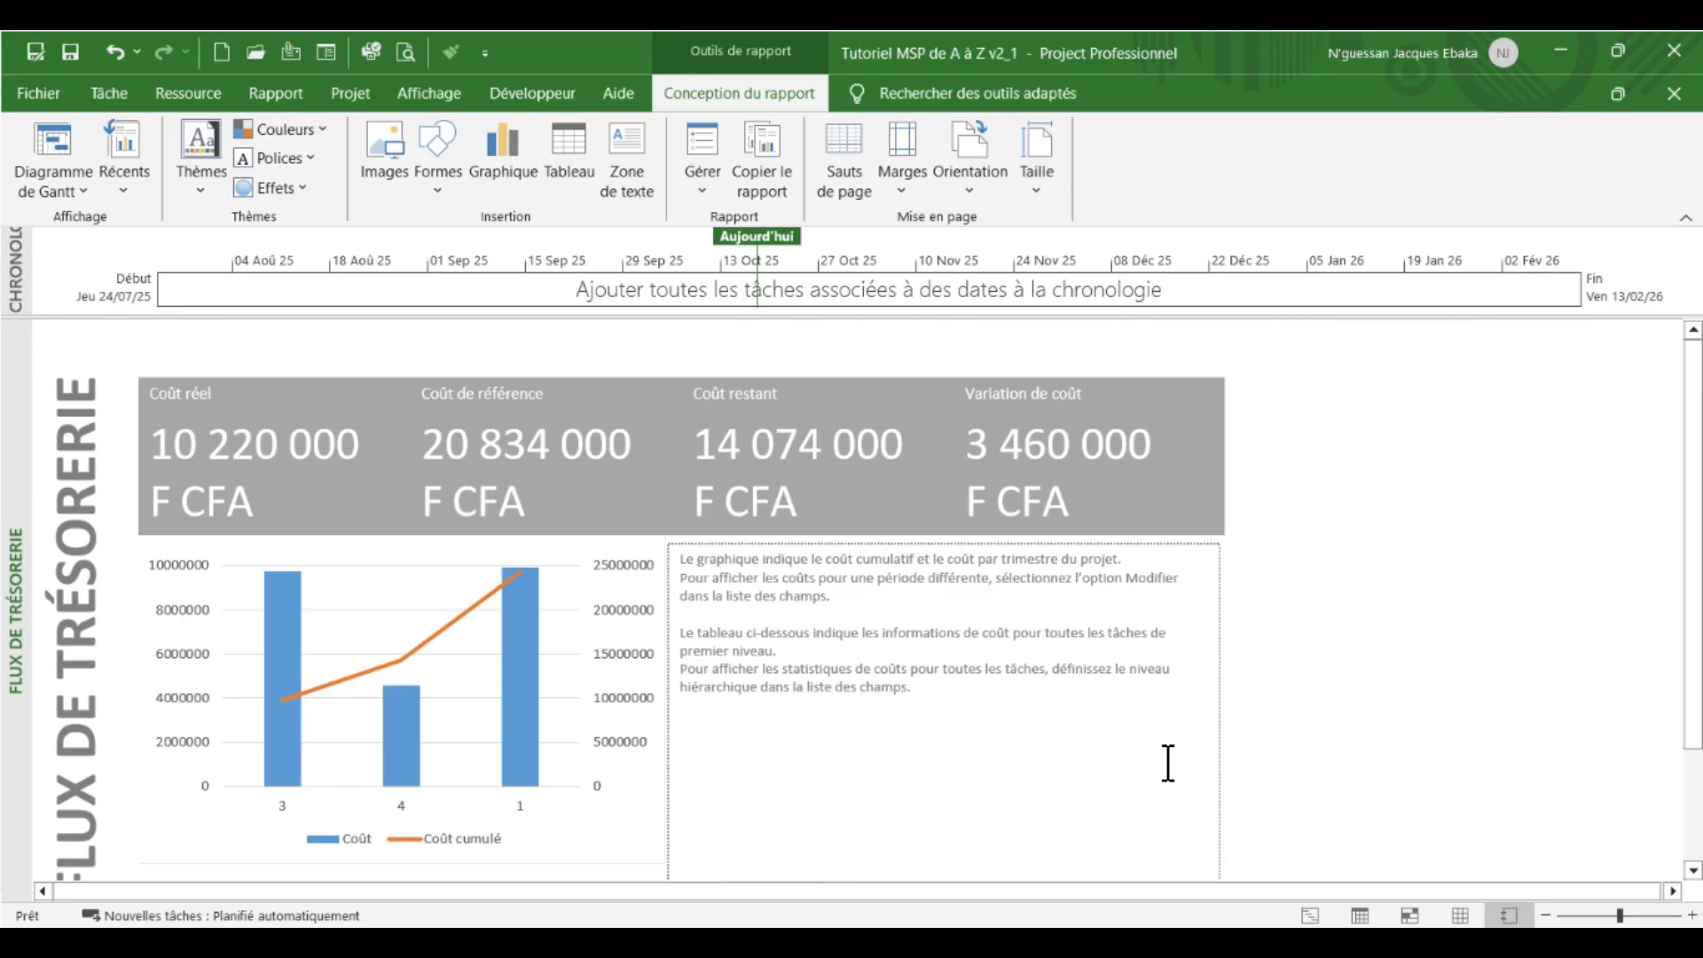
scroll(1169, 763, "down", 1)
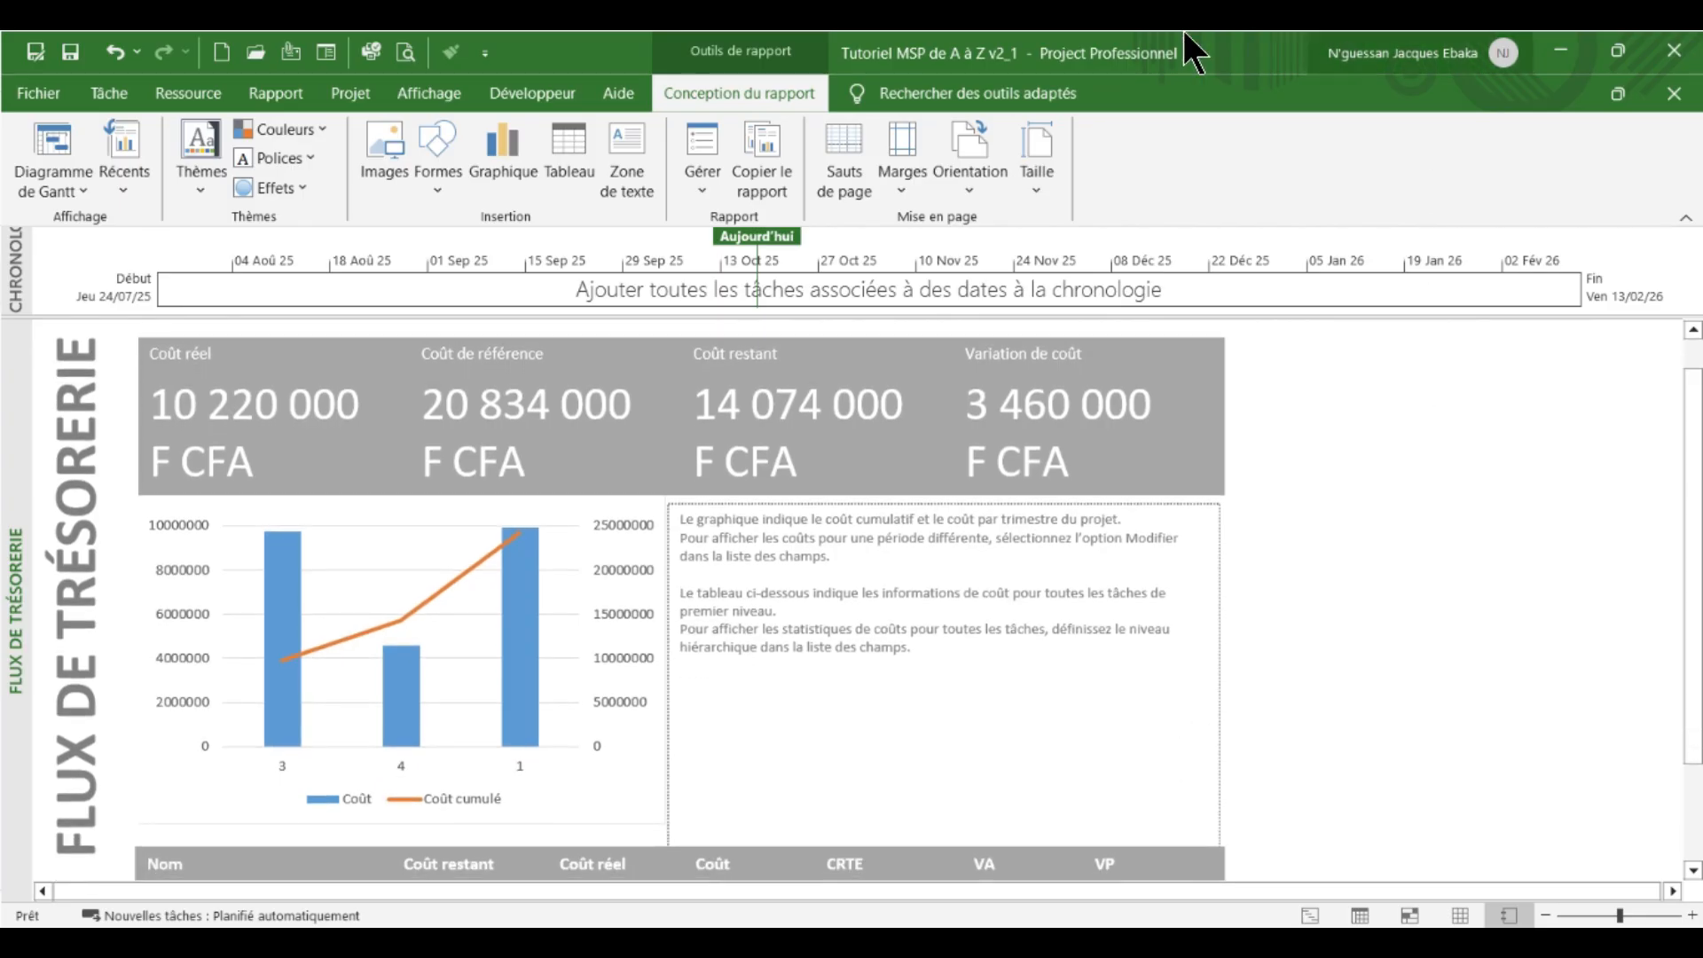